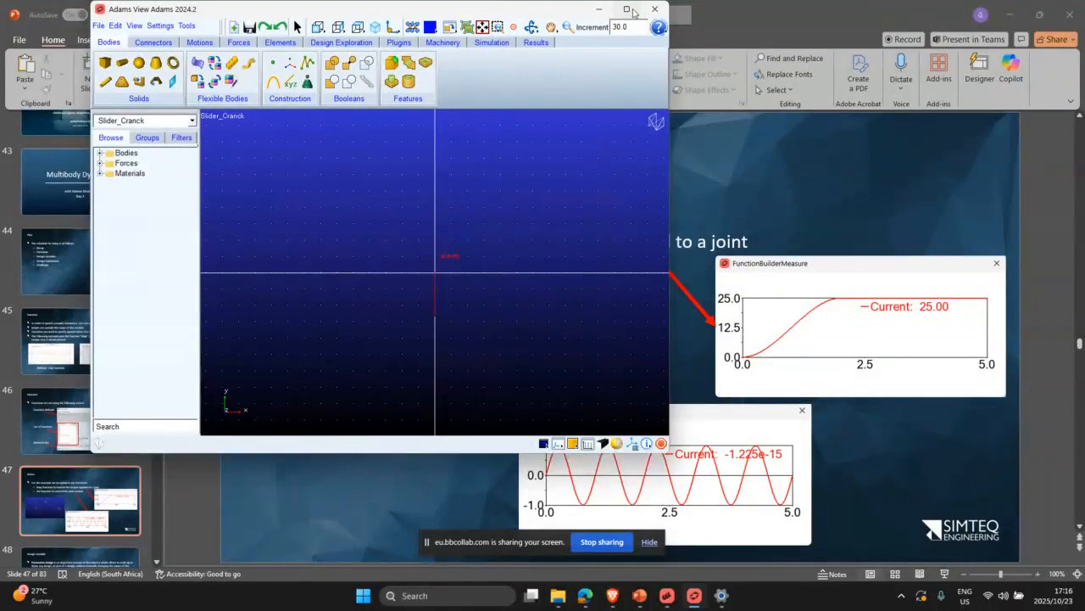
Create two links 4.0 cm wide: one rising diagonally from the origin, the other from its free end down to the horizontal axis.
left_click(627, 9)
left_click(37, 61)
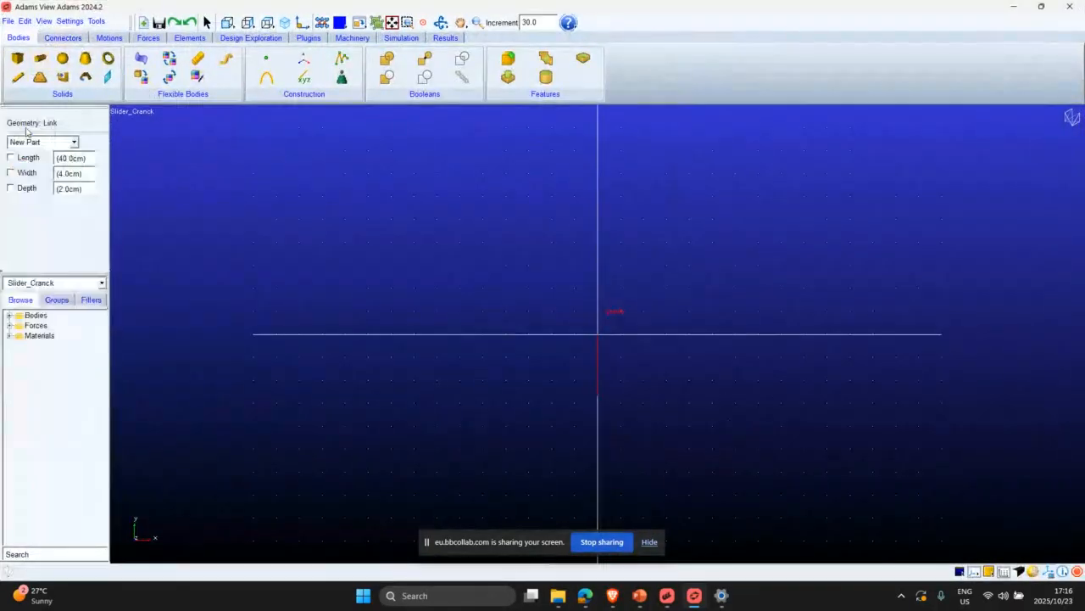
left_click(11, 172)
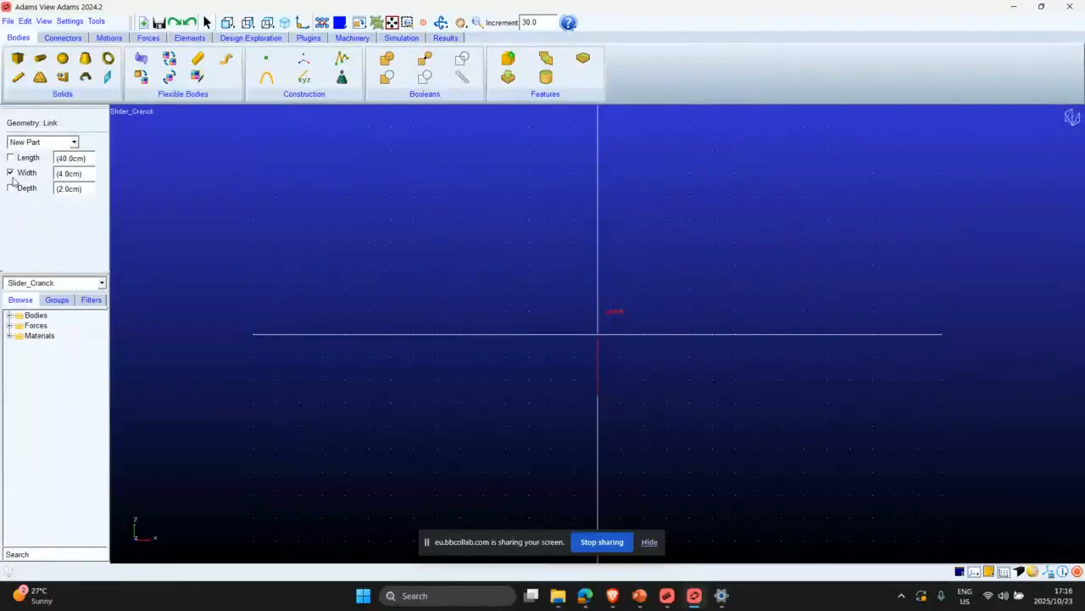
mouse_move(597, 333)
left_mouse_down()
mouse_move(703, 271)
mouse_move(759, 222)
left_mouse_up()
left_click(19, 76)
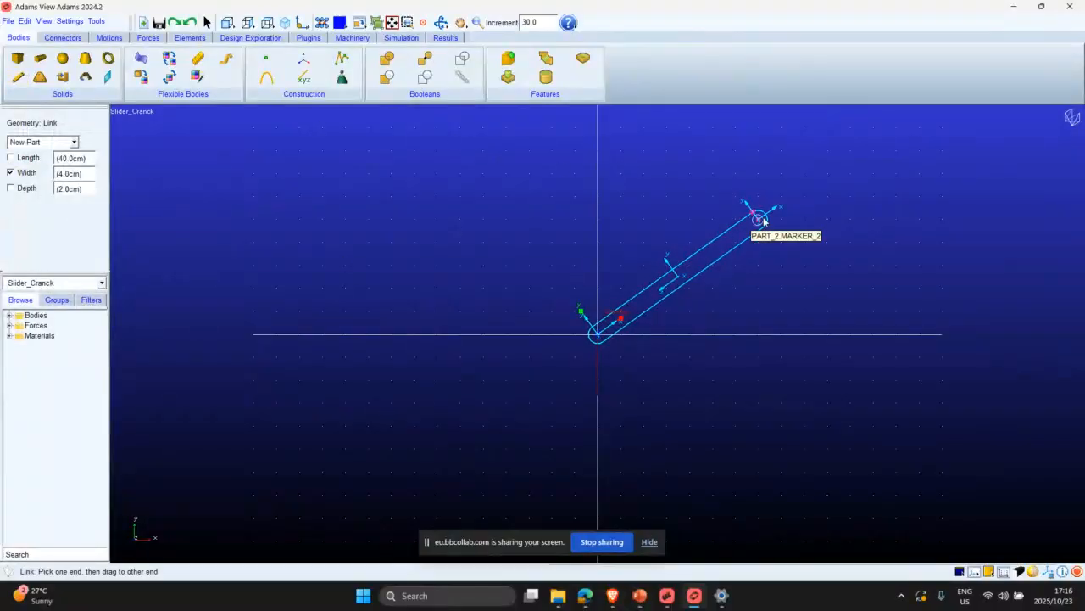
left_click_drag(757, 217, 924, 333)
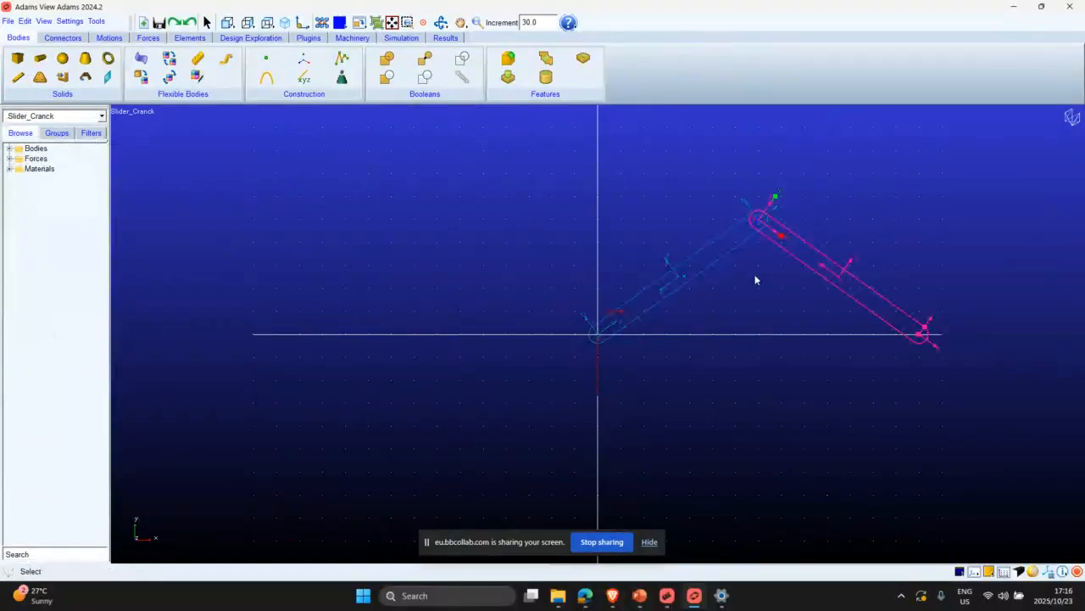
Create a box 20.0 cm long, 10.0 cm high and 10.0 cm deep, centred in the front view on the second link's lower end.
left_click(17, 60)
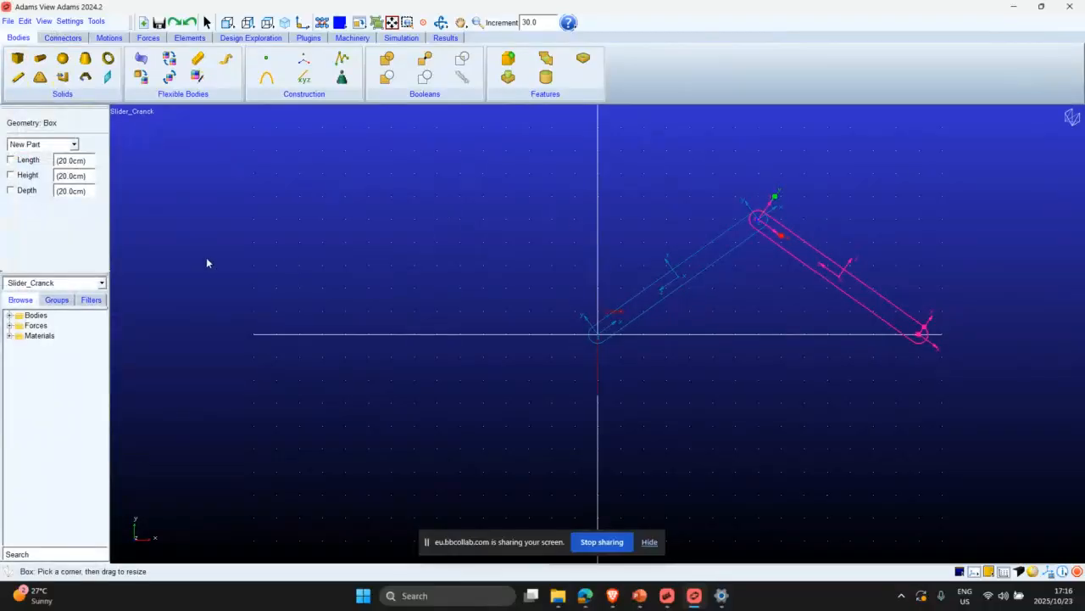
left_click(11, 176)
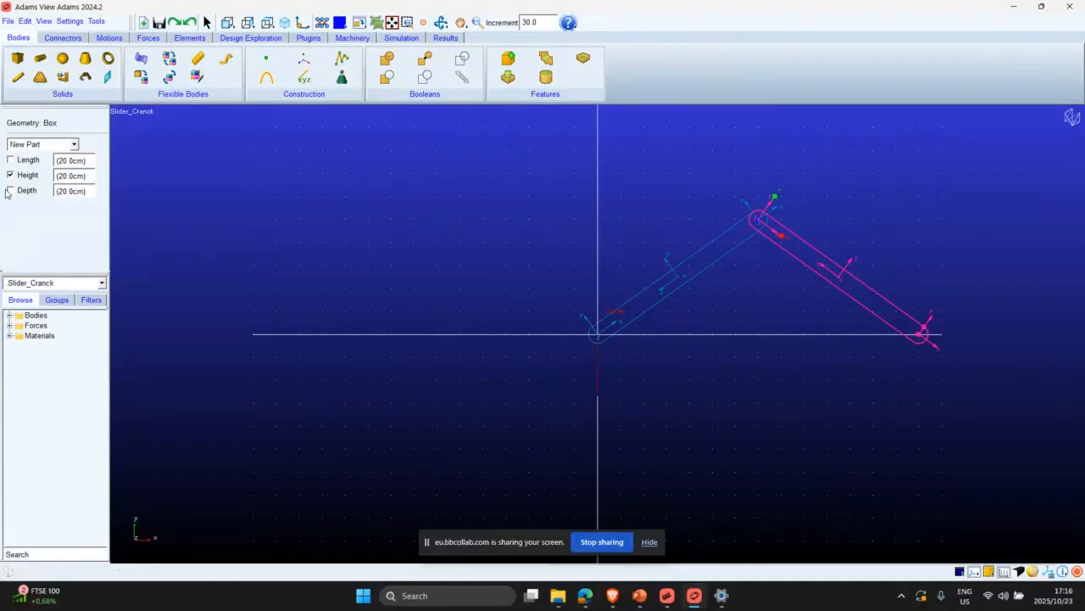
left_click(10, 190)
key("BackSpace")
type("1")
left_click(58, 190)
key("Right")
key("Right")
key("BackSpace")
type("1")
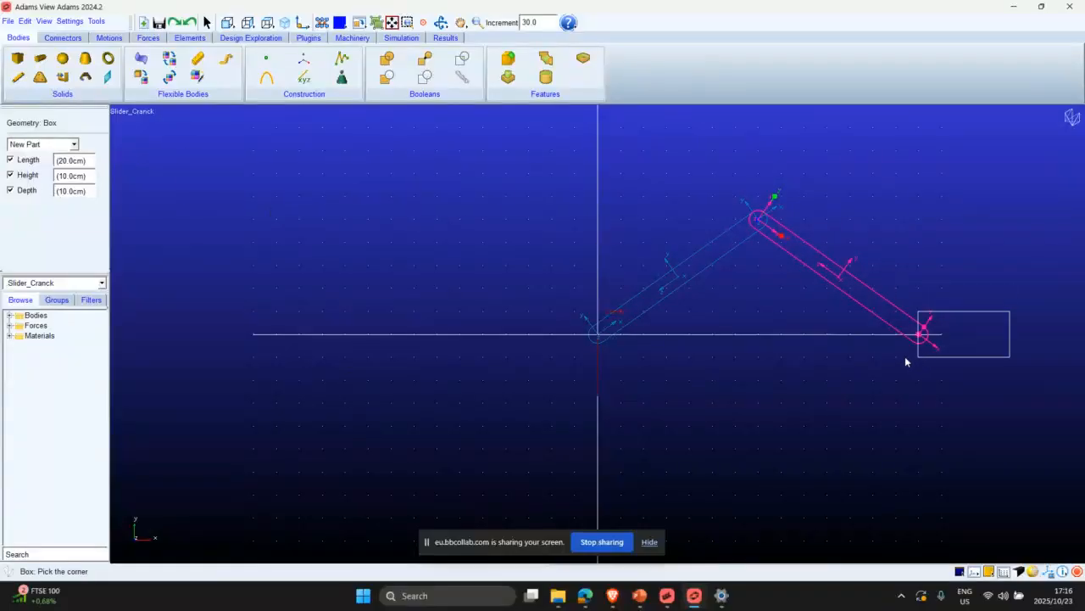
left_click(871, 348)
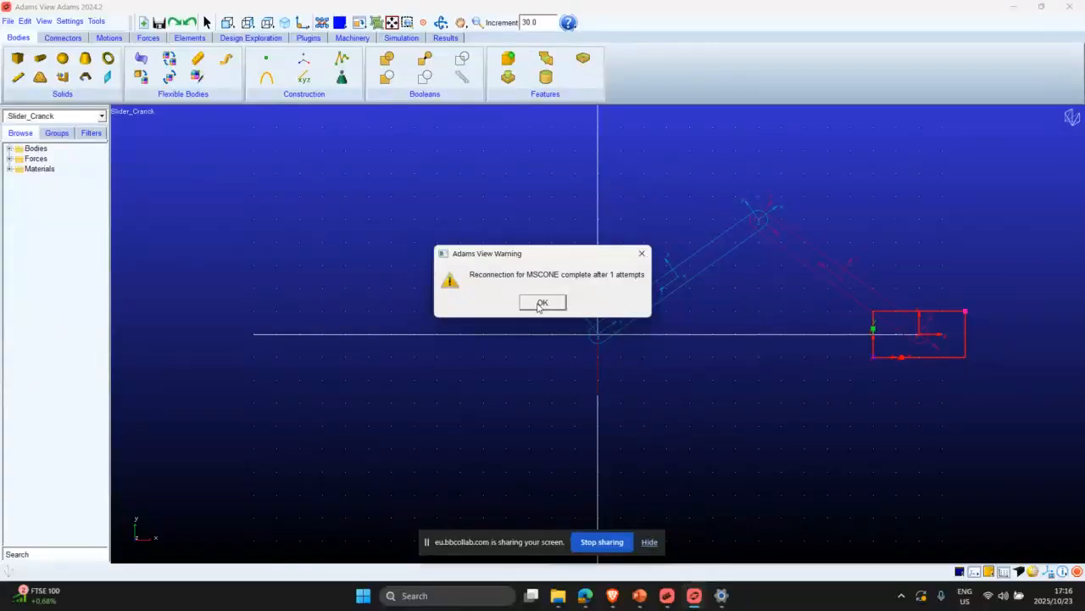
left_click(539, 306)
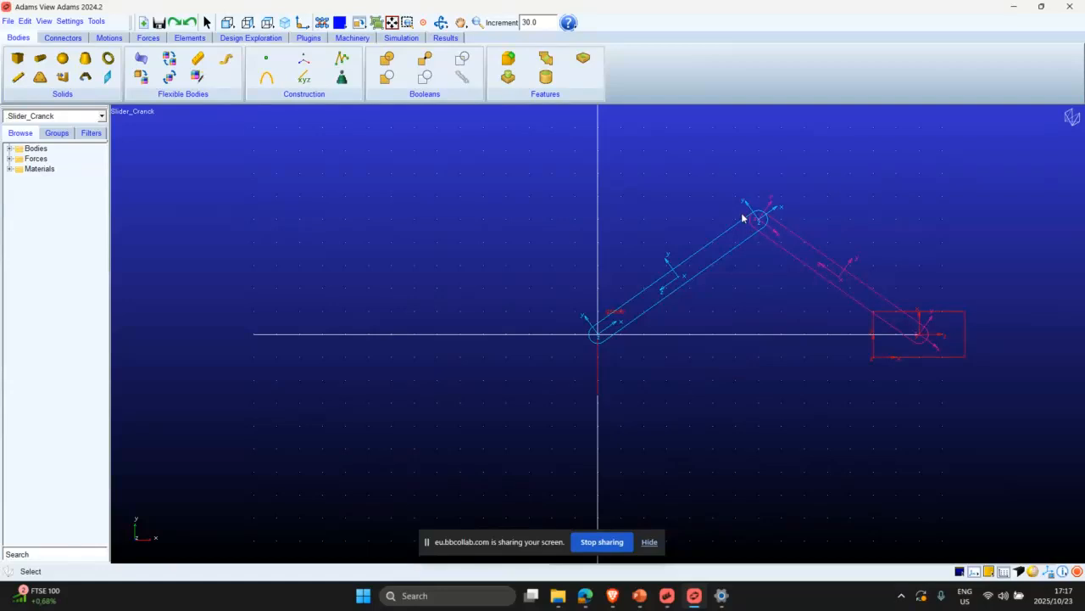
Change the location of the box's corner marker MARKER_5 to 600.0, -50.0, -50.0 and restore the front view.
key("r")
left_click_drag(703, 317, 838, 290)
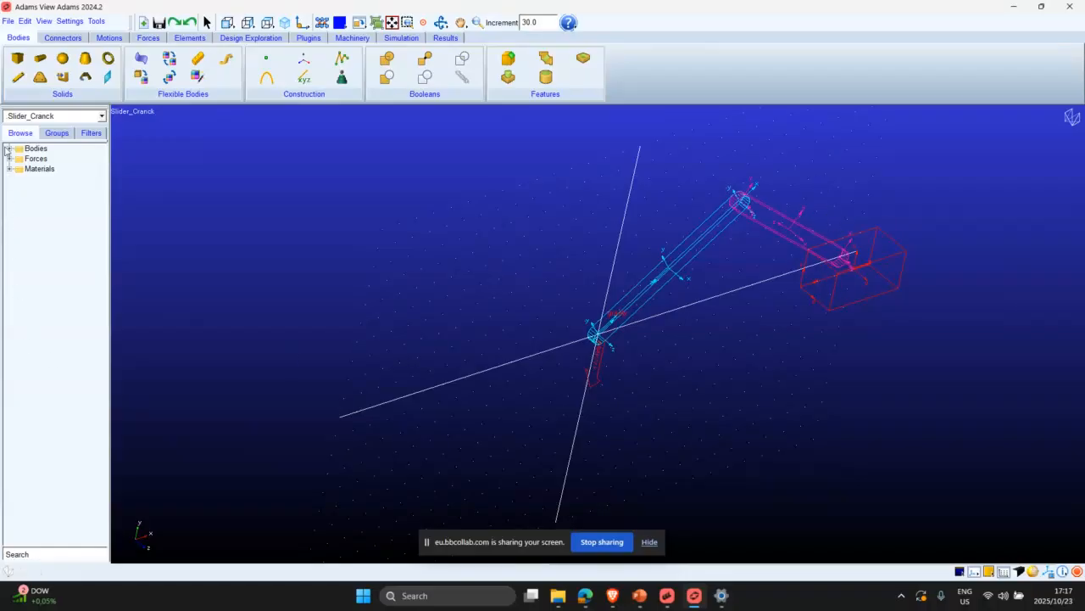
left_click(9, 149)
left_click(20, 158)
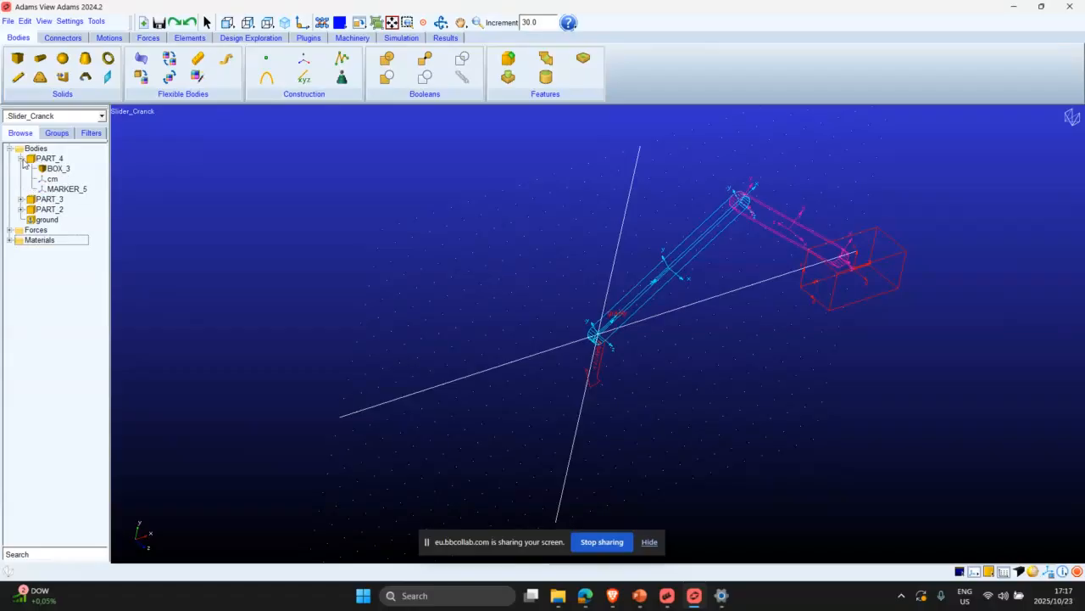
left_click(64, 189)
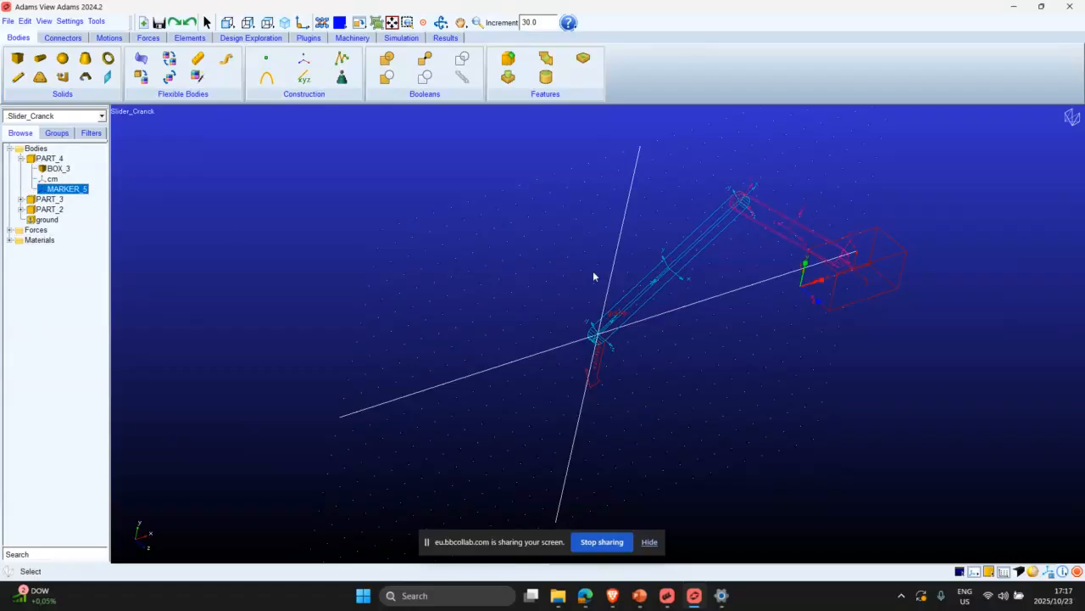
double_click(798, 287)
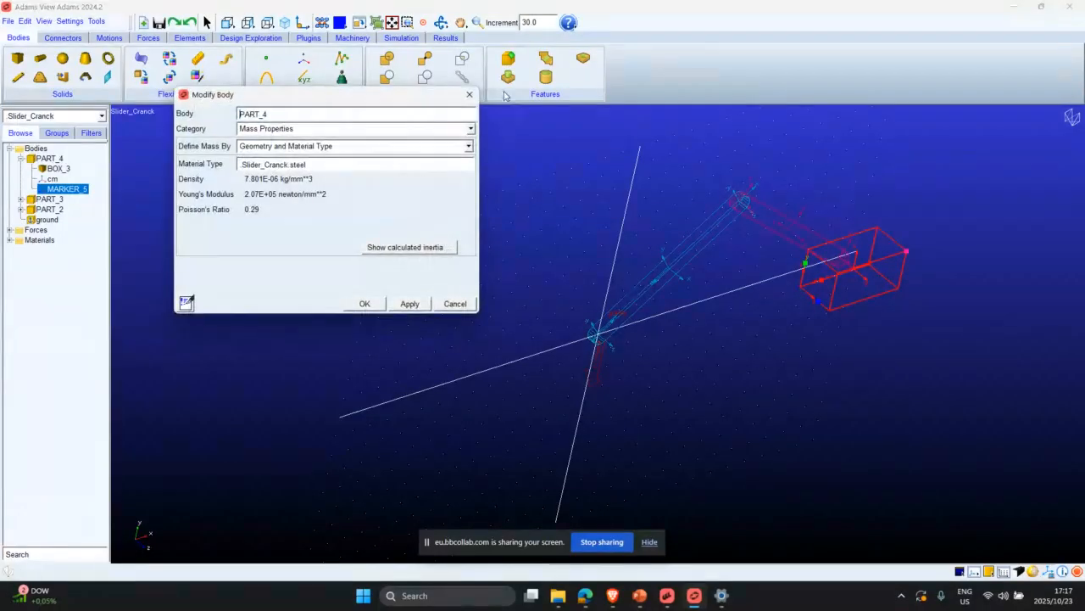
left_click(463, 97)
double_click(66, 189)
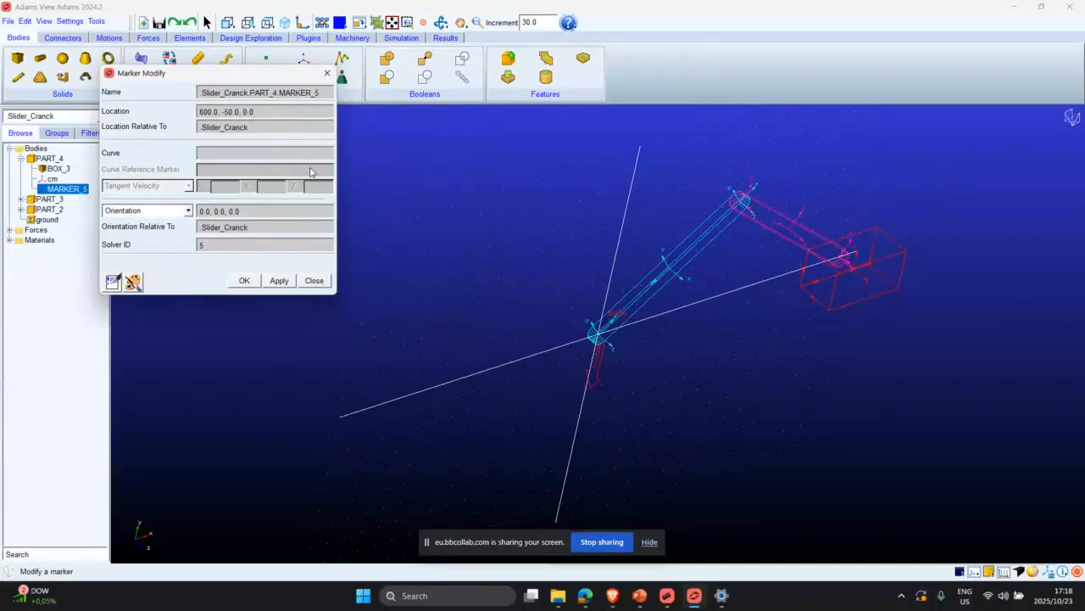
type("-5")
left_click(265, 285)
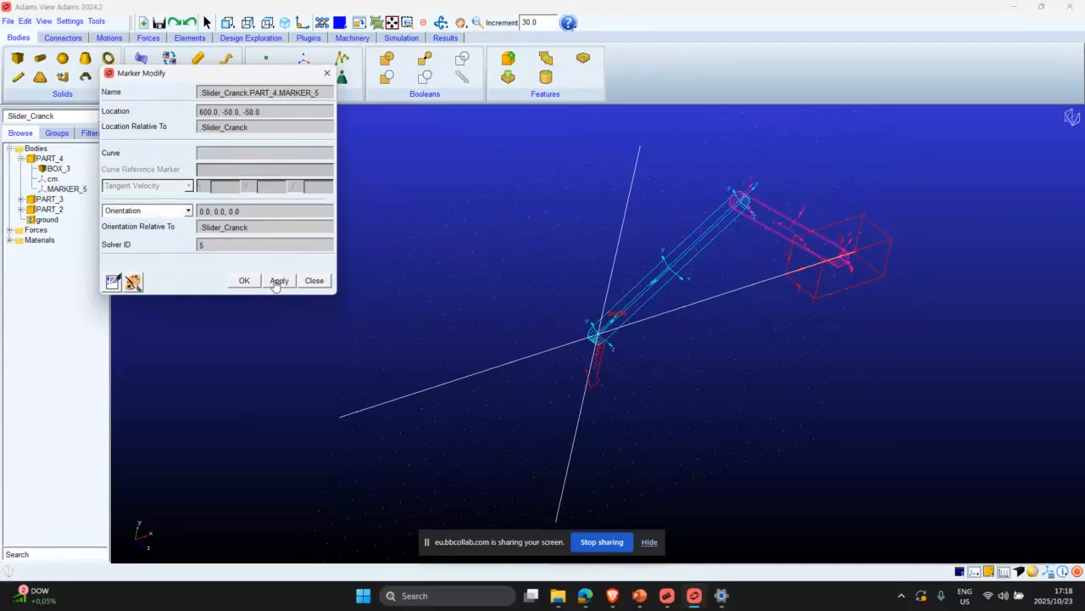
left_click(314, 281)
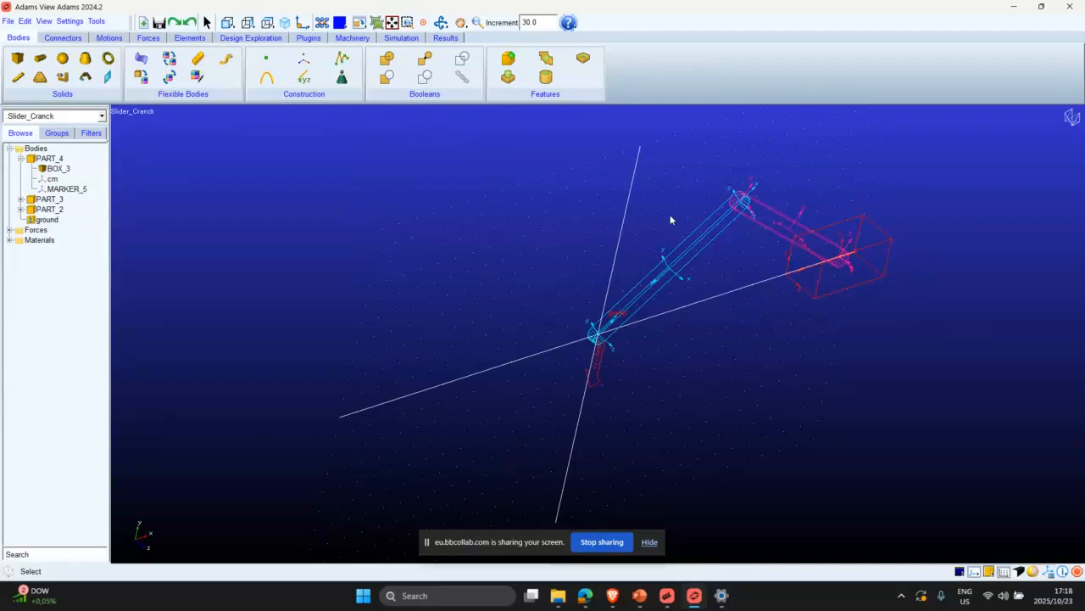
left_click(226, 23)
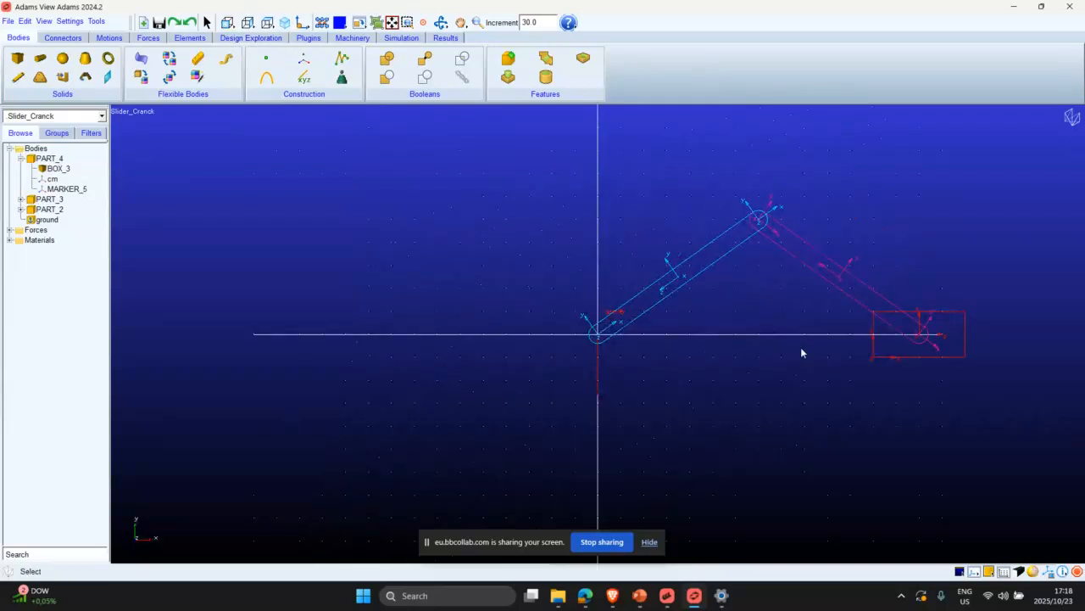
left_click(63, 38)
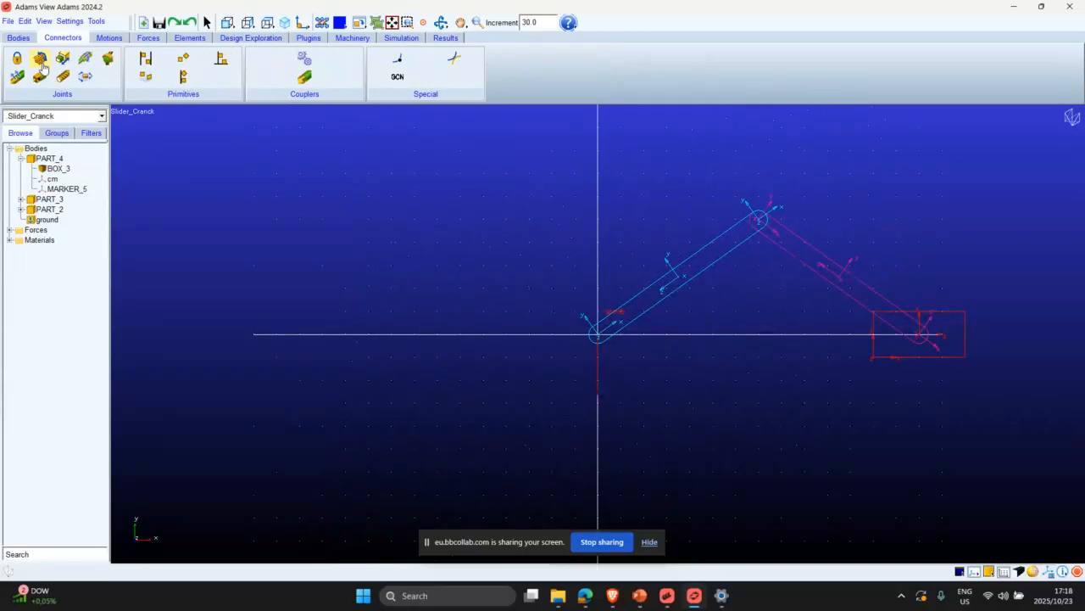
left_click(40, 57)
left_click(893, 322)
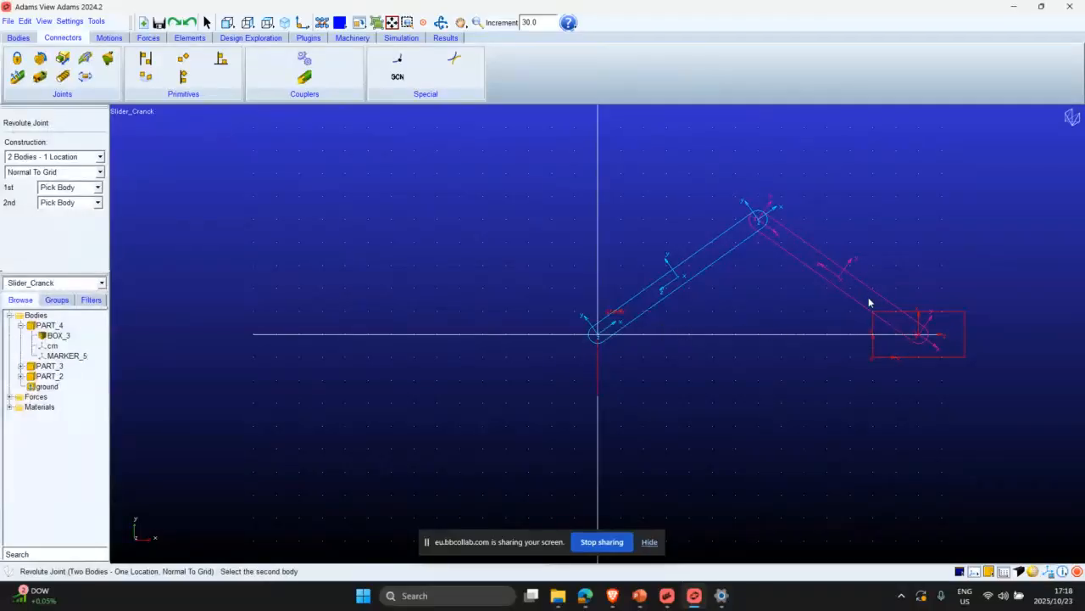
left_click(895, 335)
left_click(547, 305)
left_click(895, 334)
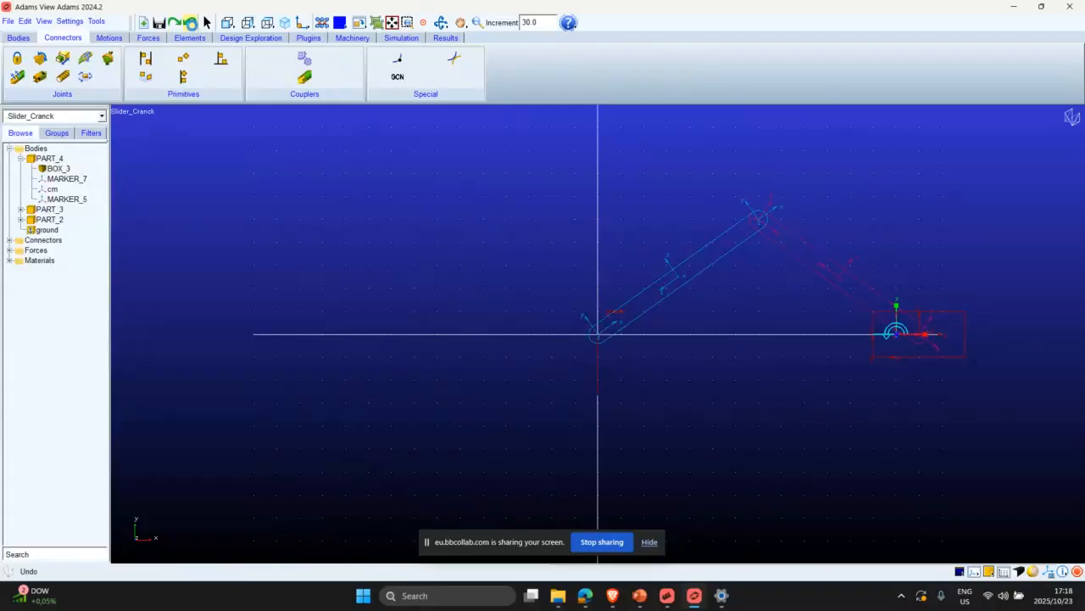
left_click(190, 23)
Add a revolute joint, normal to the grid, between the box and the second link at the box's centre-of-mass marker.
left_click(39, 57)
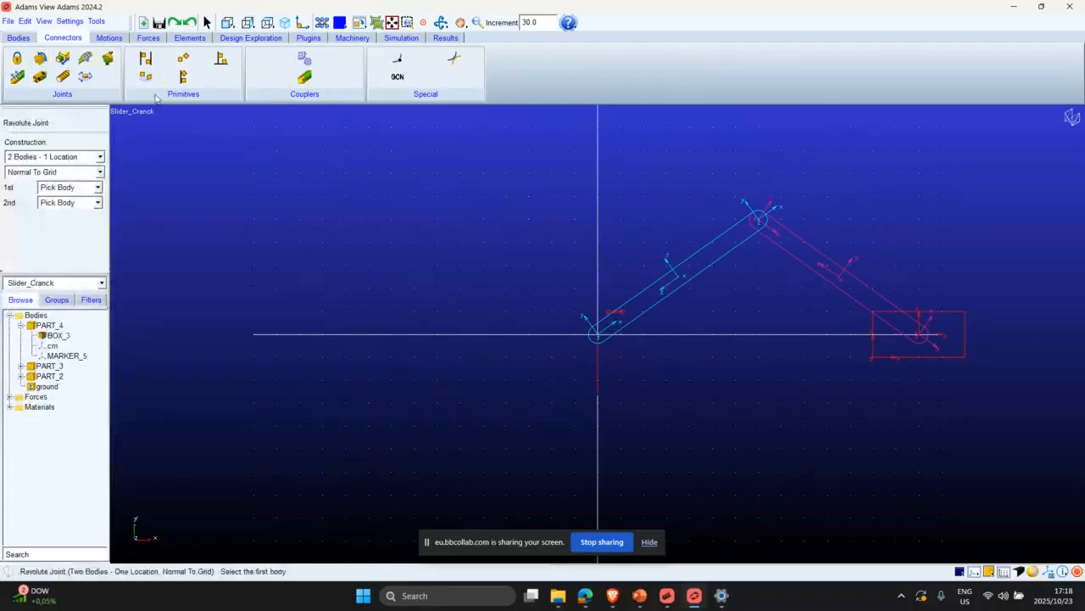
left_click(901, 345)
left_click(872, 306)
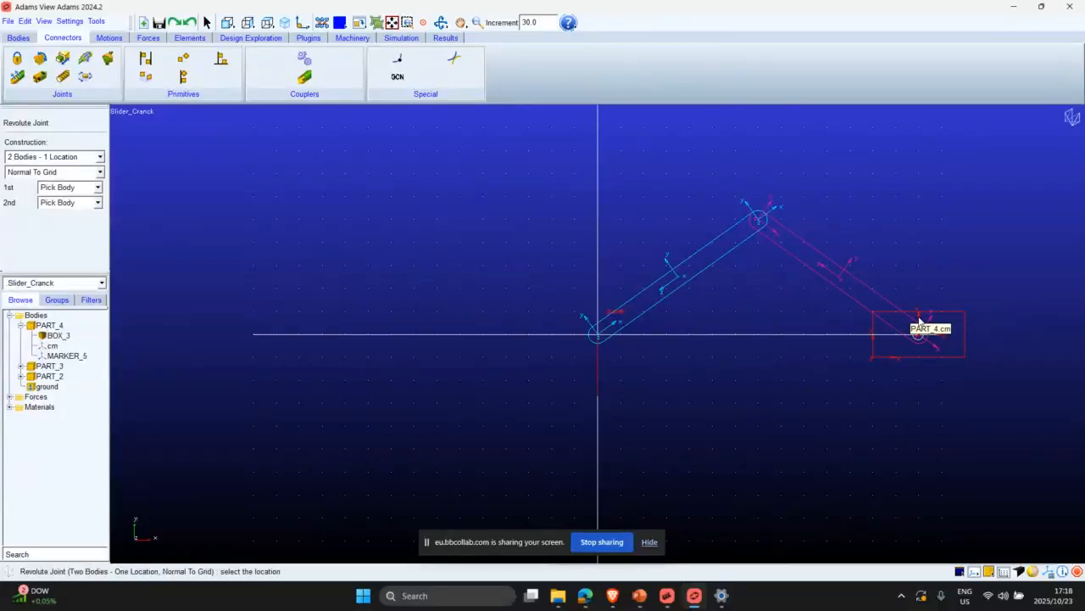
left_click(919, 323)
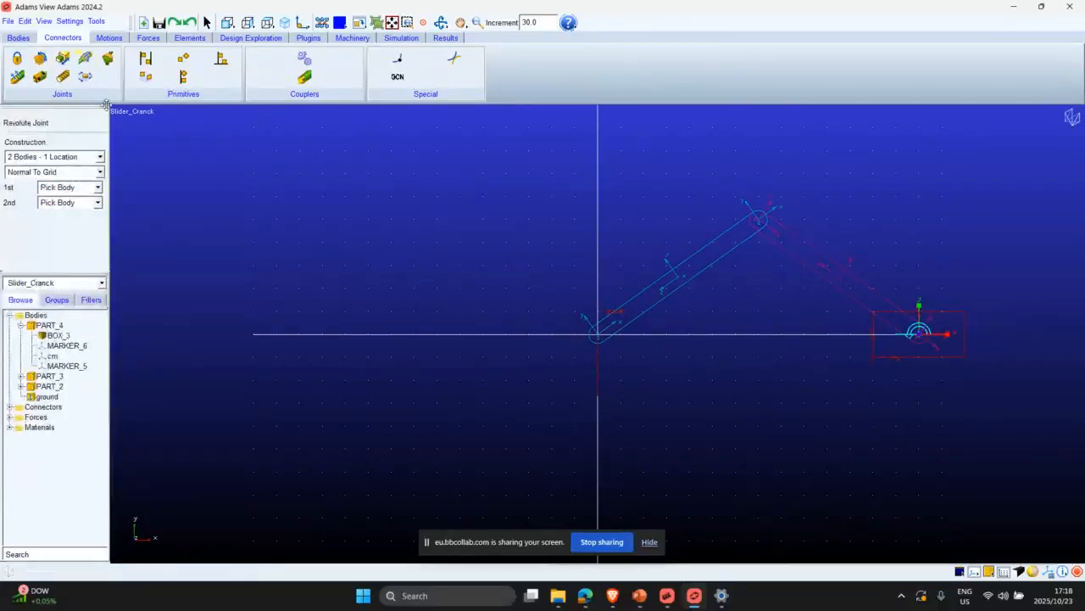
Add a revolute joint between the first link and ground at the origin.
left_click(625, 325)
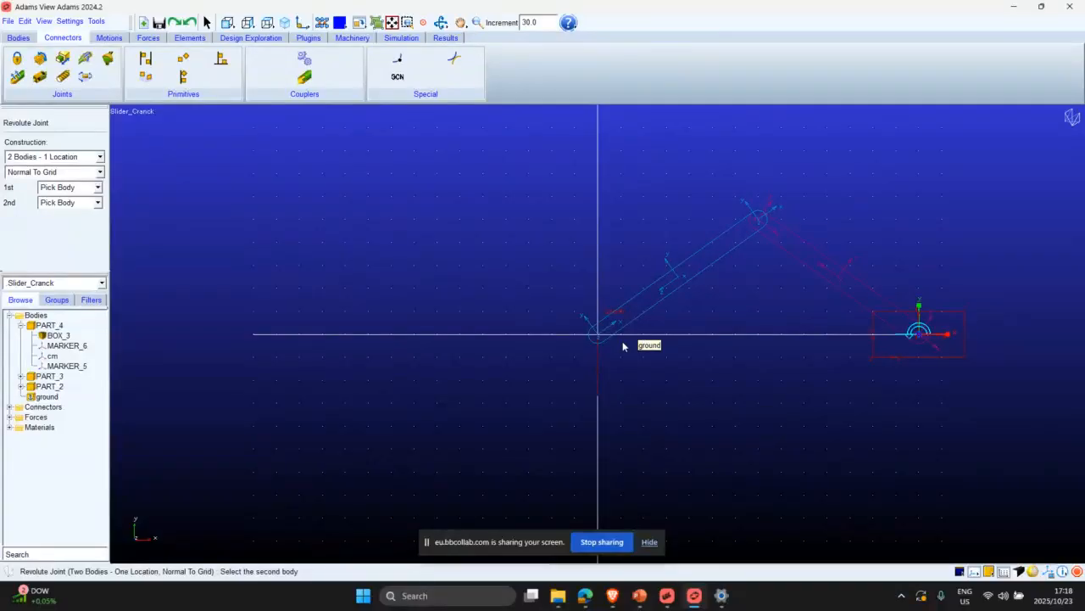
left_click(621, 346)
left_click(599, 336)
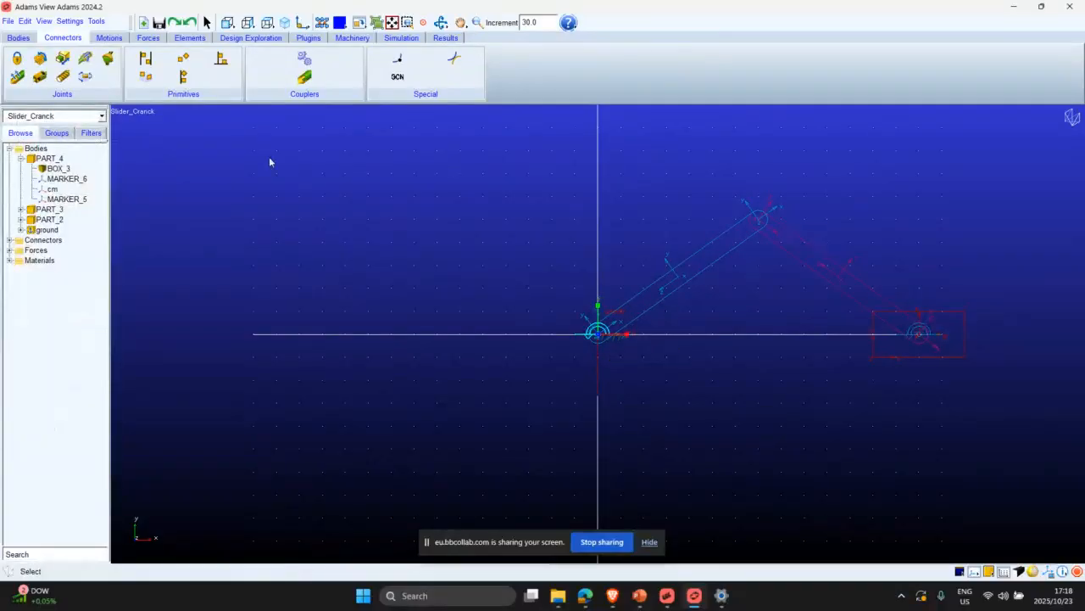
Add a revolute joint between the two links at their shared upper end.
left_click(40, 58)
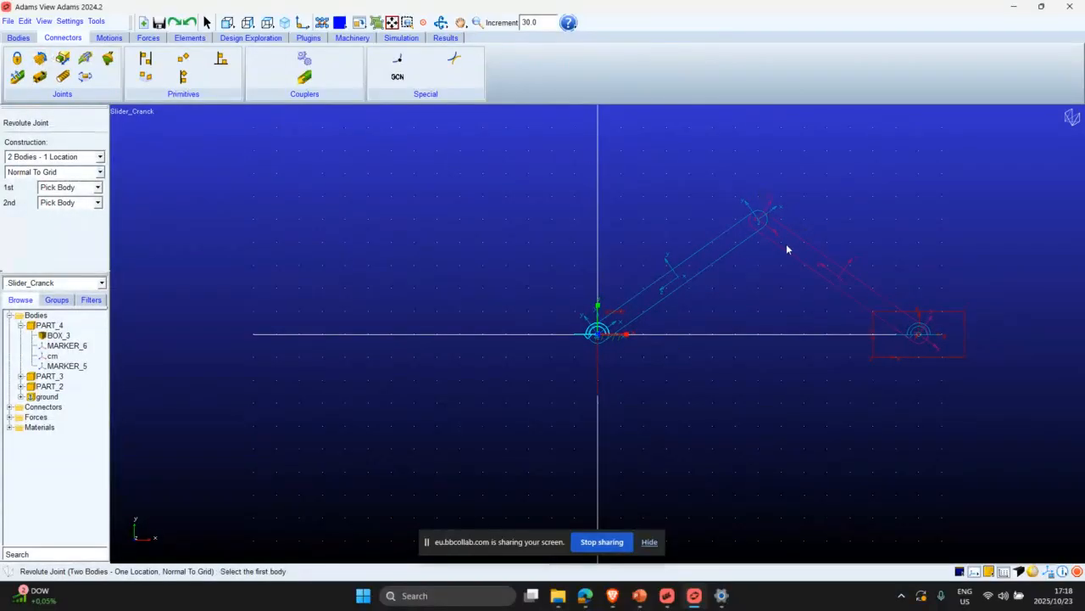
left_click(744, 235)
left_click(753, 229)
left_click(757, 220)
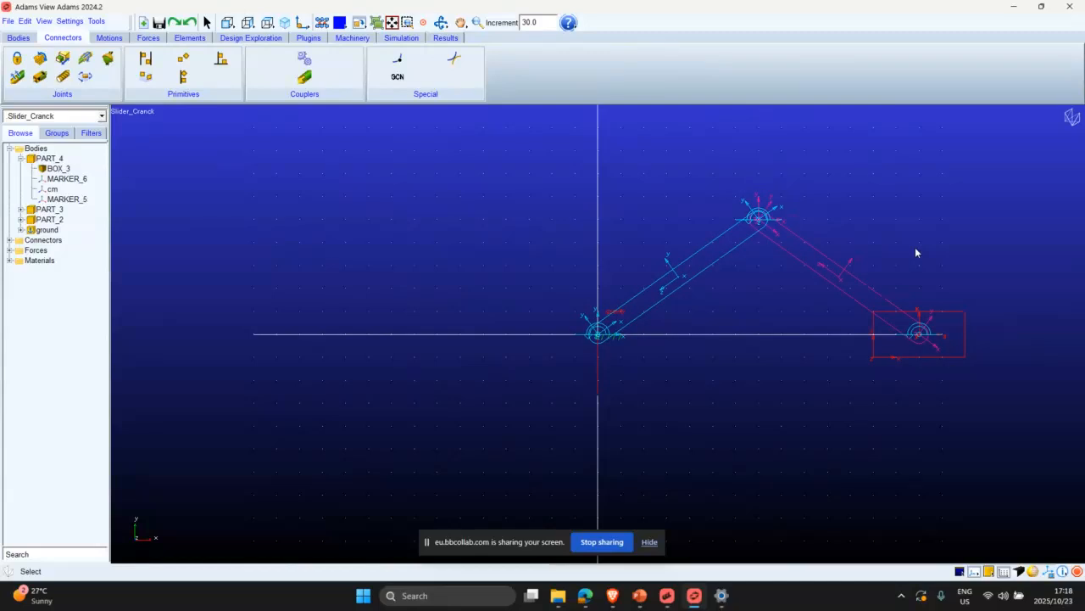
Add a translational joint between the box and ground at the box's centre of mass, directed along the horizontal axis.
left_click(63, 57)
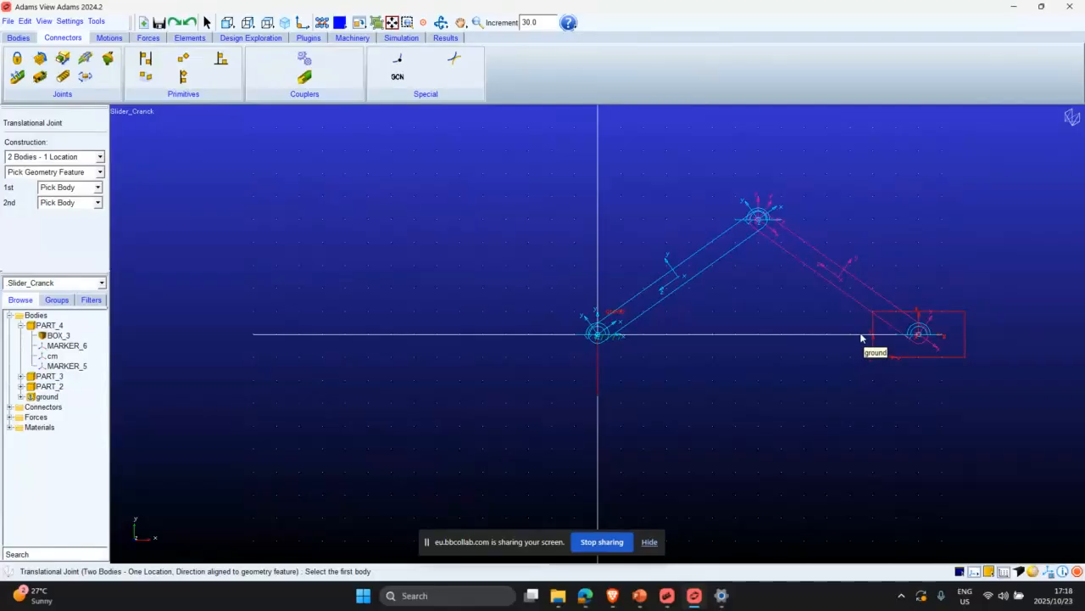
left_click(890, 350)
left_click(891, 350)
left_click(922, 334)
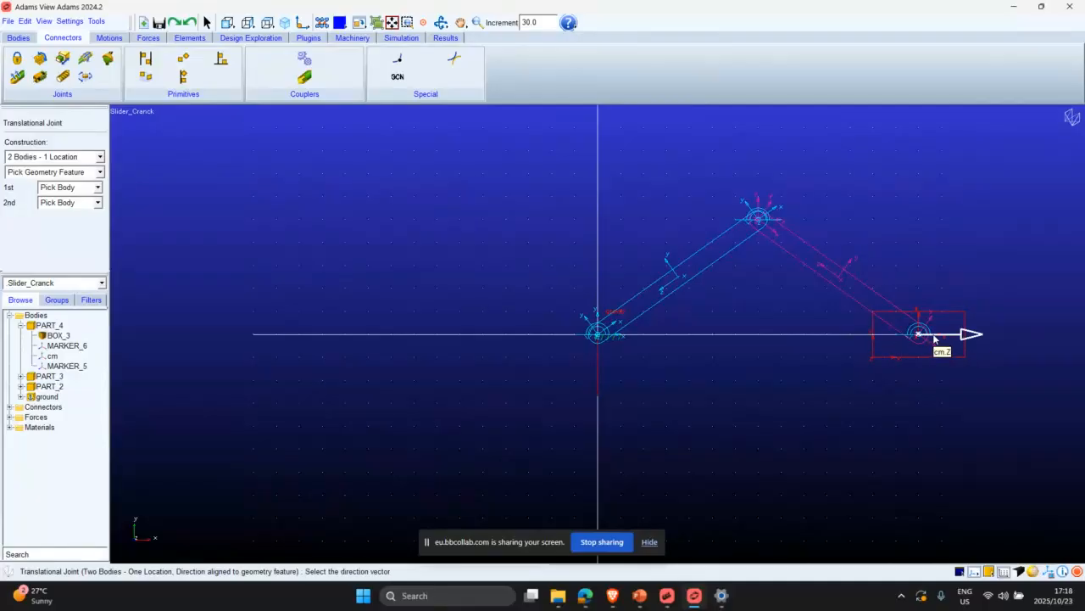
left_click(986, 363)
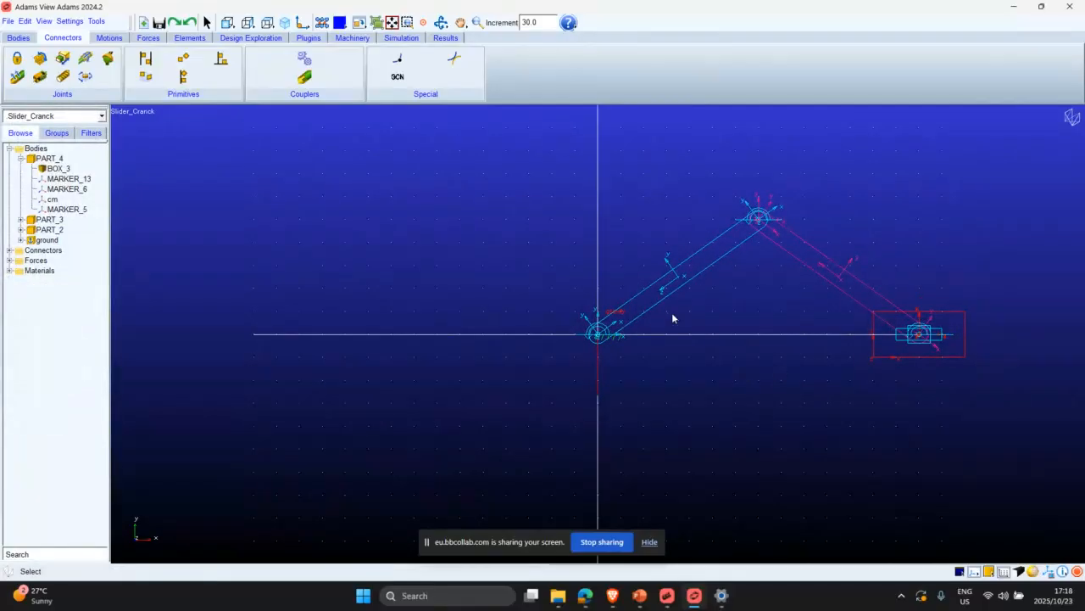
key("r")
left_click_drag(671, 310, 687, 344)
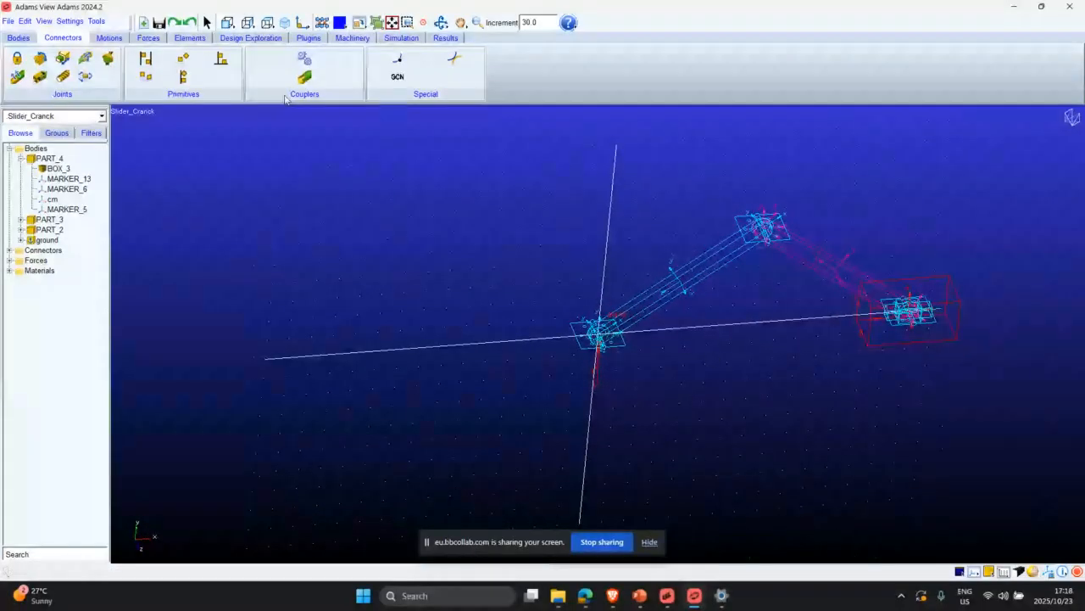
left_click(227, 22)
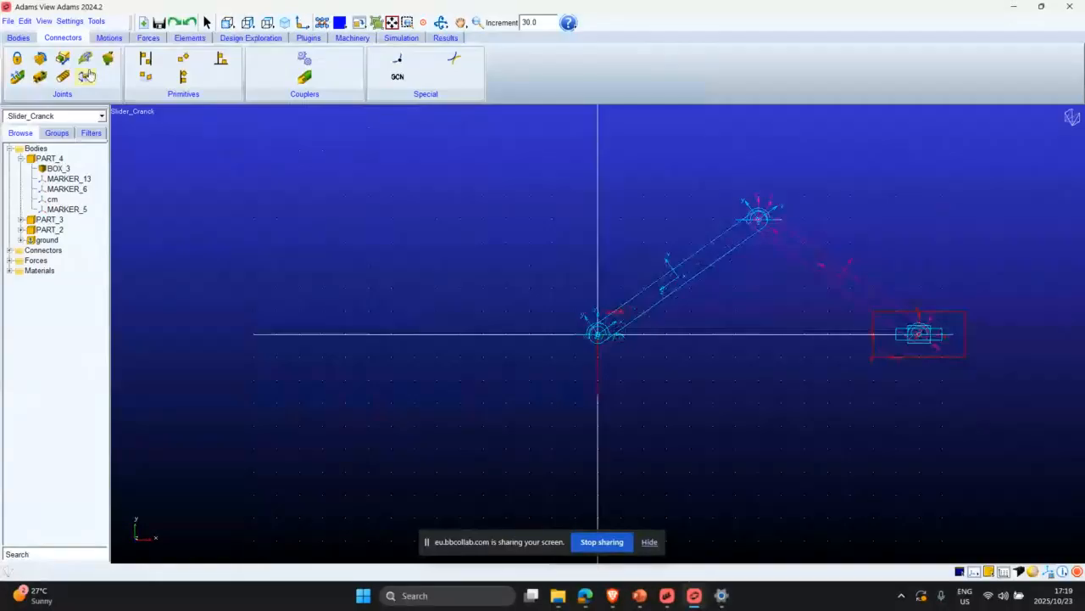
Run an interactive simulation of the slider-crank with an end time of 5.0 and 50 steps.
left_click(401, 37)
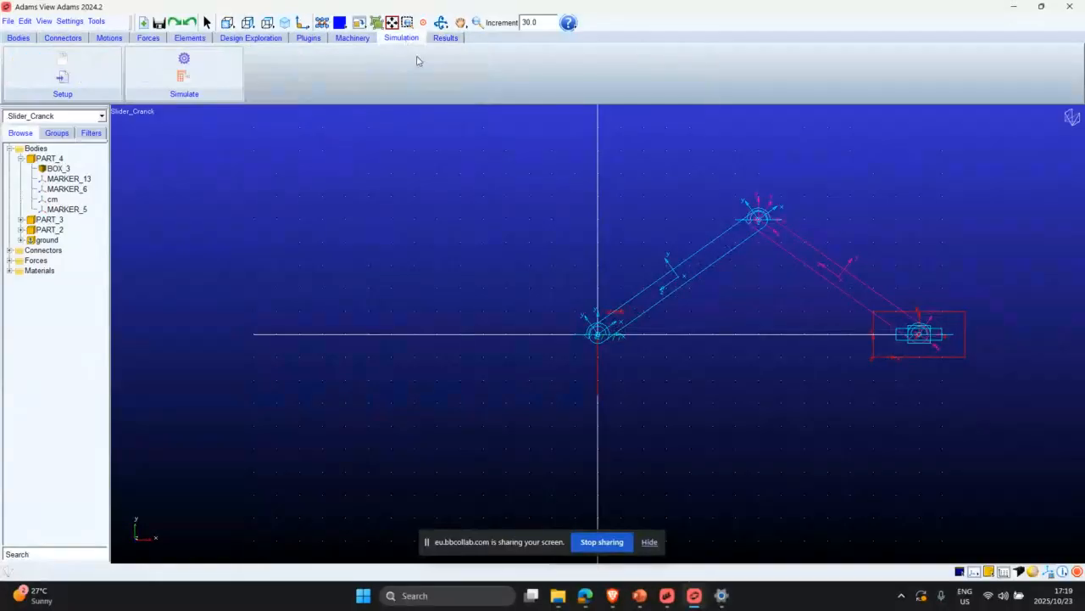
left_click(184, 66)
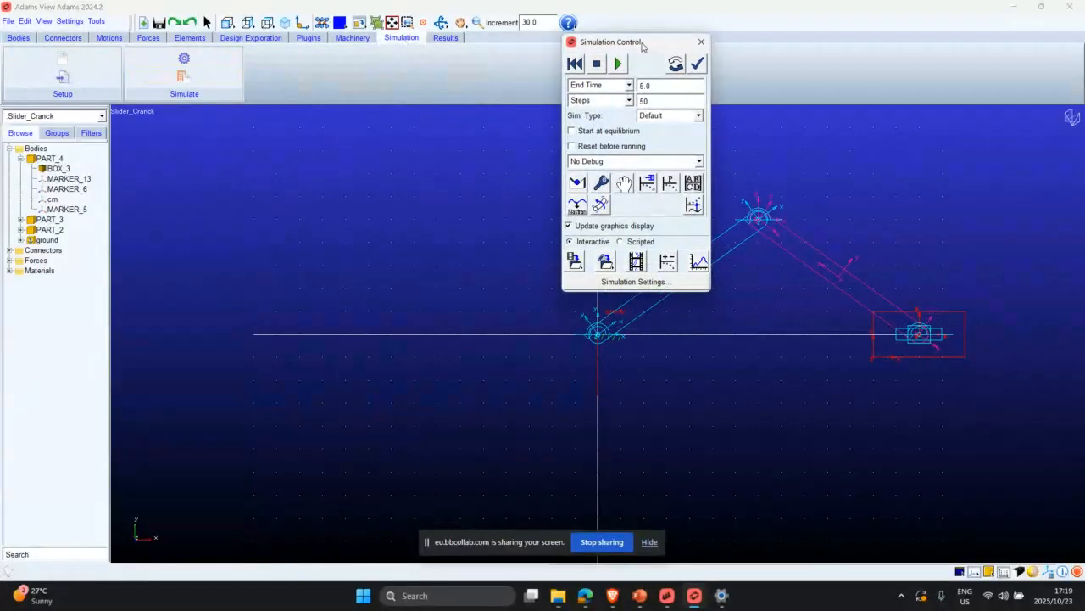
left_click_drag(642, 47, 302, 92)
left_click(280, 109)
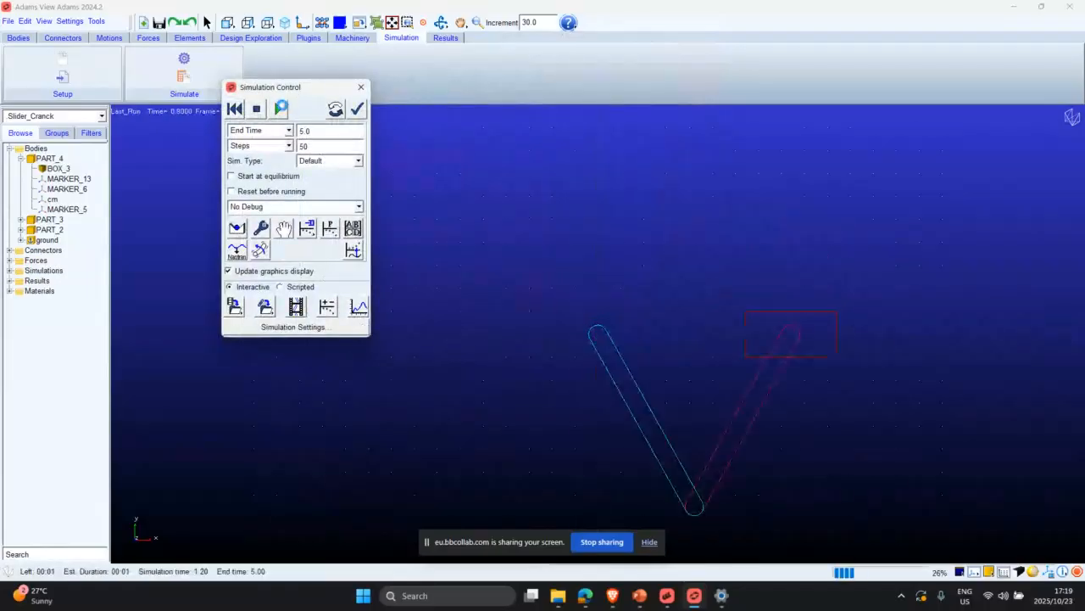
Reset the model and rerun the interactive simulation with an end time of 1 and 100 steps.
left_click(316, 146)
key("BackSpace")
key("BackSpace")
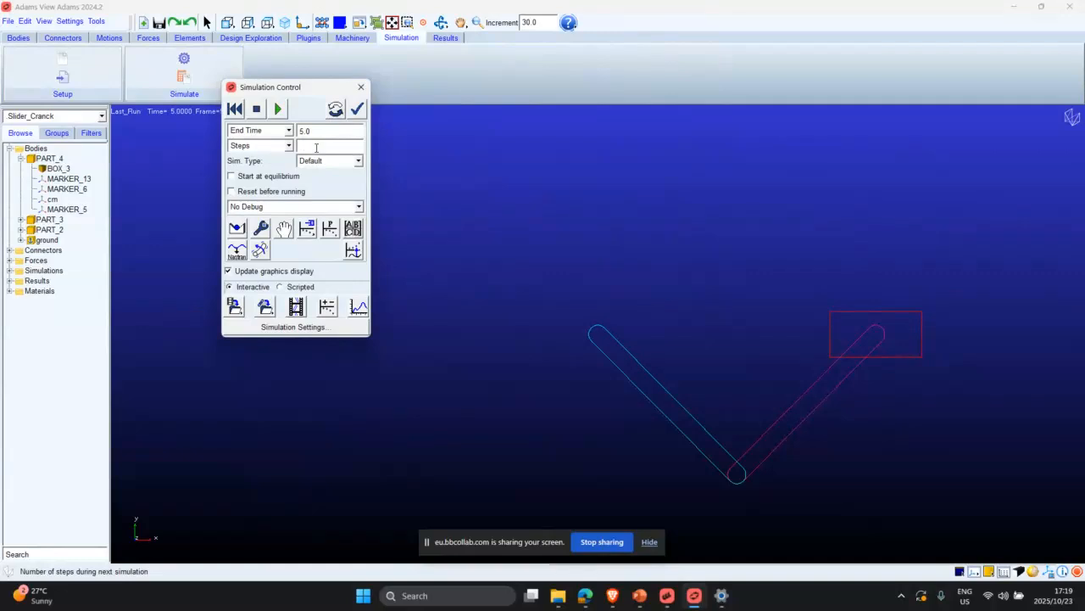
type("100")
key("Tab")
type("1")
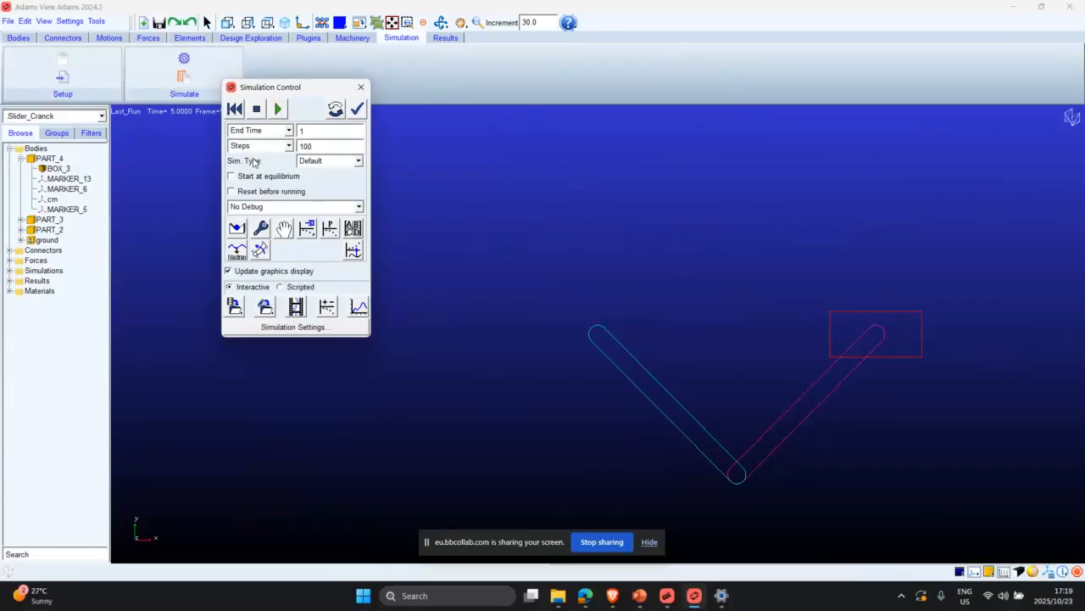
left_click(235, 109)
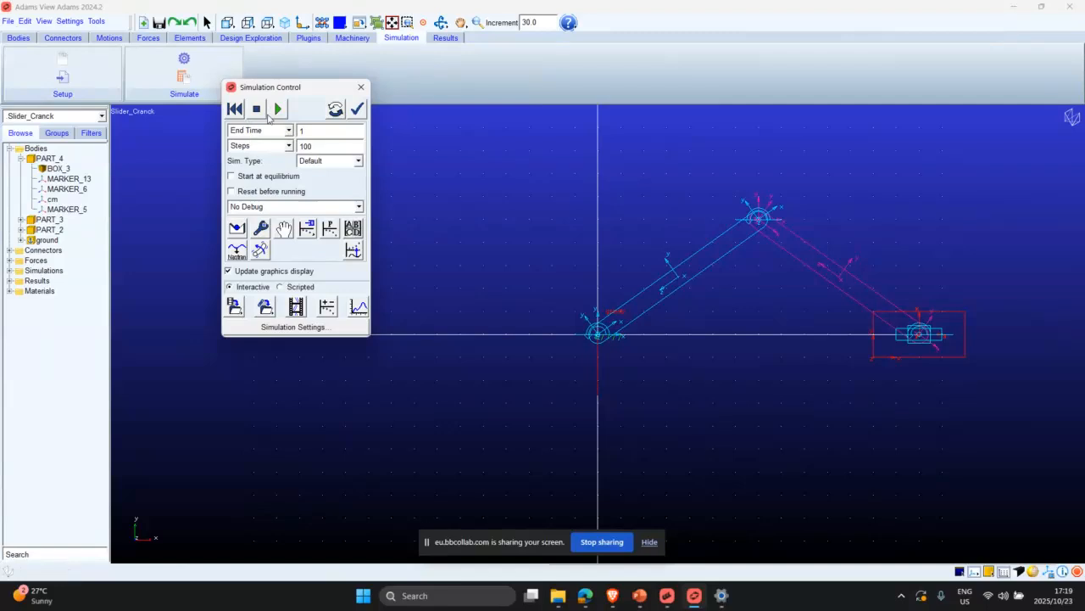
left_click(273, 107)
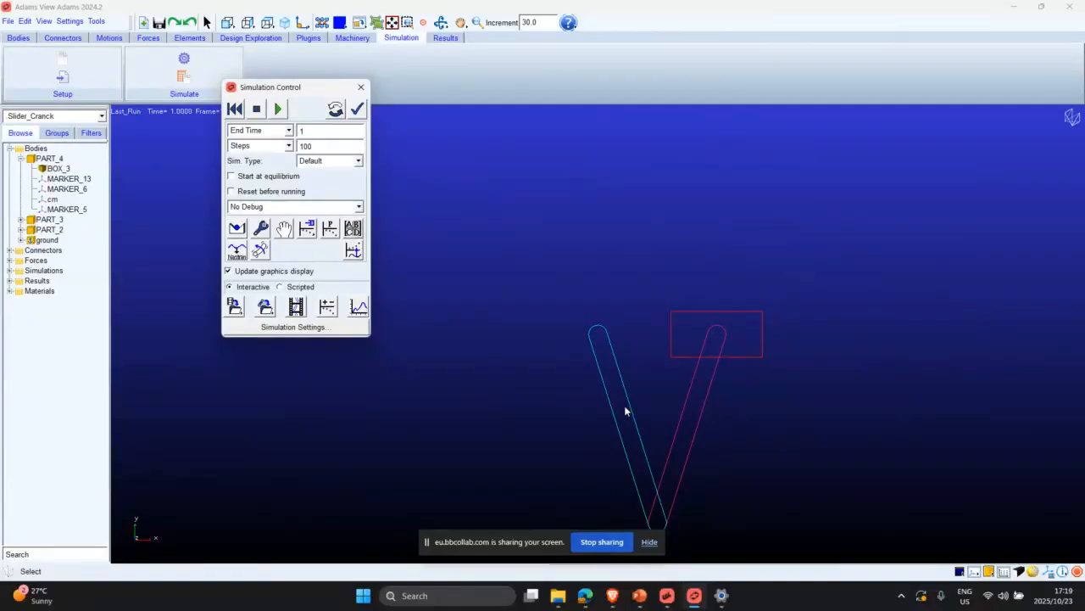
left_click(361, 86)
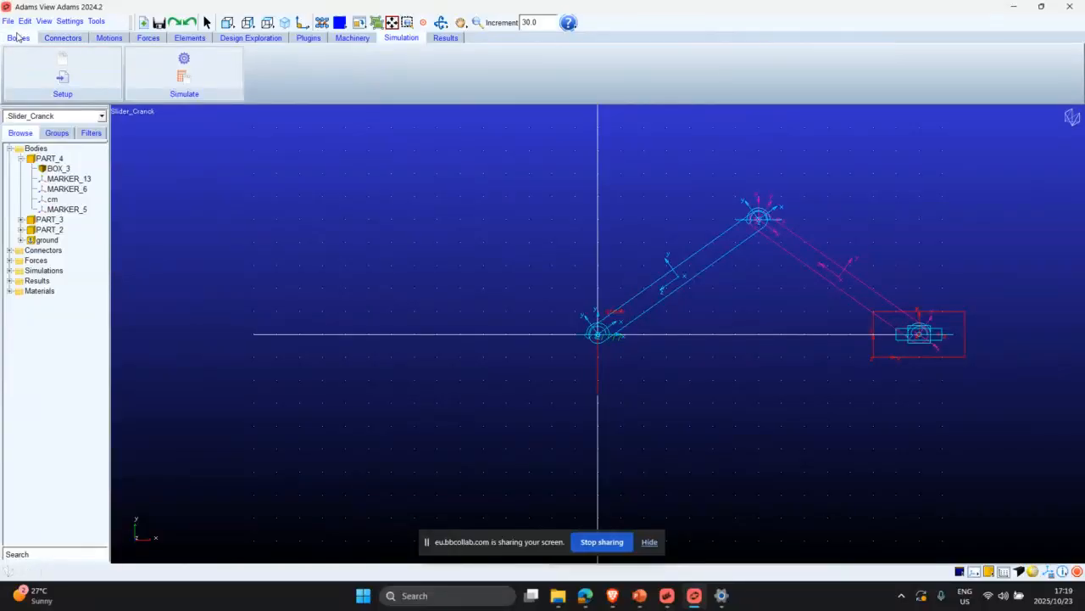
Apply a rotational joint motion with a rotational speed of 30.0 to the revolute joint at the origin.
left_click(108, 39)
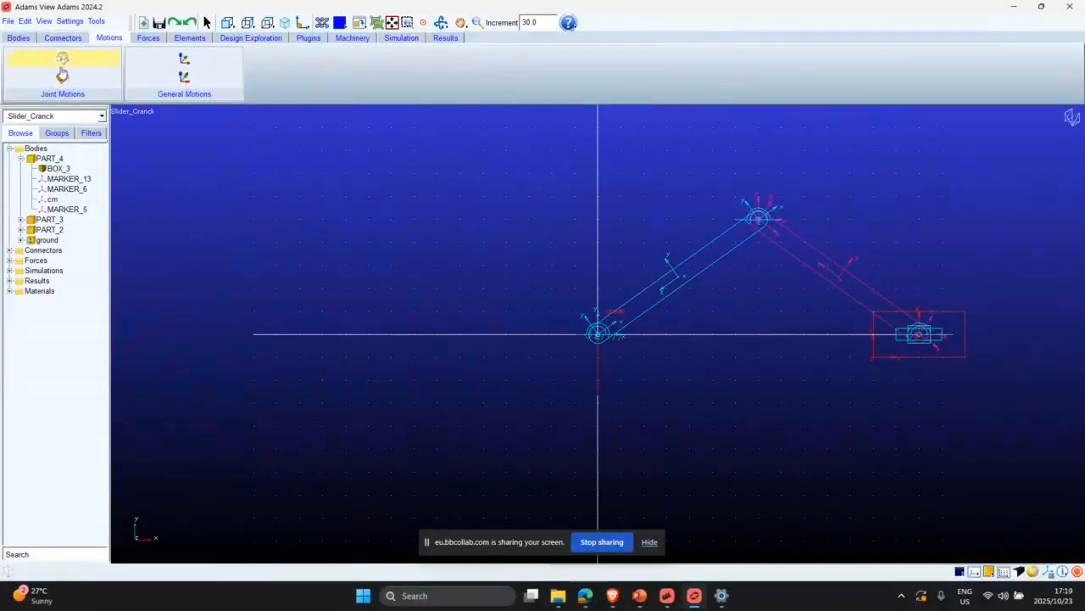
left_click(63, 38)
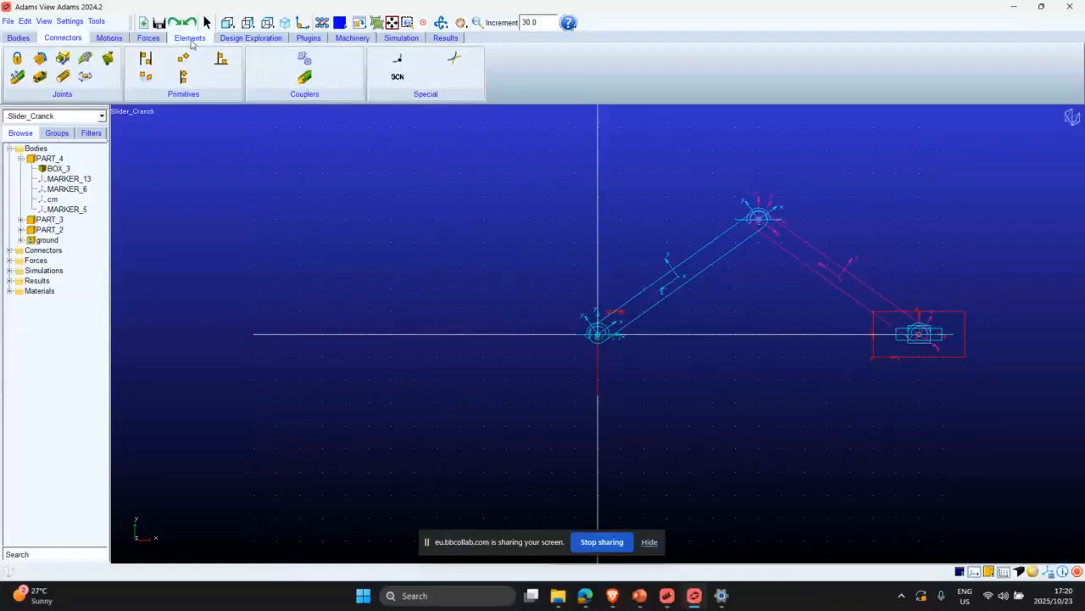
left_click(108, 38)
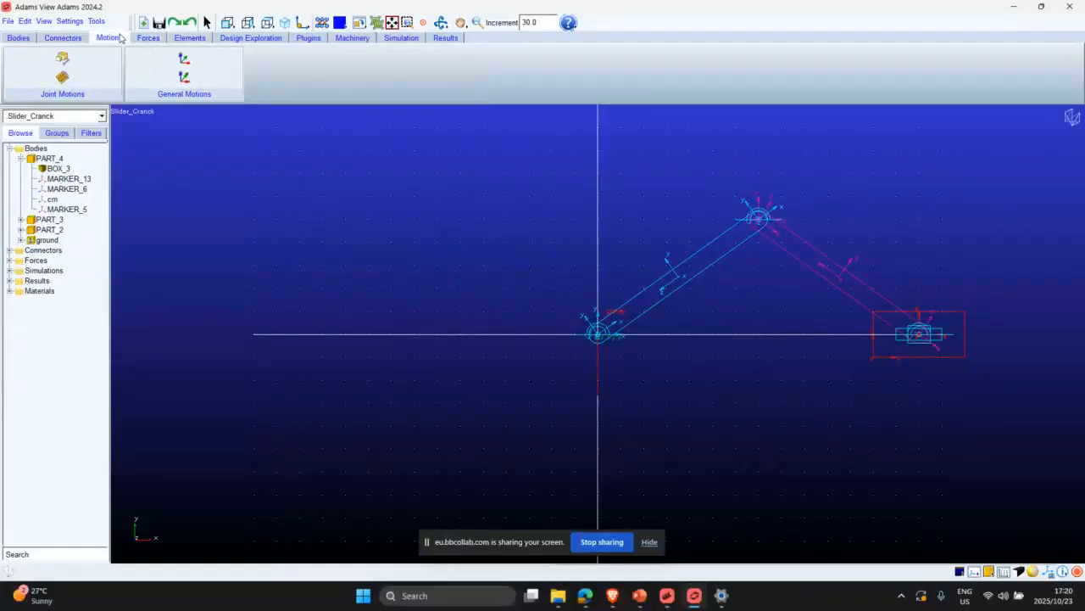
left_click(62, 77)
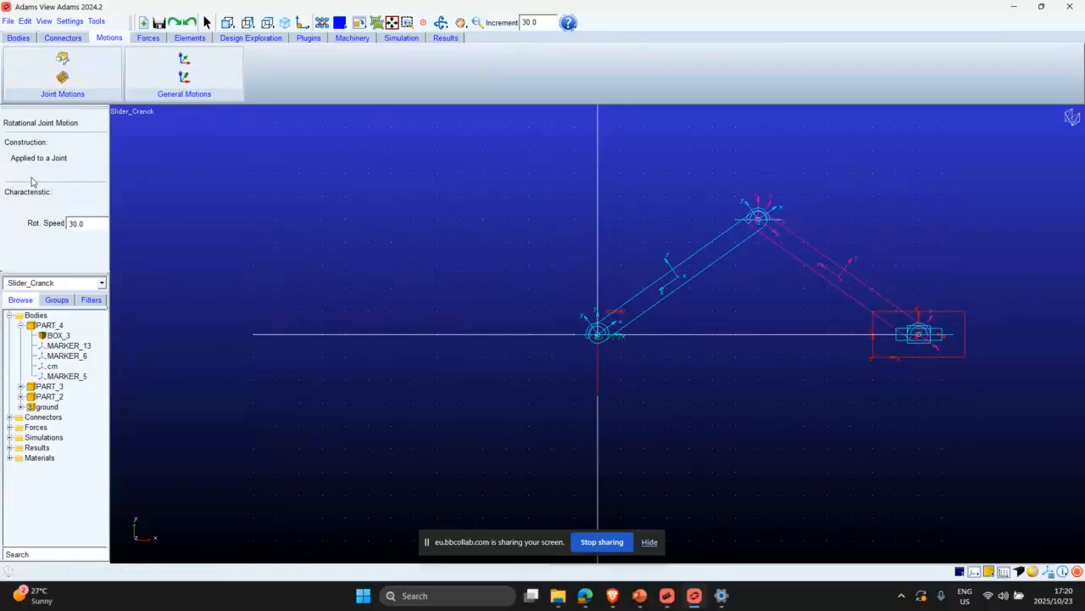
left_click(587, 337)
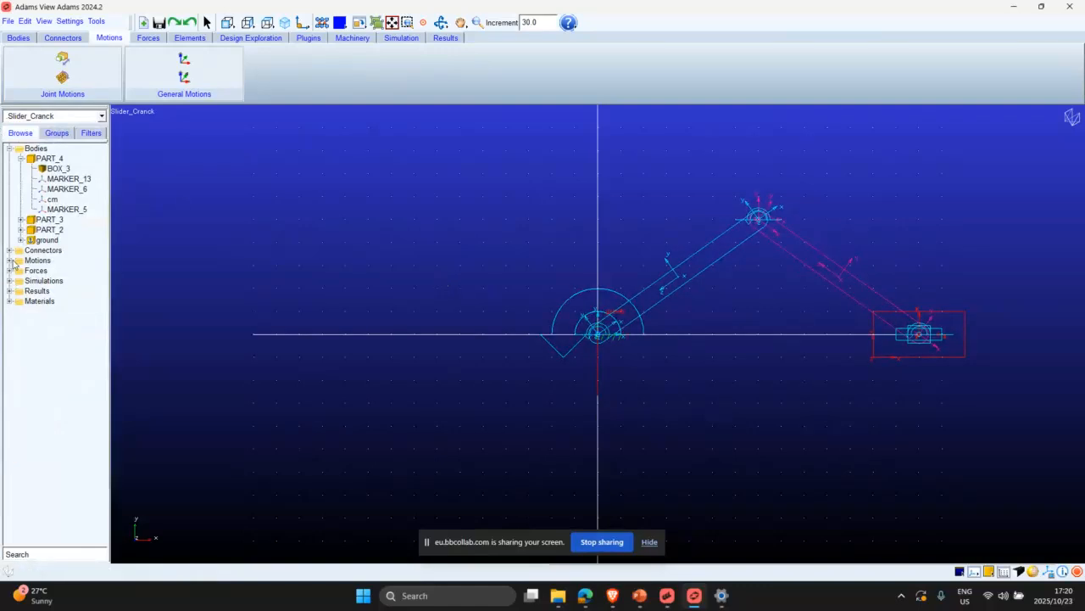
Inspect the new joint motion's definition, including its Define Using options and time function.
left_click(8, 260)
double_click(52, 270)
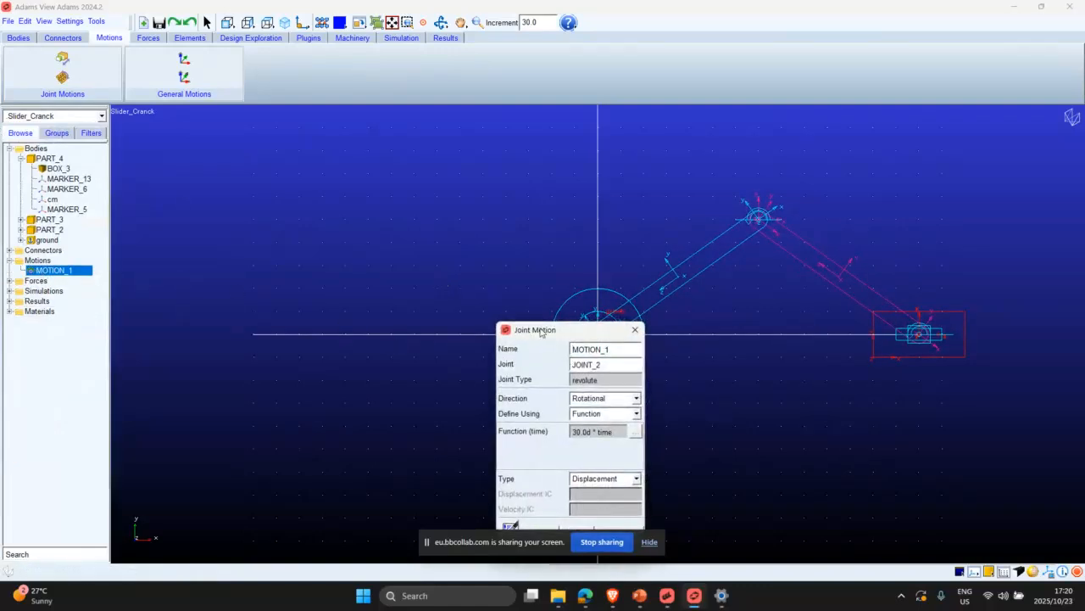
left_click_drag(543, 330, 294, 189)
left_click(362, 273)
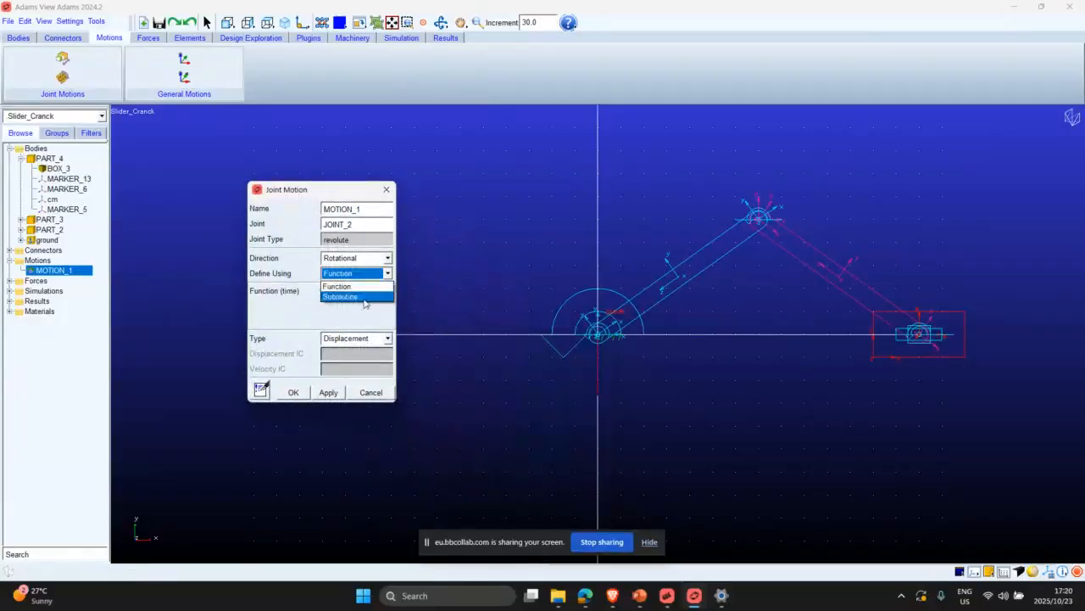
left_click(358, 283)
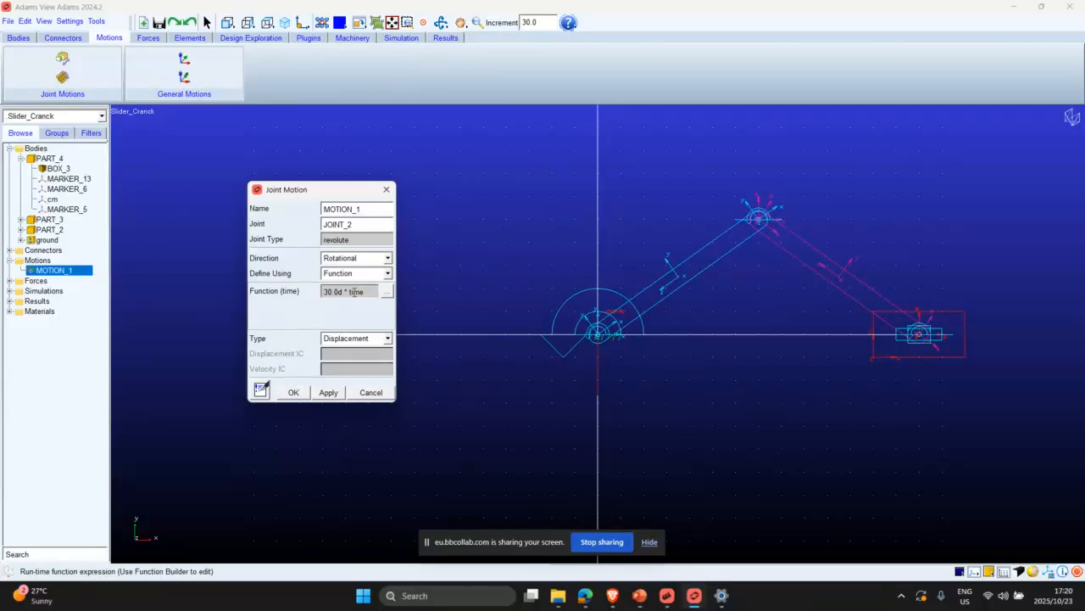
left_click(386, 190)
Simulate the motion-driven mechanism with an end time of 1.0 and 100 steps, and reset it to its initial position.
left_click(401, 37)
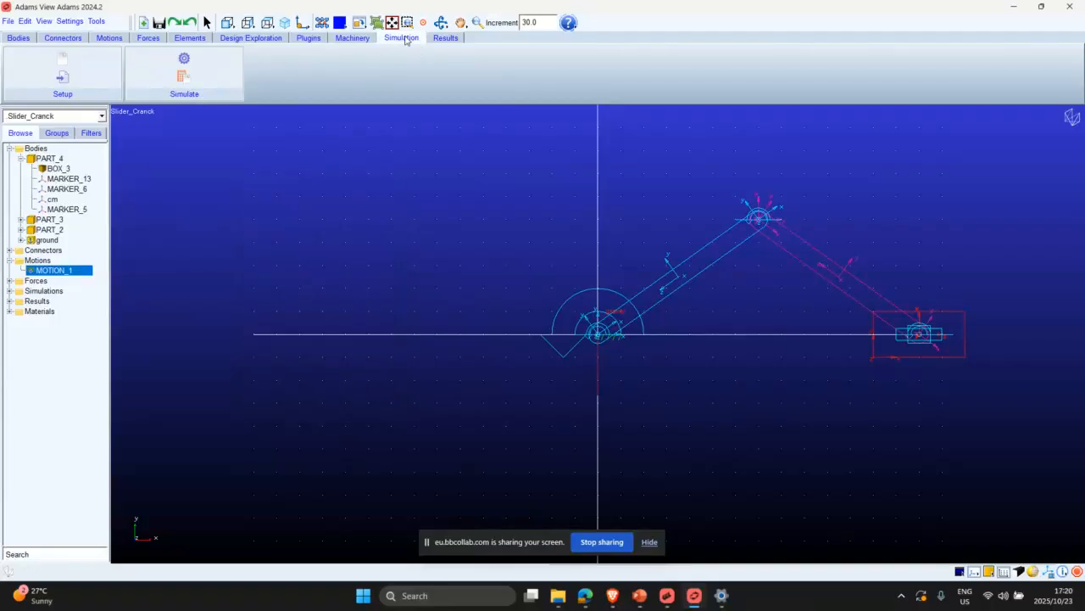
left_click(184, 58)
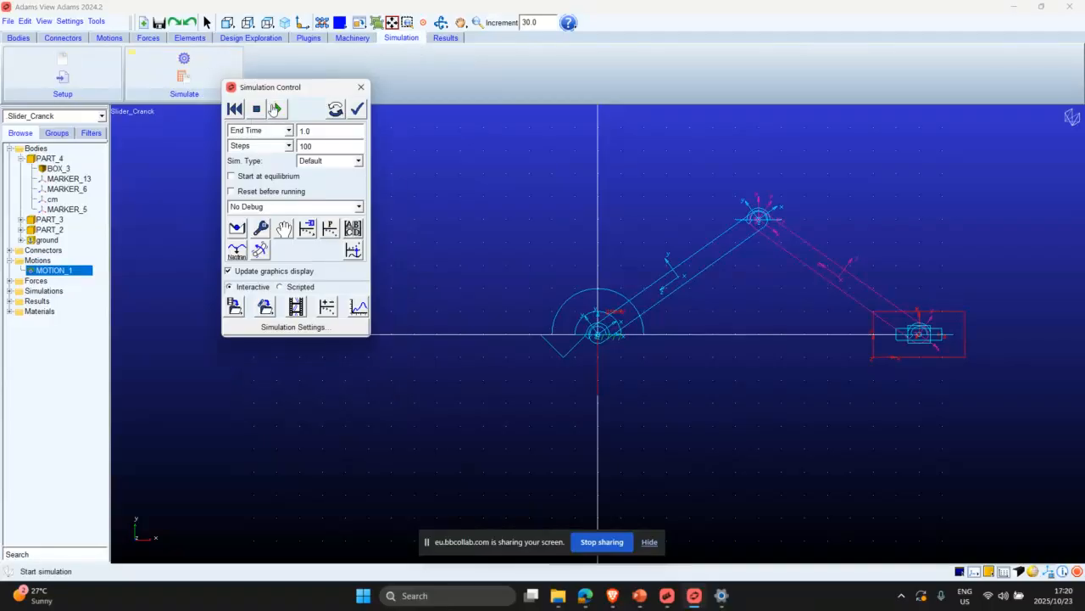
left_click(273, 108)
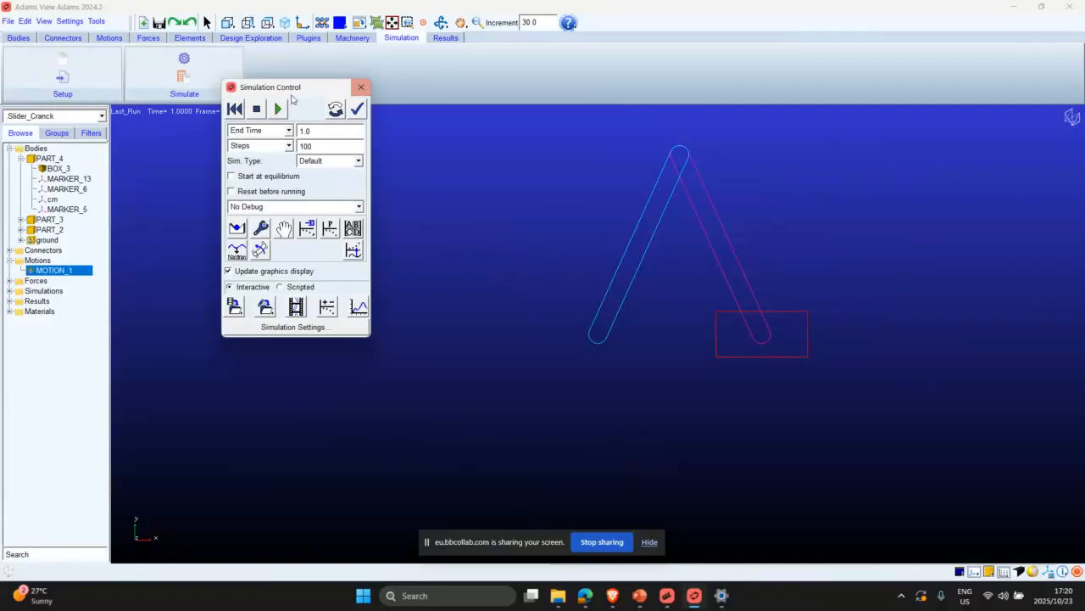
left_click(235, 108)
left_click(360, 90)
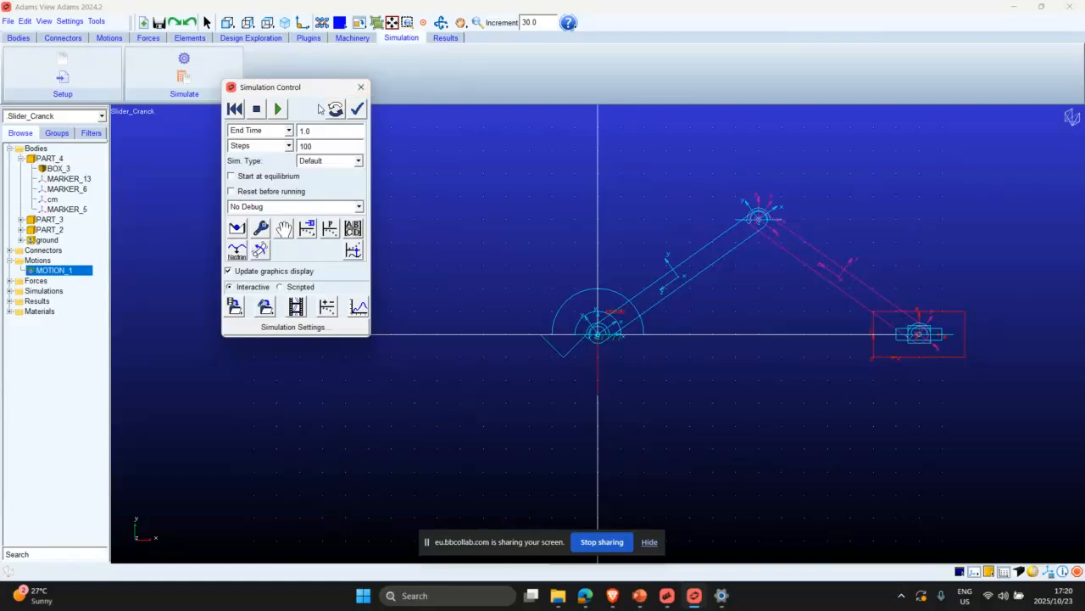
Review the joint motion's function and simulate the mechanism with an end time of 2.0 and 200 steps.
double_click(47, 271)
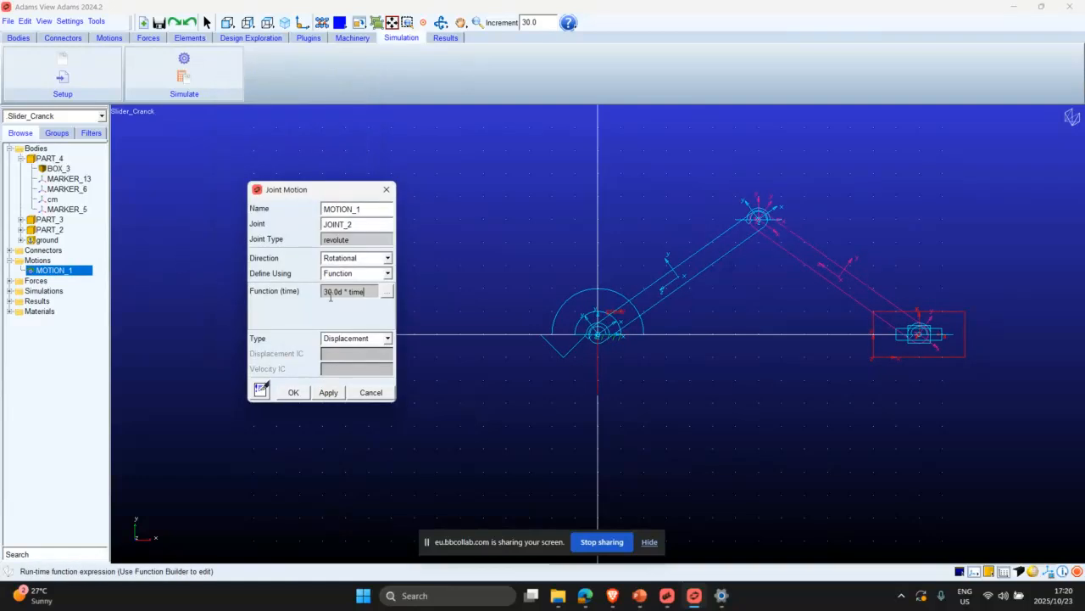
left_click(387, 189)
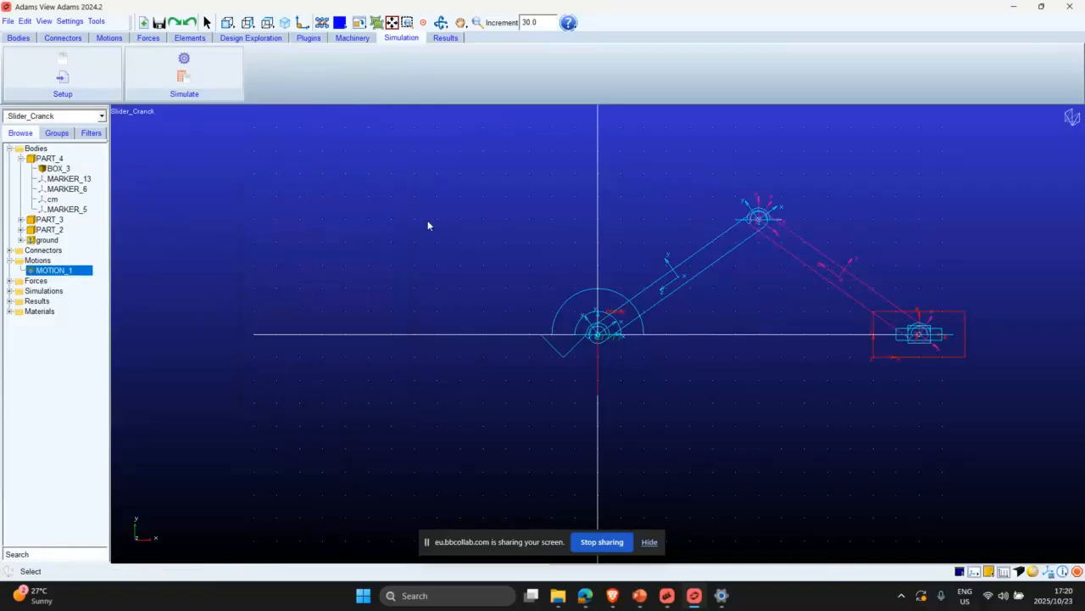
left_click(181, 69)
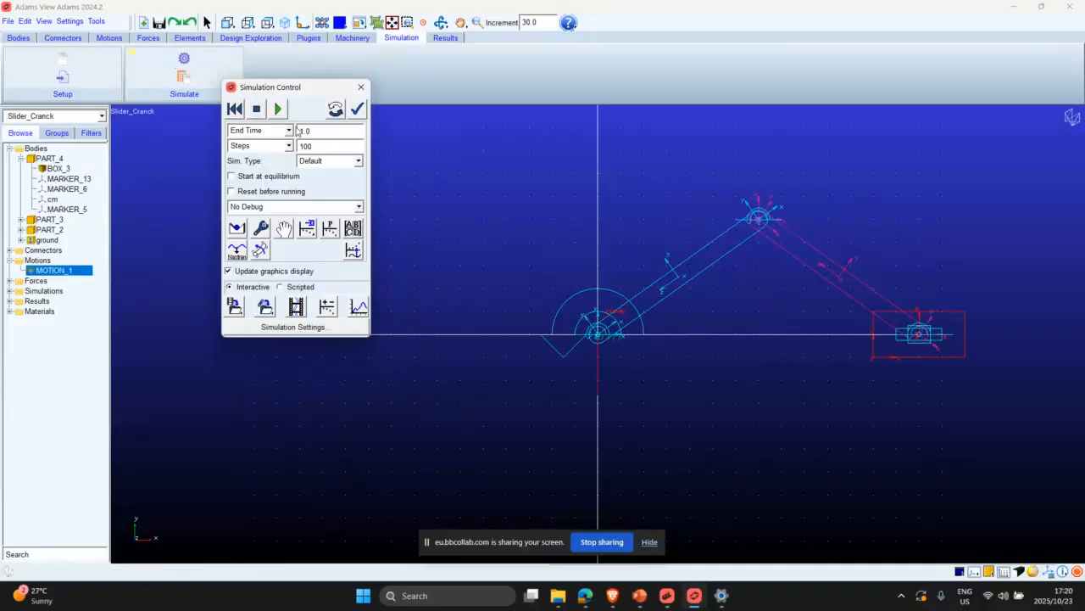
key("BackSpace")
type("2")
left_click(300, 146)
left_click(277, 108)
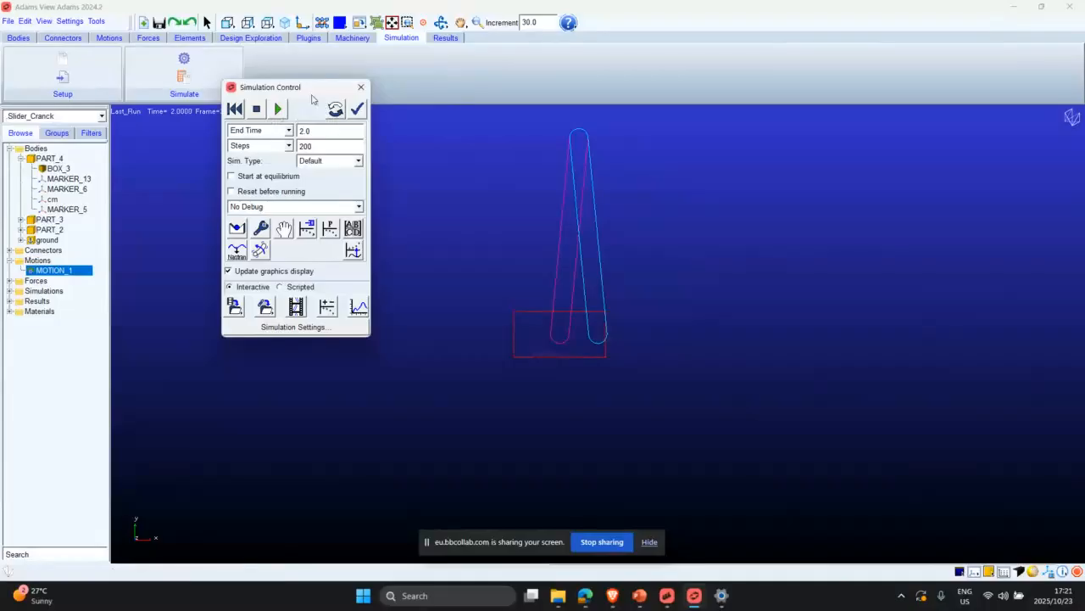
left_click(361, 87)
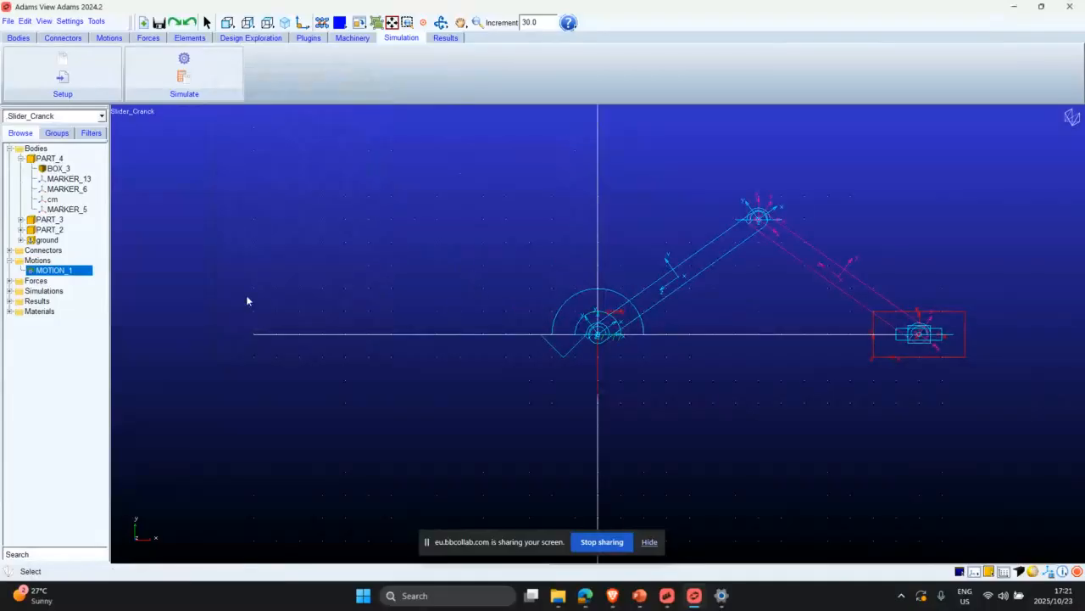
double_click(559, 348)
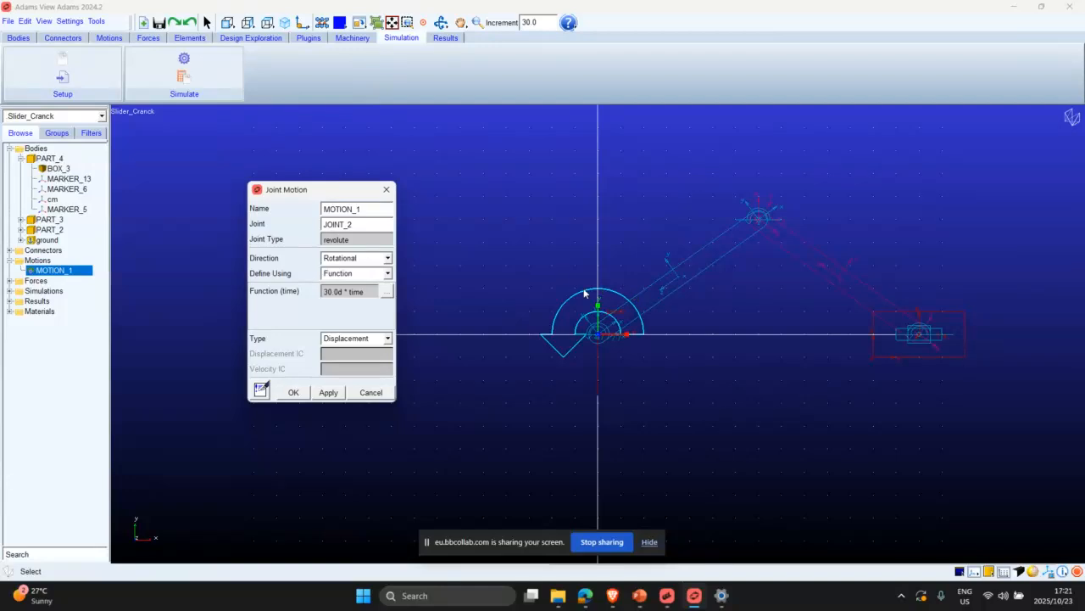
left_click(387, 292)
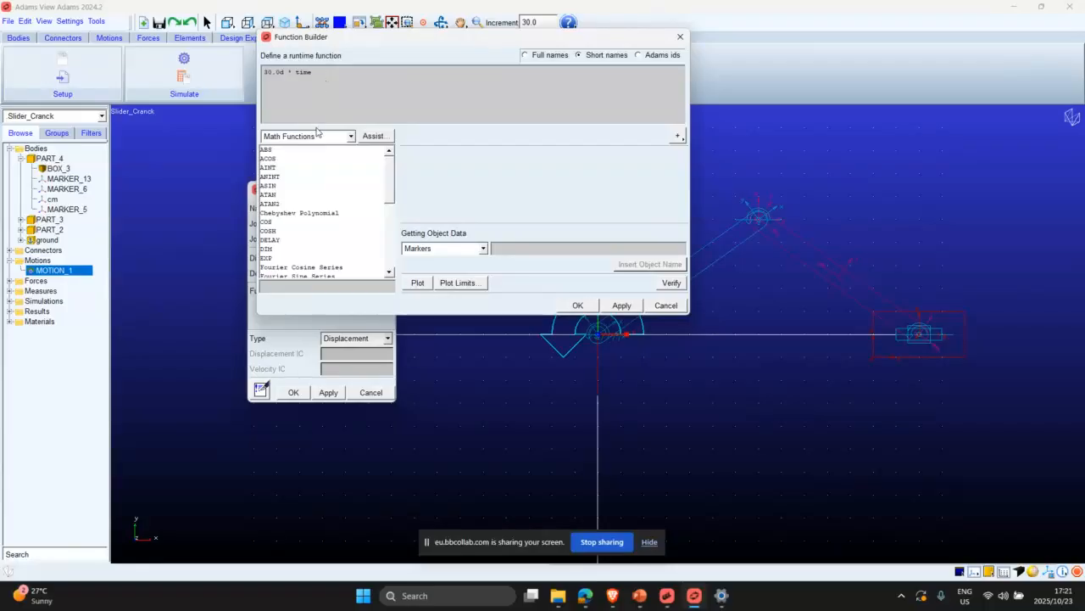
left_click_drag(322, 71, 210, 73)
key("BackSpace")
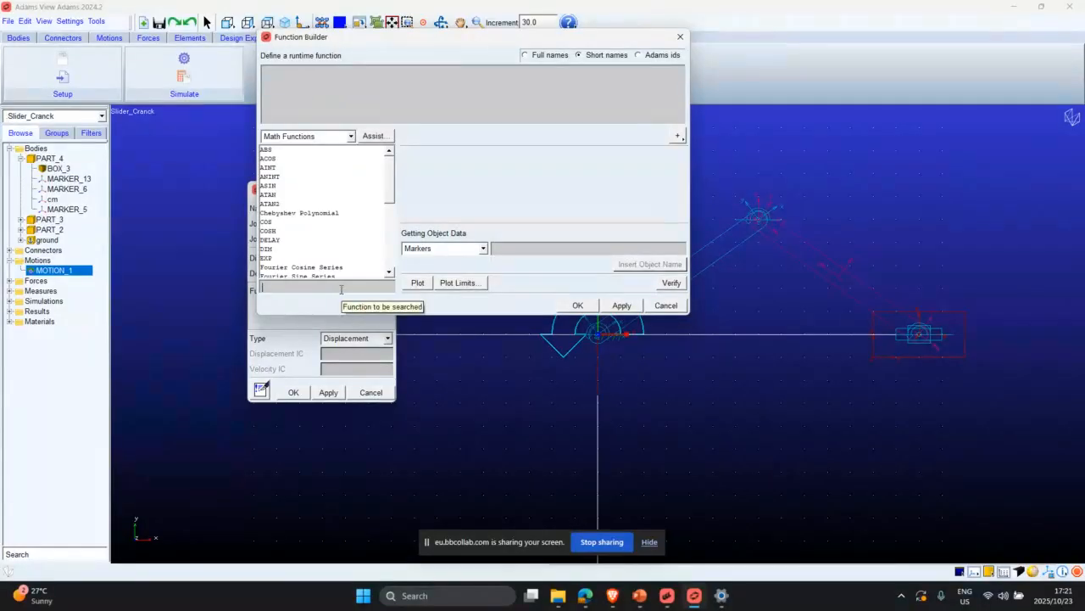
left_click(350, 136)
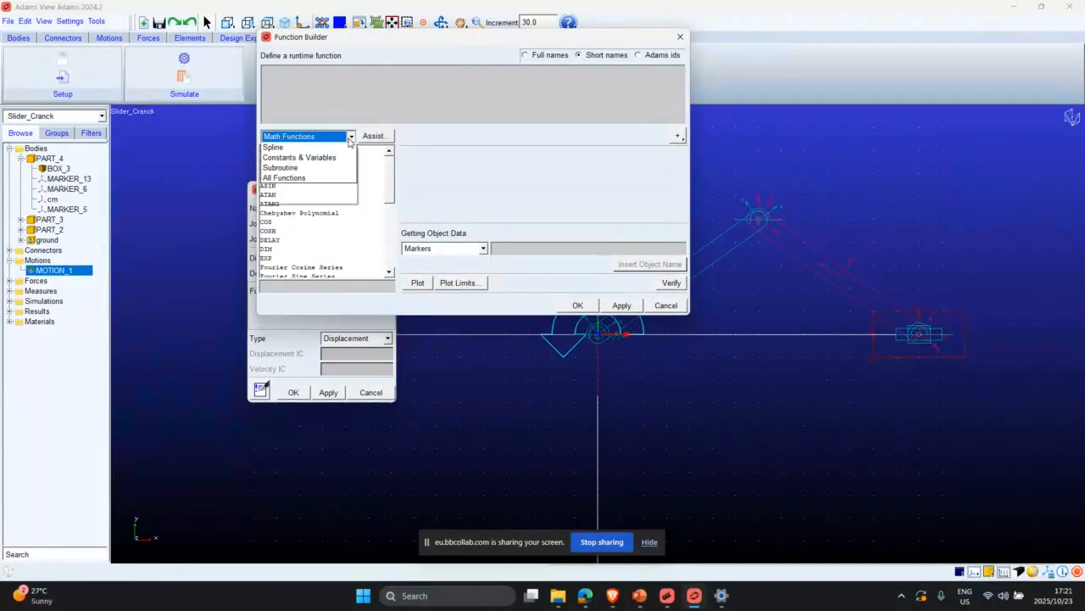
left_click(323, 201)
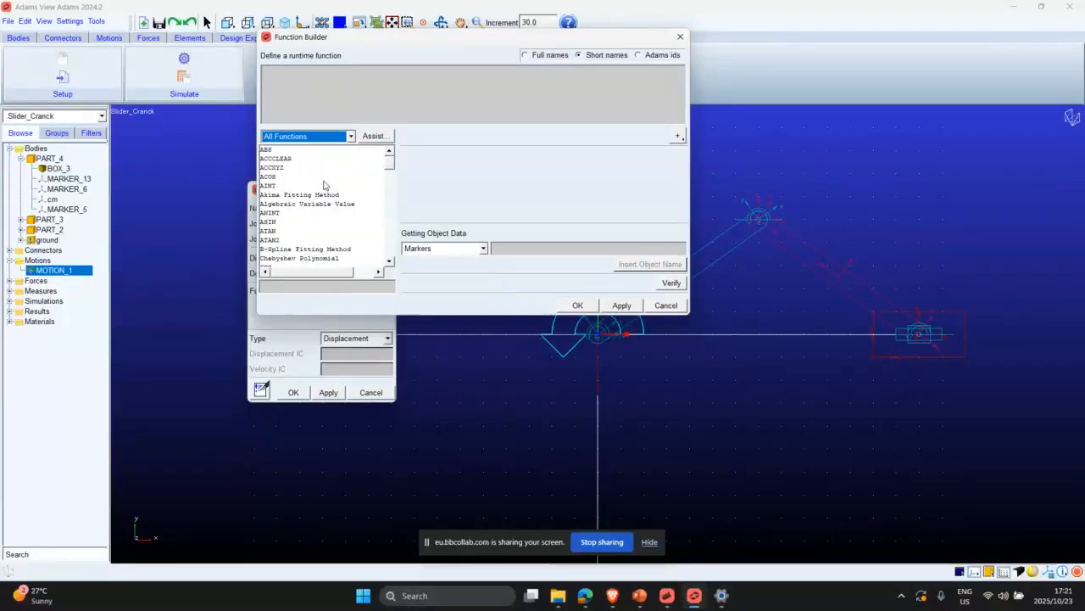
left_click(301, 288)
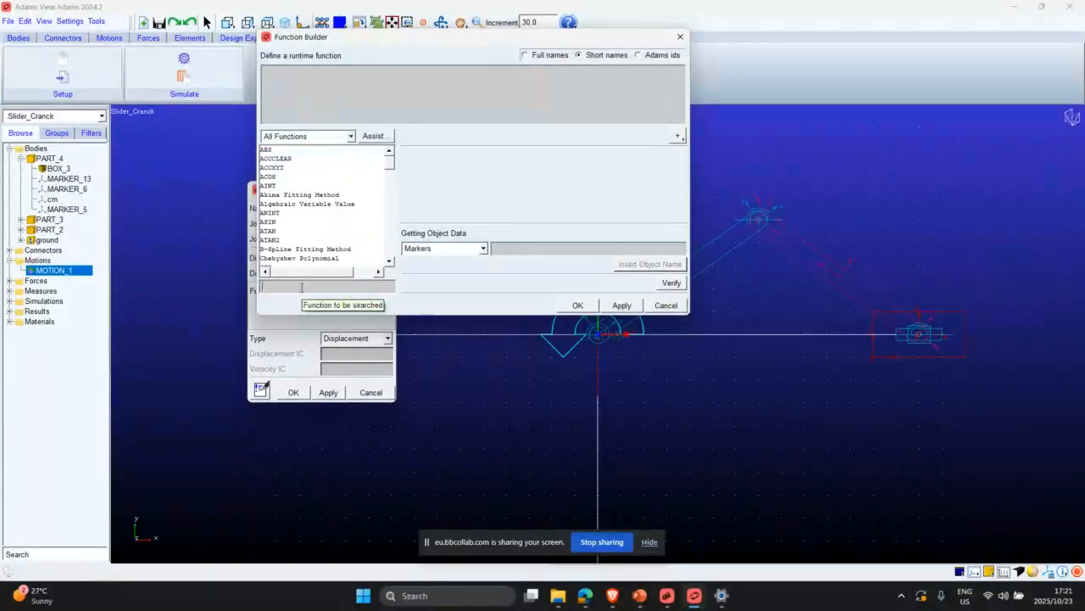
type("sin")
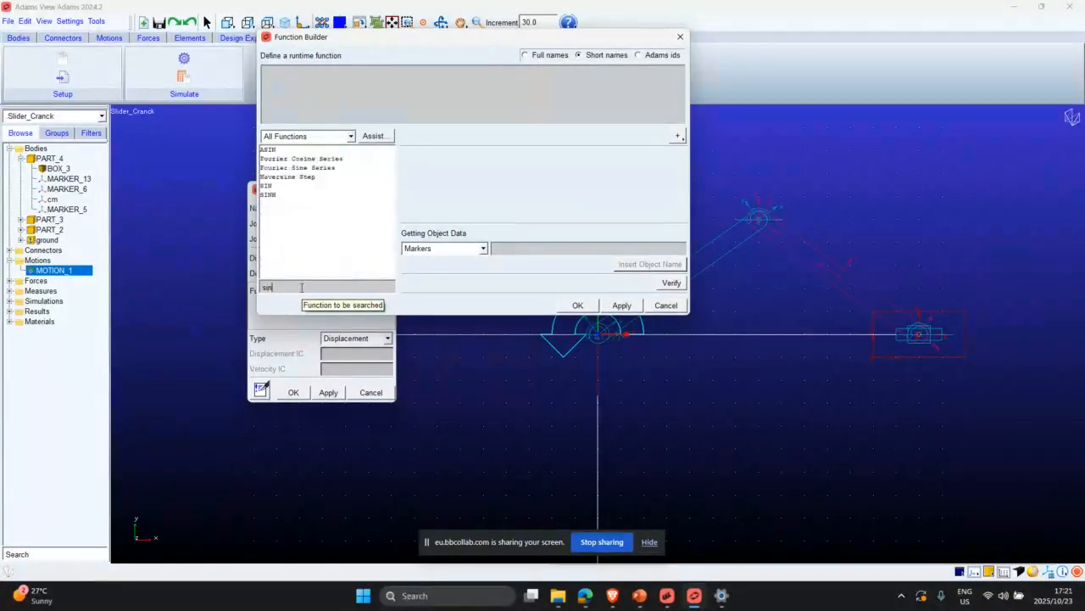
double_click(267, 187)
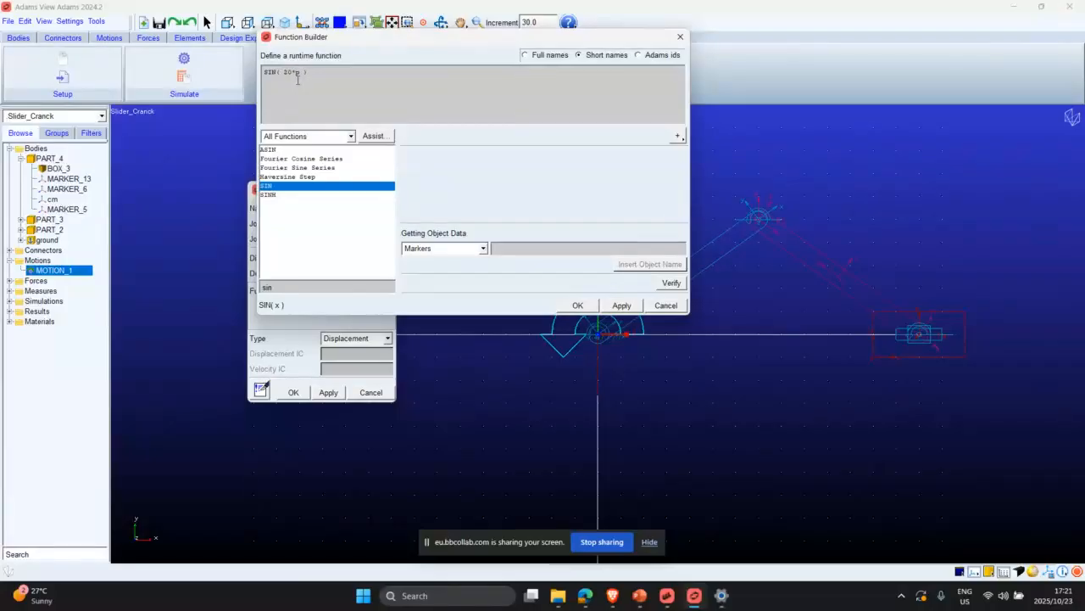
key("BackSpace")
left_click(665, 305)
left_click(387, 189)
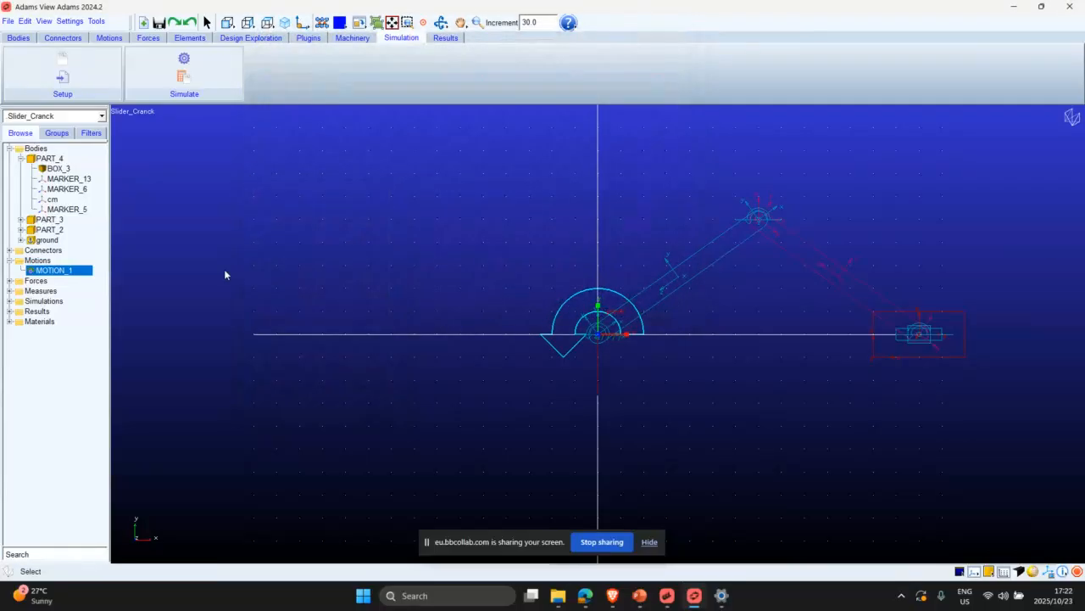
Replace the joint motion's time function with SIN (20*PI*time) and plot it for a check.
right_click(43, 269)
left_click(64, 273)
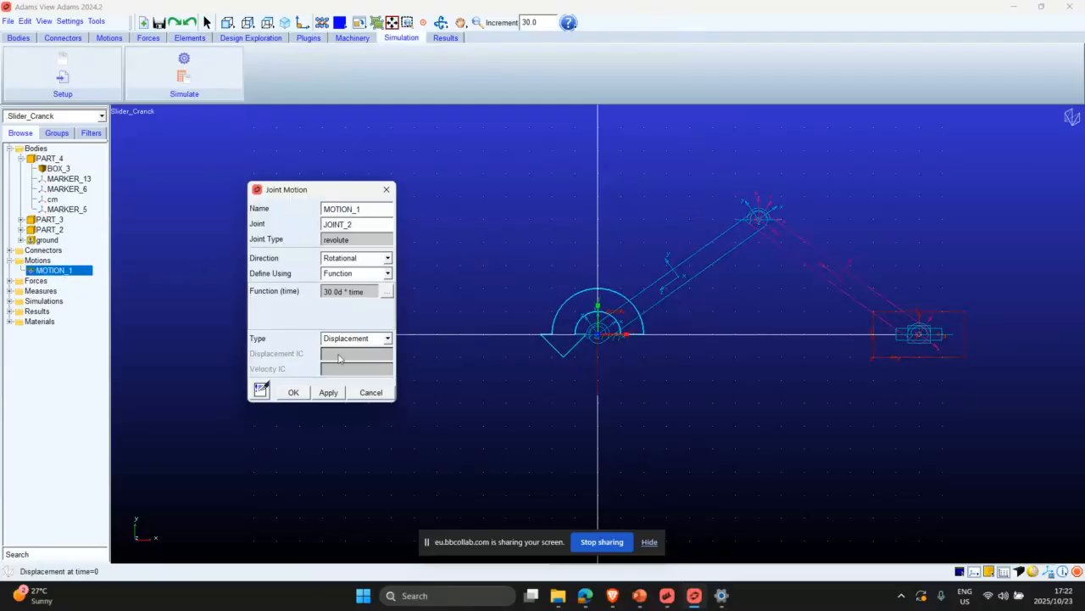
left_click(387, 292)
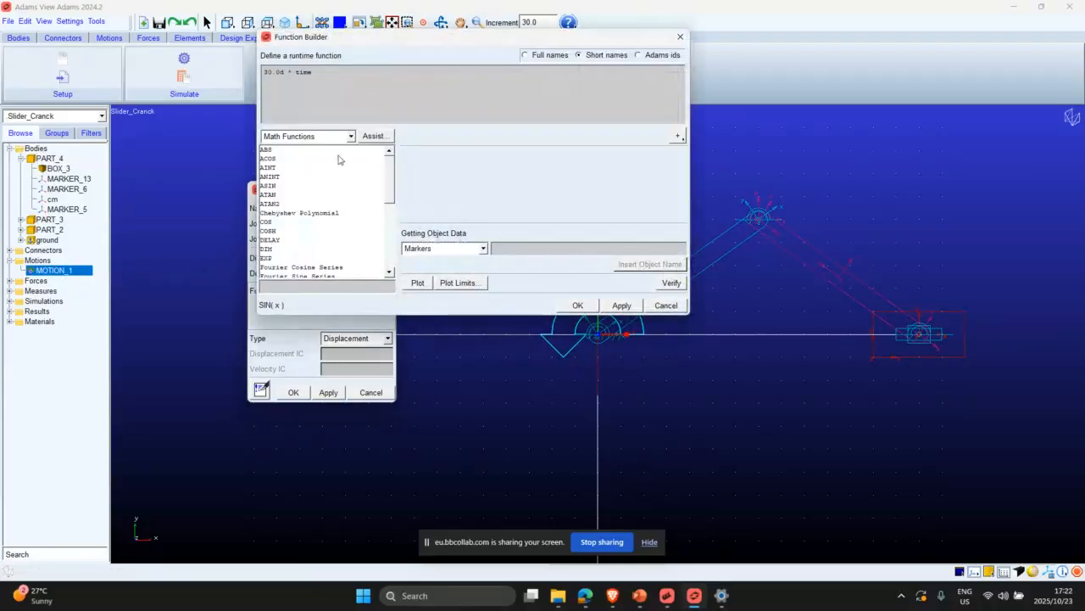
left_click_drag(323, 76, 182, 75)
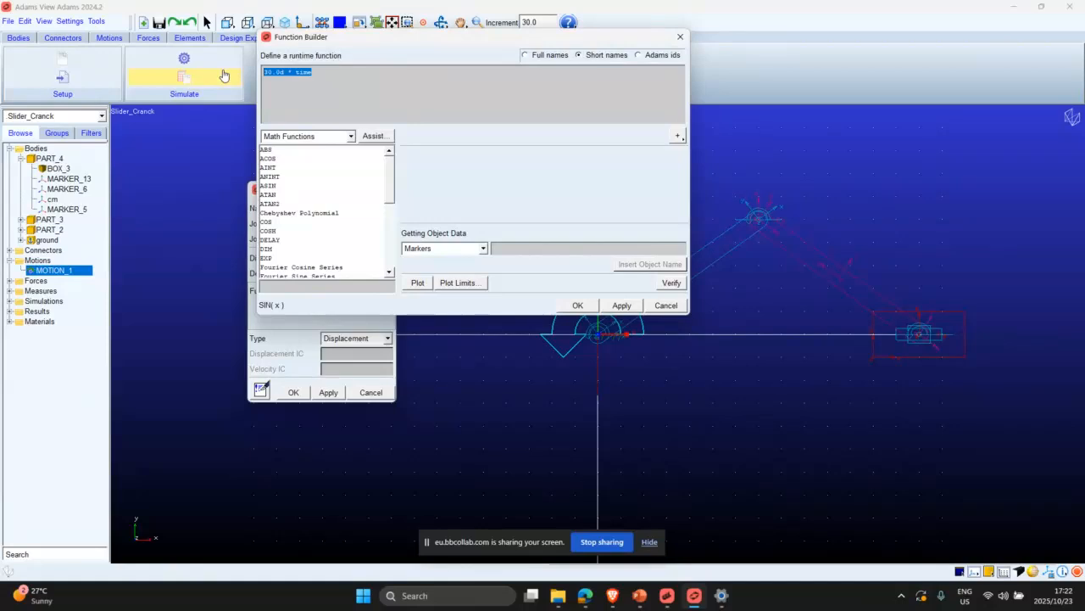
type("SIN (2")
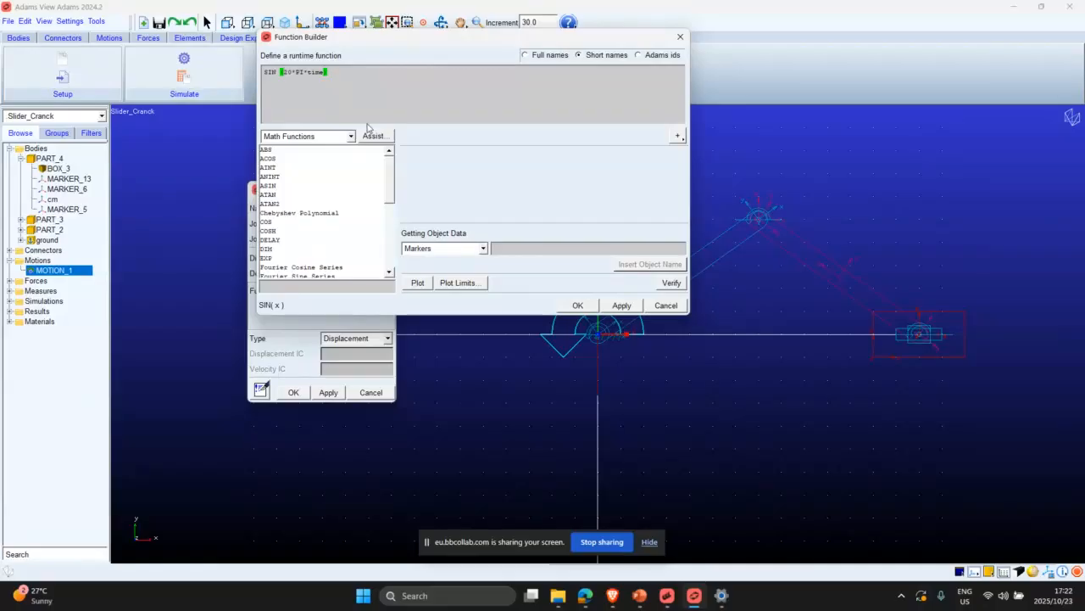
left_click(418, 283)
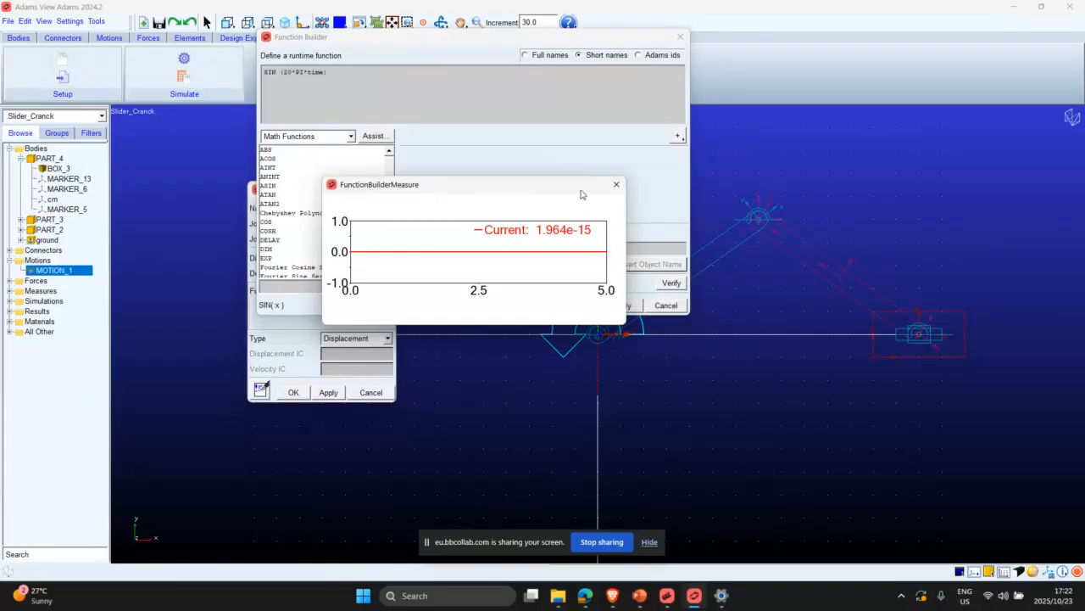
left_click(616, 184)
Change the function's frequency term to give SIN (2*PI*time) and plot it again.
left_click(290, 72)
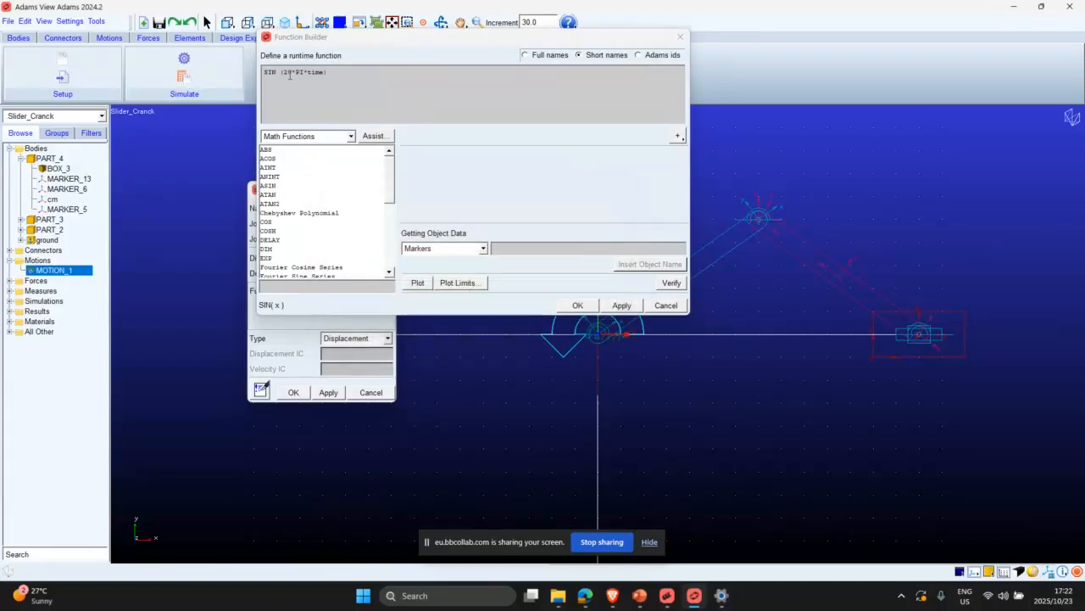
key("BackSpace")
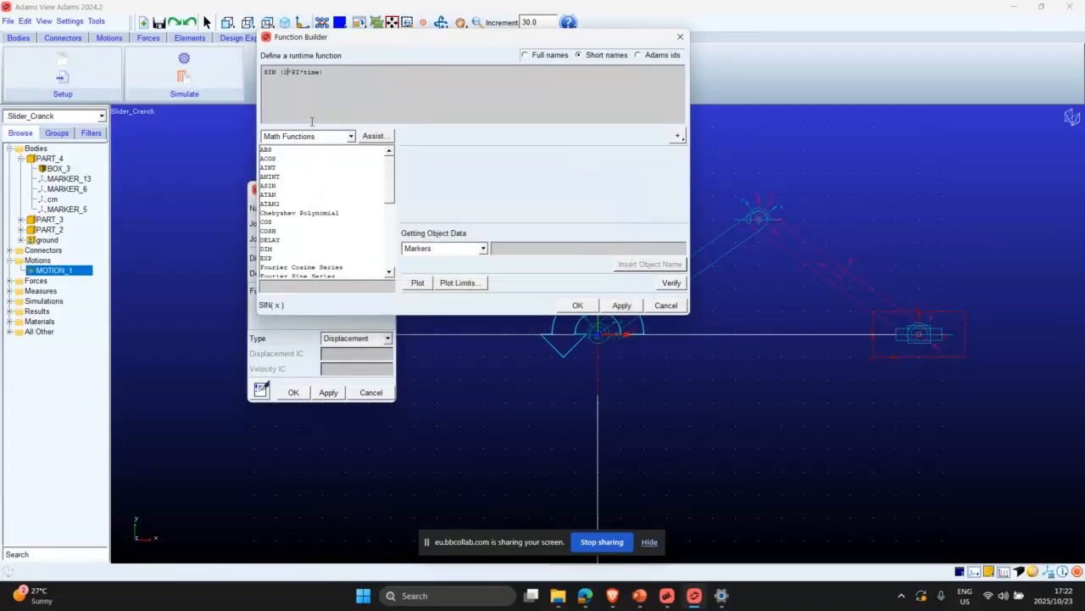
left_click(425, 285)
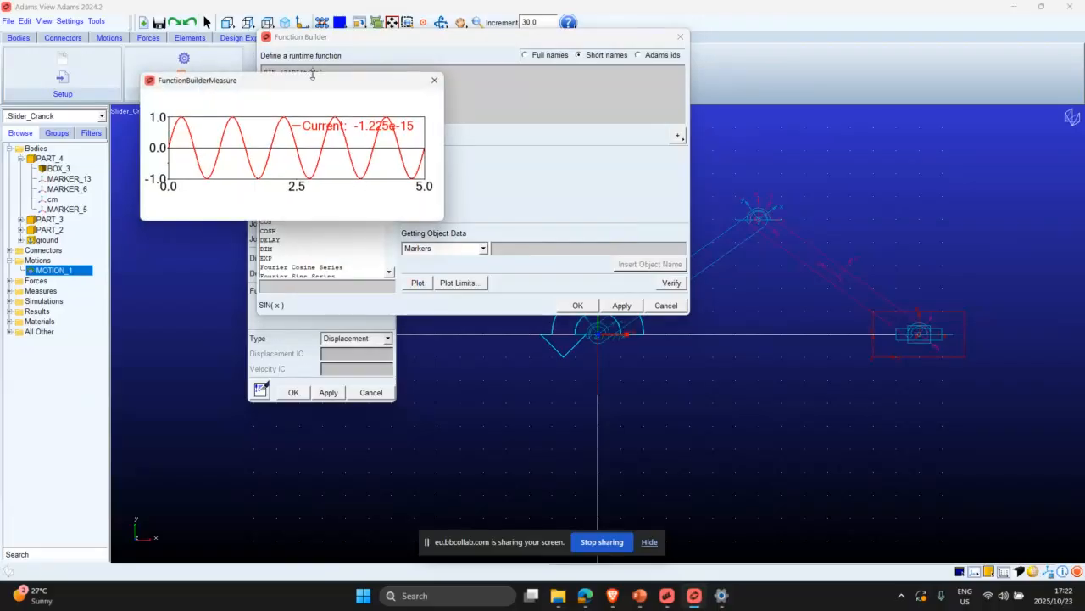
Scale the motion function to SIN (2*PI*time) *200, plot it, and accept the expression.
left_click_drag(281, 72, 340, 76)
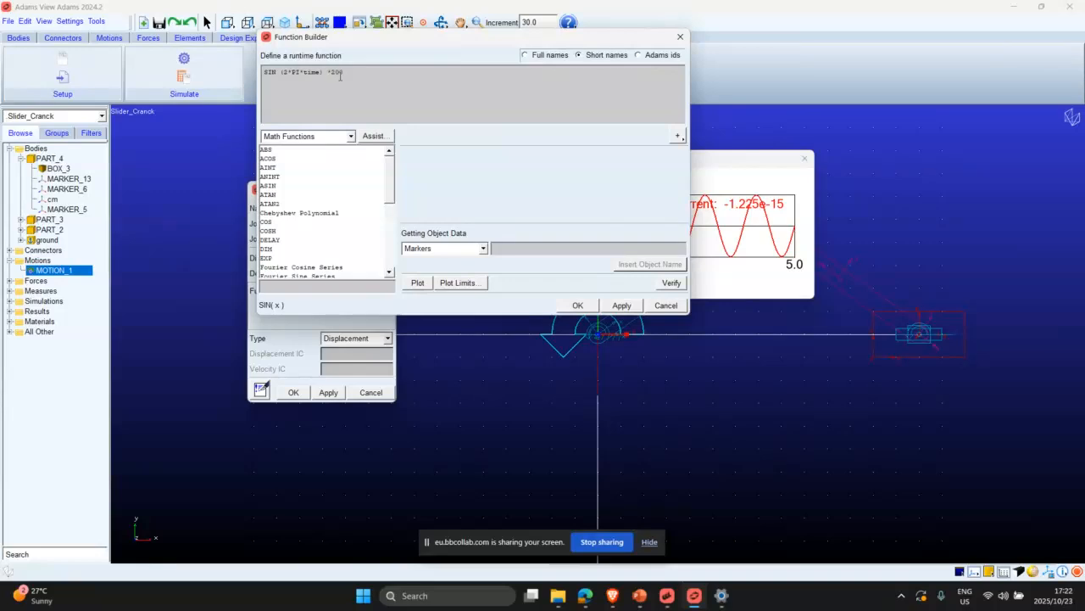
left_click(418, 282)
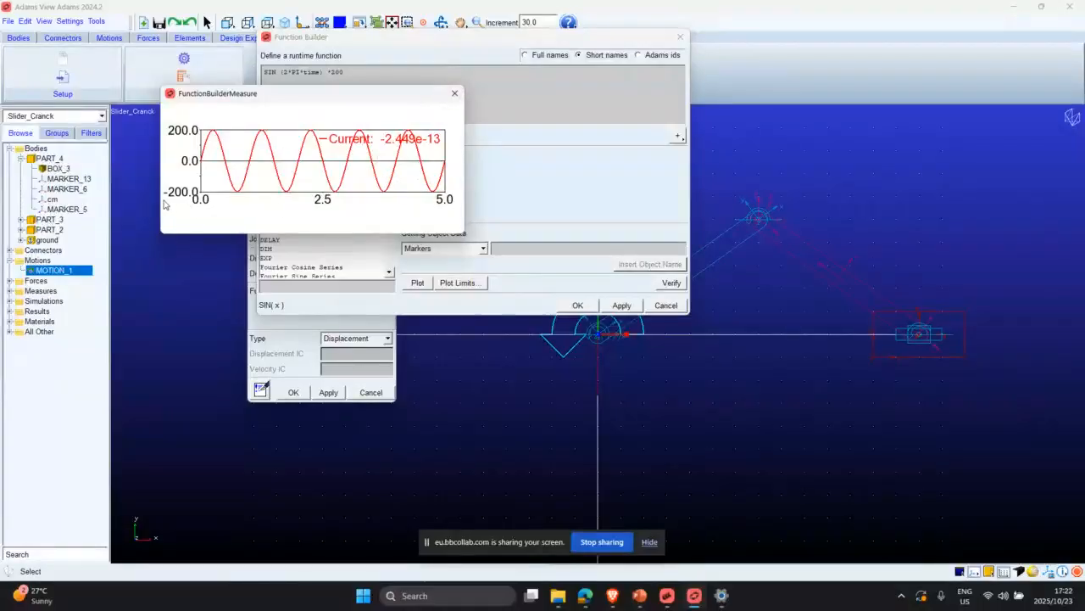
left_click(456, 94)
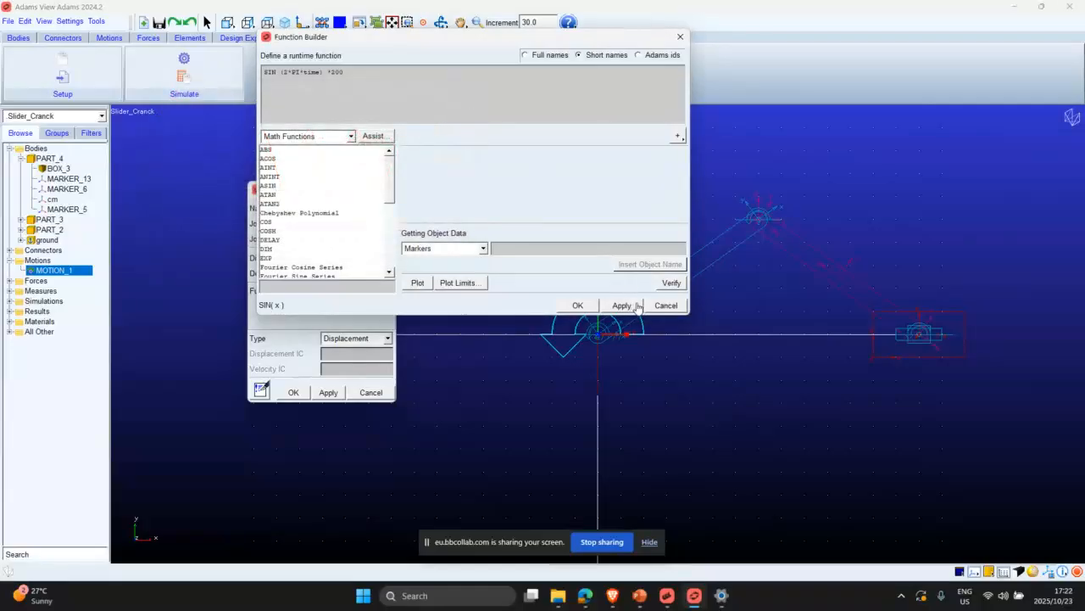
left_click(665, 307)
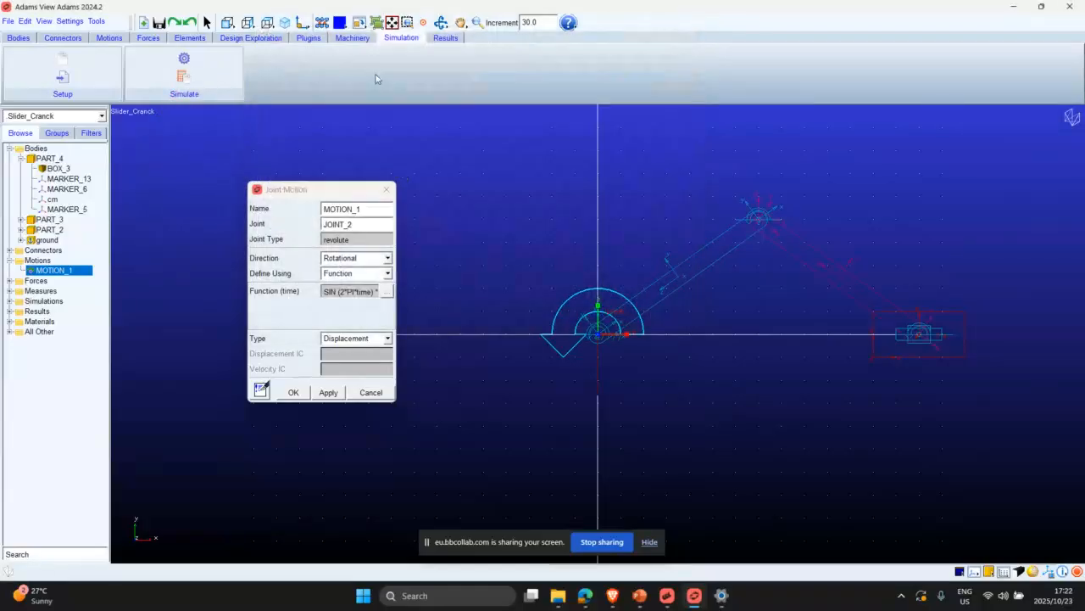
Simulate the mechanism with an end time of 2.0 and 200 steps, and close the simulation controls.
left_click(163, 58)
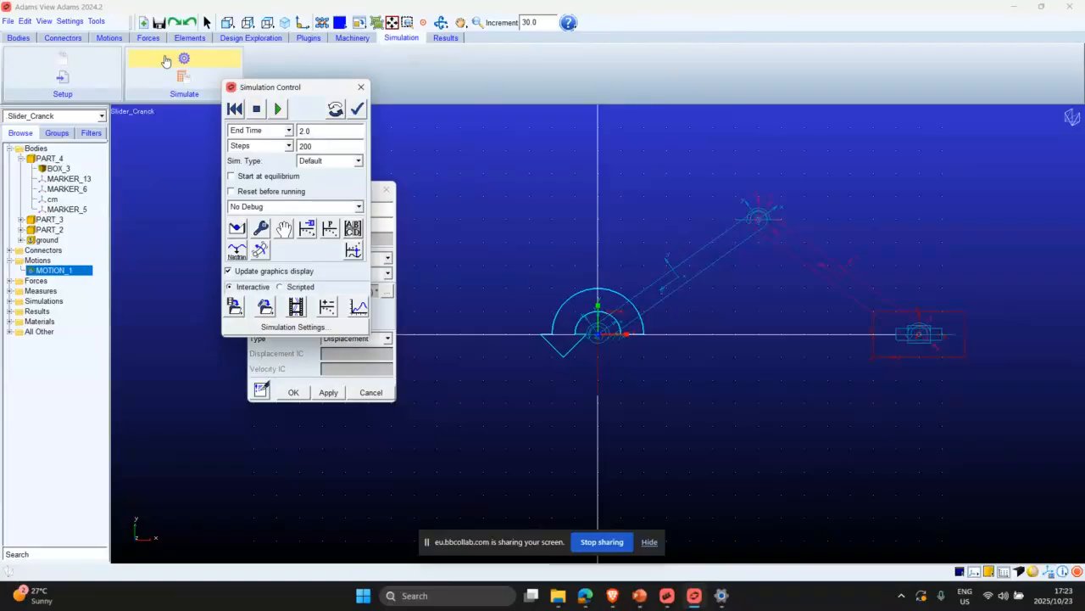
left_click(269, 110)
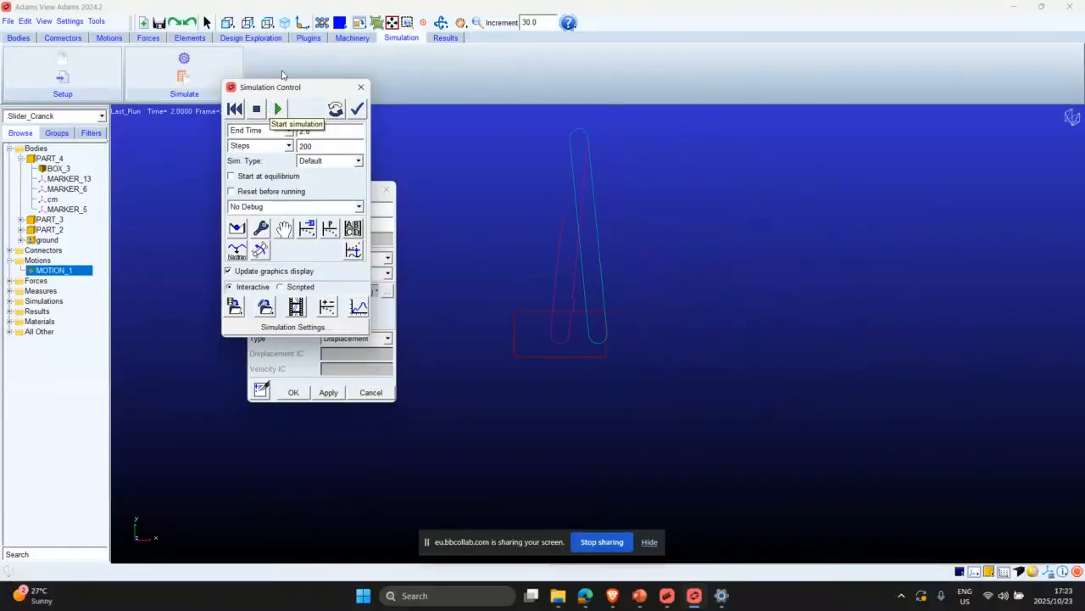
left_click(362, 86)
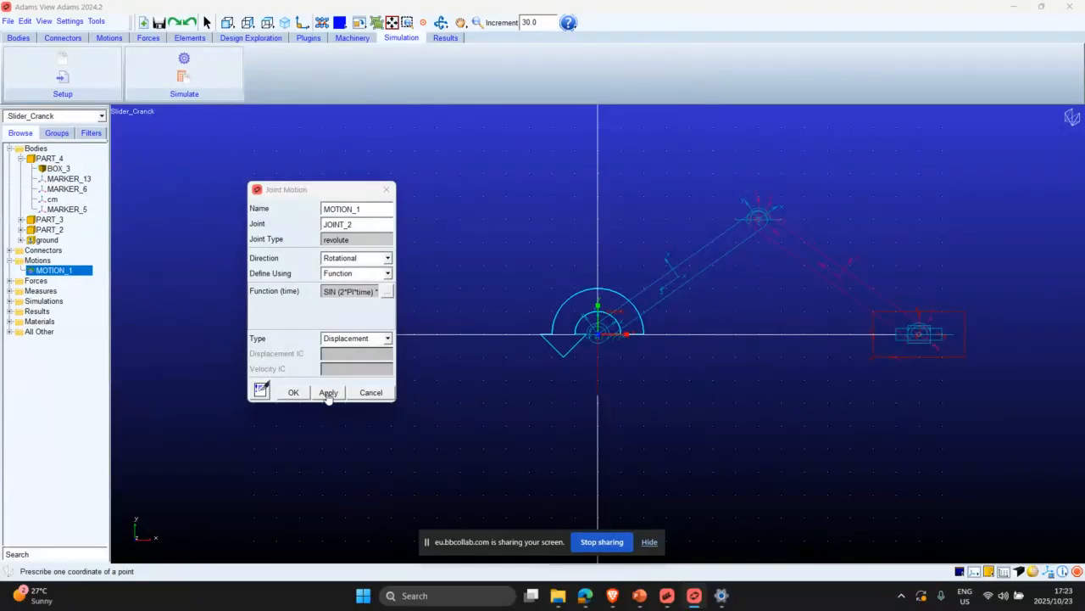
Apply the SIN (2*PI*time) *200 function to the joint motion, rerun the simulation, and reset the model.
left_click(328, 393)
left_click(305, 393)
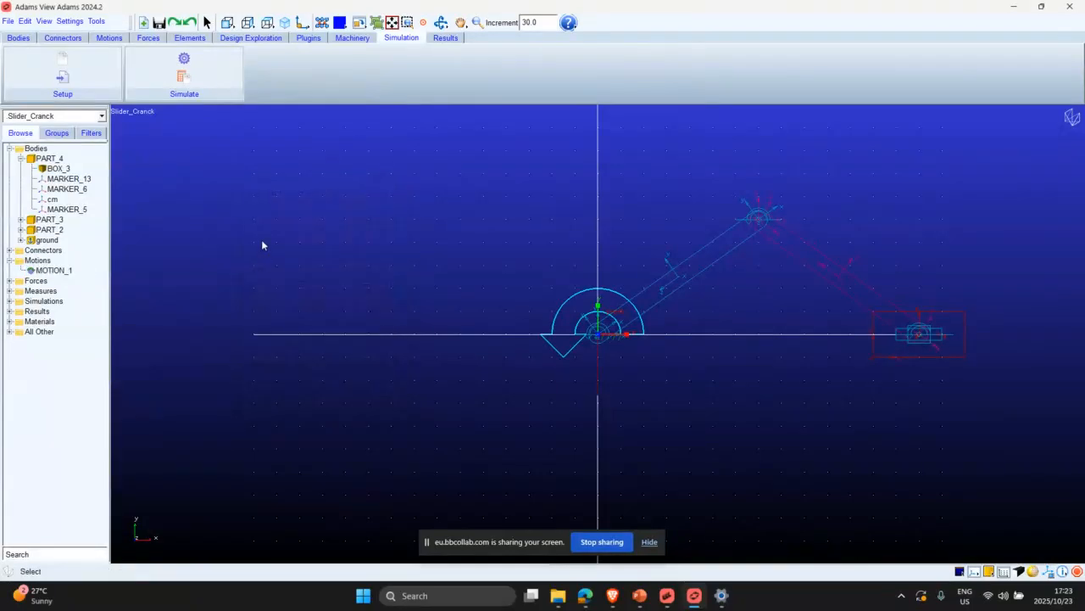
left_click(172, 76)
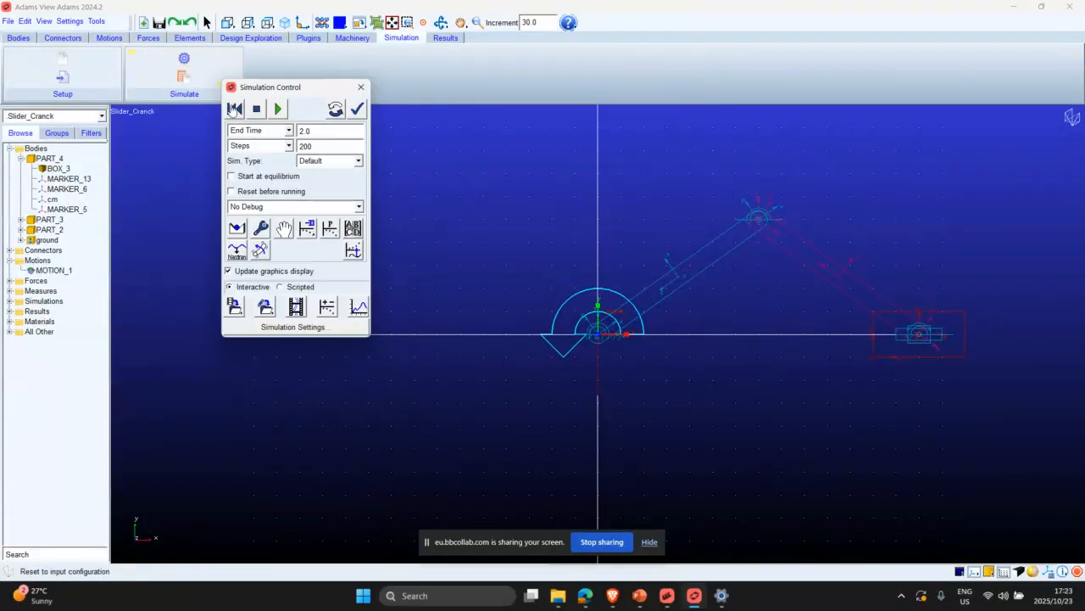
left_click(278, 108)
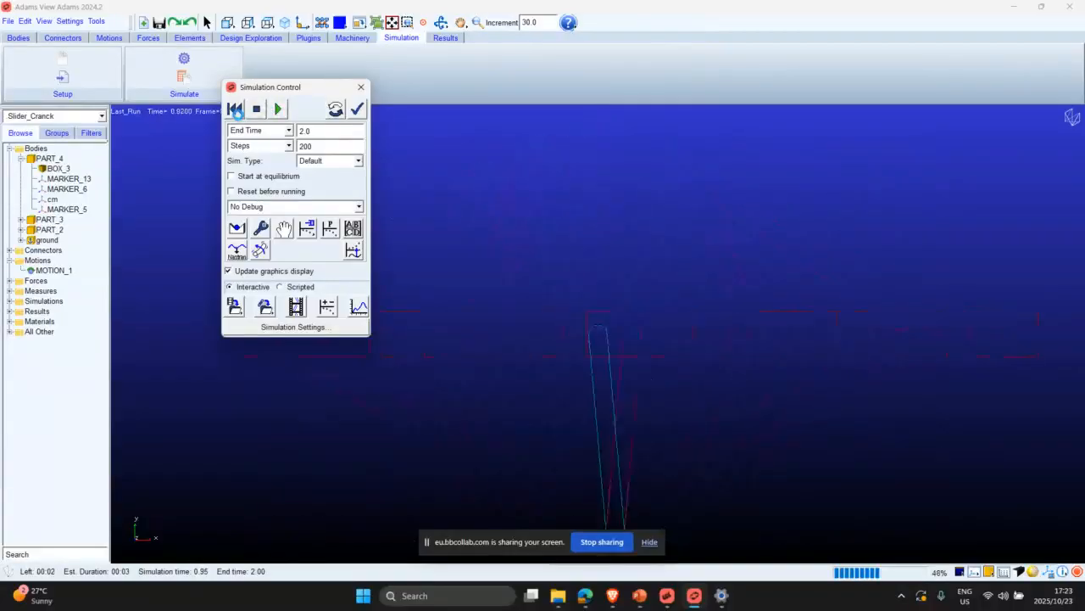
left_click(236, 110)
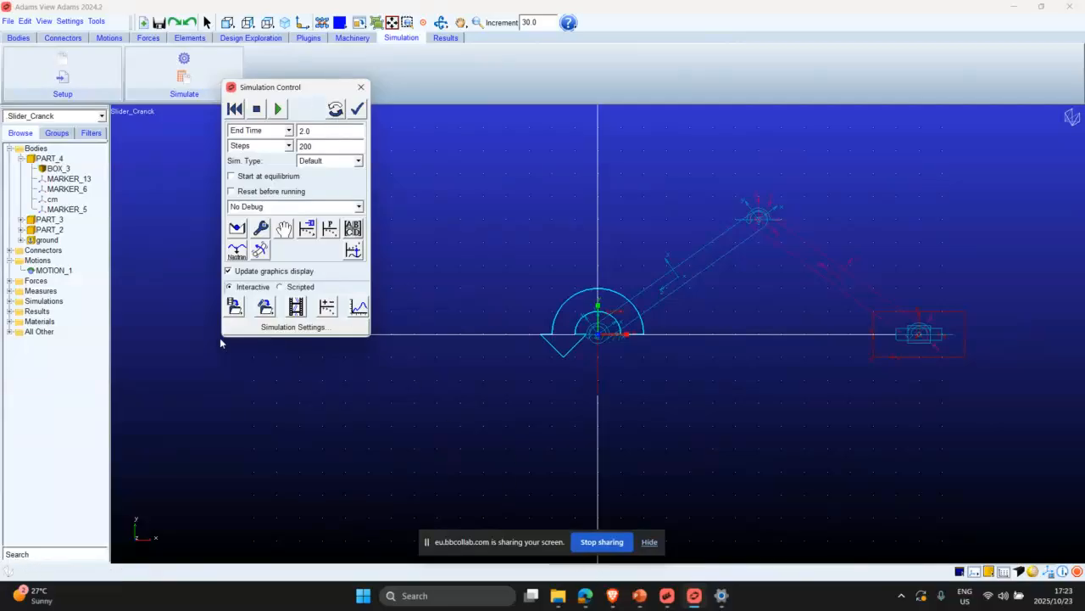
Remove the factor of 200 so the joint motion's function reads SIN (2*PI*time), and apply the change.
double_click(54, 270)
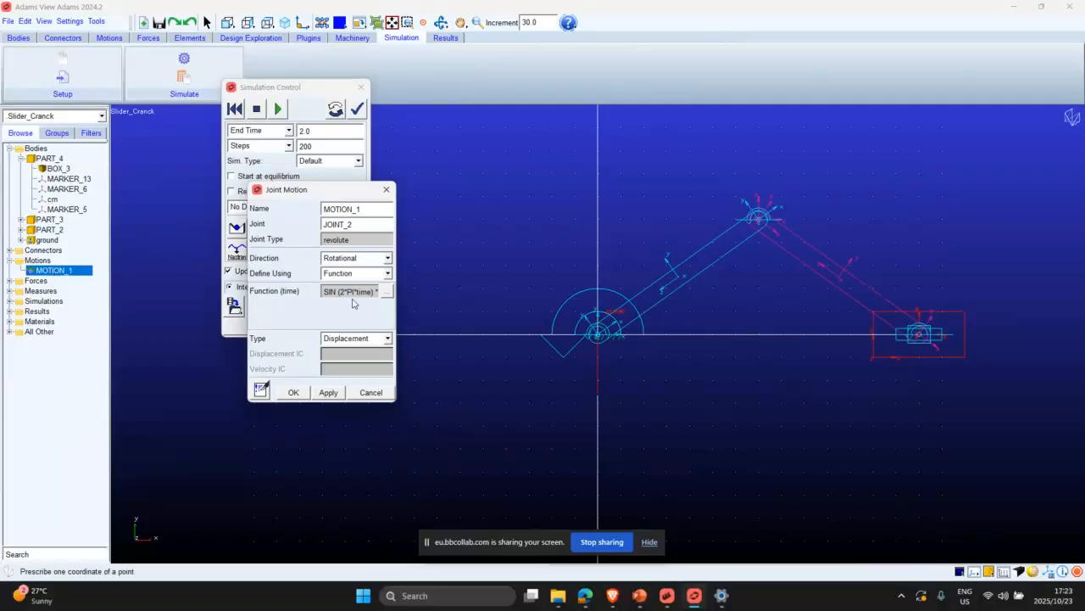
left_click(387, 291)
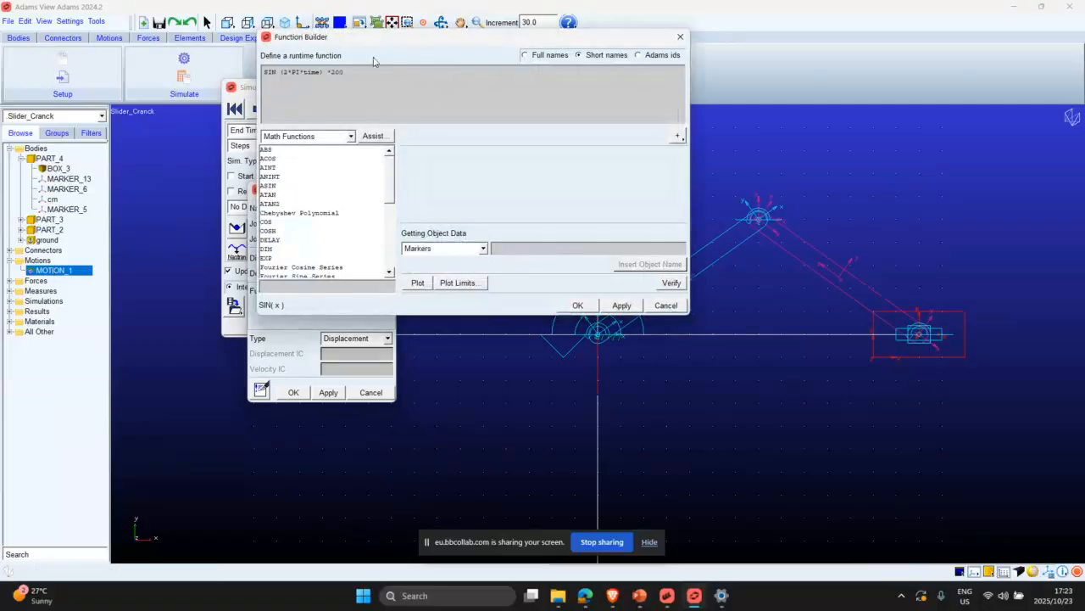
key("BackSpace")
key("BackSpace")
key("BackSpace")
key("BackSpace")
key("BackSpace")
key("BackSpace")
type(")")
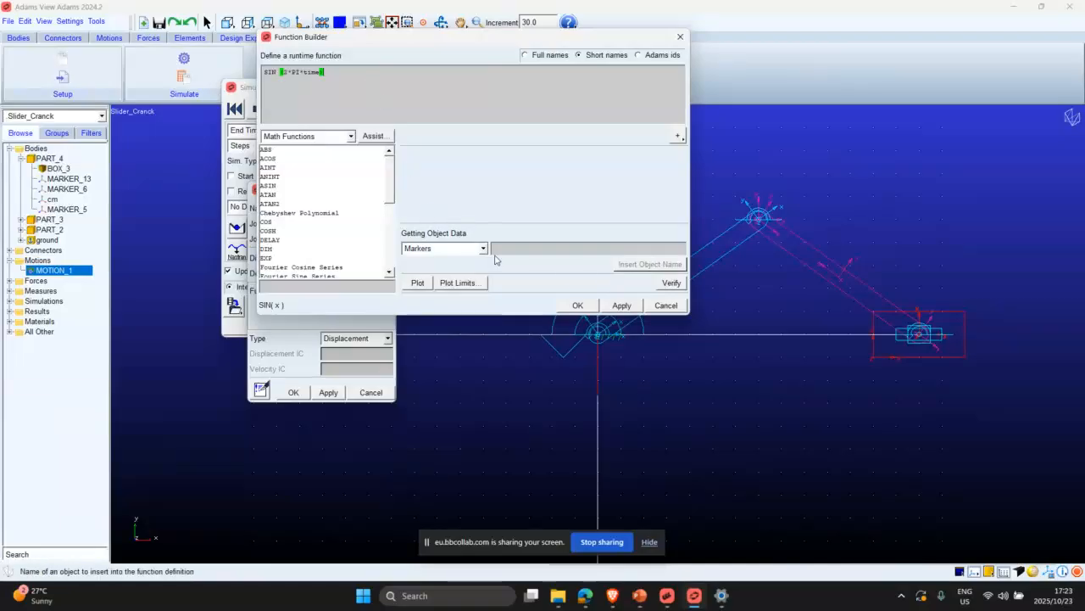
left_click(578, 305)
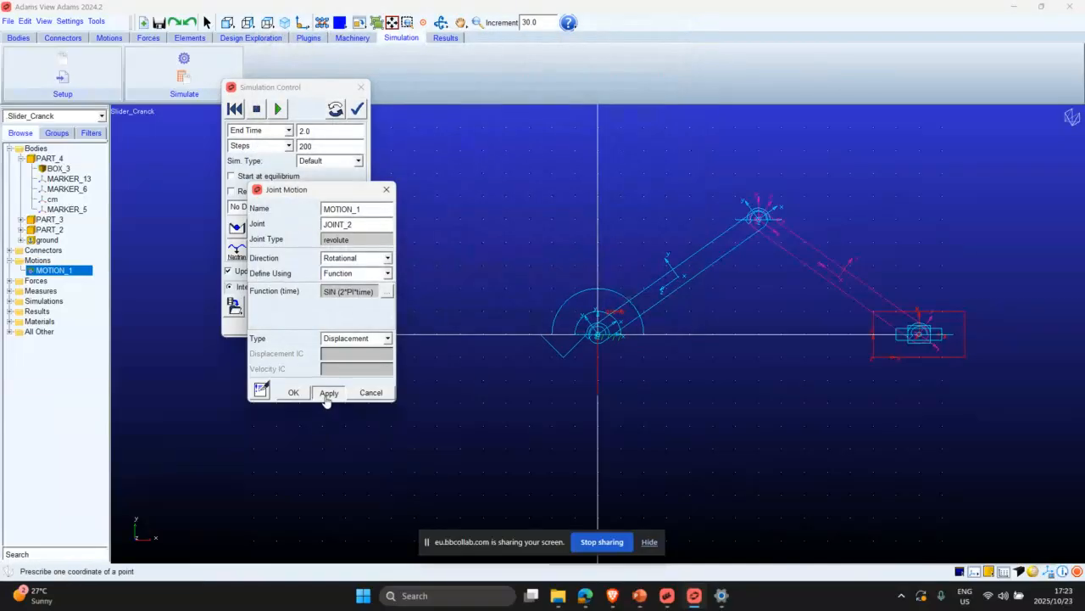
left_click(329, 392)
Simulate the mechanism with the unscaled sine motion for an end time of 2.0 and 200 steps, and close both dialogs.
left_click(235, 109)
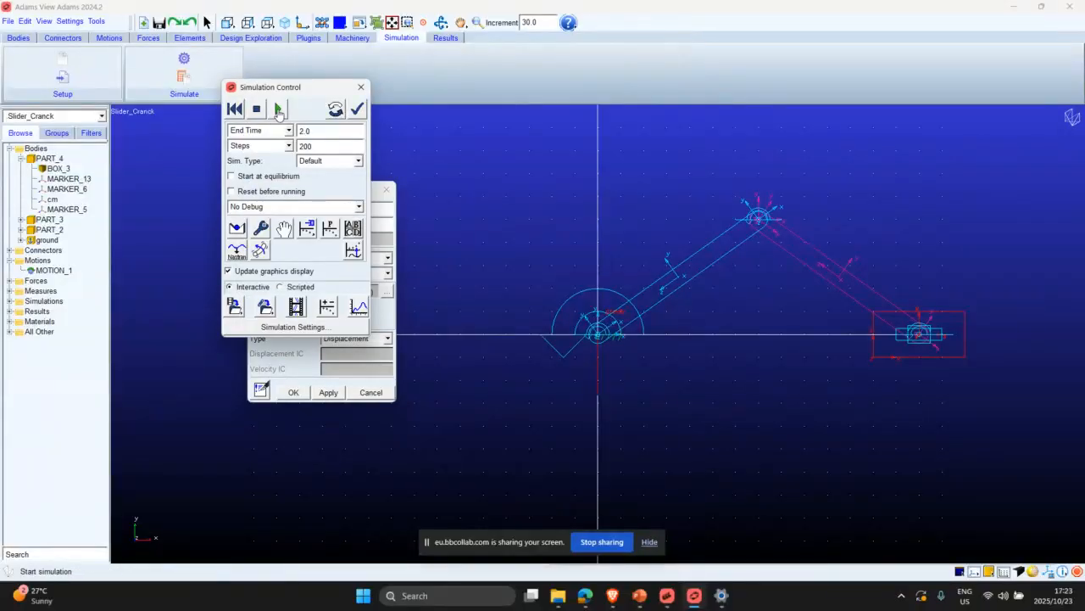
left_click(278, 109)
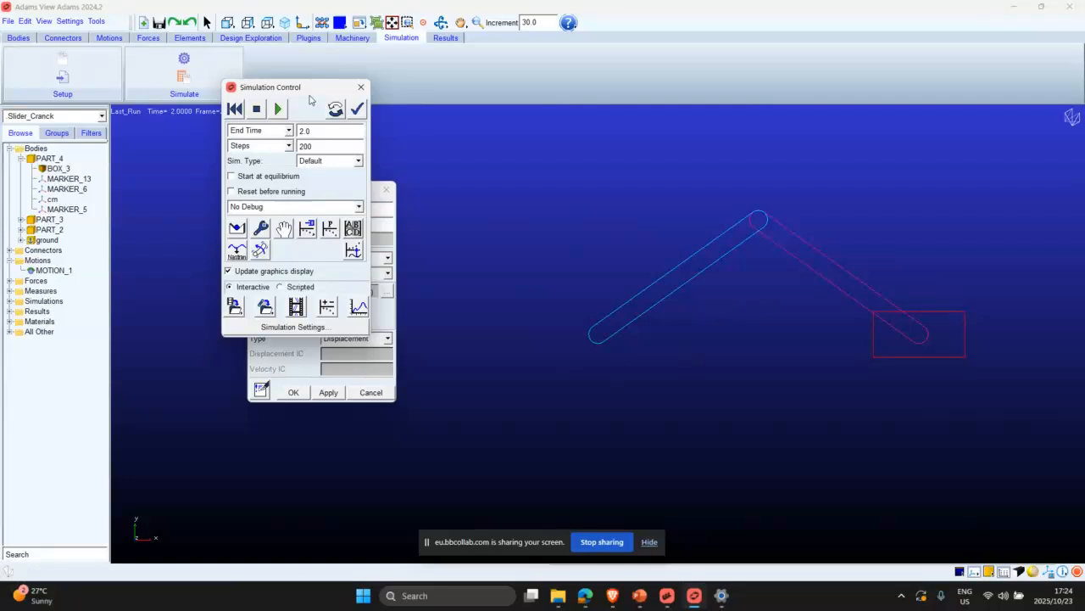
left_click(362, 86)
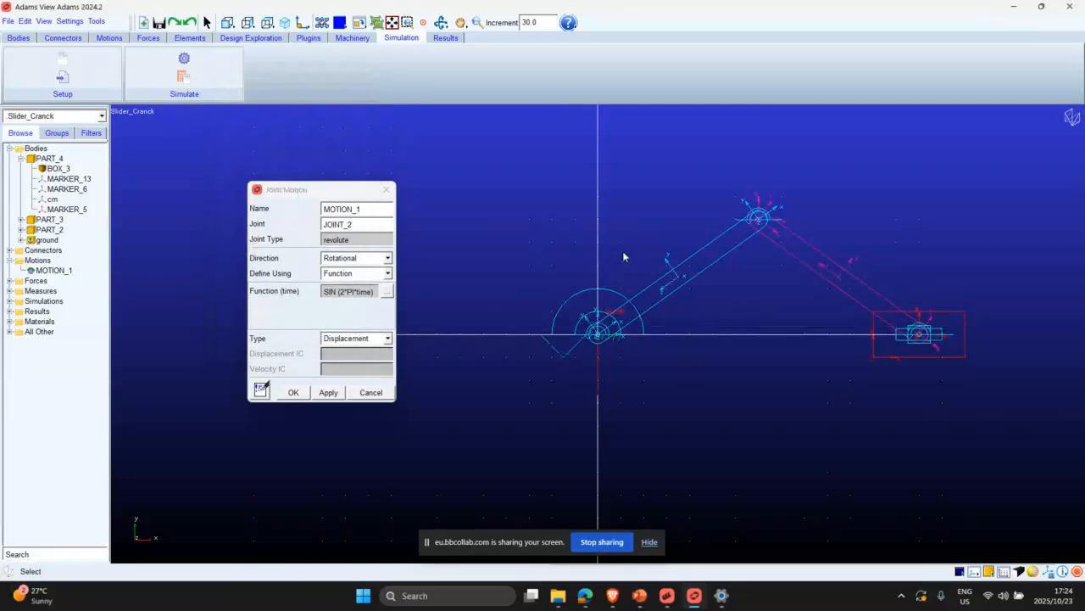
left_click(387, 189)
Deactivate the joint motion MOTION_1 on the crank.
right_click(46, 269)
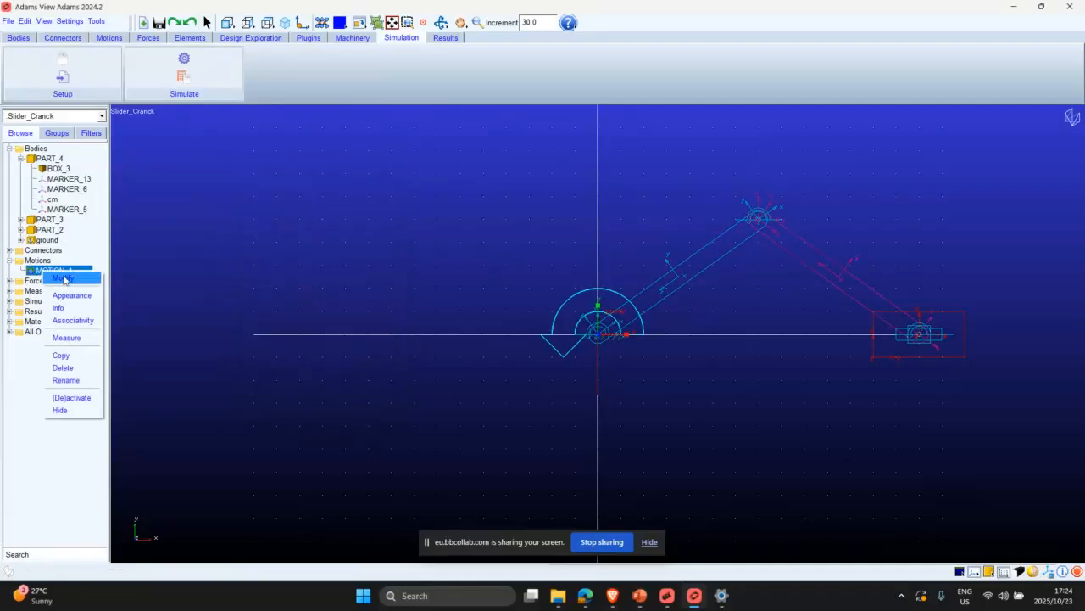
left_click(71, 398)
left_click(401, 163)
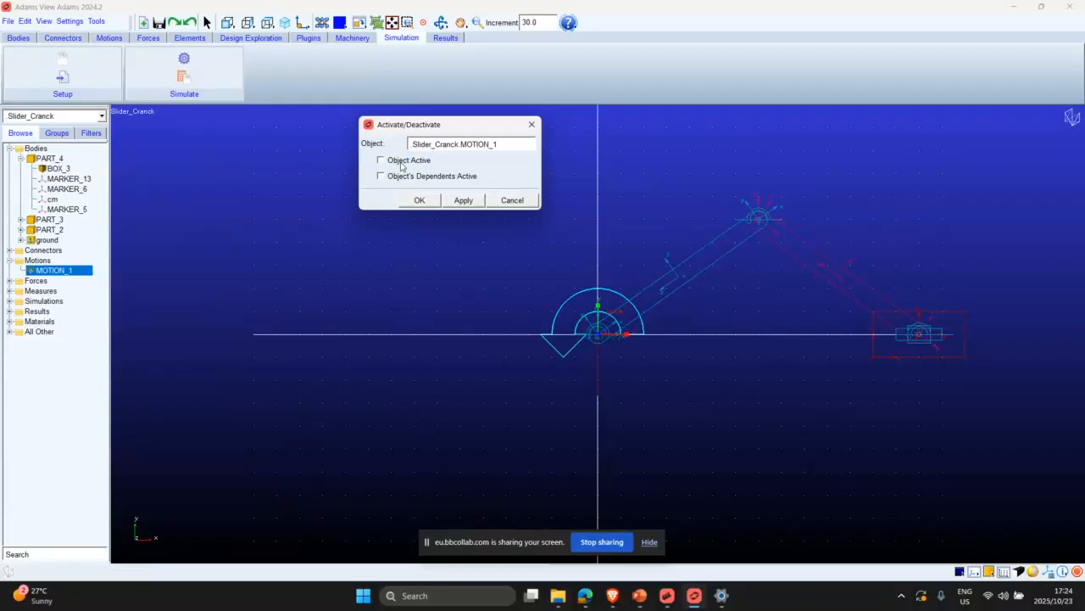
left_click(450, 199)
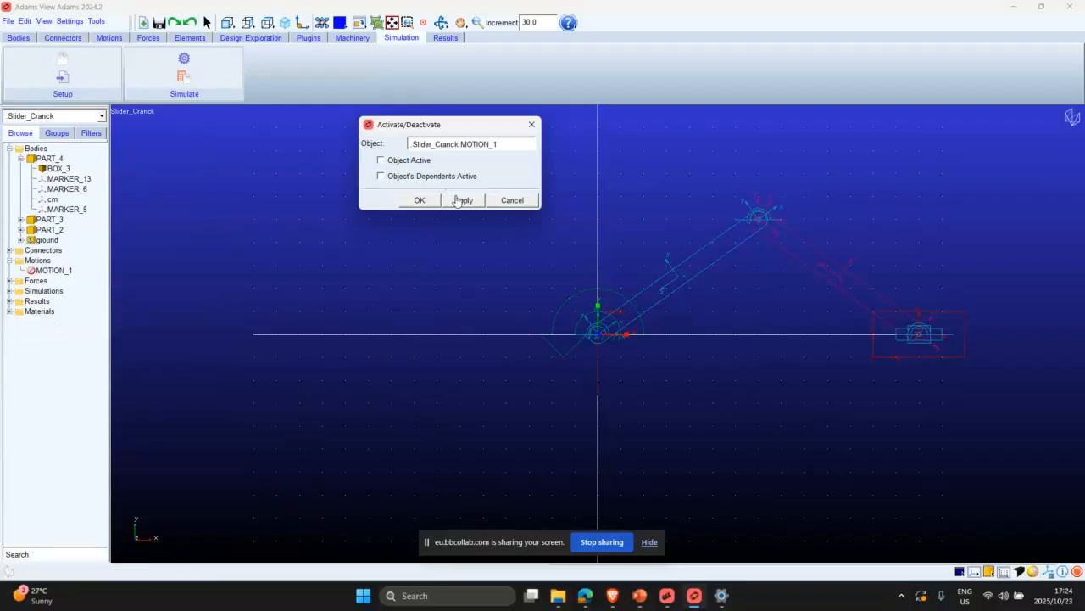
left_click(531, 125)
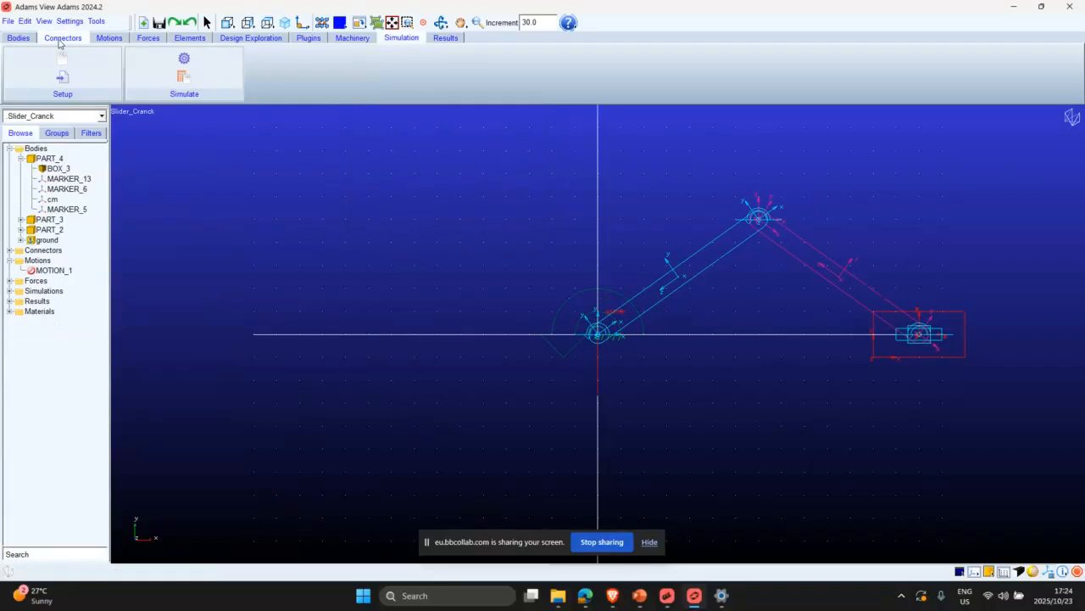
Create a body-fixed, constant torque, normal to the grid, on the crank PART_2 at its ground pivot.
left_click(148, 38)
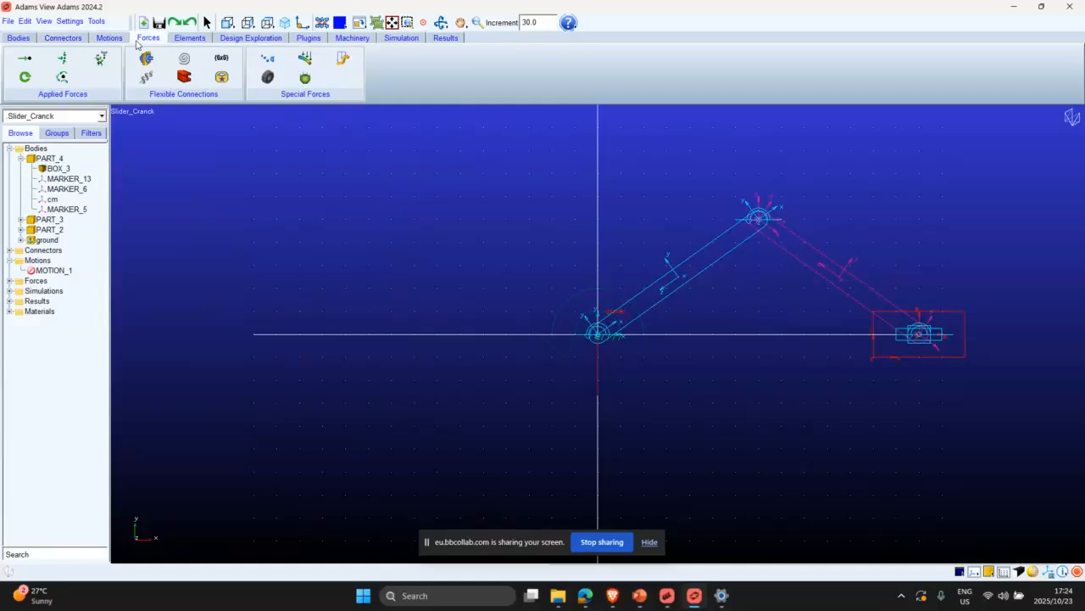
left_click(25, 76)
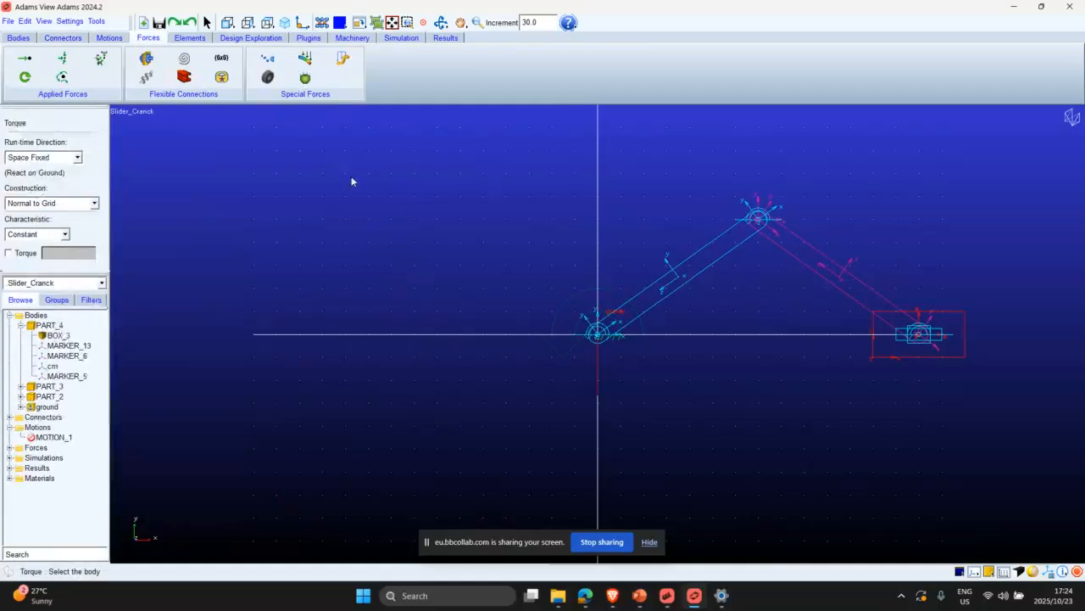
left_click(34, 157)
left_click(27, 187)
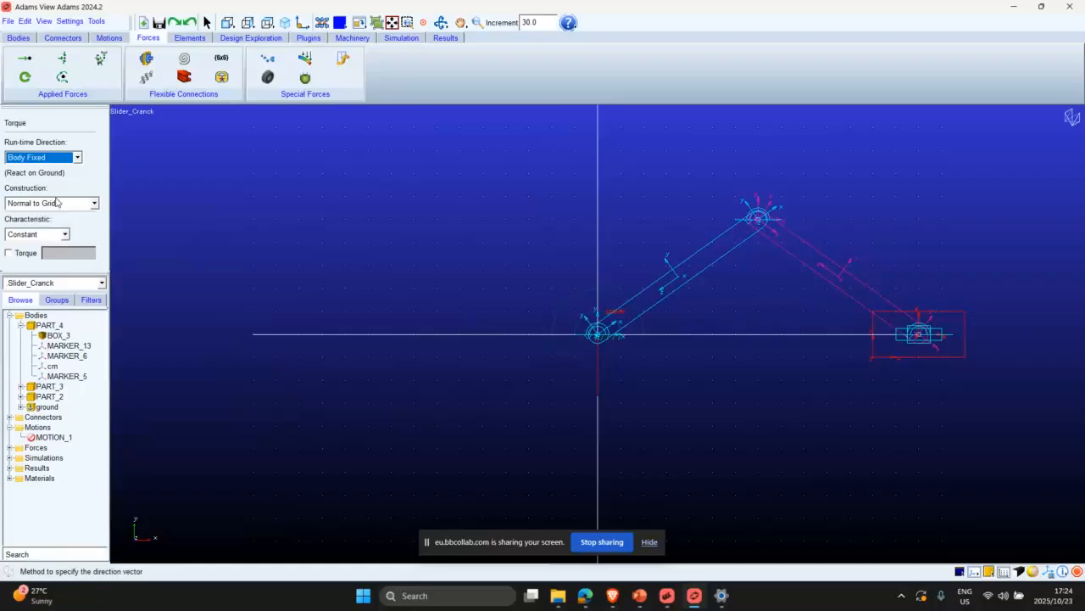
left_click(44, 157)
left_click(27, 170)
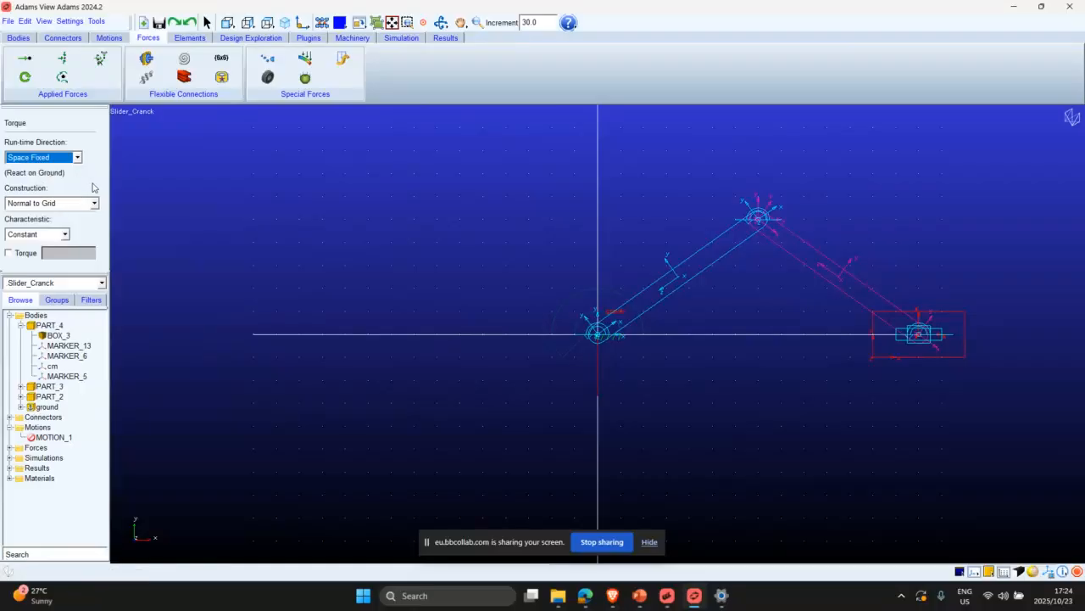
left_click(62, 204)
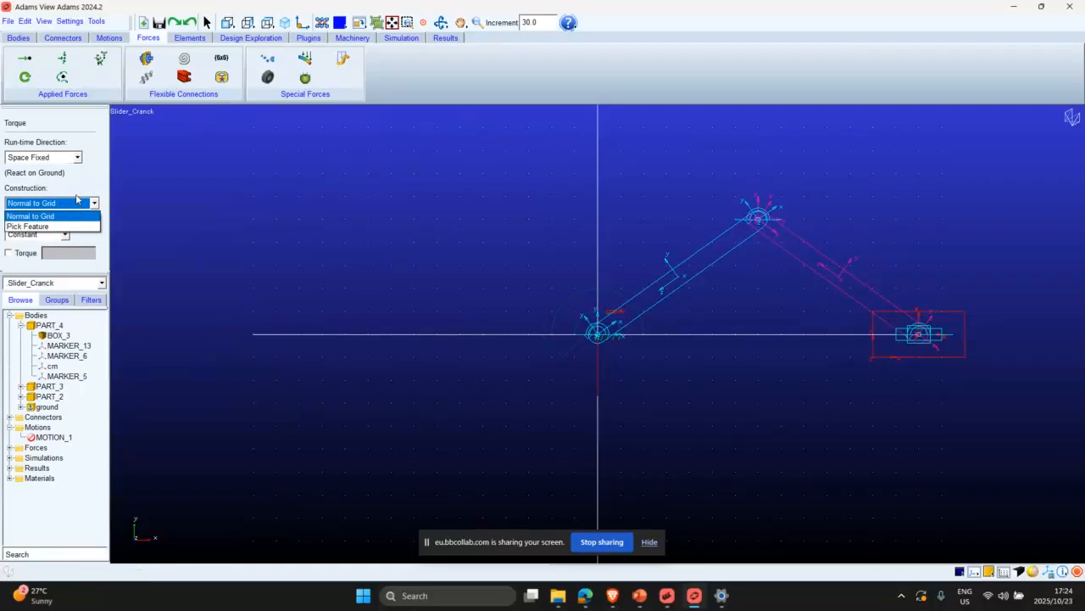
left_click(42, 210)
left_click(61, 159)
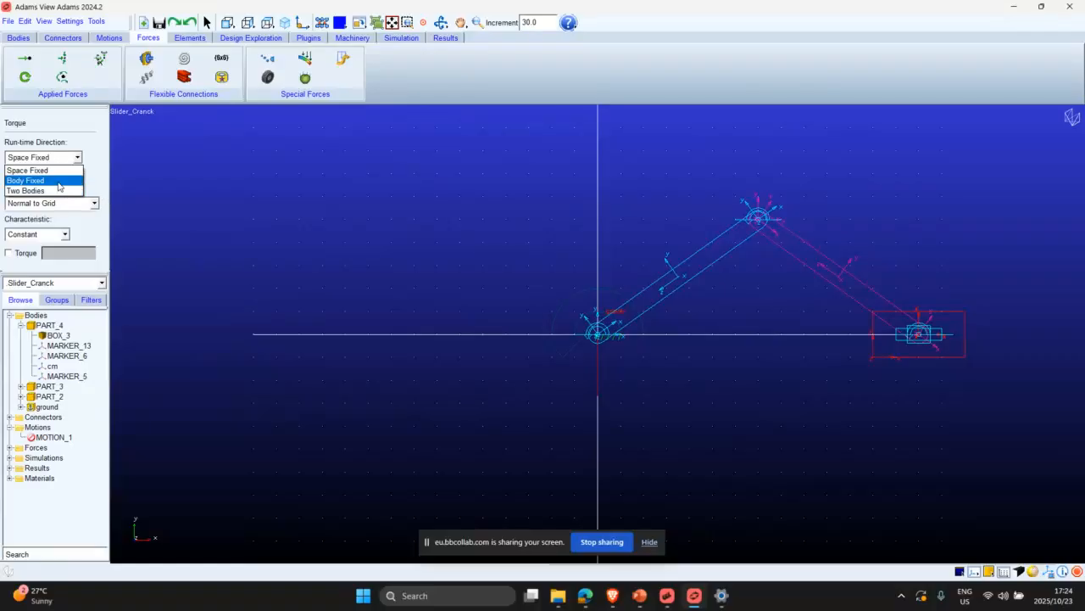
left_click(59, 181)
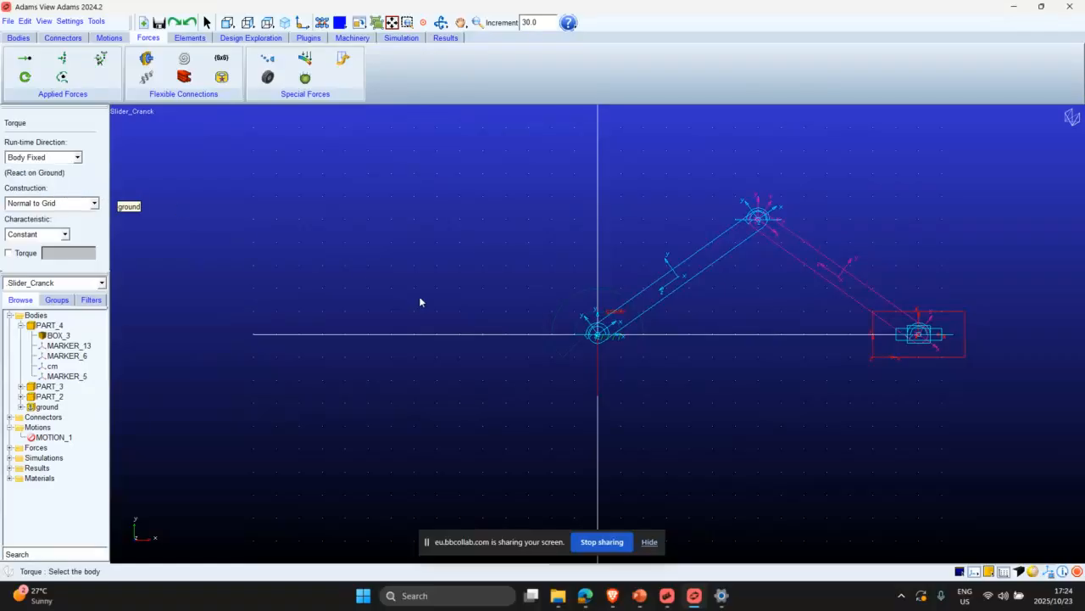
left_click(646, 307)
left_click(599, 332)
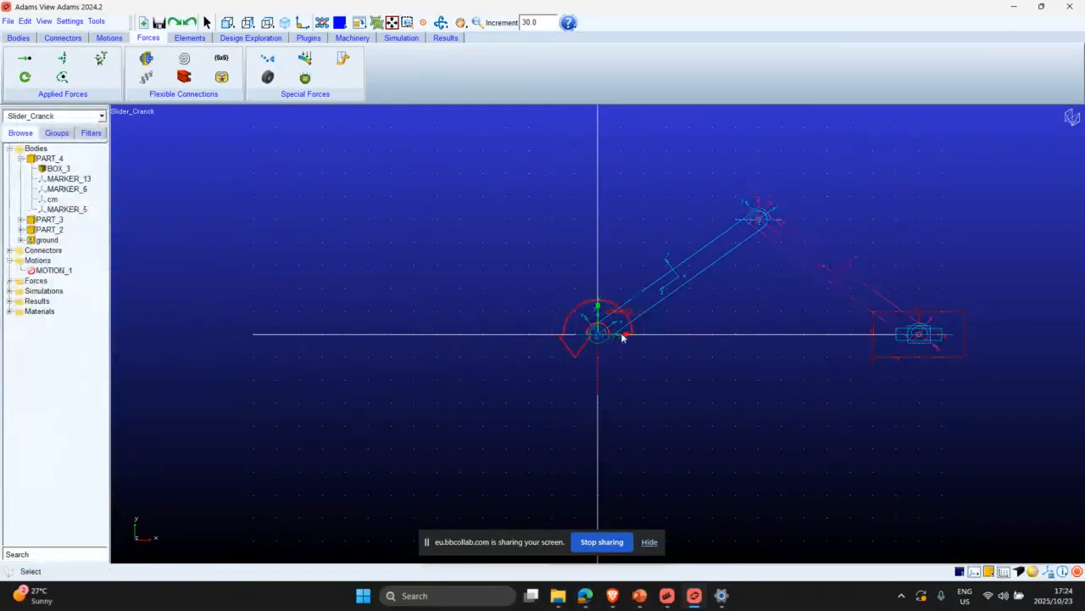
Open the definition of the crank torque SFORCE_1 for modification.
left_click(9, 281)
double_click(51, 290)
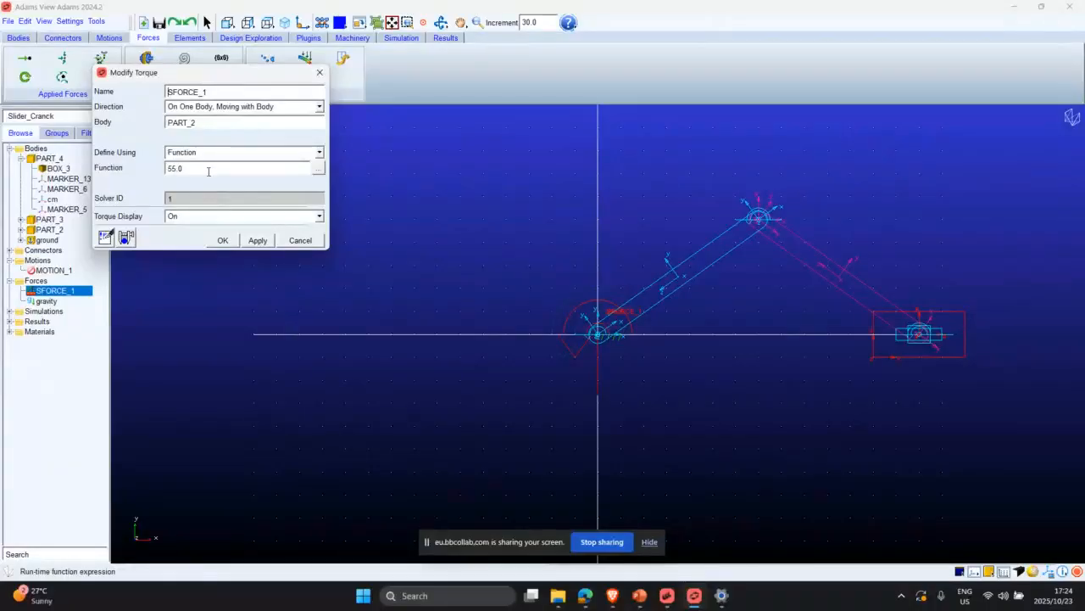
left_click_drag(243, 76, 246, 103)
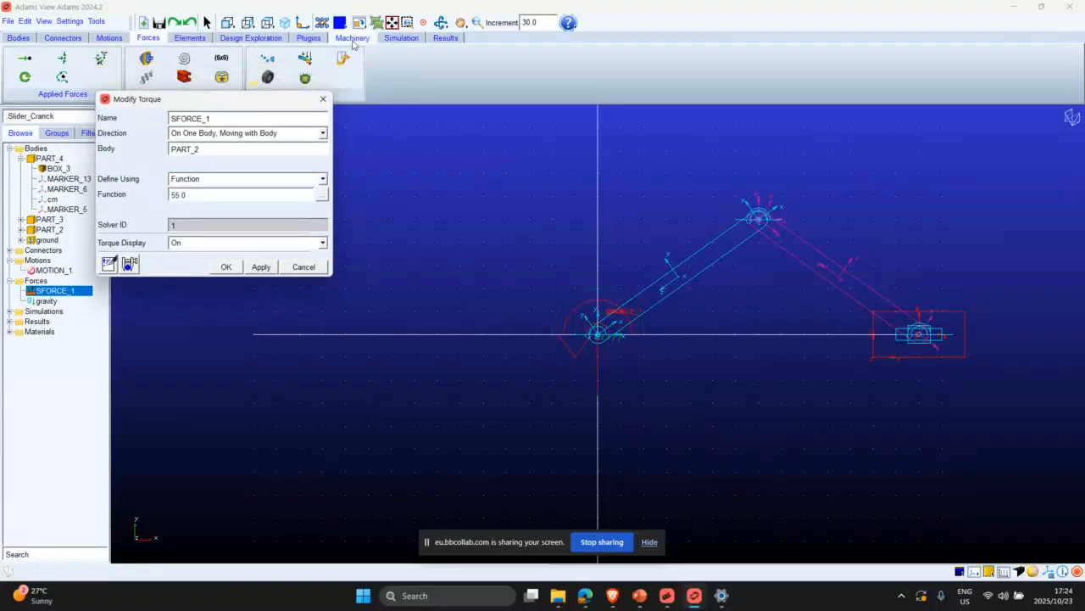
Simulate the mechanism under the constant torque with end time 2.0 and 200 steps, and close the simulation controls.
left_click(402, 37)
left_click(229, 83)
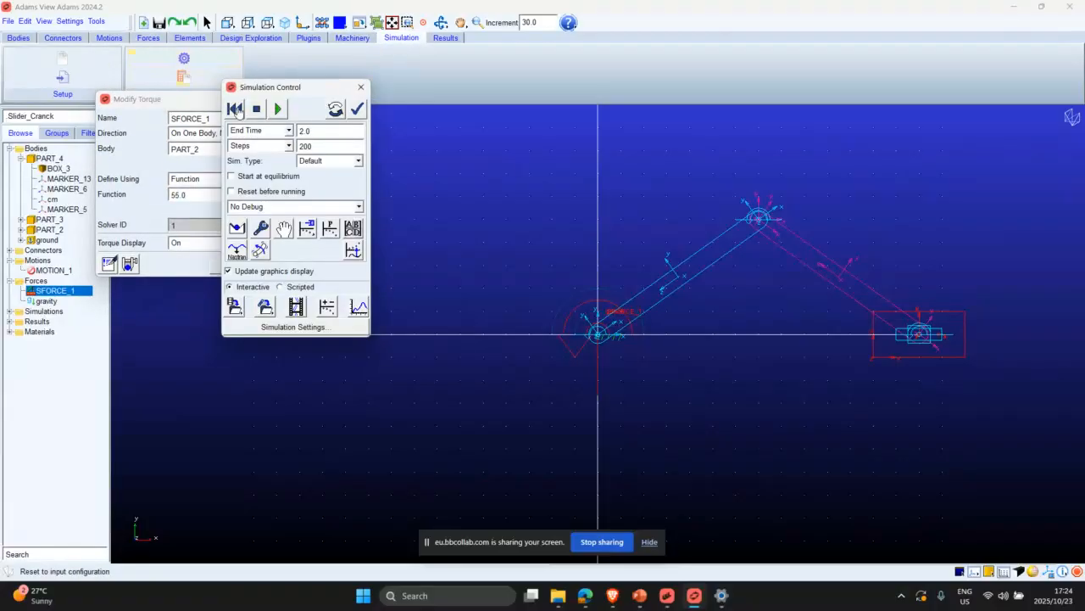
left_click(279, 108)
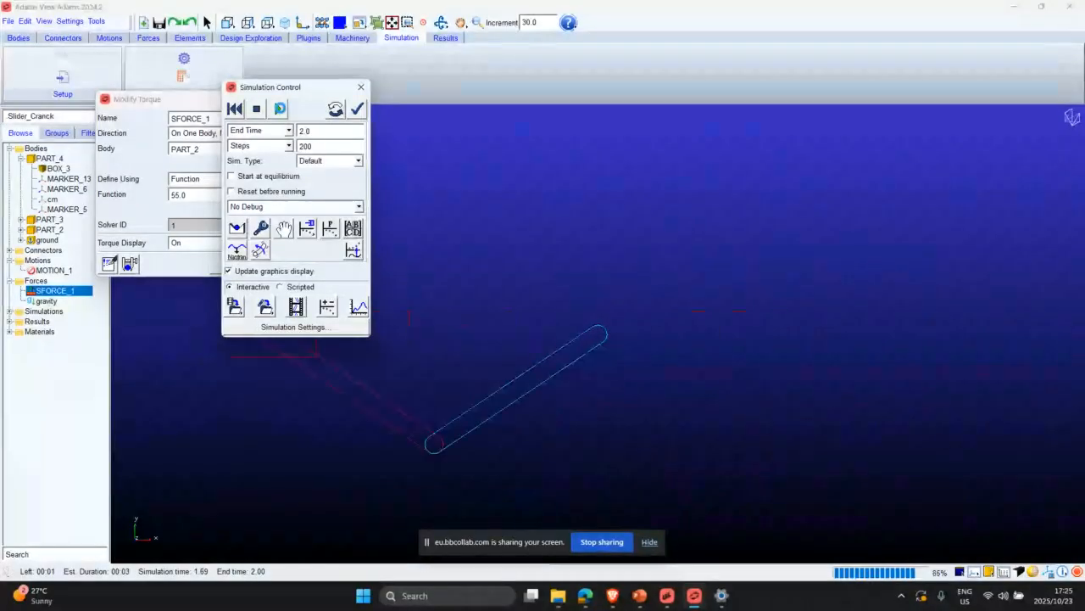
left_click(360, 88)
Open the torque's function in the Function Builder, plot the constant function, and close the plot.
left_click(324, 195)
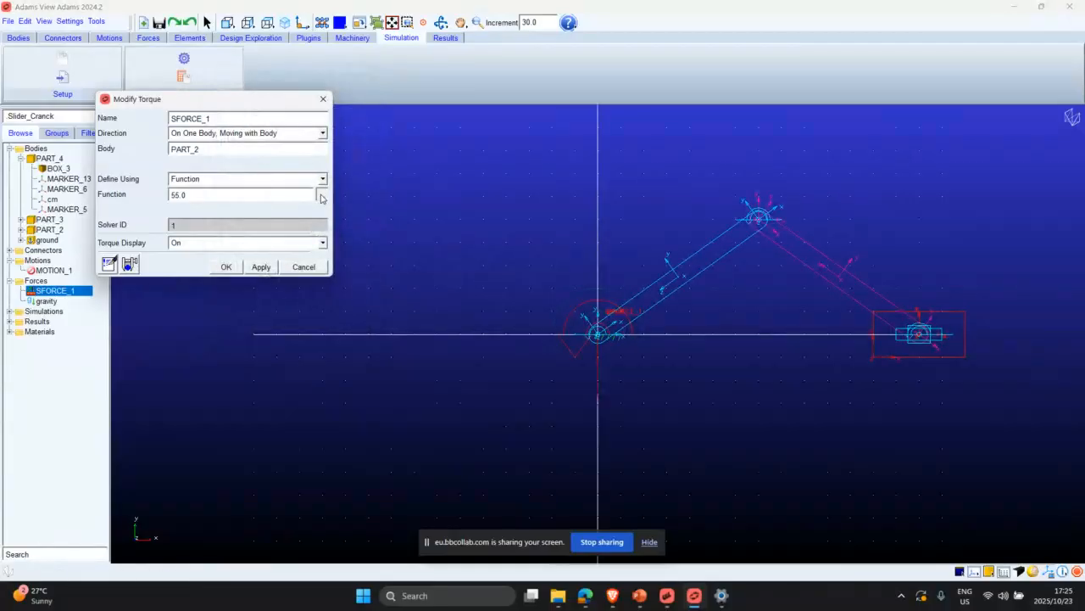
left_click(418, 282)
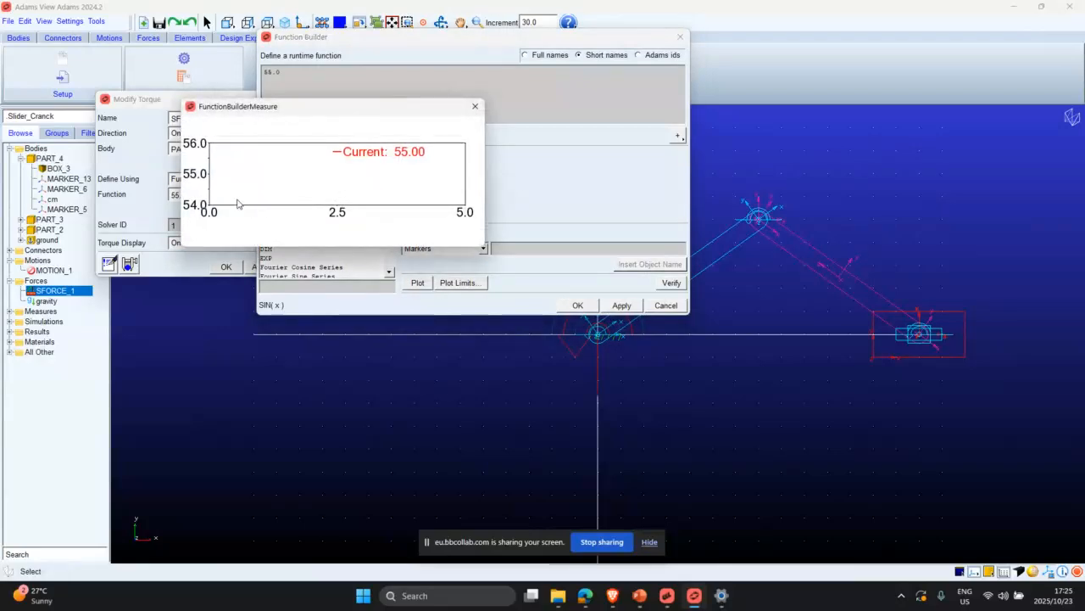
left_click(475, 106)
Clear the constant torque function, filter the math functions for "step", and insert the Step function template.
left_click(299, 67)
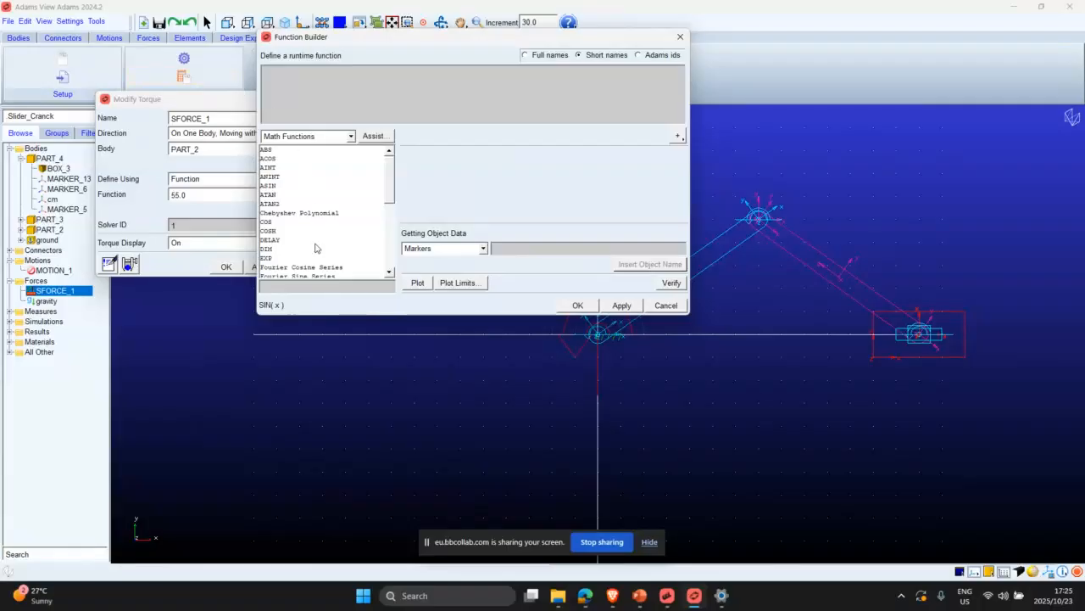
left_click(282, 286)
type("step")
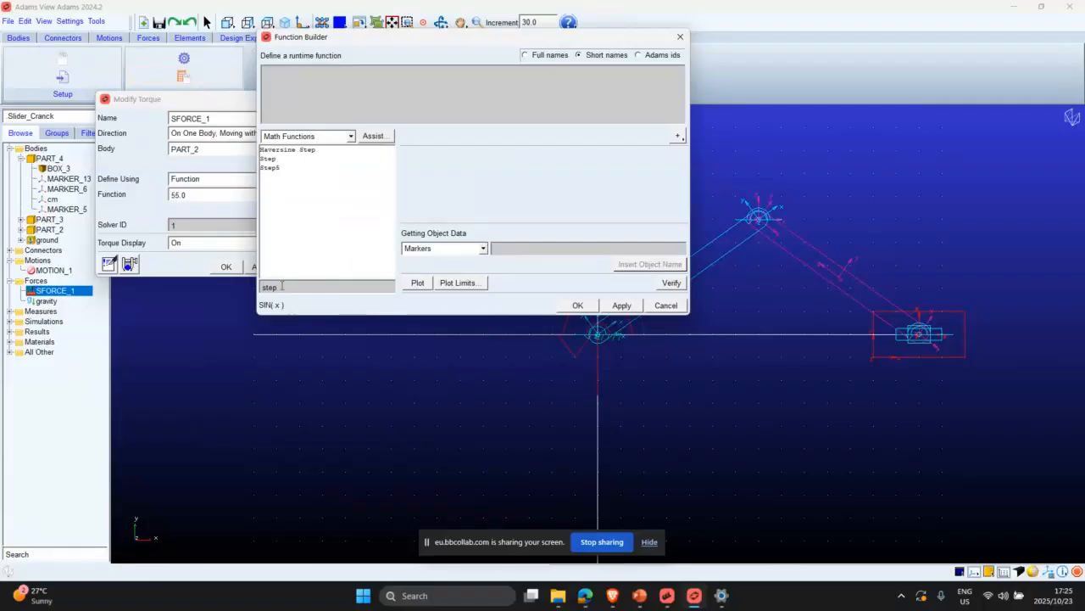
double_click(269, 159)
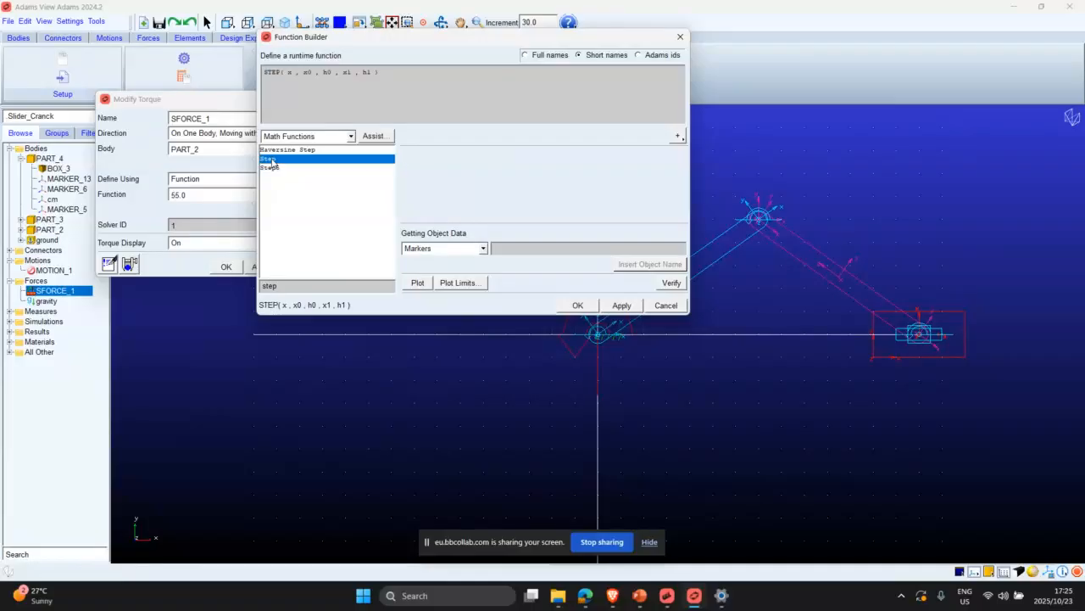
Set the STEP function's x argument to time, x0 to 0, and h0 to 0.
double_click(295, 73)
type("time")
key("BackSpace")
double_click(320, 72)
key("Delete")
type("0")
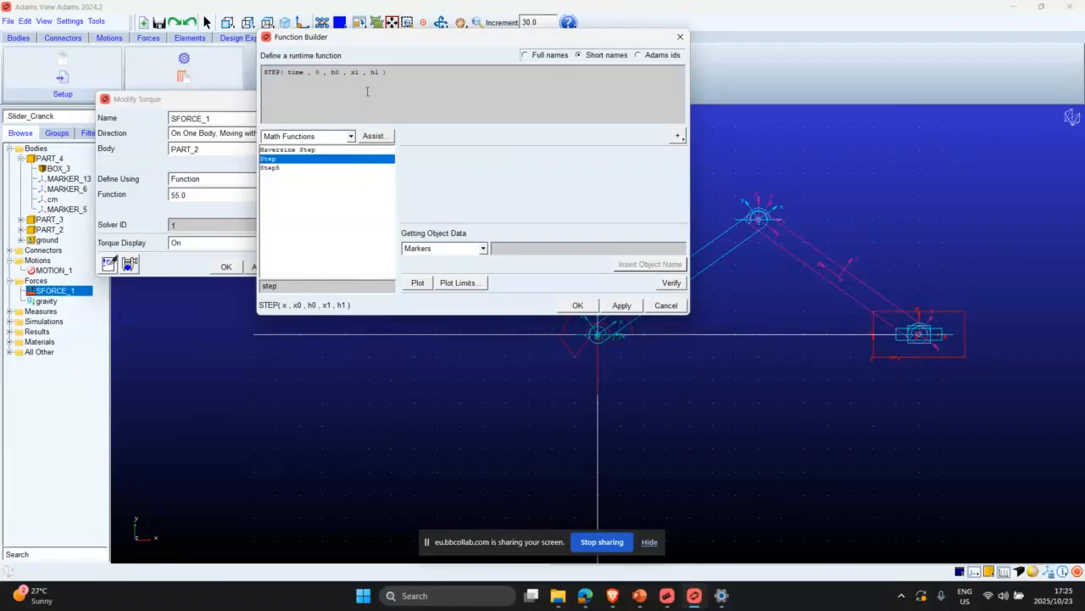
key("Right")
key("Right")
key("Right")
key("Delete")
key("Delete")
type("0")
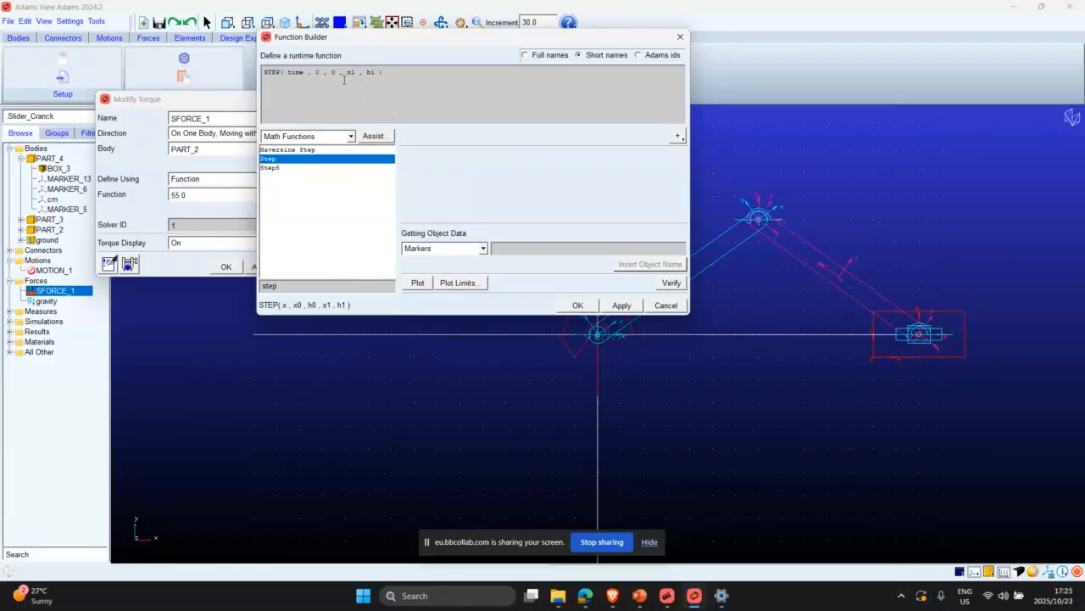
Set the STEP function's x1 to 0.2 and h1 to 50, and plot the resulting curve.
key("Right")
key("Right")
key("Right")
key("Delete")
key("Delete")
type("0.2 , ")
type("10")
left_click(414, 286)
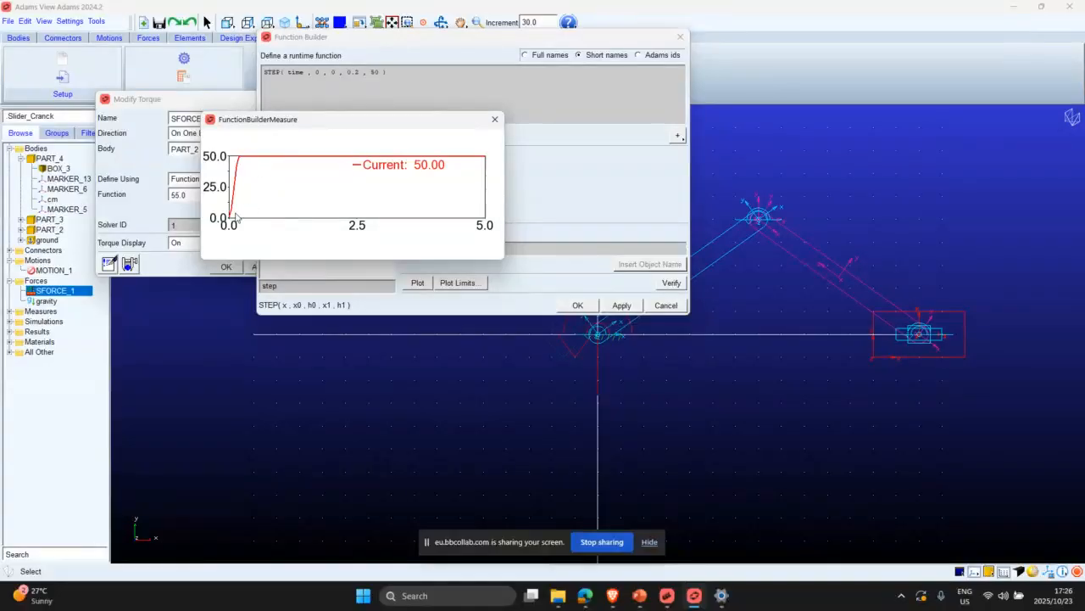
left_click(494, 119)
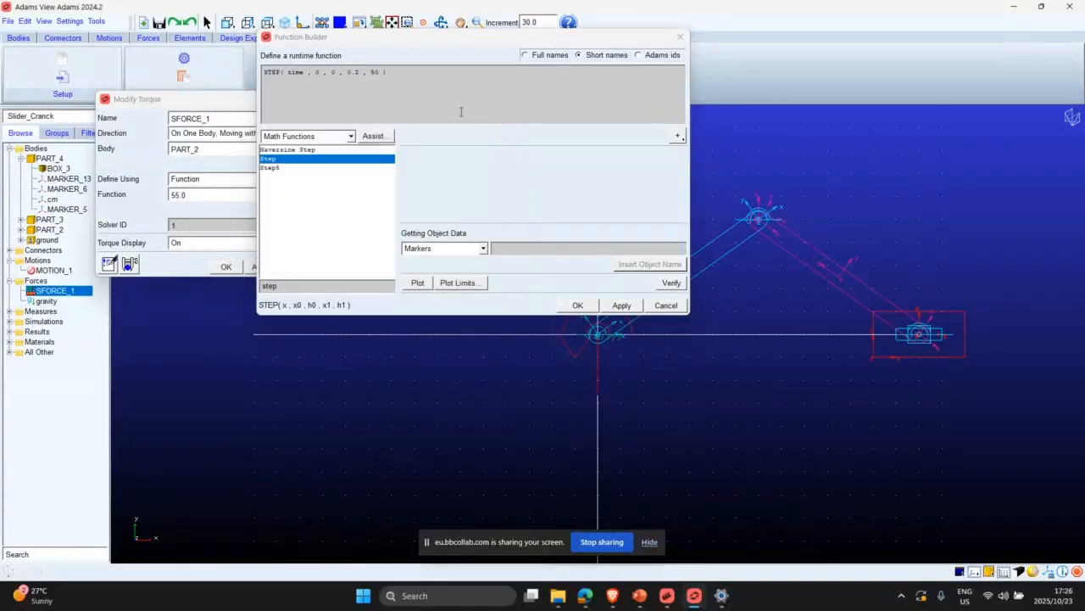
Change the STEP function's x1 to 1 and plot the curve again.
left_click(359, 73)
key("BackSpace")
key("BackSpace")
key("BackSpace")
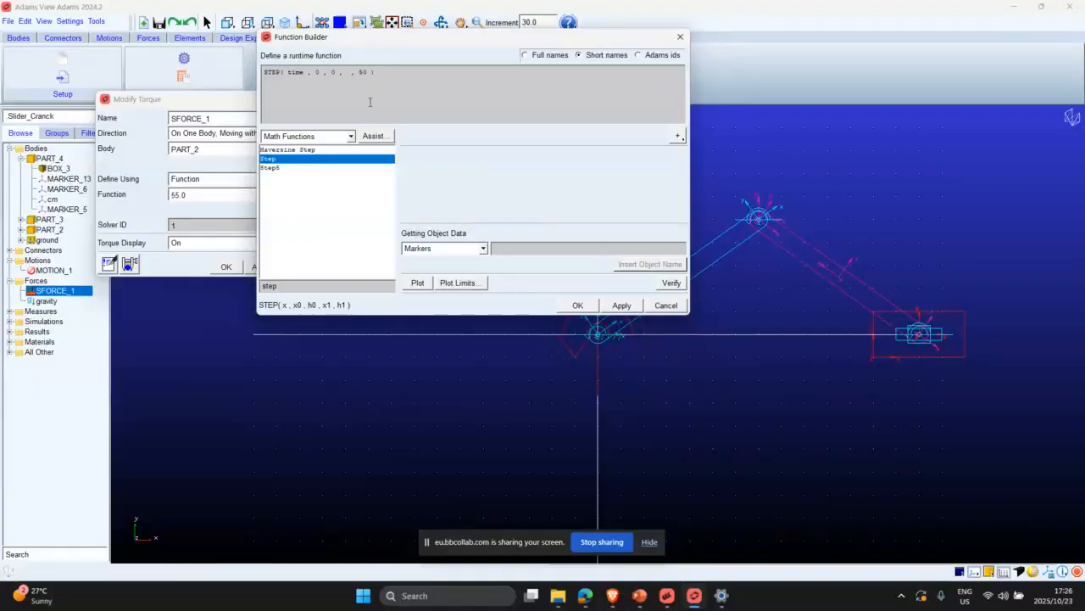
type("1")
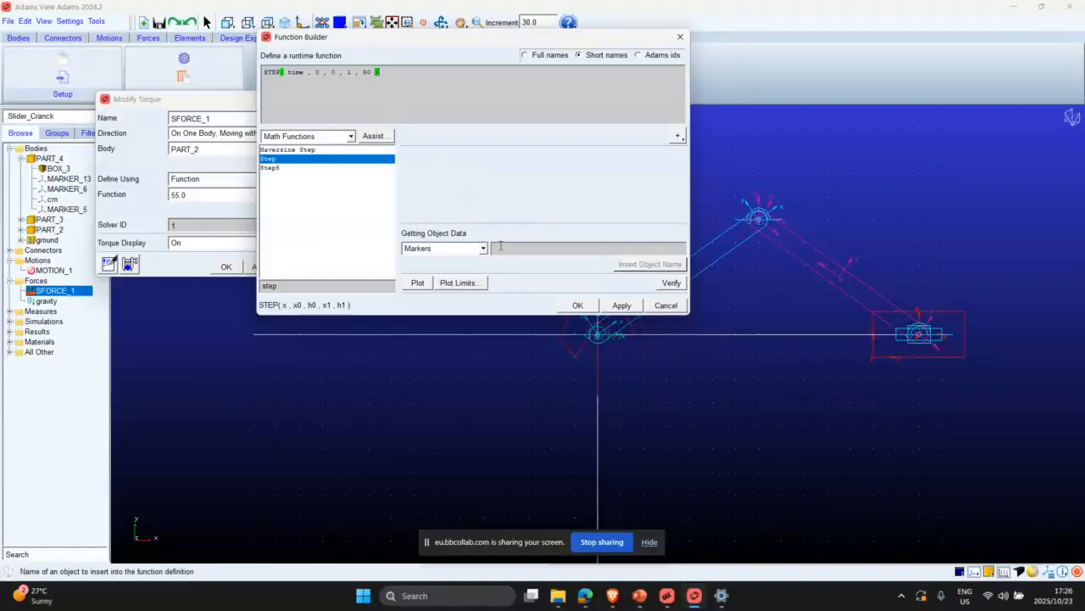
left_click(417, 282)
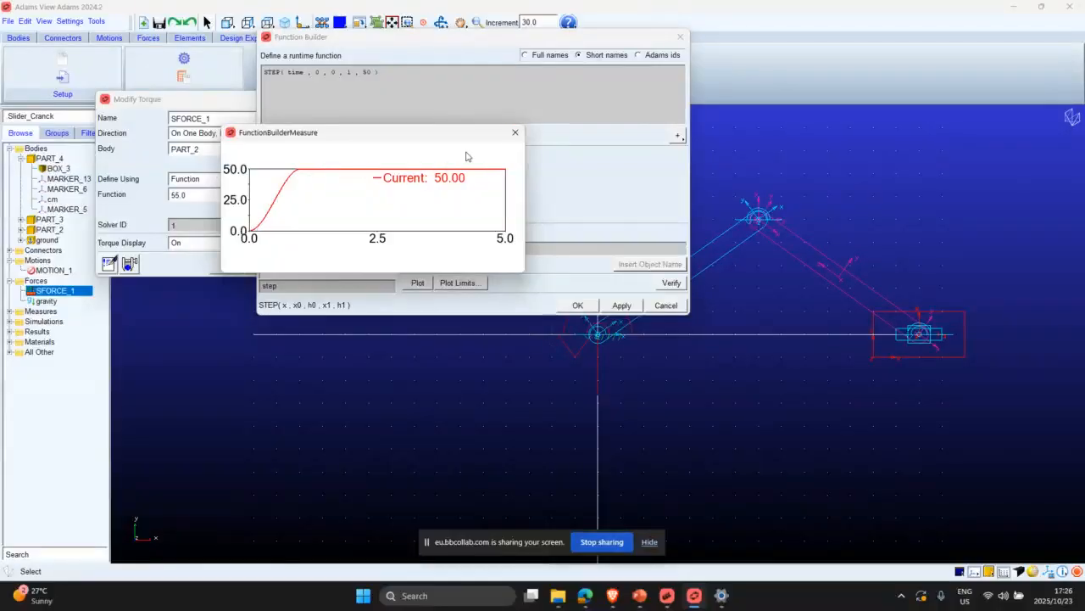
left_click(514, 132)
Apply STEP( time , 0 , 0 , 1 , 50 ) as the torque's function and close the function and torque dialogs.
left_click(624, 305)
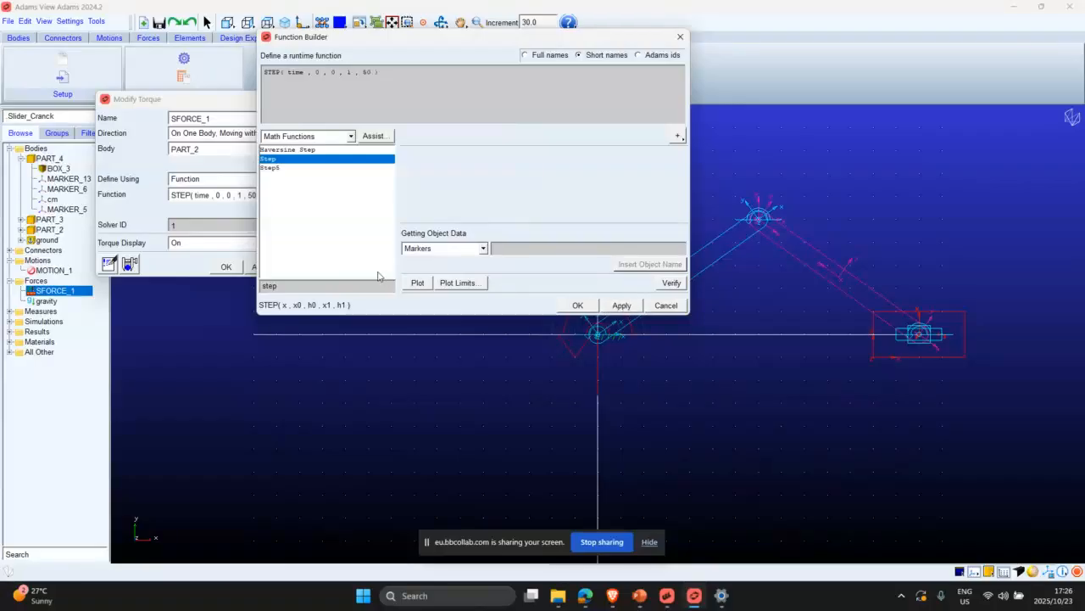
left_click(577, 305)
left_click(261, 266)
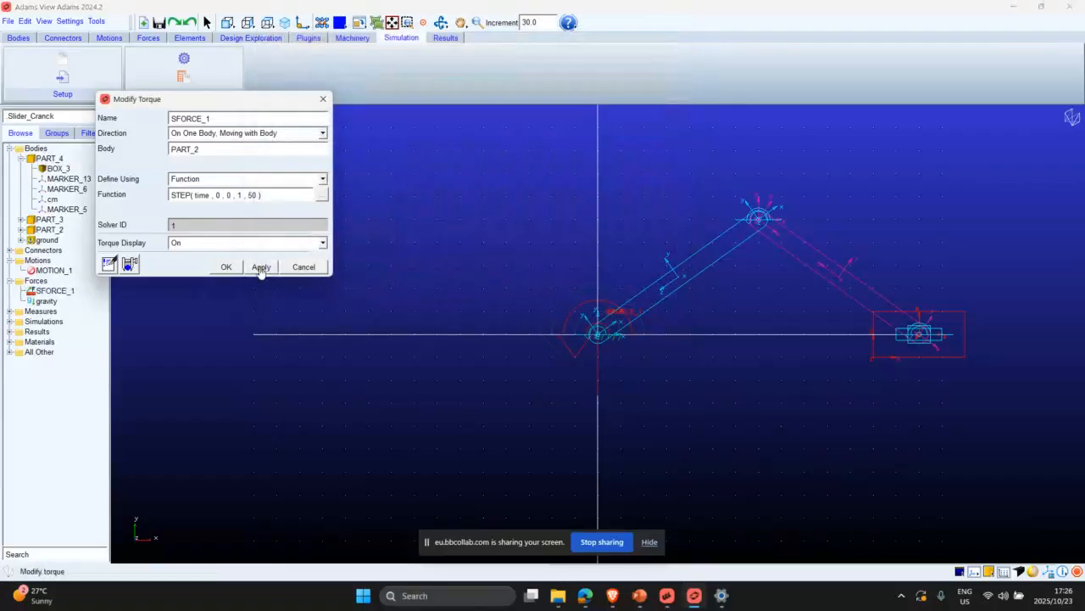
left_click(226, 266)
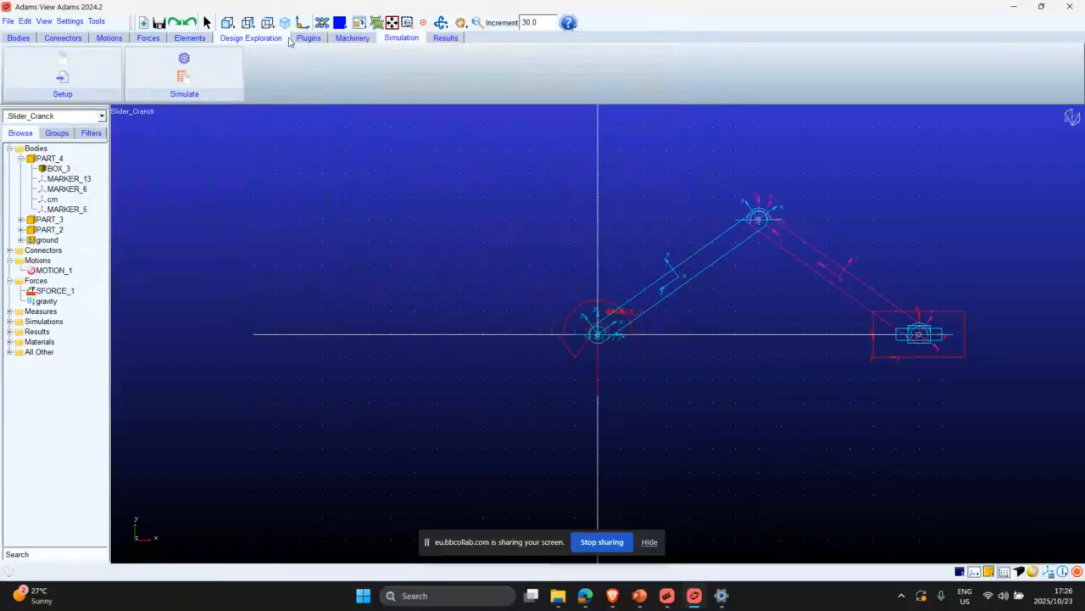
Simulate the mechanism with the step-function torque for end time 2.0 and 200 steps, and close the simulation controls.
left_click(217, 57)
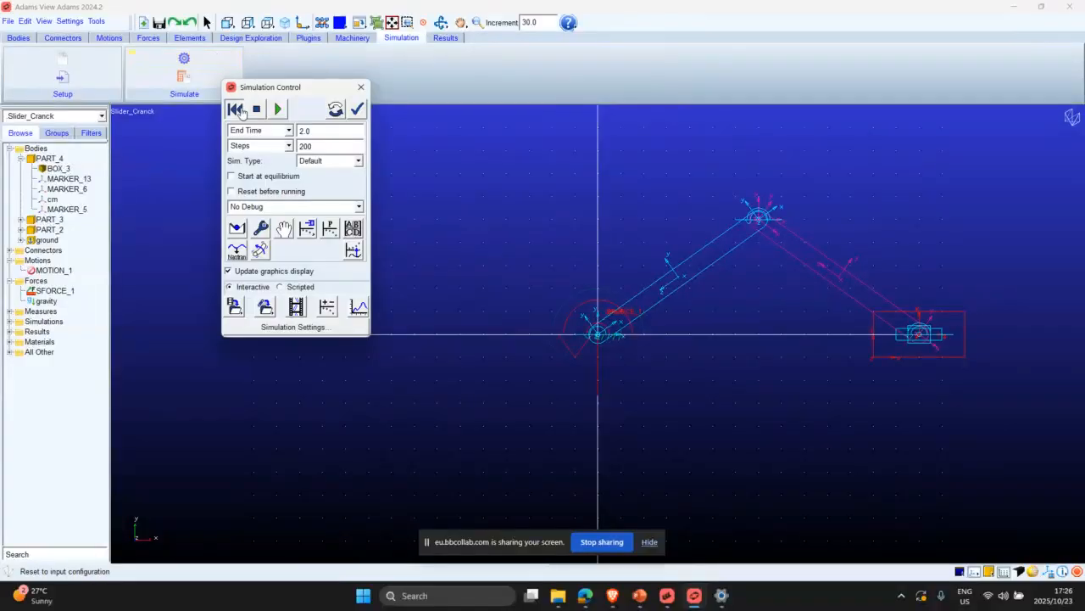
left_click(278, 108)
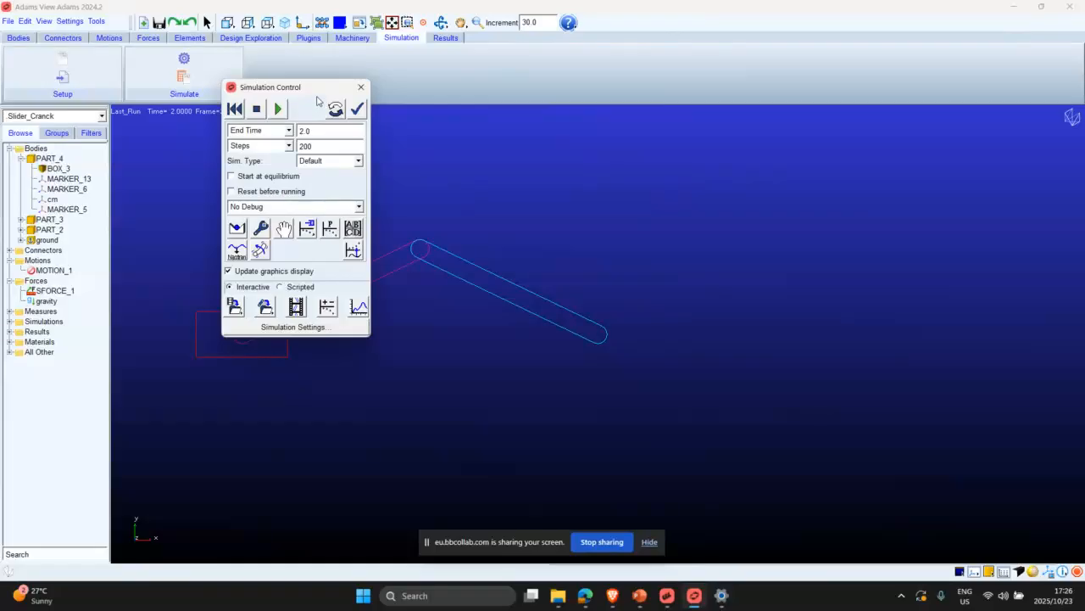
left_click(362, 89)
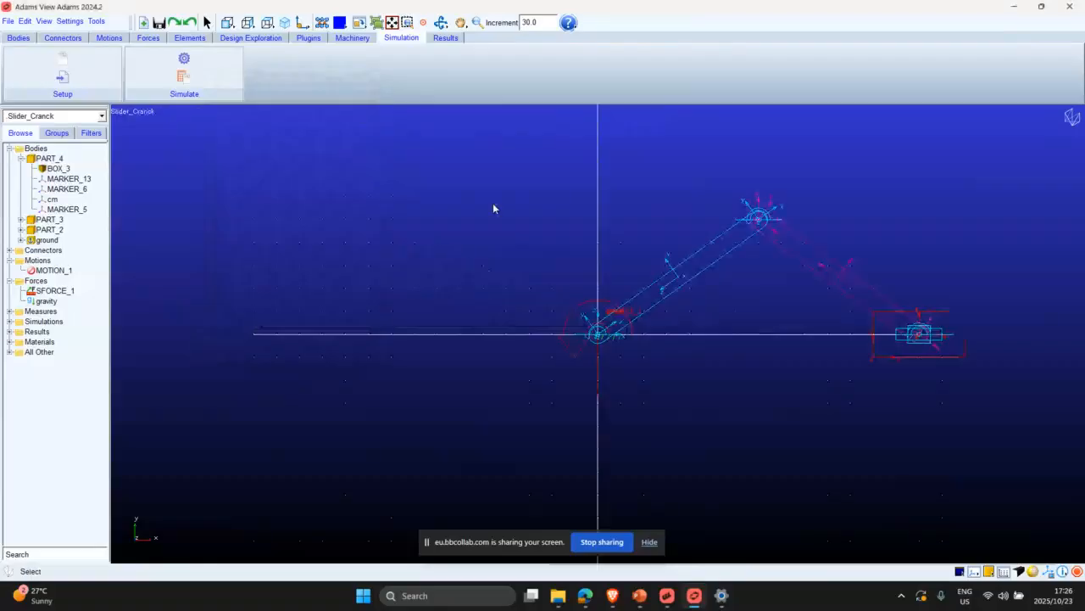
Switch to PowerPoint, start the slide show from the Demo slide, and advance to the Design Variable slide.
left_click(638, 596)
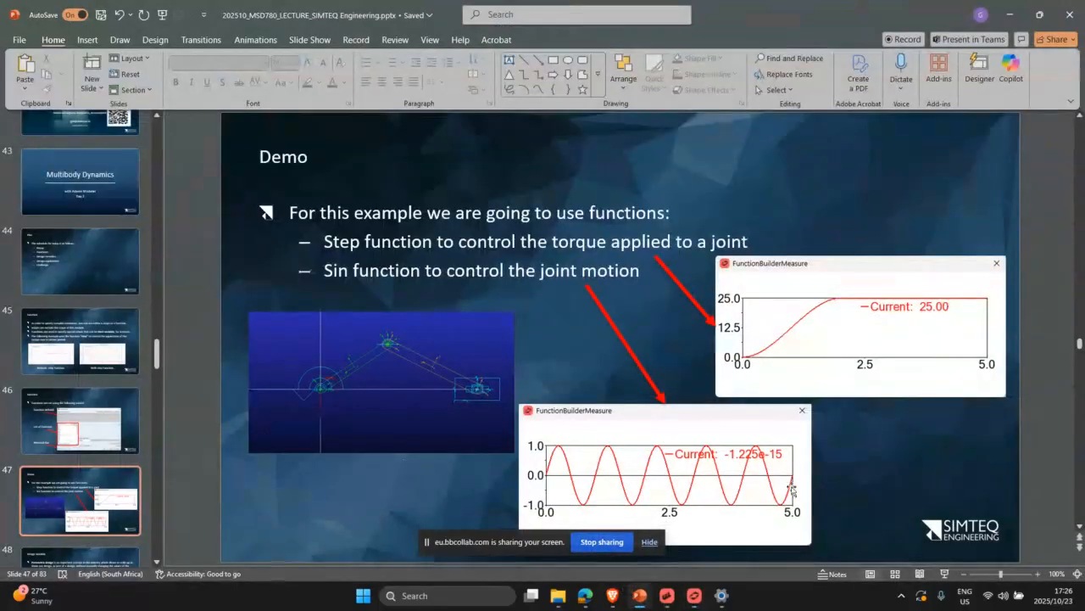
left_click(944, 574)
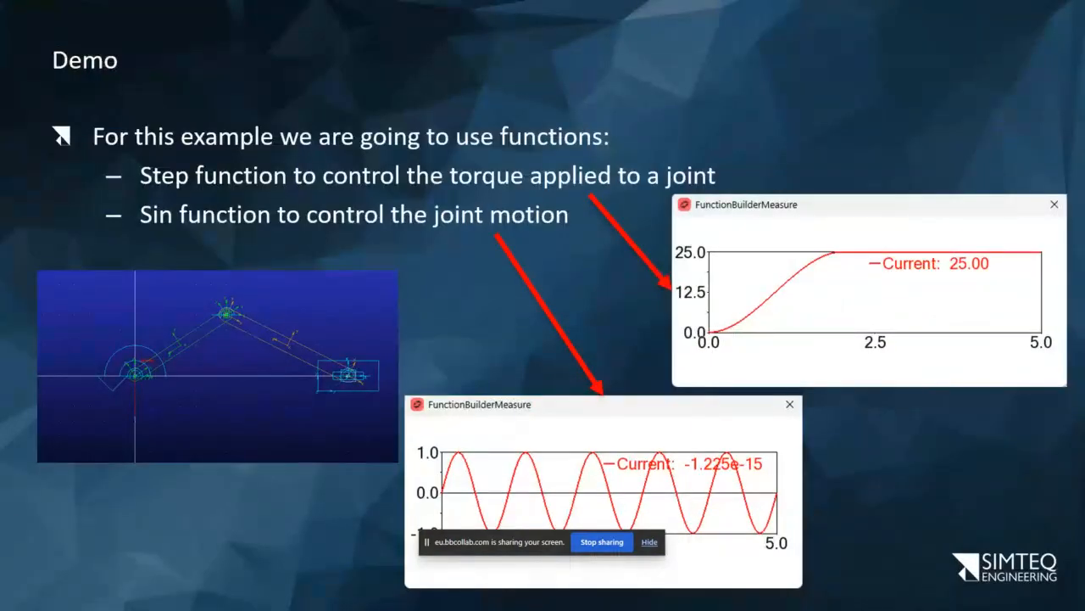
key("Right")
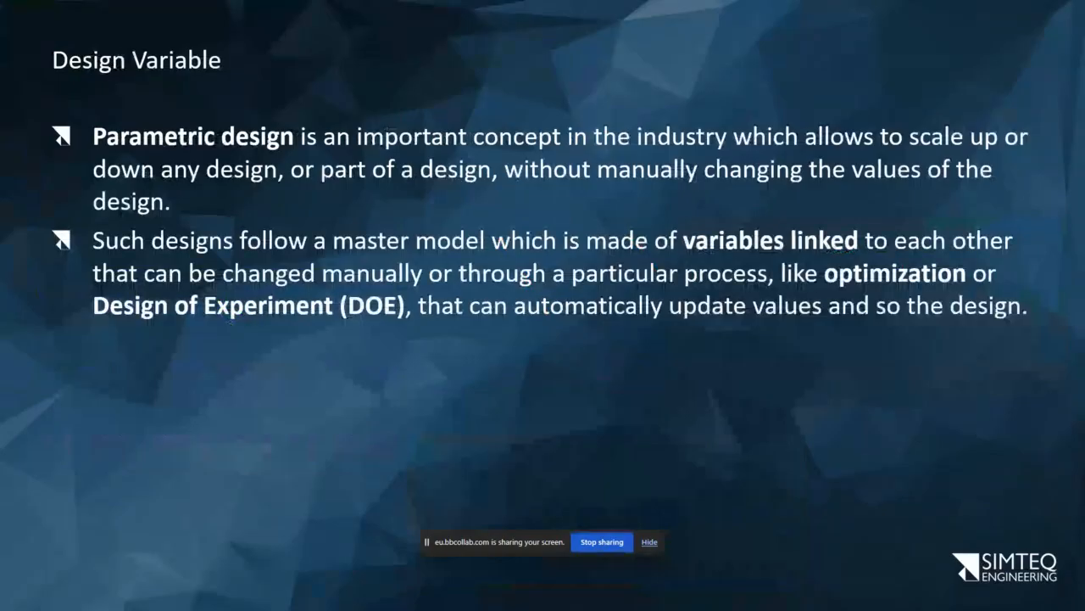
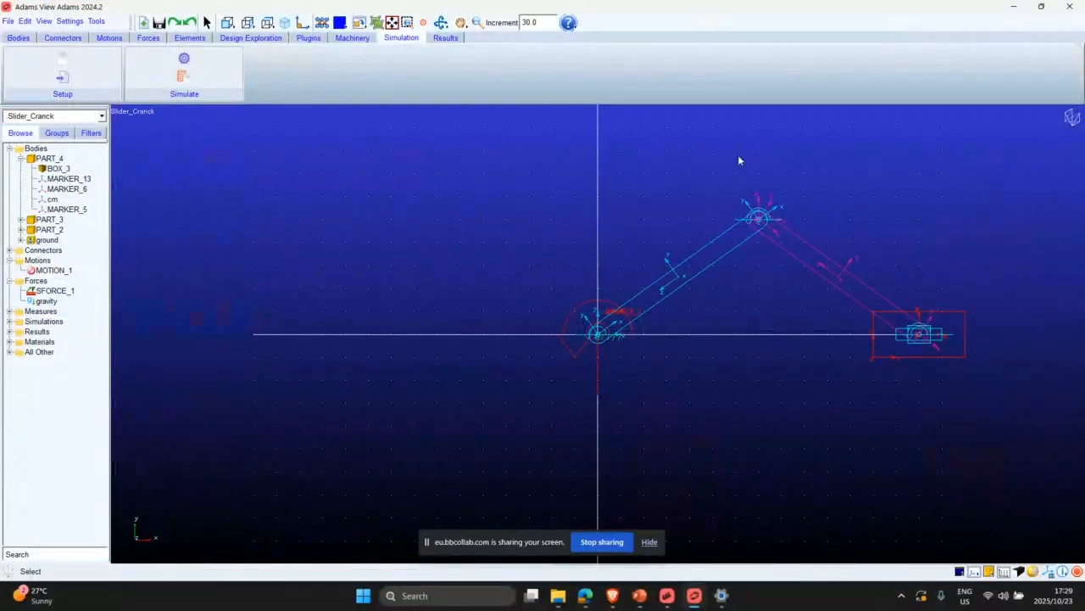
Examine the markers of PART_4 and PART_3, and check the location of MARKER_3 in its modify dialog.
left_click(66, 179)
left_click(66, 188)
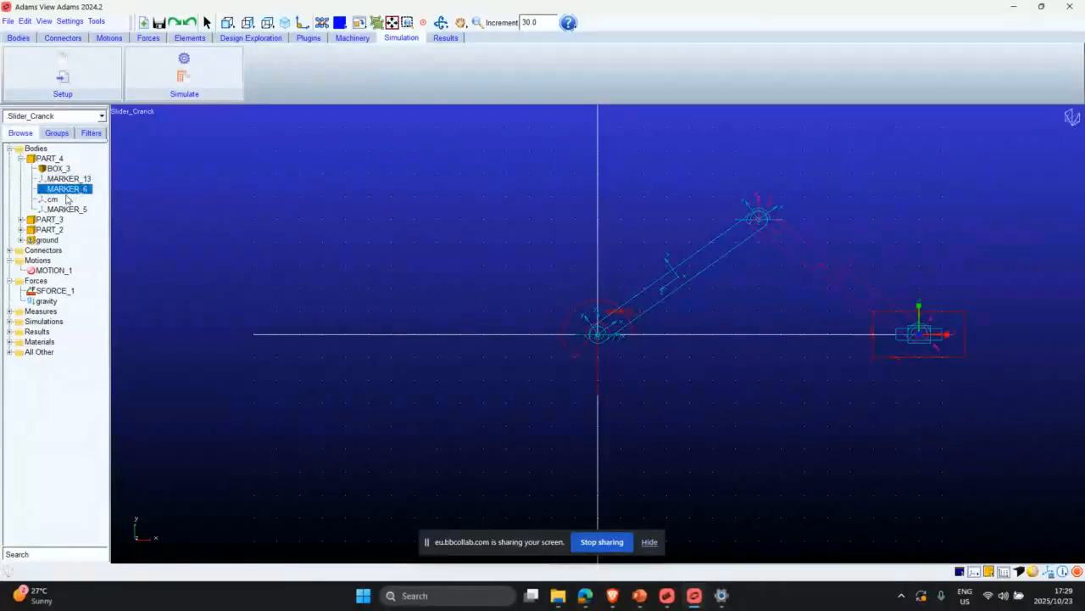
left_click(52, 200)
left_click(60, 210)
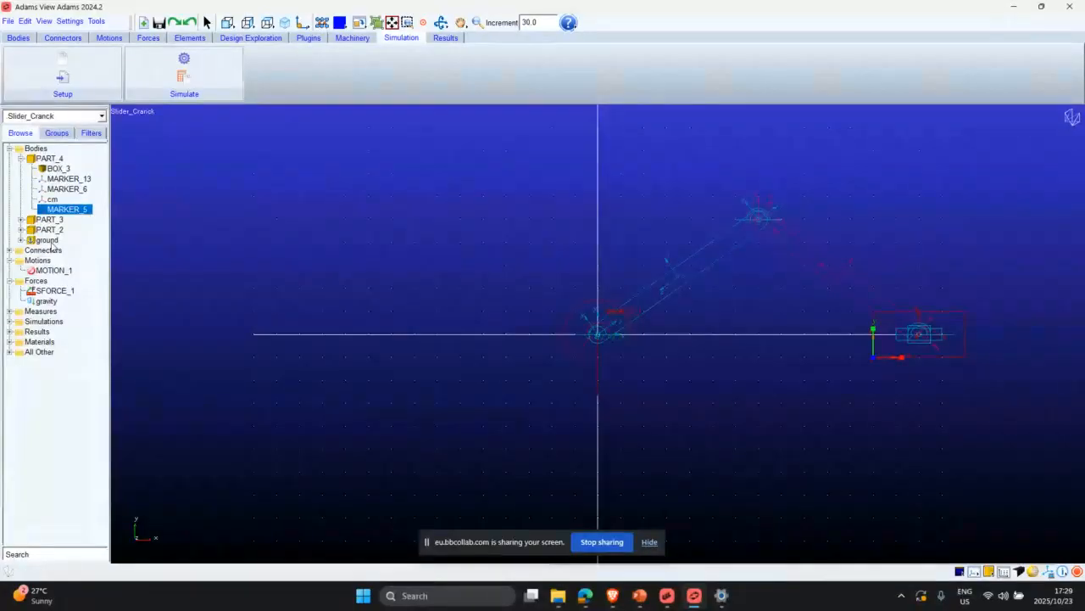
left_click(21, 220)
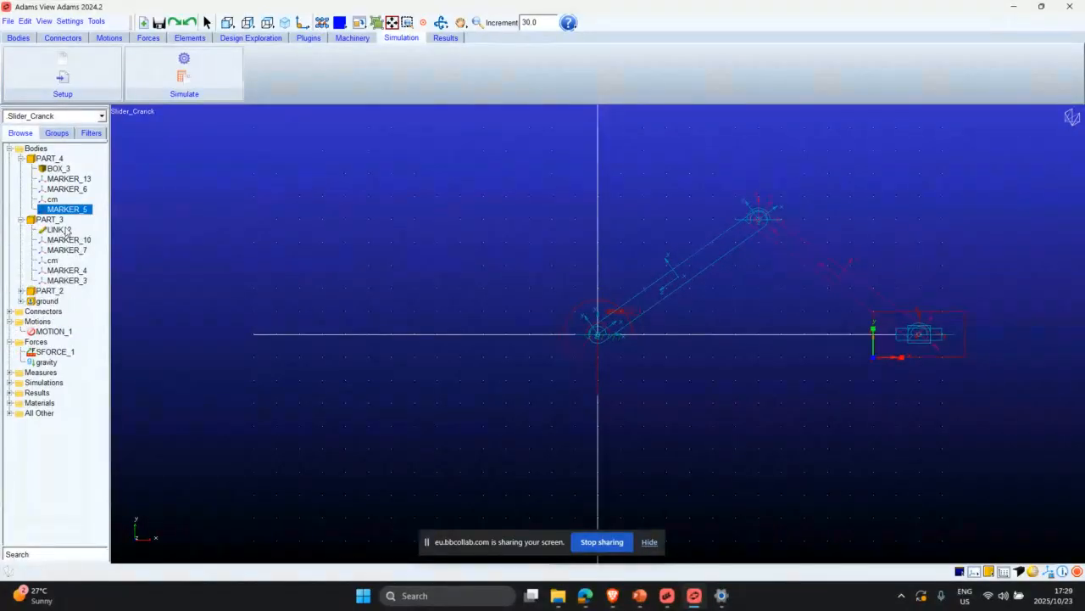
left_click(66, 280)
double_click(65, 280)
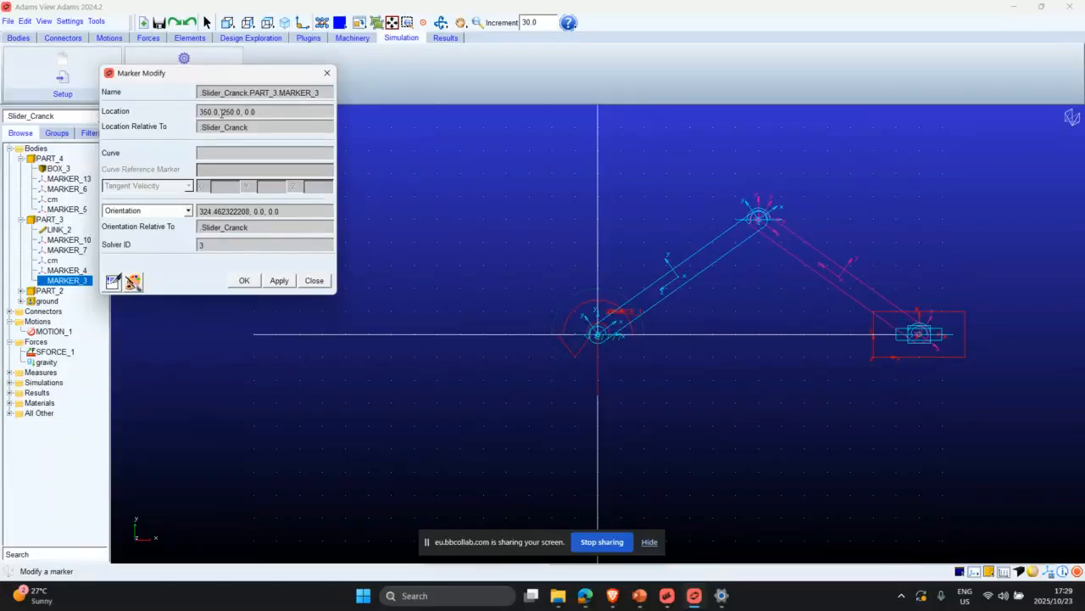
left_click(327, 73)
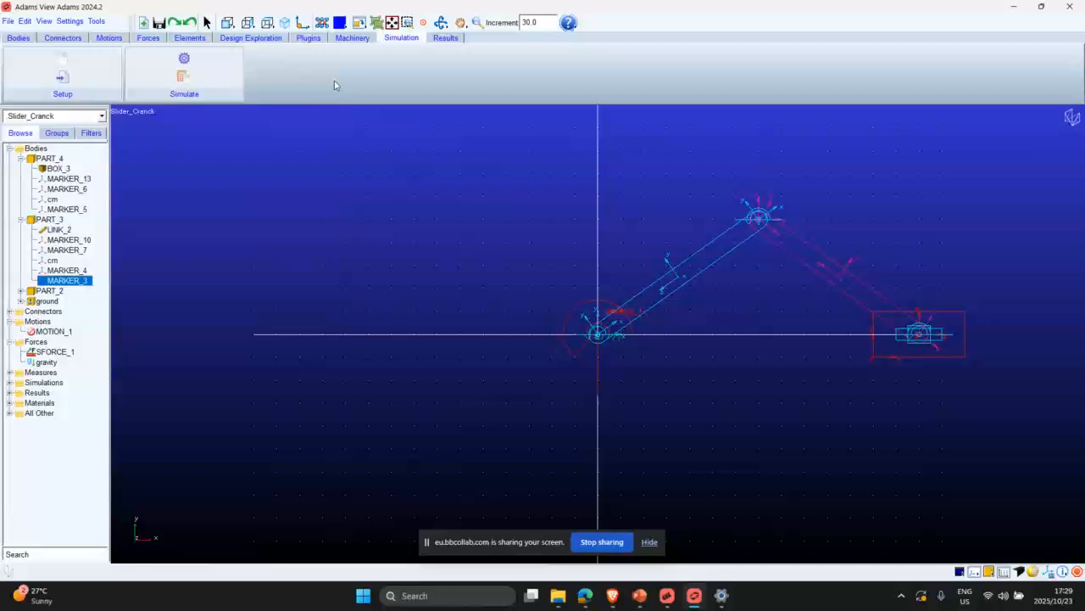
Create a construction point with Add to Part and Attach Near on the crank link, at its joint with the connecting rod.
left_click(18, 38)
left_click(261, 59)
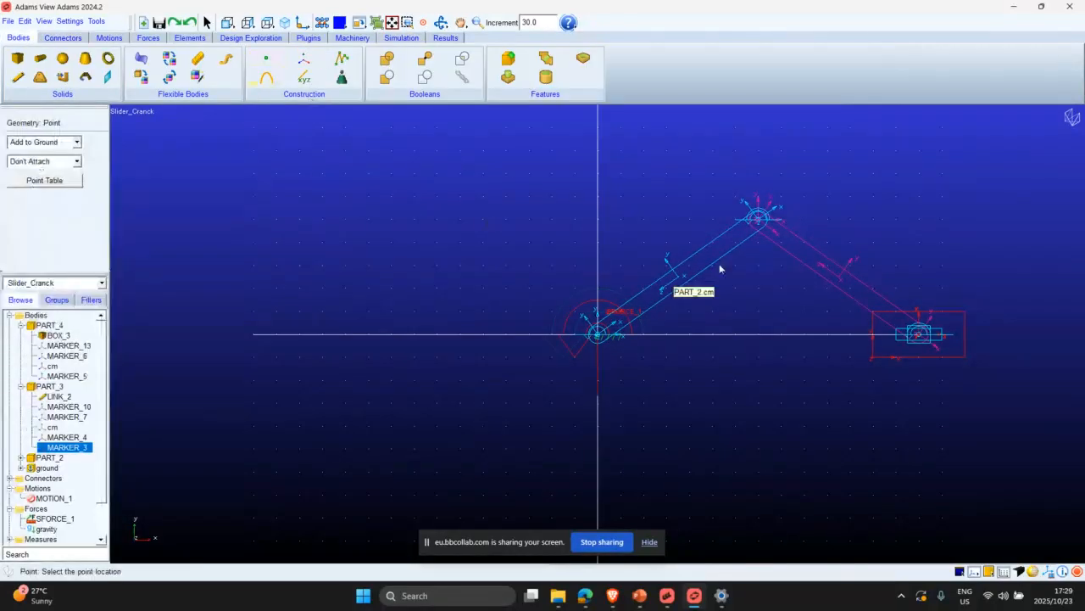
left_click(51, 141)
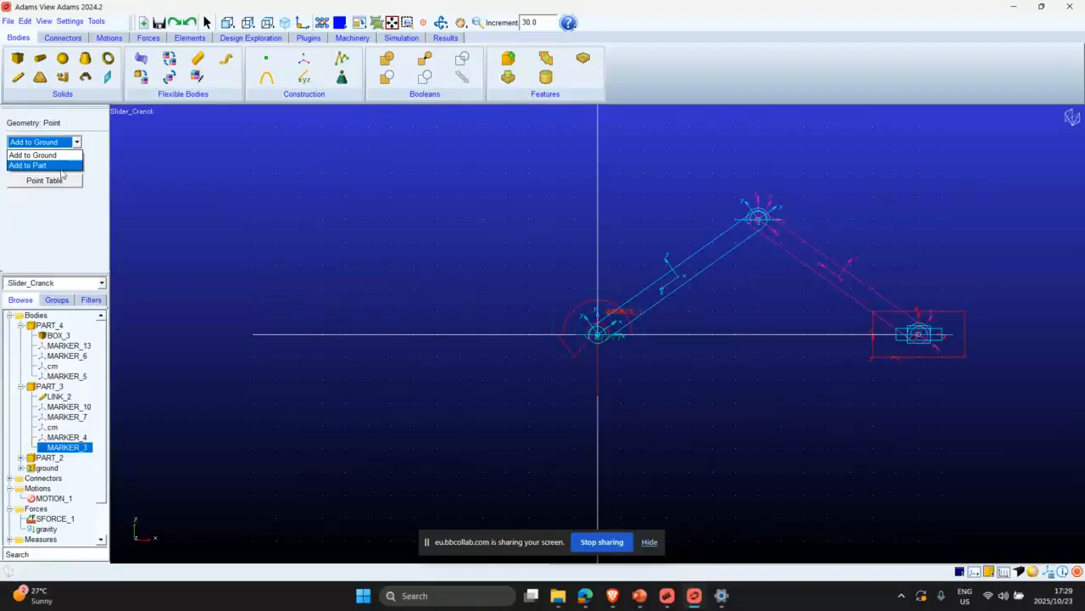
left_click(56, 165)
left_click(55, 164)
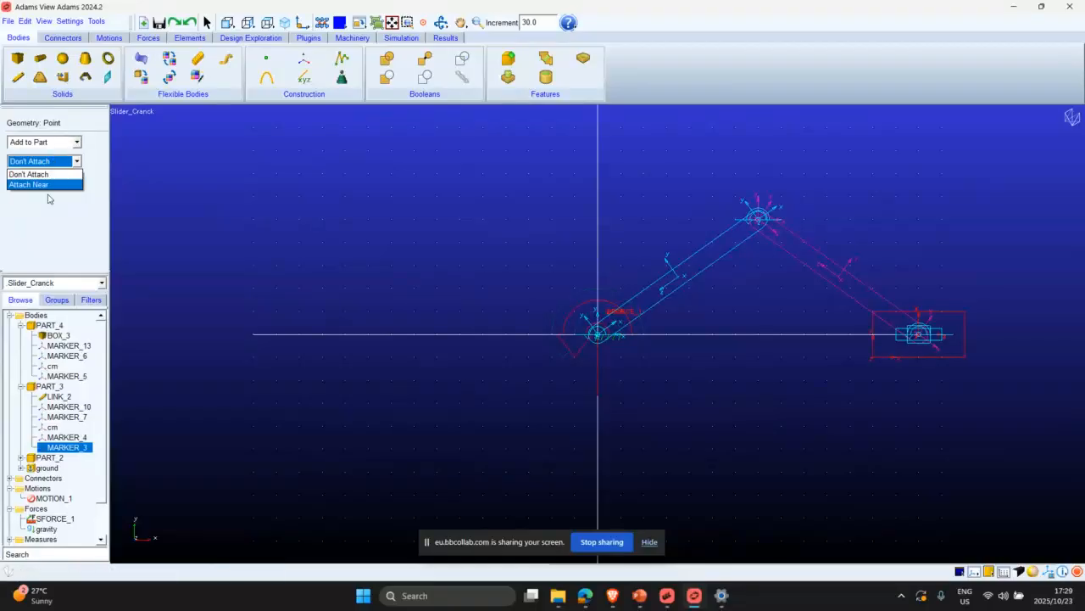
left_click(49, 187)
left_click(720, 248)
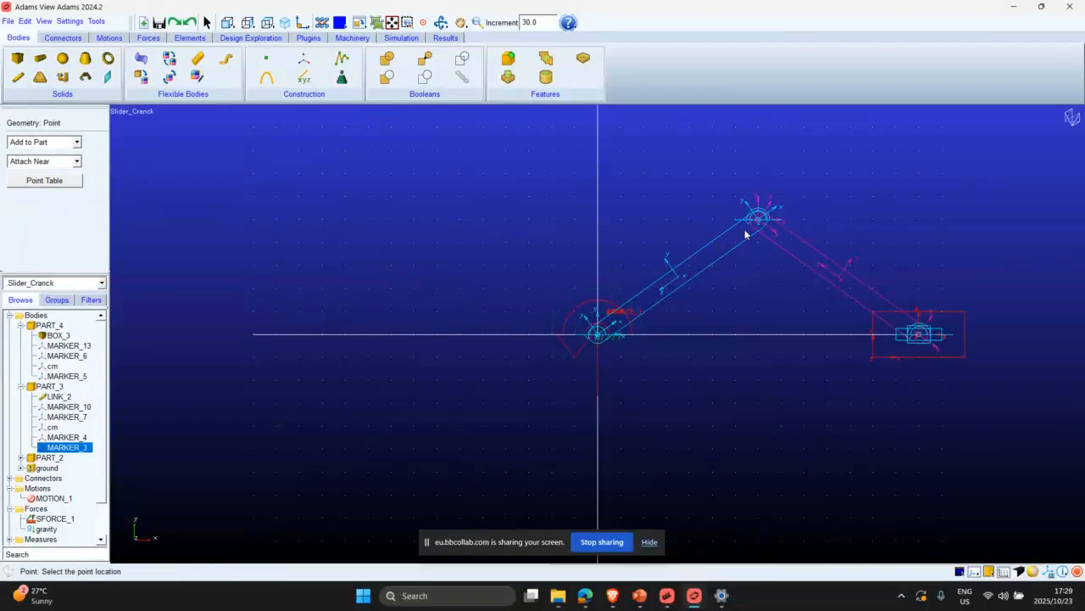
left_click(751, 238)
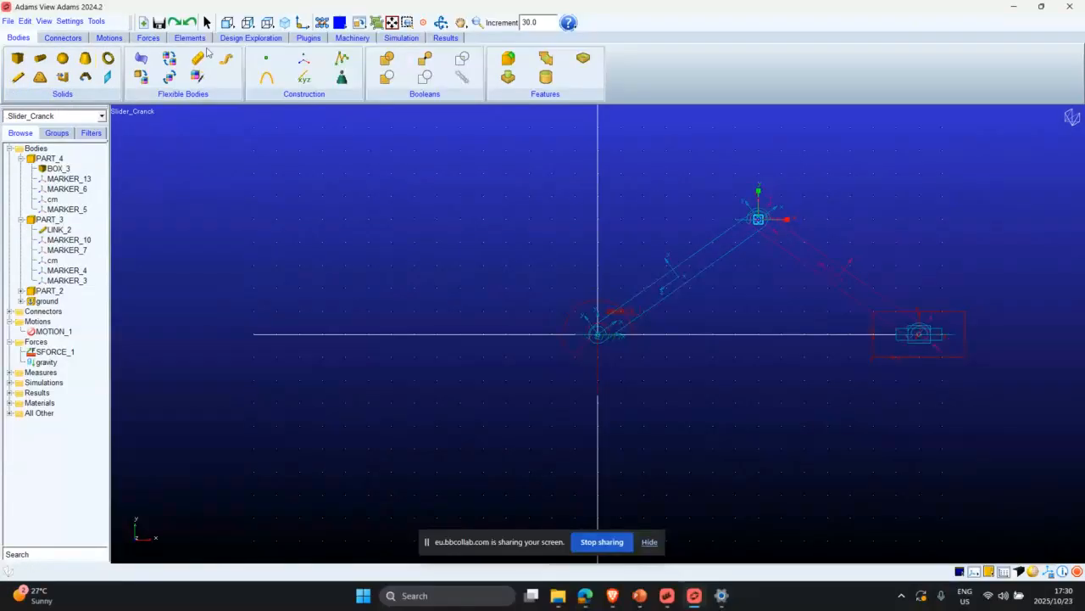
left_click(251, 38)
left_click(68, 68)
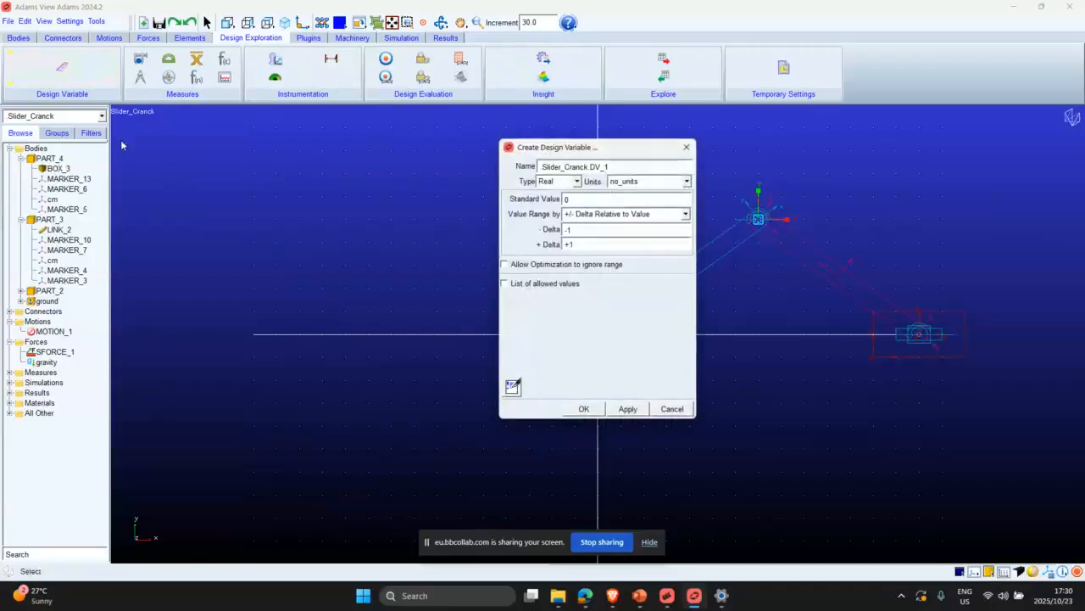
triple_click(605, 167)
type("x_val")
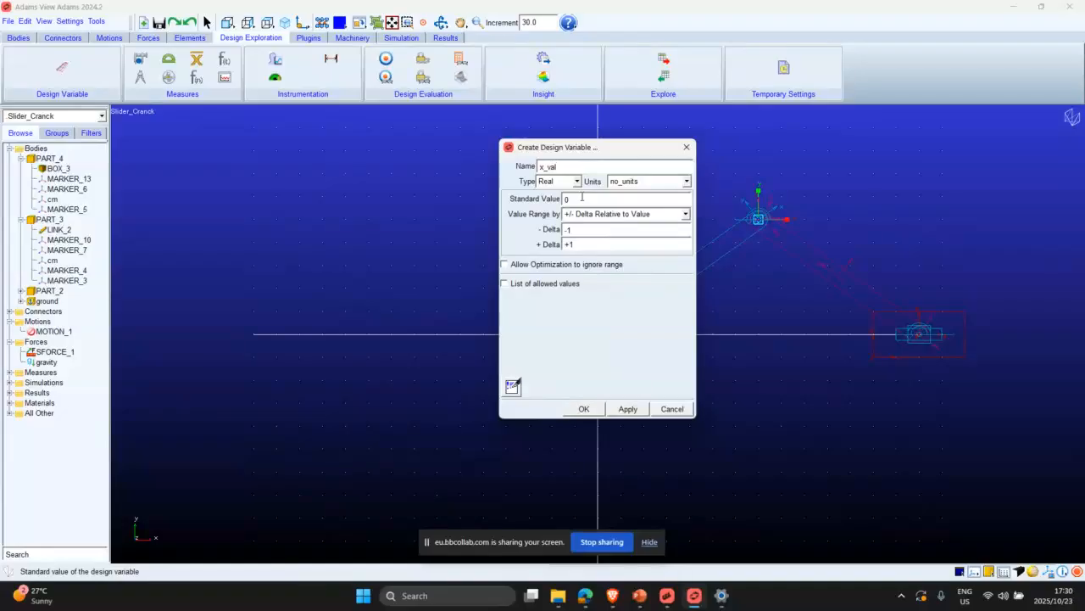
left_click(686, 147)
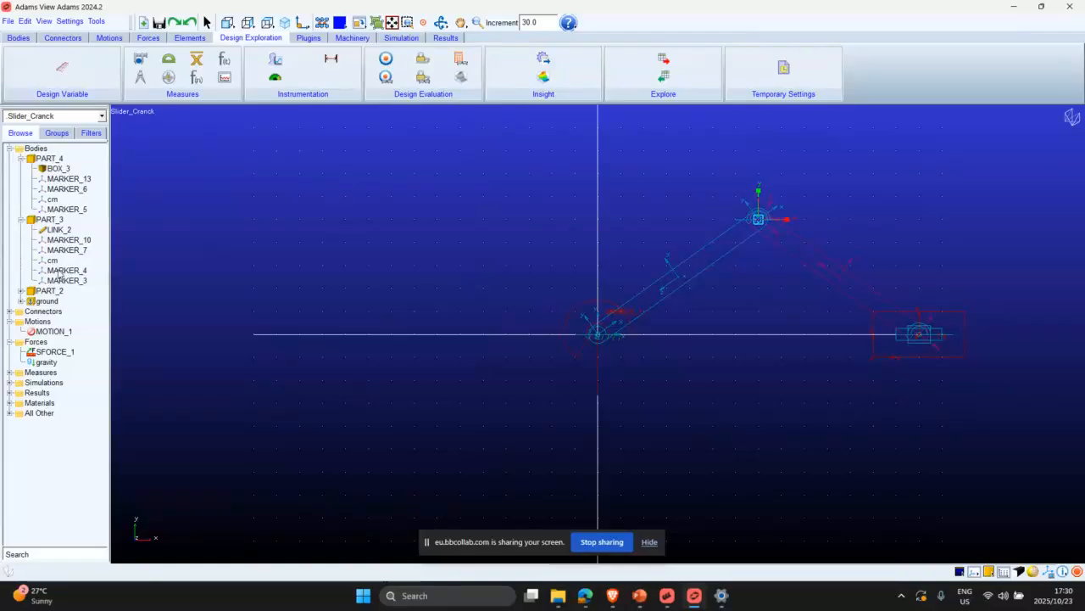
Inspect MARKER_10 and the link geometry of PART_3, and check the coordinates of POINT_5 under PART_2 in the points table.
double_click(61, 240)
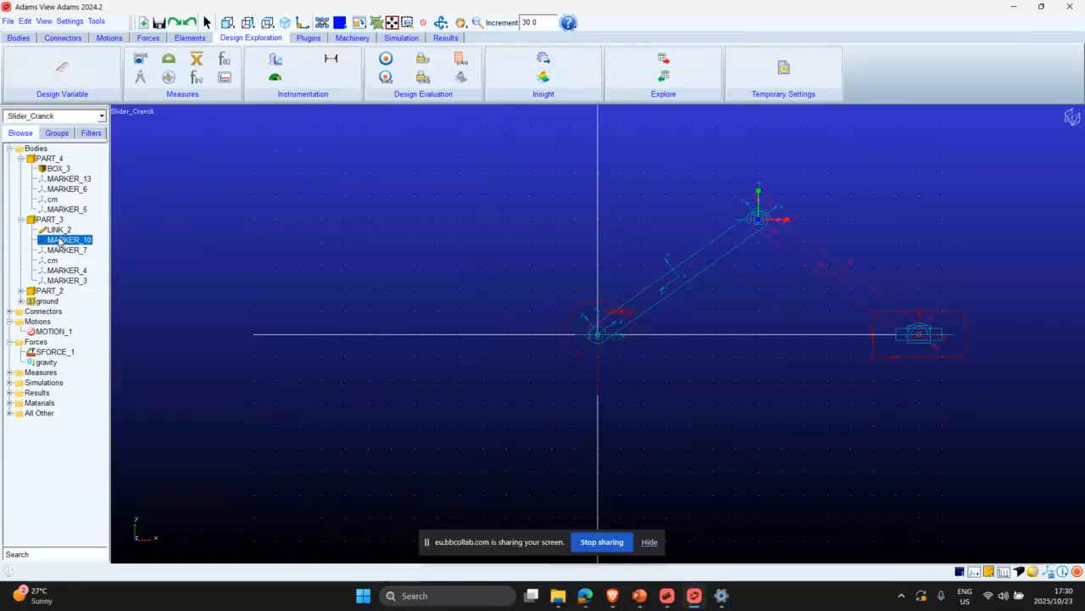
left_click(327, 73)
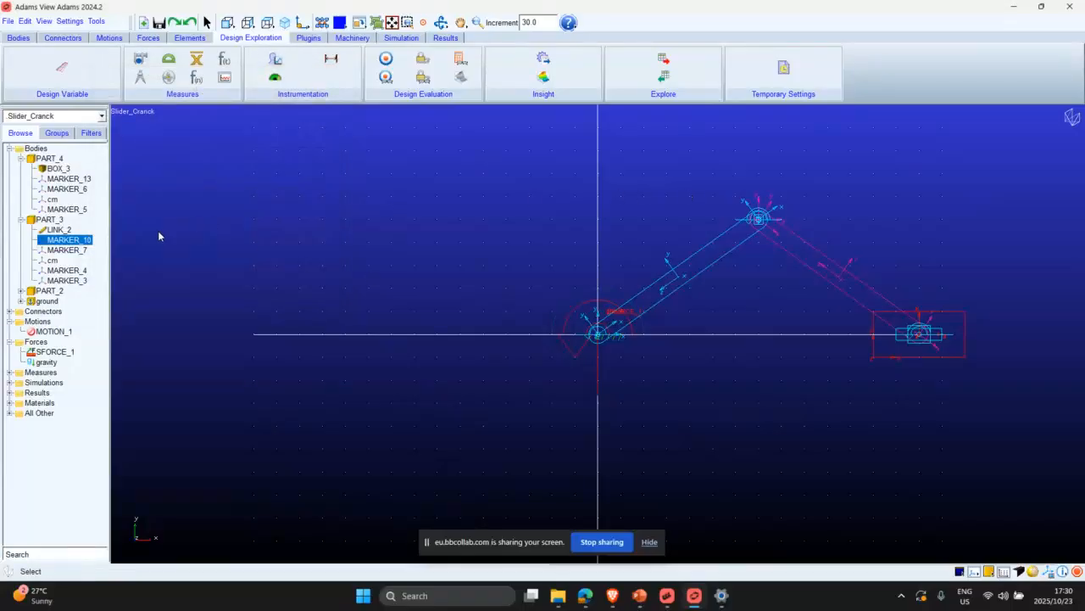
left_click(61, 229)
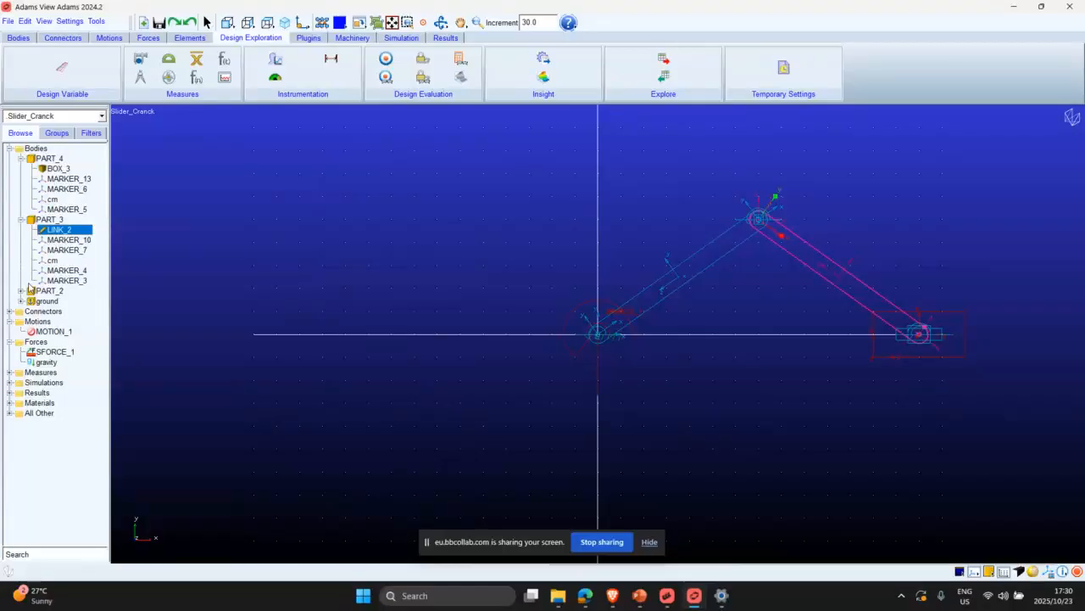
left_click(49, 220)
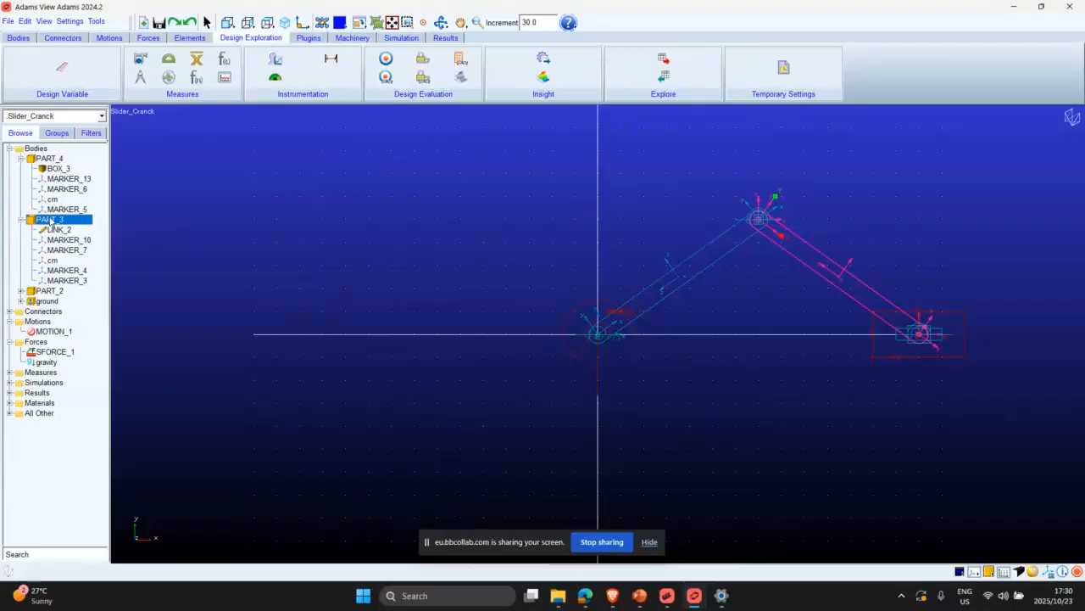
left_click(20, 290)
left_click(64, 301)
double_click(64, 301)
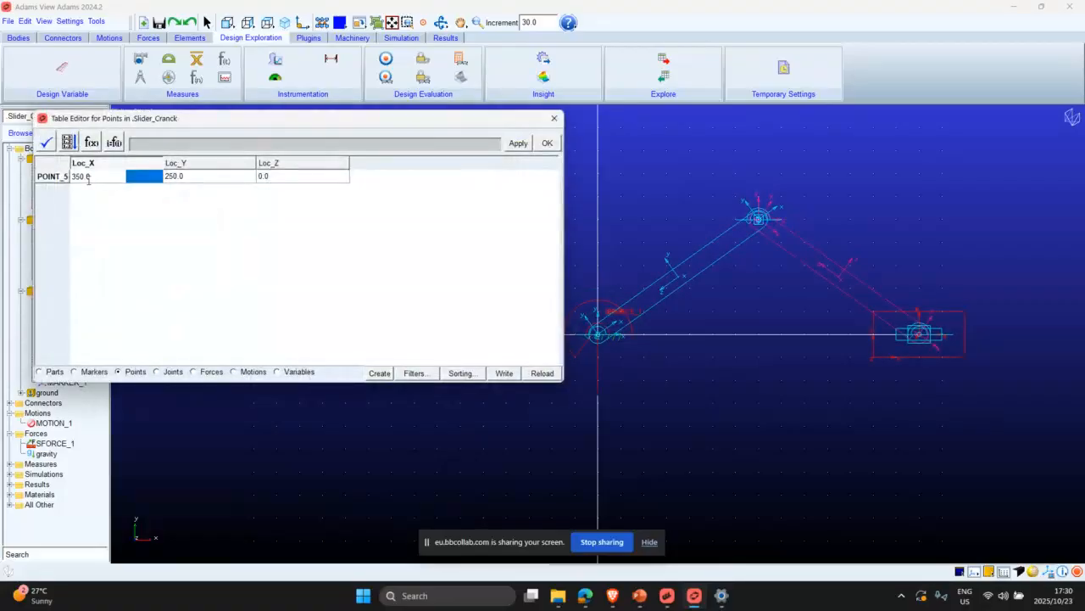
left_click(553, 118)
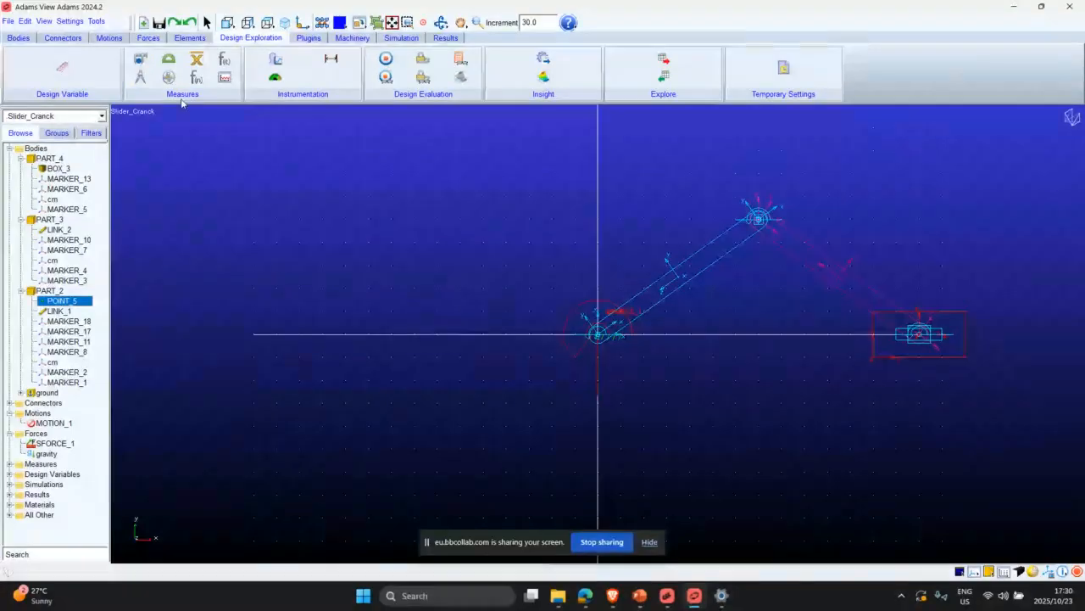
Start a new real design variable with standard value 350 and a relative delta range of -150 to +150.
left_click(61, 68)
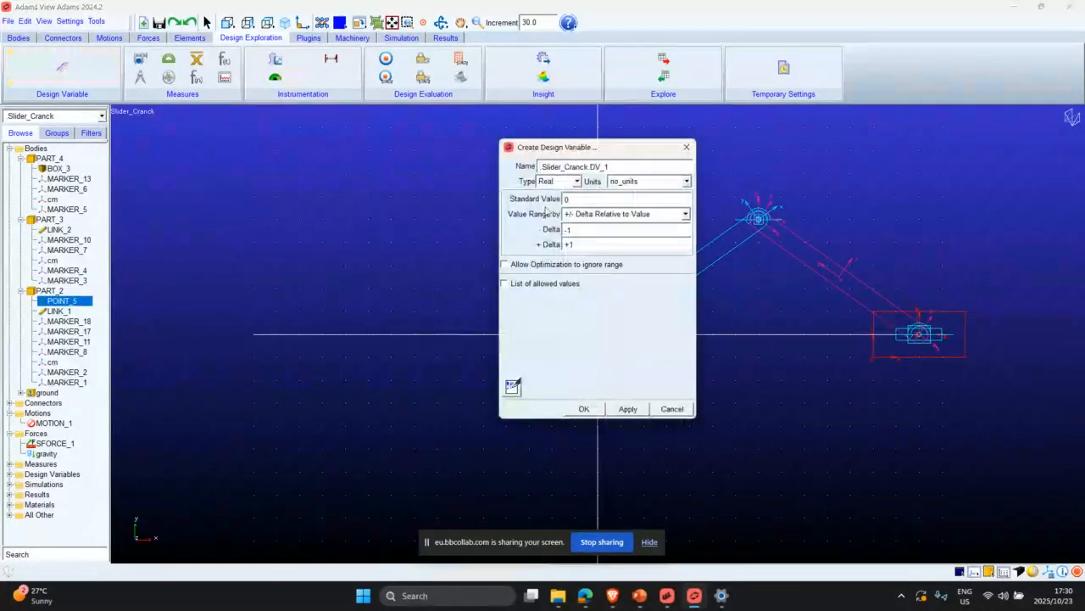
type("350")
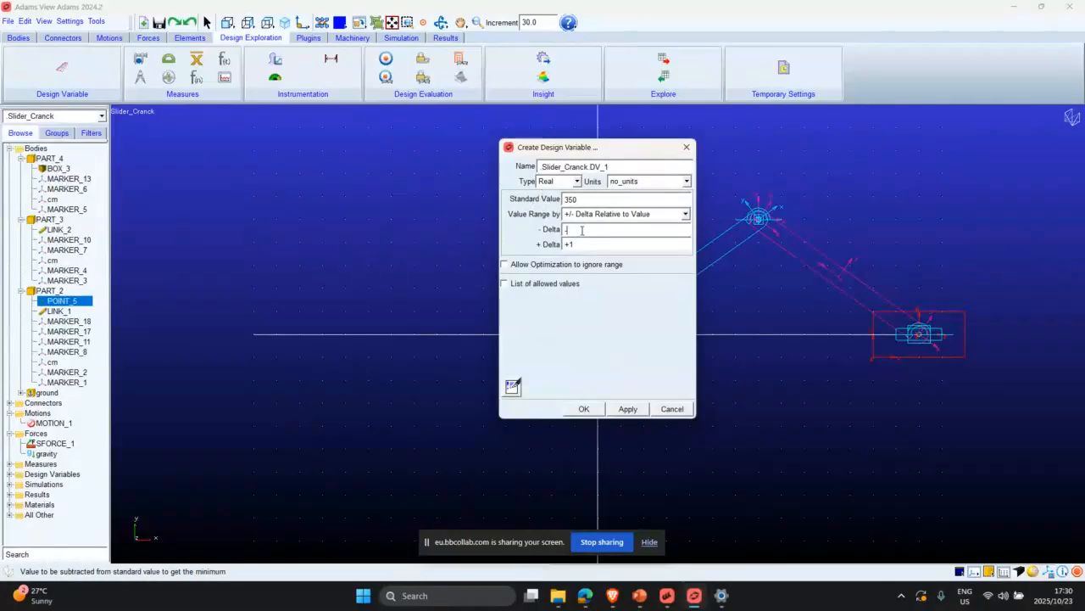
type("-150")
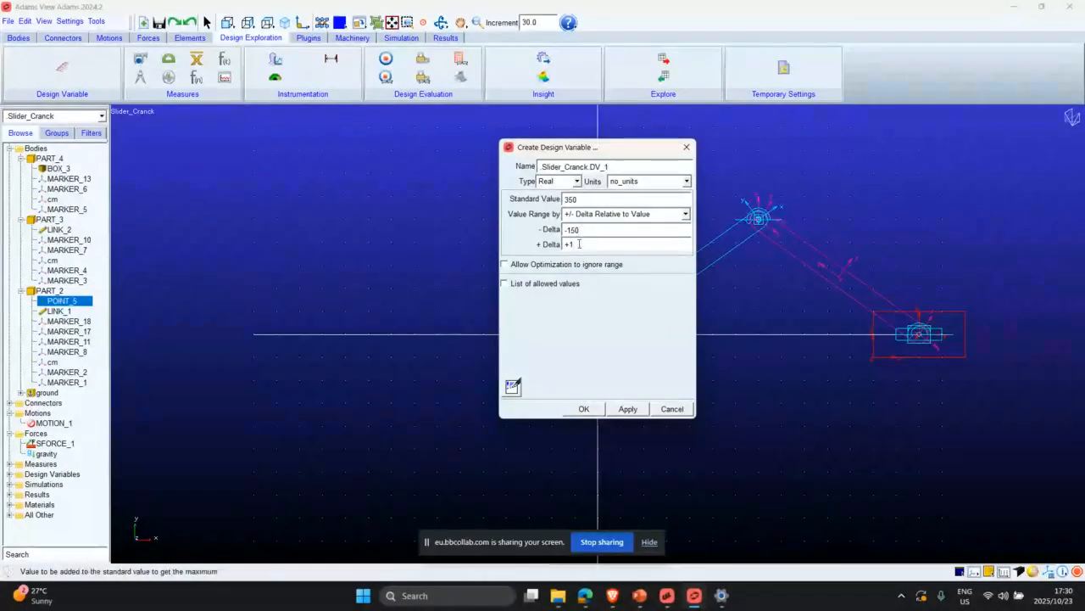
left_click(579, 243)
type("+150")
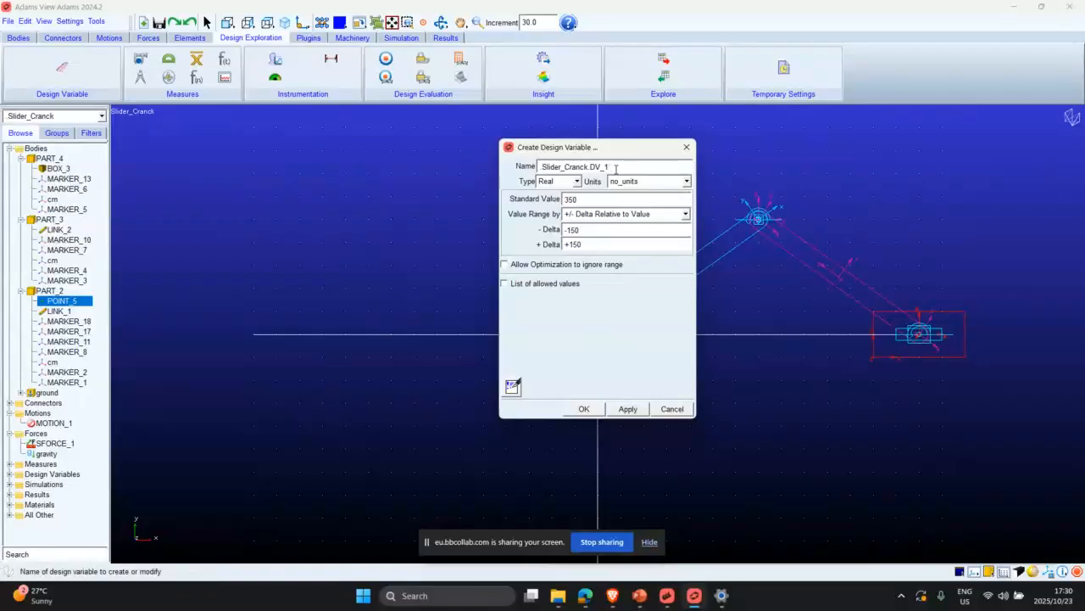
Name the design variable DV_X, apply it and close the creation dialog.
left_click_drag(614, 166, 517, 168)
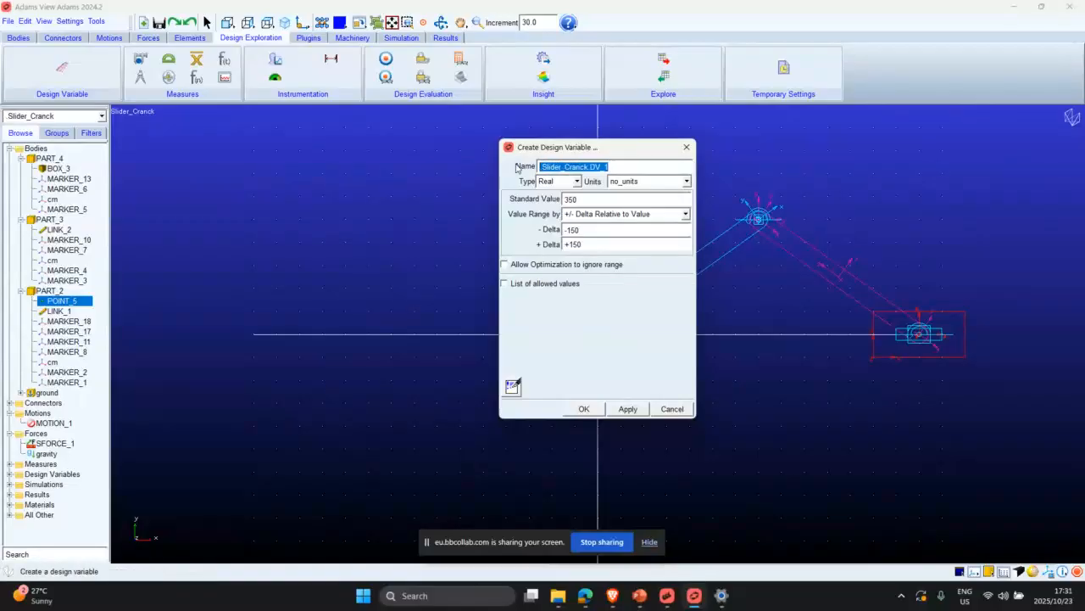
key("Left")
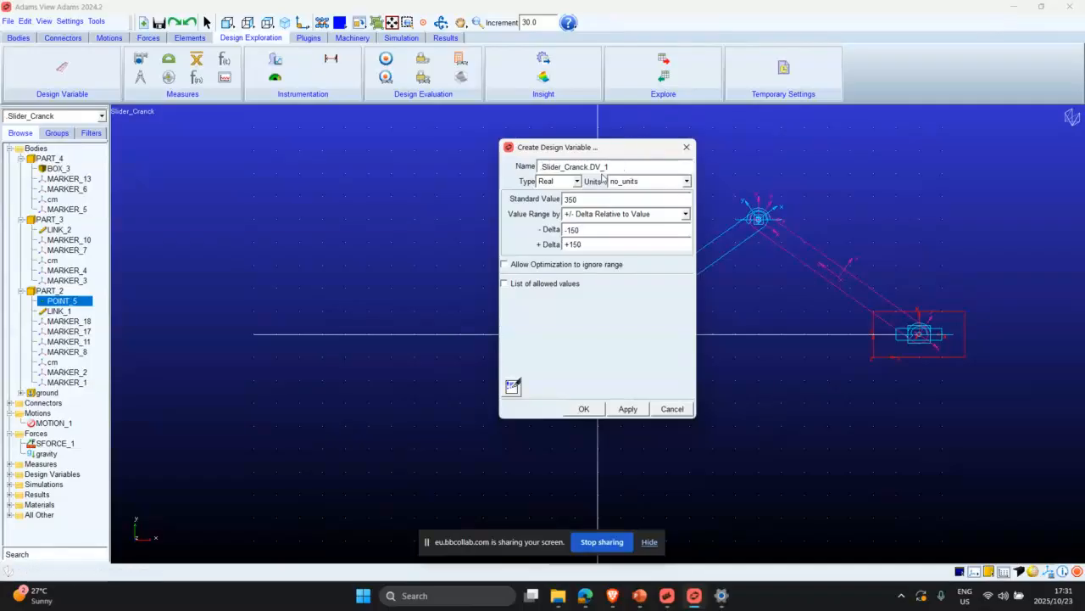
left_click(441, 193)
type("DV_")
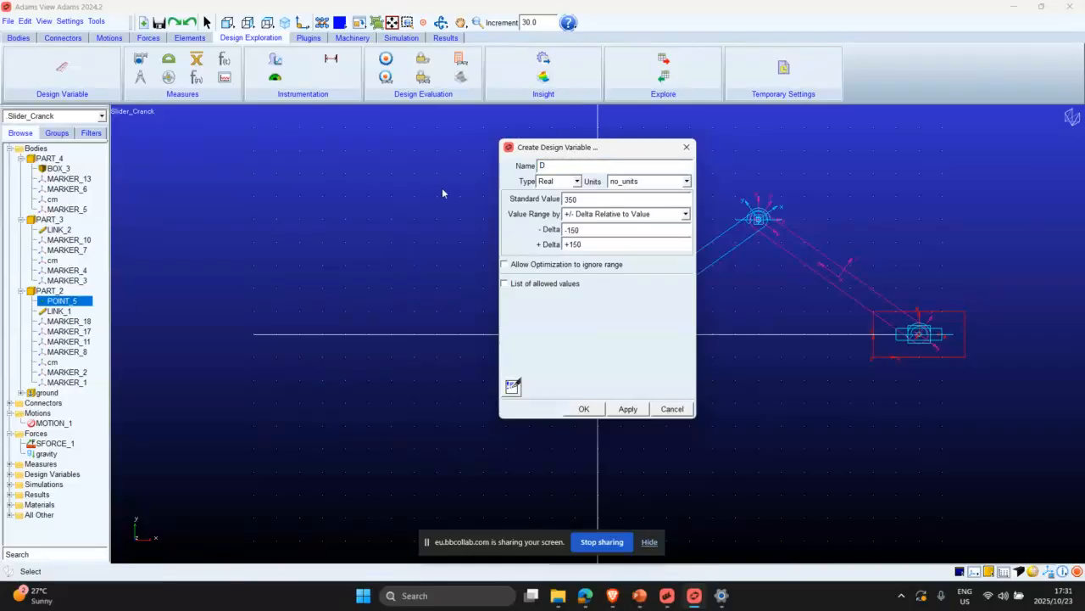
type("X")
left_click(627, 407)
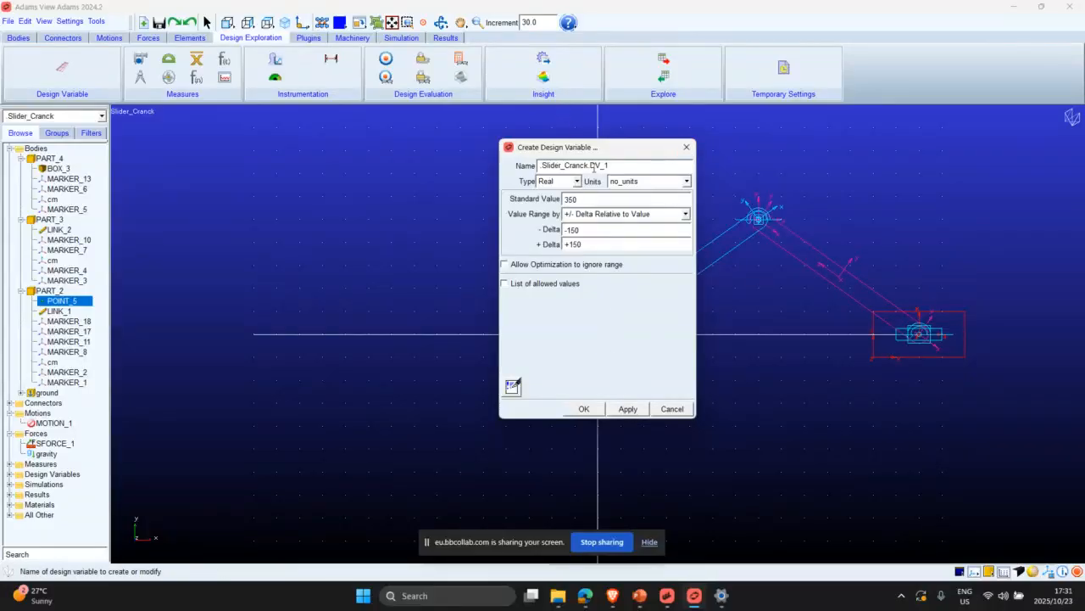
left_click(686, 147)
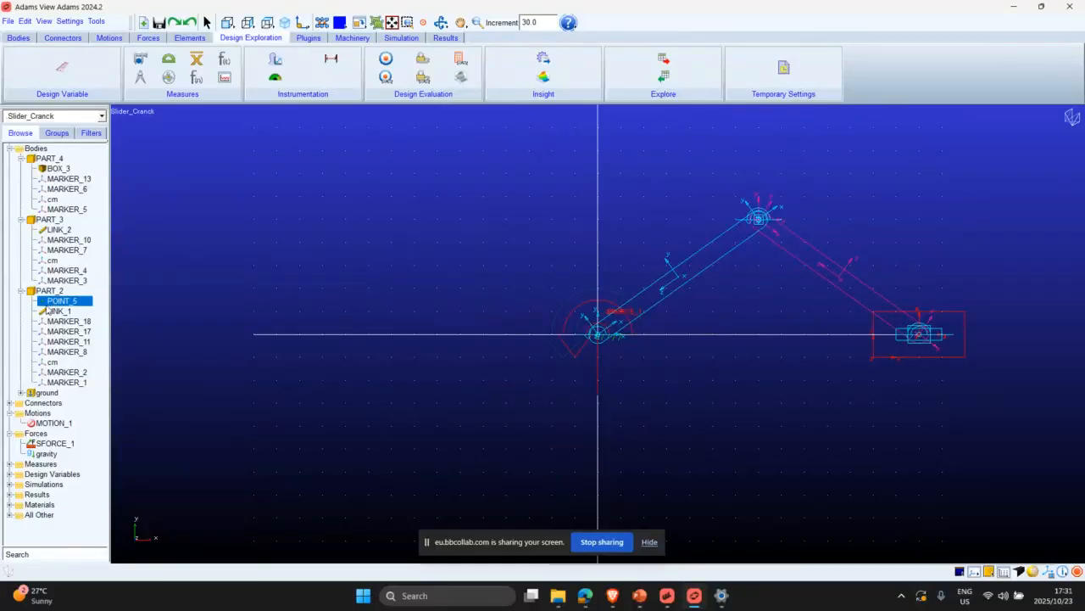
Parametrize the X location of POINT_5 by referencing the design variable DV_X, apply the change and close the points table.
double_click(58, 302)
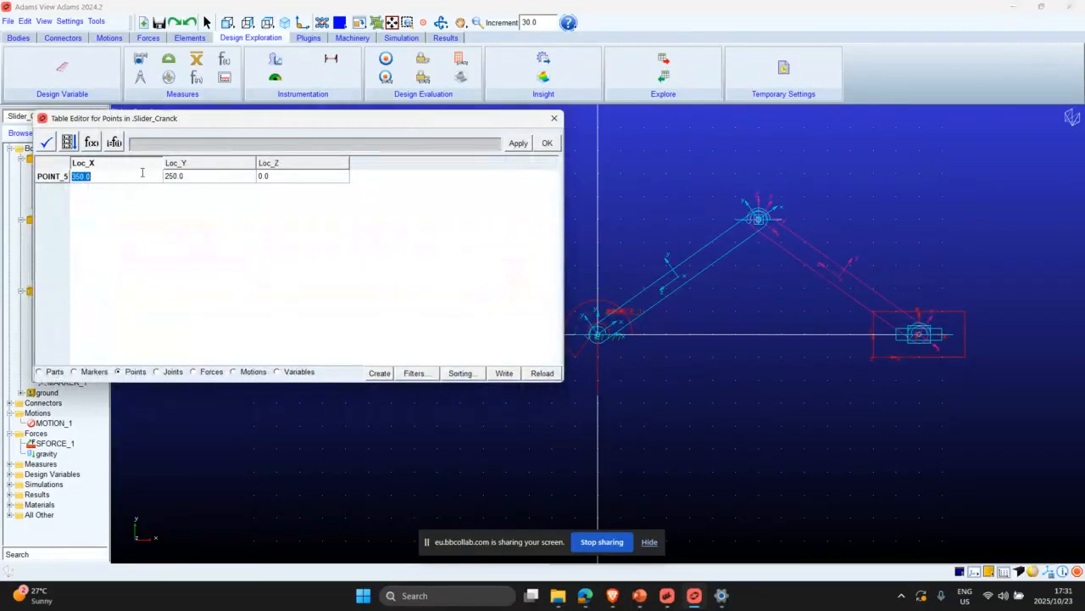
right_click(163, 151)
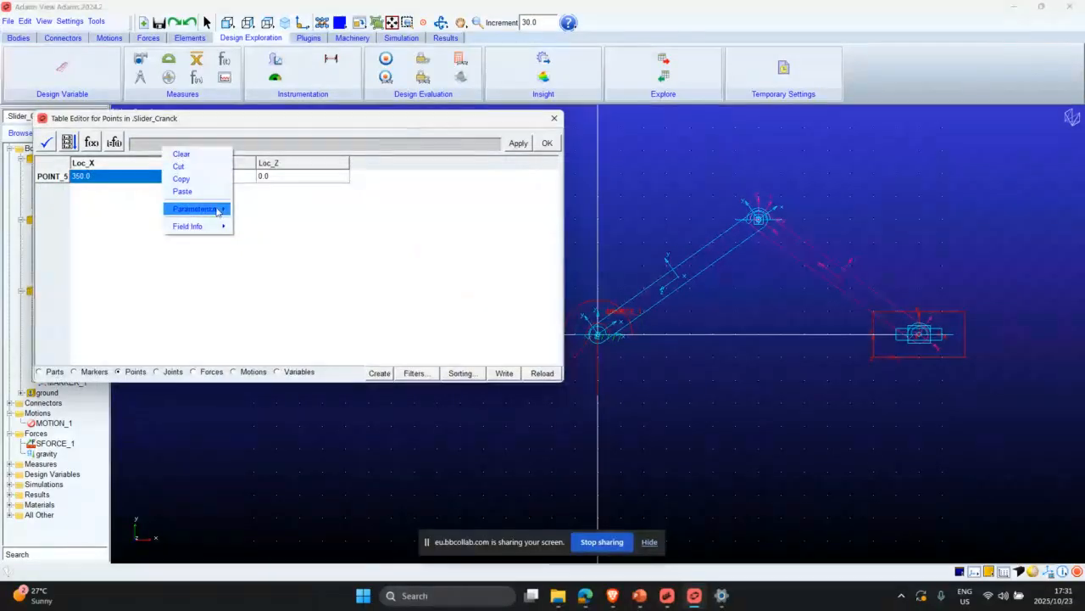
mouse_move(208, 208)
left_click(273, 223)
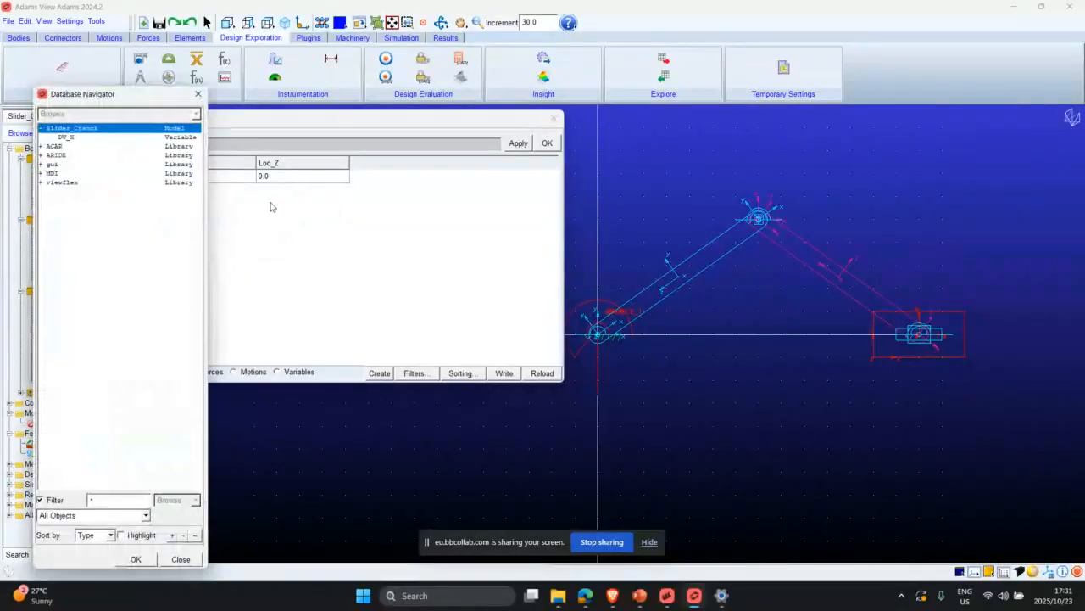
left_click(68, 137)
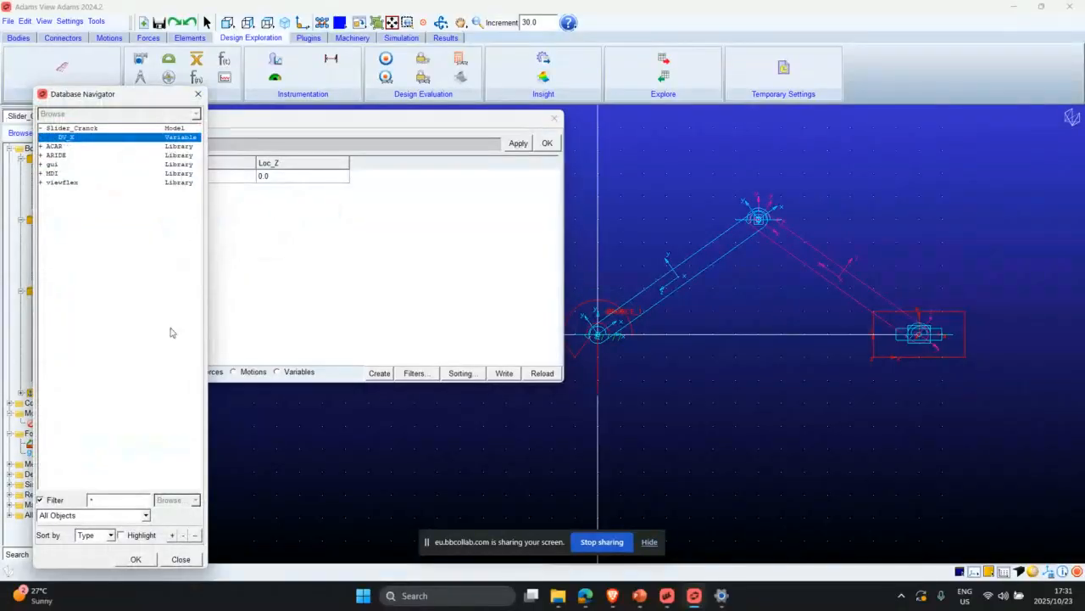
left_click(135, 559)
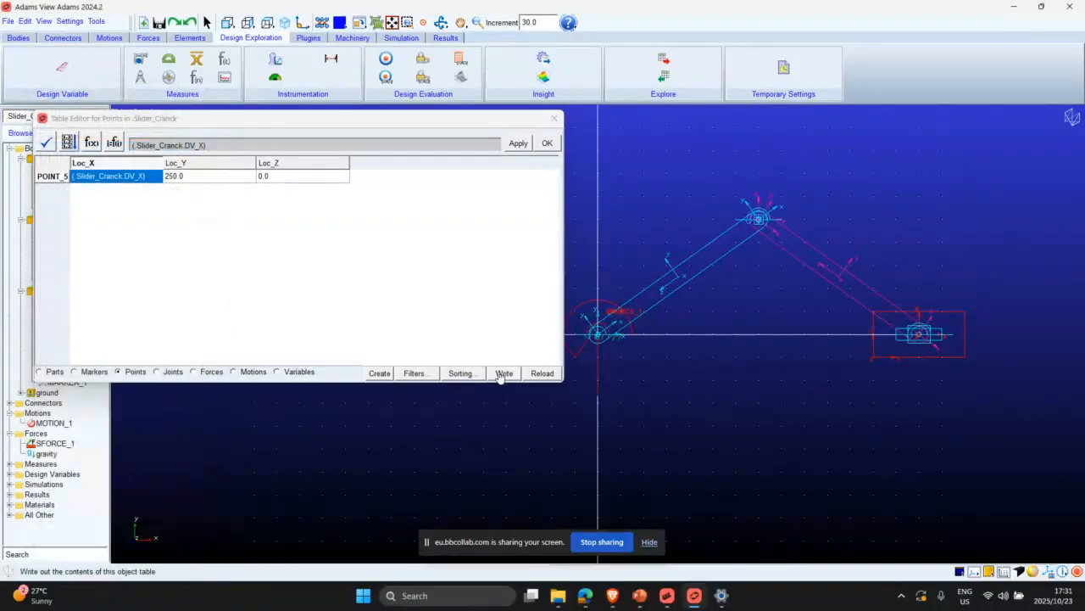
left_click(521, 142)
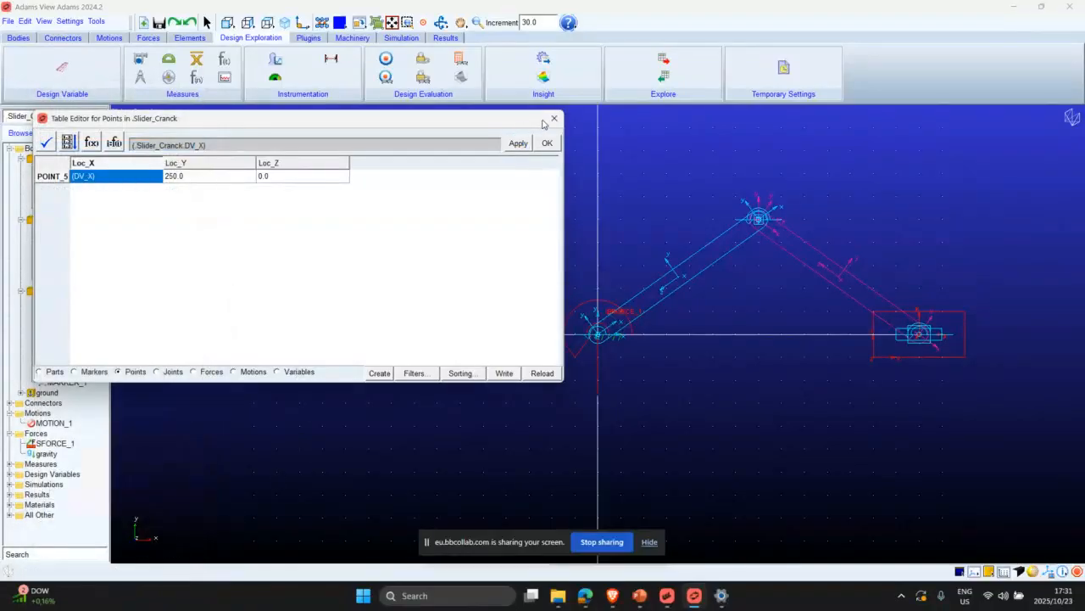
left_click(553, 119)
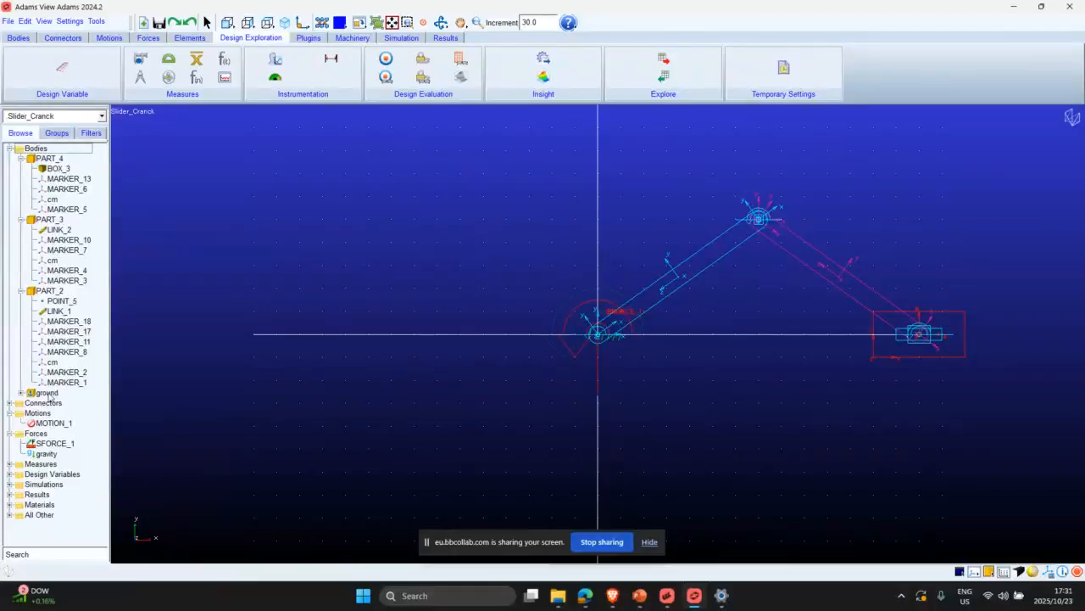
Set the standard value of design variable DV_X to 250 and apply it.
left_click(10, 475)
double_click(43, 484)
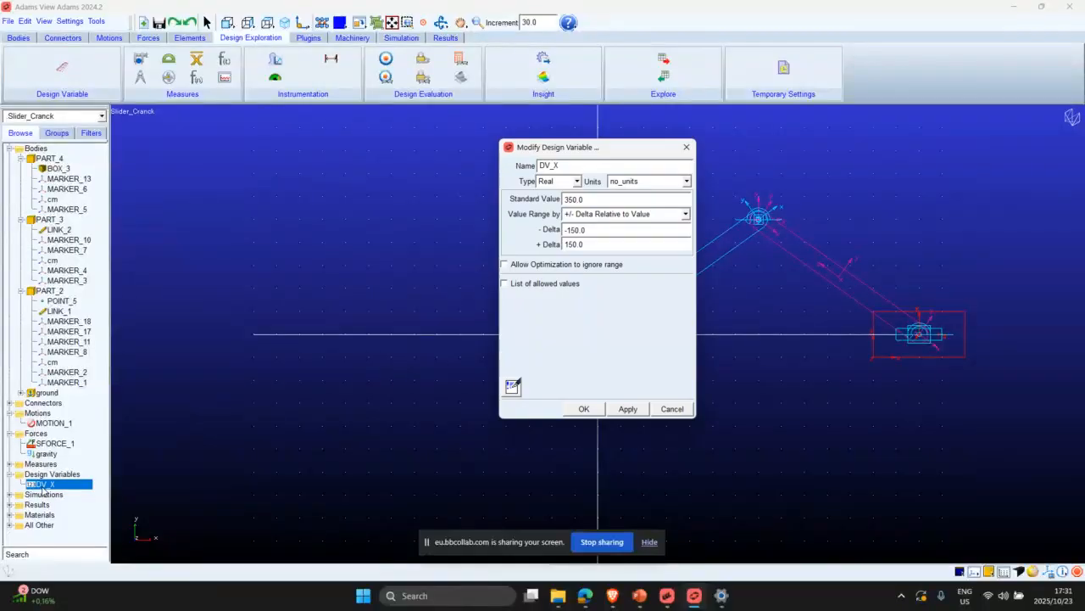
left_click_drag(629, 154, 363, 173)
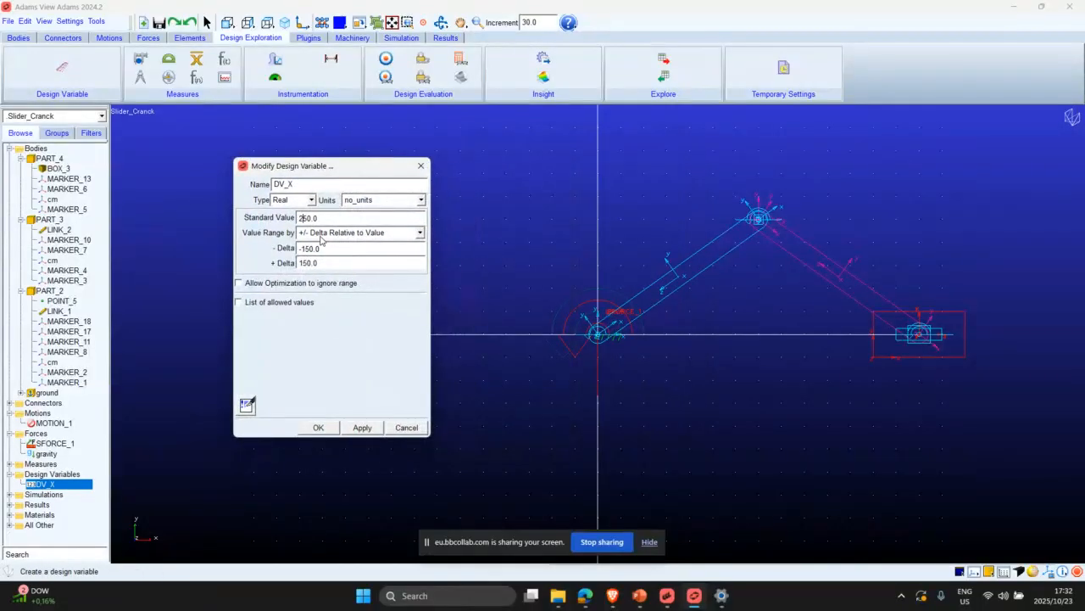
left_click(362, 429)
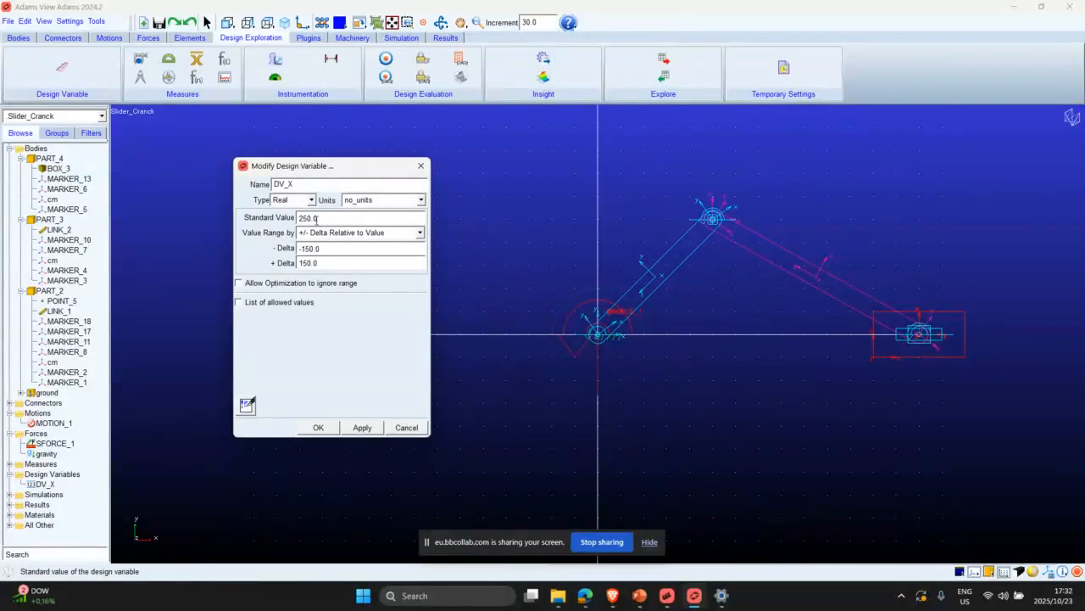
Set the standard value of DV_X to 150 and apply it.
left_click(301, 218)
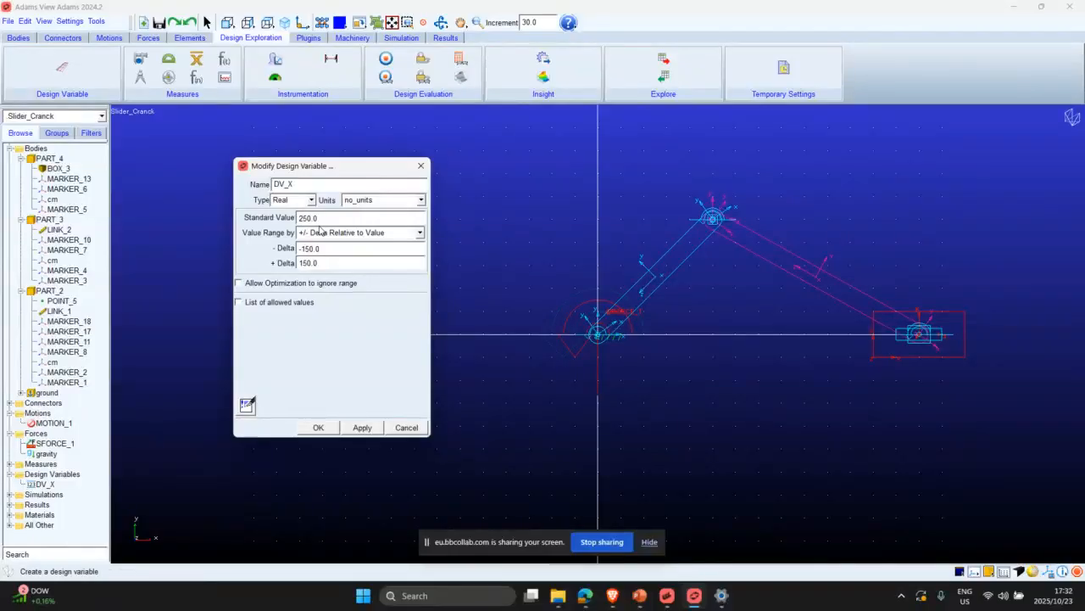
key("BackSpace")
type("1")
left_click(363, 428)
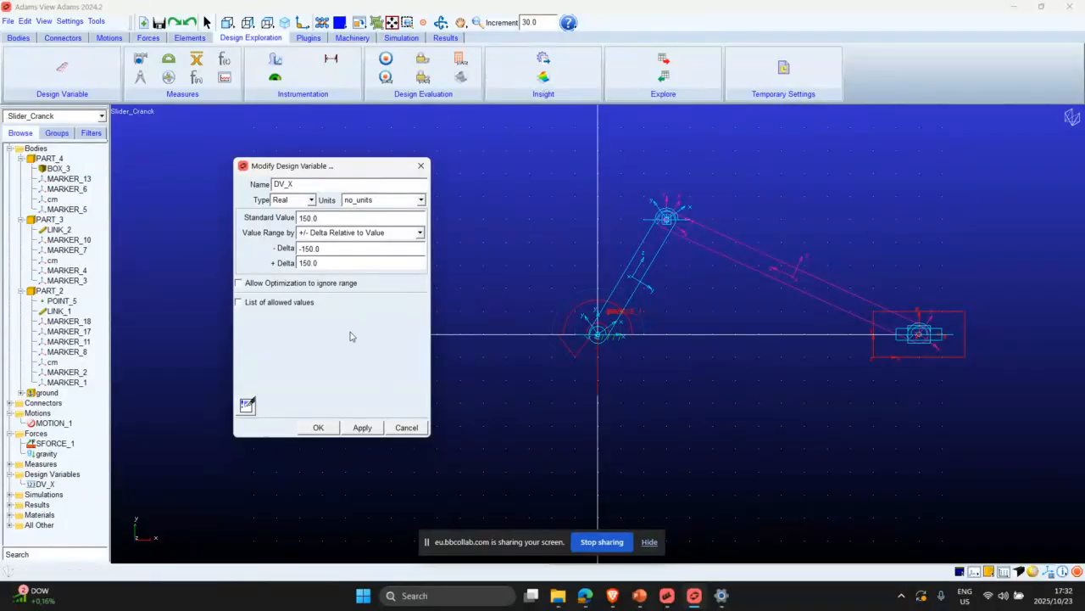
Set the minus delta of DV_X to -350 and close the design variable dialog.
left_click_drag(350, 167, 371, 195)
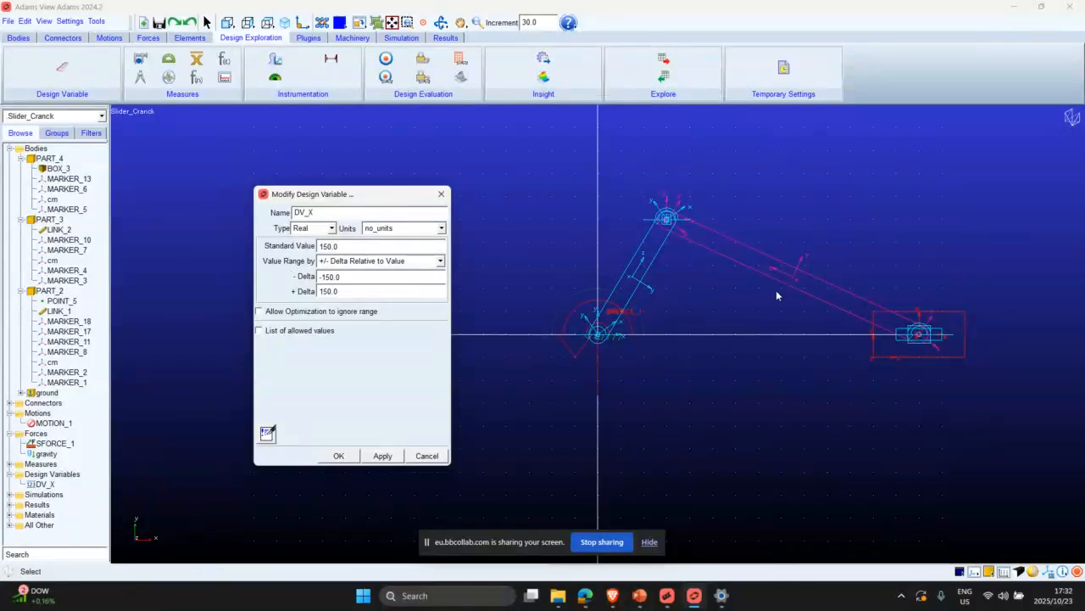
left_click(321, 277)
type("-3")
left_click(441, 195)
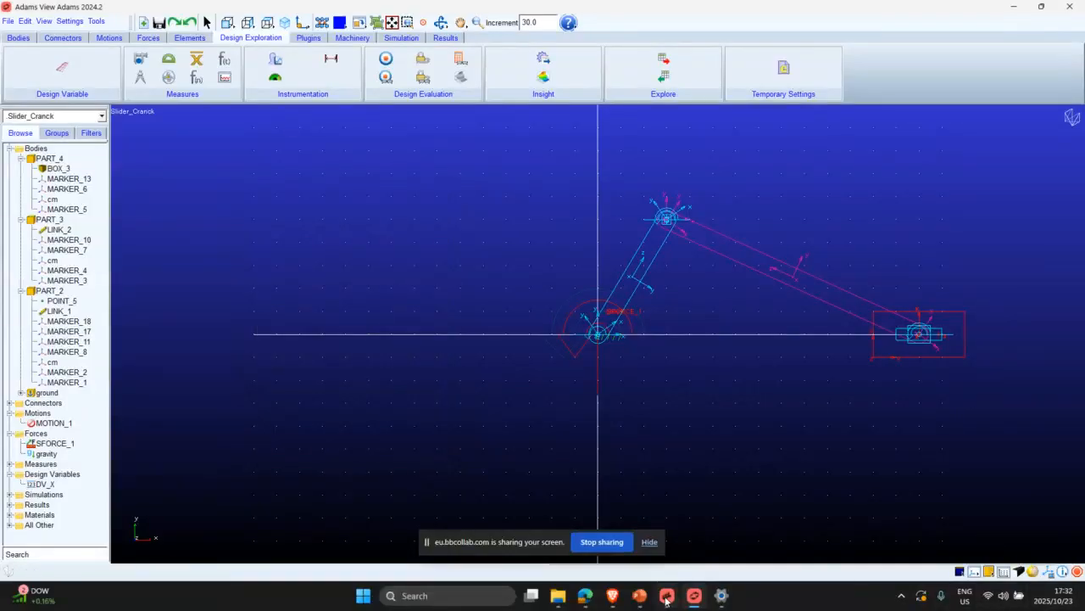
Switch to PowerPoint and present the Design Variable slides up to the double pendulum Demo slide.
left_click(640, 595)
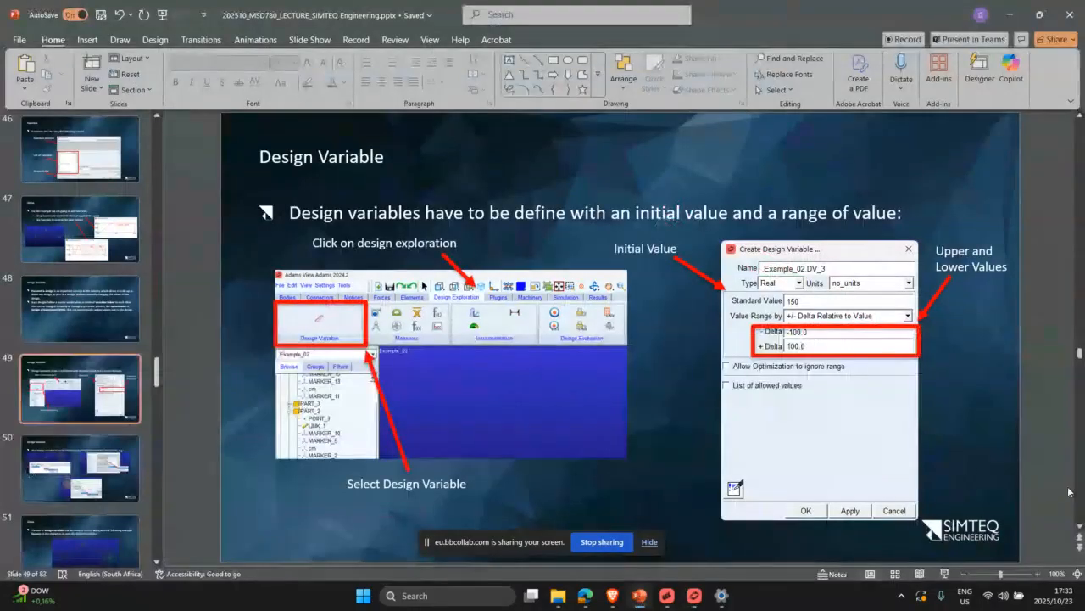
left_click(943, 574)
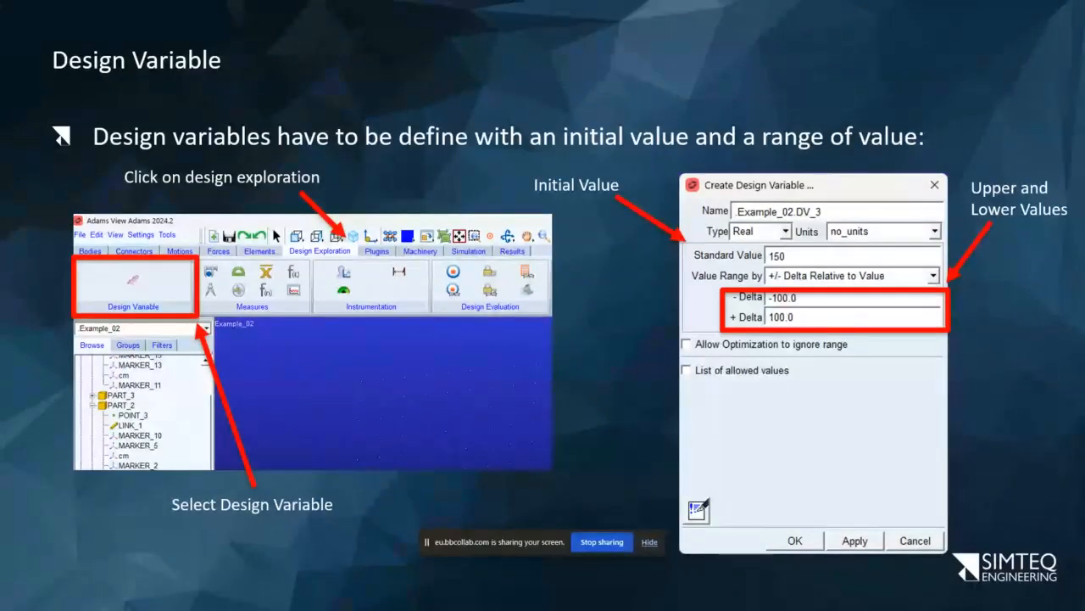
key("Right")
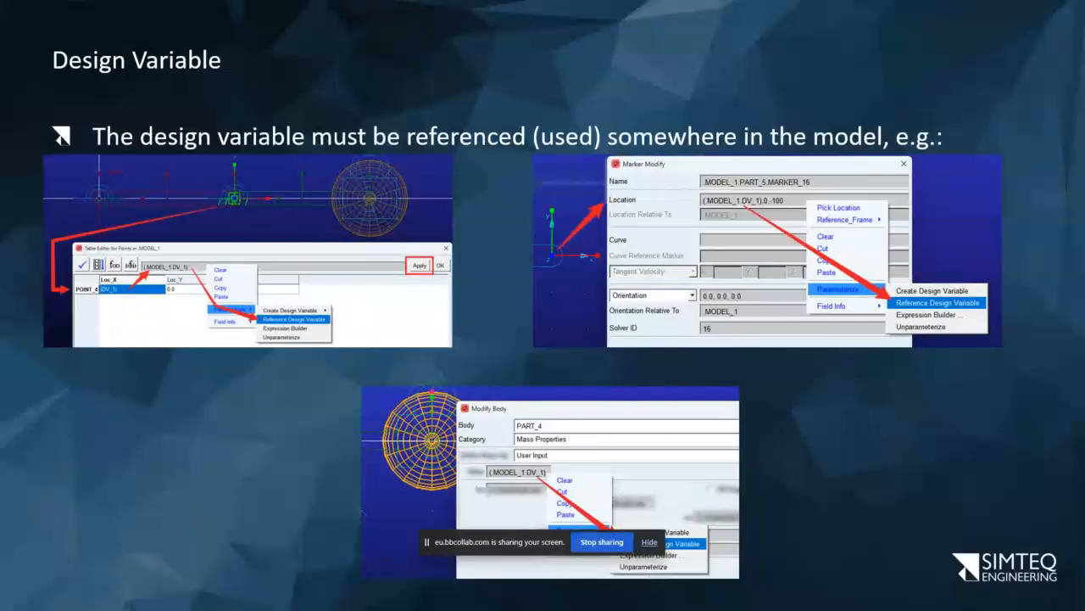
key("Right")
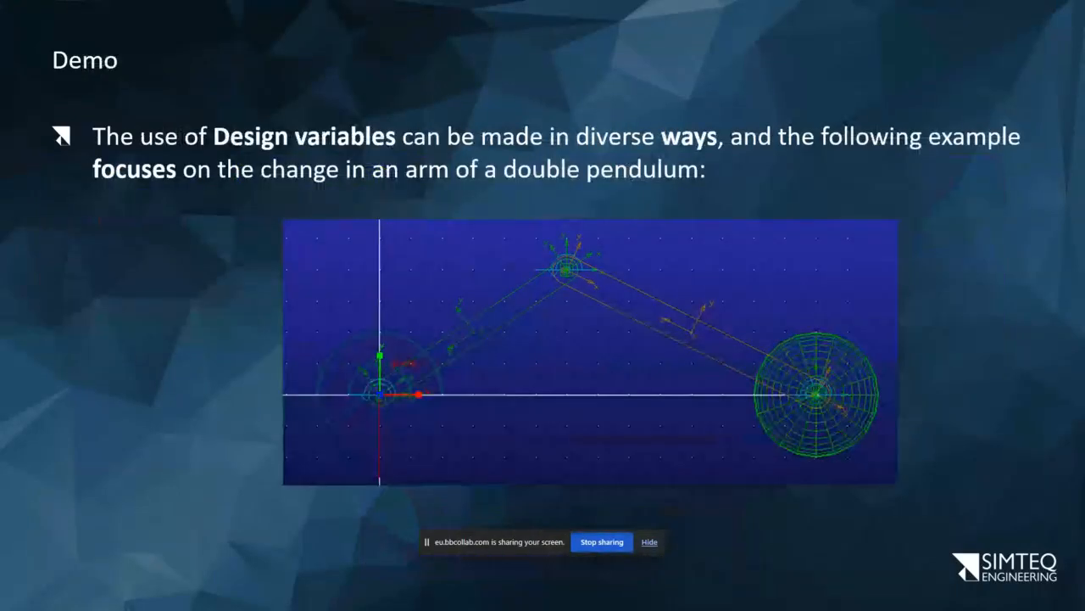
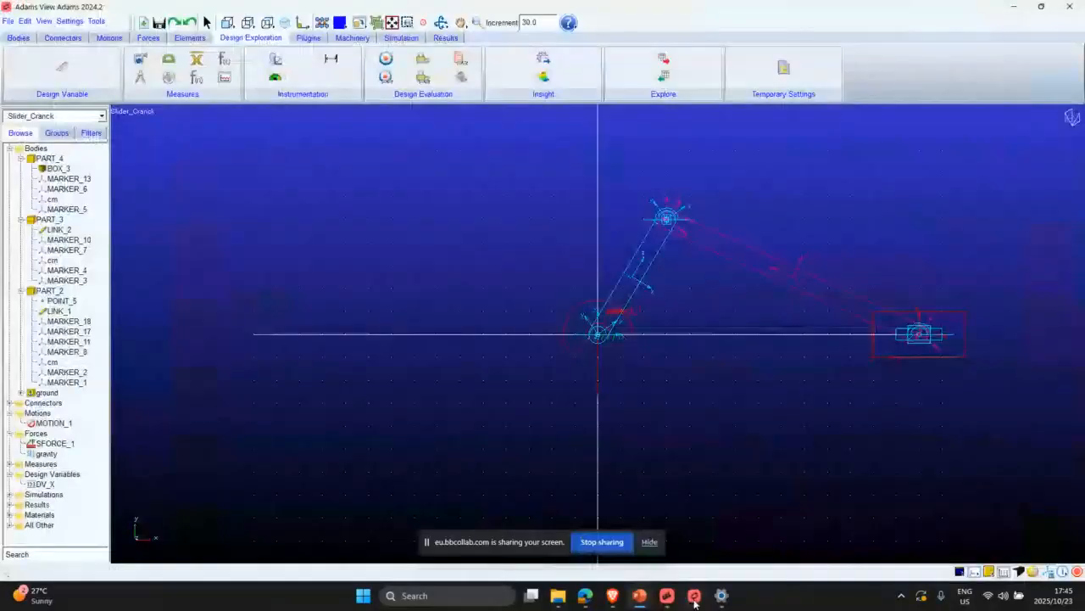
Switch back to Adams View and check the X location reference of POINT_5 in the points table.
left_click(694, 597)
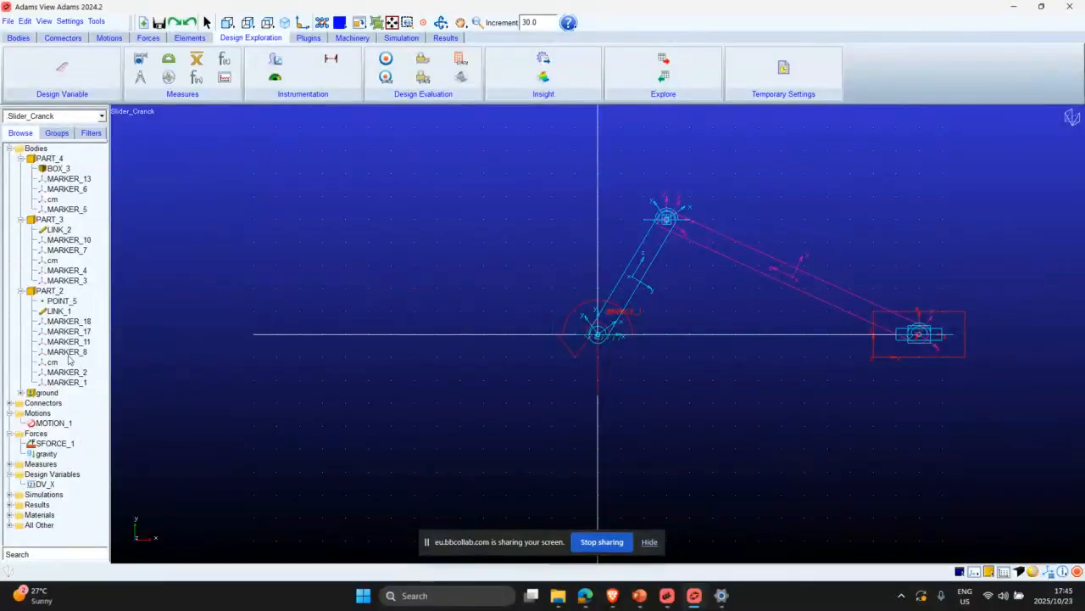
left_click(59, 301)
double_click(59, 301)
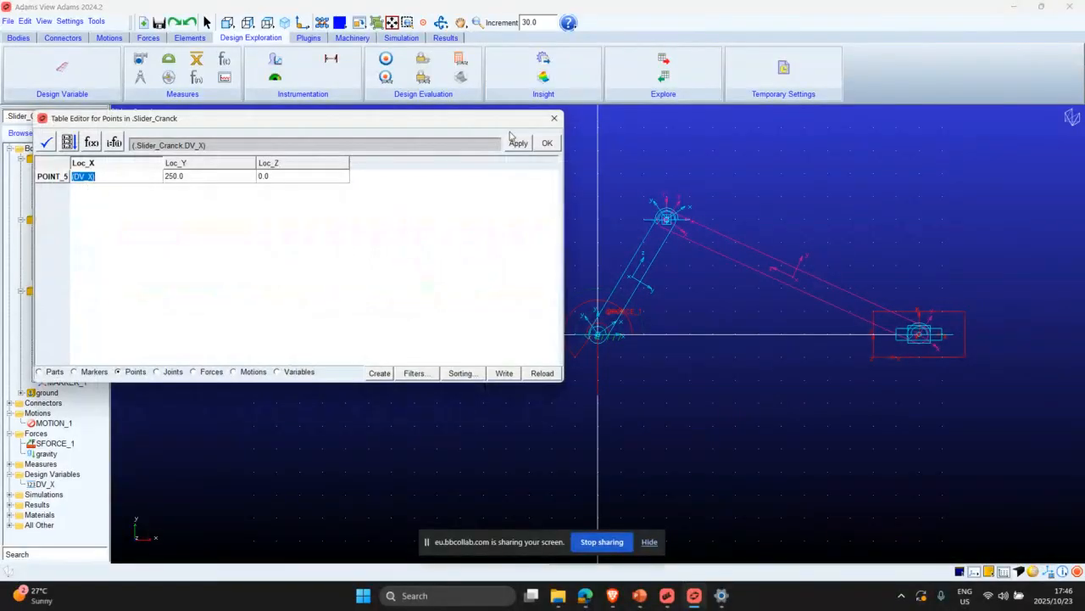
left_click(554, 118)
Set the standard value of DV_X to 350, apply it and close the dialog.
left_click(42, 483)
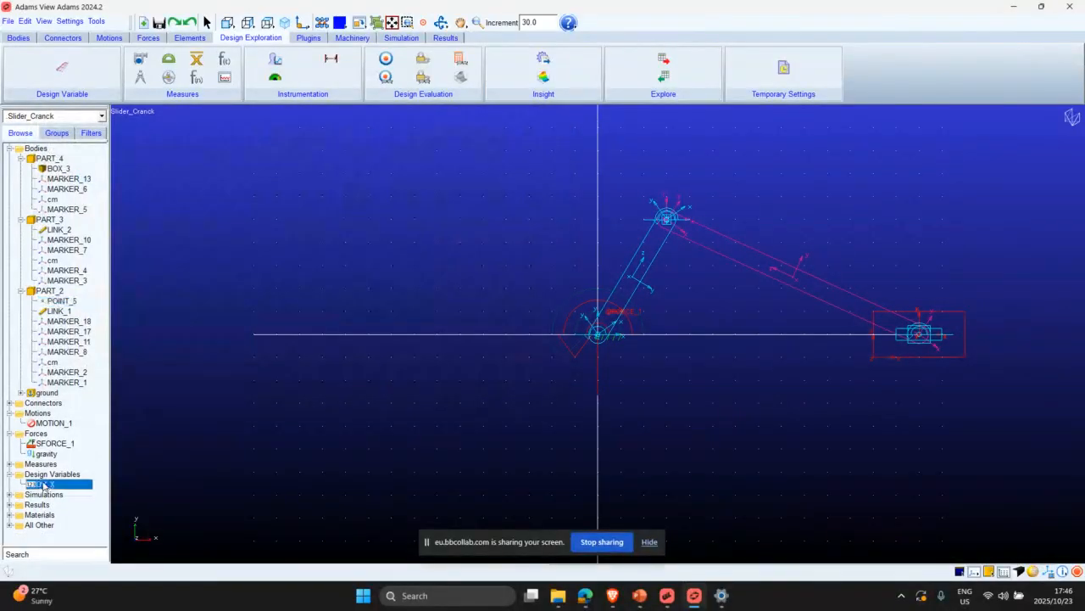
double_click(43, 483)
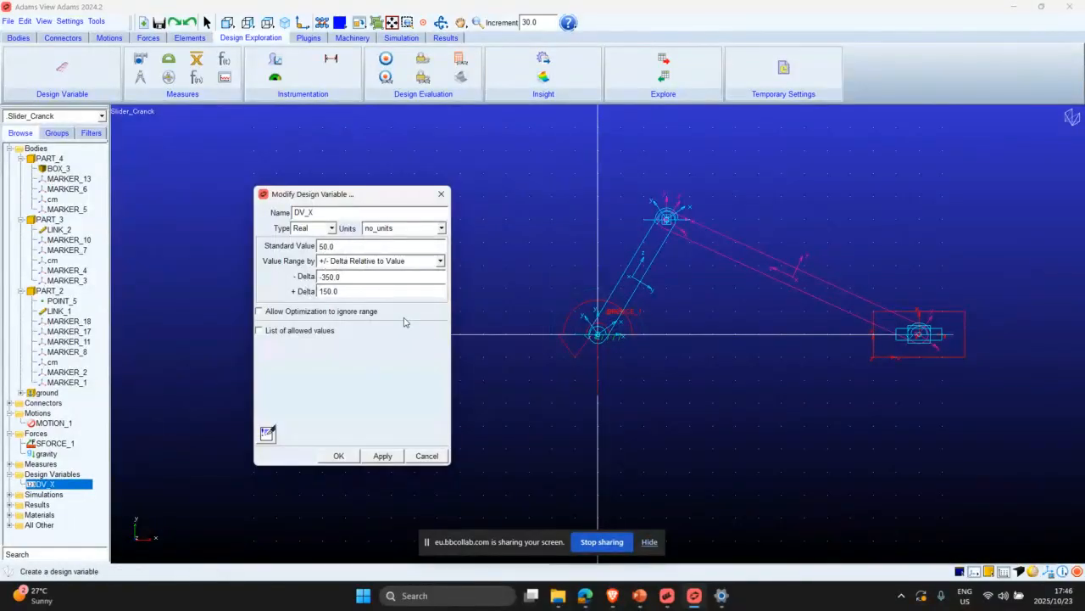
left_click(382, 456)
left_click(441, 194)
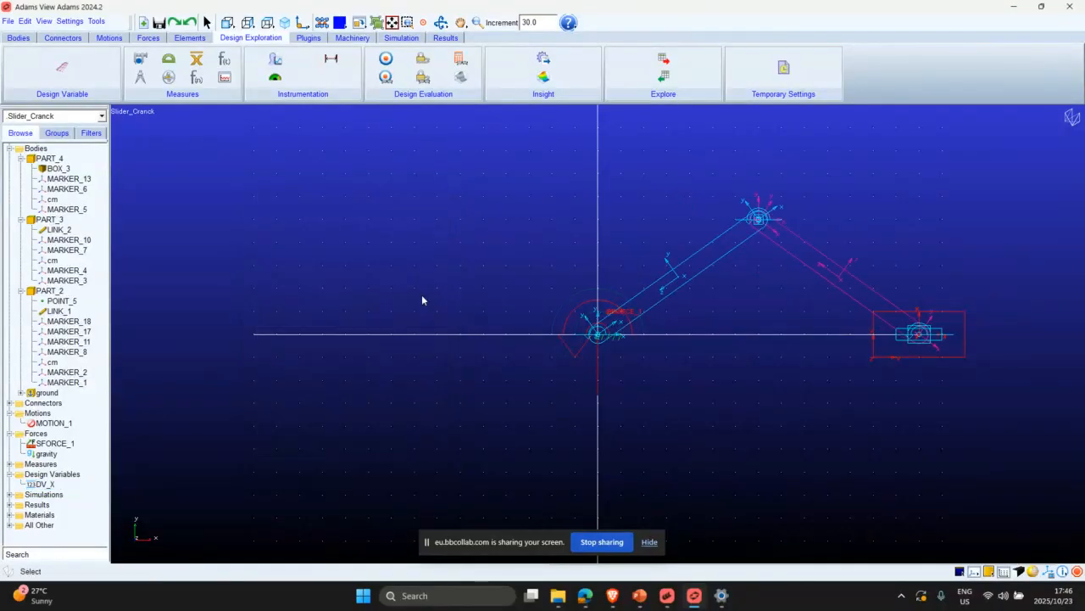
Delete the slider block PART_4 together with its dependent objects.
right_click(901, 360)
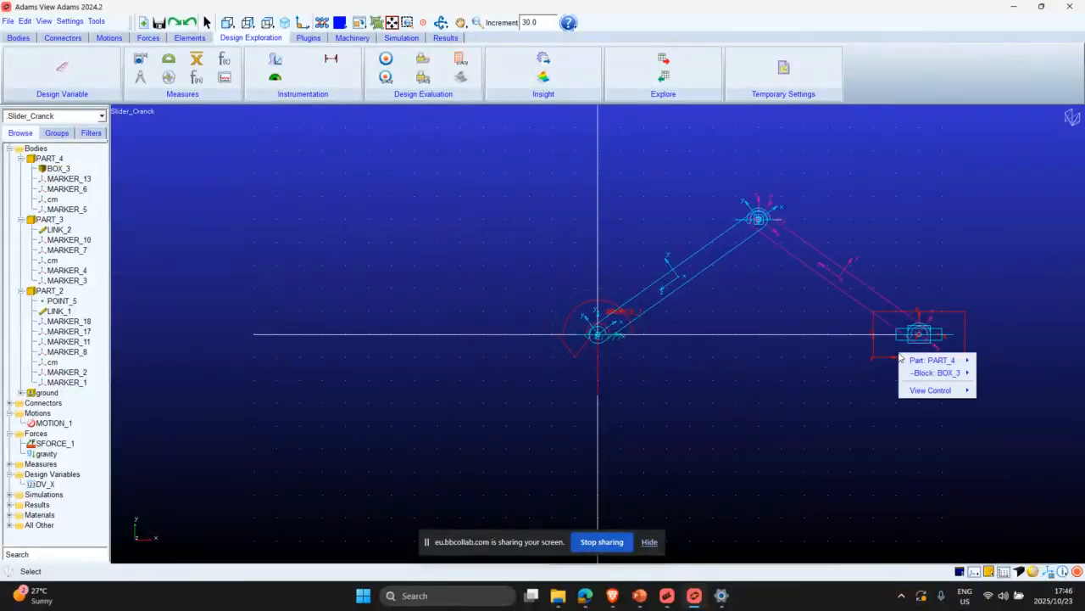
mouse_move(933, 360)
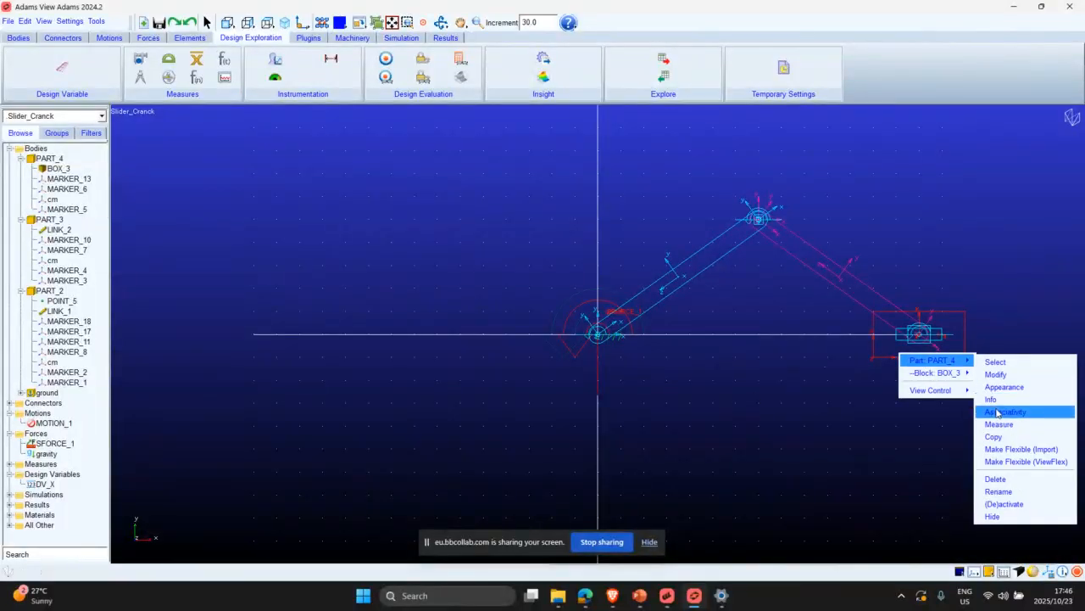
left_click(997, 479)
left_click(422, 303)
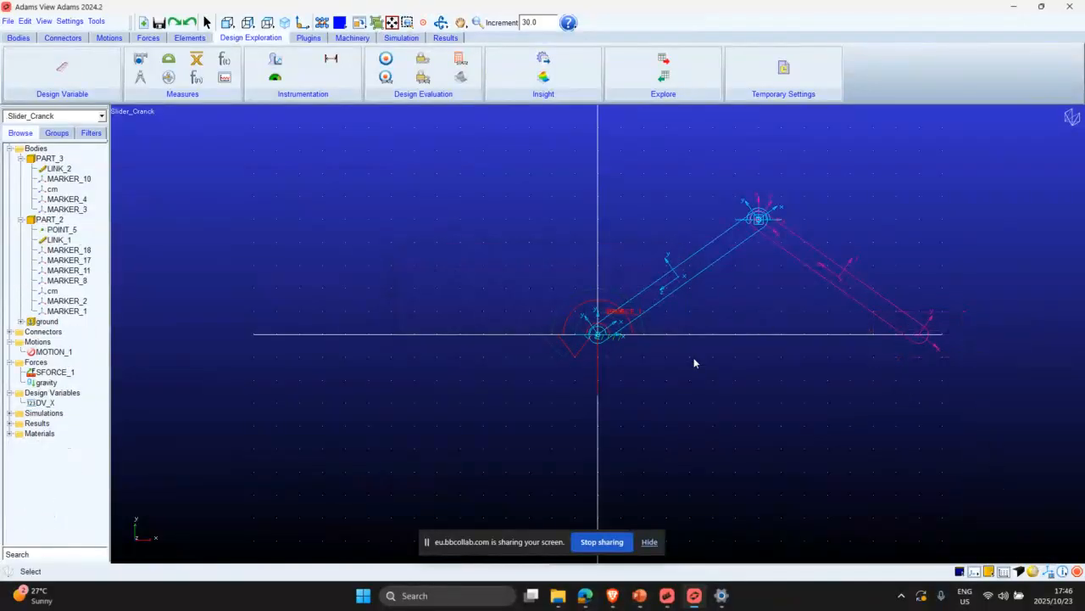
left_click(18, 37)
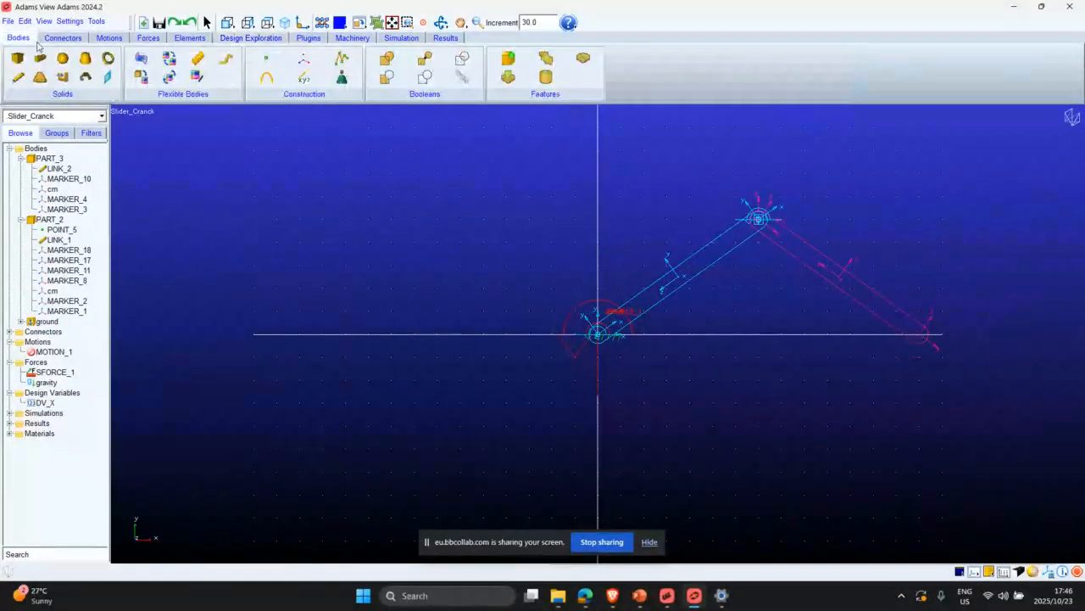
left_click(62, 58)
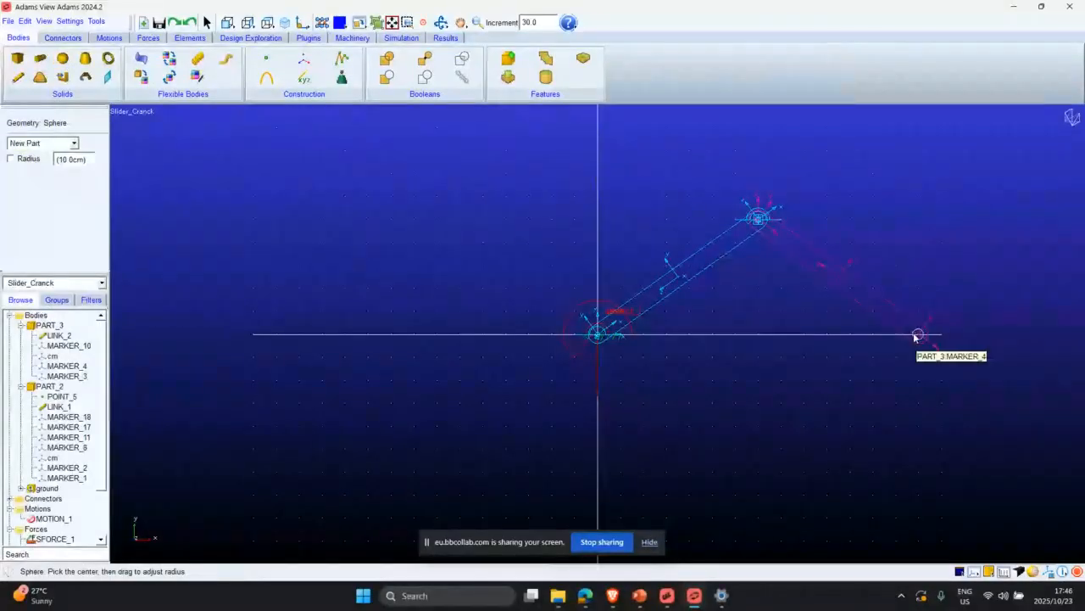
left_click_drag(918, 334, 955, 319)
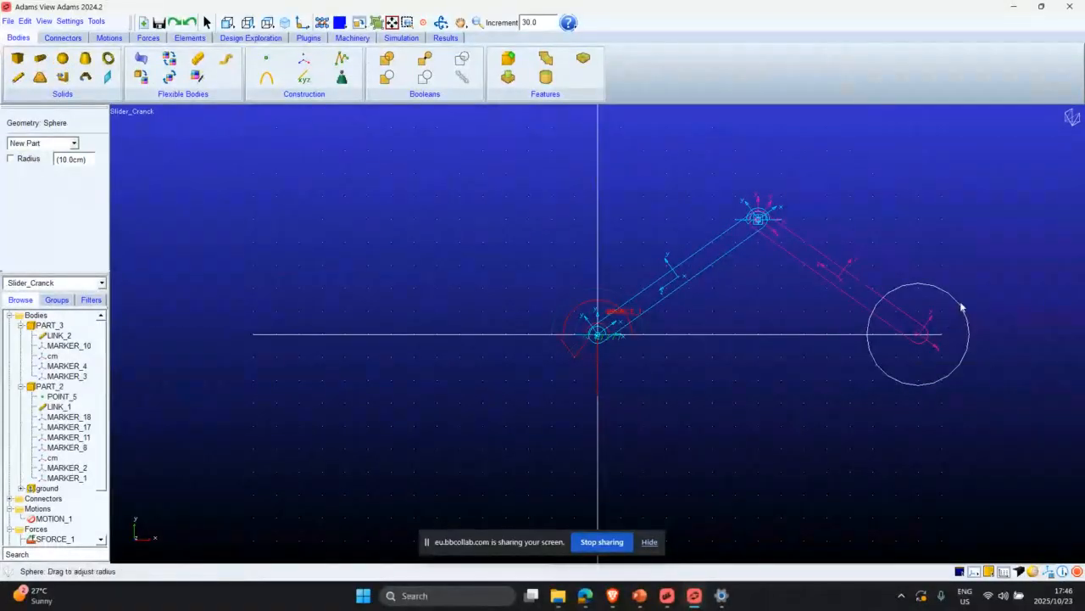
key("Escape")
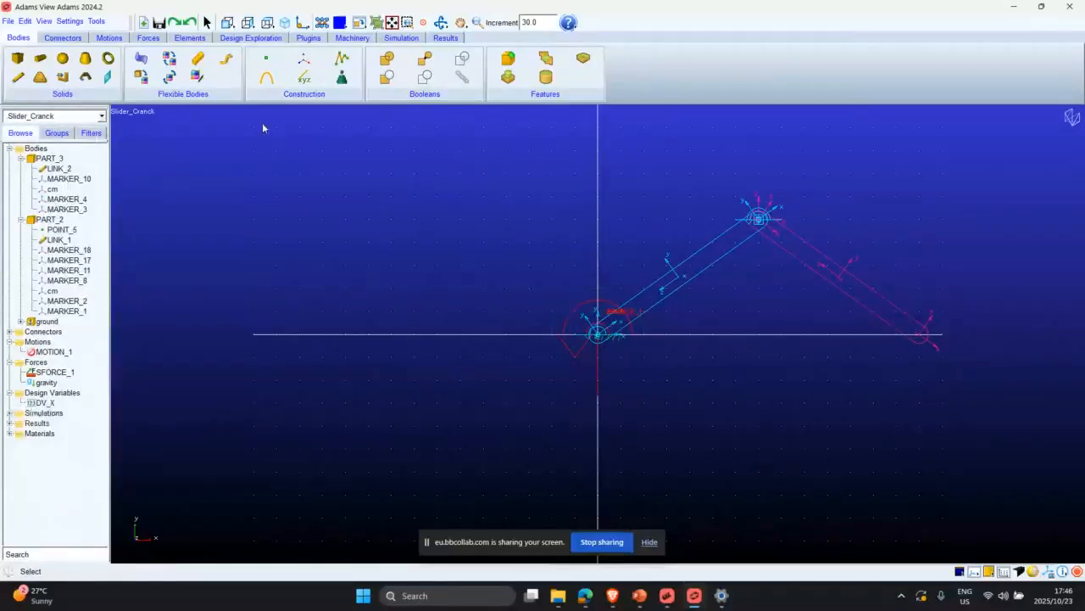
Create a sphere of radius 10 cm as a new part centred on MARKER_4 at the free end of PART_3.
left_click(61, 57)
left_click(11, 159)
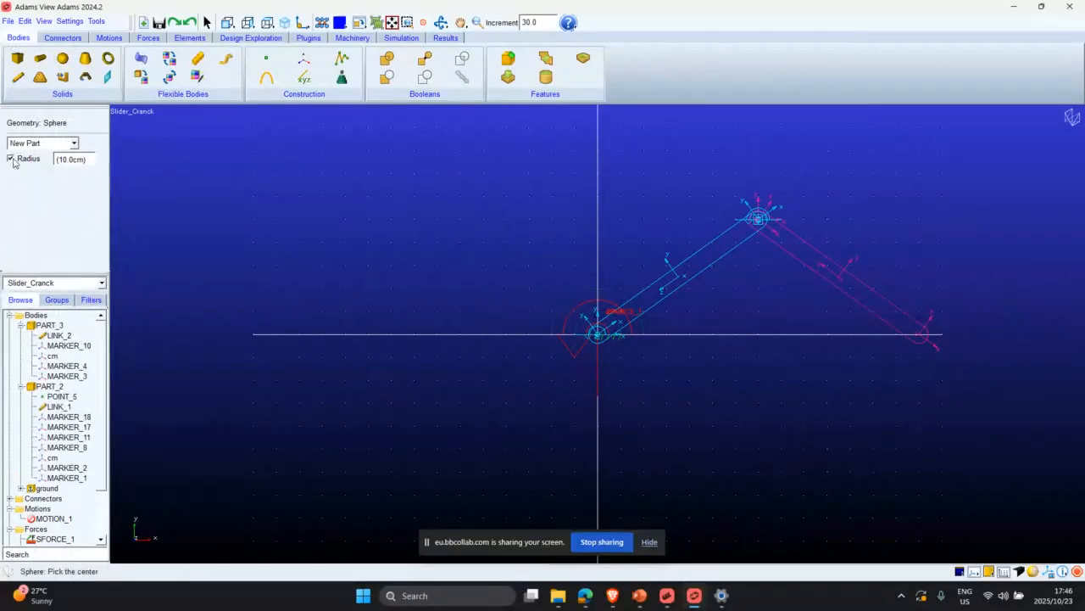
left_click(918, 336)
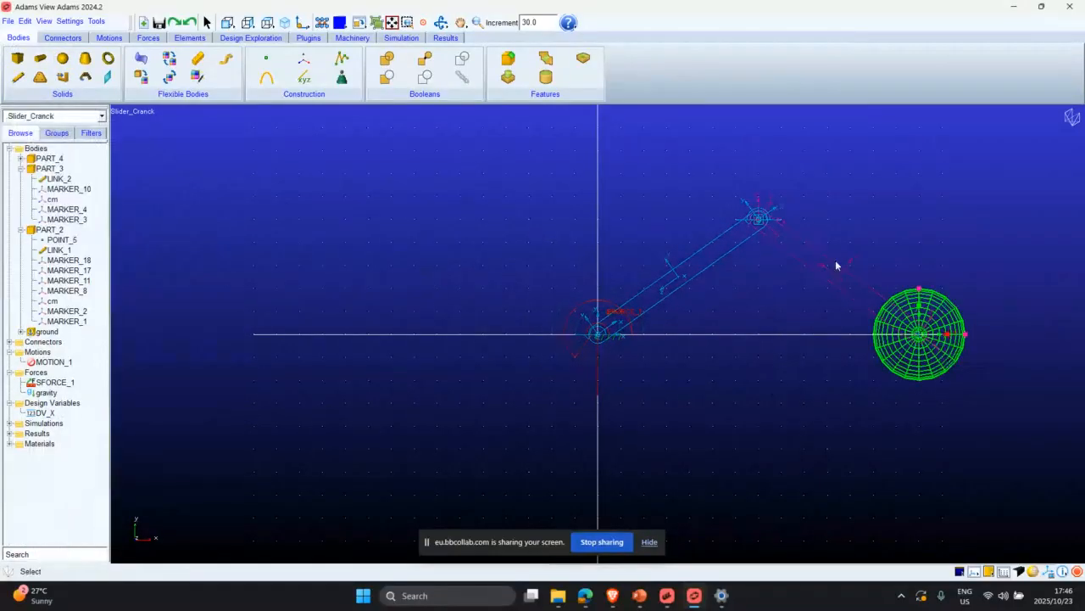
Add a revolute joint normal to the grid between PART_3 and the sphere, located at MARKER_4.
left_click(62, 38)
left_click(40, 57)
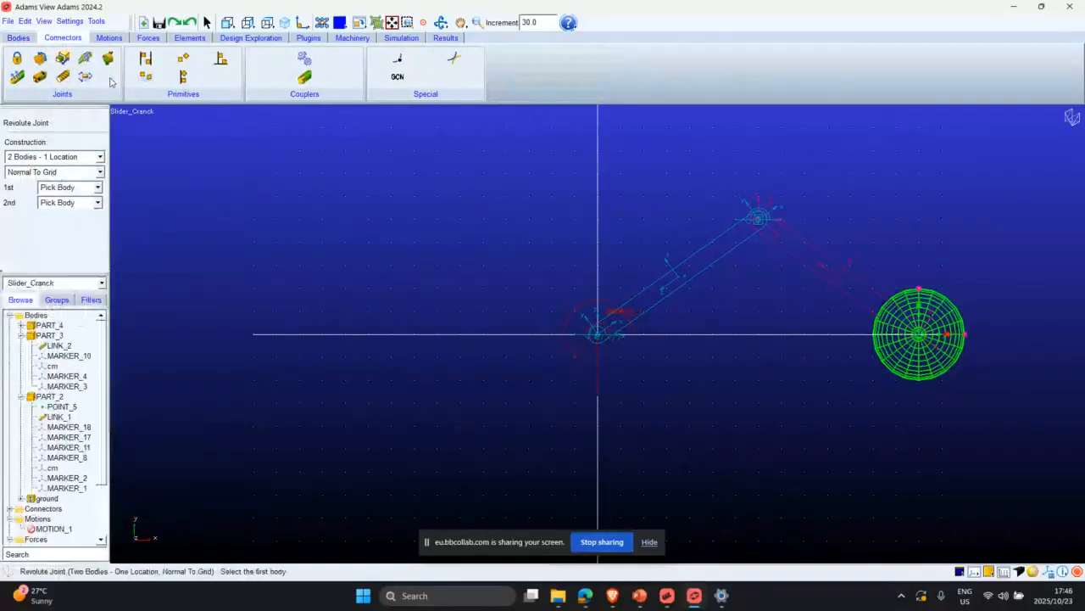
left_click(848, 287)
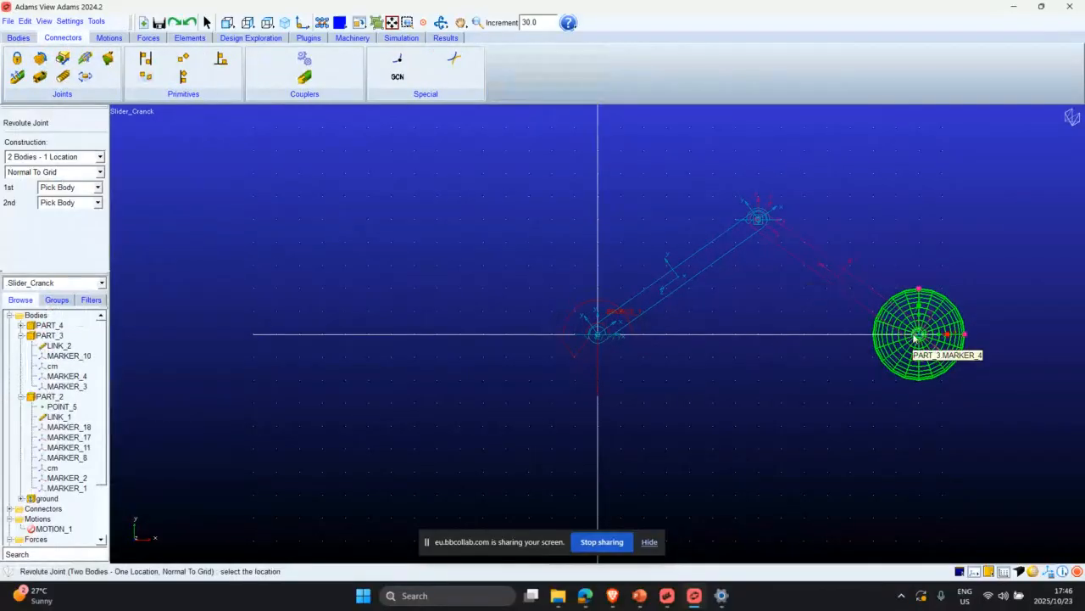
left_click(939, 351)
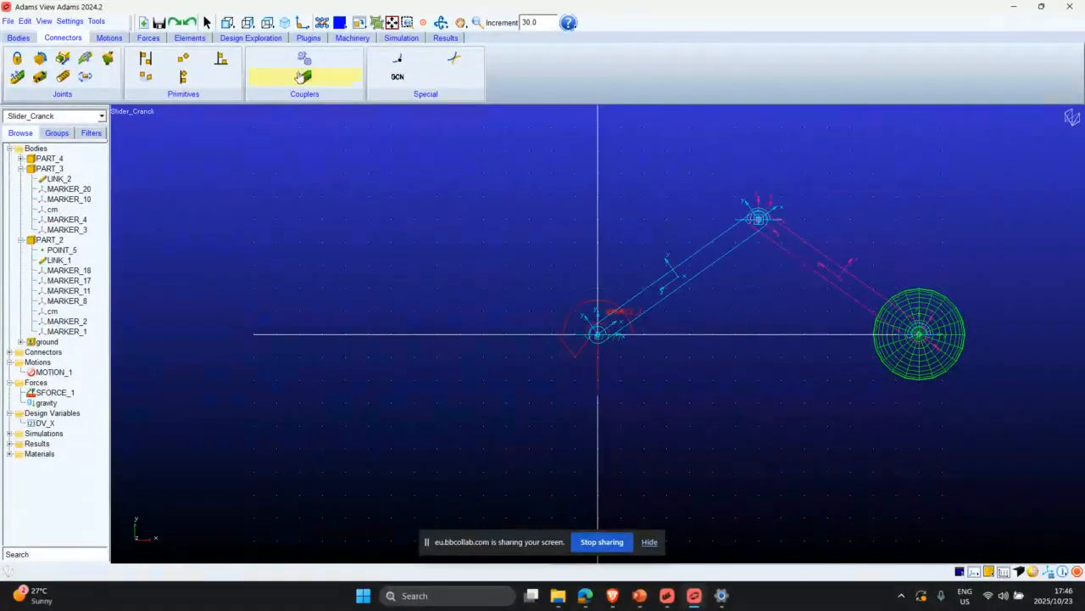
Run an interactive simulation with end time 2.0 and 200 steps, reset the model and close the simulation controls.
left_click(401, 38)
left_click(186, 60)
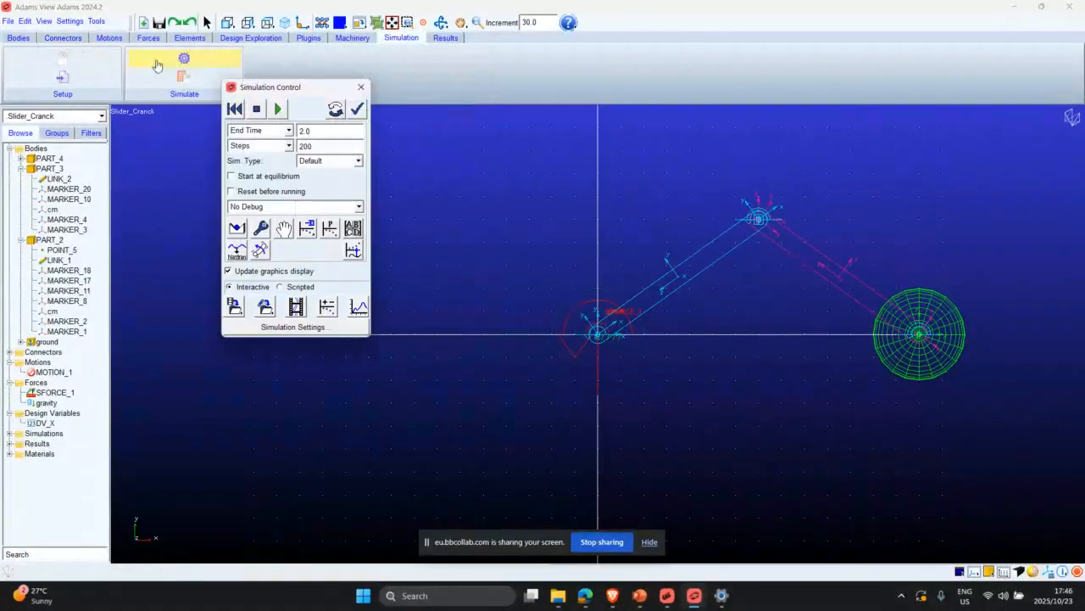
left_click(280, 109)
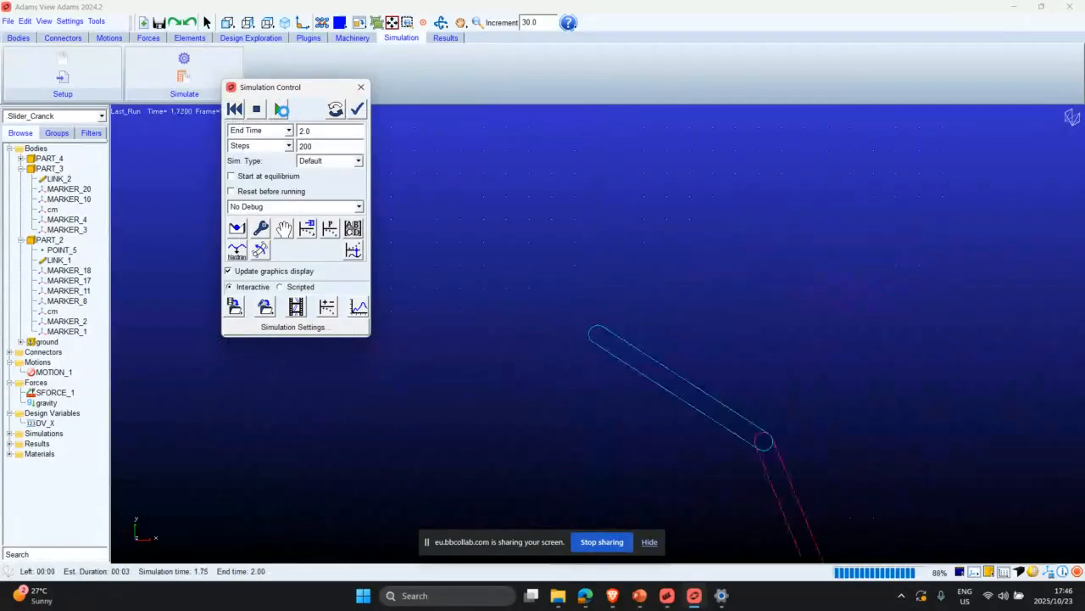
left_click(234, 109)
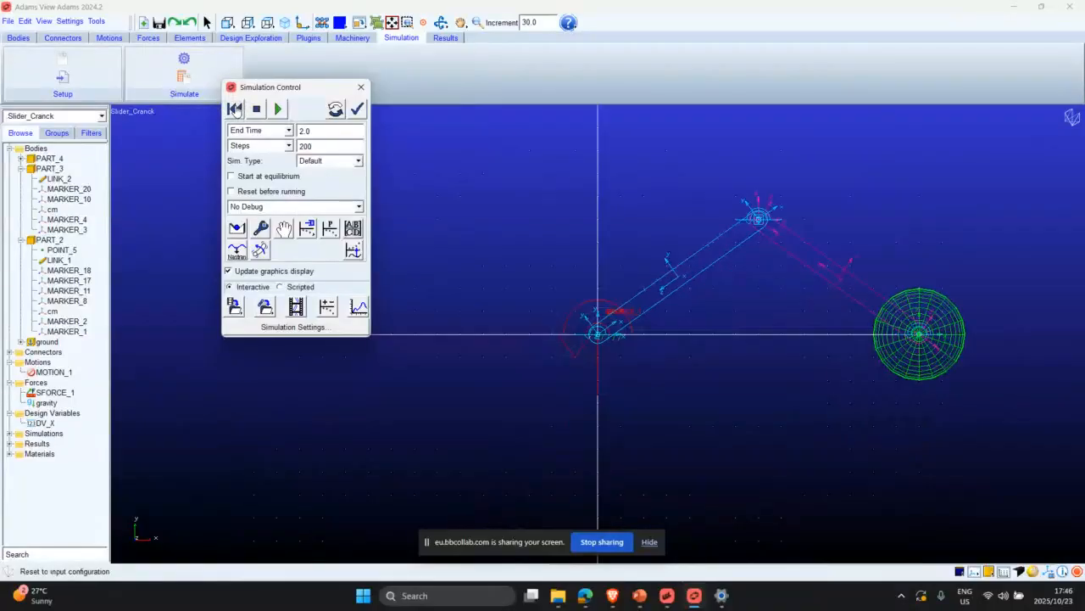
left_click(360, 87)
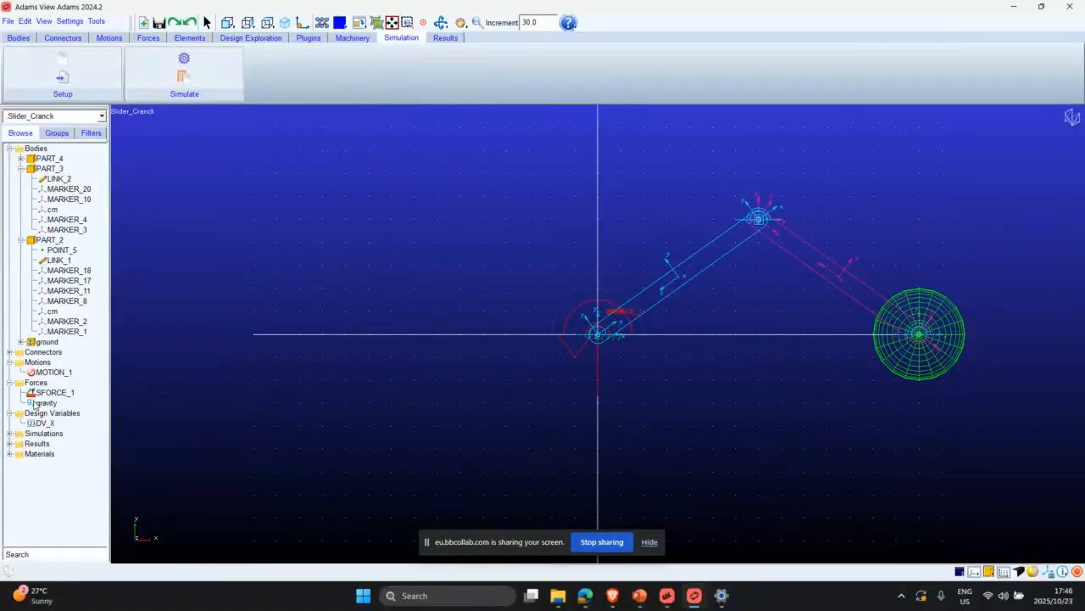
Deactivate the force SFORCE_1 together with its dependents.
right_click(66, 394)
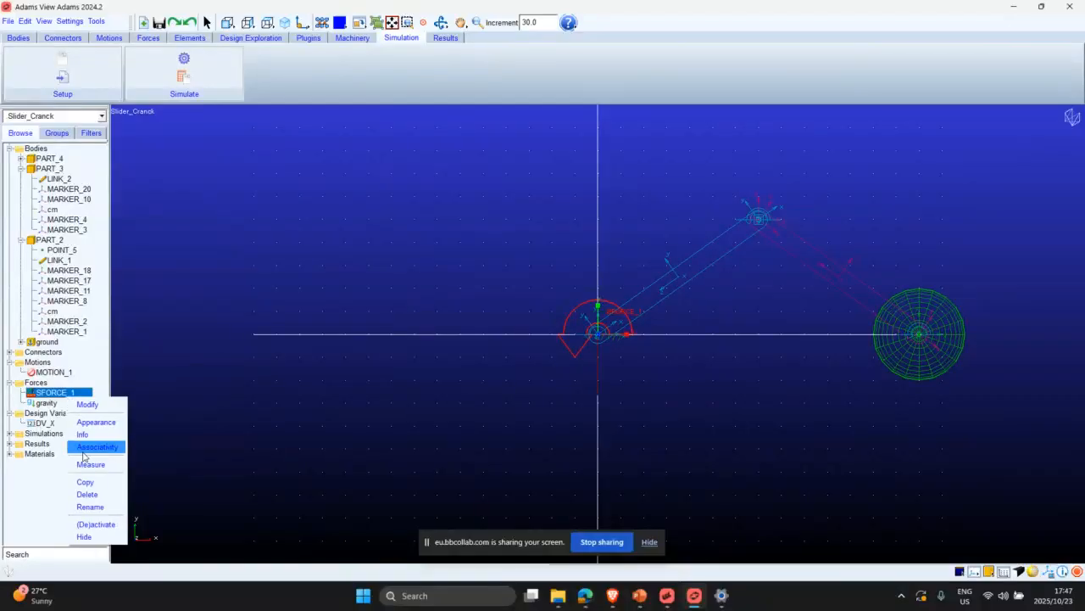
left_click(89, 525)
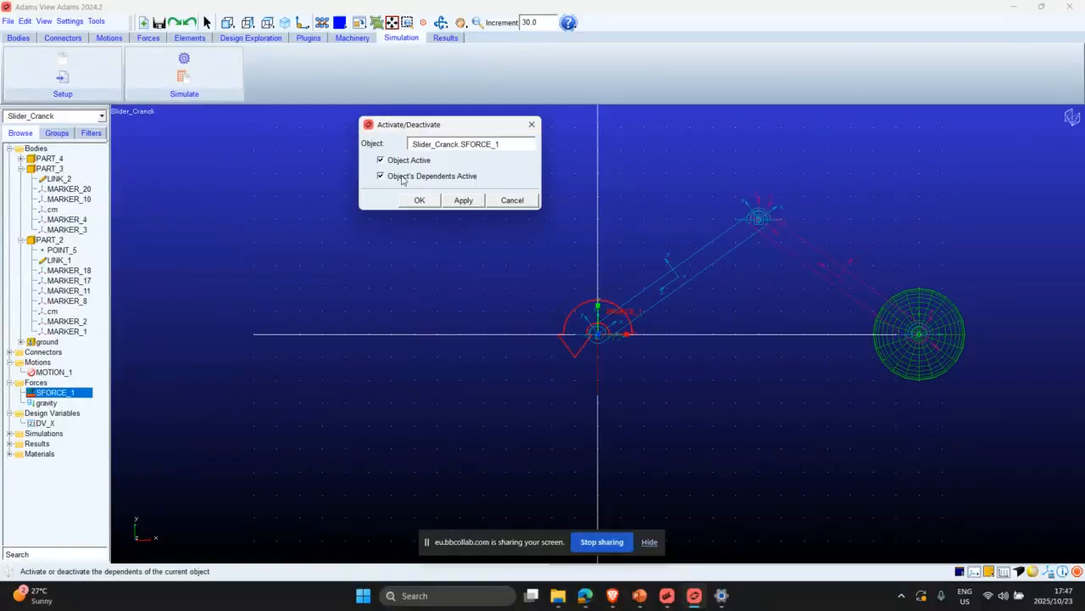
left_click(458, 201)
left_click(531, 123)
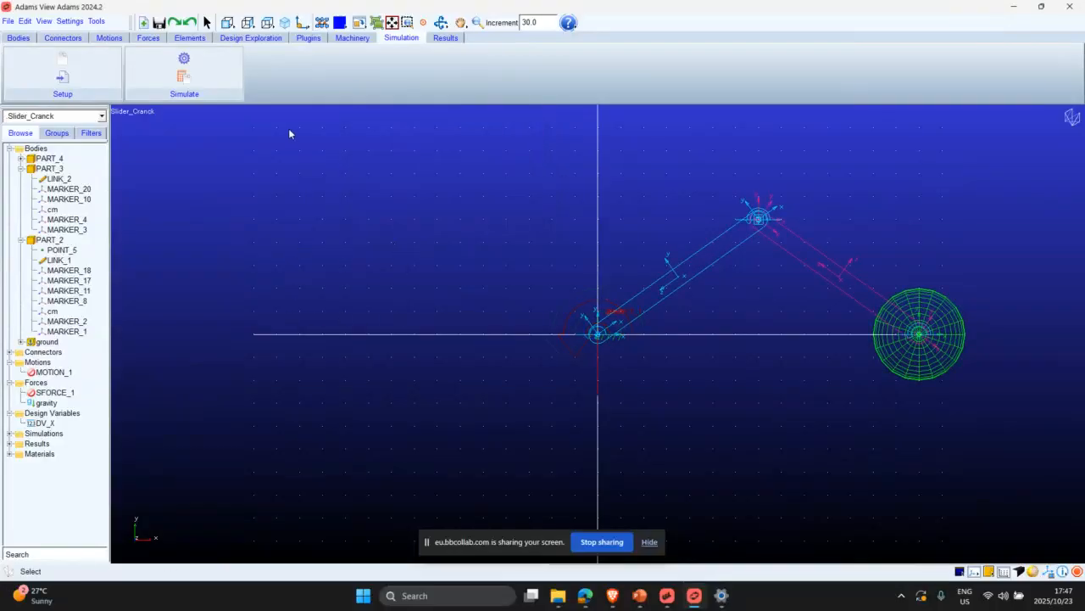
left_click(251, 38)
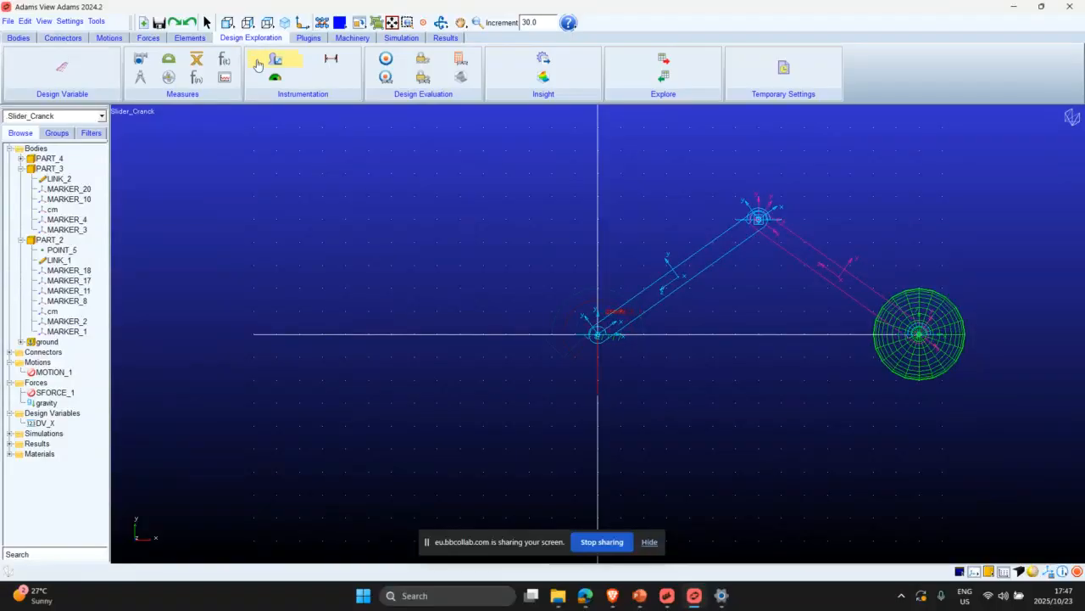
left_click(75, 68)
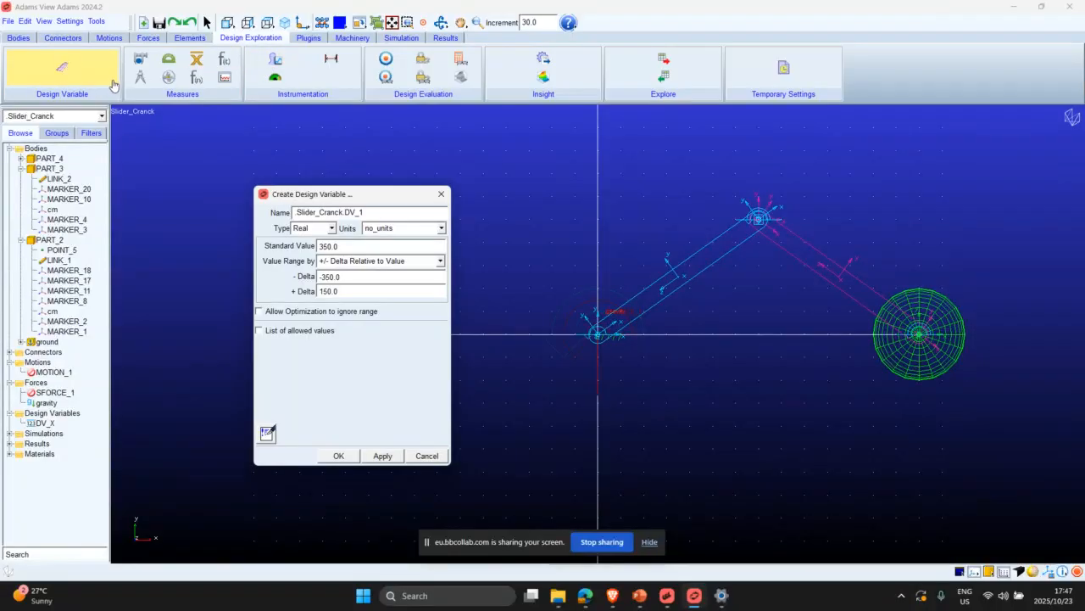
left_click_drag(303, 198, 295, 196)
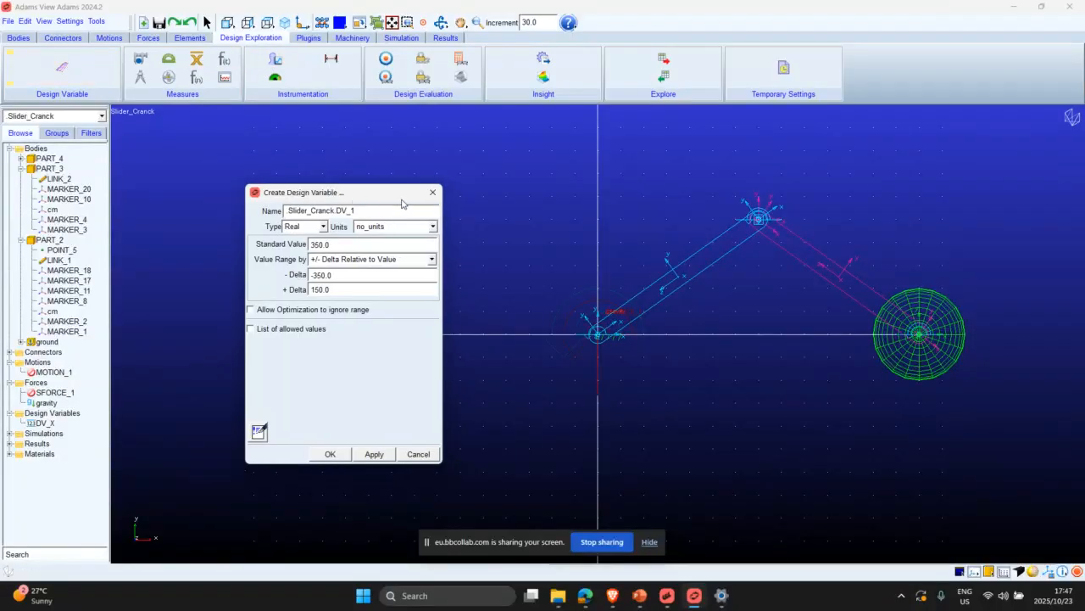
left_click(432, 192)
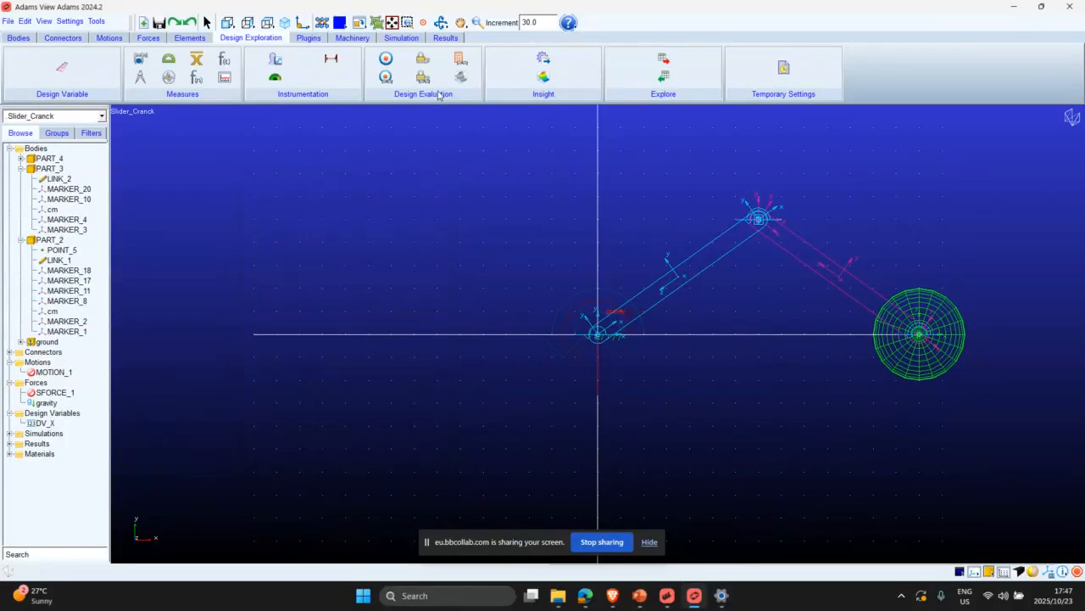
Open the design evaluation tools and set DV_X as the design variable of a Design Study.
left_click(461, 76)
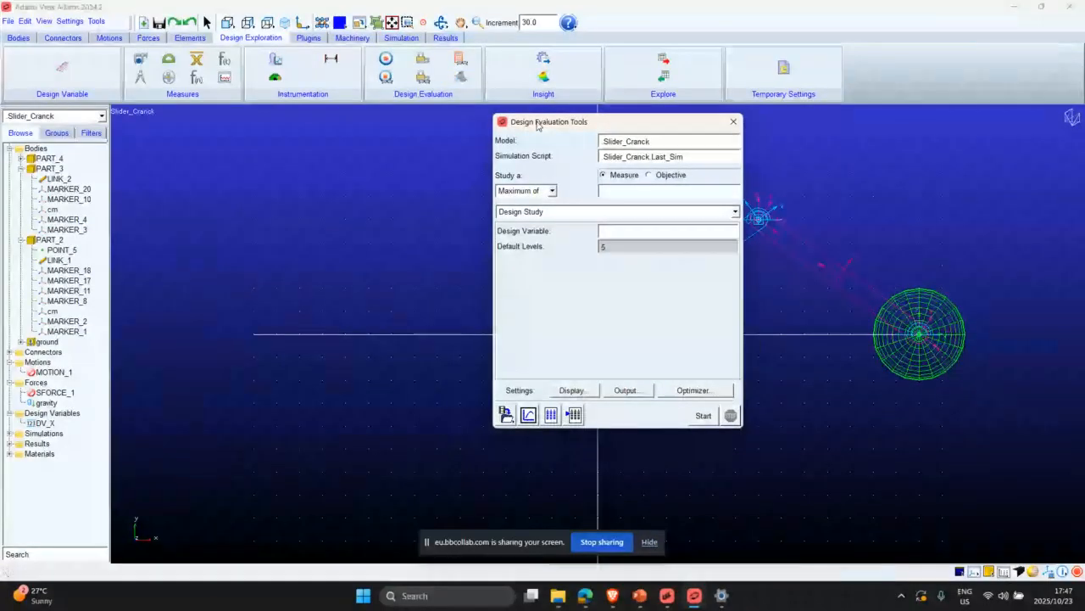
left_click_drag(536, 125, 252, 180)
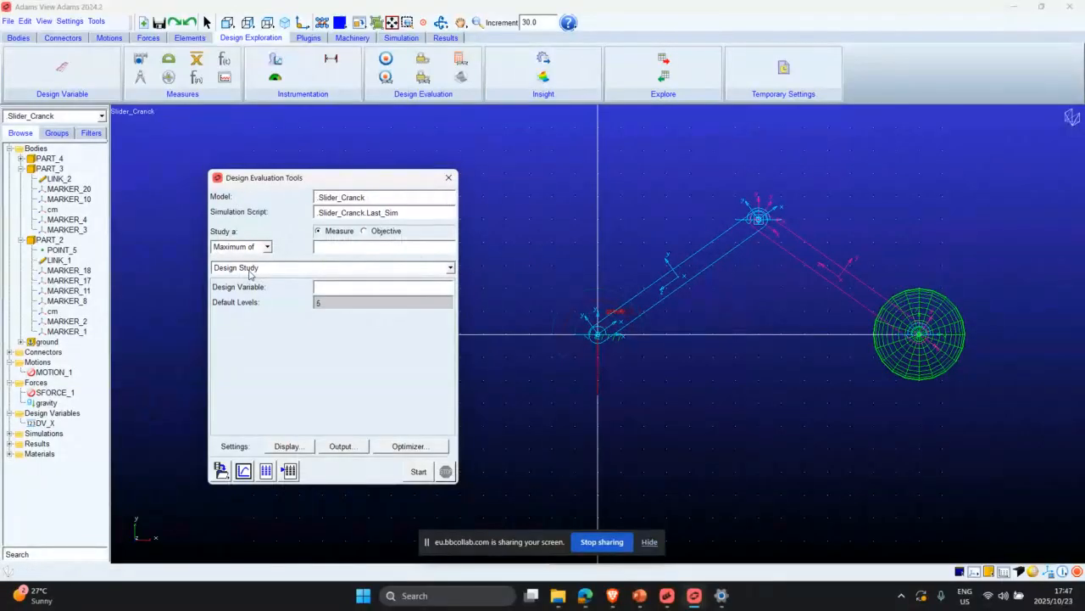
right_click(318, 290)
mouse_move(343, 297)
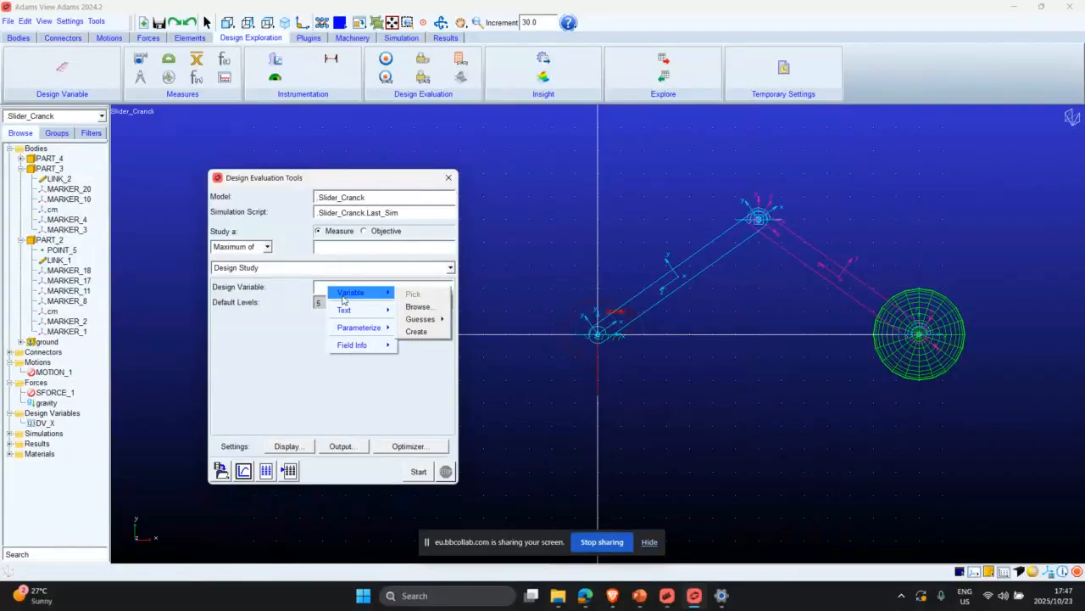
mouse_move(421, 318)
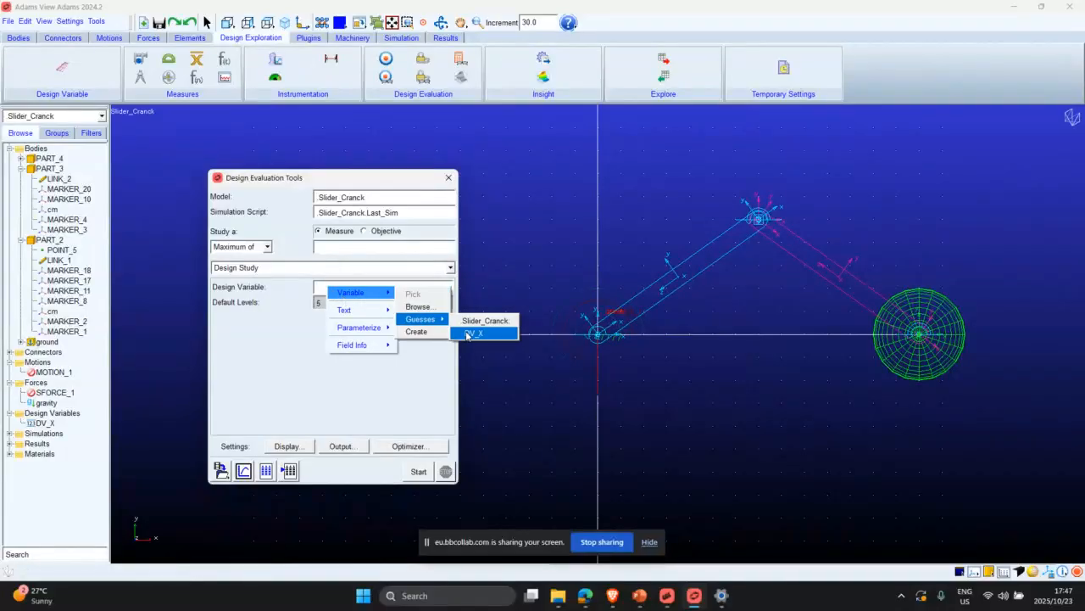
left_click(467, 334)
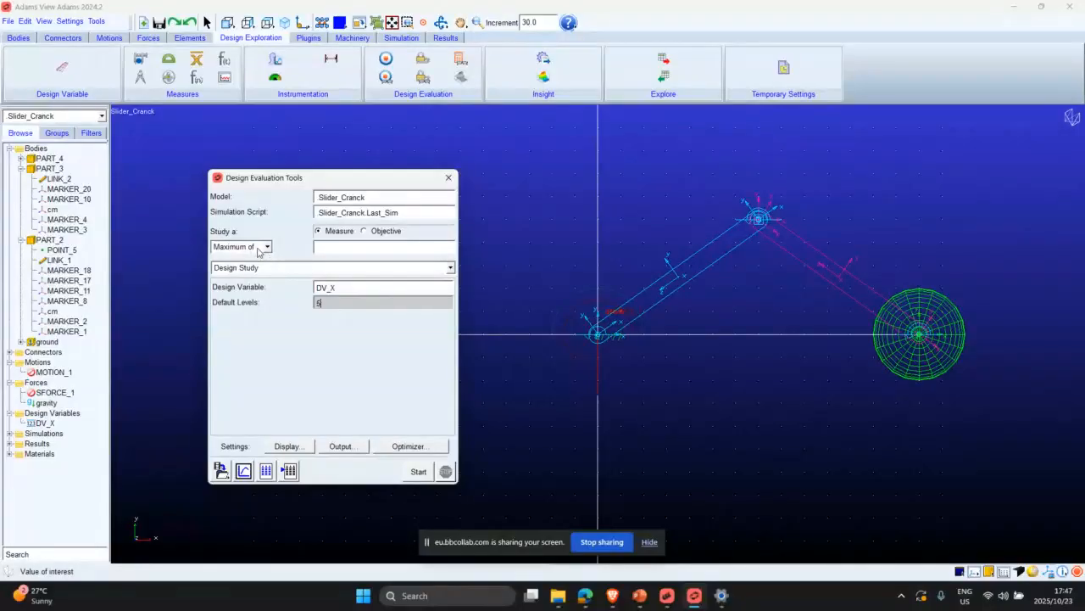
right_click(329, 248)
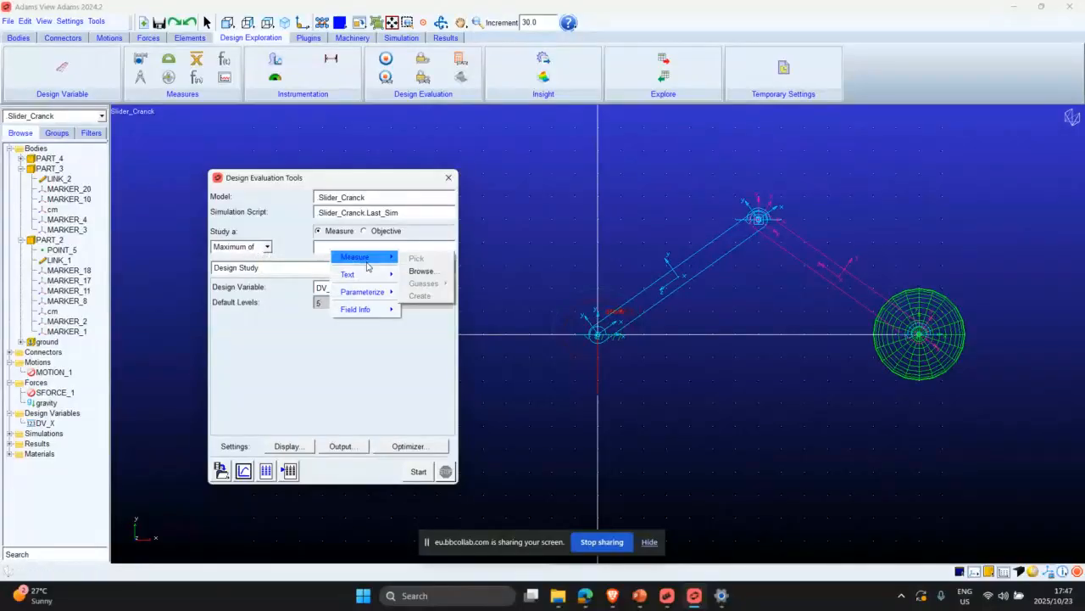
left_click(298, 252)
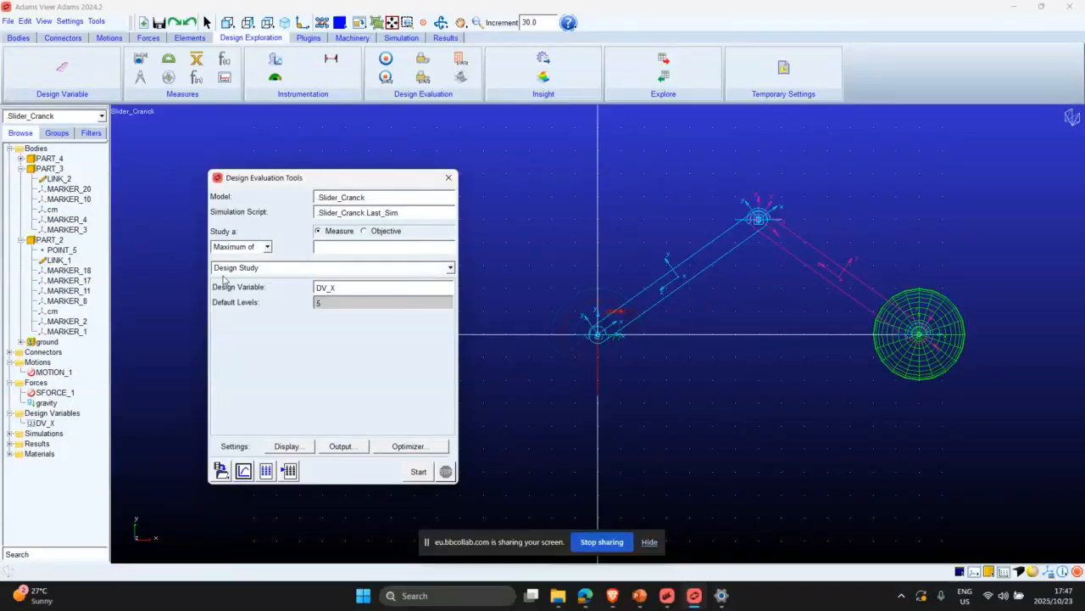
Create a measure of PART_4's CM acceleration along X with a strip chart, and move the chart clear of the study dialog.
right_click(52, 159)
left_click(76, 229)
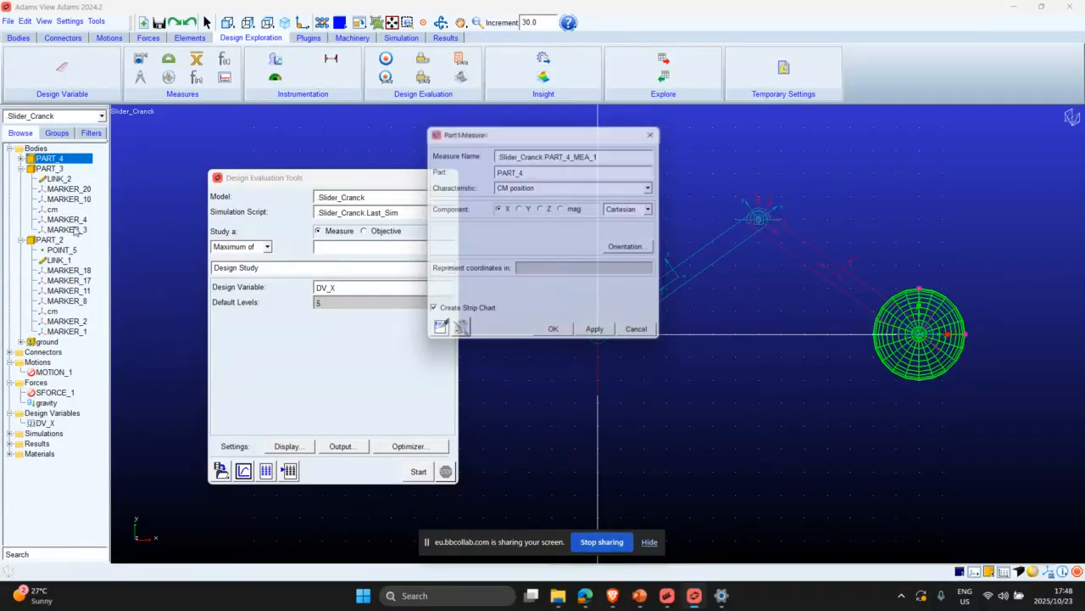
left_click(583, 187)
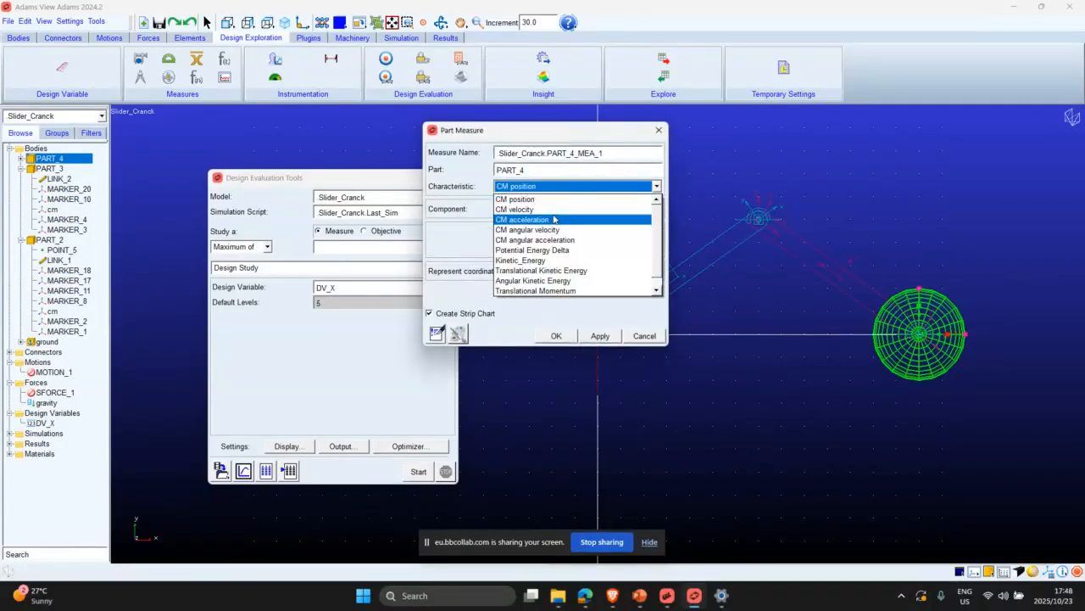
left_click(554, 219)
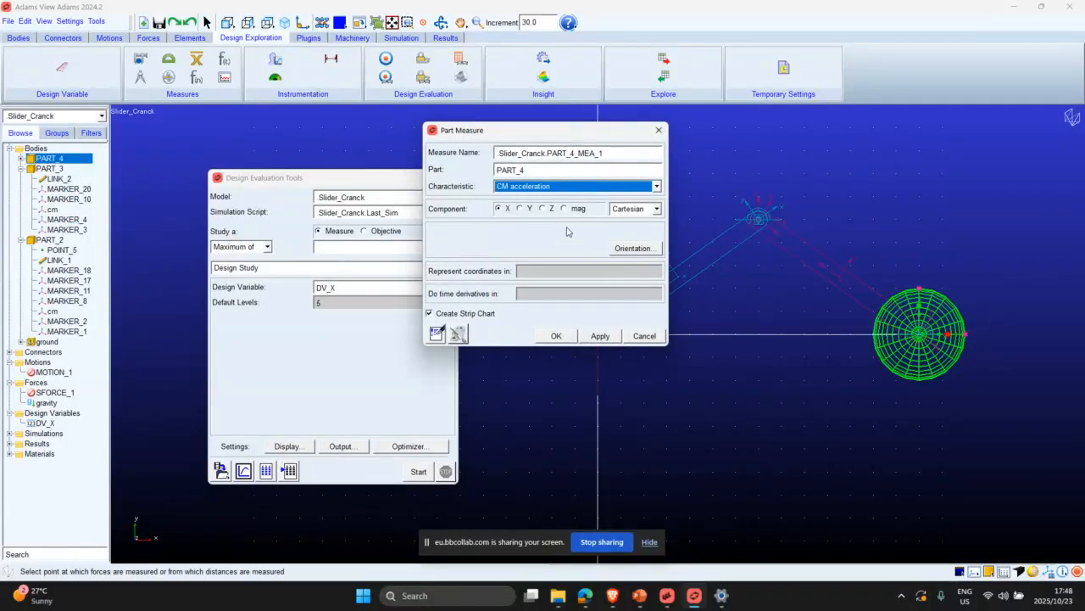
left_click(612, 334)
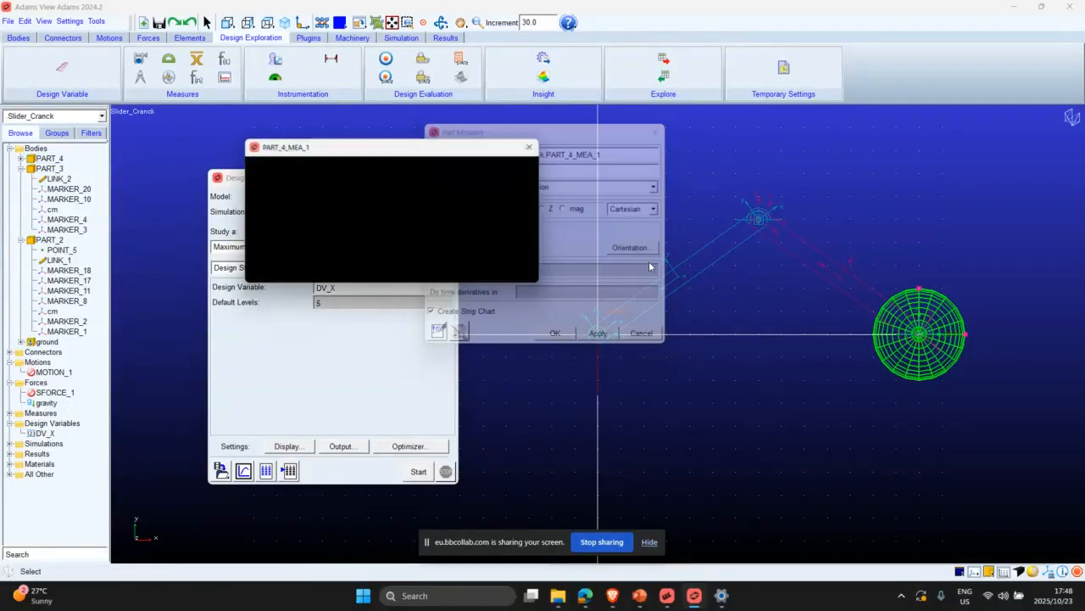
left_click_drag(429, 150, 195, 43)
Run the design study on the maximum of PART_4_MEA_1 and dismiss the completion notice.
left_click(333, 247)
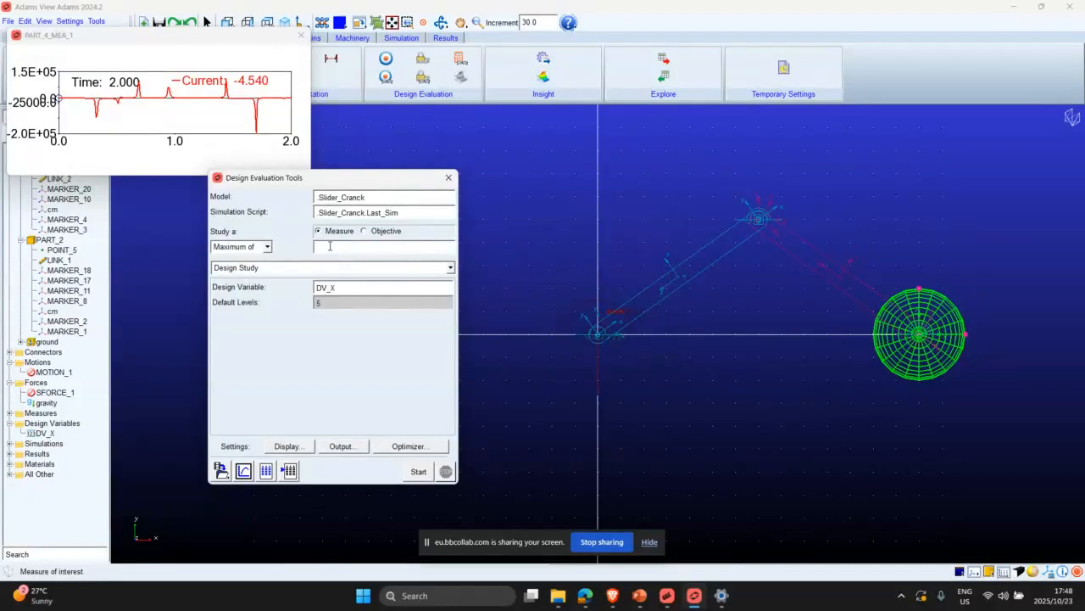
right_click(330, 247)
mouse_move(373, 254)
mouse_move(424, 279)
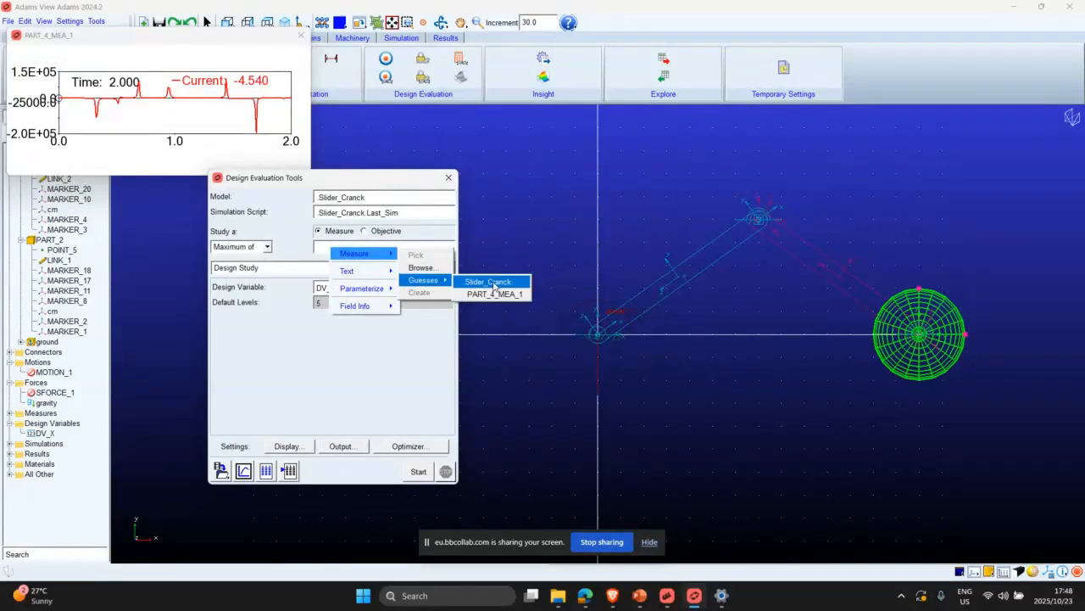
left_click(496, 292)
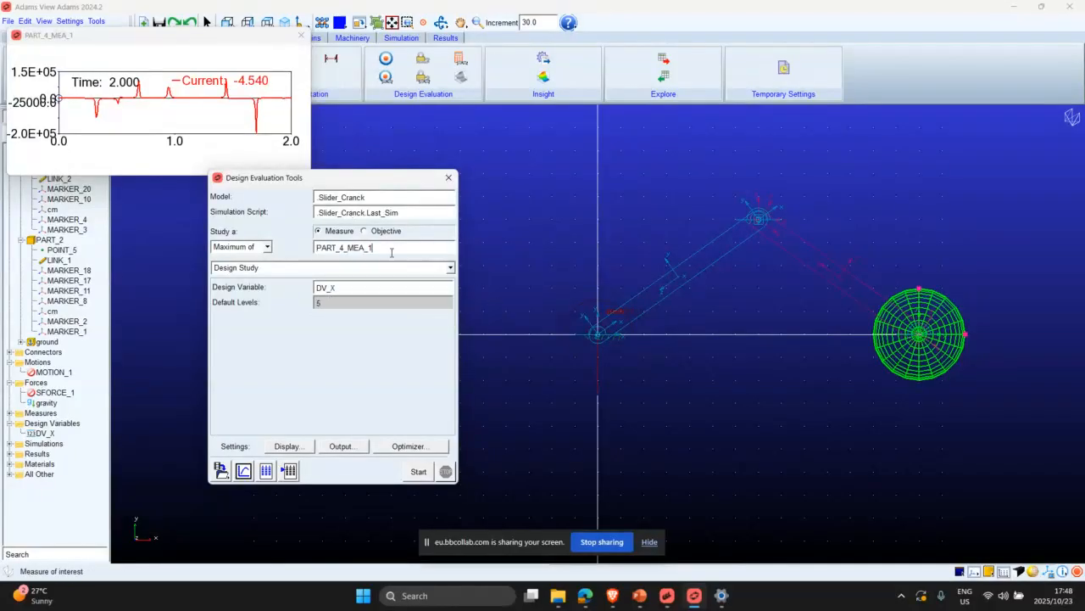
left_click(413, 471)
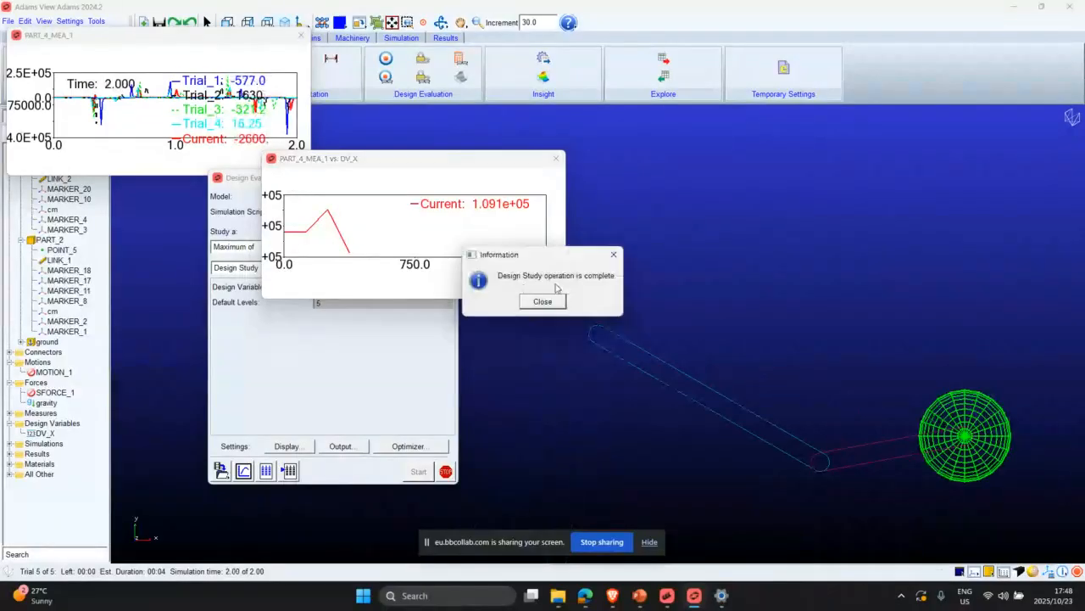
left_click(542, 301)
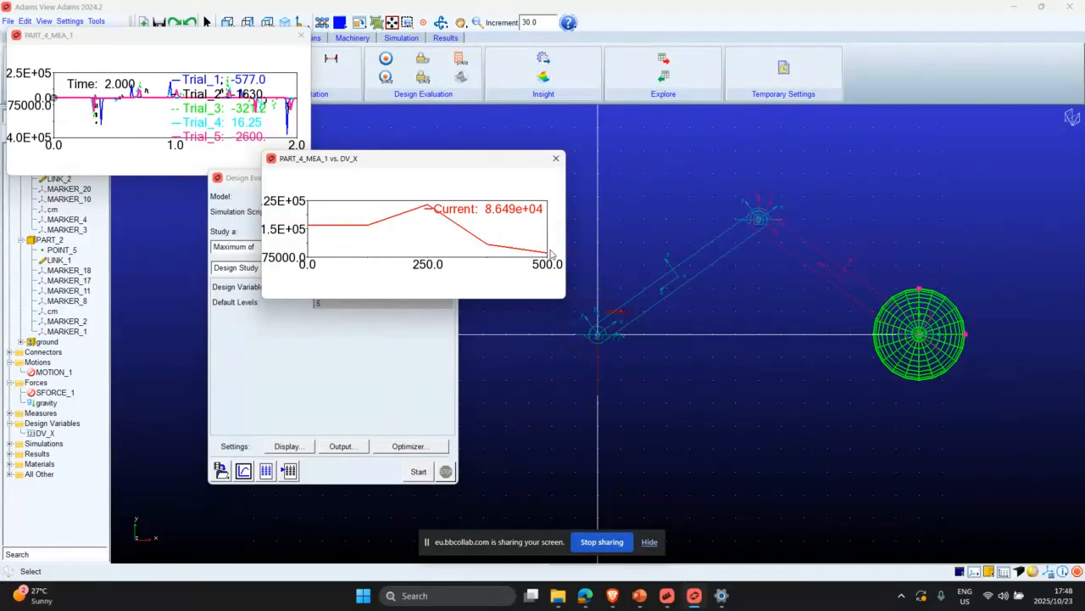
Examine the acceleration curves of all trials as a full plot in Adams PostProcessor, and return to Adams View.
right_click(263, 100)
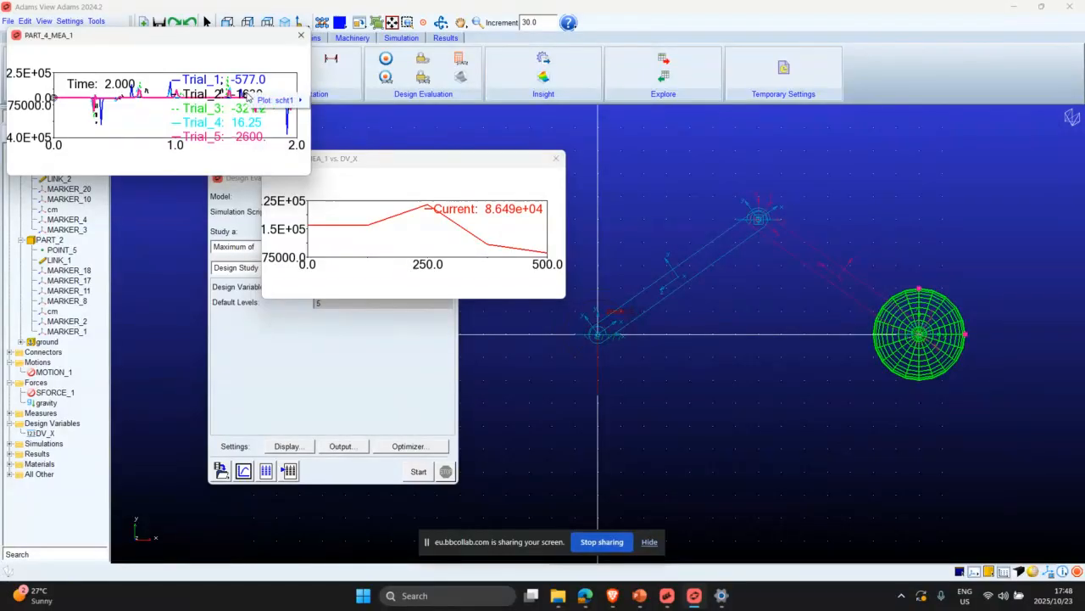
mouse_move(263, 102)
left_click(350, 101)
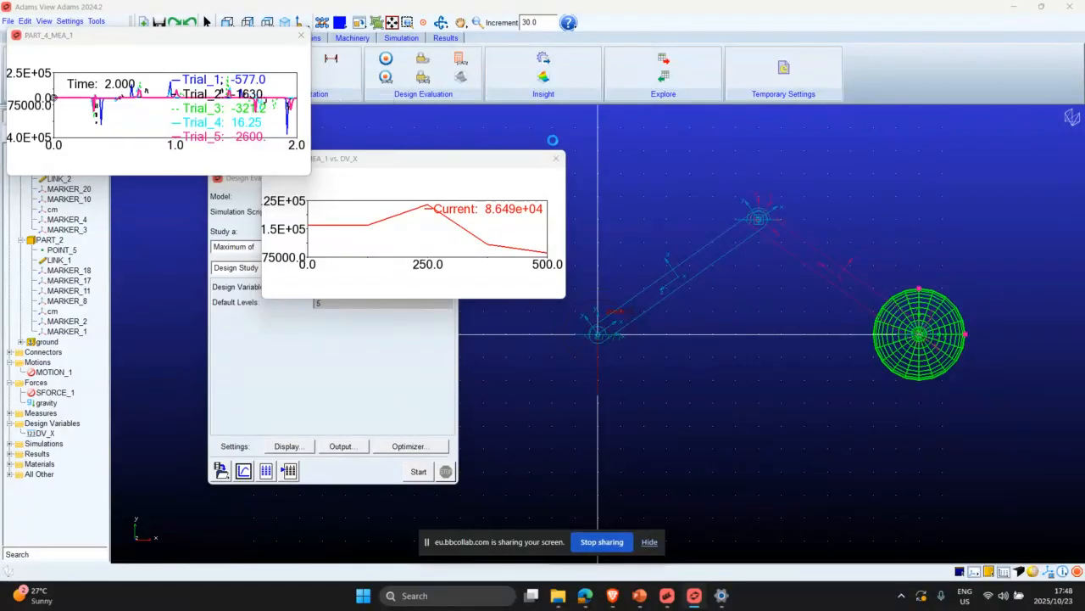
left_click(535, 10)
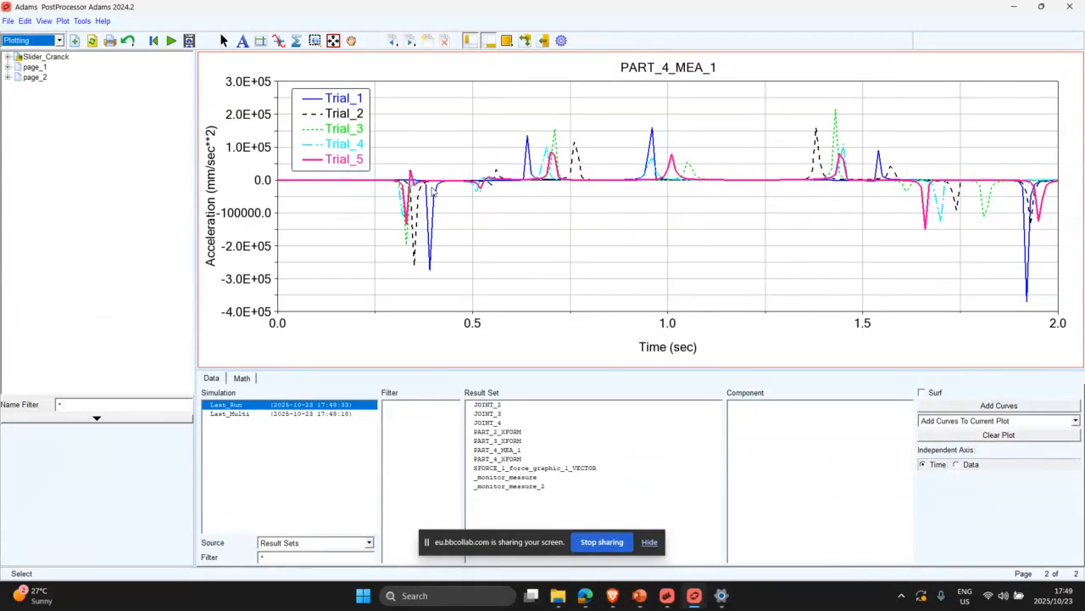
left_click(1071, 6)
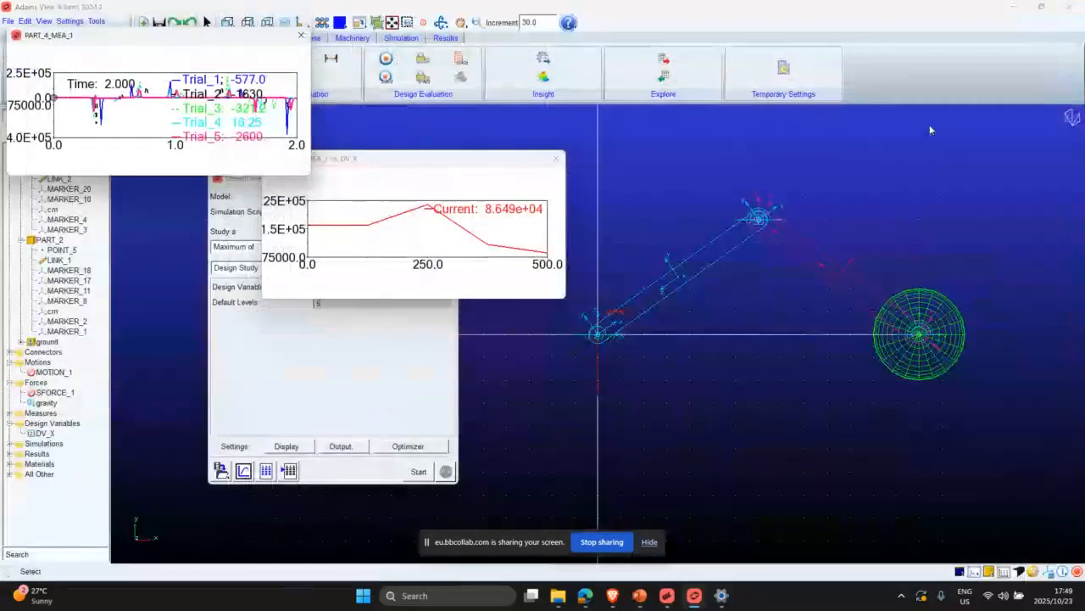
Switch the evaluation to Design of Experiments with DV_X as the design variable and set the default levels to 5.
left_click_drag(424, 164, 582, 58)
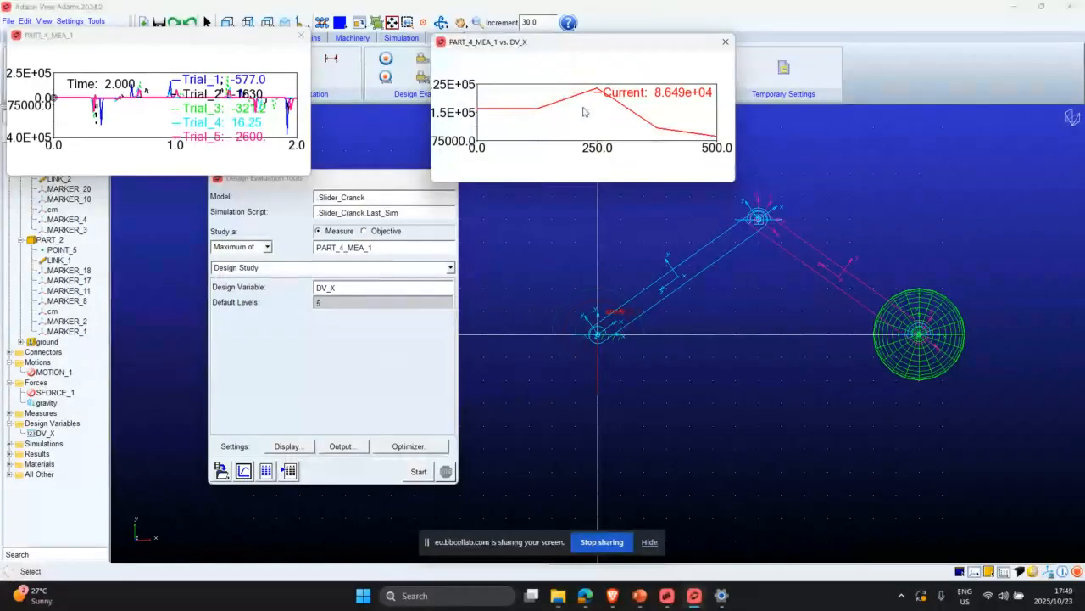
left_click(262, 357)
left_click(314, 267)
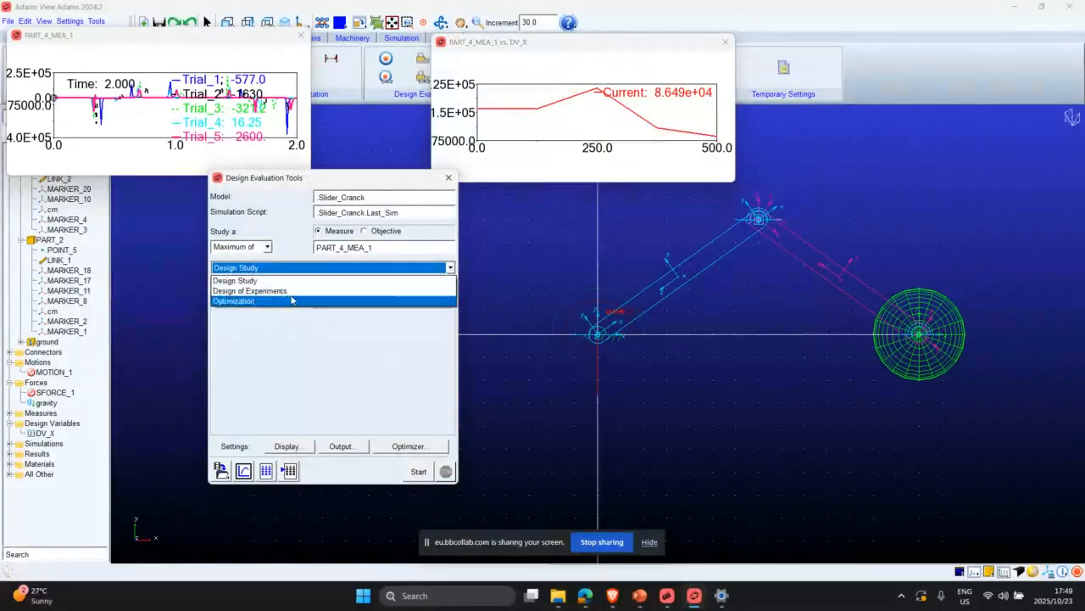
left_click(292, 288)
left_click(344, 319)
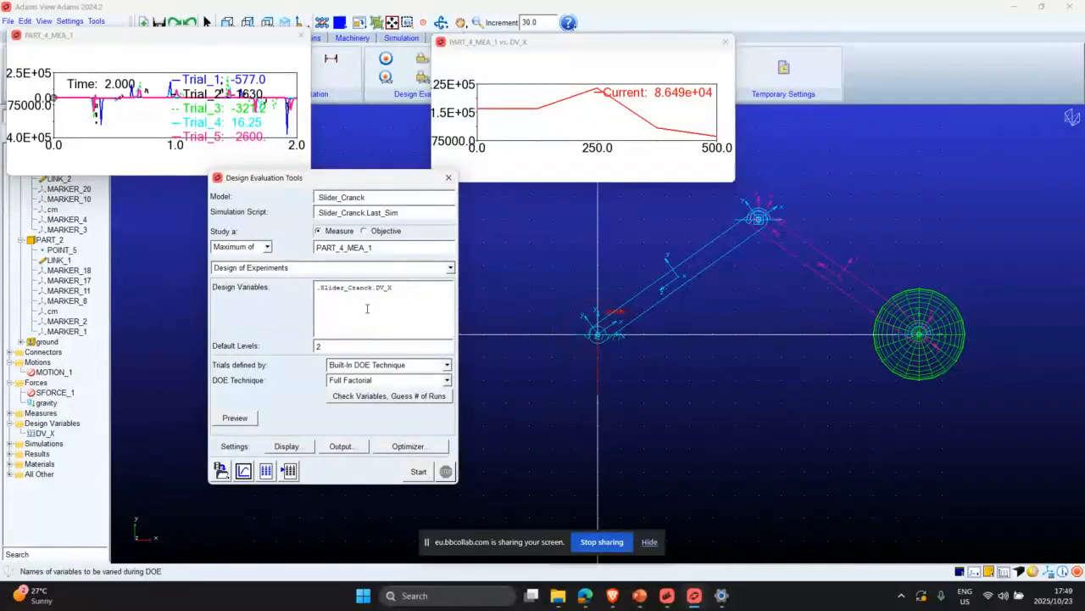
left_click(321, 346)
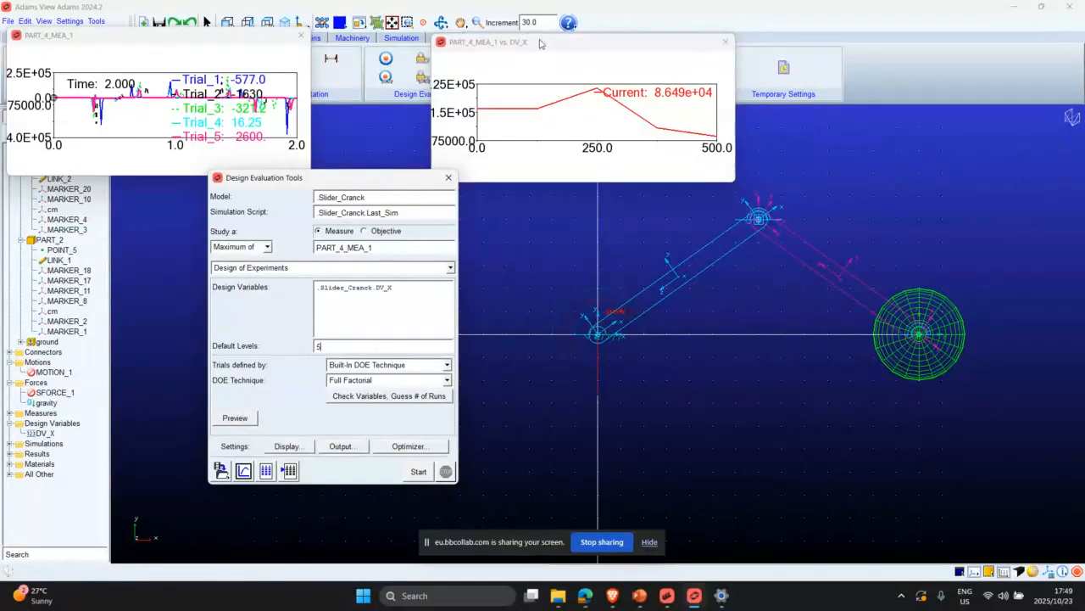
Preview the design-of-experiments trials for DV_X with a pause after each frame, keeping the measure chart clear of the dialog.
left_click_drag(541, 44, 436, 15)
left_click(235, 418)
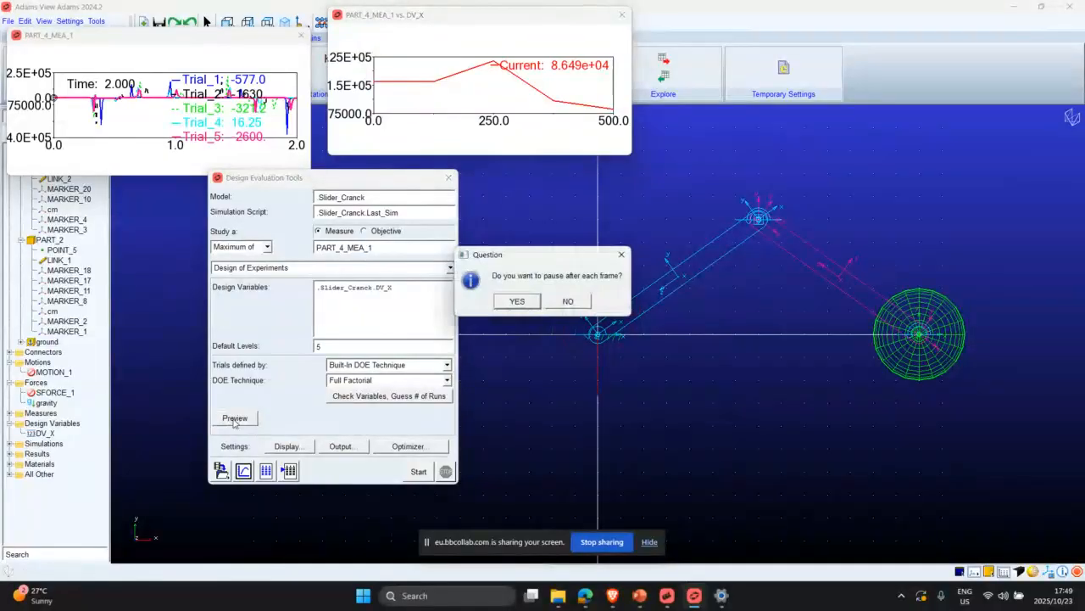
left_click(517, 302)
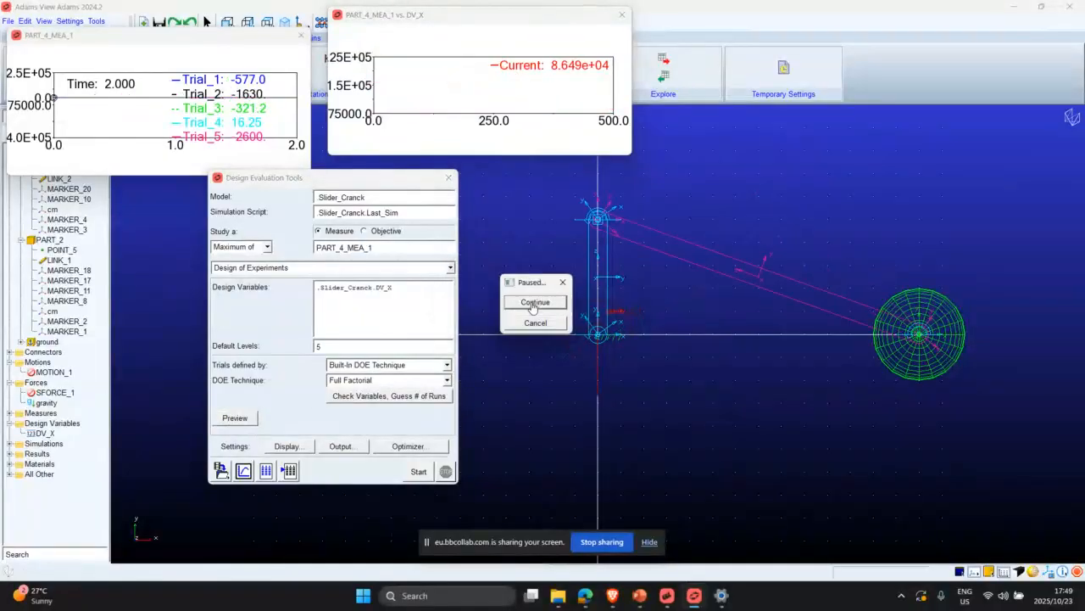
left_click_drag(521, 288, 460, 430)
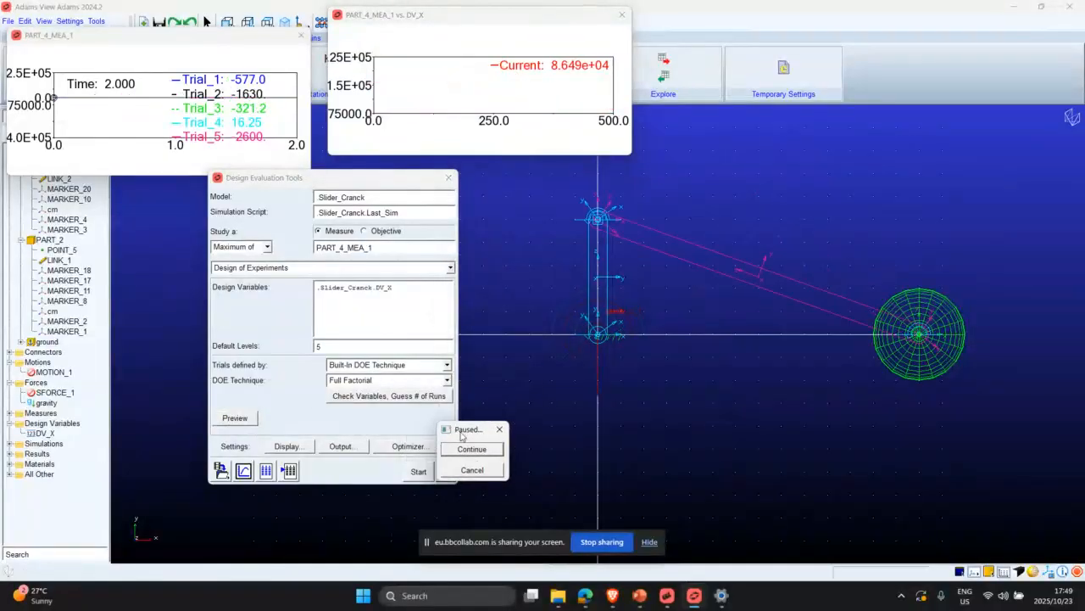
left_click(472, 446)
left_click(471, 446)
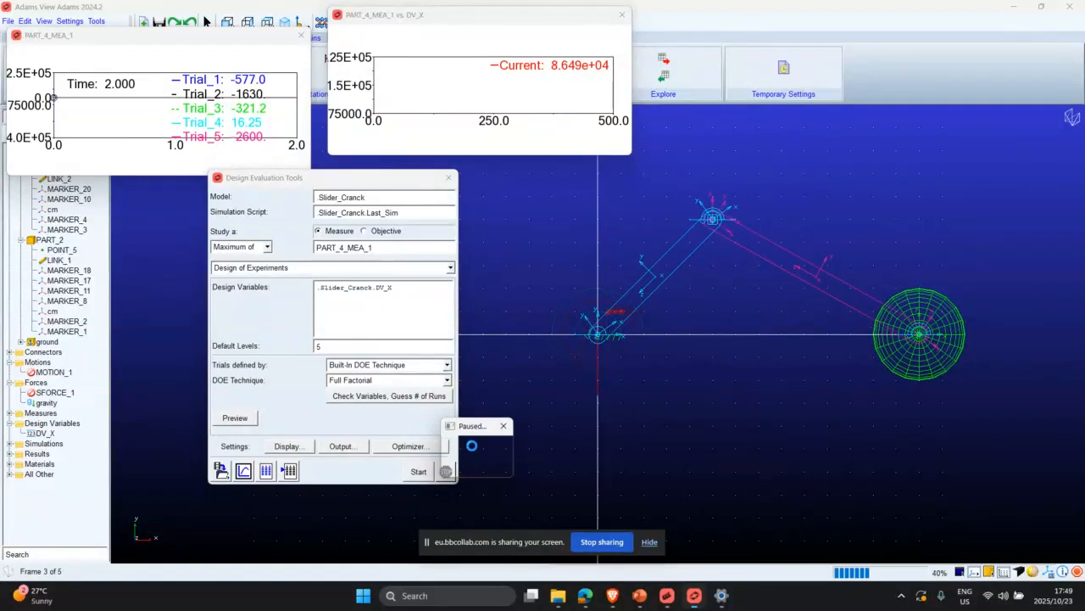
left_click(471, 446)
left_click(472, 446)
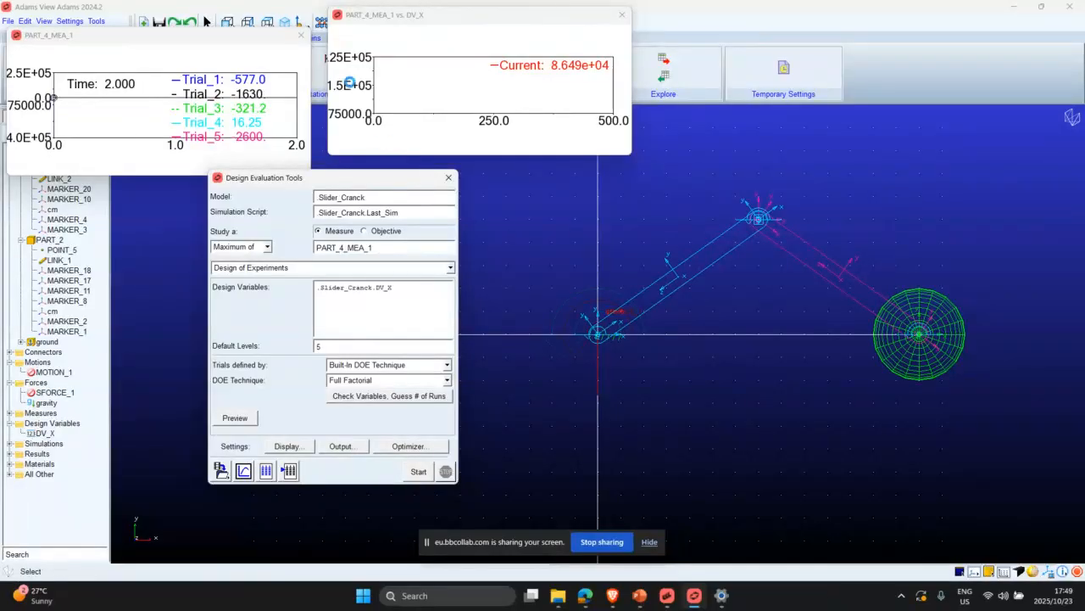
Close both PART_4_MEA_1 strip charts and the design evaluation dialog.
left_click(301, 35)
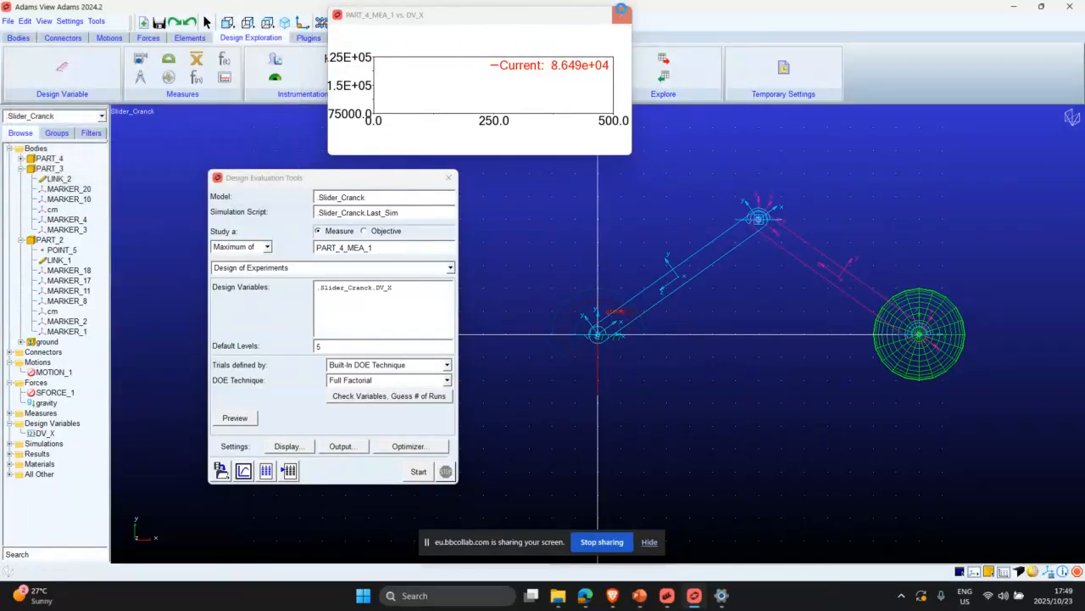
left_click(620, 15)
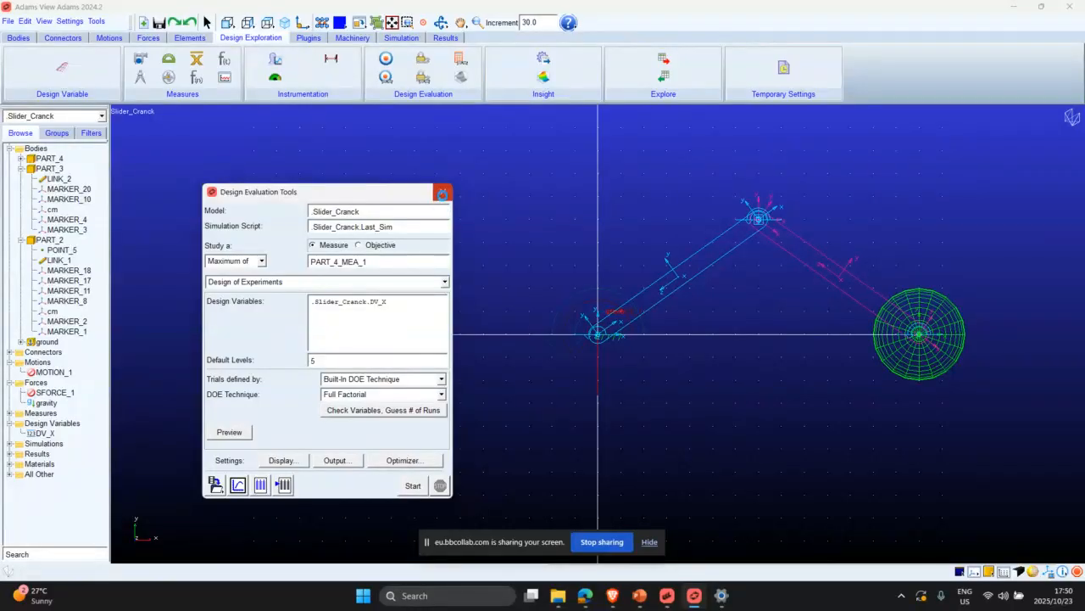
left_click(443, 191)
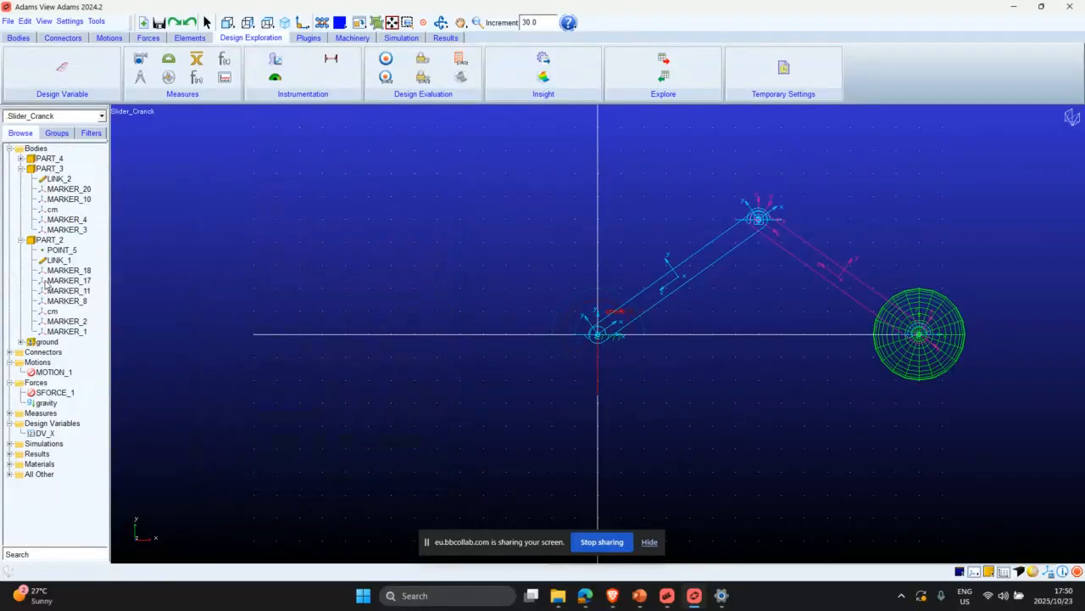
Create a real design variable with standard value 250, minus delta -150 and plus delta +150 relative to the value.
left_click(61, 66)
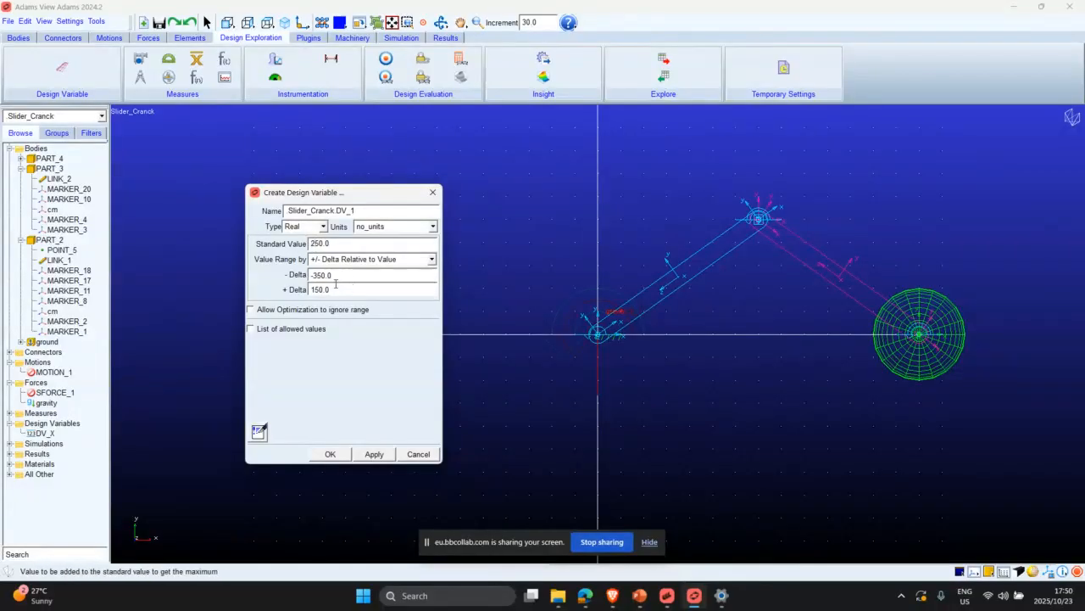
left_click(314, 273)
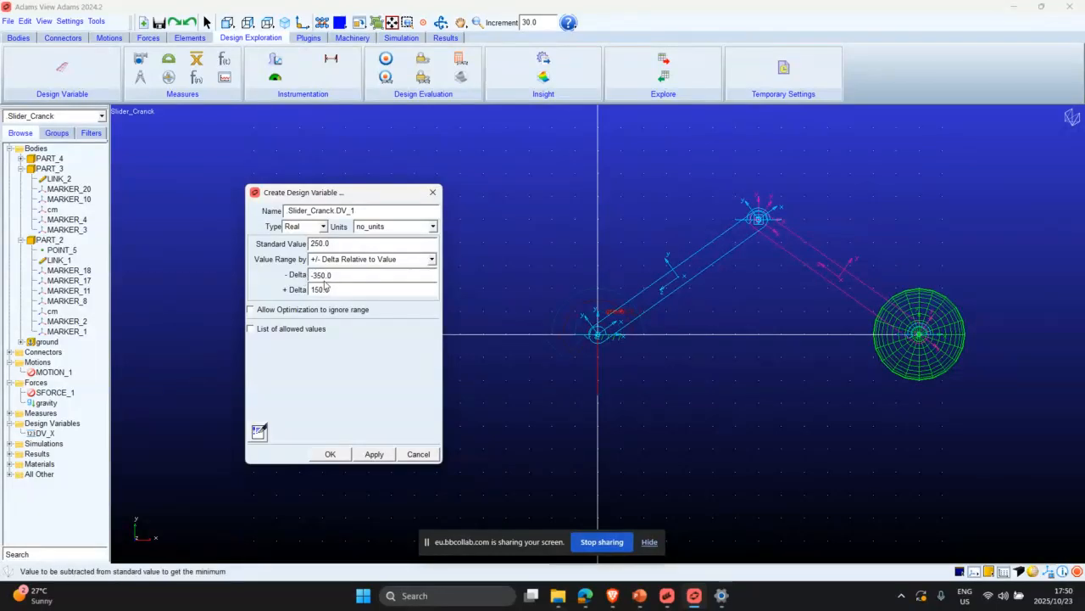
key("Delete")
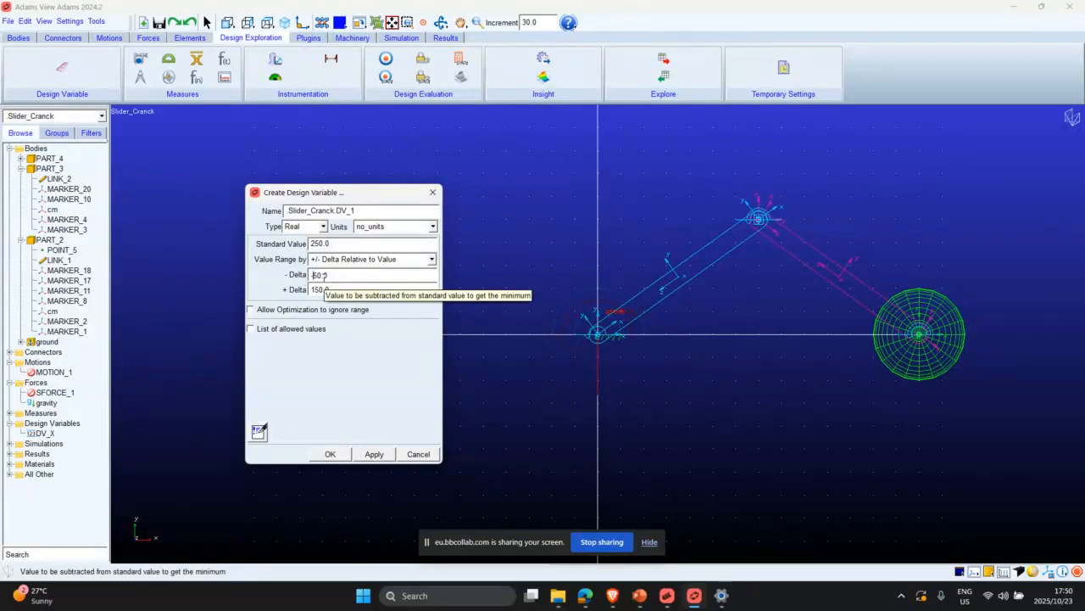
type("1")
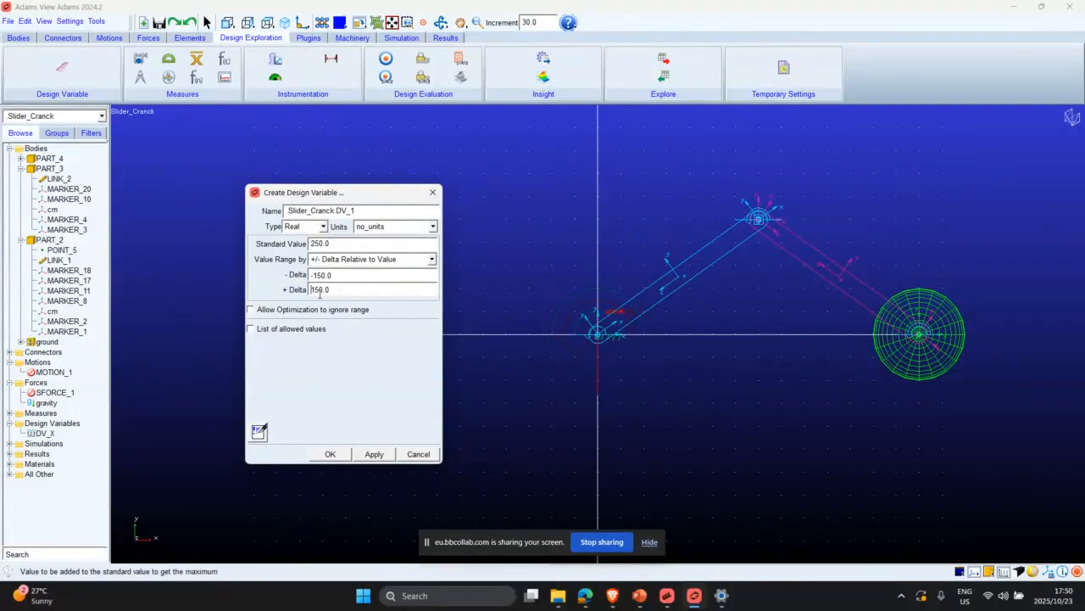
left_click(366, 454)
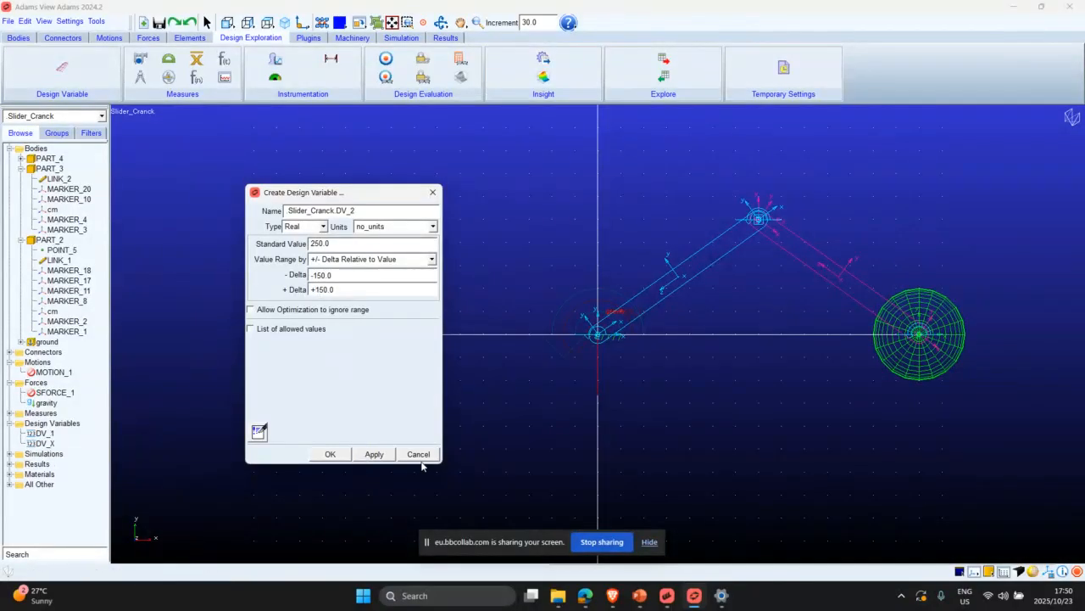
left_click(432, 191)
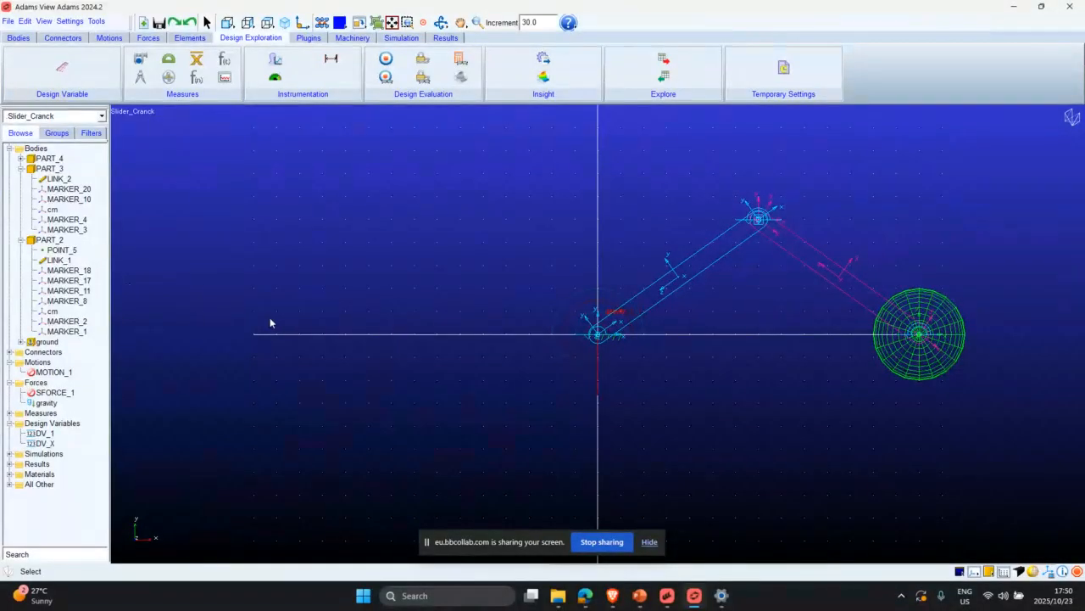
Open POINT_5 in the points table editor and select its Loc_Y value.
double_click(63, 250)
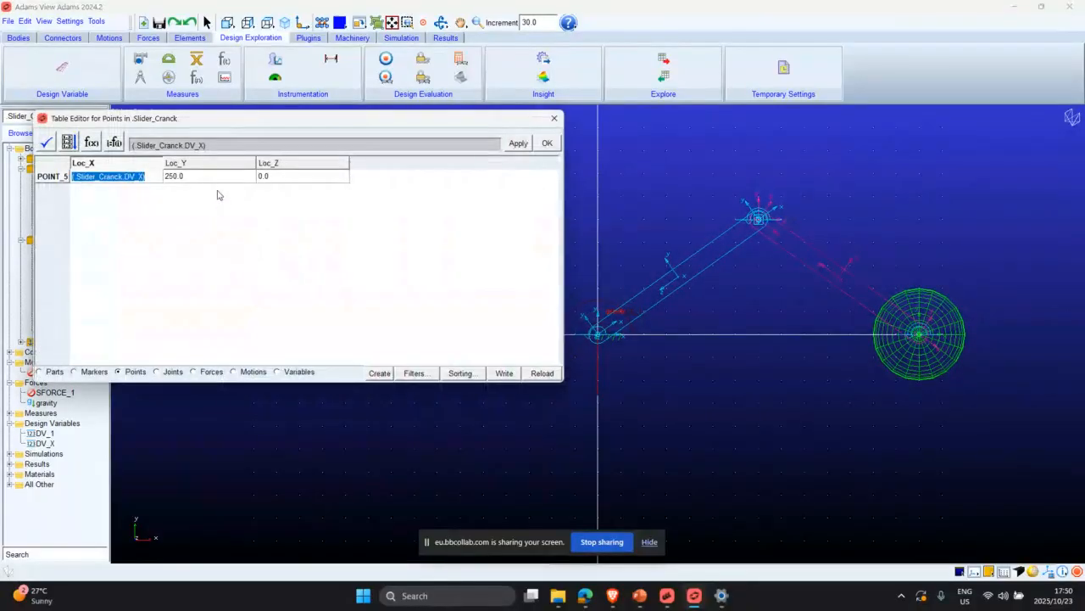
left_click(207, 178)
right_click(204, 176)
mouse_move(228, 206)
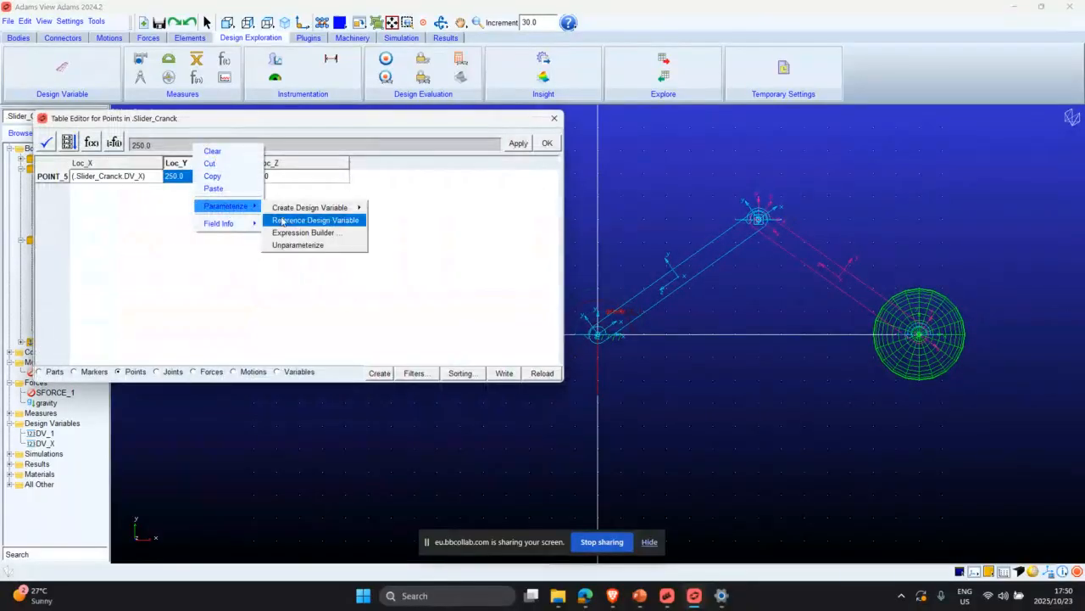
left_click(284, 222)
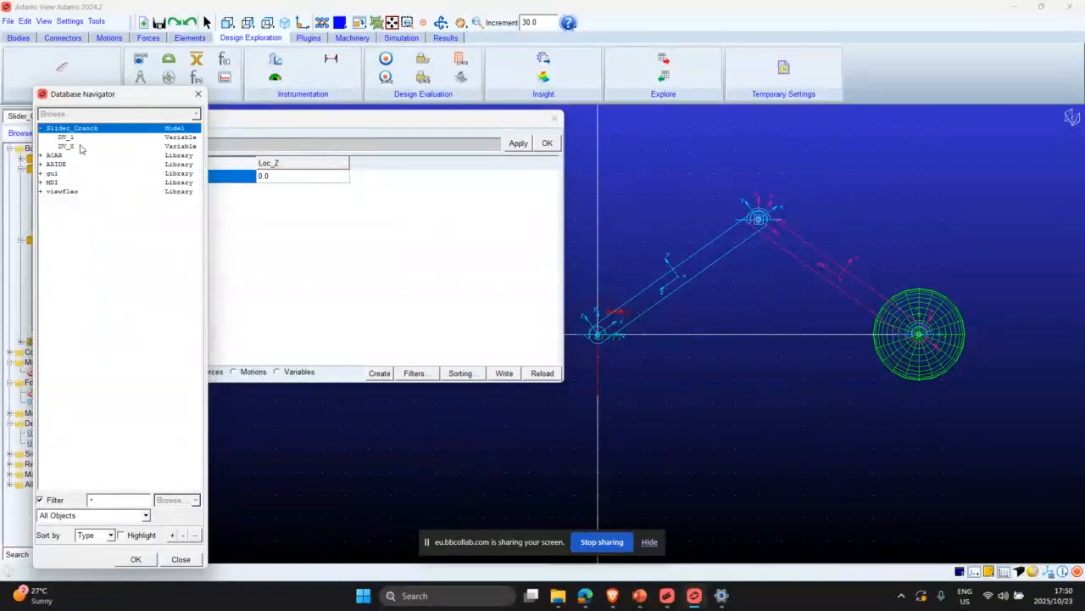
left_click(198, 94)
Parameterize POINT_5's Loc_Y by referencing design variable DV_1, and accept the table changes.
right_click(206, 149)
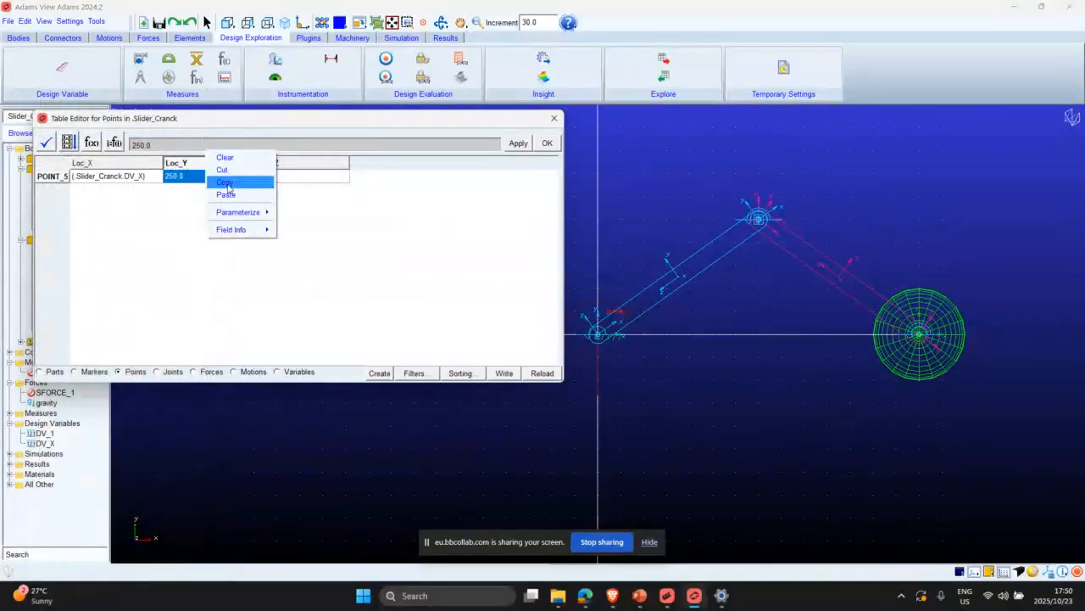
mouse_move(242, 212)
left_click(303, 226)
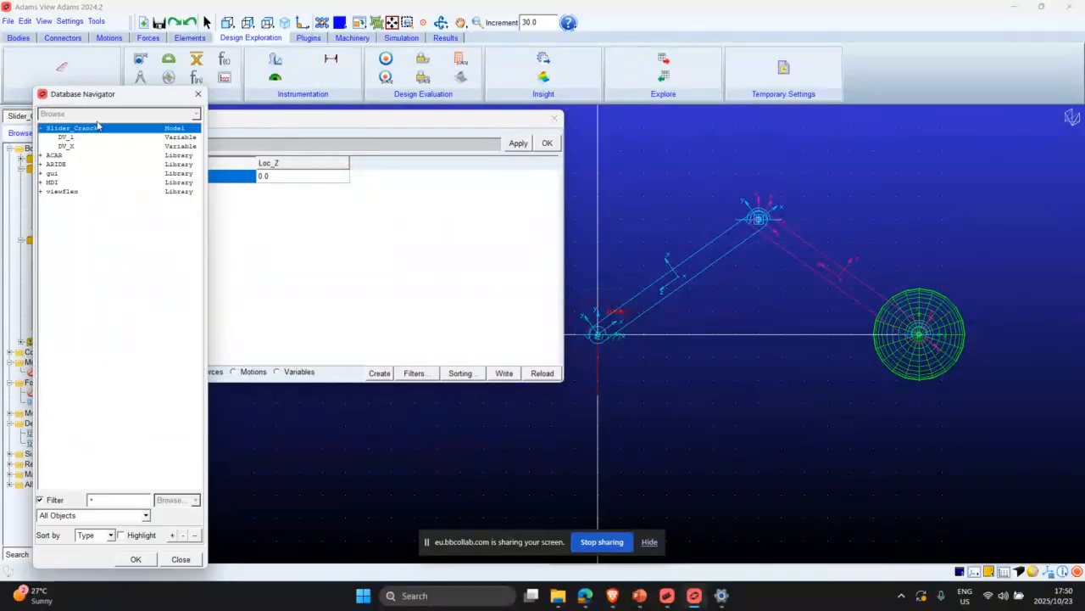
left_click(68, 137)
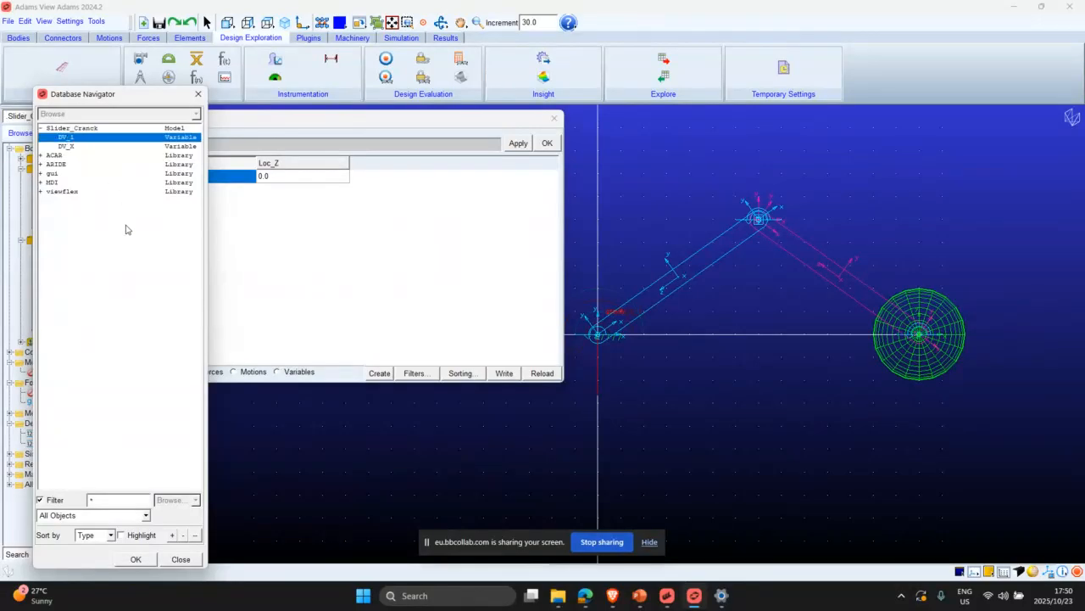
left_click(133, 560)
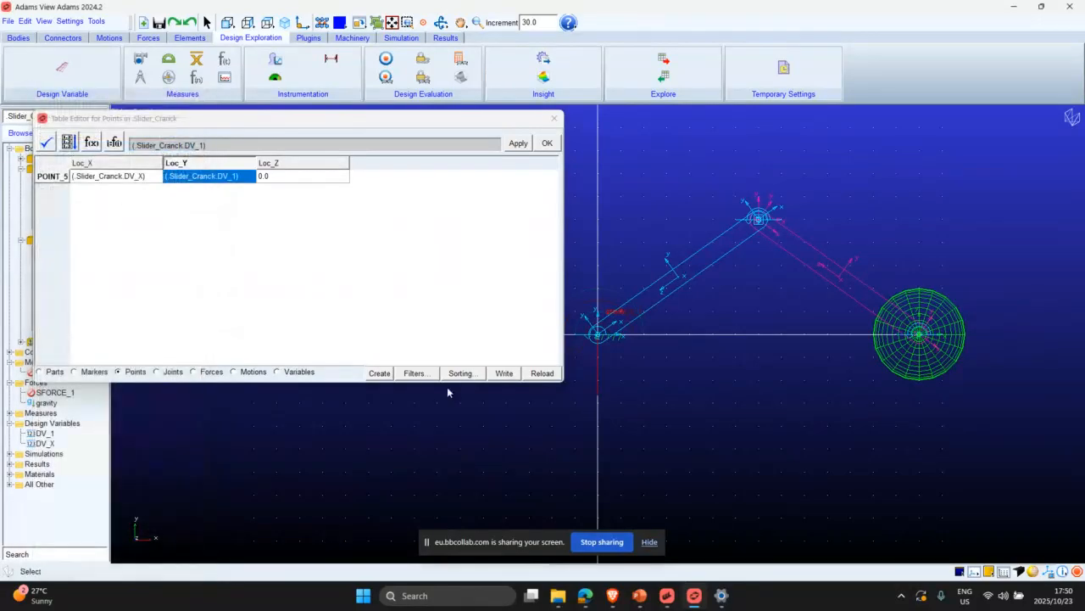
left_click(547, 144)
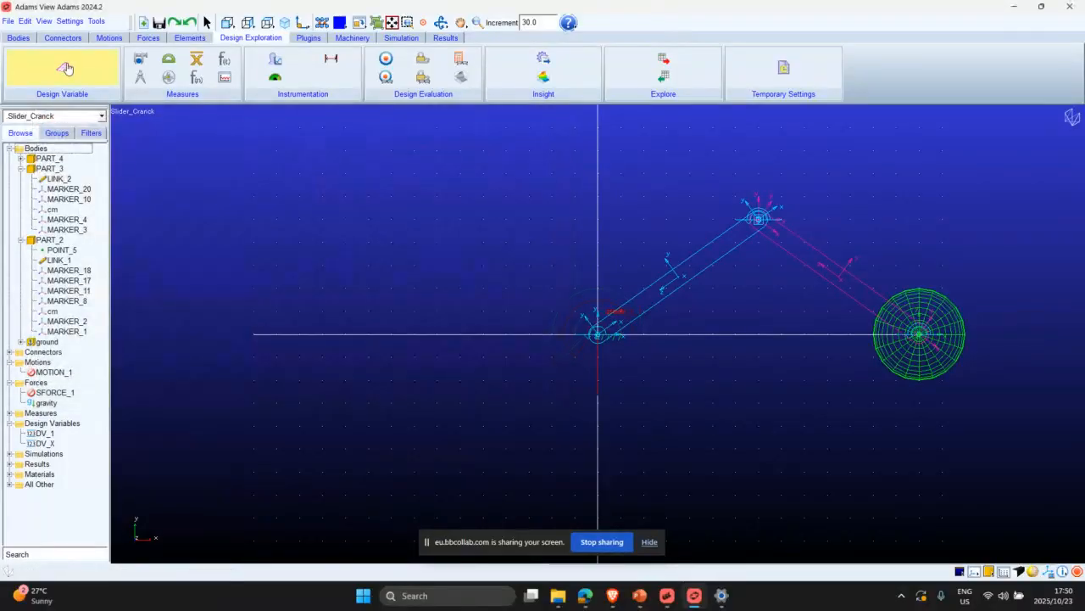
Reopen the design evaluation, add DV_1 to the design variables alongside DV_X and set the default levels to 3.
left_click(460, 76)
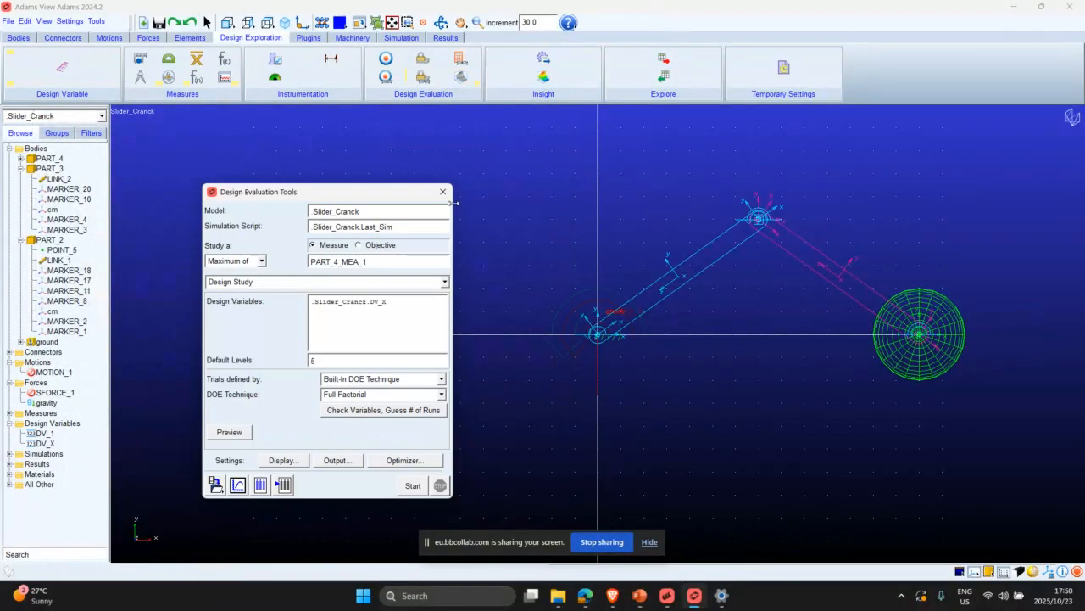
right_click(354, 323)
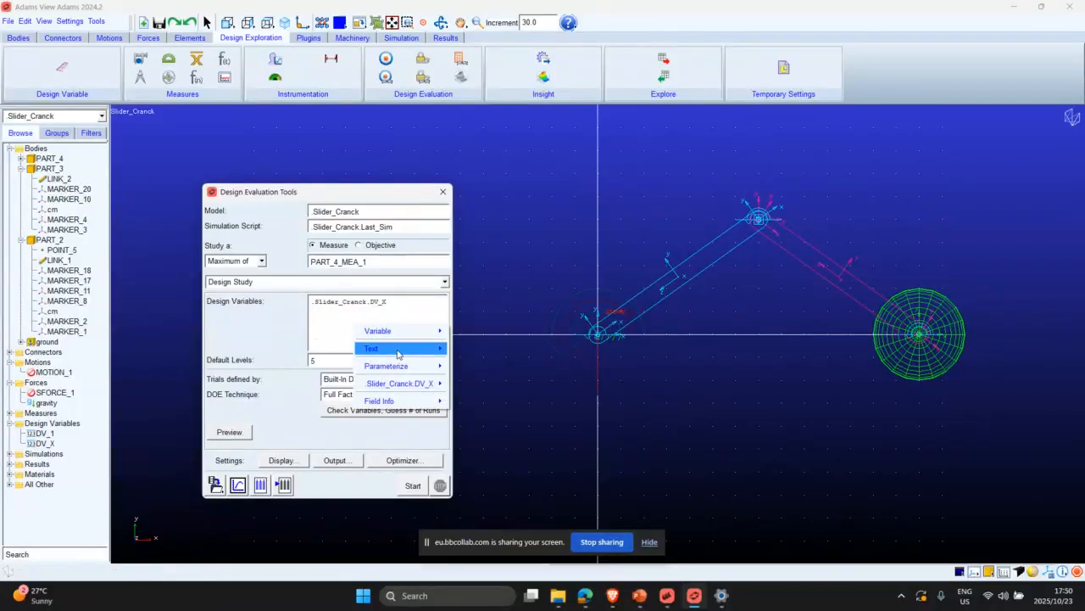
mouse_move(398, 331)
mouse_move(466, 358)
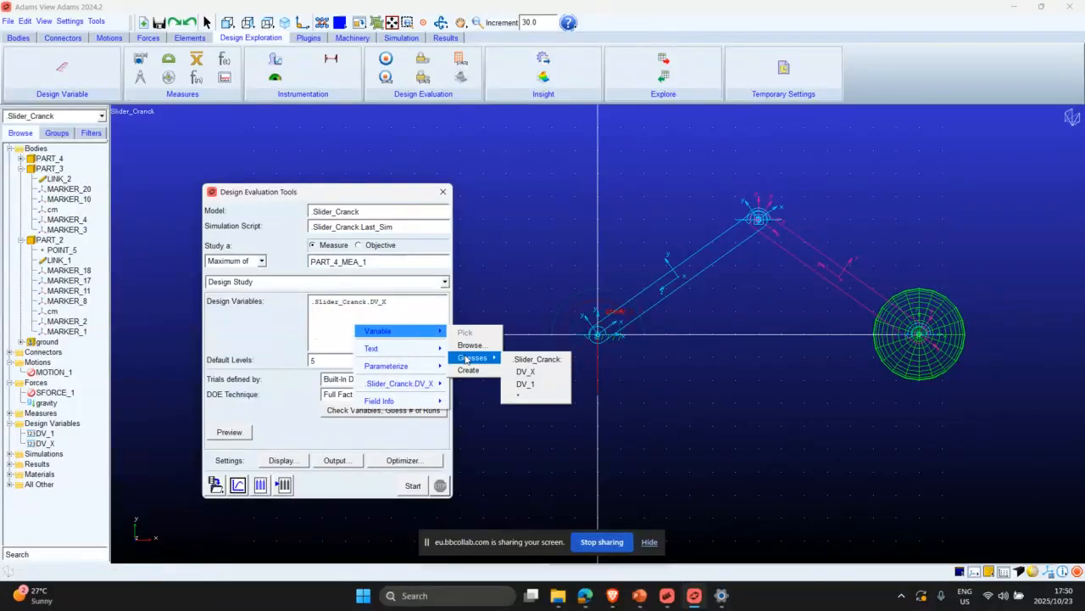
left_click(525, 383)
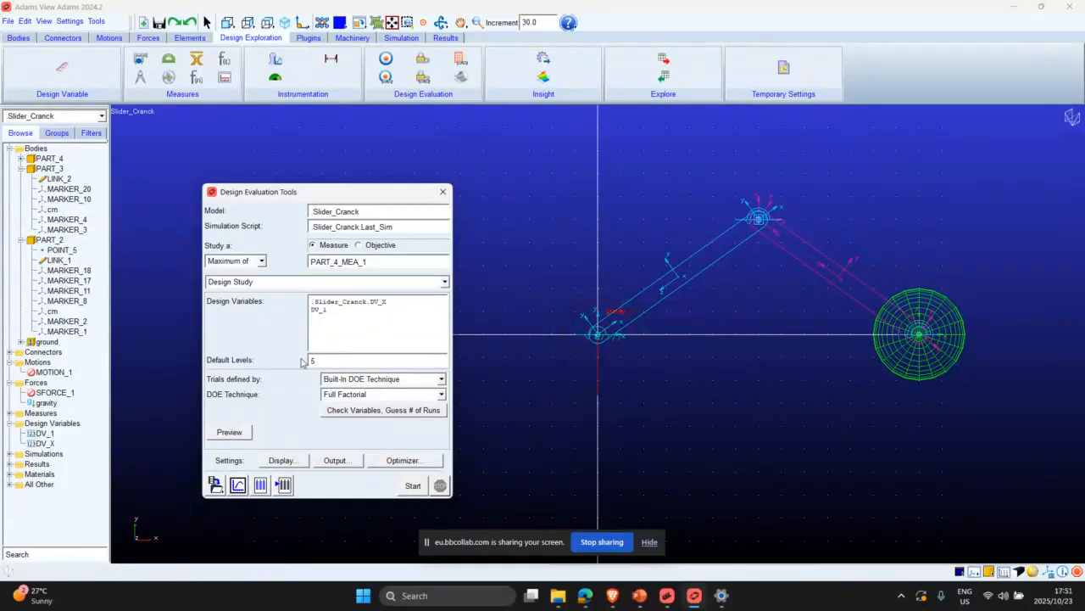
key("Tab")
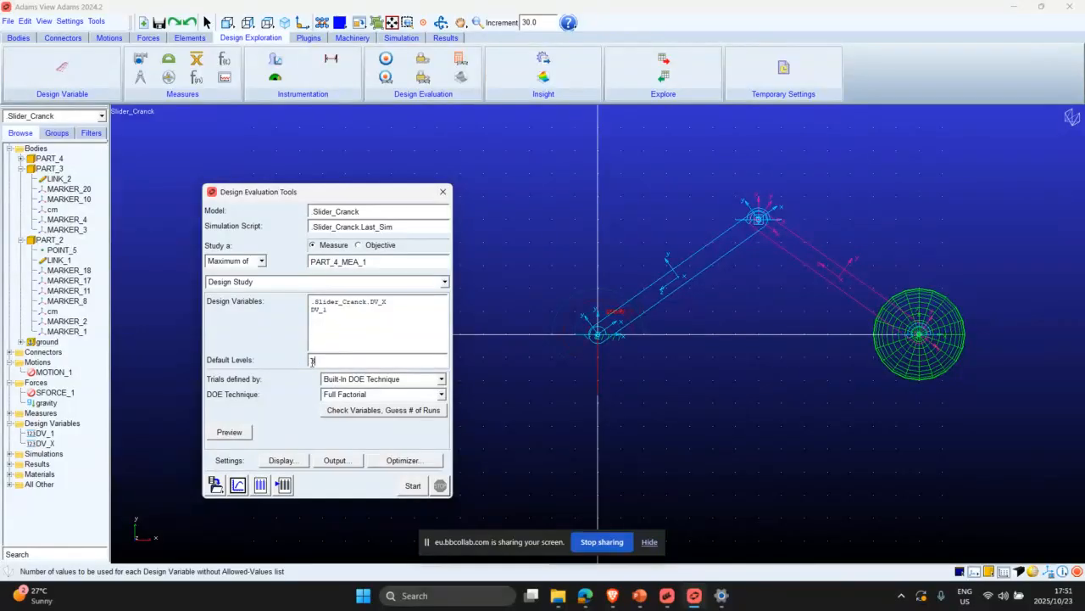
Preview the first trial combinations of DV_X and DV_1 with a pause after each frame, and cancel the rest.
left_click(229, 432)
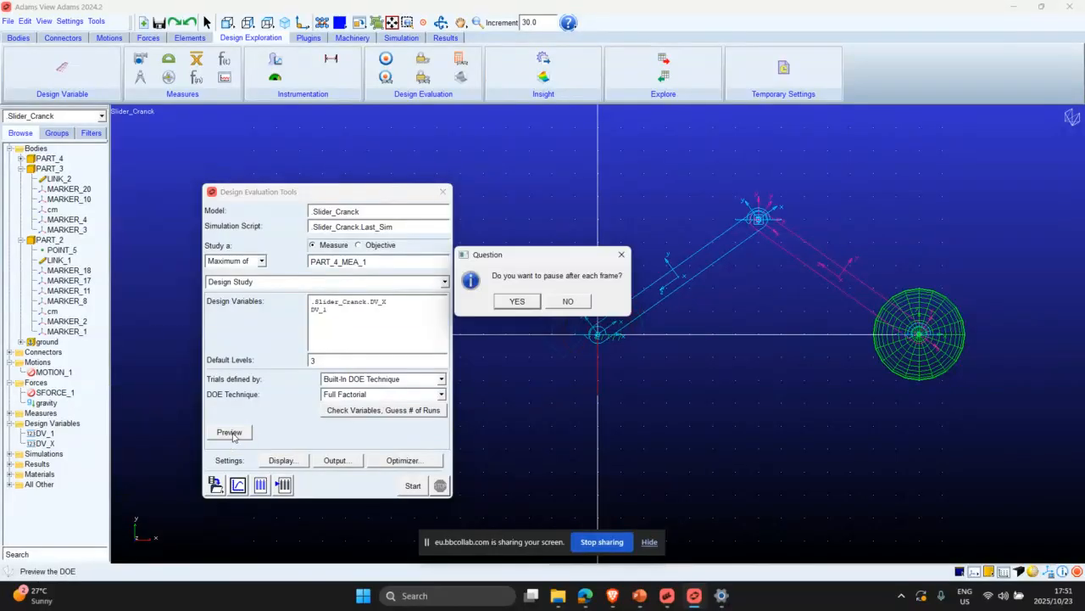
left_click_drag(491, 257, 122, 267)
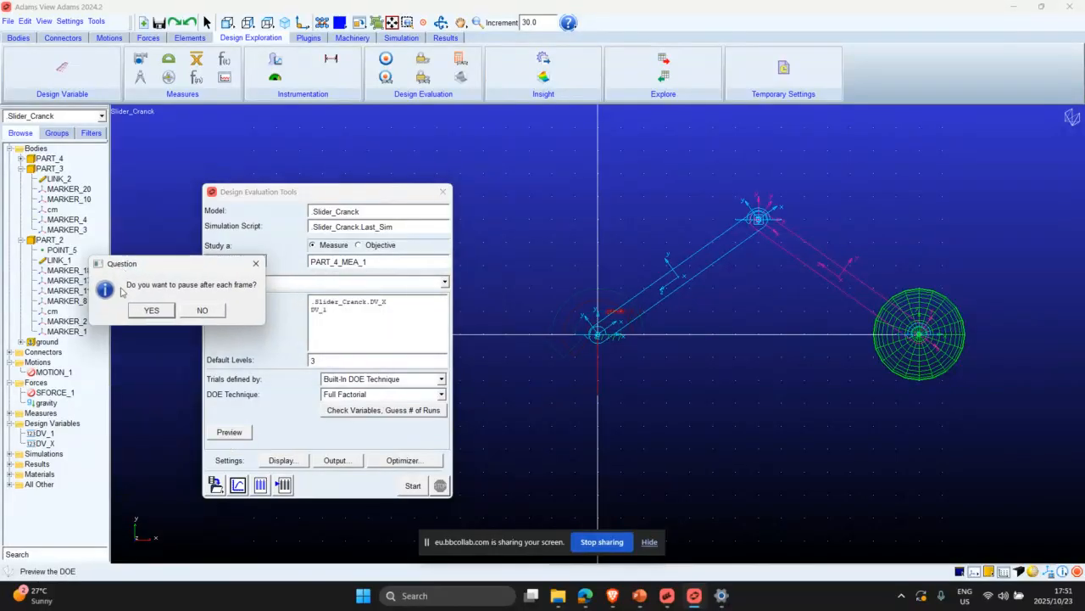
left_click(147, 312)
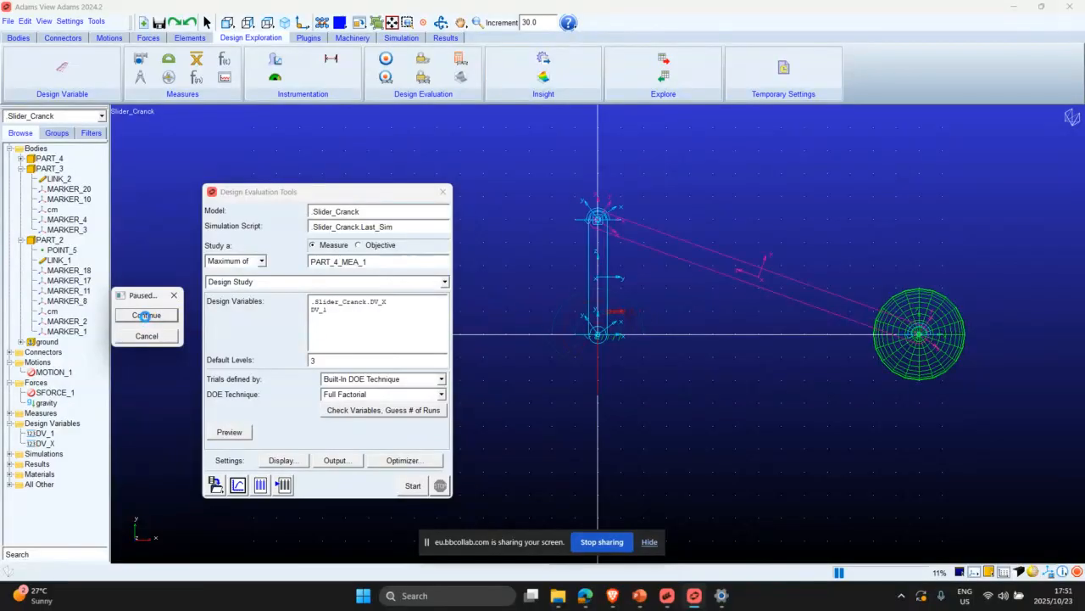
left_click(146, 315)
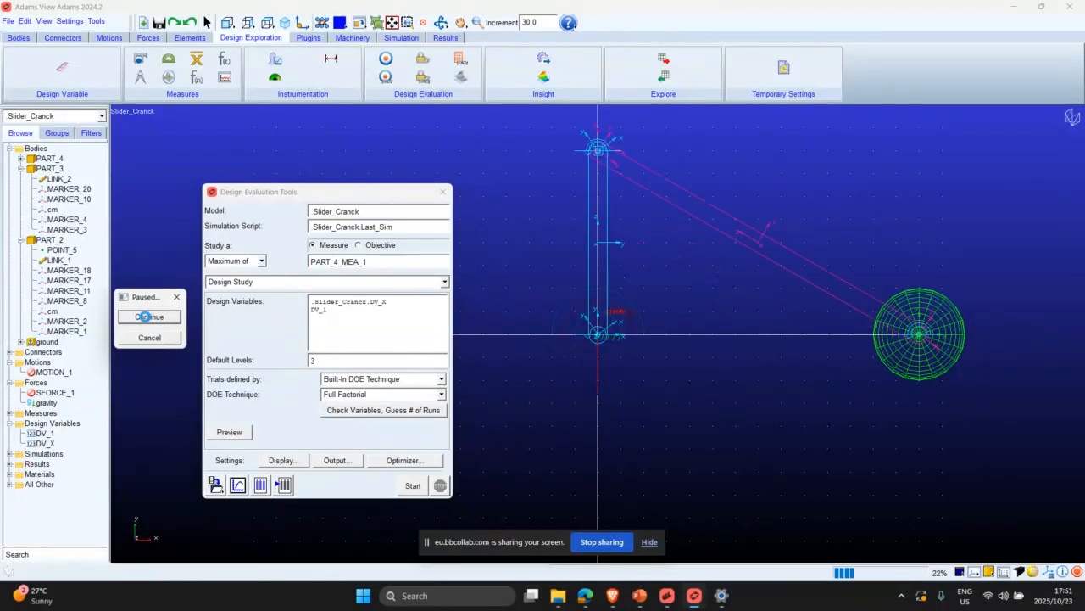
left_click(146, 316)
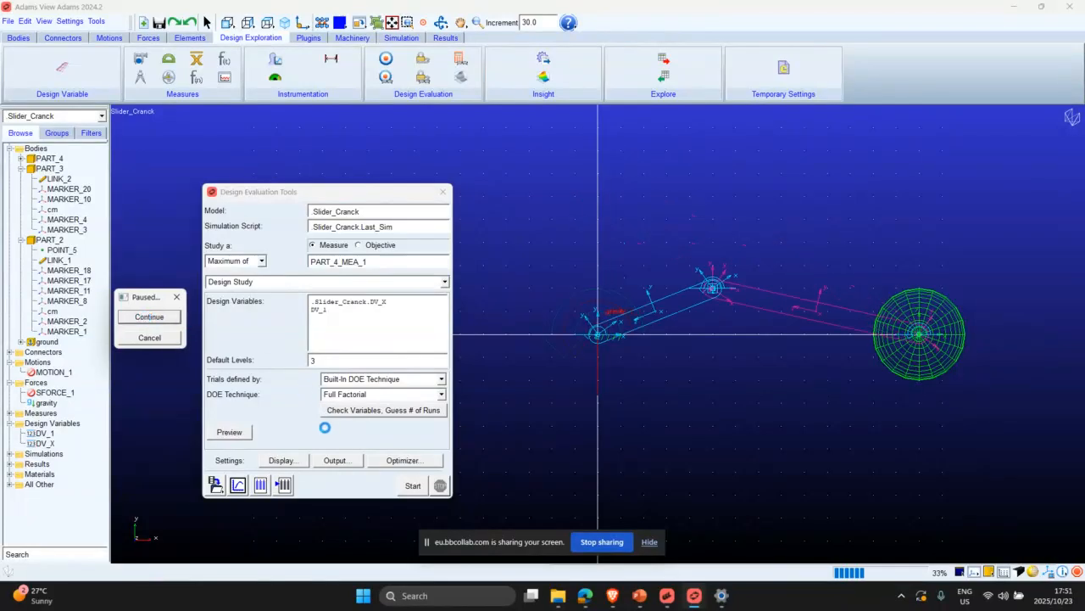
left_click(146, 339)
Set the minus delta of design variable DV_X to -150 and apply it.
left_click(41, 443)
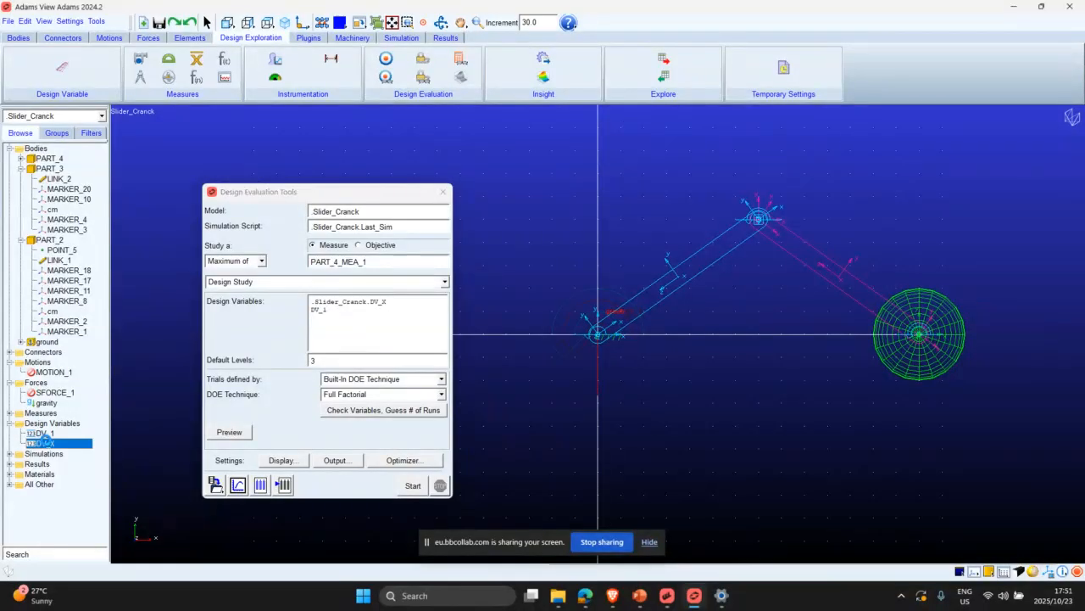
double_click(38, 443)
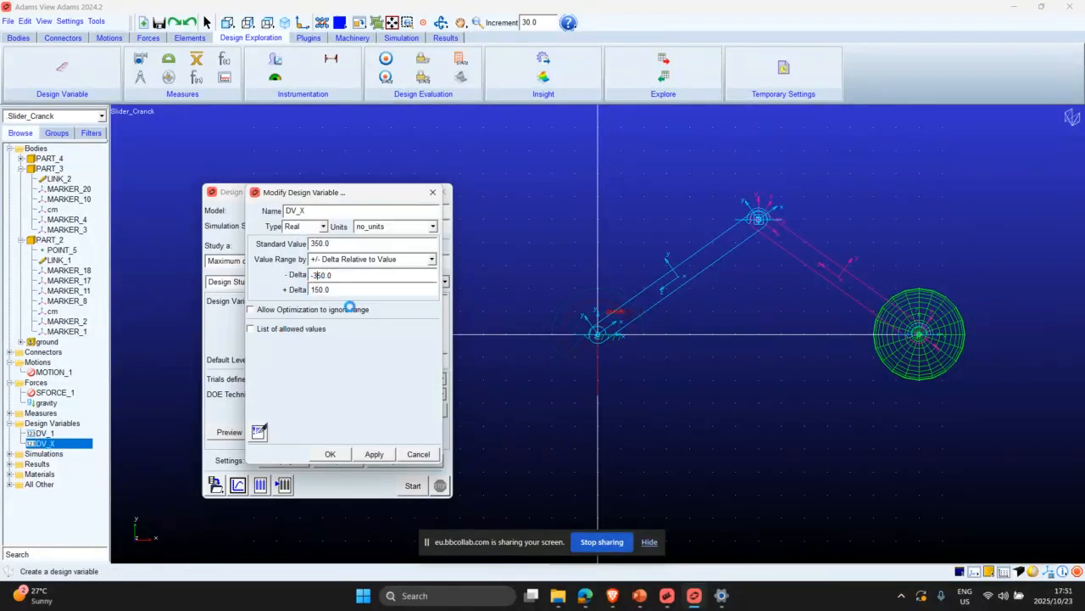
left_click(377, 457)
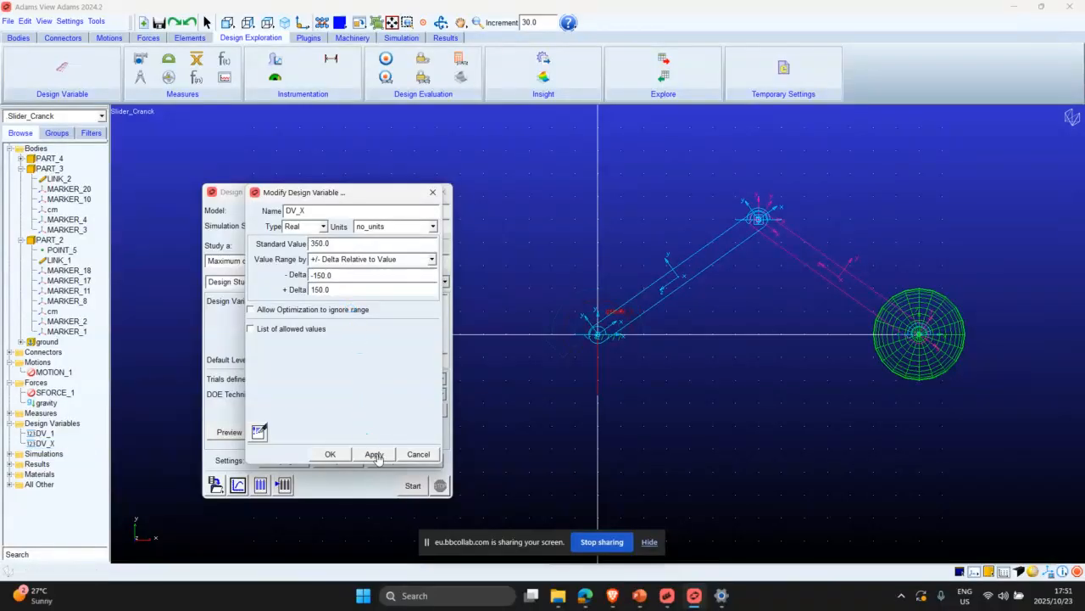
Preview the DV_X and DV_1 trial combinations with a pause after each frame, and continue through the frames.
left_click(416, 453)
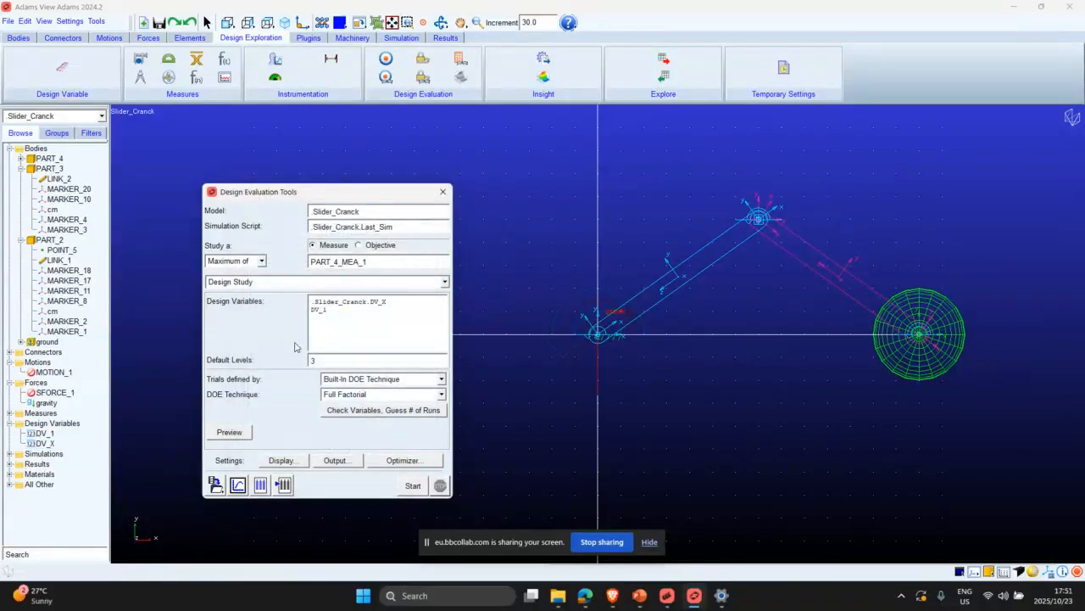
left_click(231, 432)
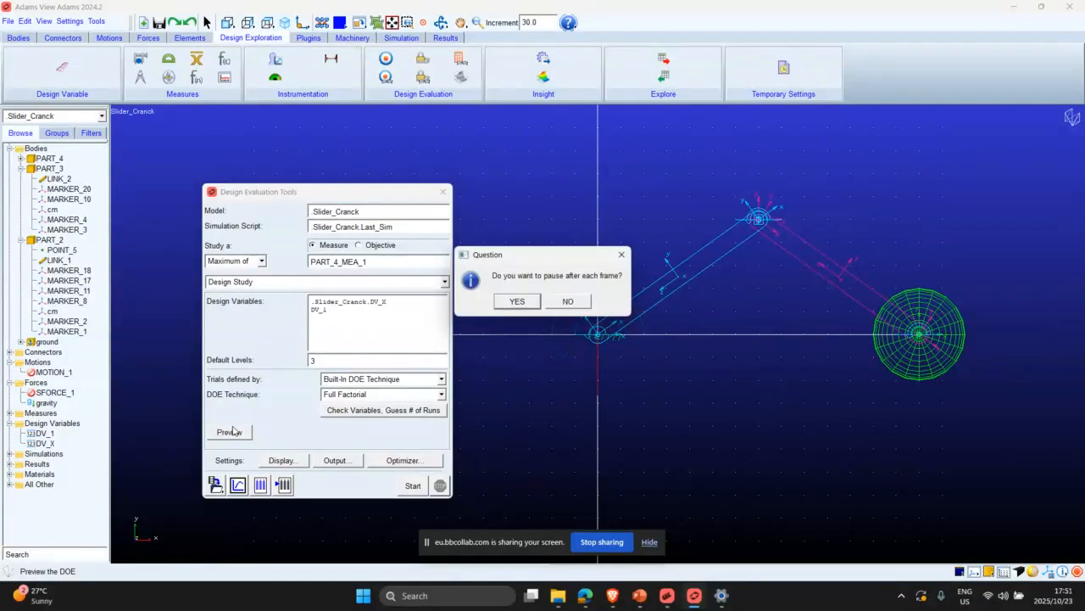
left_click(517, 301)
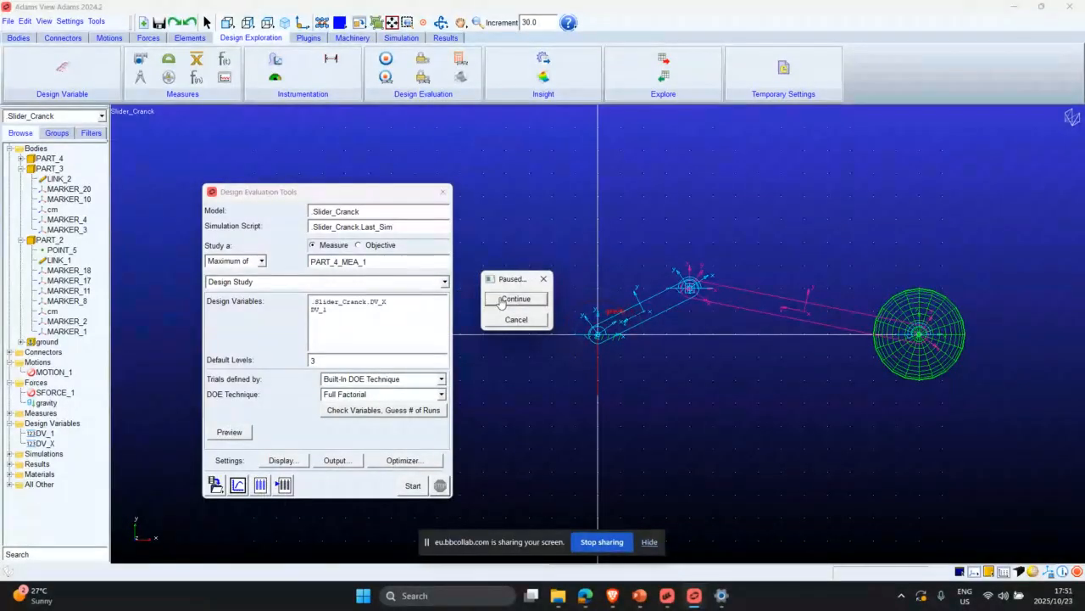
left_click(502, 302)
left_click(501, 302)
left_click(501, 296)
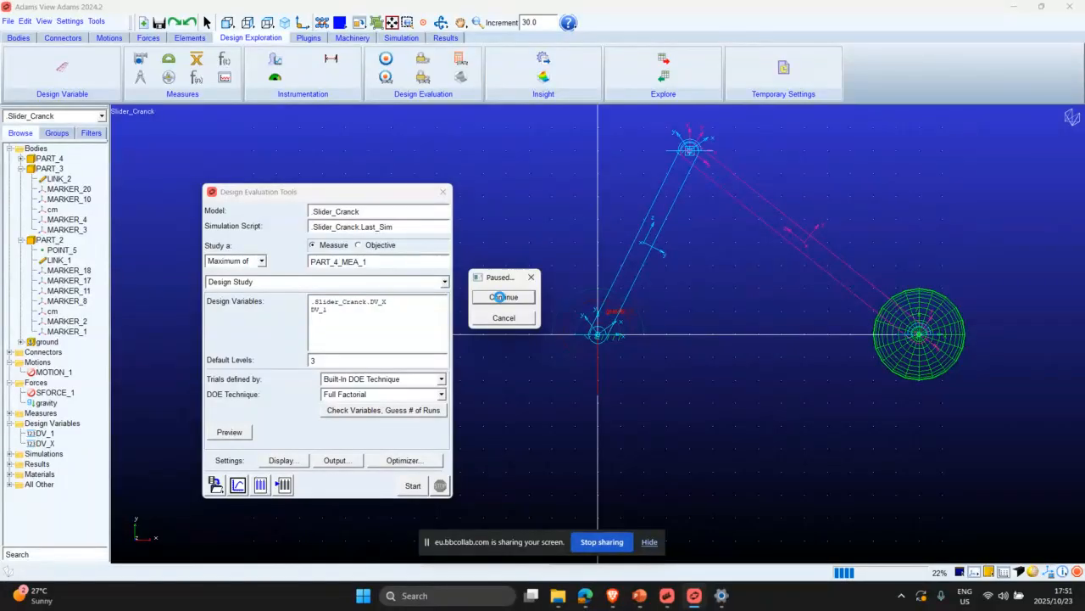
left_click(502, 296)
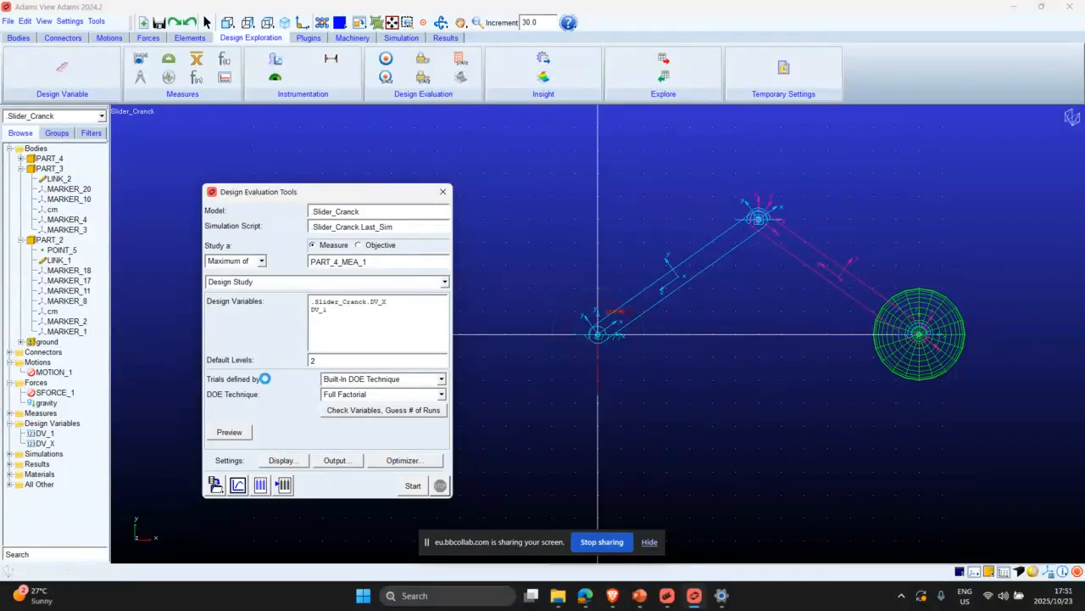
left_click(274, 282)
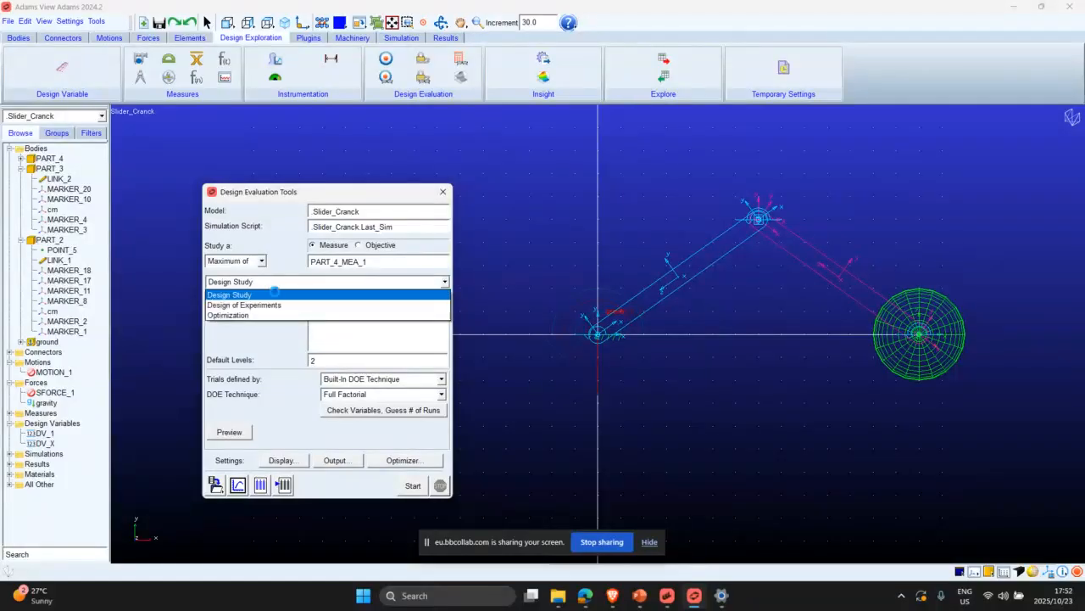
left_click(285, 315)
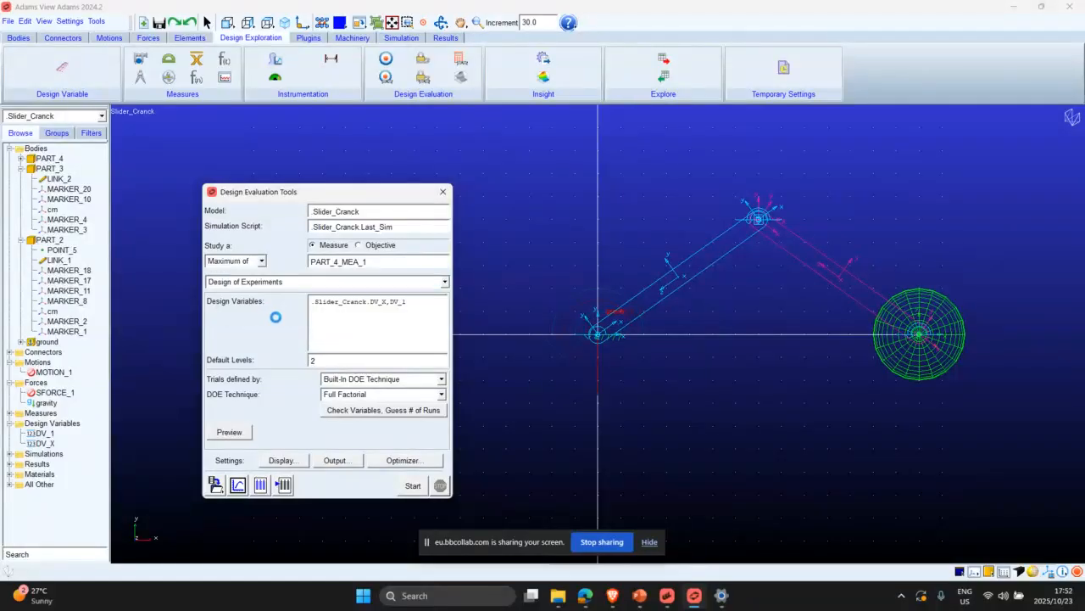
right_click(346, 328)
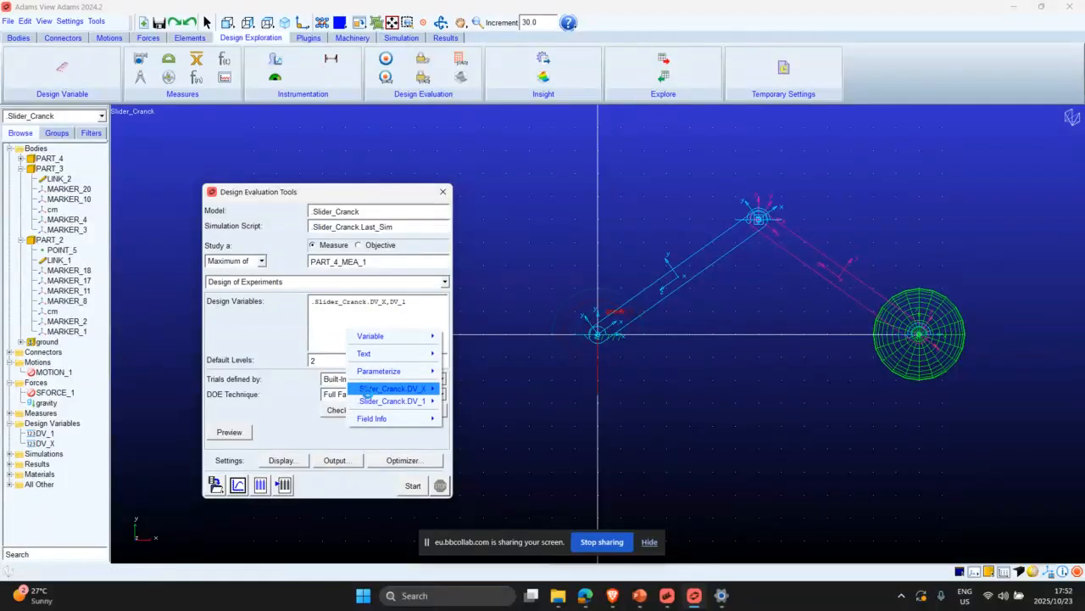
mouse_move(405, 389)
mouse_move(403, 337)
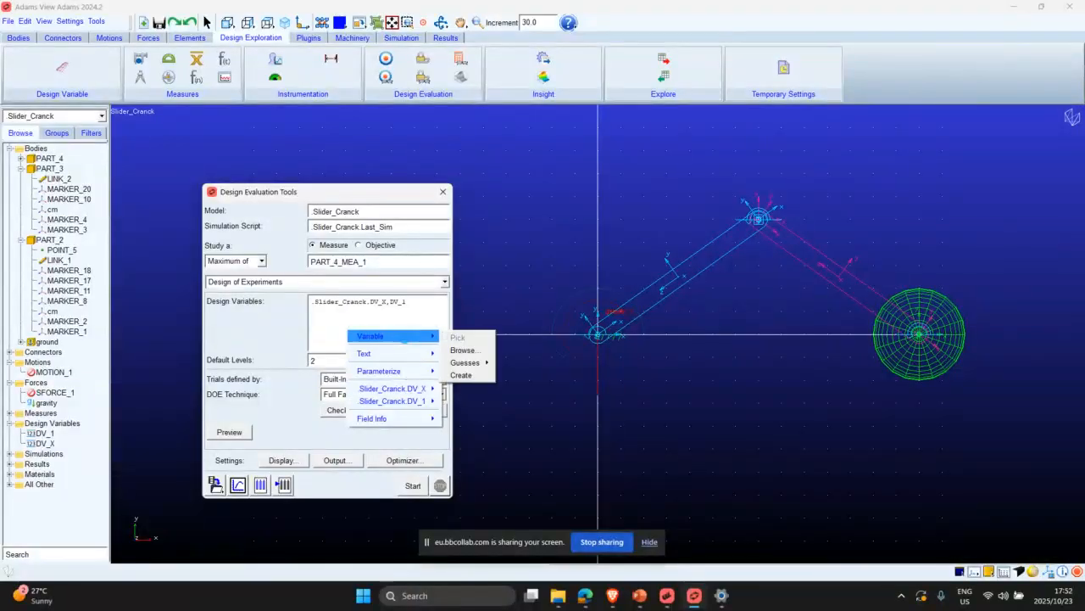
left_click(386, 291)
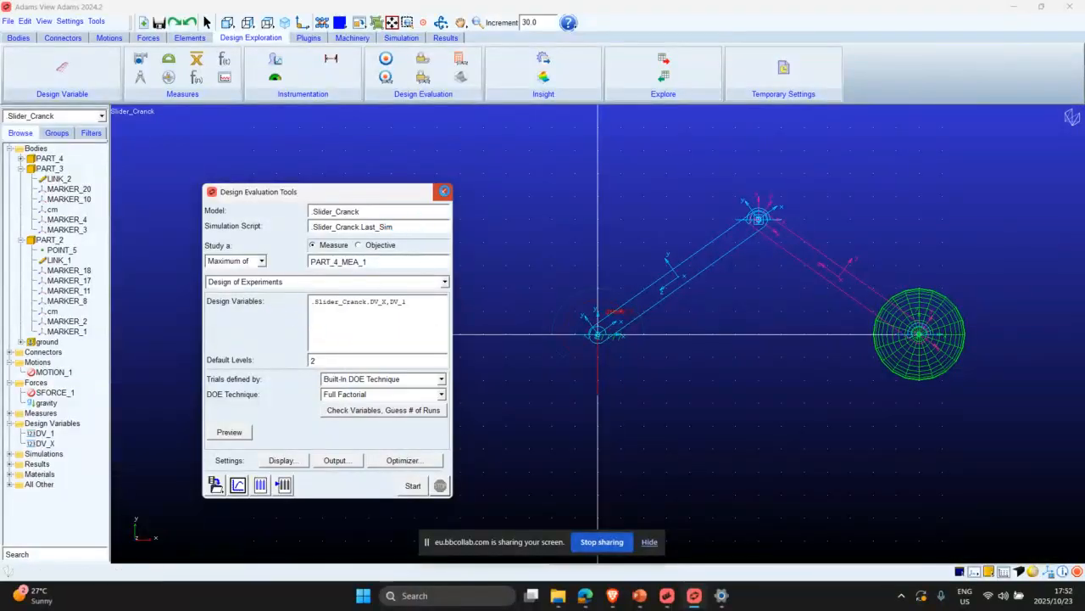
left_click(443, 192)
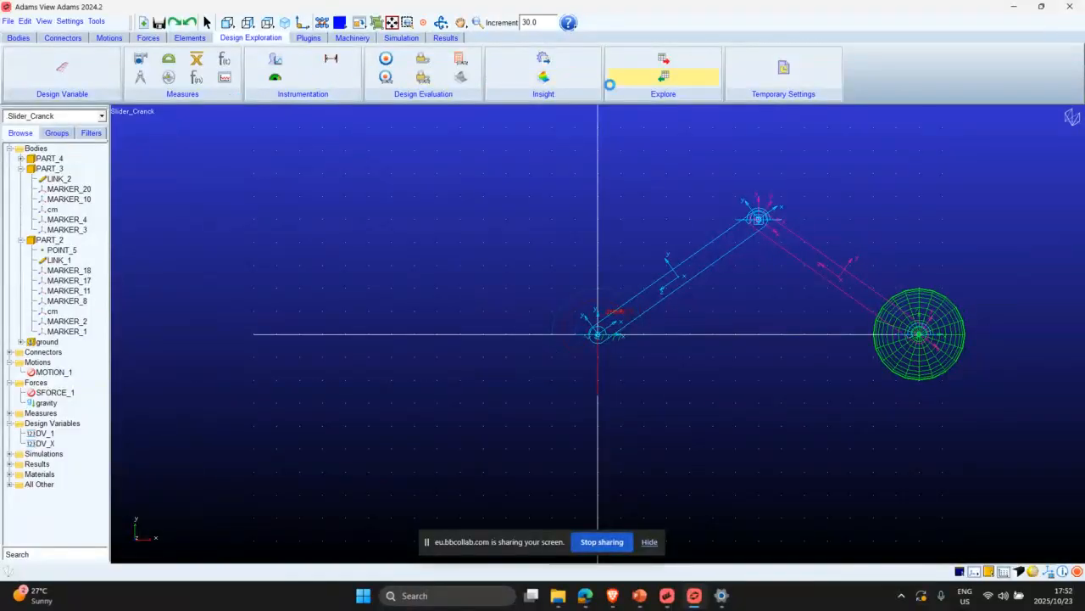
Reopen the design evaluation, set the study type to Design of Experiments and add DV_1 from the guessed variables to the design variables.
left_click(455, 77)
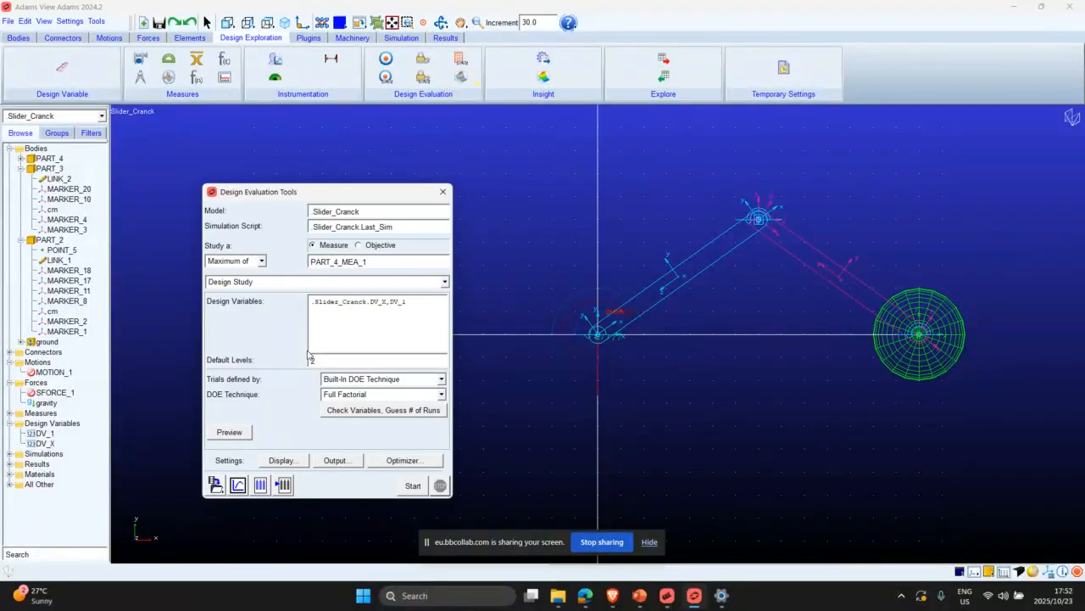
left_click(243, 282)
left_click(244, 304)
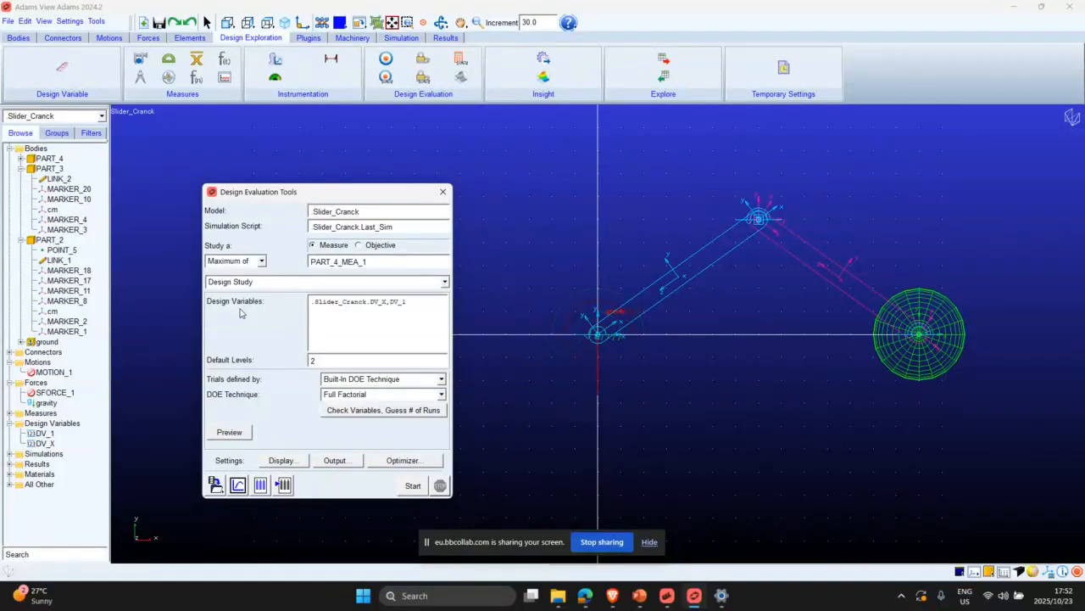
right_click(338, 327)
left_click(262, 292)
left_click(256, 283)
left_click(254, 295)
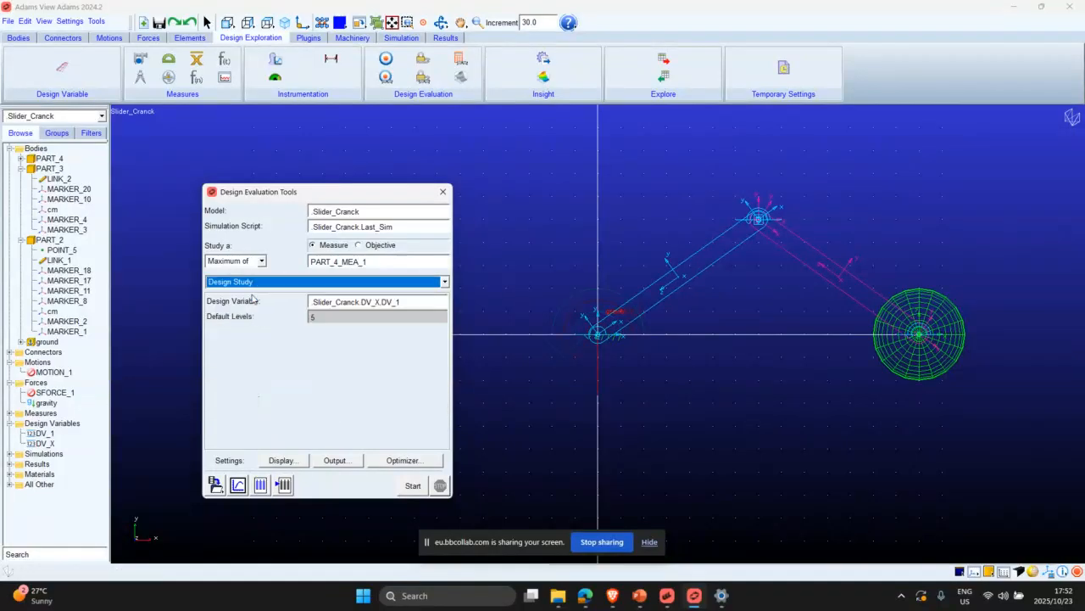
left_click(254, 284)
left_click(252, 305)
right_click(343, 320)
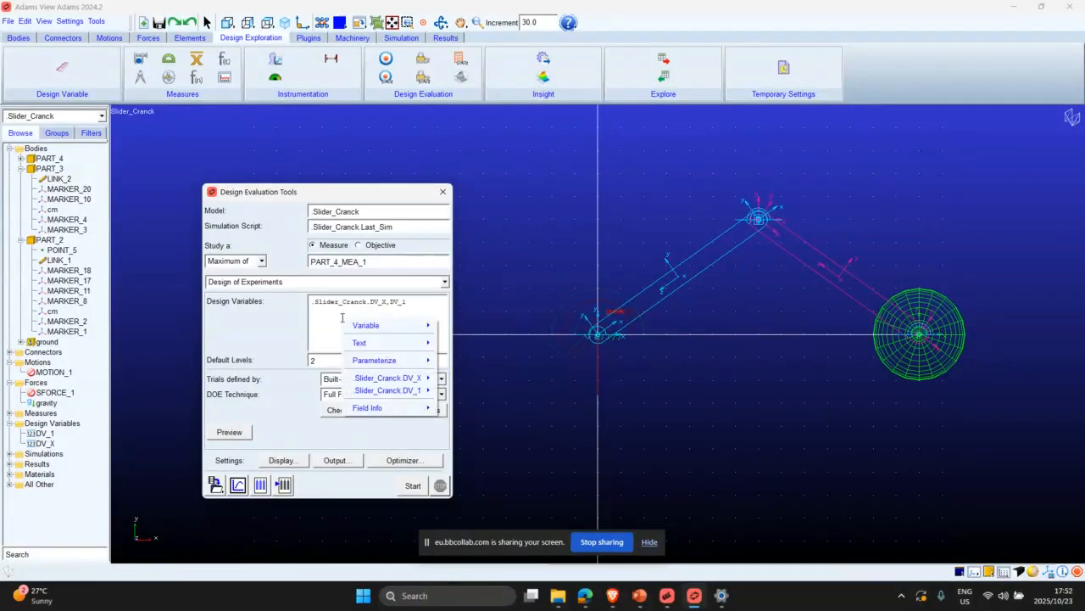
mouse_move(378, 340)
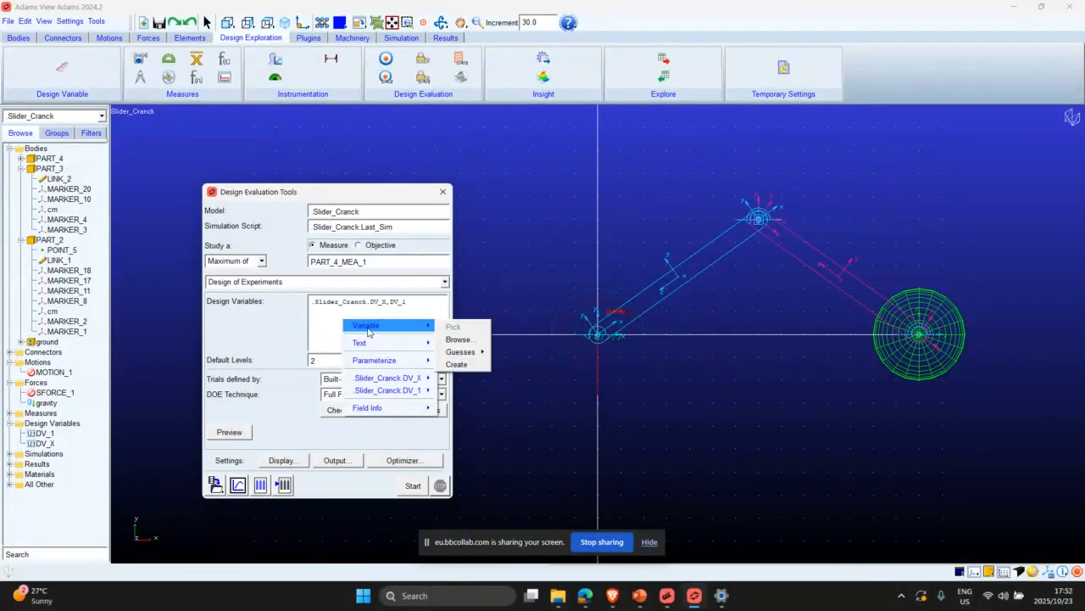
mouse_move(466, 352)
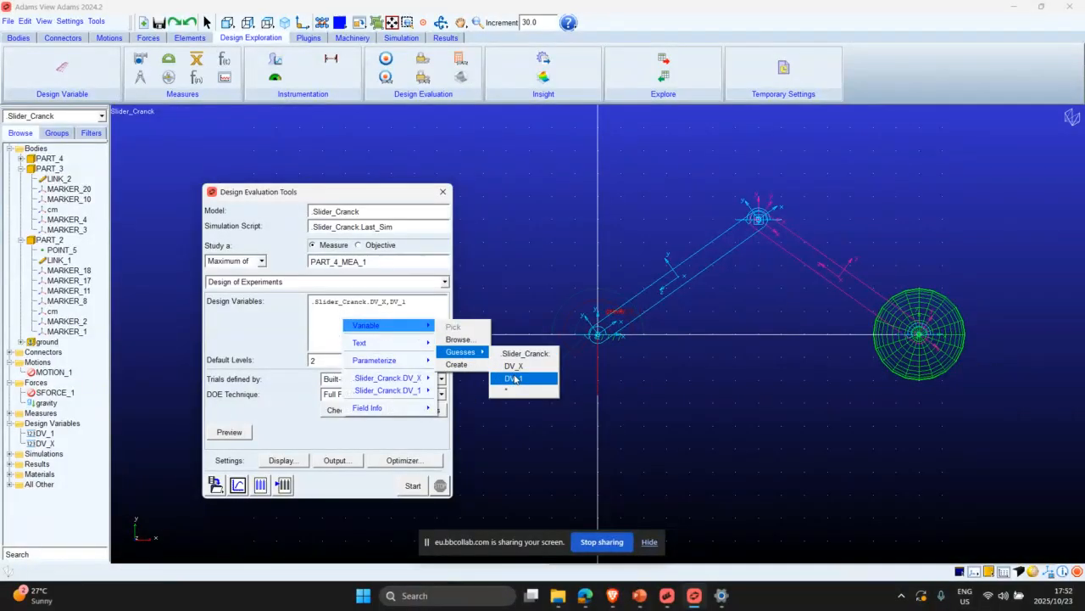
left_click(515, 378)
Preview the design of experiments trials with a pause after each frame, bringing the hidden pause prompt forward to continue.
left_click(229, 432)
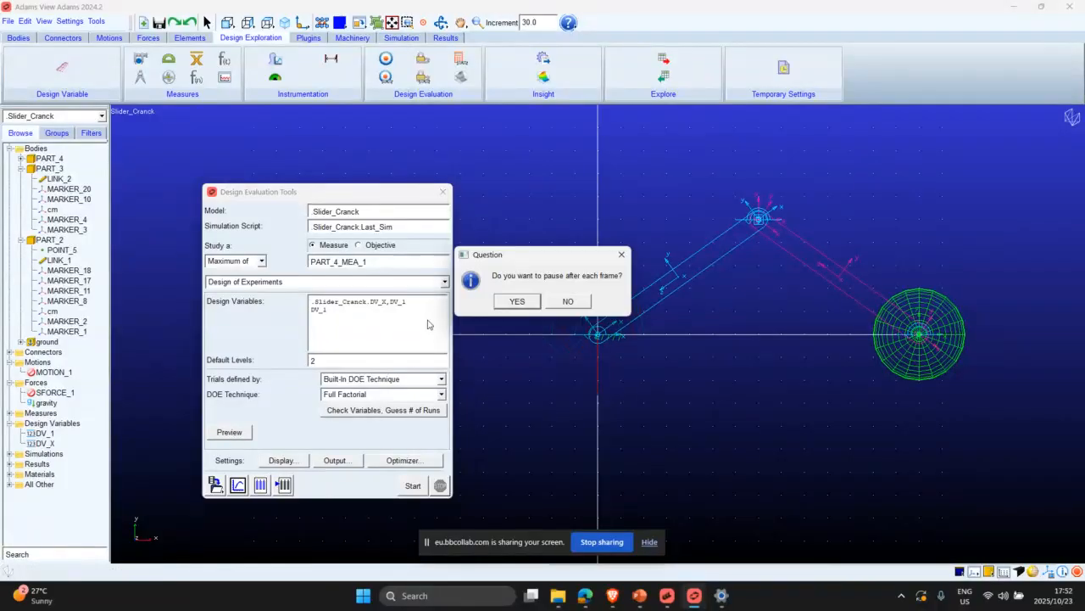
left_click(509, 301)
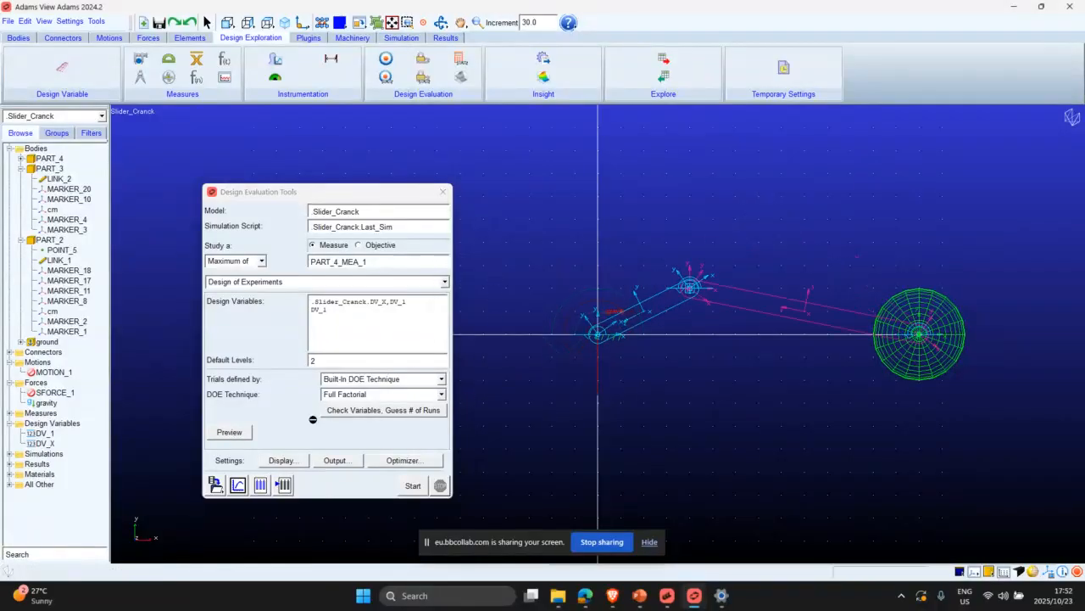
left_click(221, 432)
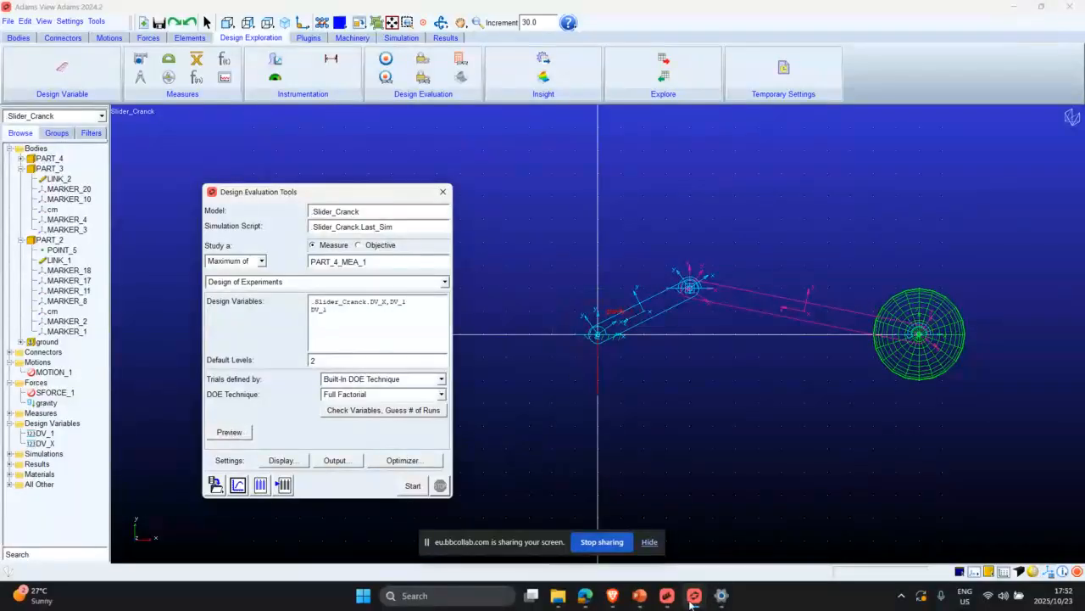
mouse_move(693, 598)
left_click(738, 521)
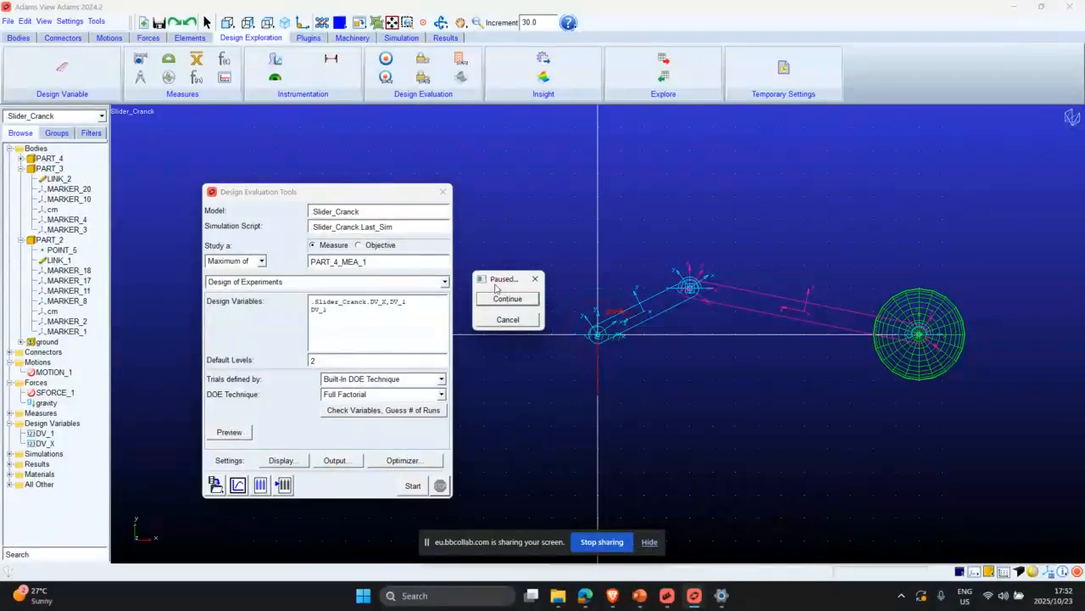
left_click_drag(492, 281, 494, 372)
left_click(507, 389)
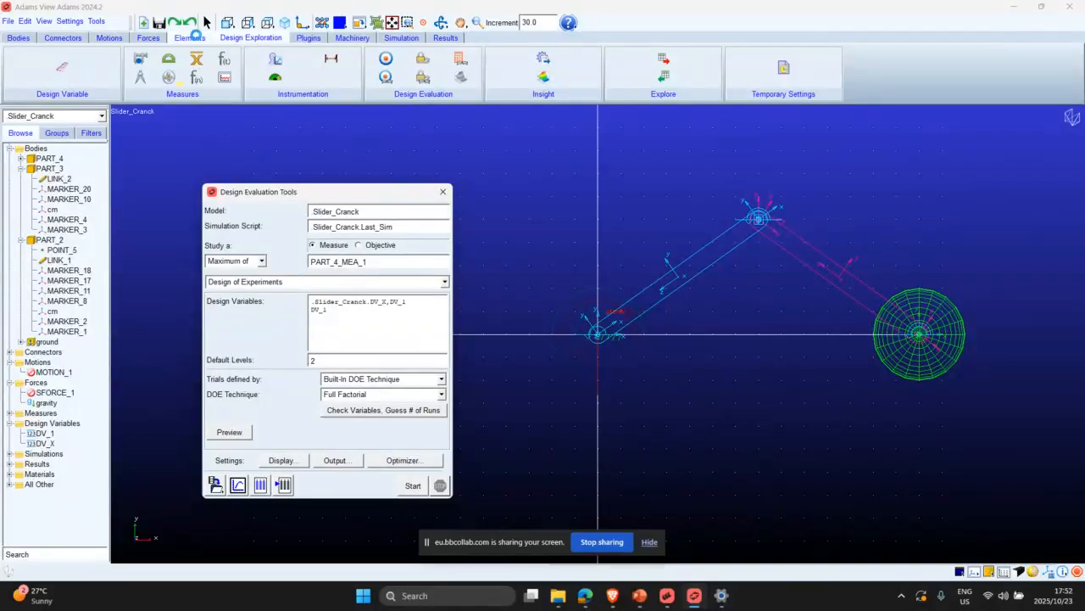
Display the PART_4_MEA_1 measure chart clear of the evaluation dialog, and run the full factorial design of experiments with two default levels.
left_click(42, 20)
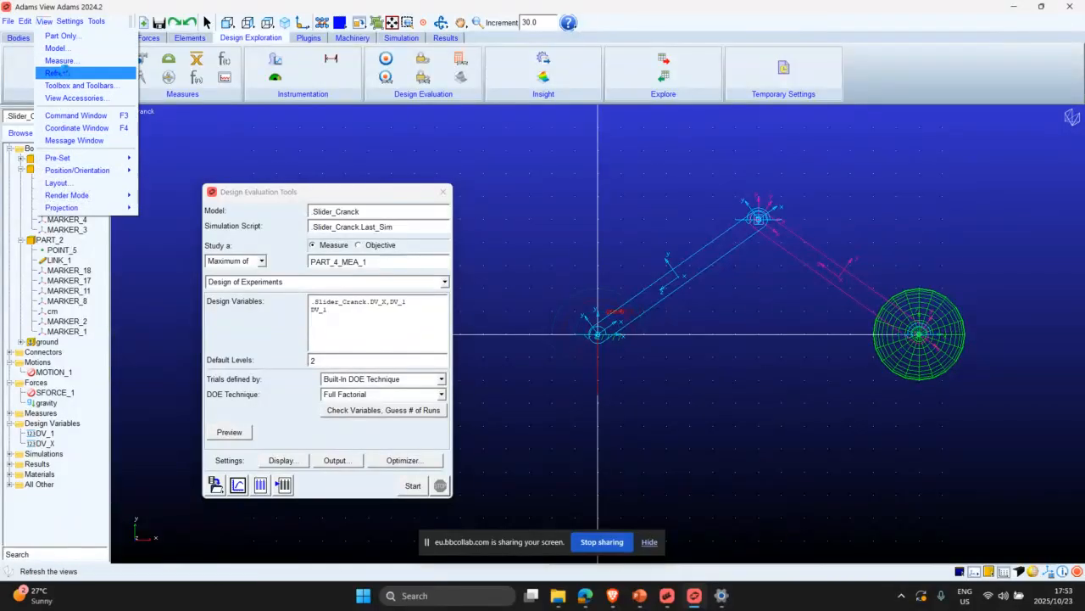
left_click(64, 61)
left_click(103, 138)
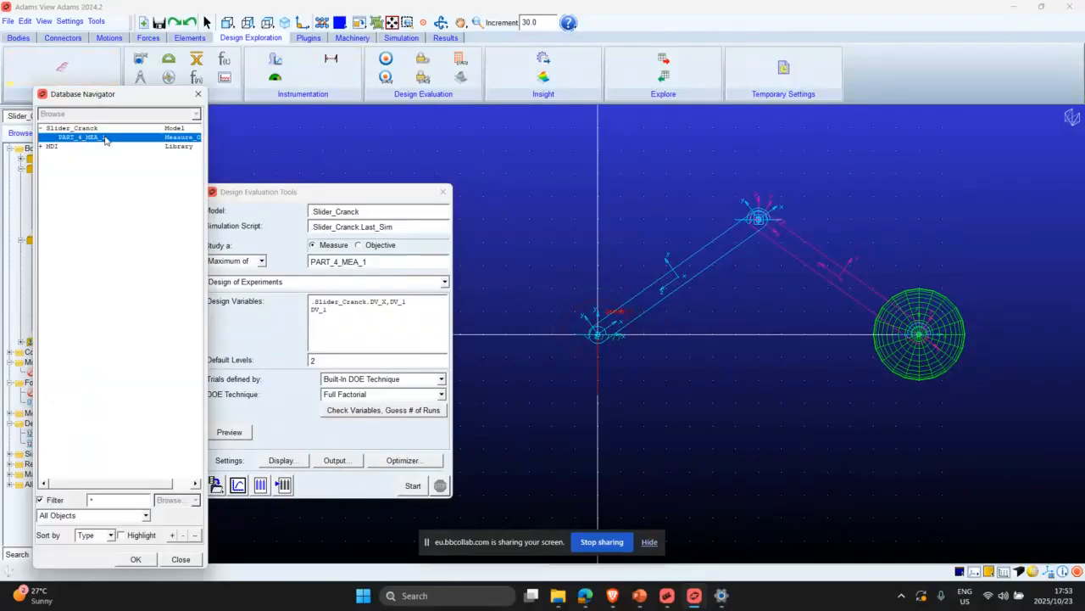
double_click(105, 140)
left_click_drag(428, 179, 153, 32)
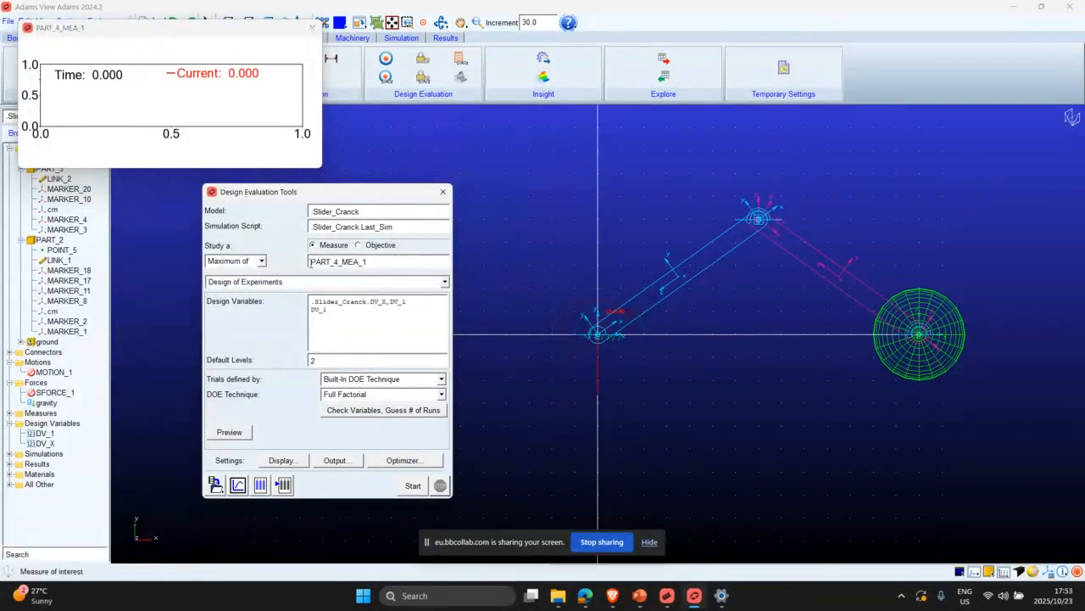
left_click(400, 486)
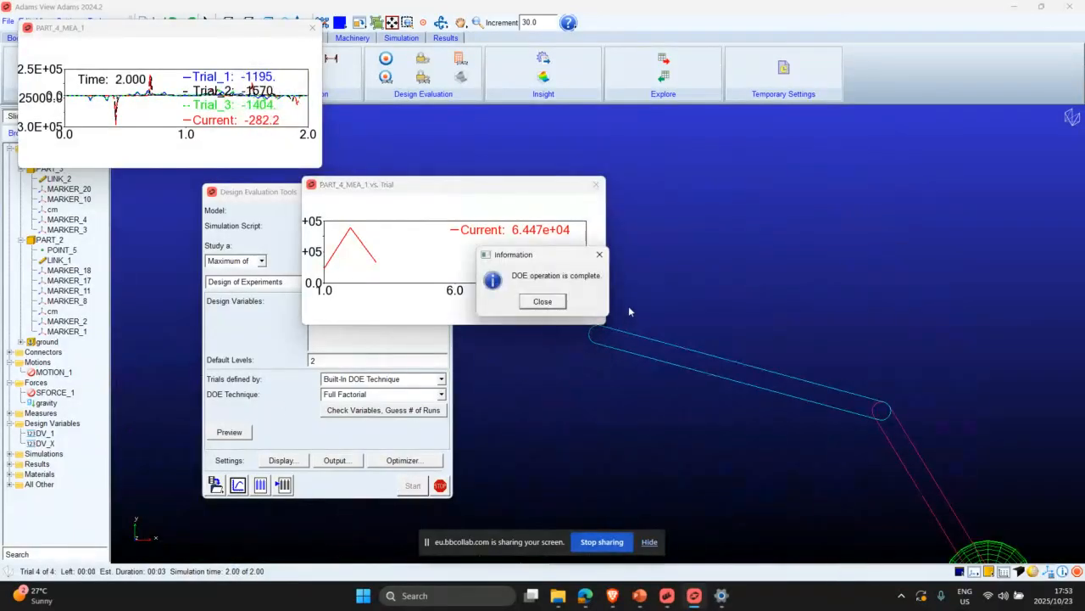
left_click(543, 301)
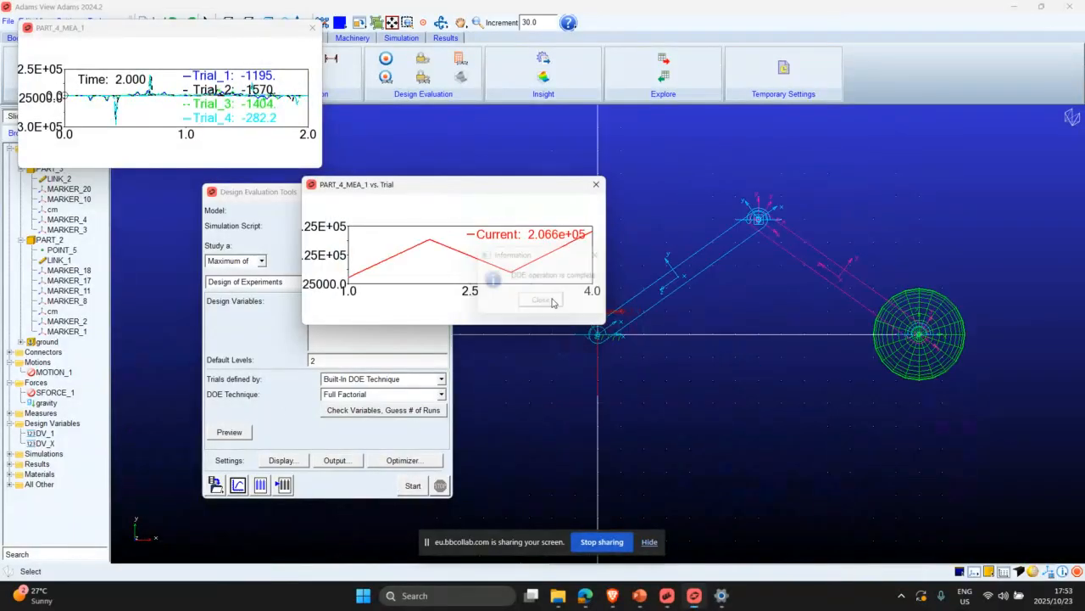
Transfer the PART_4_MEA_1 measure chart to a full plot in Adams PostProcessor.
left_click(212, 56)
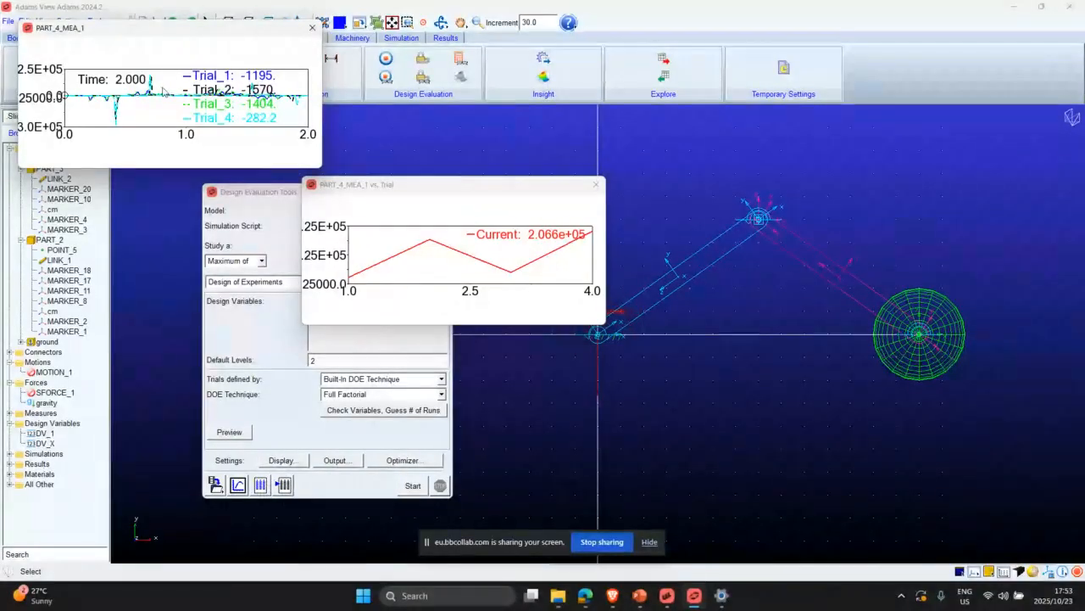
right_click(201, 76)
mouse_move(217, 85)
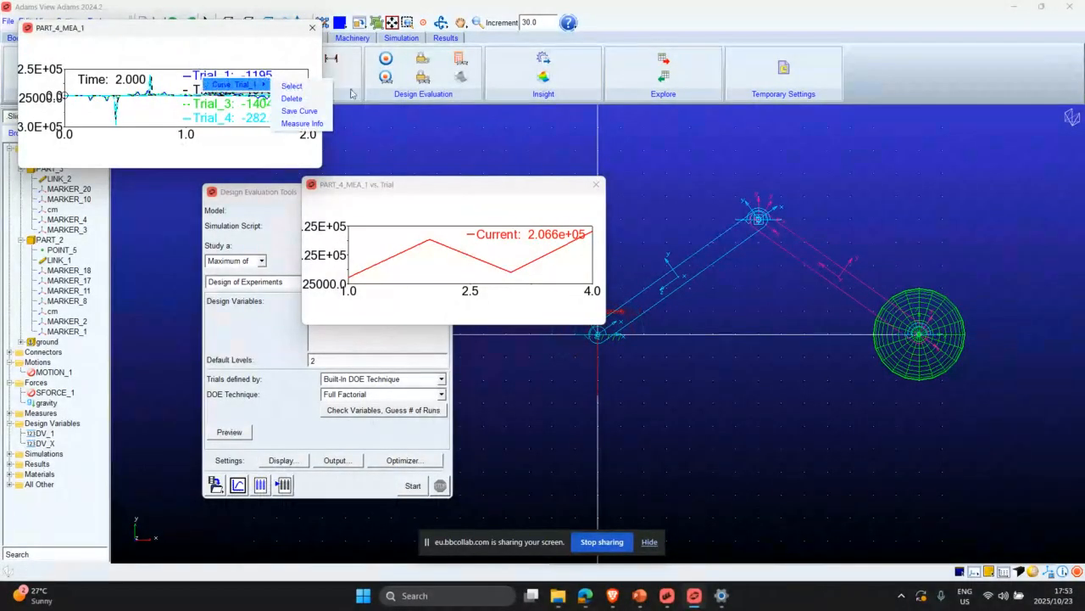
left_click(319, 86)
right_click(277, 90)
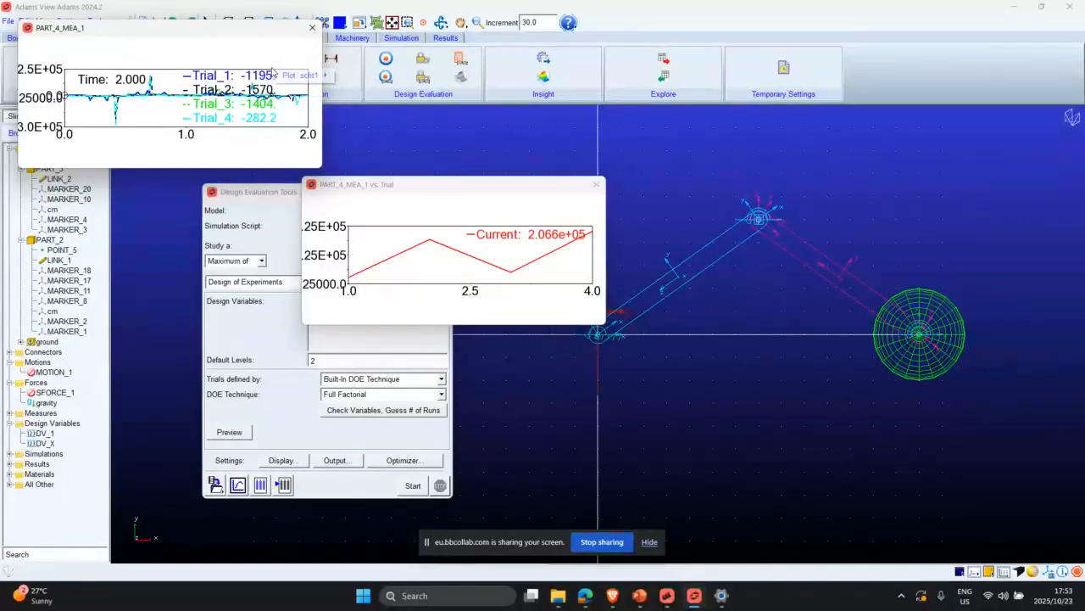
mouse_move(297, 74)
left_click(415, 129)
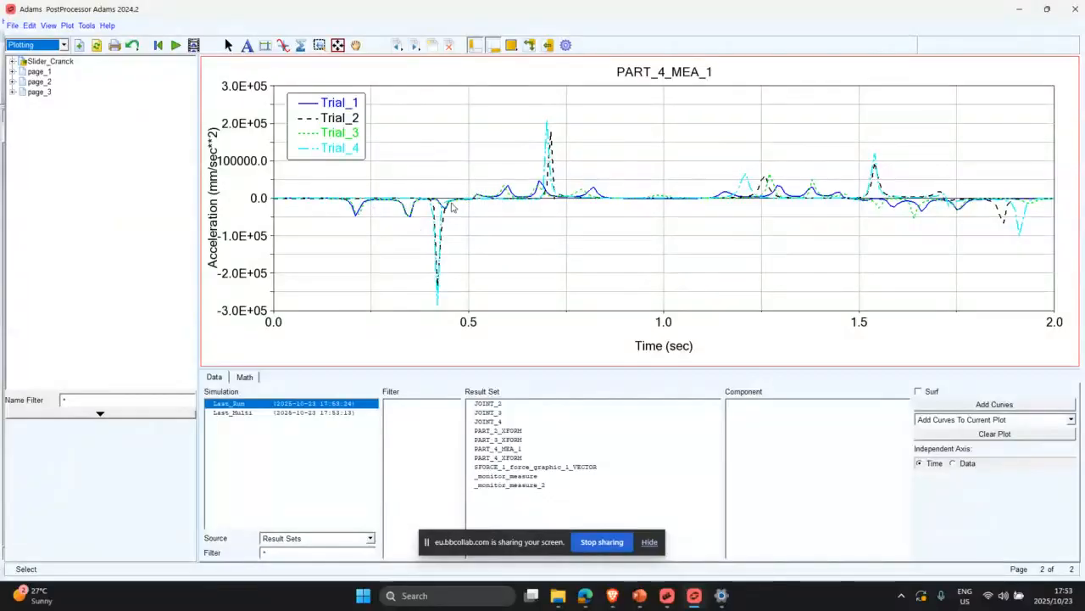
Examine the Trial_1 to Trial_4 acceleration curves in the full plot, and return to Adams View.
left_click(262, 412)
left_click(258, 403)
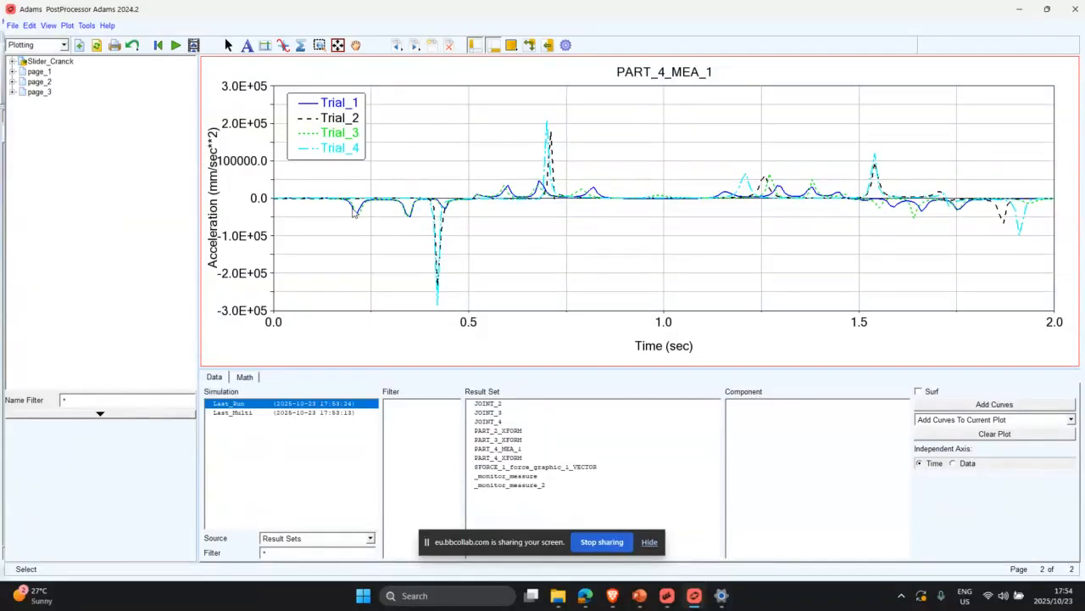
left_click(348, 105)
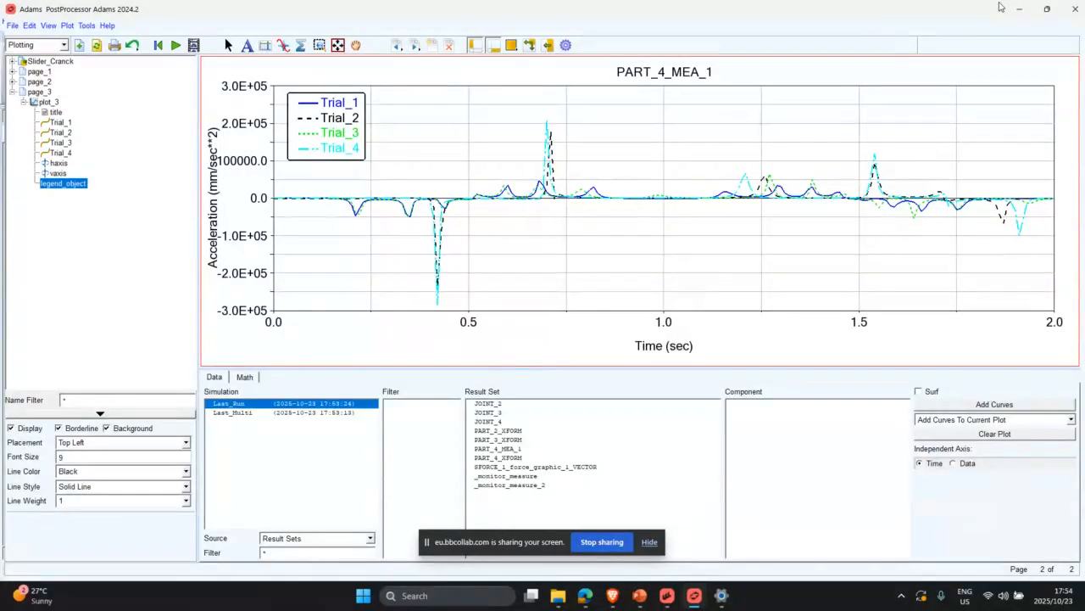
left_click(1073, 13)
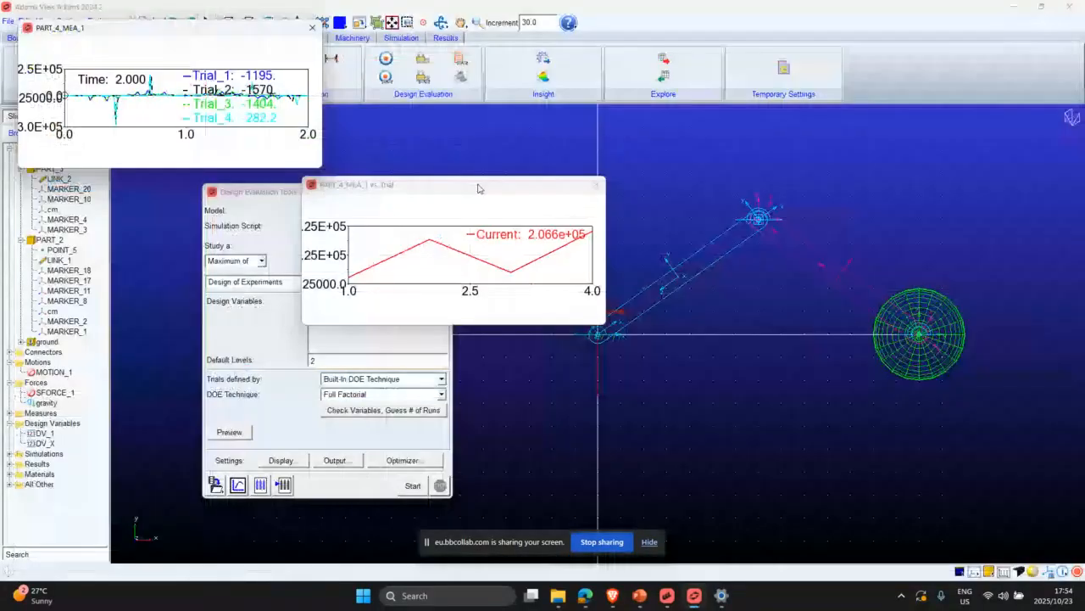
Transfer the PART_4_MEA_1 vs. Trial chart to a full plot in Adams PostProcessor.
left_click_drag(478, 188, 459, 201)
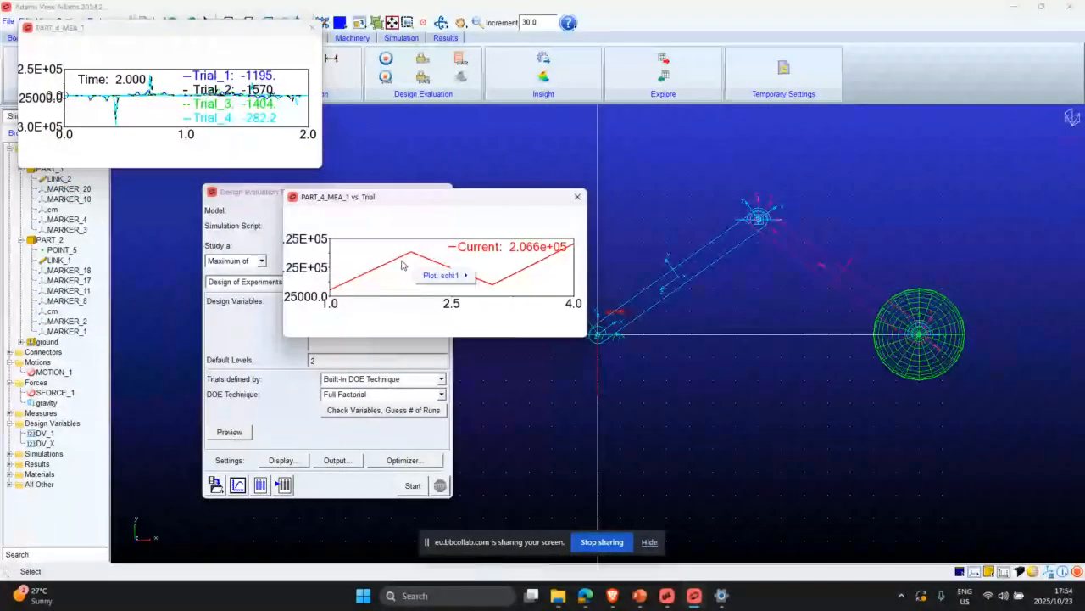
right_click(431, 269)
left_click(497, 274)
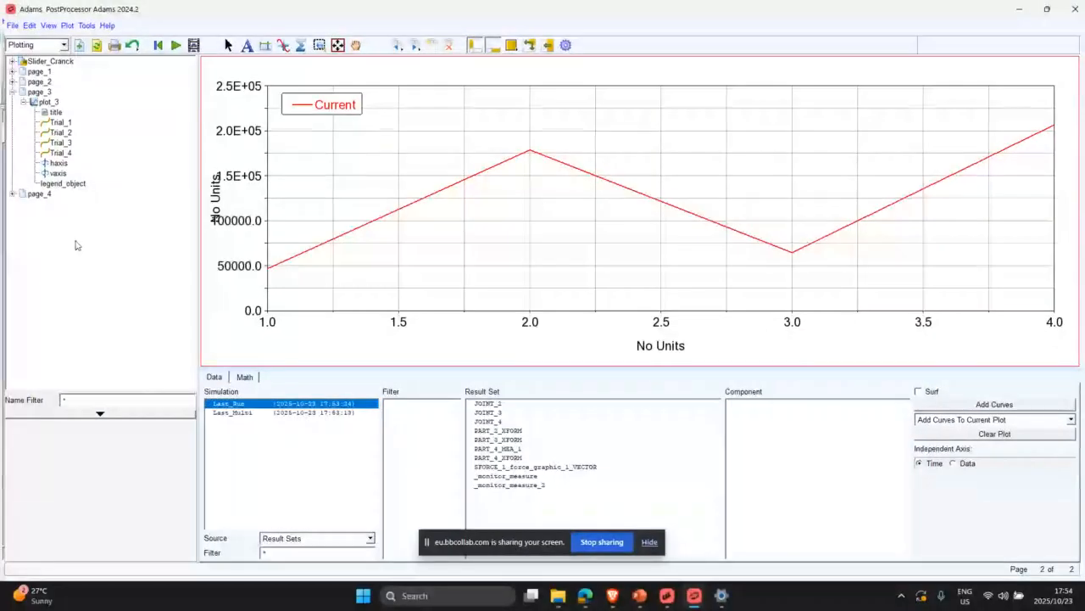
Select the Current curve of plot_4 on page_4 and open its line style options.
left_click(12, 194)
left_click(47, 204)
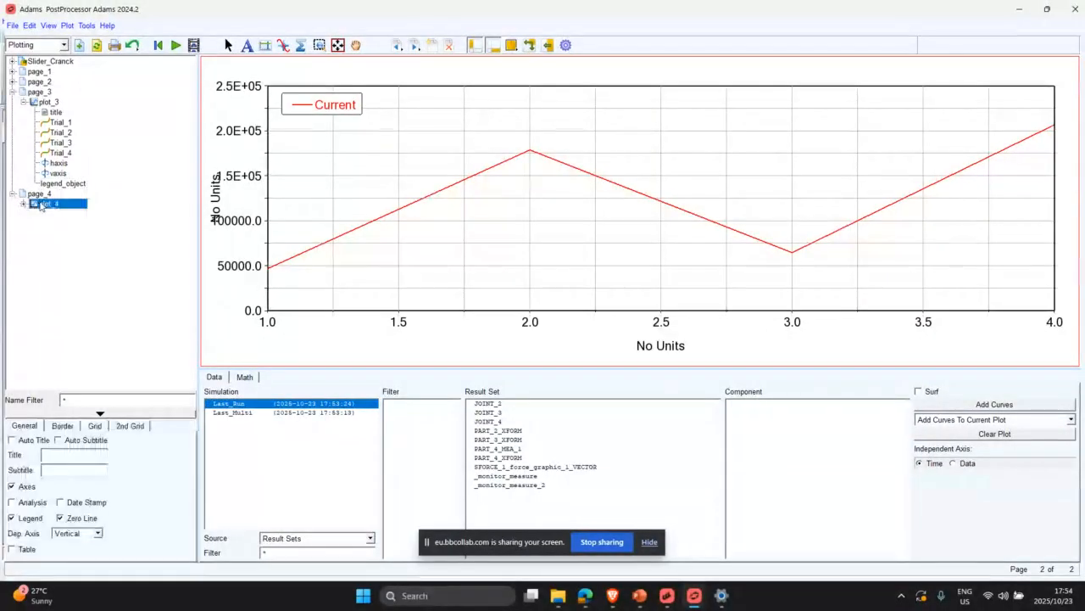
double_click(43, 204)
left_click(56, 234)
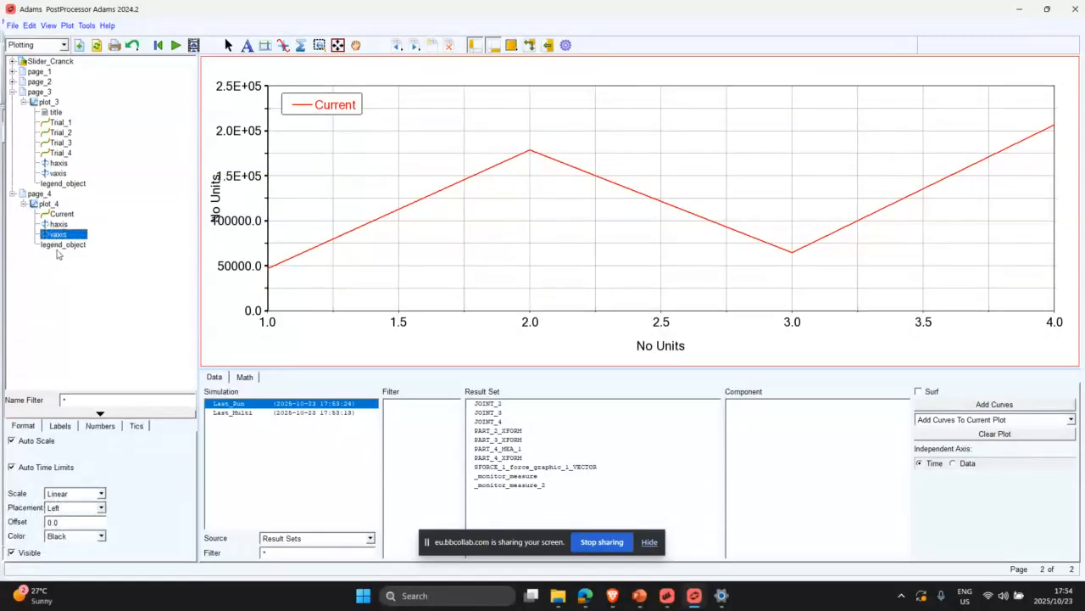
left_click(58, 216)
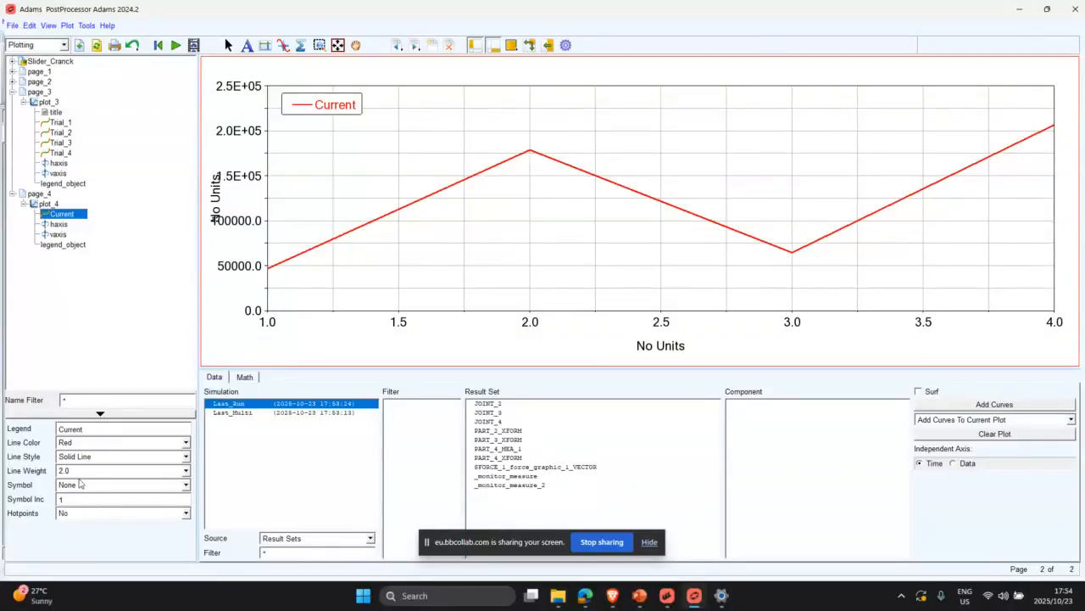
left_click(94, 458)
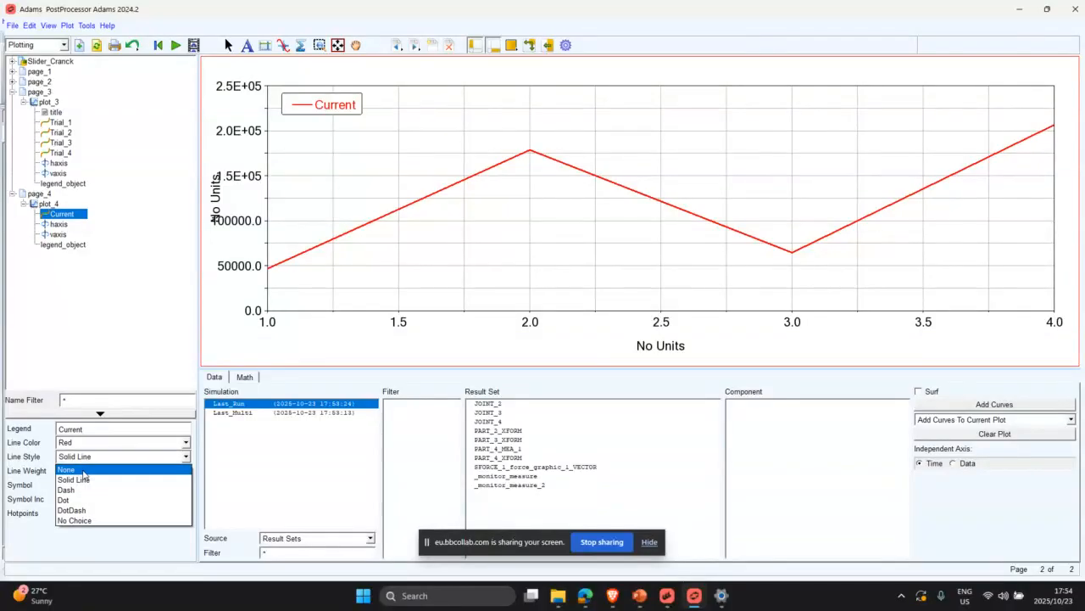
Show the Current curve as points only, with line style None and the * symbol.
left_click(83, 469)
left_click(81, 484)
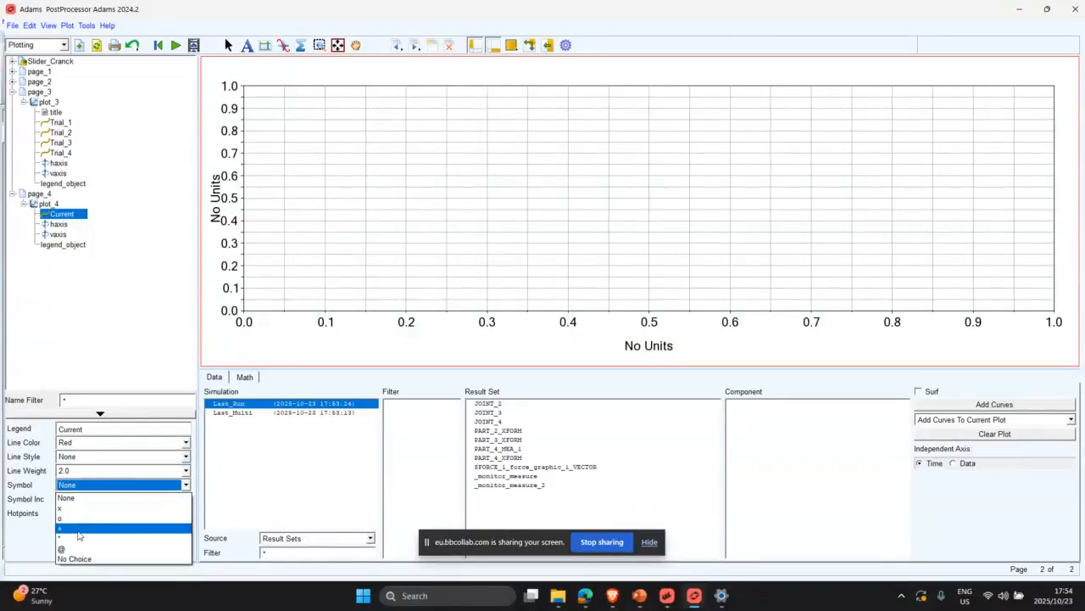
left_click(78, 536)
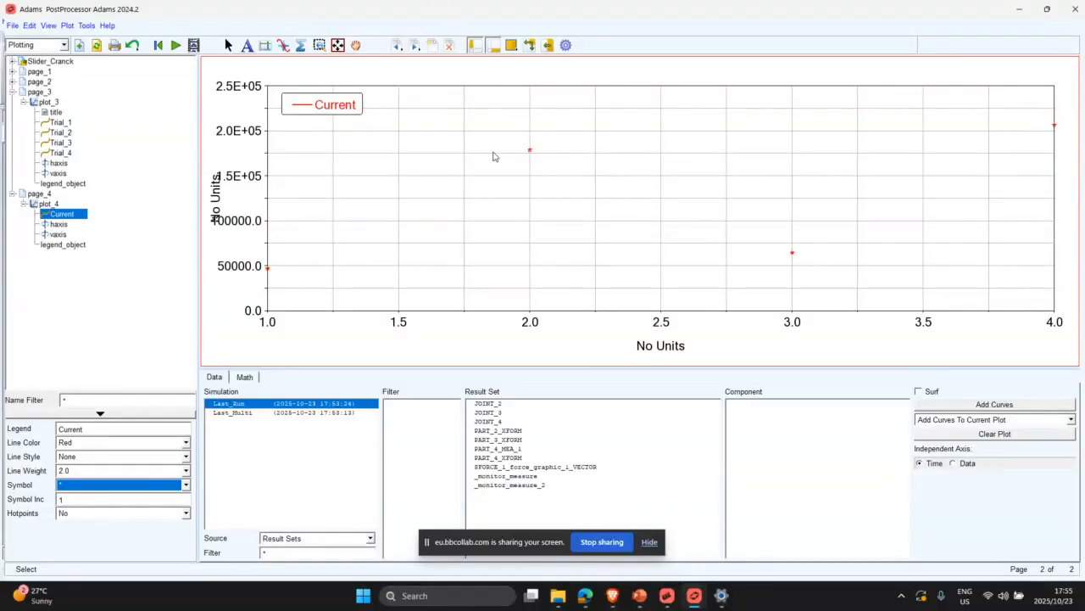
left_click(528, 143)
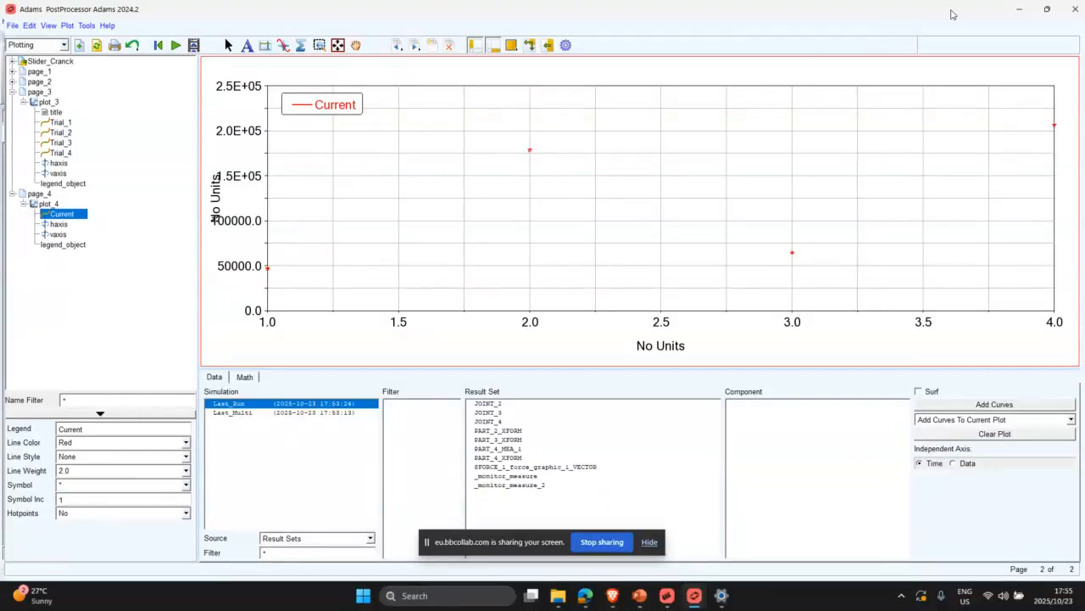
Close the PostProcessor and the PART_4_MEA_1 vs. Trial chart to return to the design evaluation settings.
left_click(1071, 8)
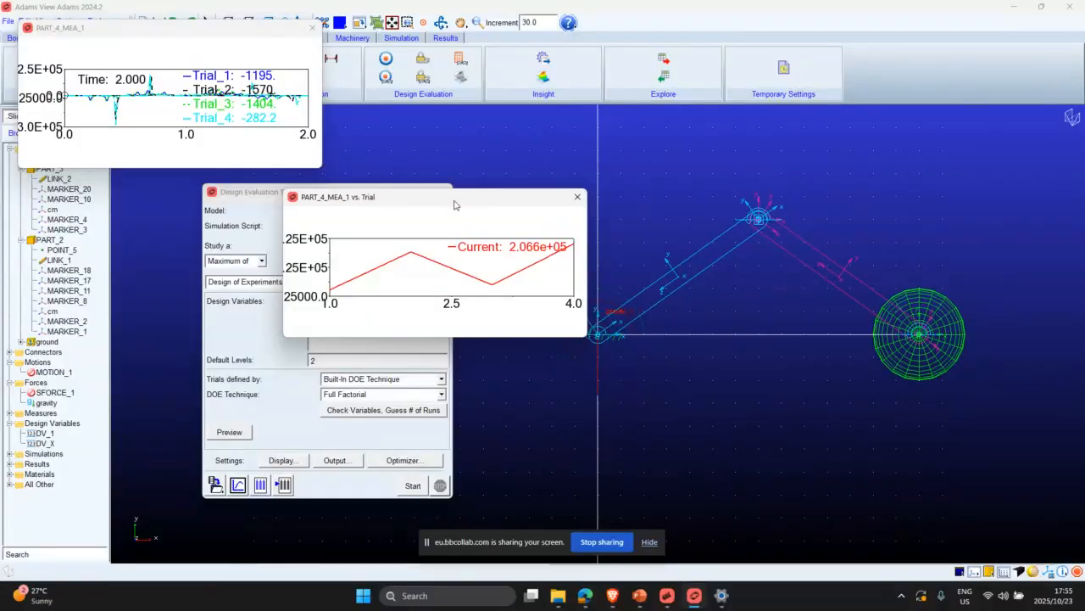
left_click(578, 197)
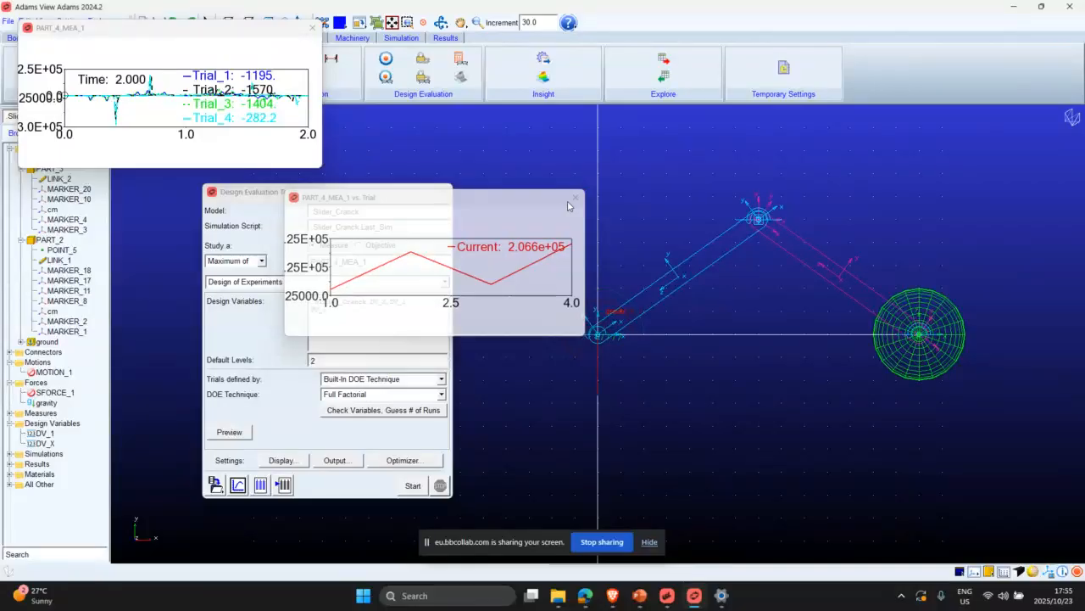
left_click_drag(316, 361, 306, 363)
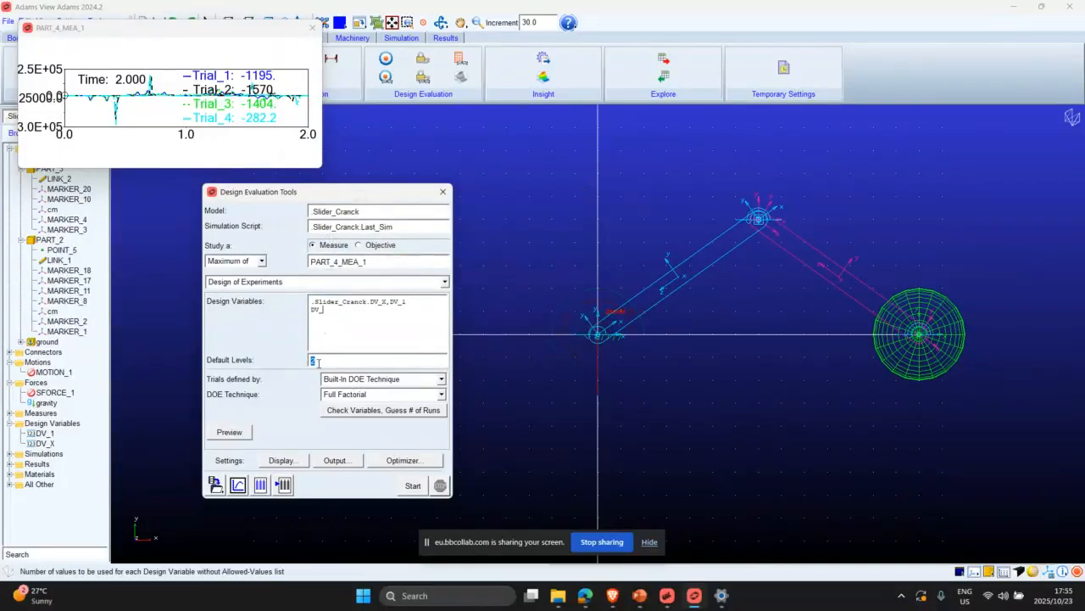
Switch the design evaluation type from Design of Experiments to Optimization.
left_click(246, 282)
left_click(245, 316)
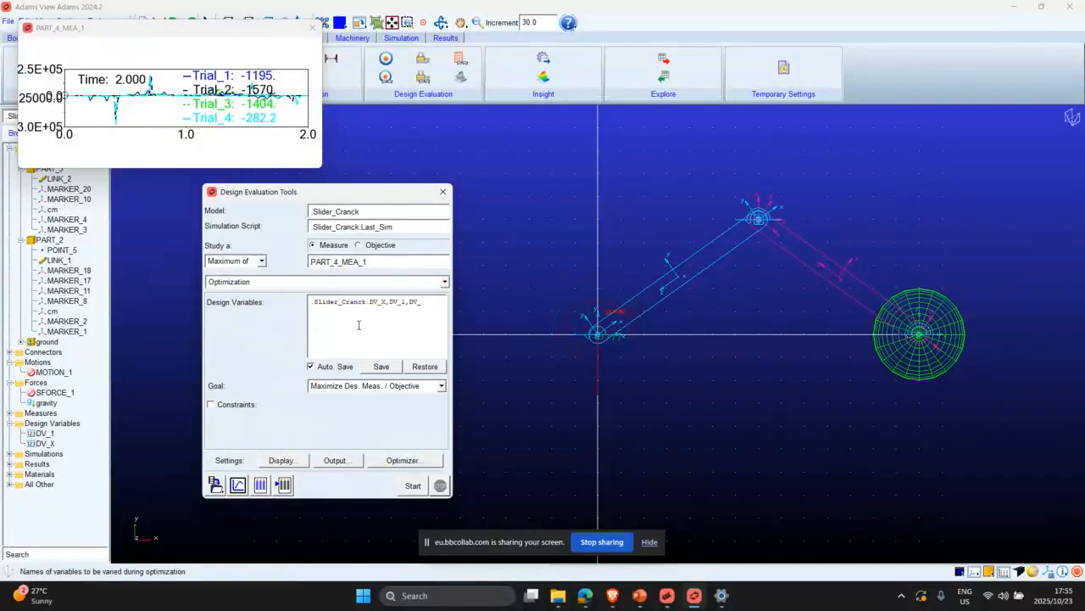
triple_click(359, 325)
key("BackSpace")
left_click(286, 281)
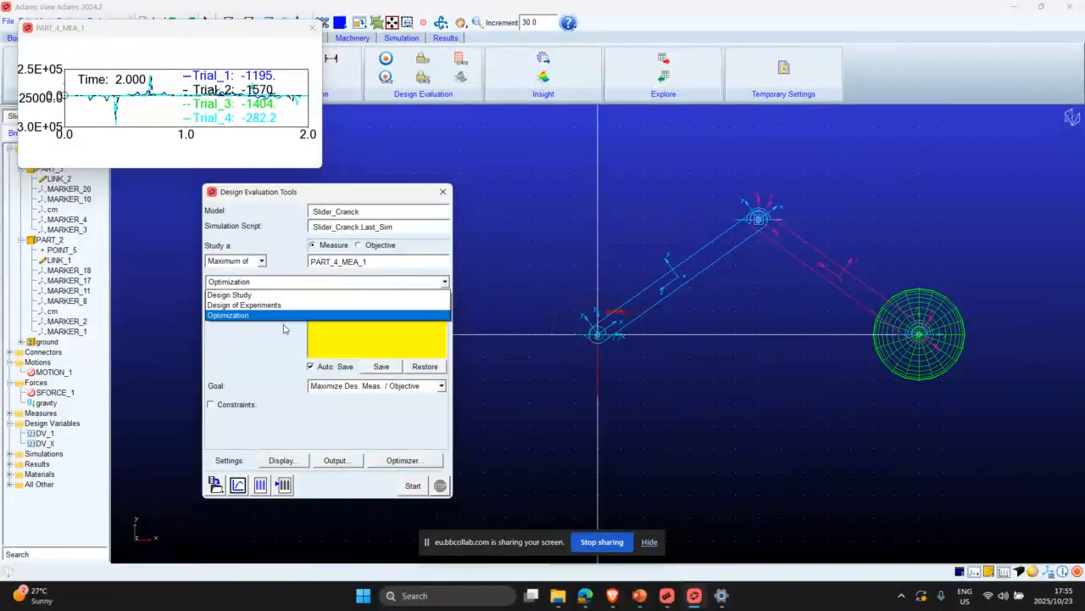
left_click(274, 315)
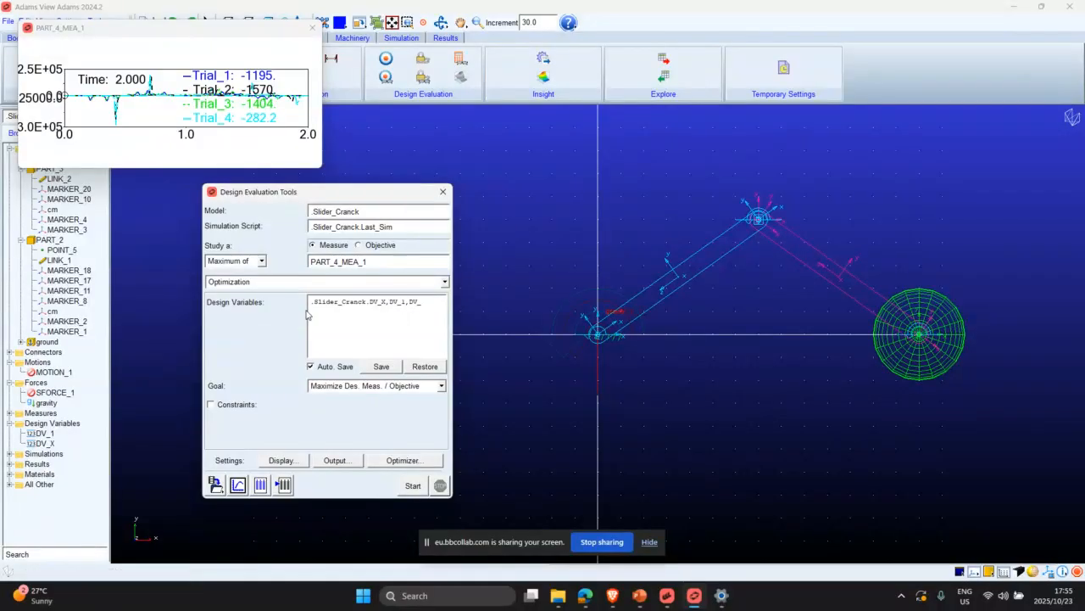
Replace the optimization's design variables with DV_X and DV_1.
key("ctrl+a")
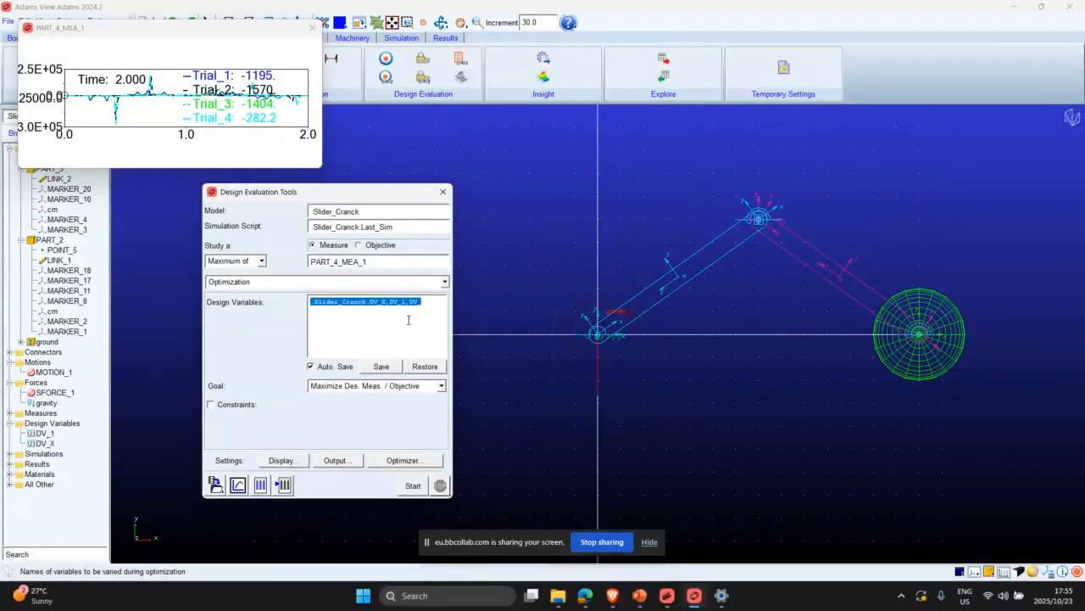
key("Delete")
right_click(406, 319)
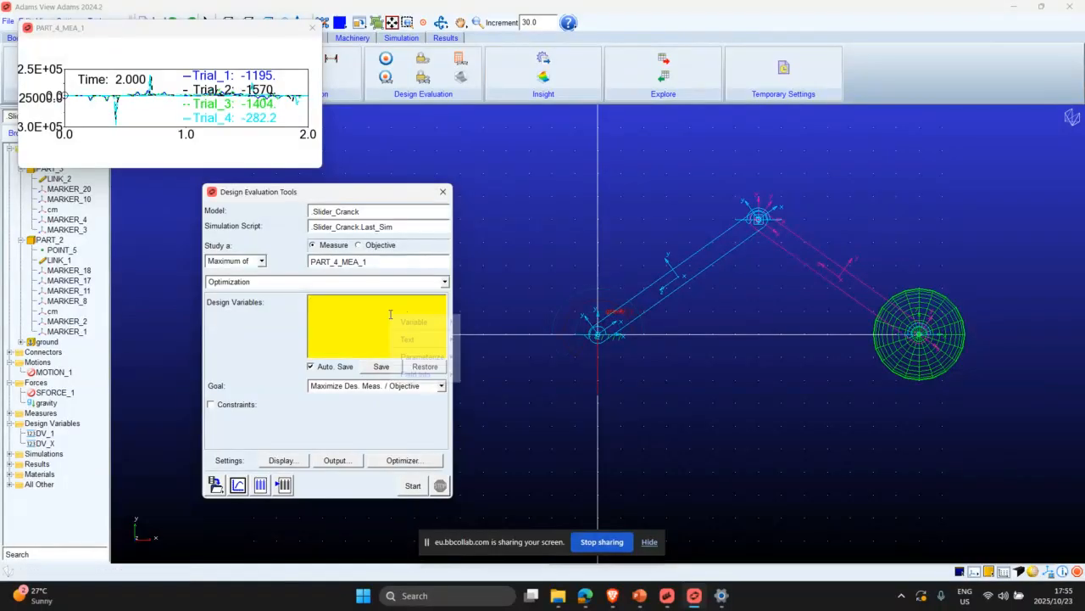
right_click(405, 319)
mouse_move(425, 326)
mouse_move(492, 349)
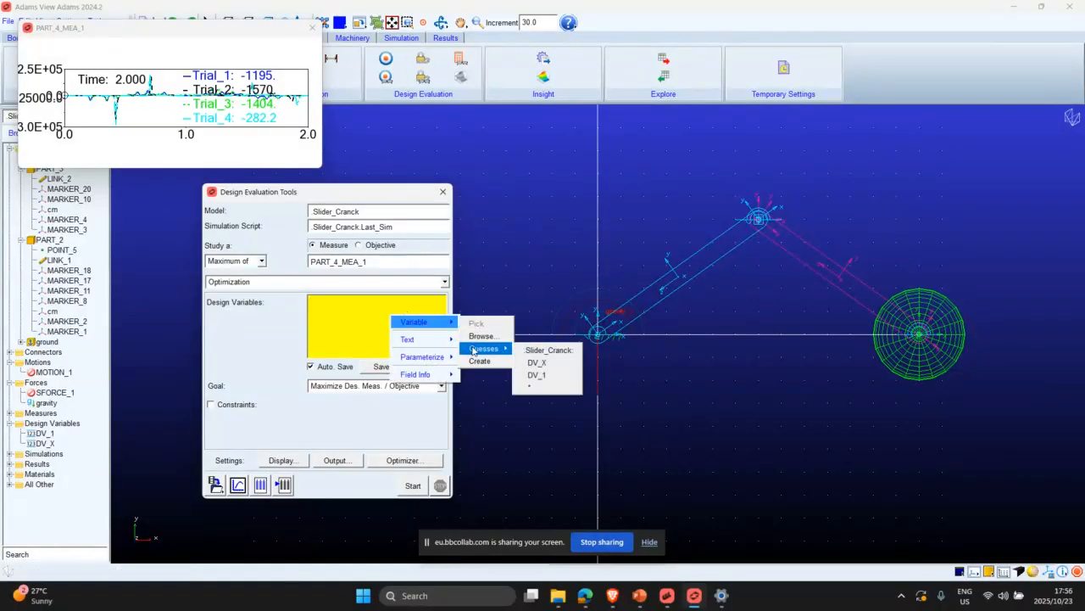
left_click(542, 363)
right_click(388, 338)
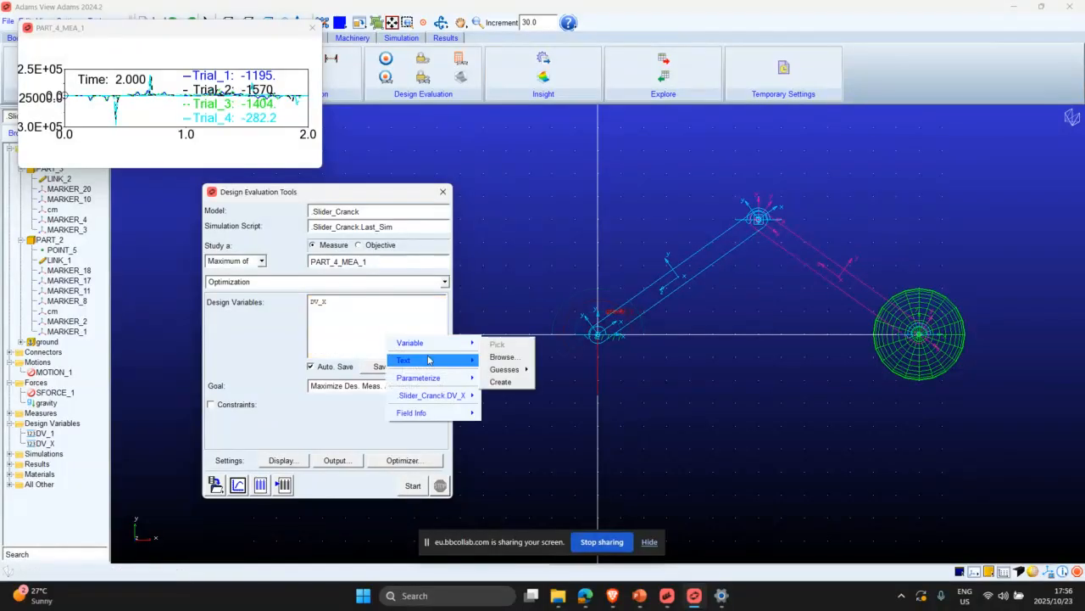
mouse_move(503, 370)
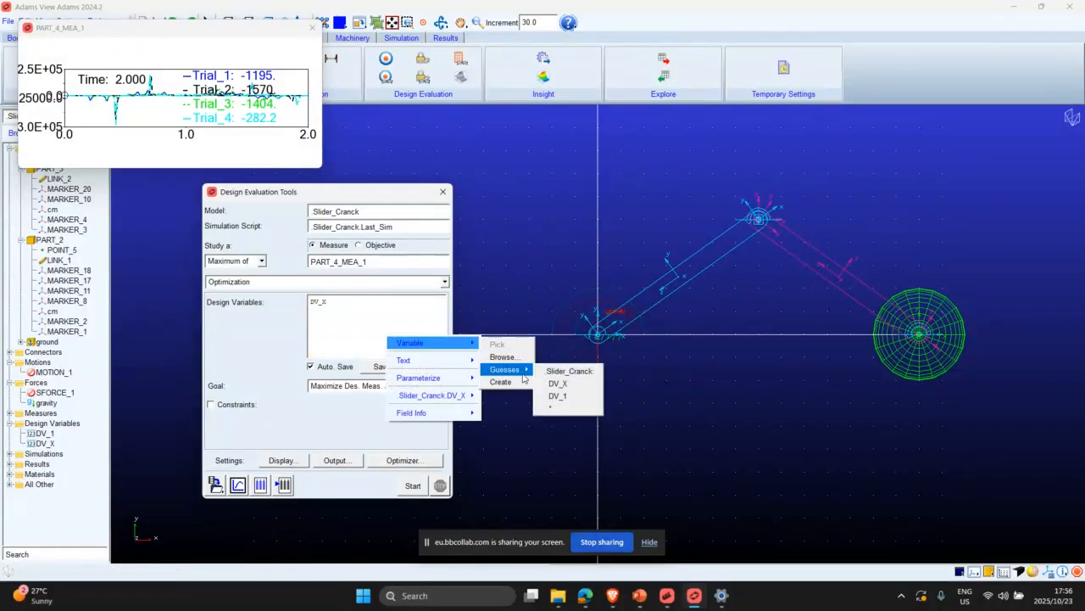
left_click(553, 396)
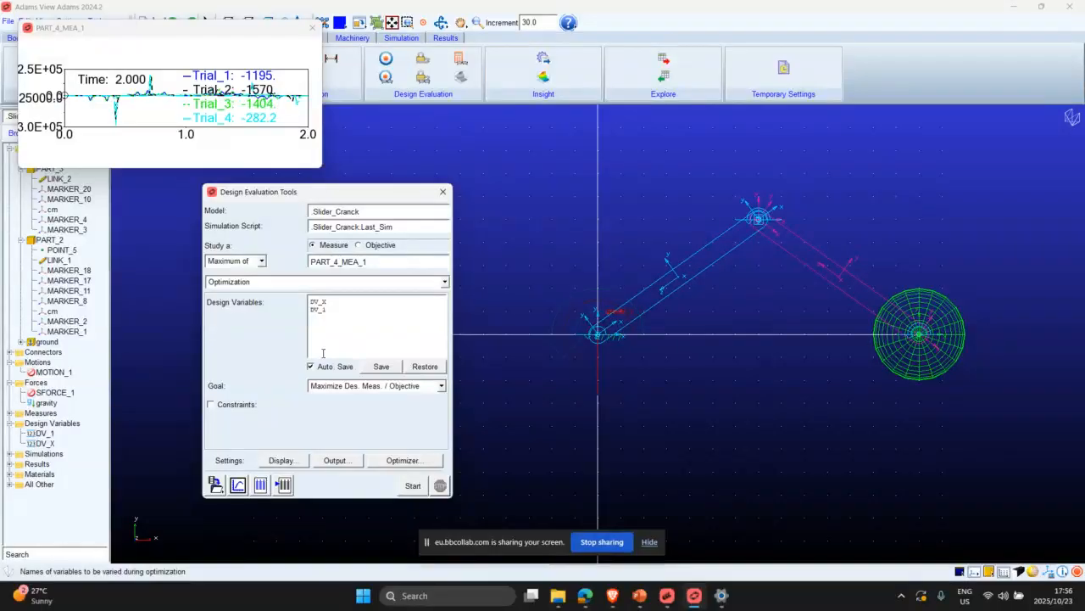
Review the algorithms available in the optimizer's solver settings, keeping MSCADS-MMFD, and close the settings.
left_click(401, 460)
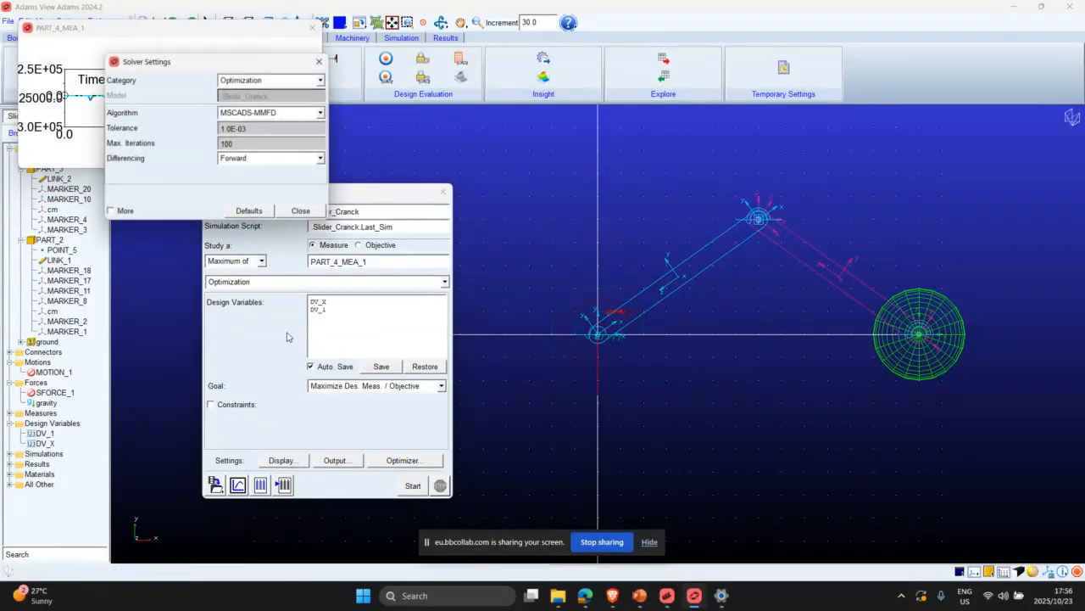
left_click(283, 120)
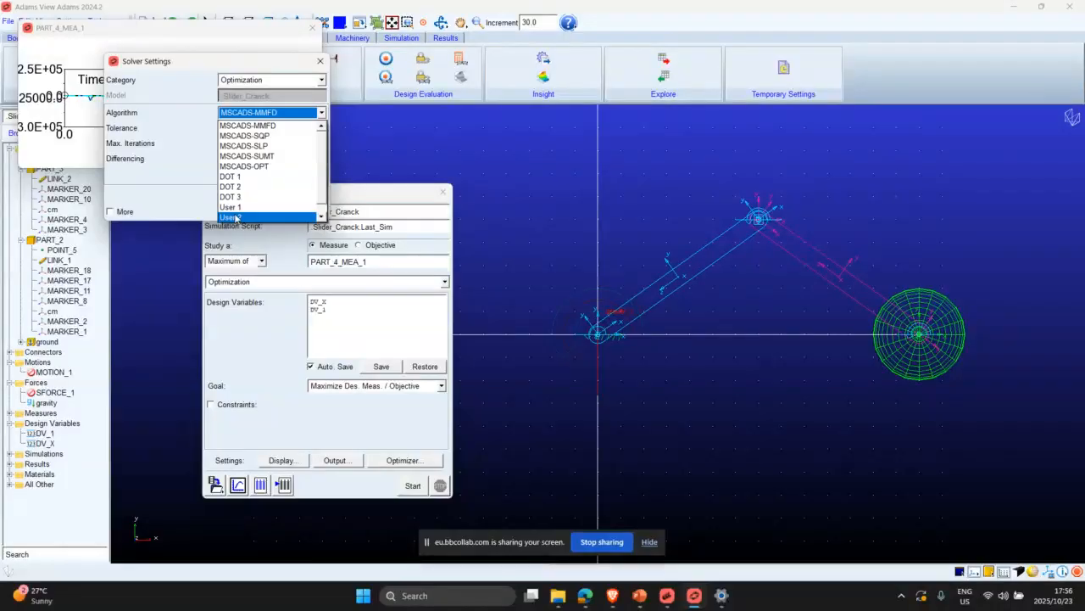
scroll(241, 210, "down", 1)
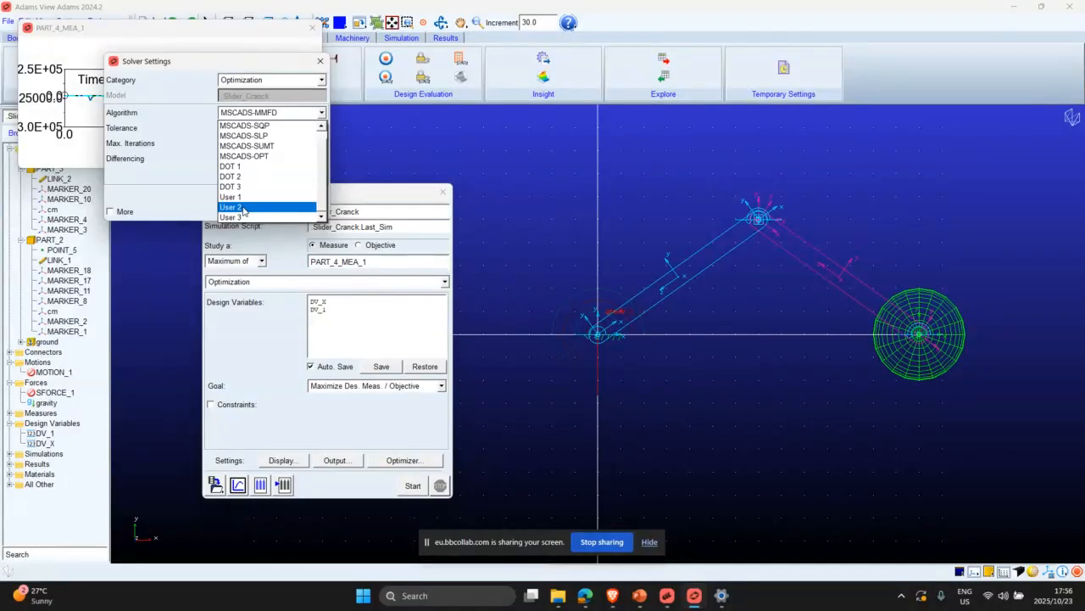
left_click(176, 161)
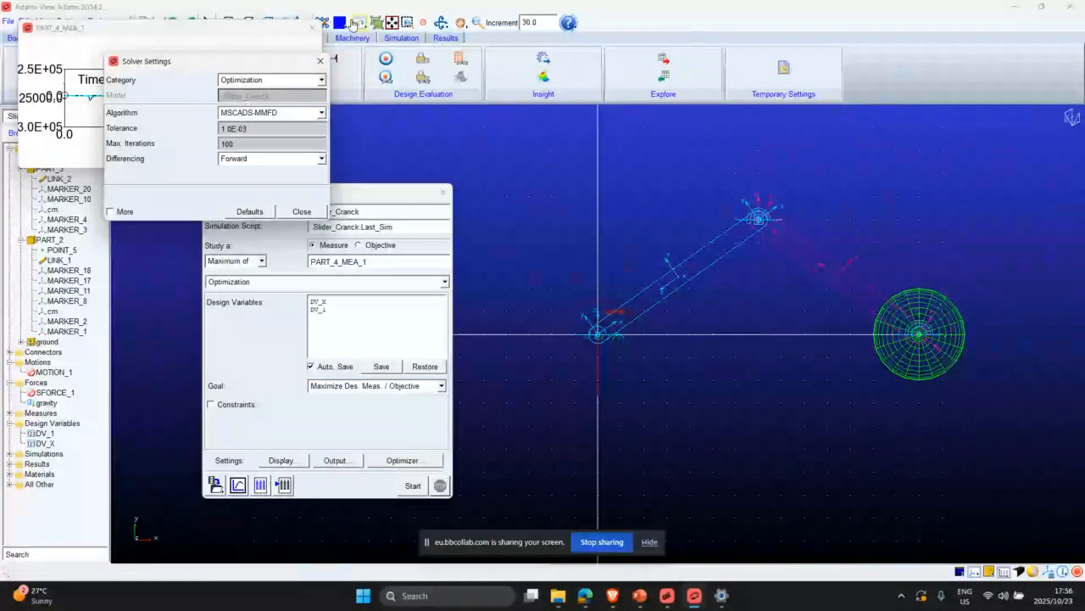
left_click(302, 211)
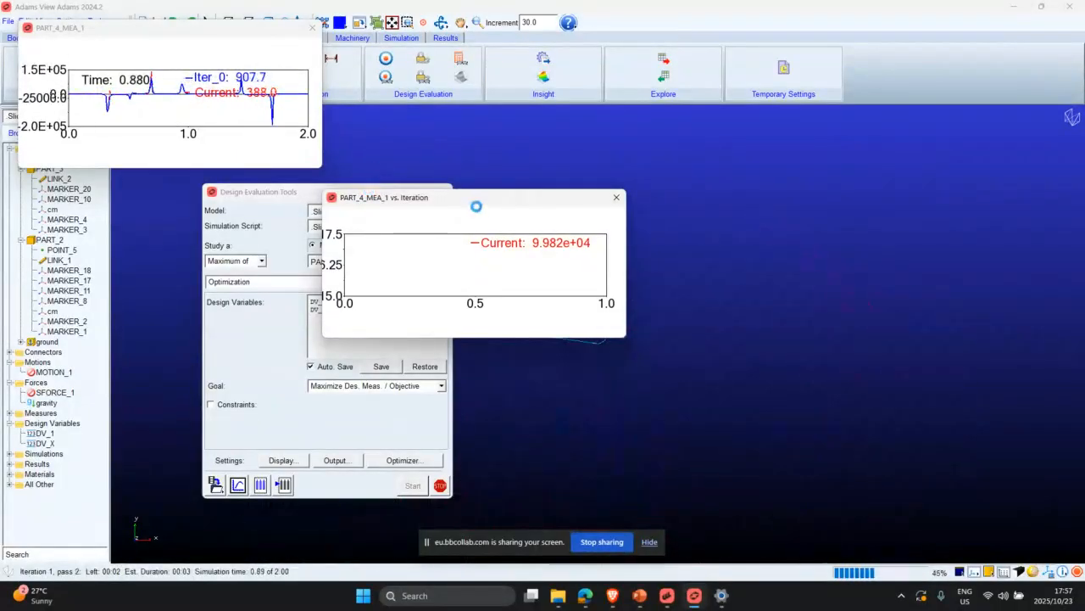
Move the PART_4_MEA_1 vs. Iteration chart aside during the optimization run, and dismiss the warning, the iteration chart and the message window.
left_click_drag(478, 202, 195, 209)
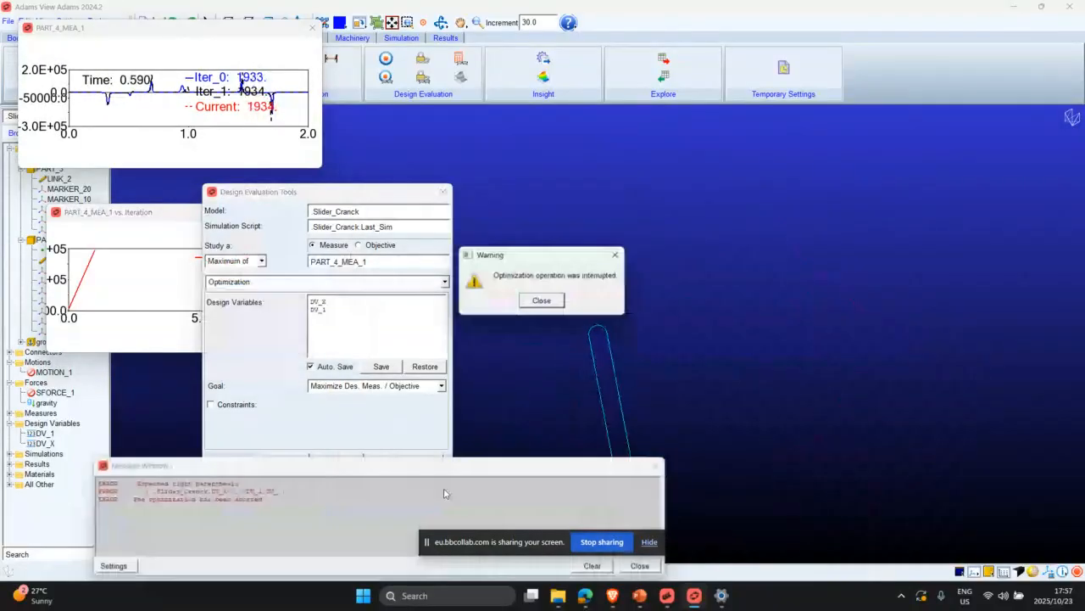
left_click(543, 302)
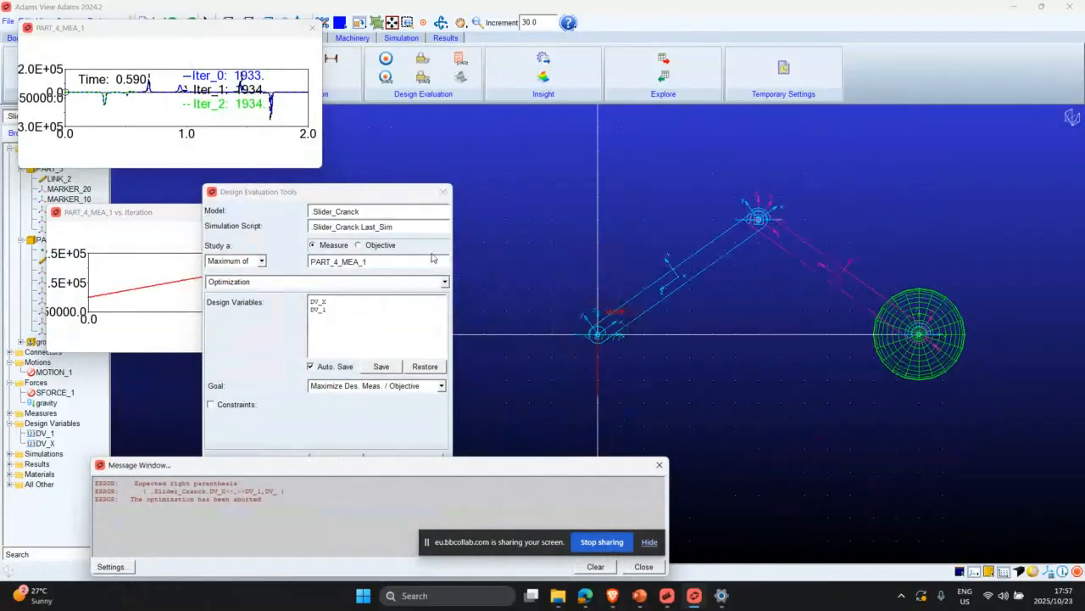
left_click(341, 212)
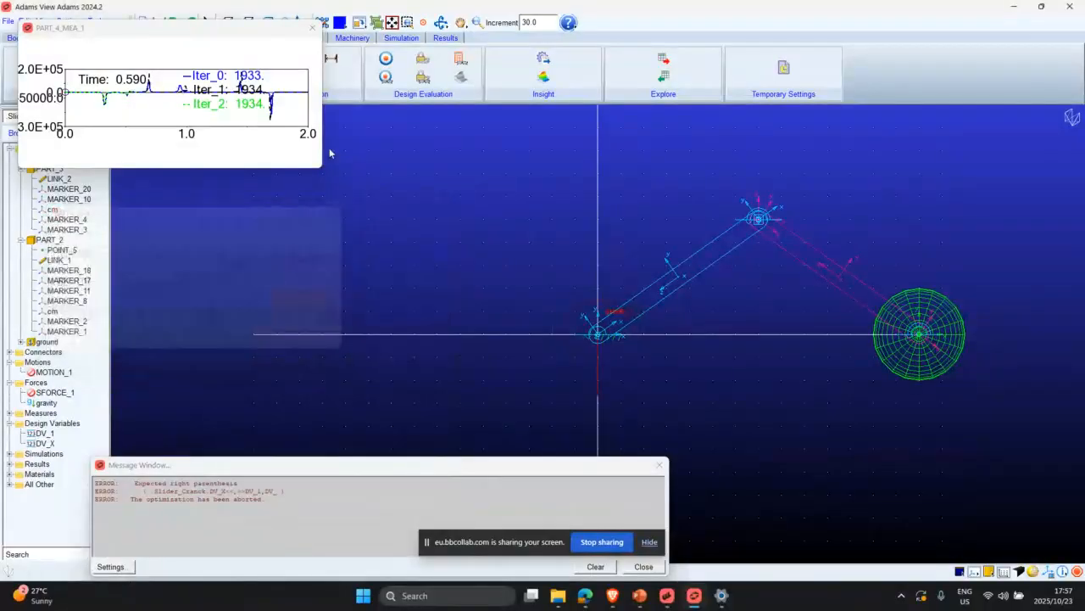
left_click(660, 465)
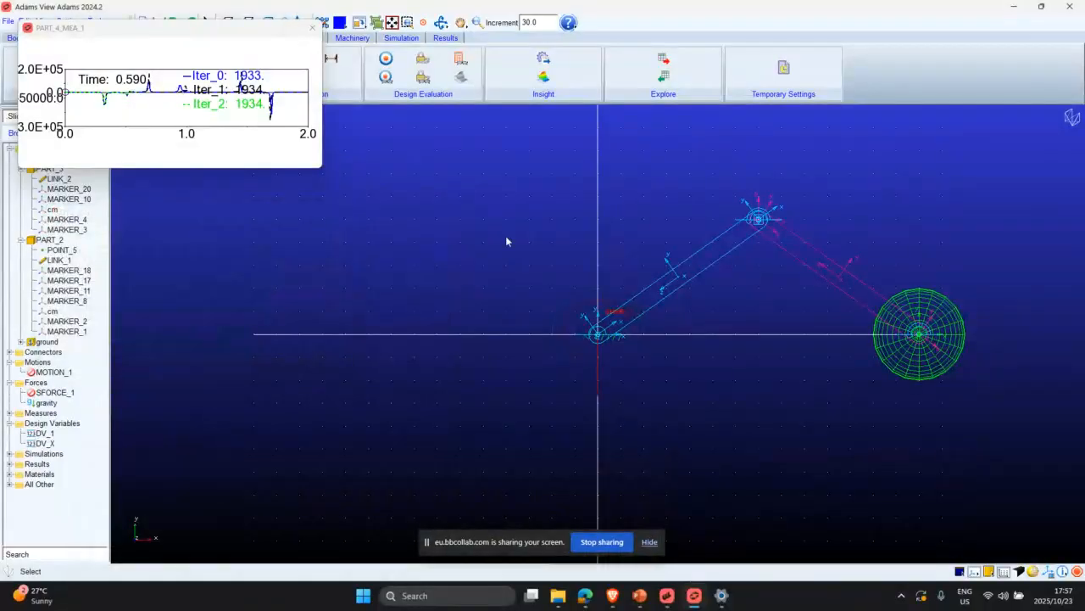
Try to close the PART_4_MEA_1 strip chart, cancel, and move the chart clear of the Design Exploration tools.
left_click(312, 27)
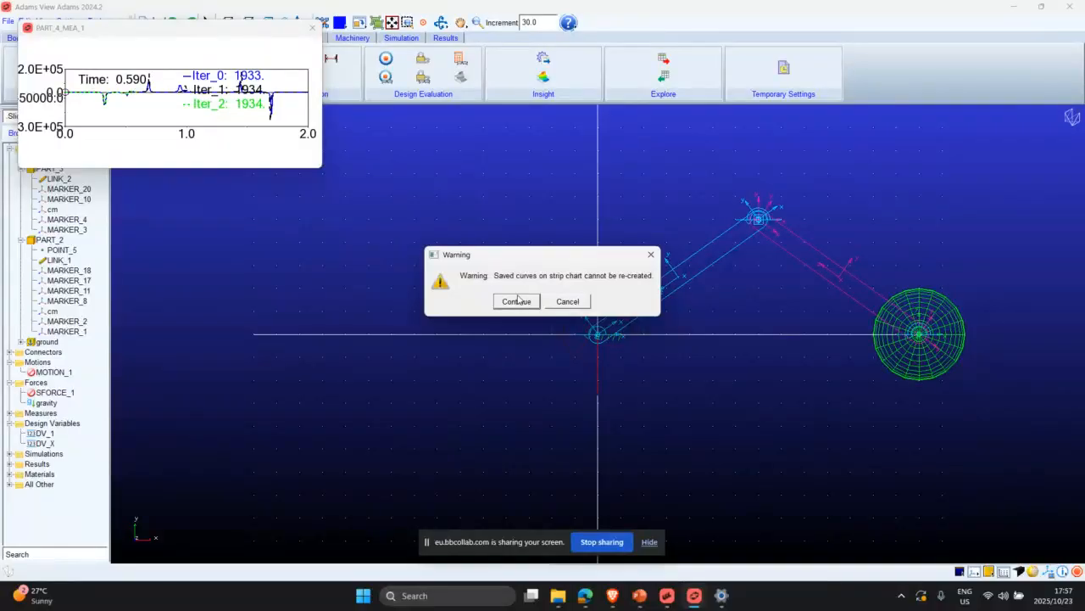
left_click(562, 304)
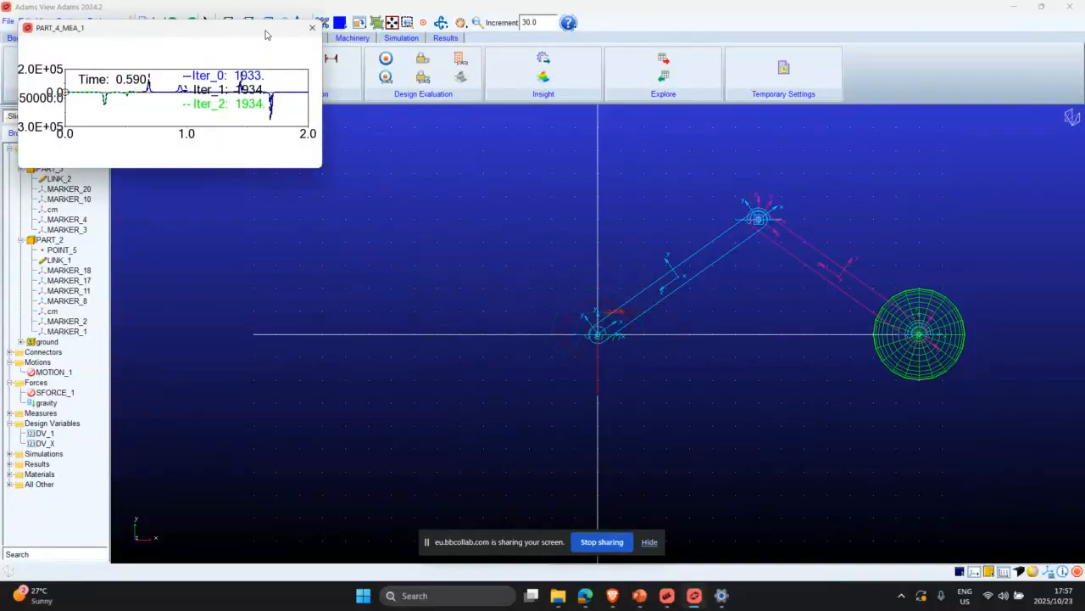
left_click_drag(266, 33, 259, 178)
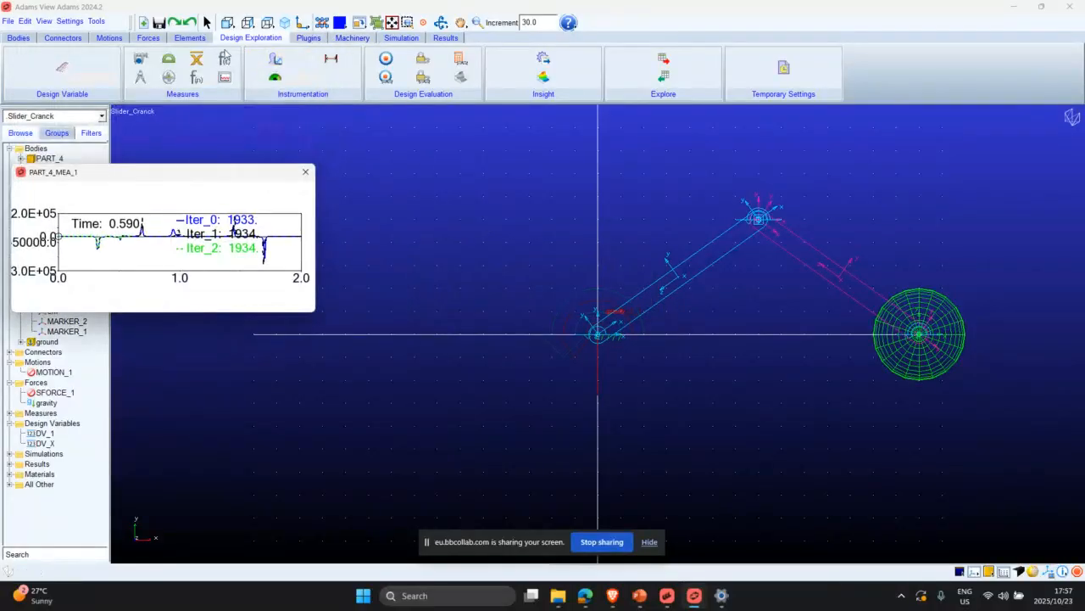
Reopen the Design Evaluation Tools and set the study type to Design of Experiments.
left_click(462, 80)
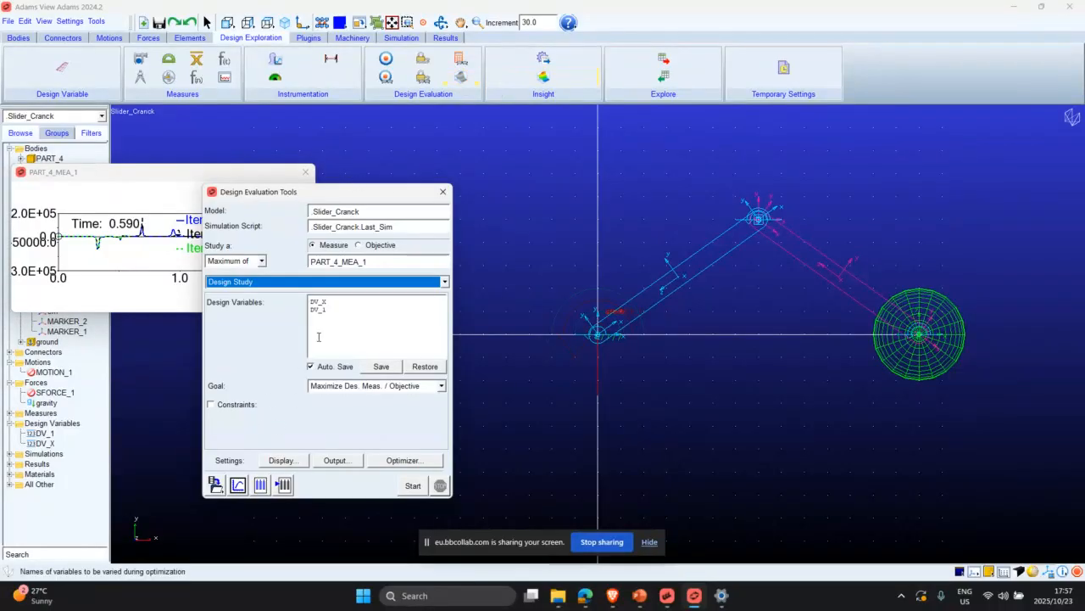
left_click(289, 282)
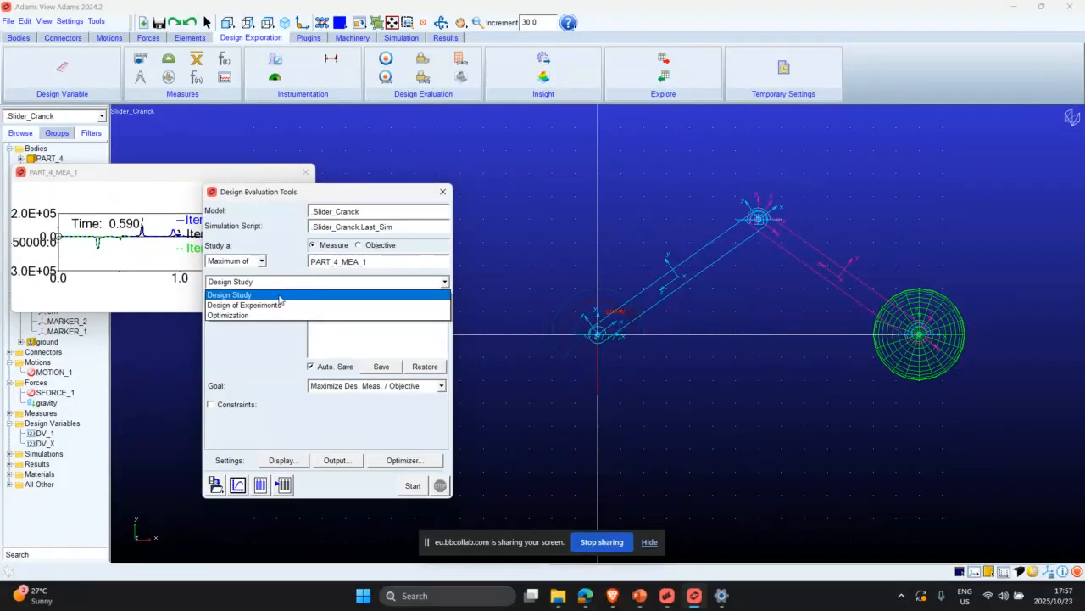
left_click(266, 307)
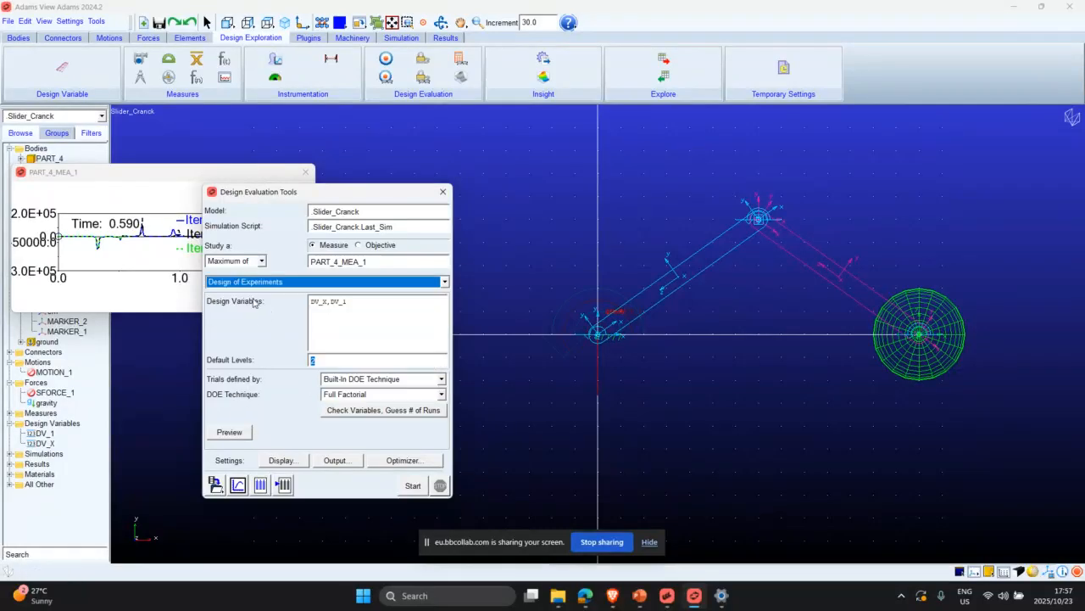
Preview the Design of Experiments configurations of the slider-crank with a pause after each frame, and end the preview.
left_click(229, 432)
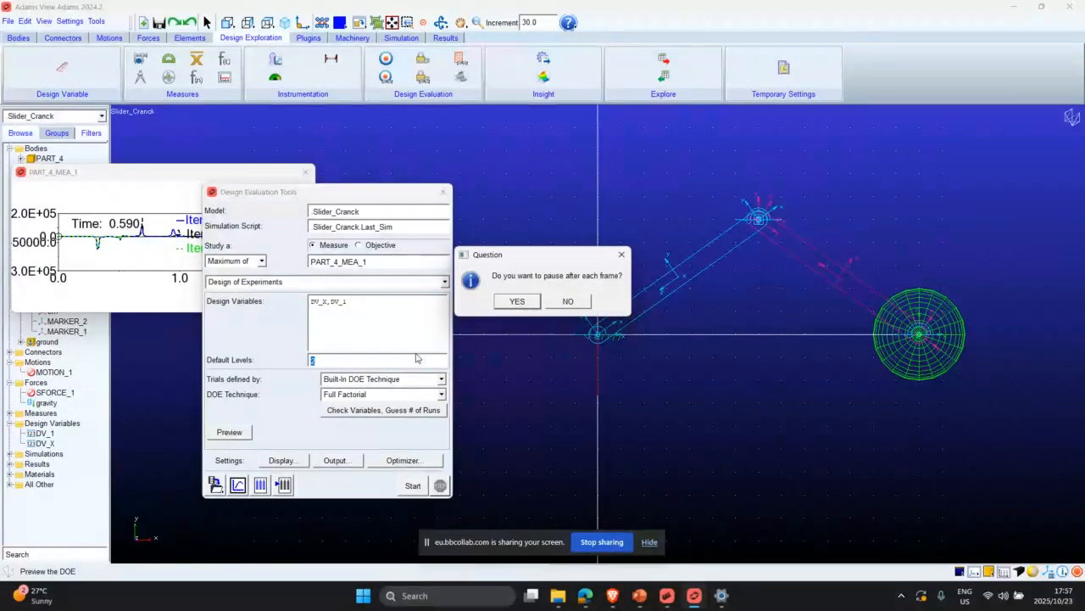
key("Return")
left_click(501, 301)
left_click(502, 301)
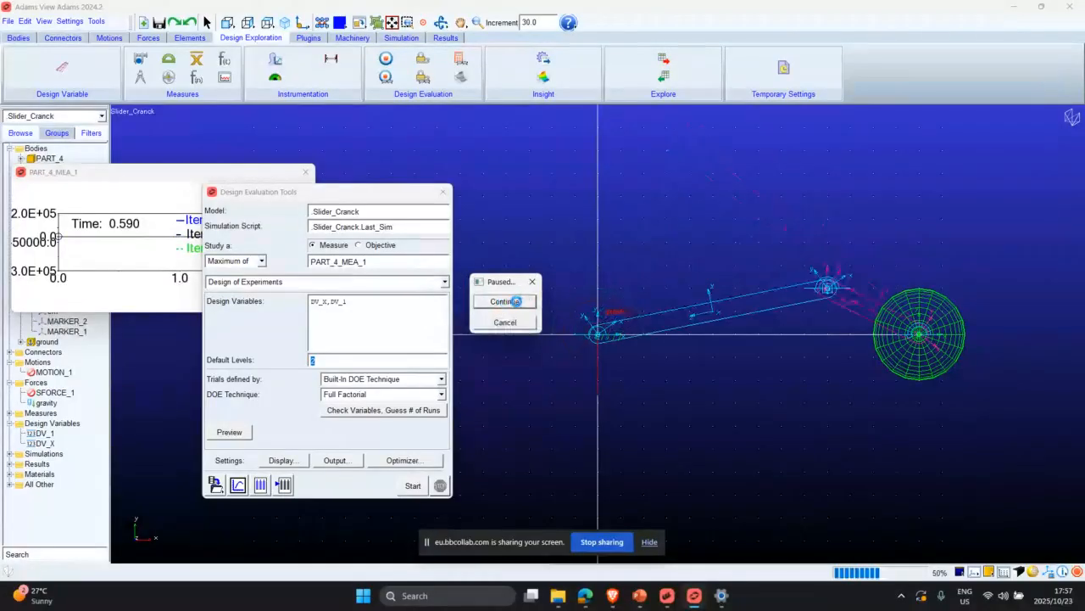
left_click(506, 329)
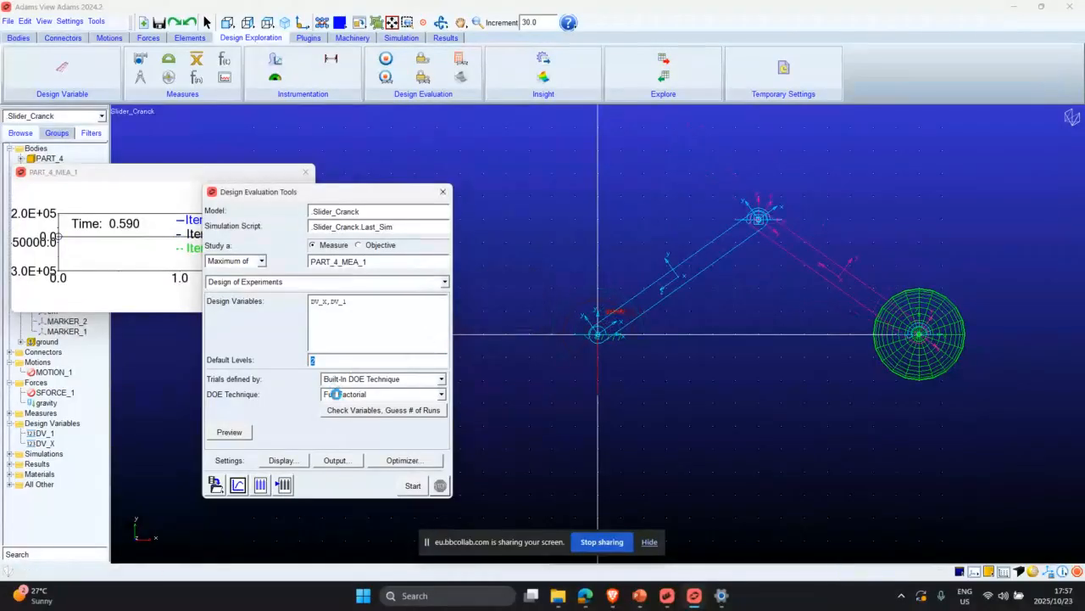
Set the study type to Optimization and start the run maximizing PART_4_MEA_1 with design variables DV_X and DV_1.
left_click(303, 281)
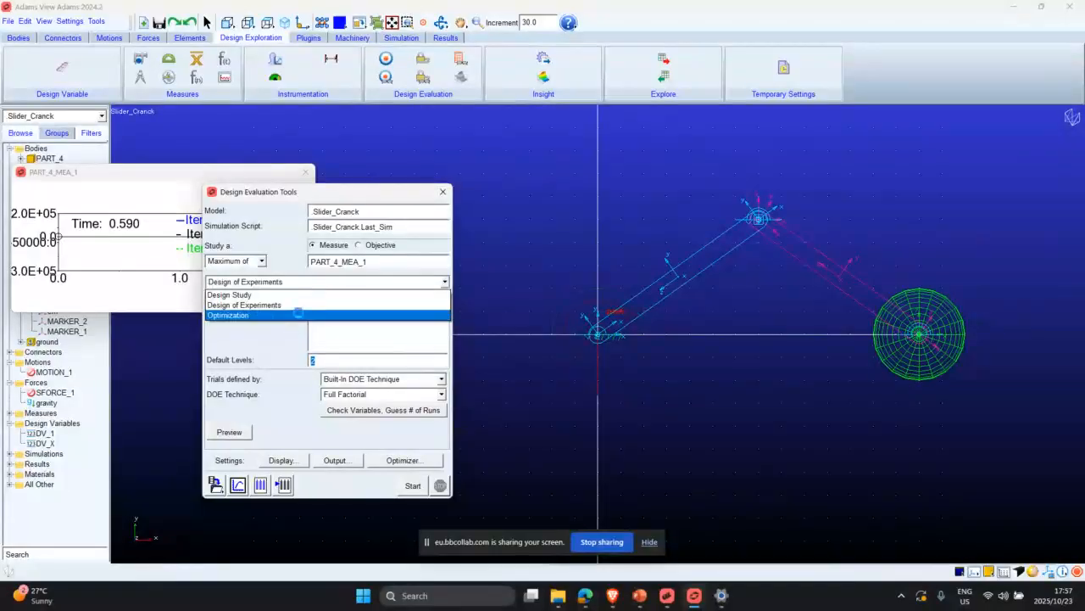
left_click(320, 328)
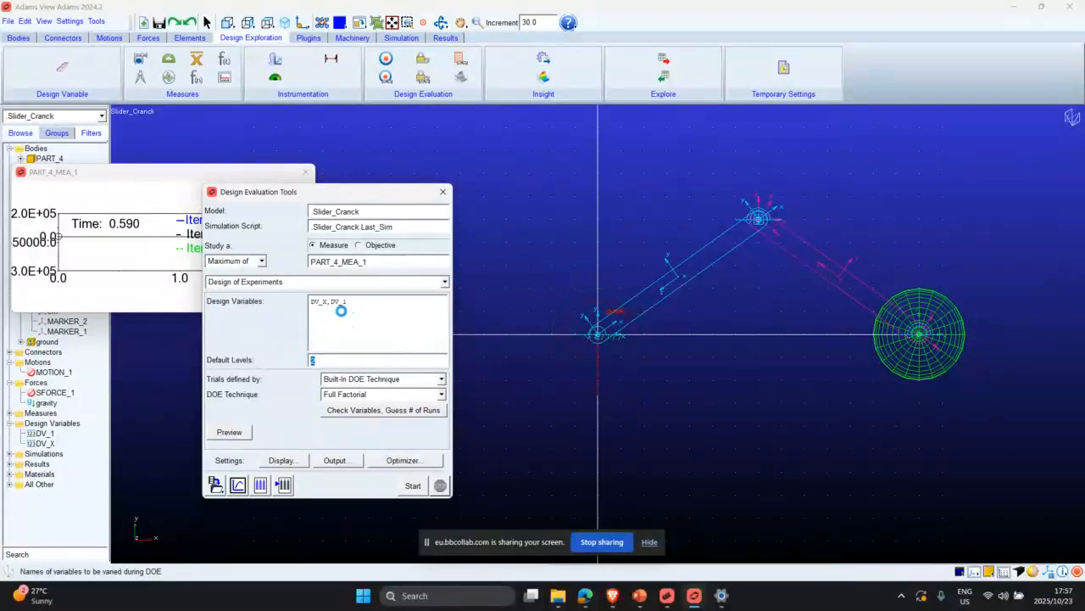
left_click(293, 283)
left_click(274, 314)
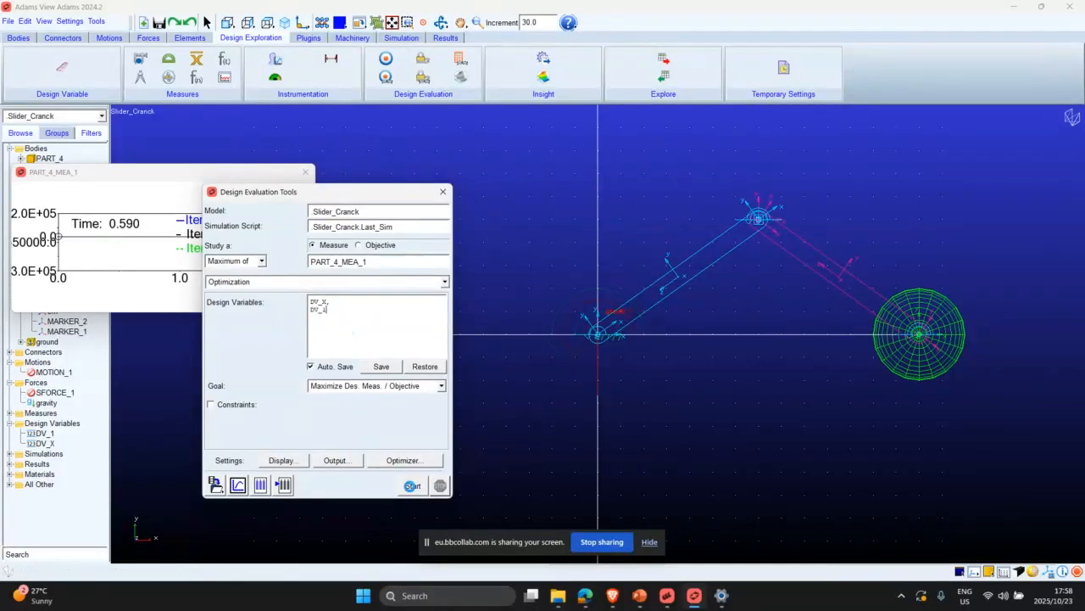
left_click(413, 486)
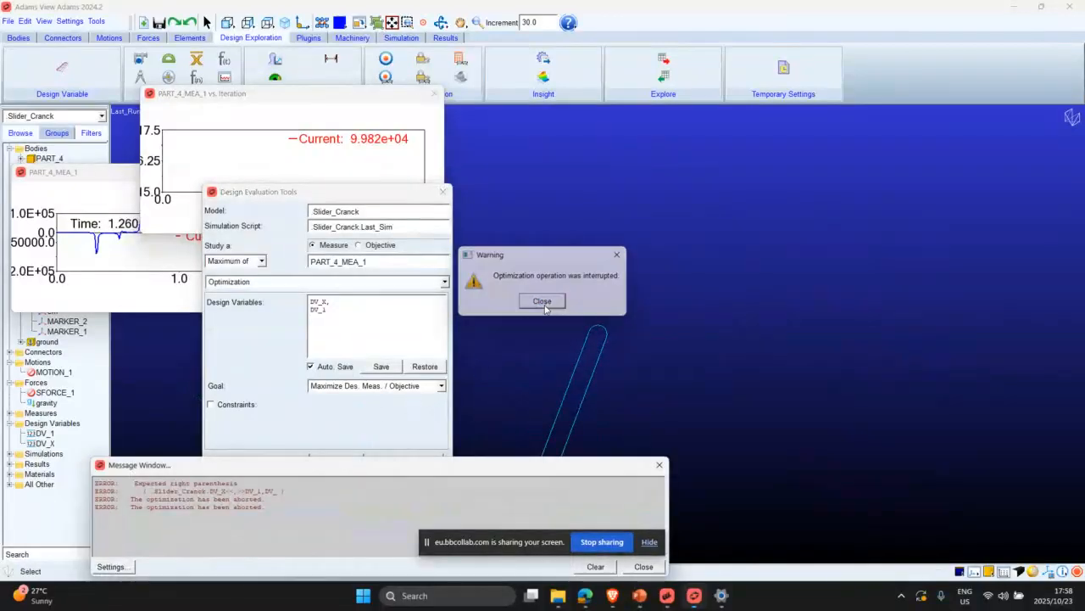
Dismiss the warning and message window, and close the Design Evaluation Tools and the PART_4_MEA_1 strip chart, discarding its saved curves.
left_click(543, 300)
left_click(660, 468)
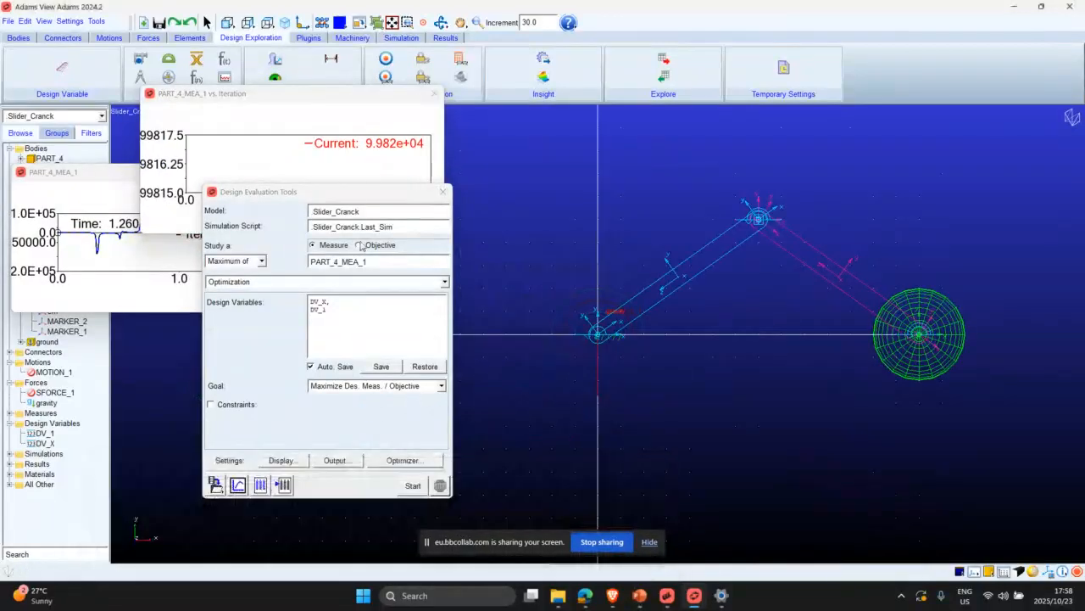
left_click(442, 191)
left_click(306, 171)
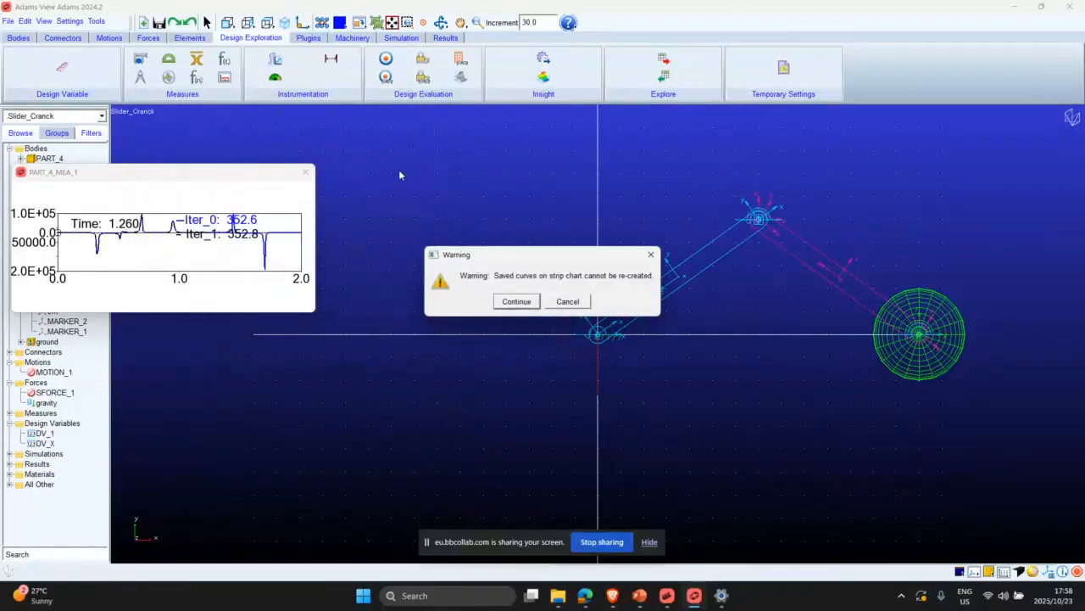
left_click(566, 303)
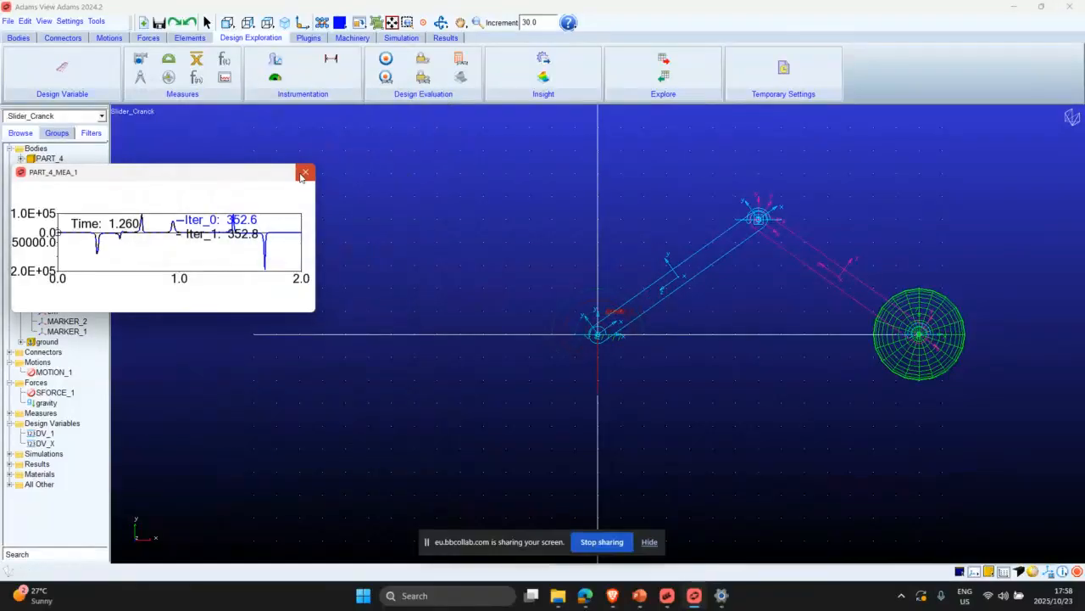
left_click(306, 171)
left_click(516, 301)
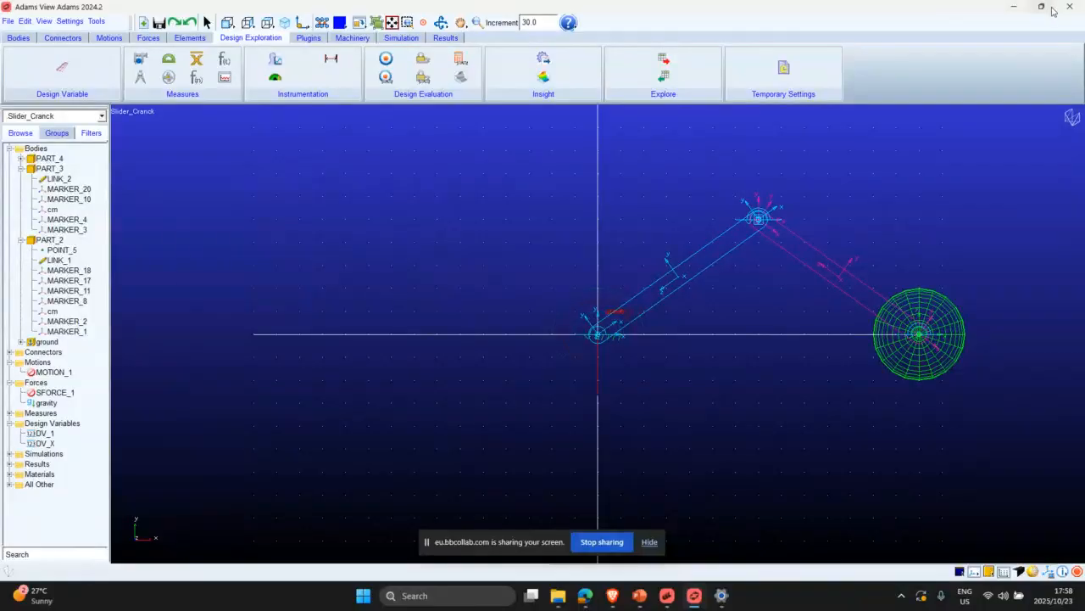
Exit Adams View without saving the Slider_Cranck model.
left_click(5, 22)
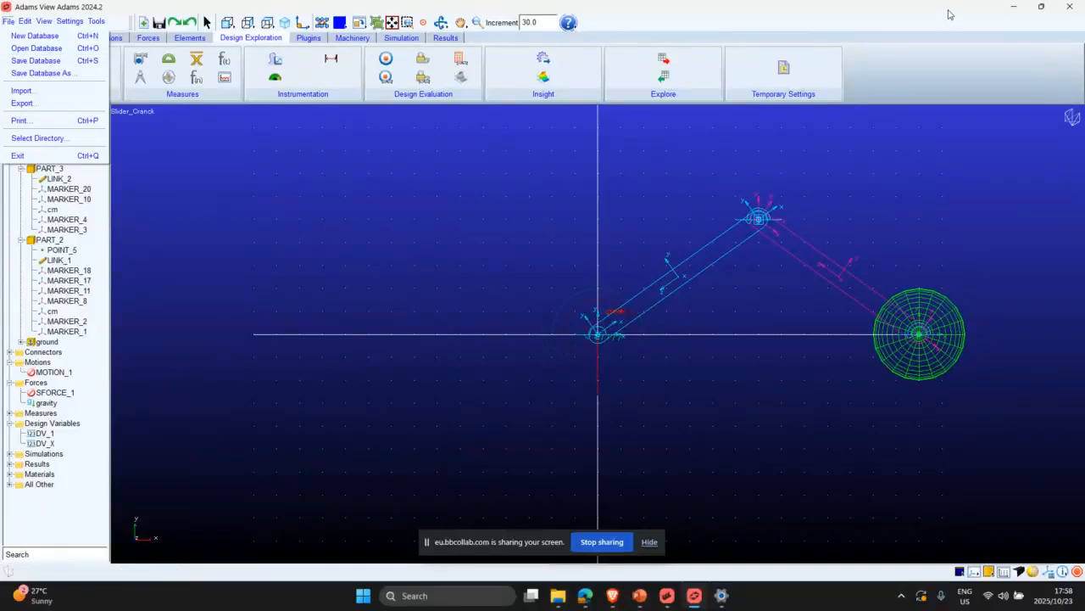
left_click(470, 206)
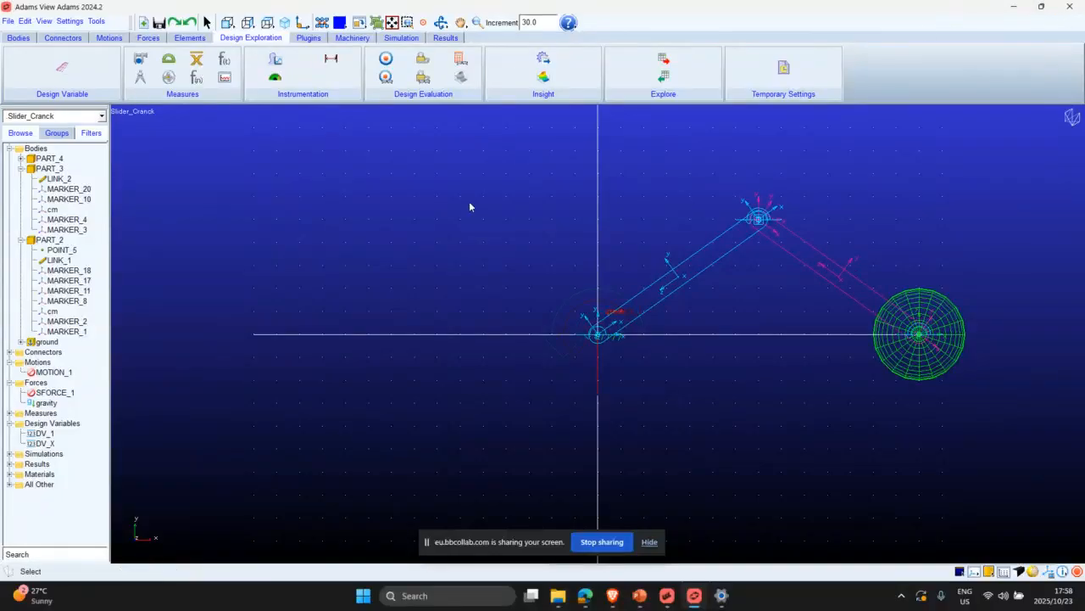
left_click(1071, 6)
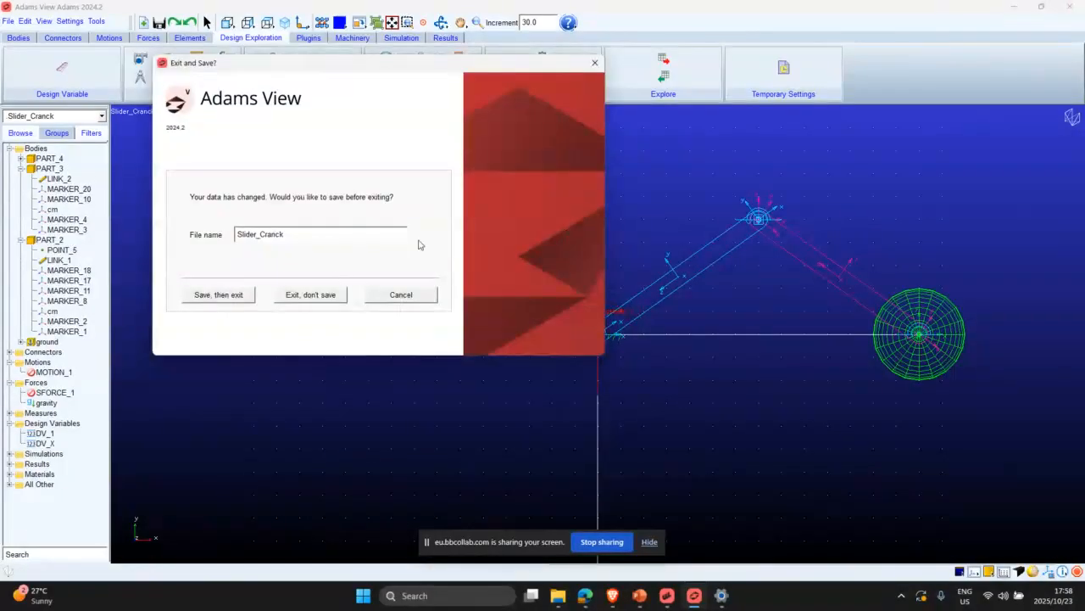
left_click(310, 294)
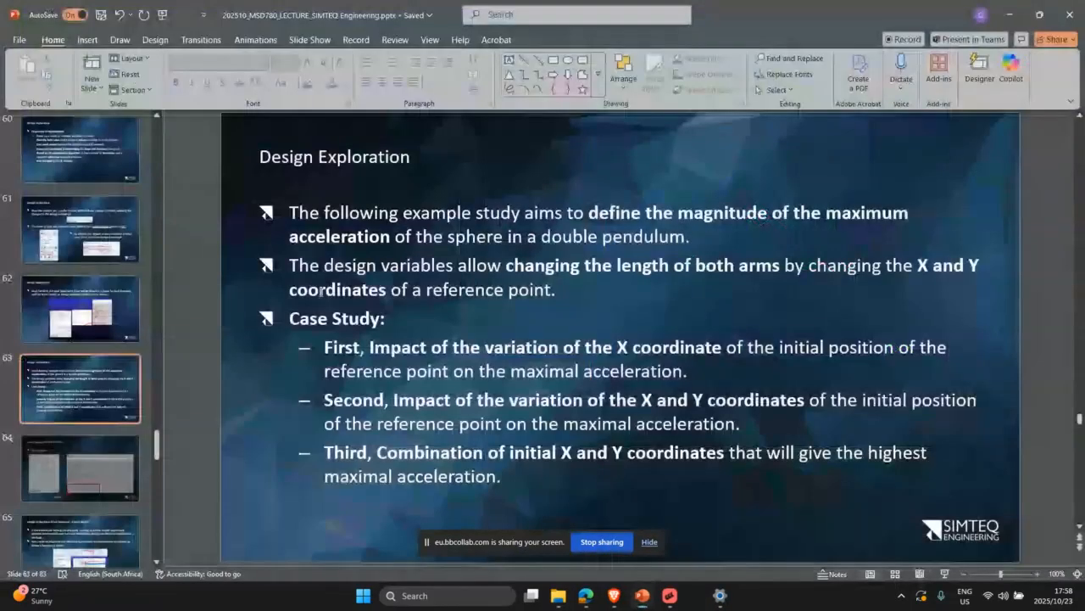
Relaunch Adams View and choose to open an existing model.
left_click(438, 598)
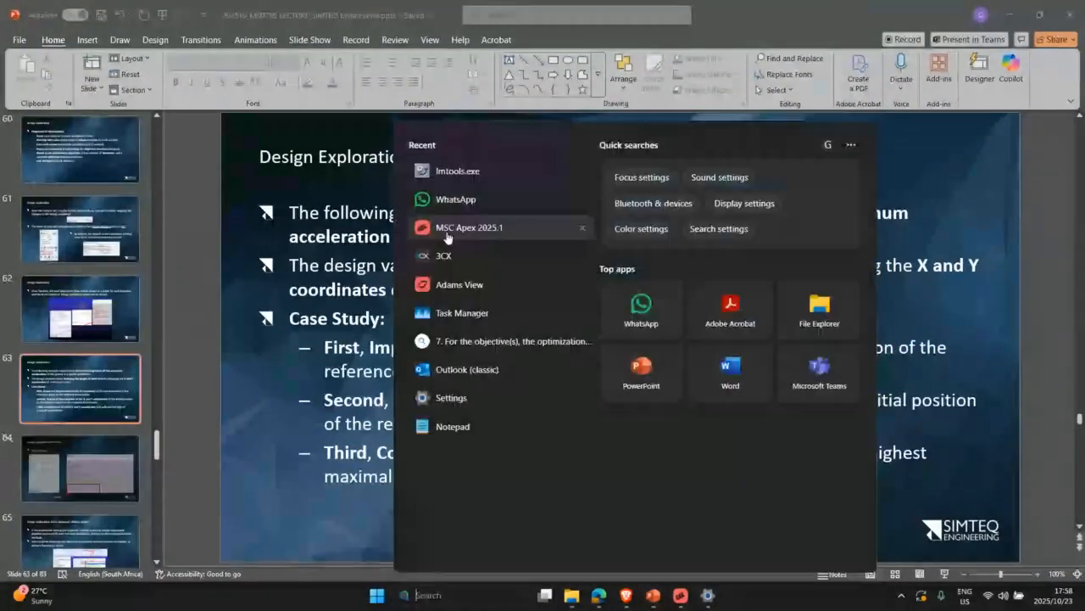
left_click(454, 287)
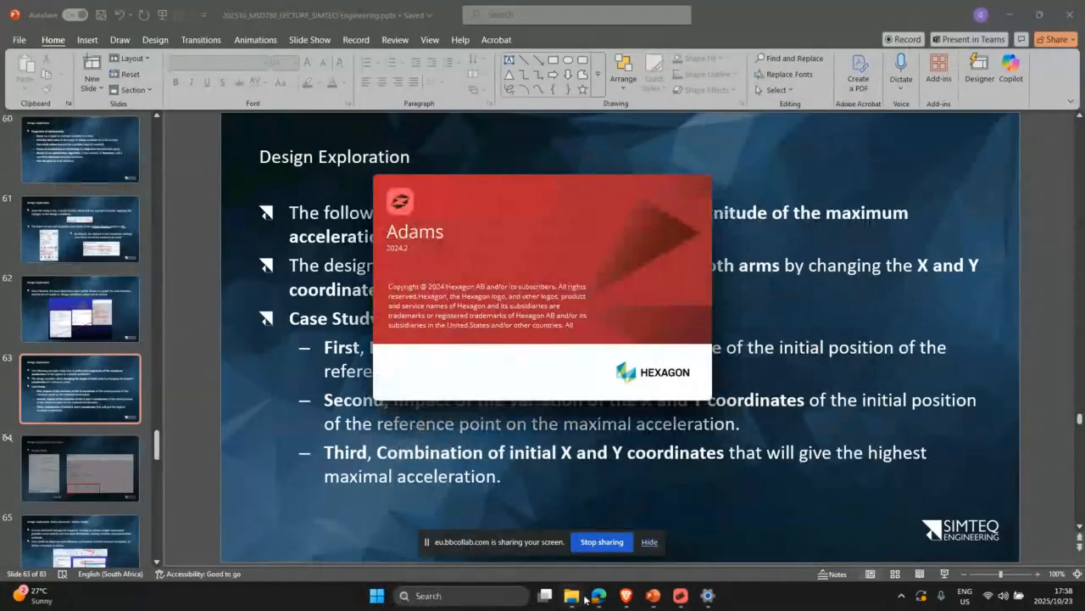
mouse_move(584, 599)
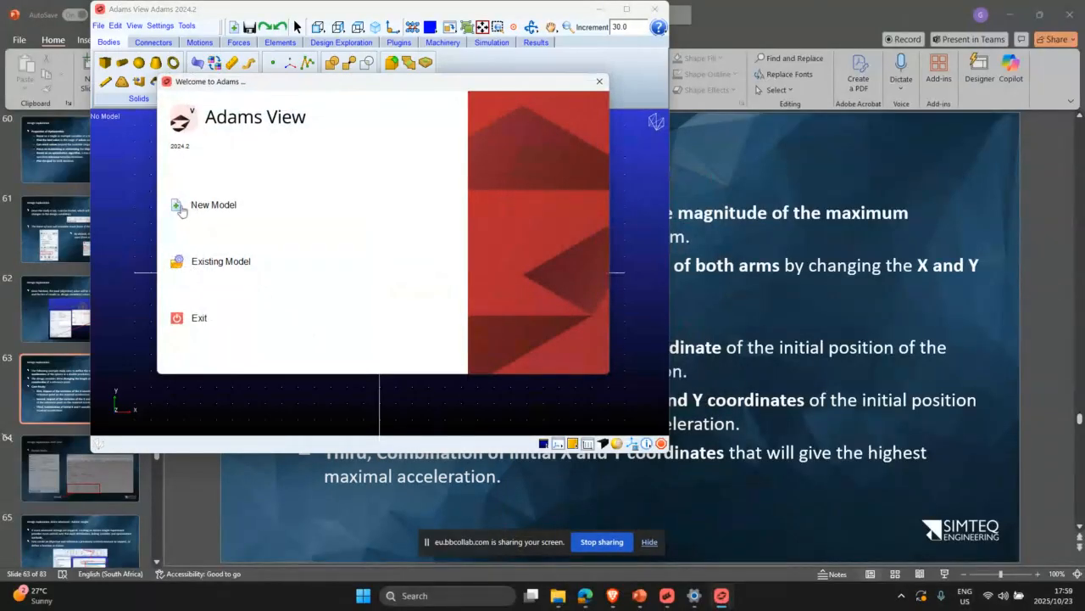
left_click(178, 261)
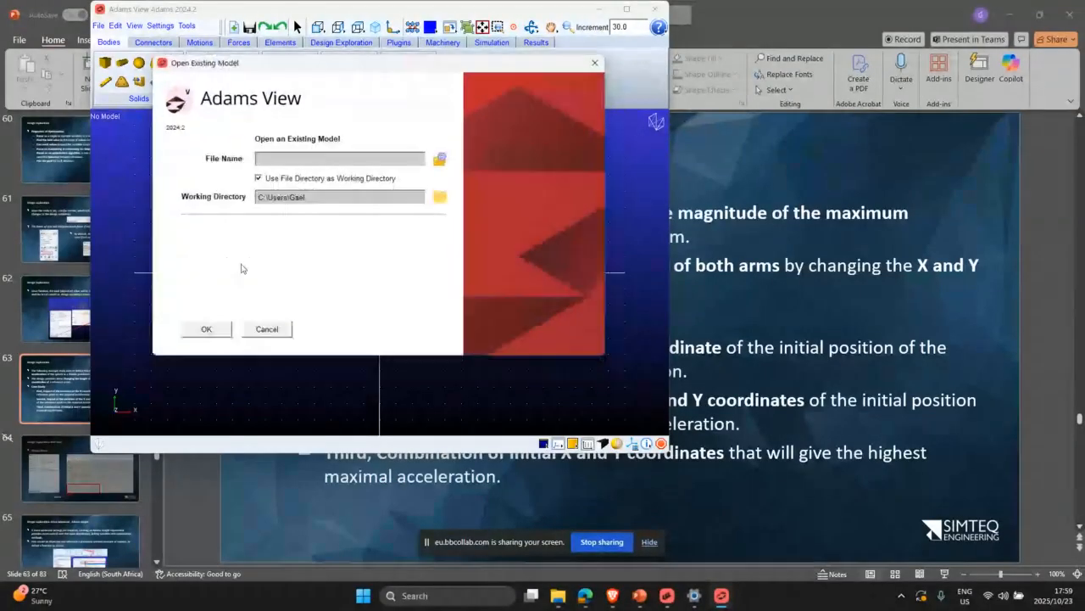
Begin selecting the working directory, and copy the path of the Live Demo folder in MSD780_Lecture from File Explorer.
left_click(439, 197)
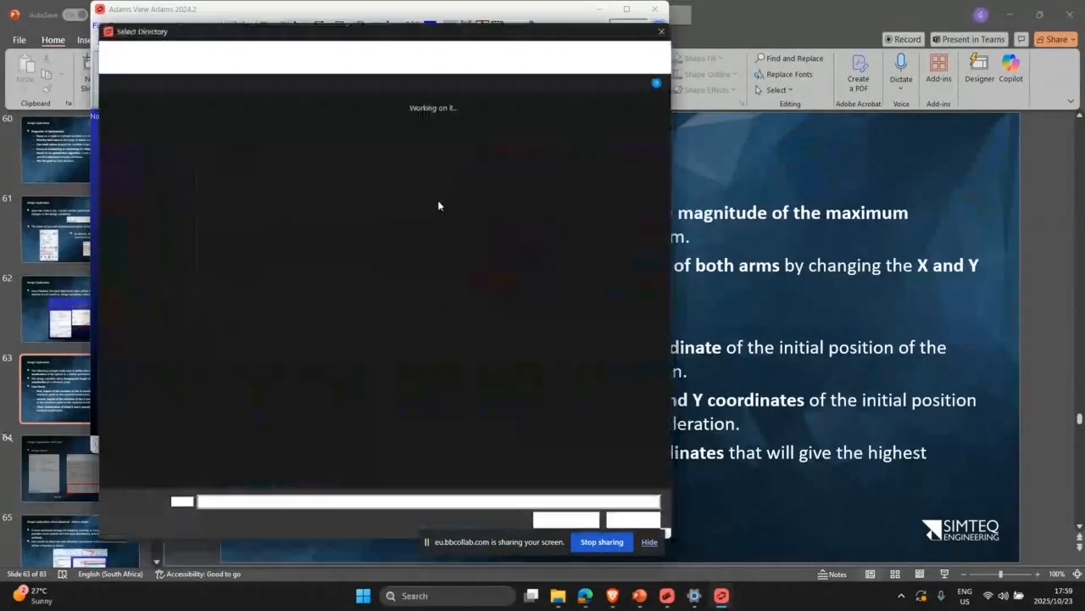
left_click(558, 595)
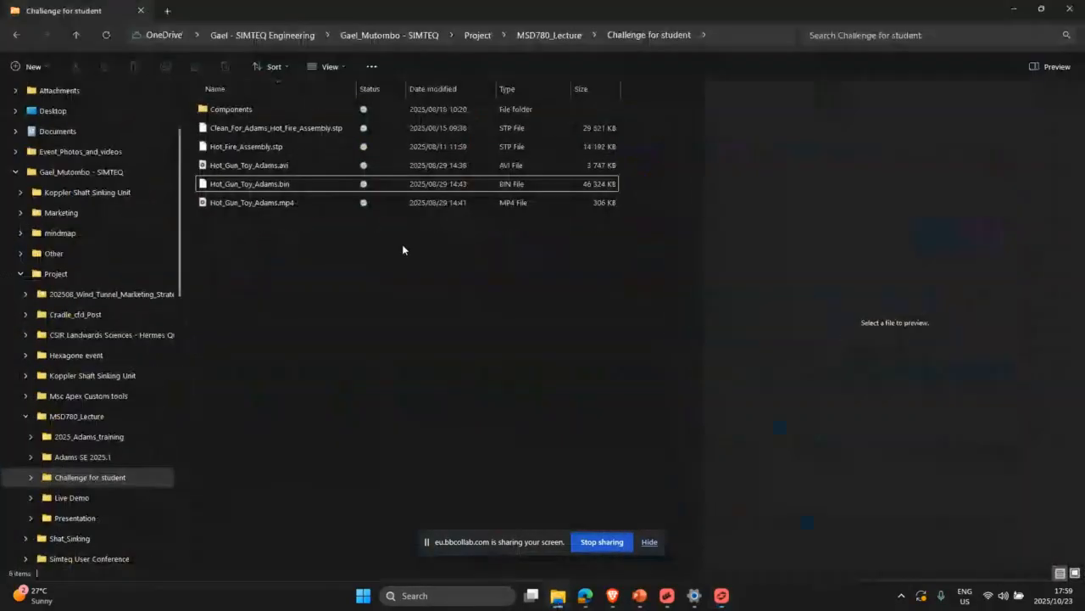
left_click(75, 35)
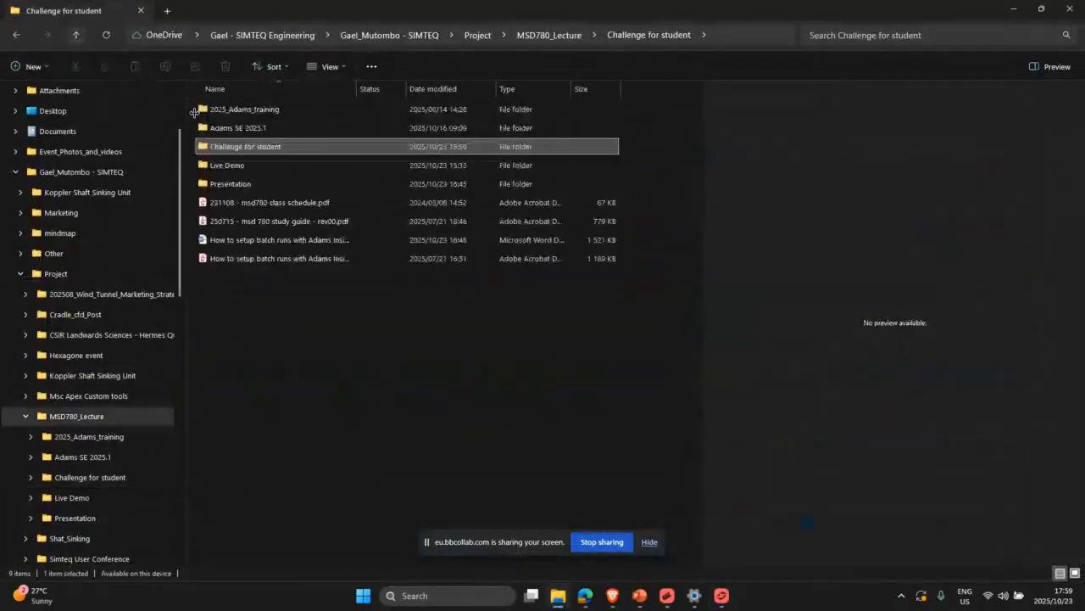
double_click(241, 164)
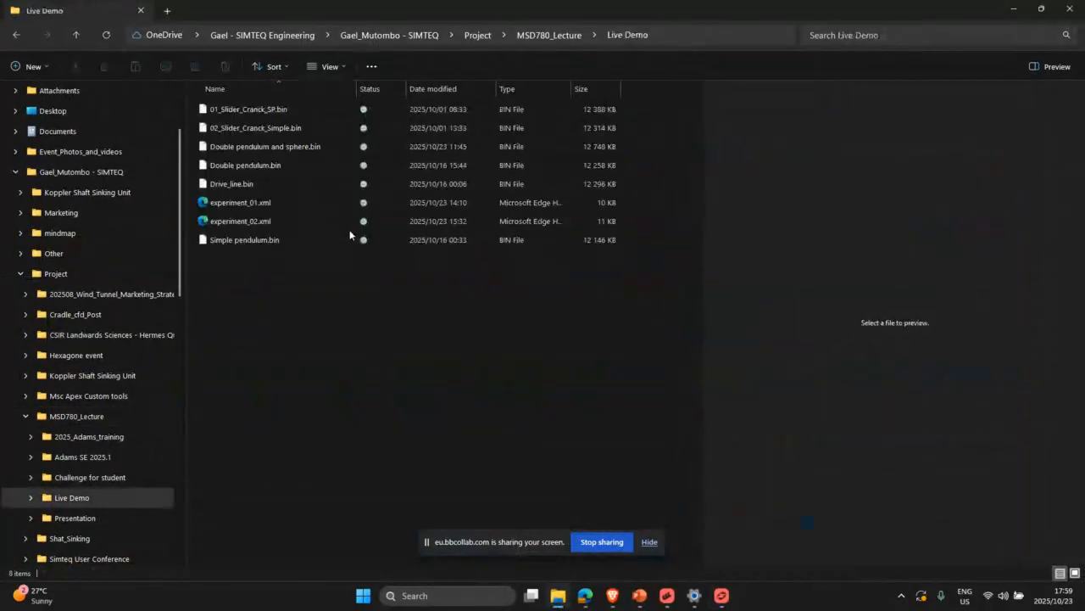
left_click(699, 36)
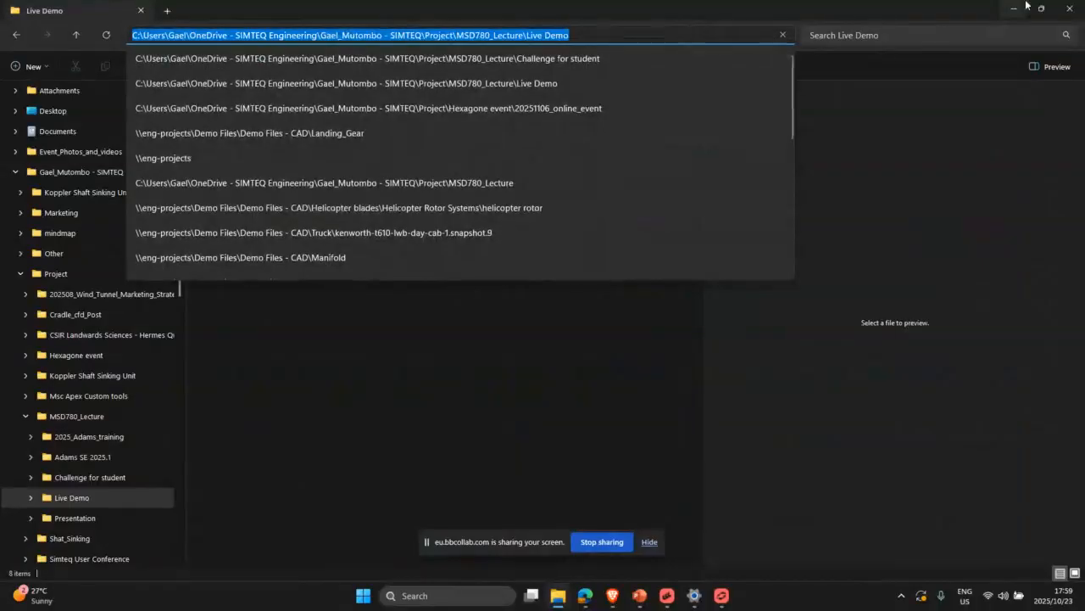
left_click(1022, 7)
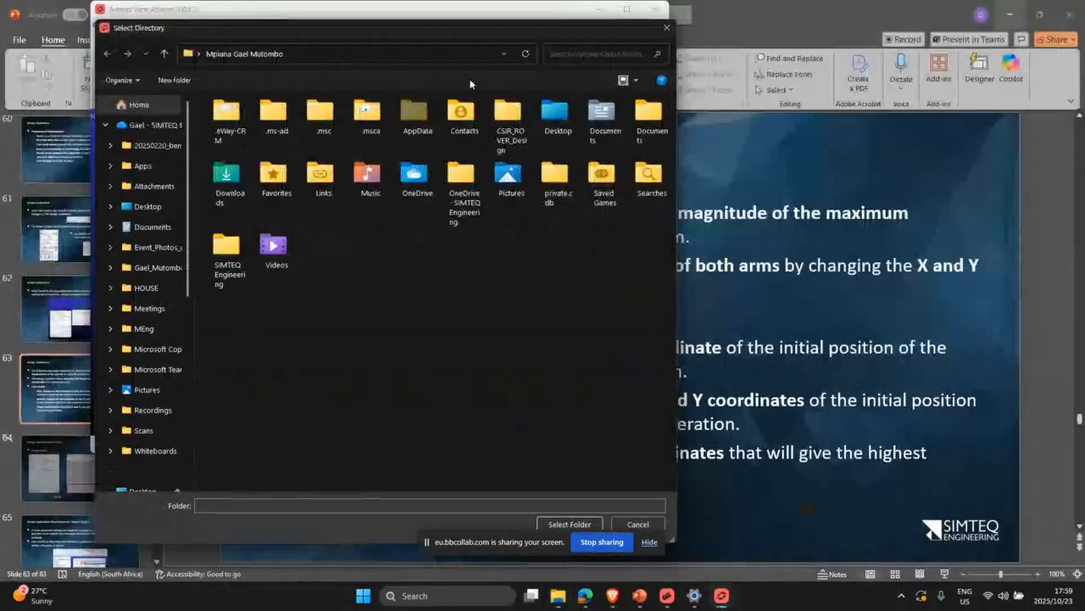
Set the working directory to the Live Demo folder in MSD780_Lecture using the copied path.
left_click(451, 53)
key("ctrl+v")
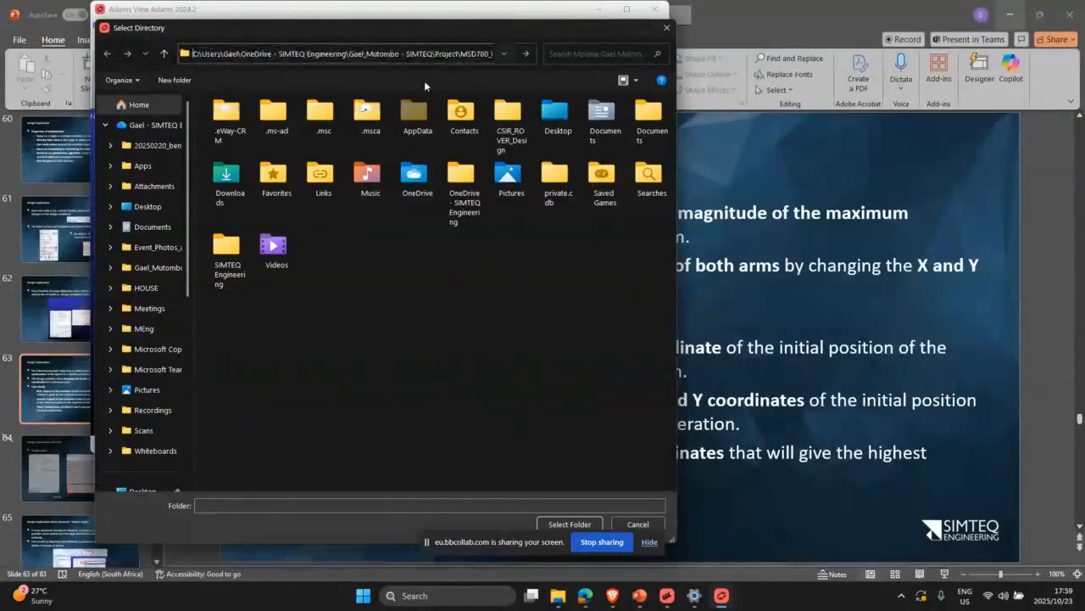
key("Return")
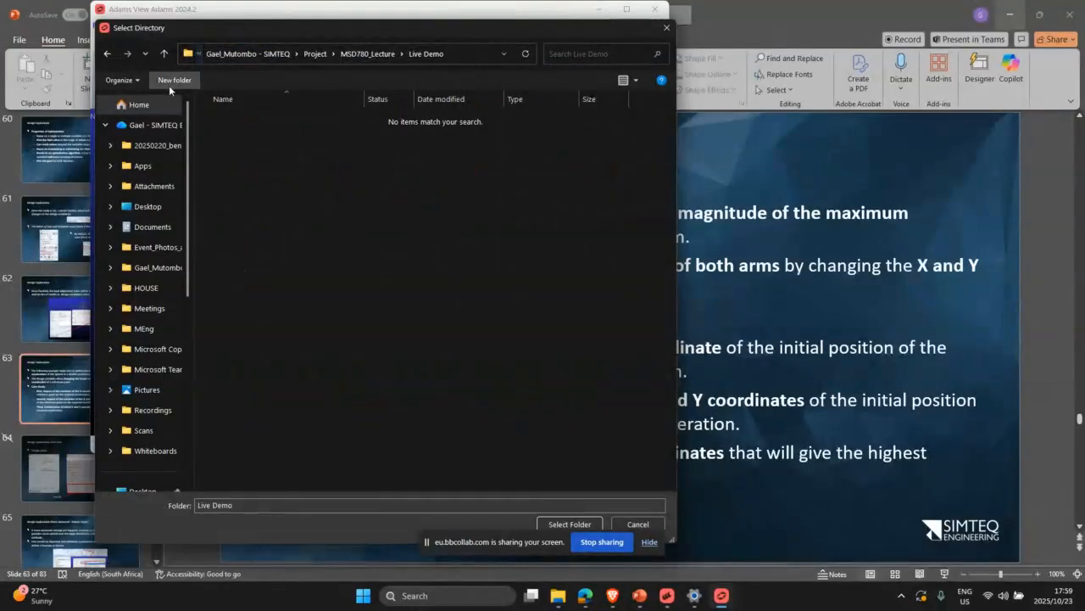
left_click(568, 524)
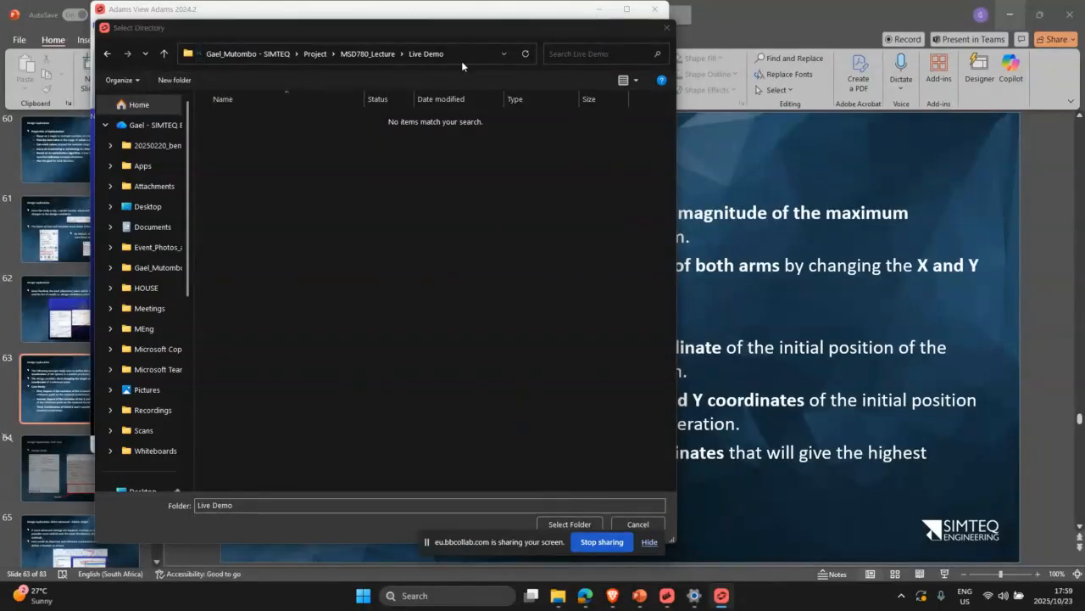
left_click_drag(465, 41, 450, 22)
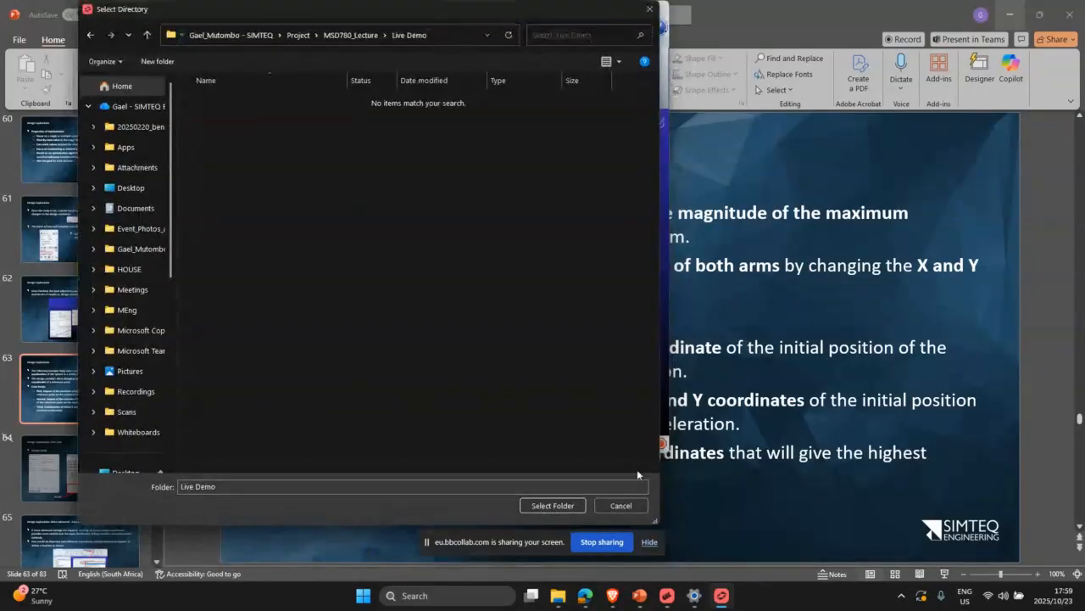
left_click(572, 507)
Open the existing model file Double pendulum.bin from the Live Demo folder.
left_click(439, 159)
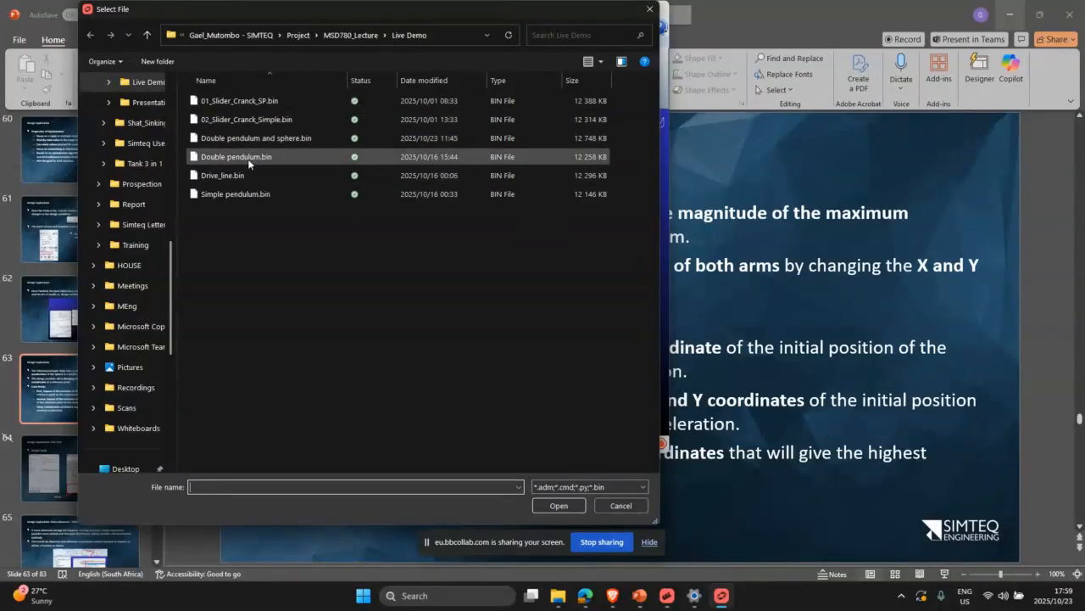
left_click(248, 158)
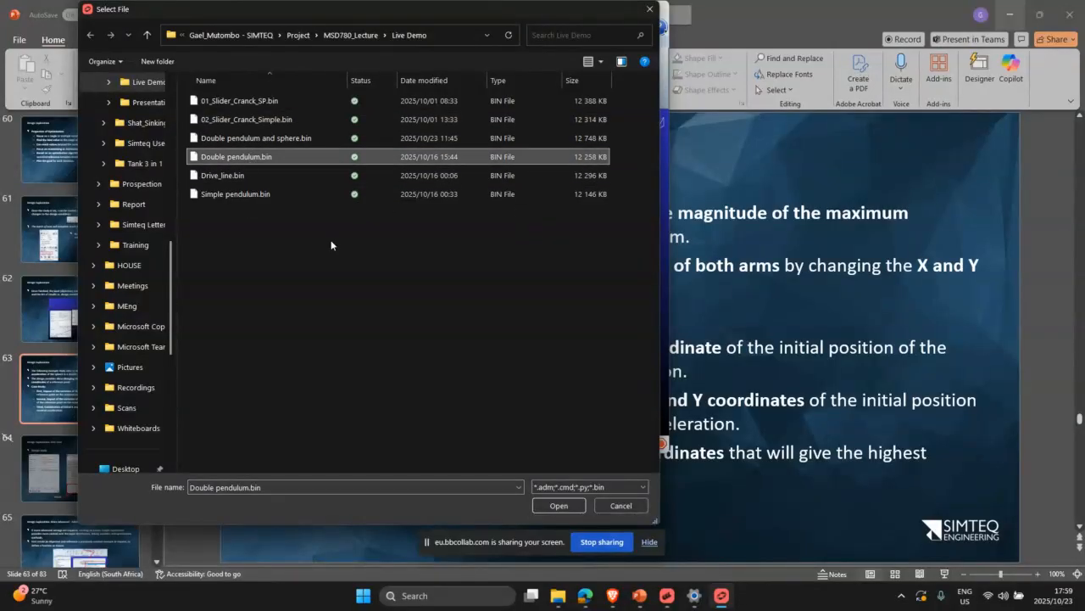
left_click(559, 502)
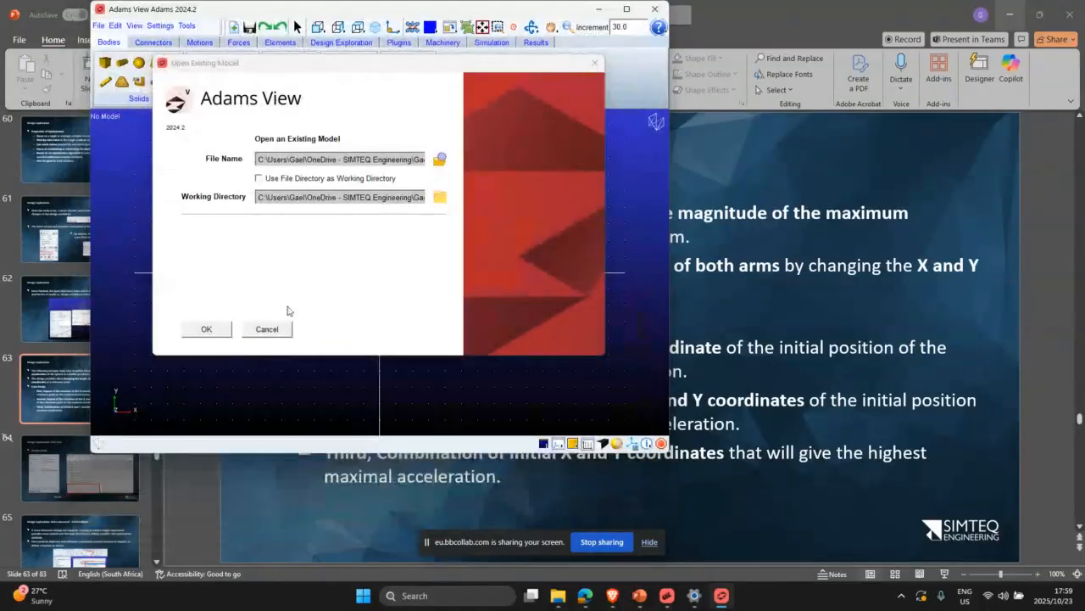
left_click(208, 329)
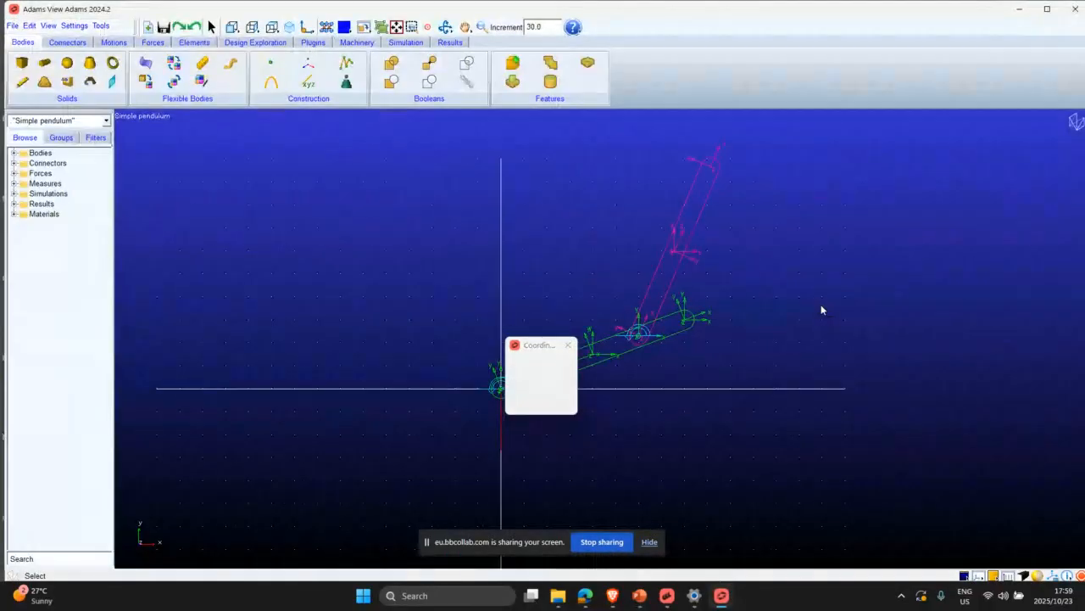
Start a new database without saving changes to Double pendulum.bin.
left_click(13, 26)
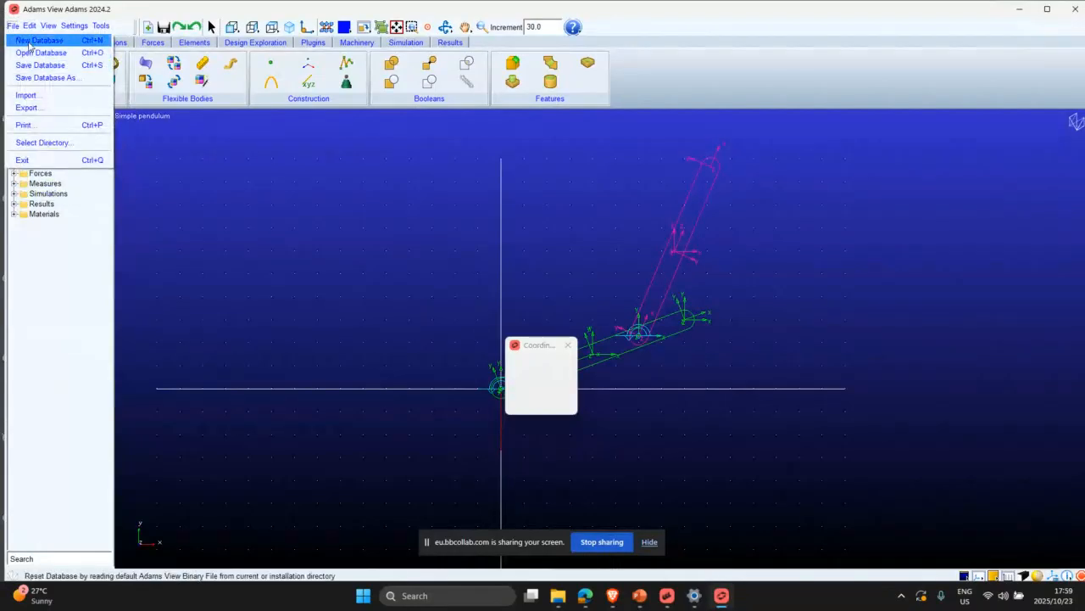
left_click(36, 40)
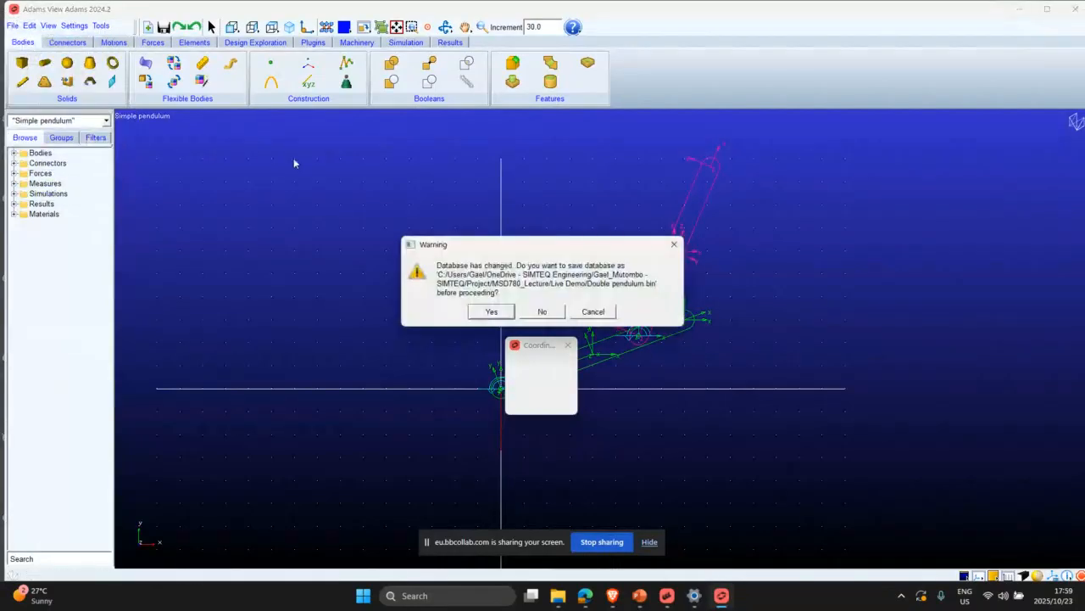
left_click(542, 311)
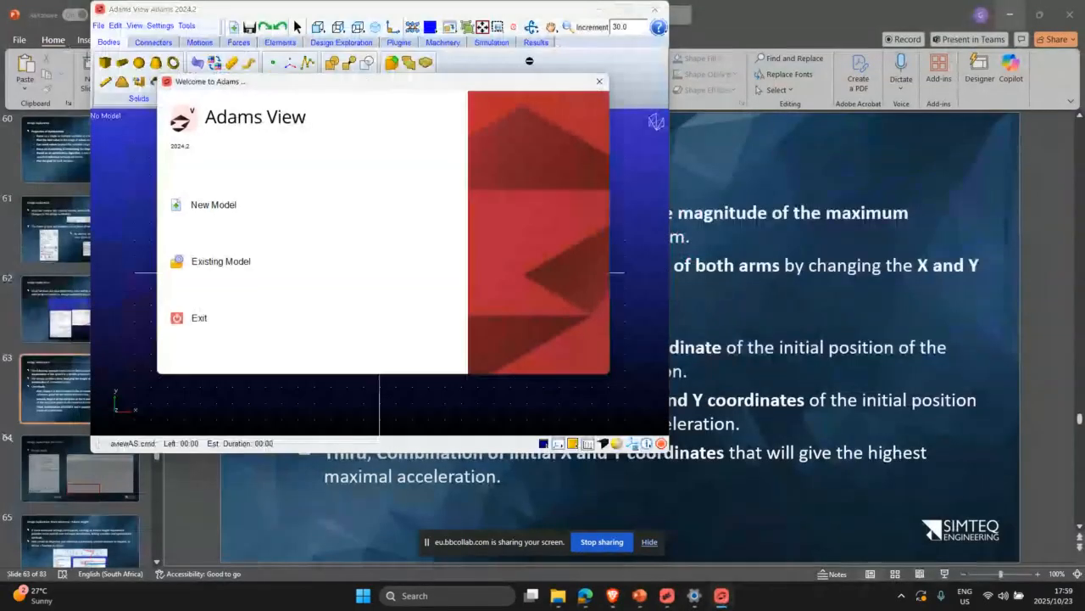
Create the new model MODEL_1 with Earth Normal (-Global Y) gravity and MMKS units in the Live Demo directory, and maximize the program window.
left_click(181, 206)
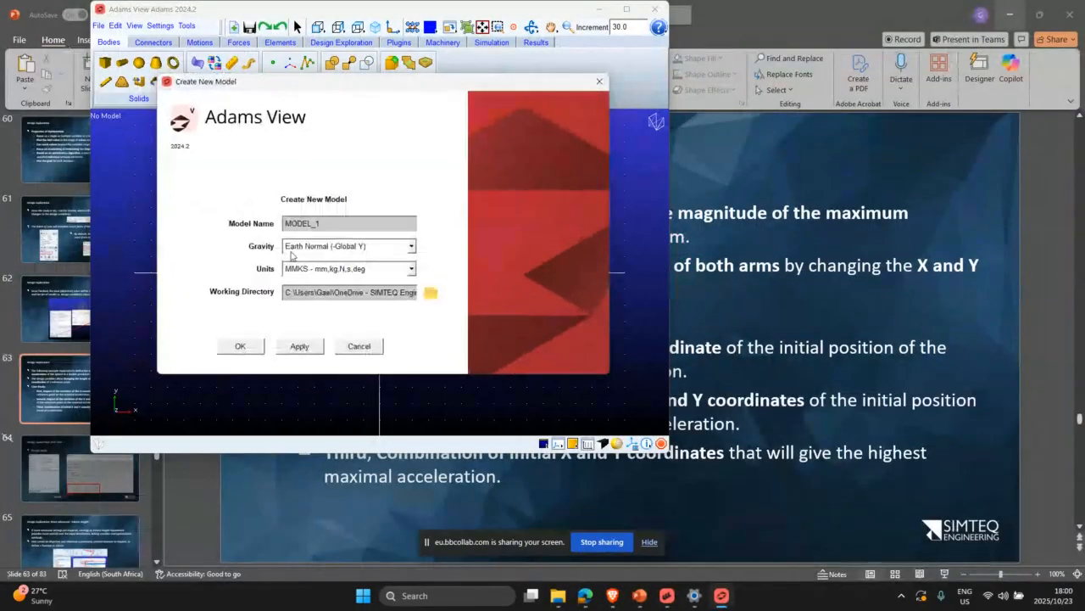
left_click_drag(326, 222, 280, 222)
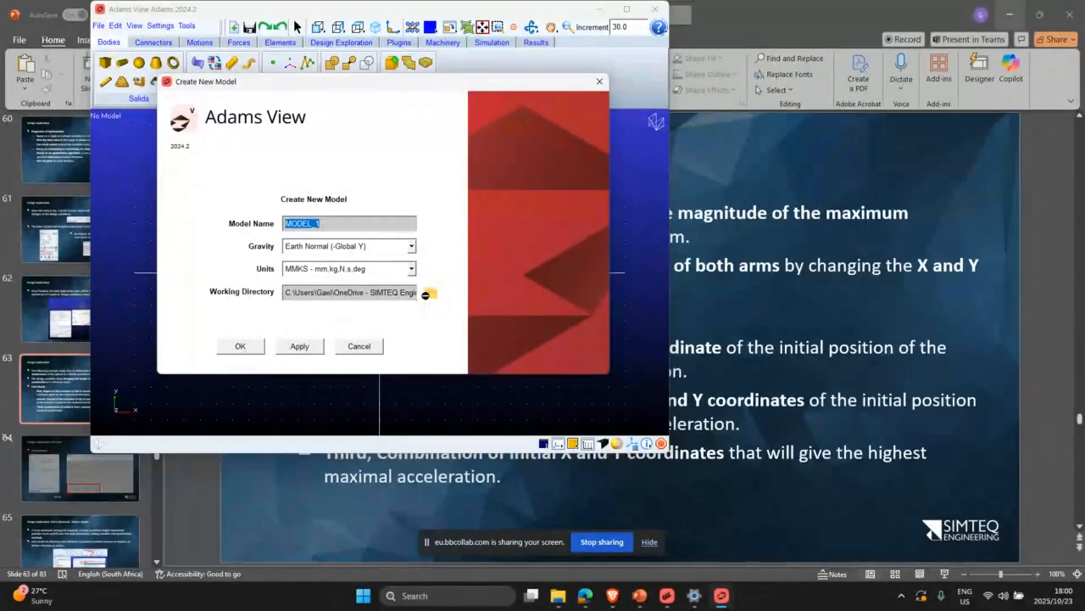
left_click(429, 292)
left_click(451, 37)
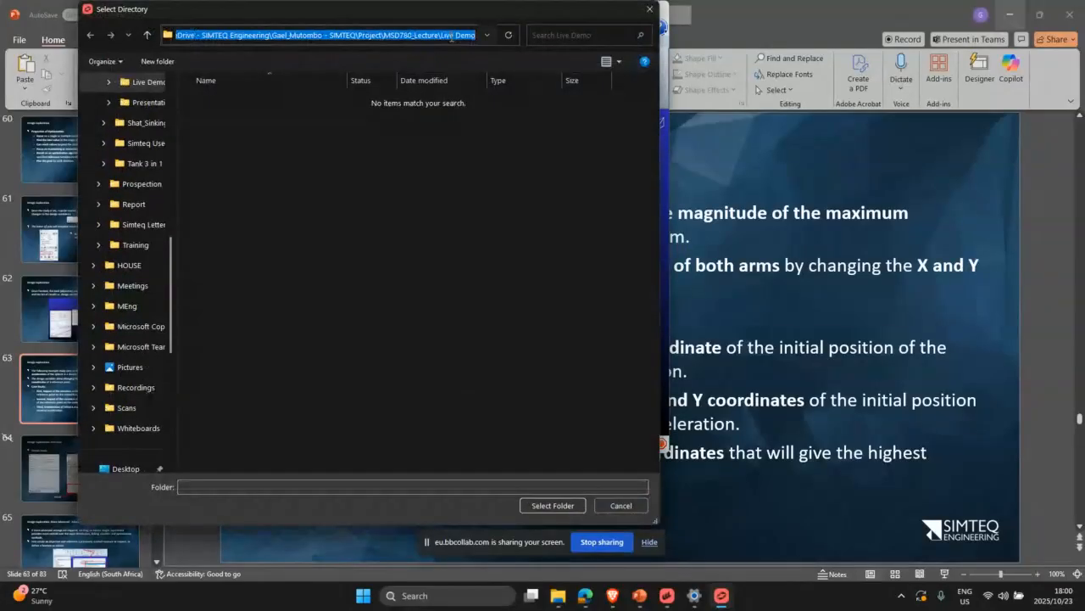
left_click(420, 158)
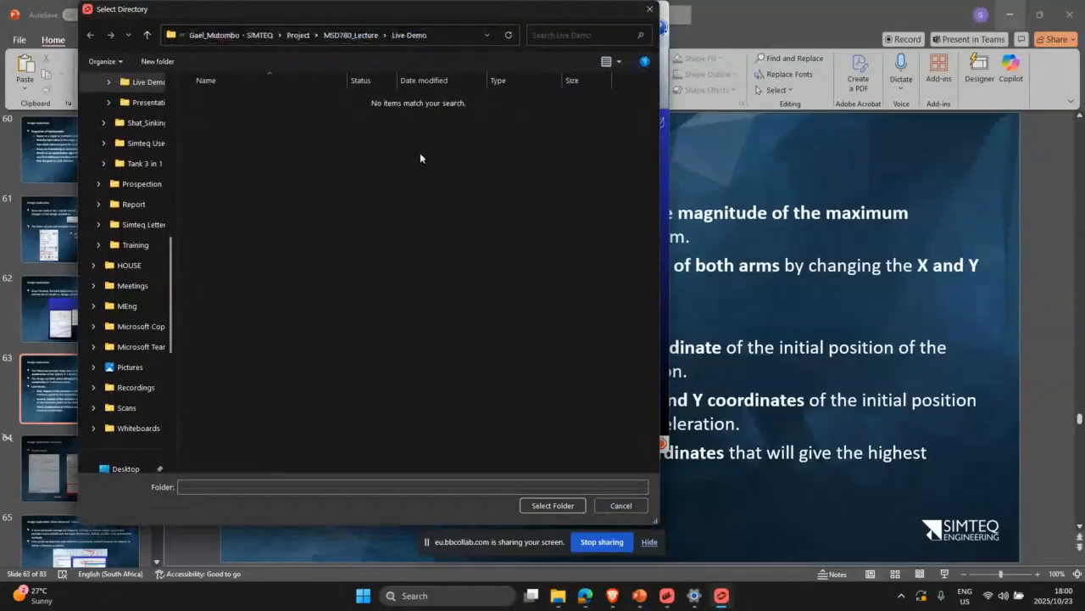
left_click(620, 504)
left_click(248, 346)
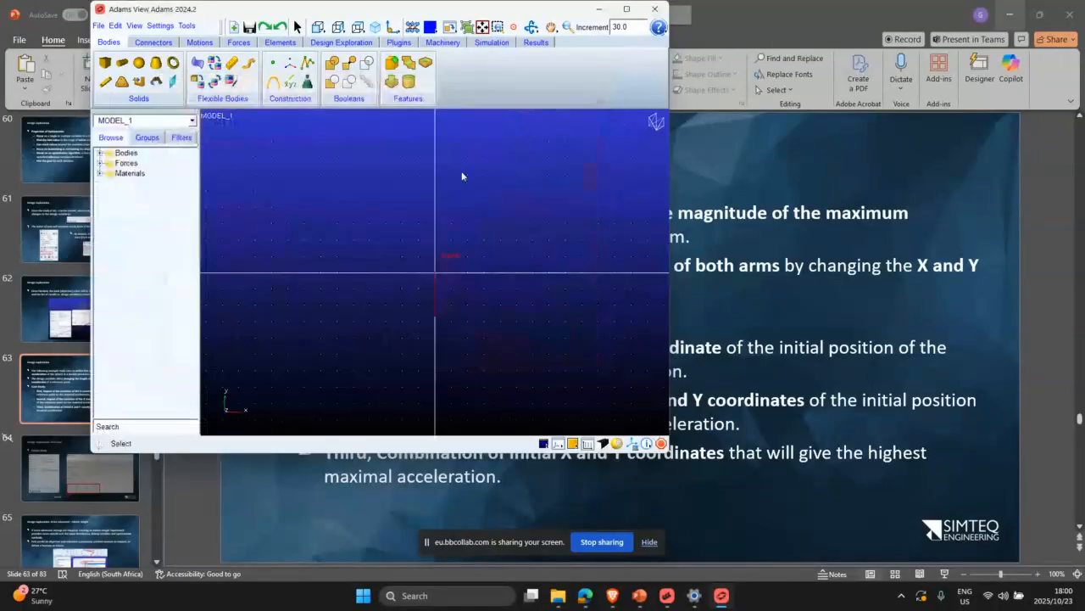
left_click(627, 10)
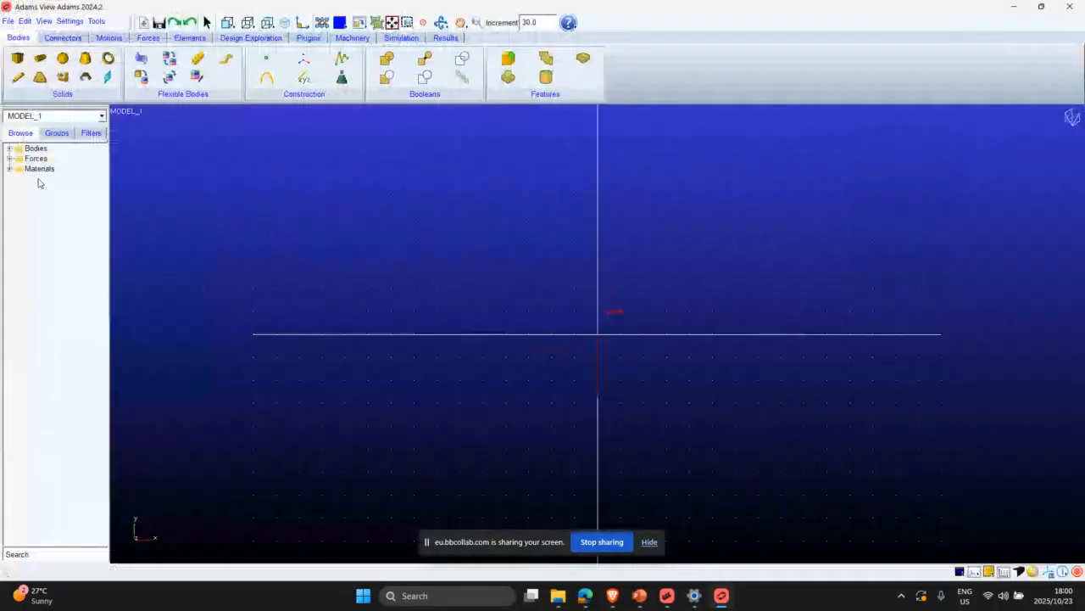
Draw a link with a fixed 4.0 cm width from the origin up to about X 350, Y 250 mm.
left_click(17, 77)
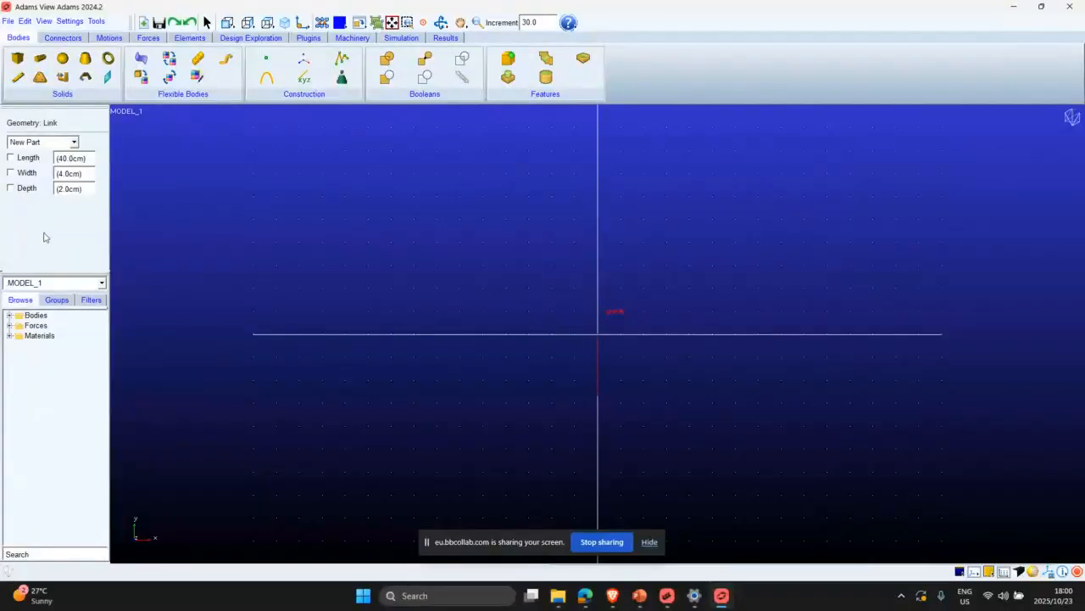
left_click(11, 173)
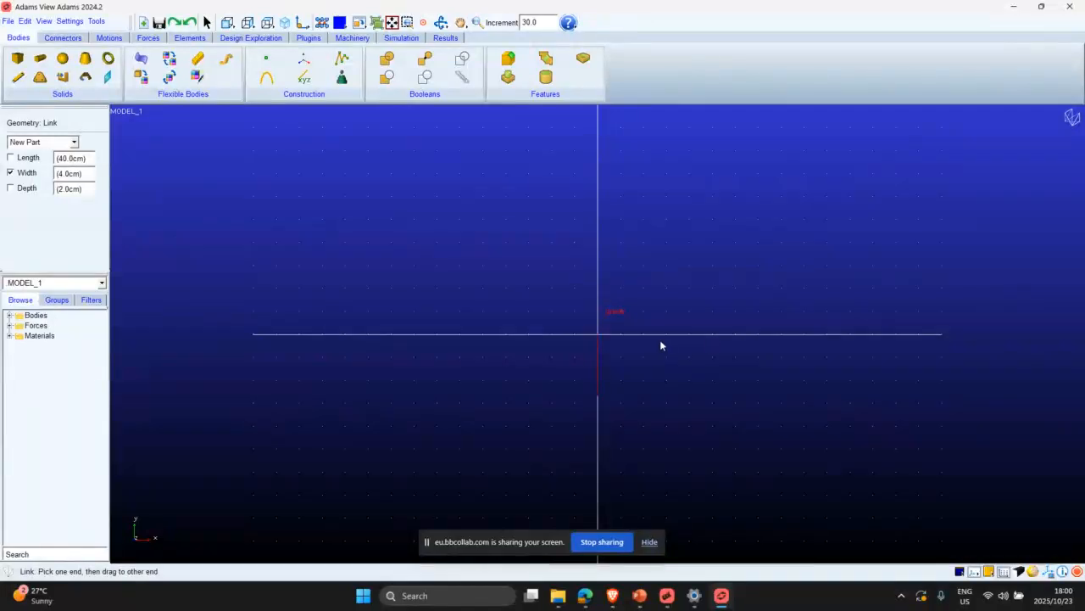
left_click_drag(598, 335, 767, 220)
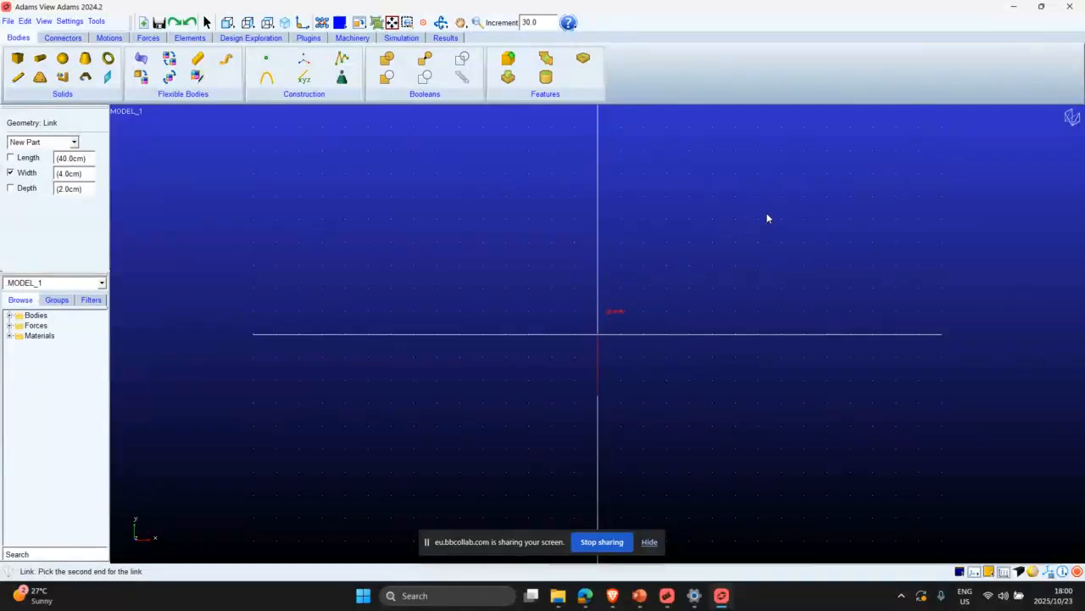
Draw a second link from the first link's upper end down to the horizontal axis, and place a sphere at its free end.
left_click(18, 78)
left_click_drag(758, 218, 935, 332)
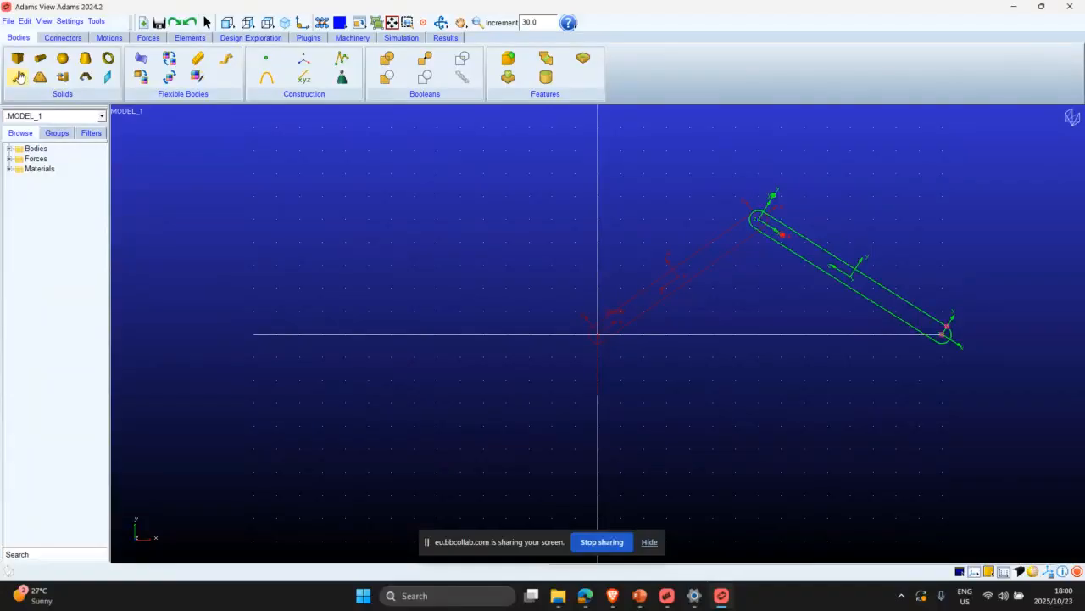
left_click(62, 58)
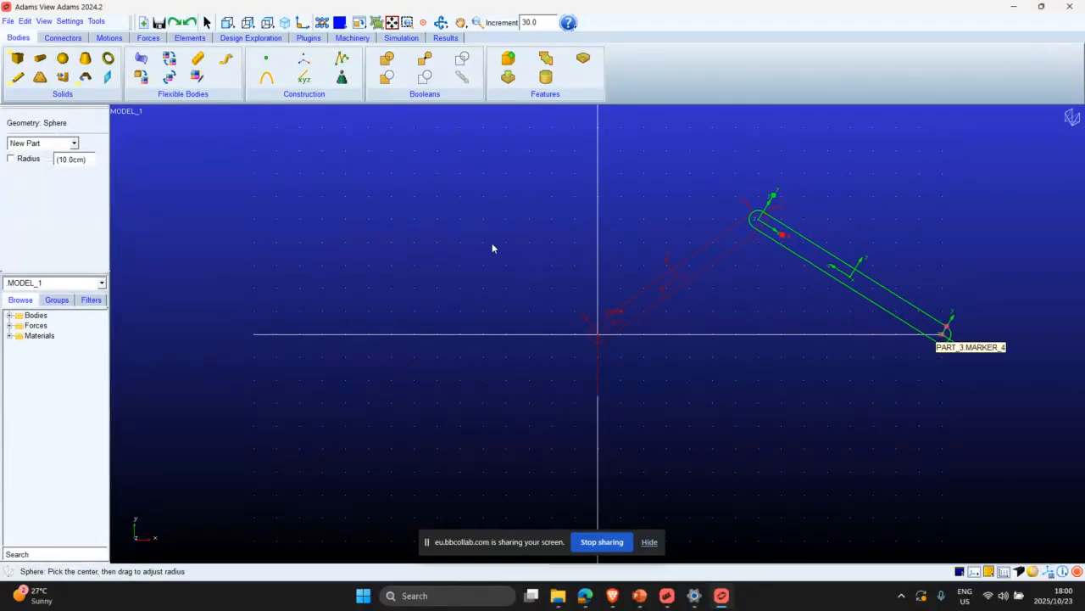
left_click(943, 336)
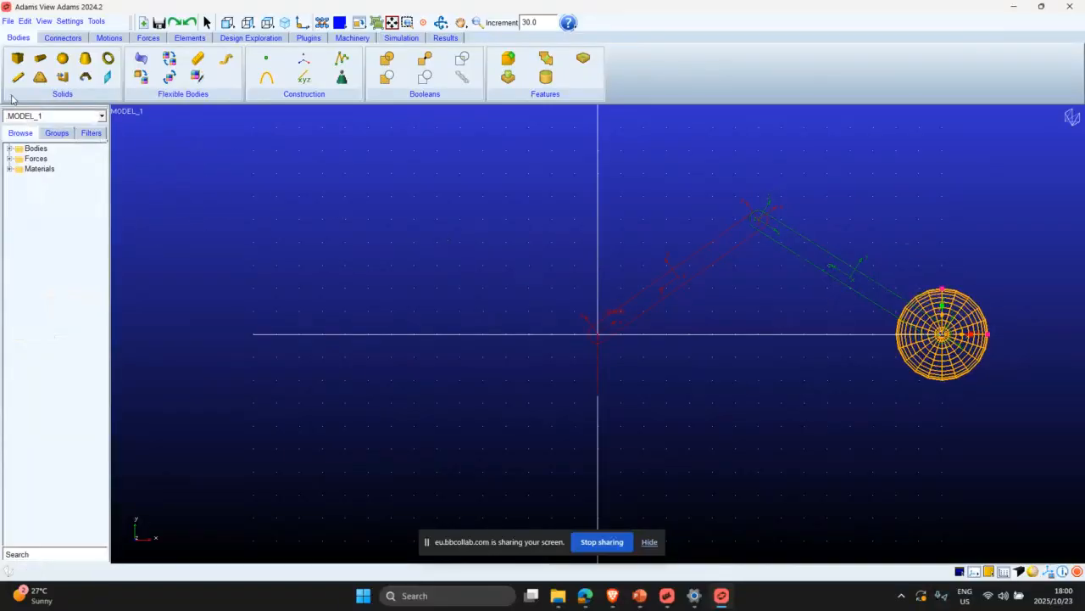
Add revolute joints normal to the grid between the second link and the sphere at its center, and between the two links at their shared end.
left_click(63, 37)
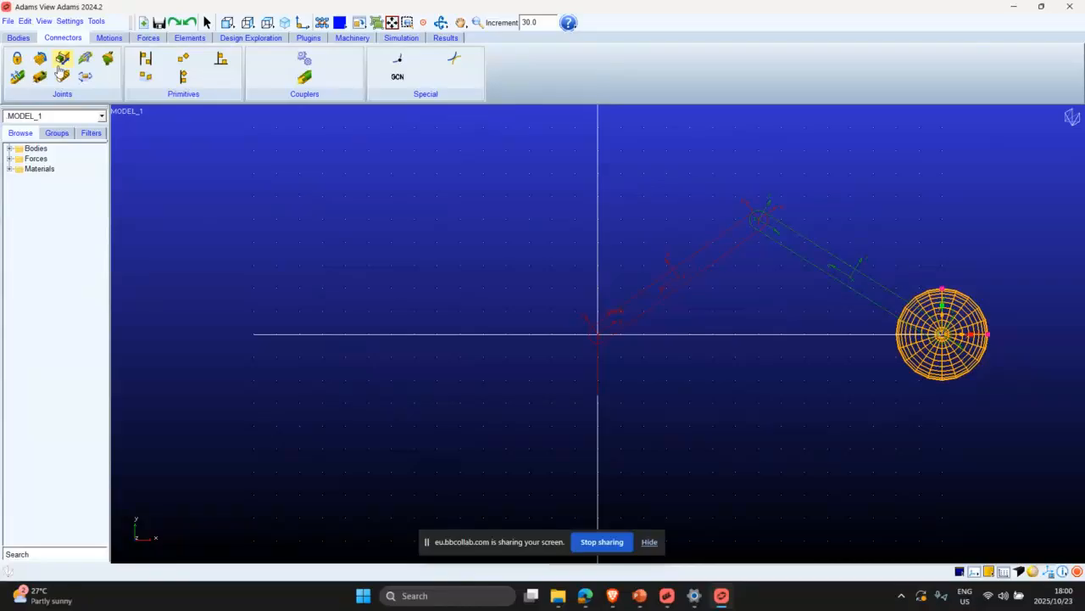
left_click(40, 57)
left_click(895, 316)
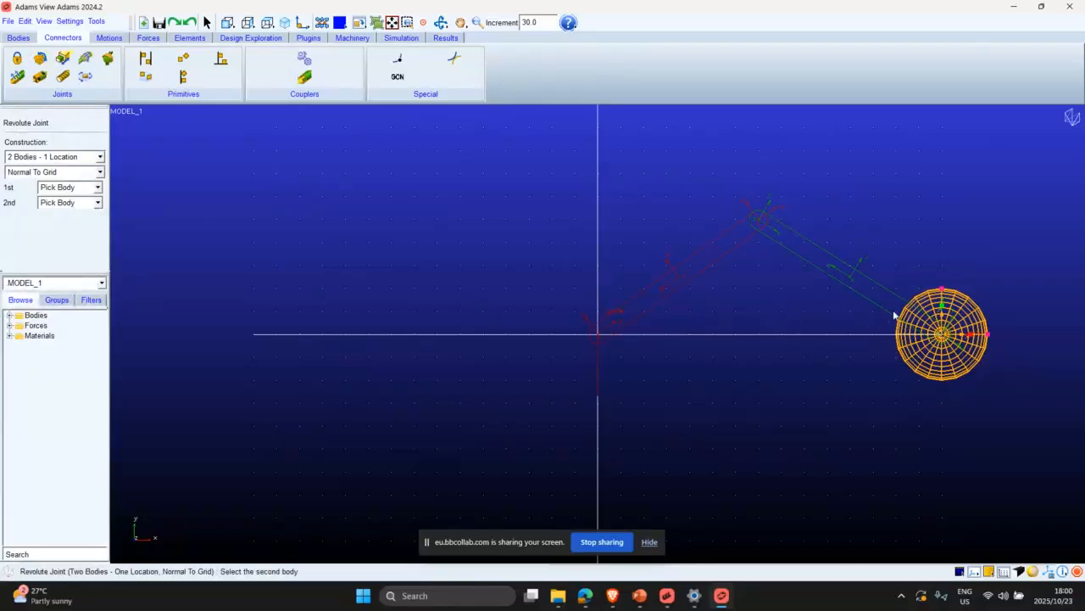
left_click(939, 335)
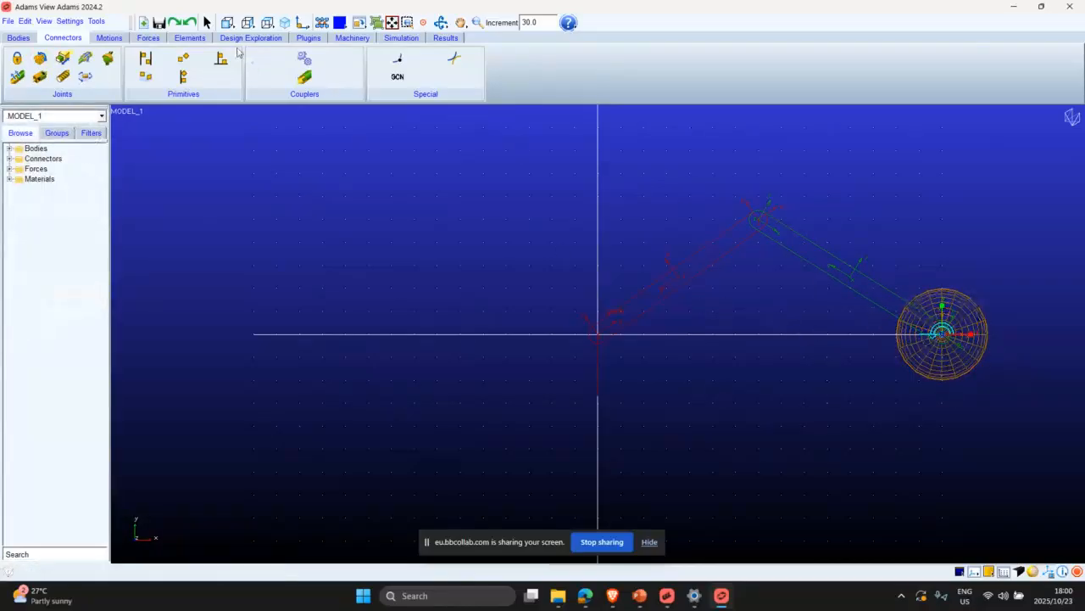
left_click(40, 57)
left_click(722, 239)
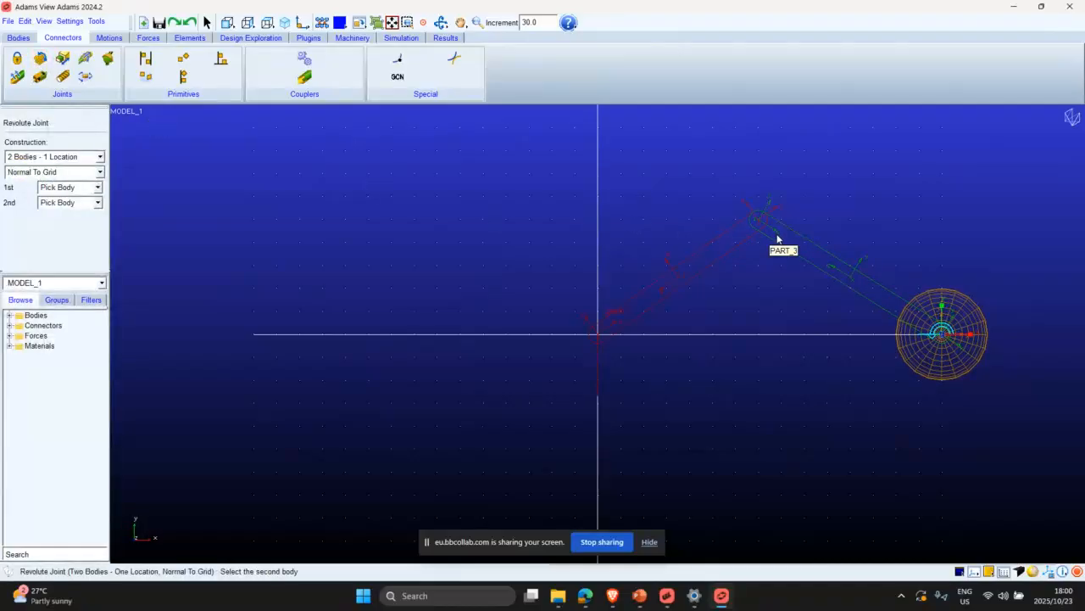
left_click(757, 218)
Connect the first link to ground with a revolute joint at the origin.
left_click(40, 57)
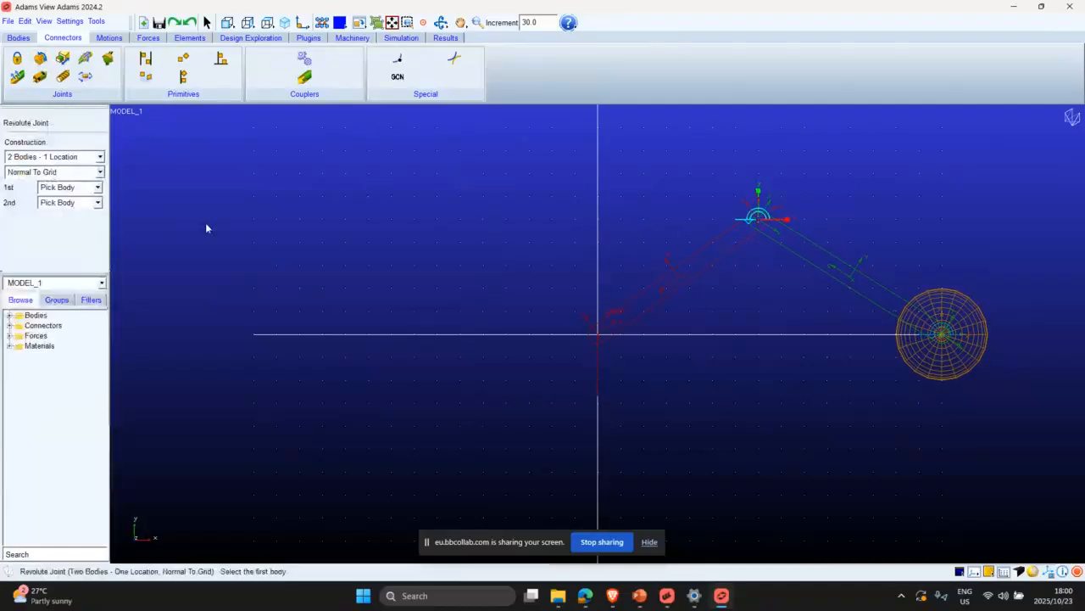
left_click(637, 350)
left_click(613, 318)
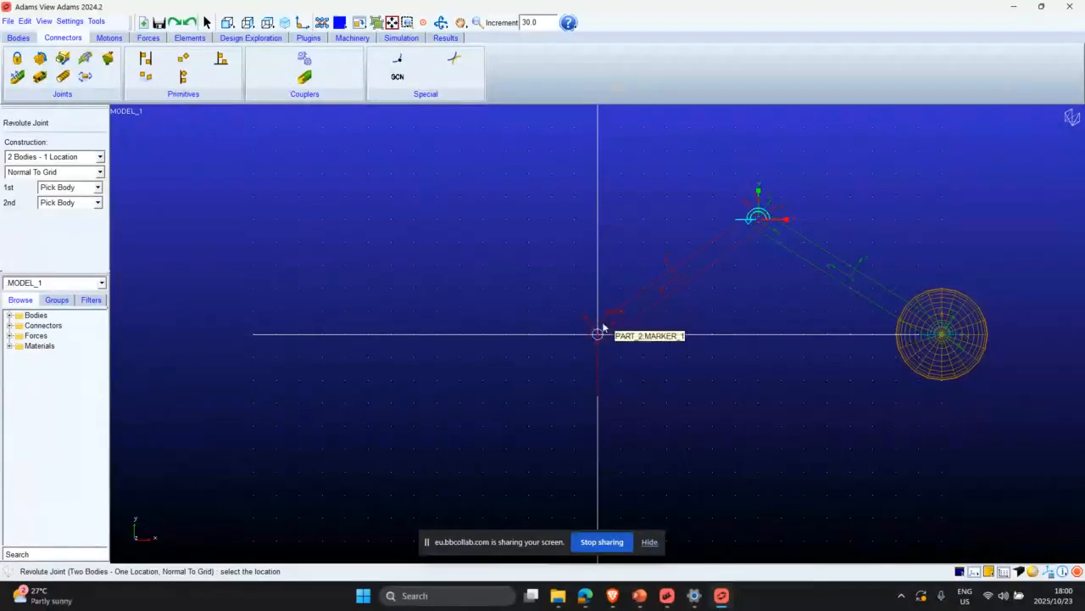
left_click(602, 327)
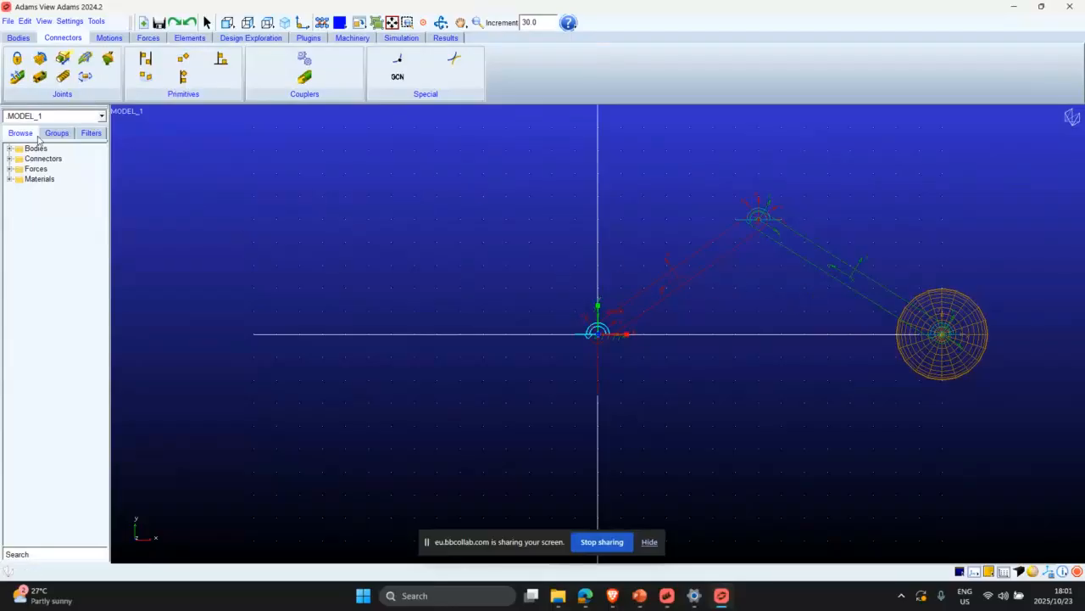
Add a construction point to the first link (PART_2) where the two links meet, using the Add to Part and Attach Near options.
left_click(23, 38)
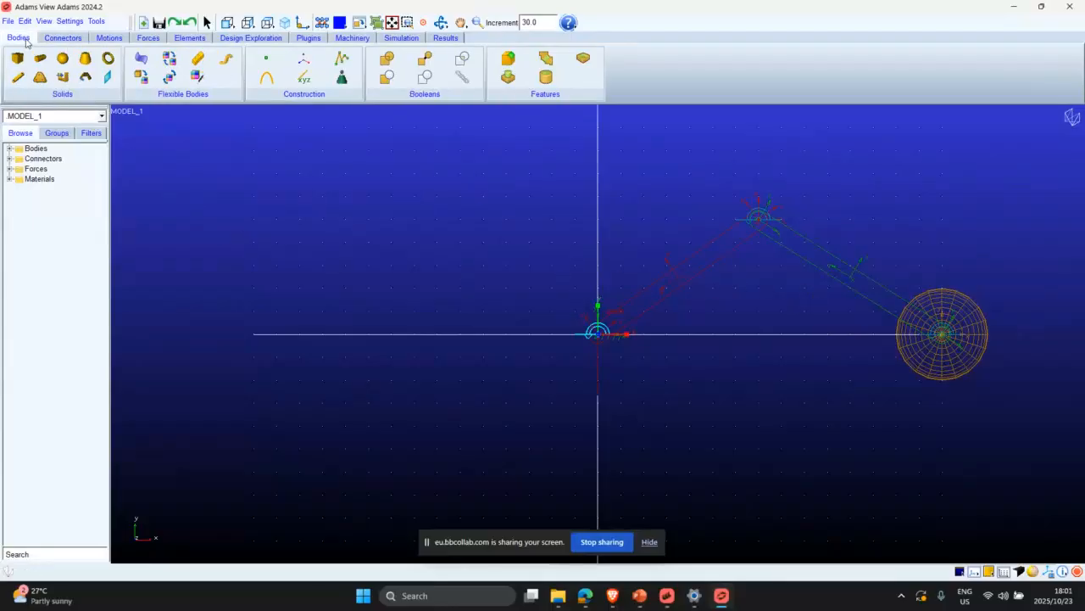
left_click(267, 58)
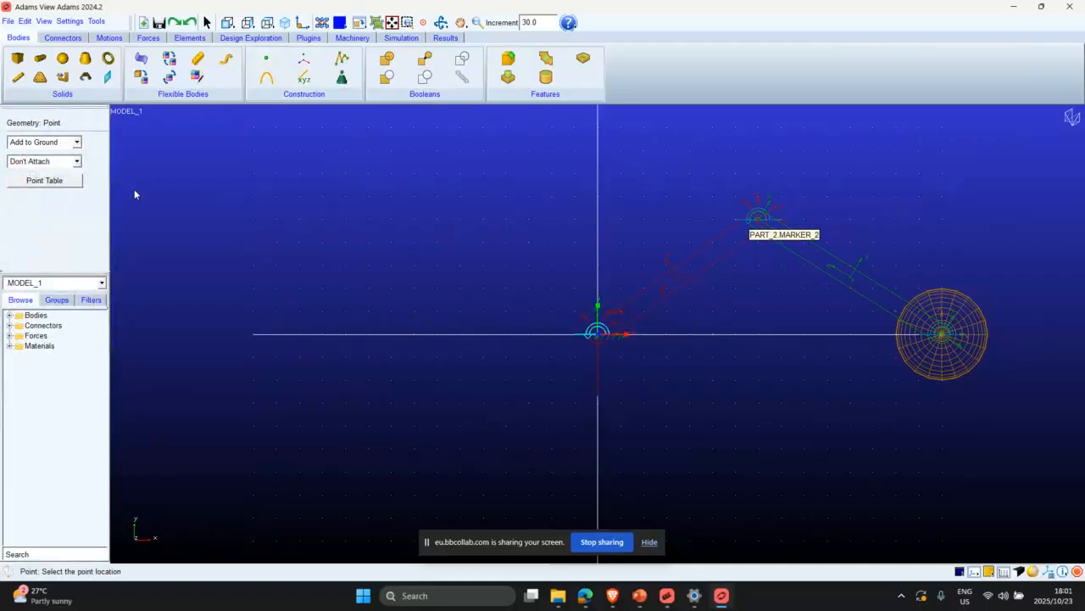
left_click(42, 141)
left_click(44, 163)
left_click(43, 161)
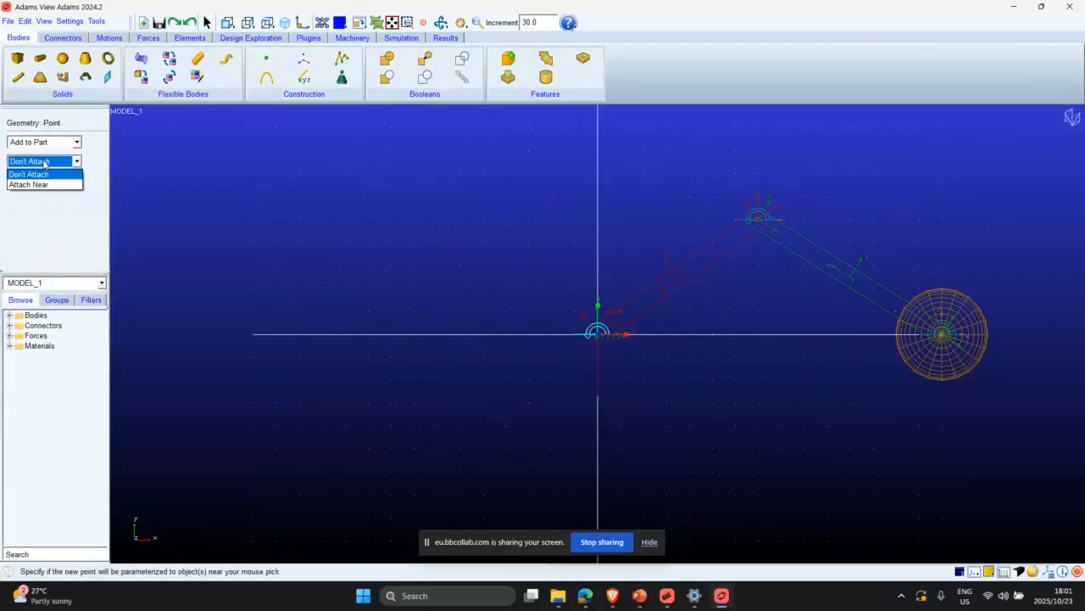
left_click(50, 184)
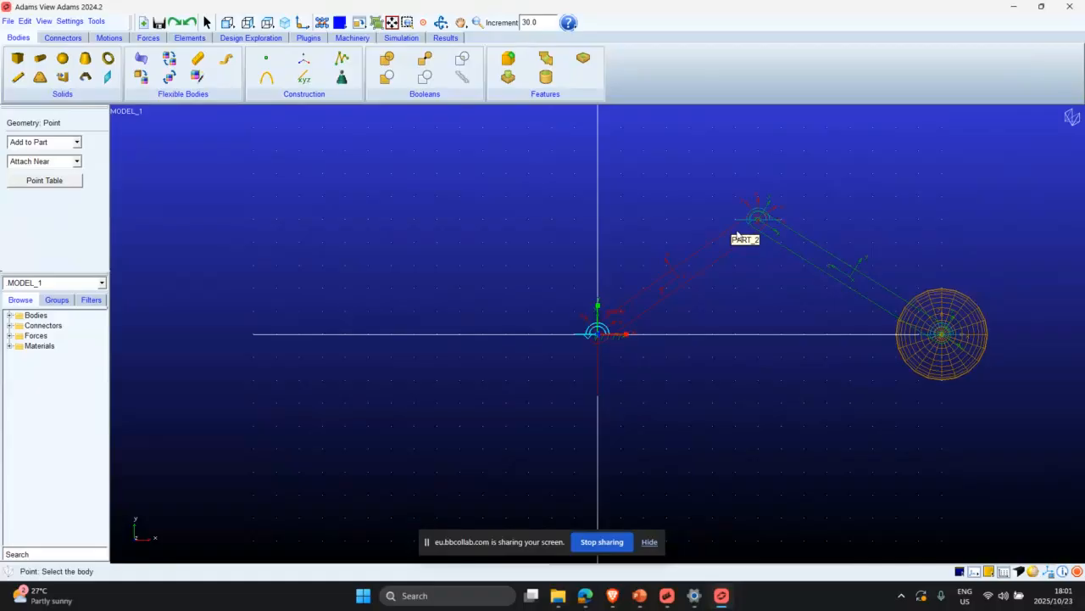
left_click(758, 218)
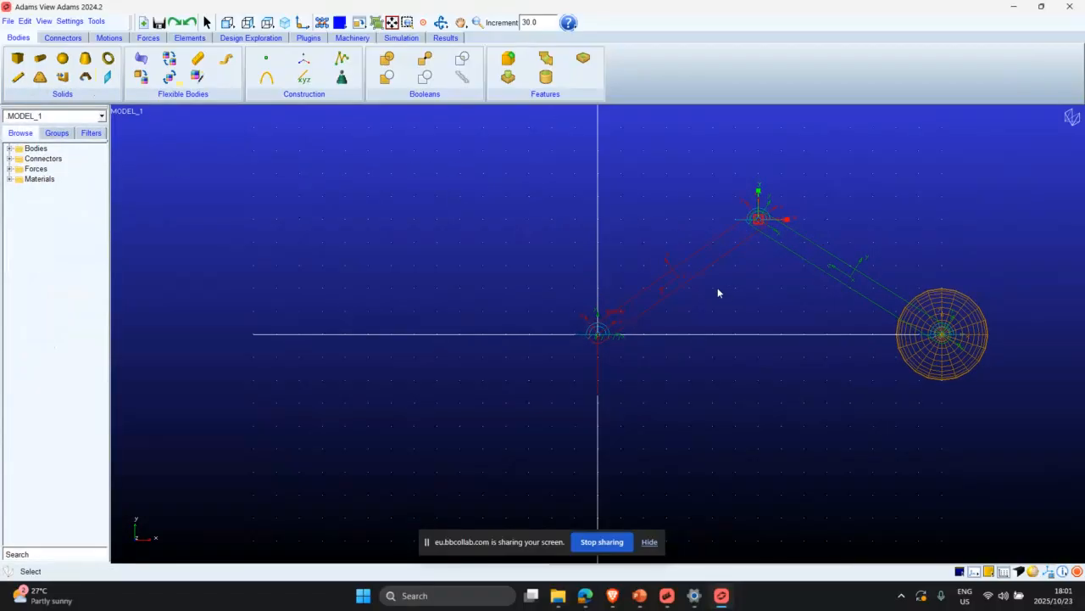
Check the X, Y and Z location of the construction point under PART_2 in the points table.
left_click(10, 149)
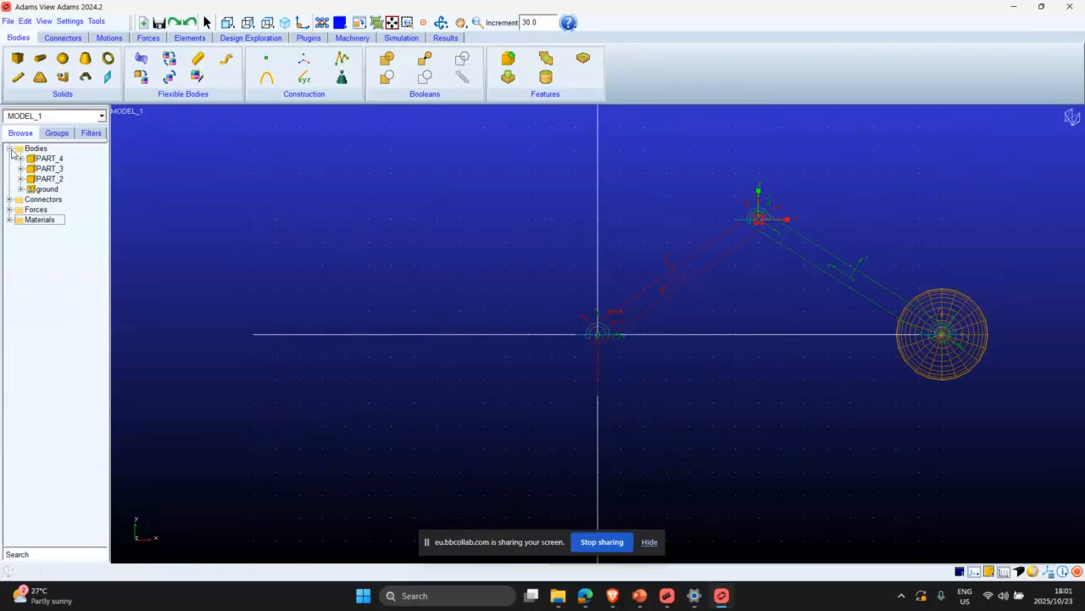
left_click(51, 169)
left_click(50, 179)
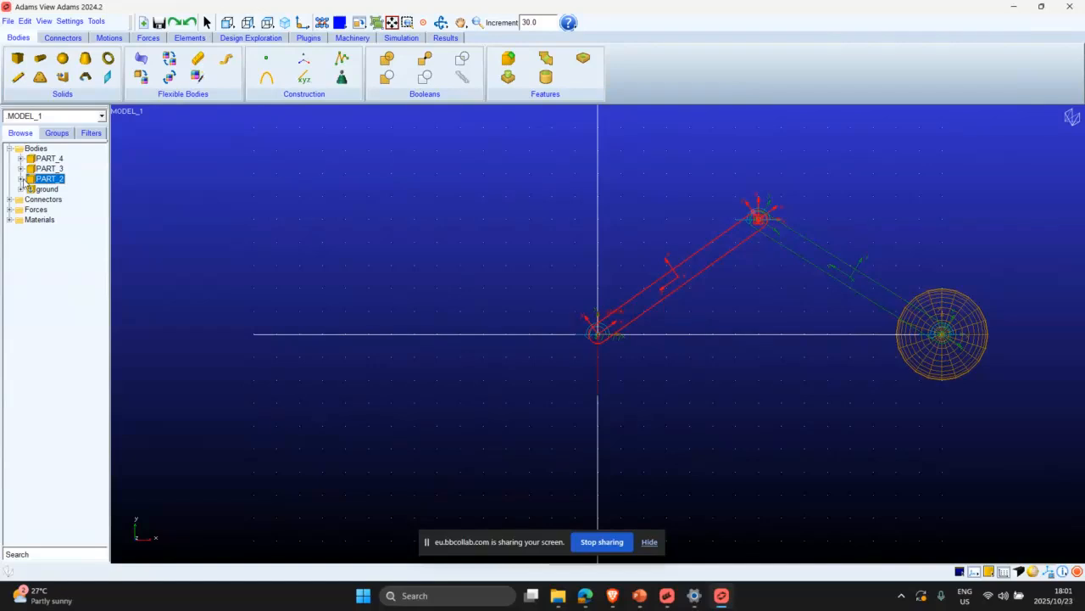
left_click(20, 179)
double_click(51, 189)
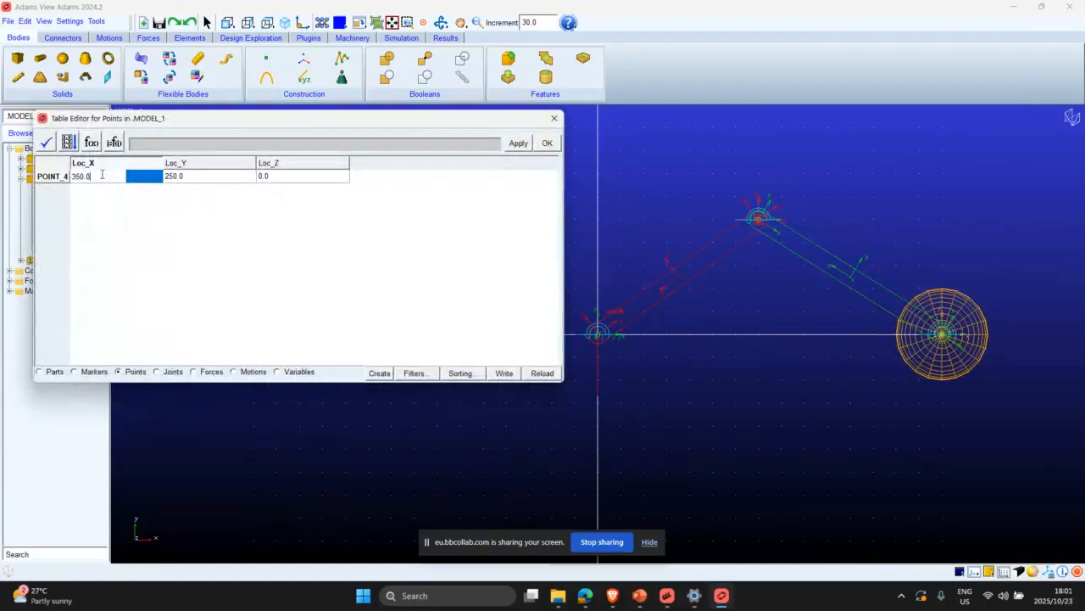
left_click(555, 118)
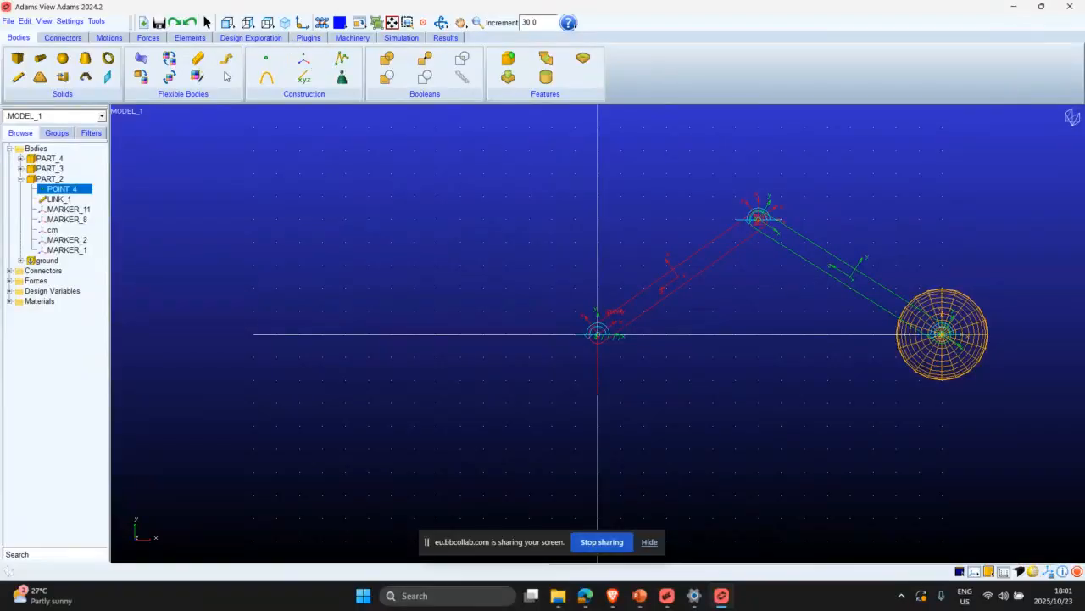
Create a real, unitless design variable X_val with standard value 350 and a relative range of -150 to +150.
left_click(225, 39)
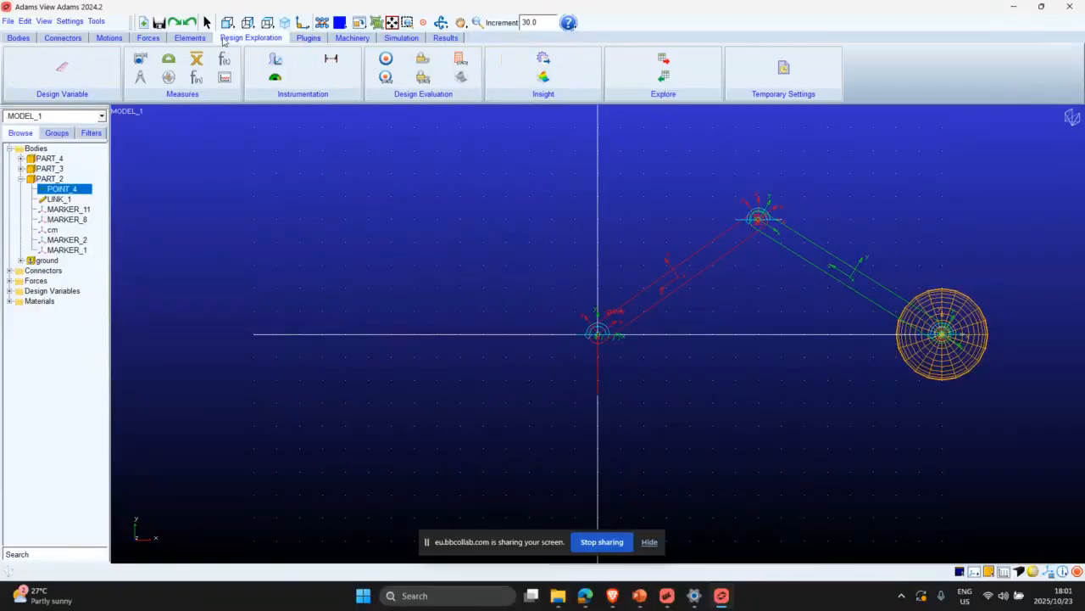
left_click(95, 69)
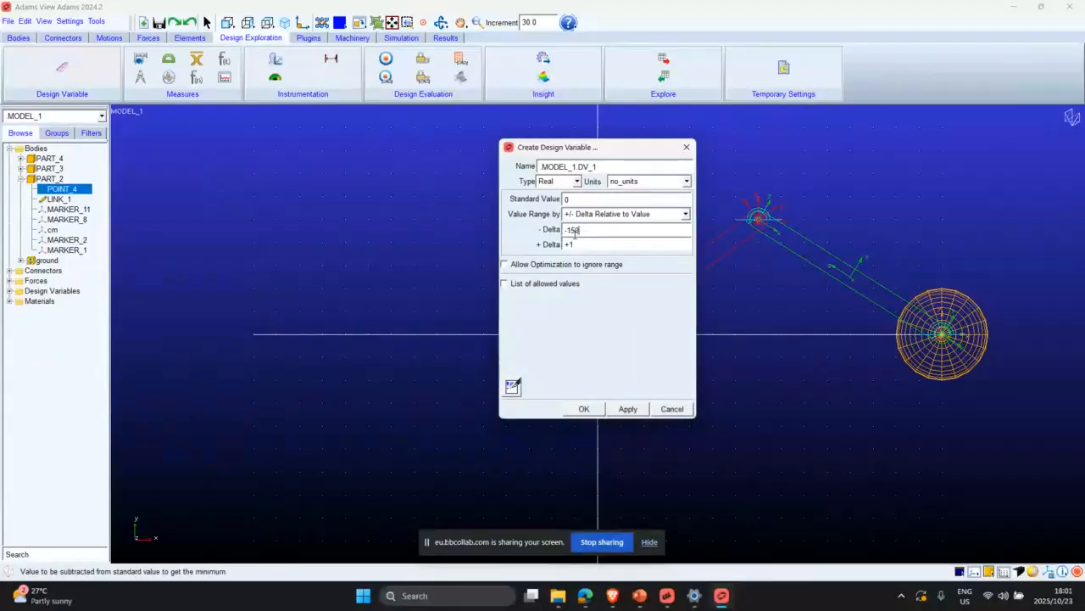
key("Tab")
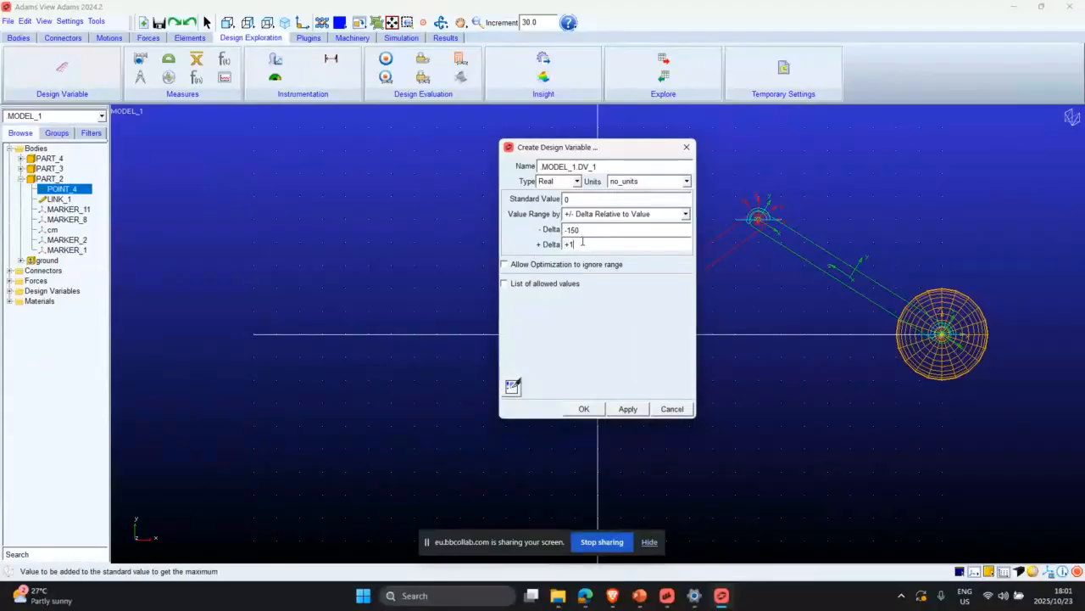
type("50")
left_click(578, 199)
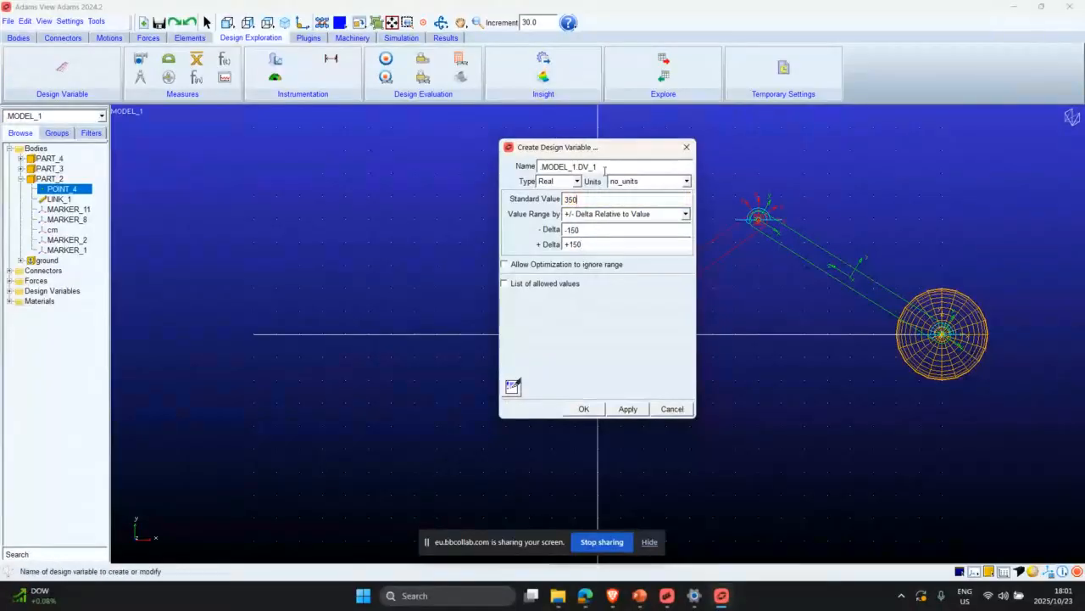
triple_click(602, 166)
type("x")
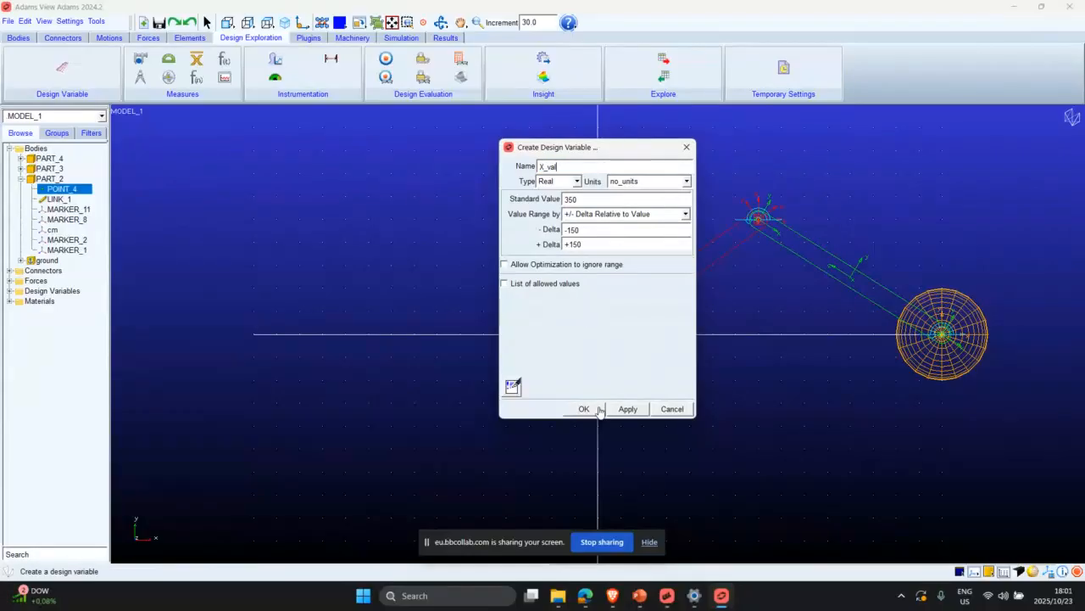
left_click(627, 409)
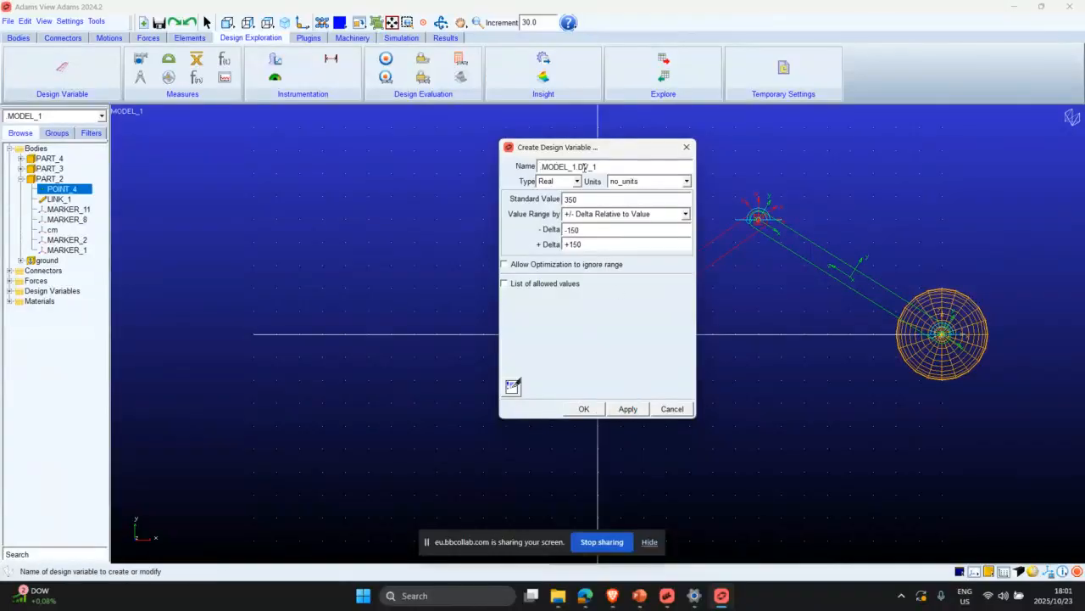
Create a real, unitless design variable Y_val with standard value 250 and a relative range of -150 to +150.
triple_click(583, 167)
type("Y_val")
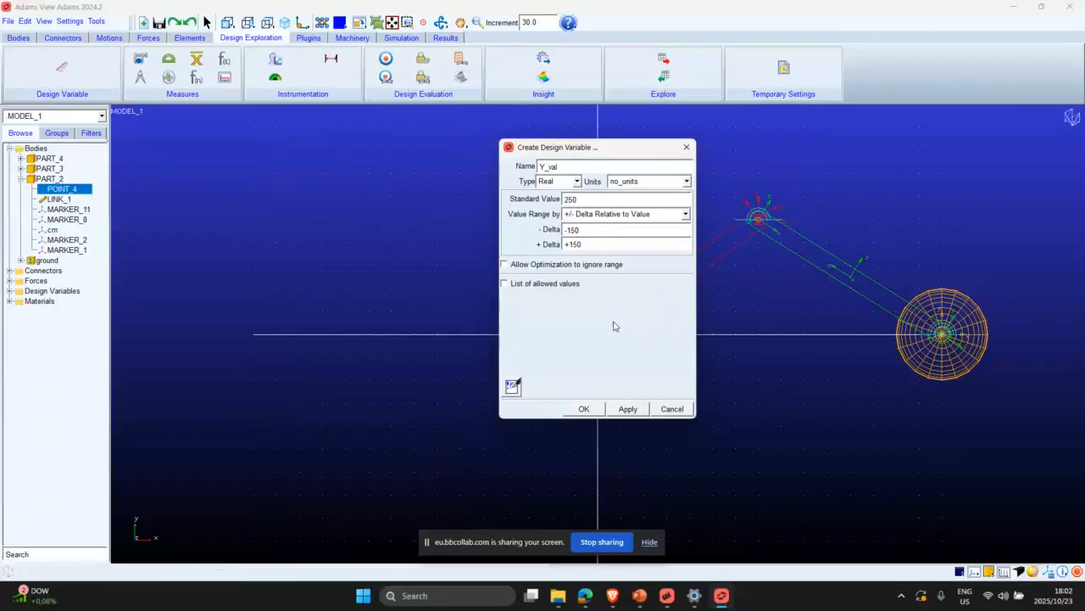
left_click(626, 411)
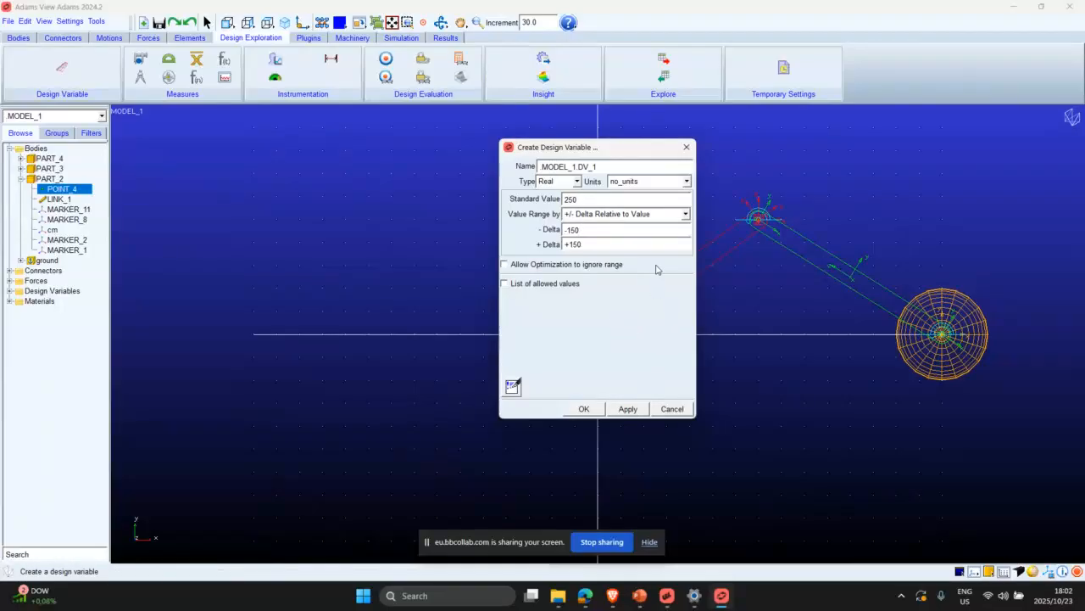
left_click(687, 148)
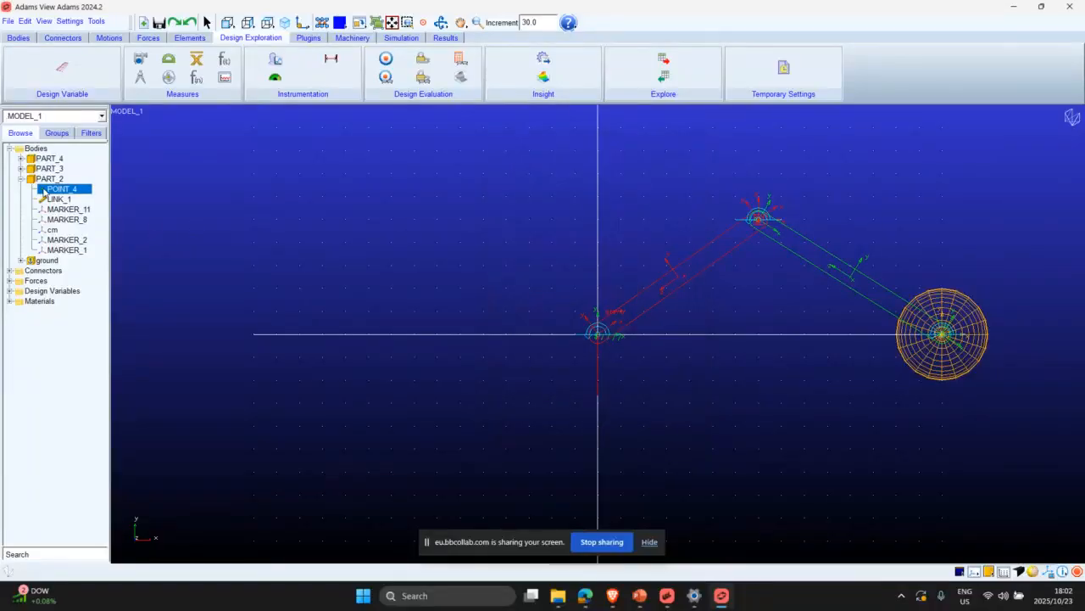
Parameterize the X location of POINT_4 in the points table with the design variable X_val.
double_click(47, 190)
right_click(172, 150)
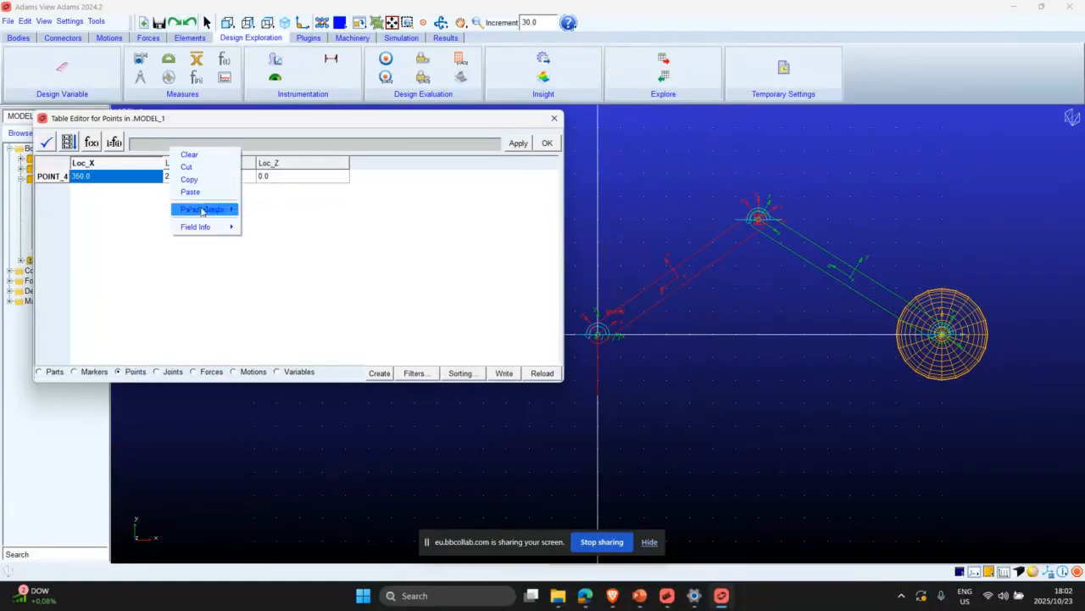
mouse_move(202, 209)
left_click(291, 222)
left_click(97, 138)
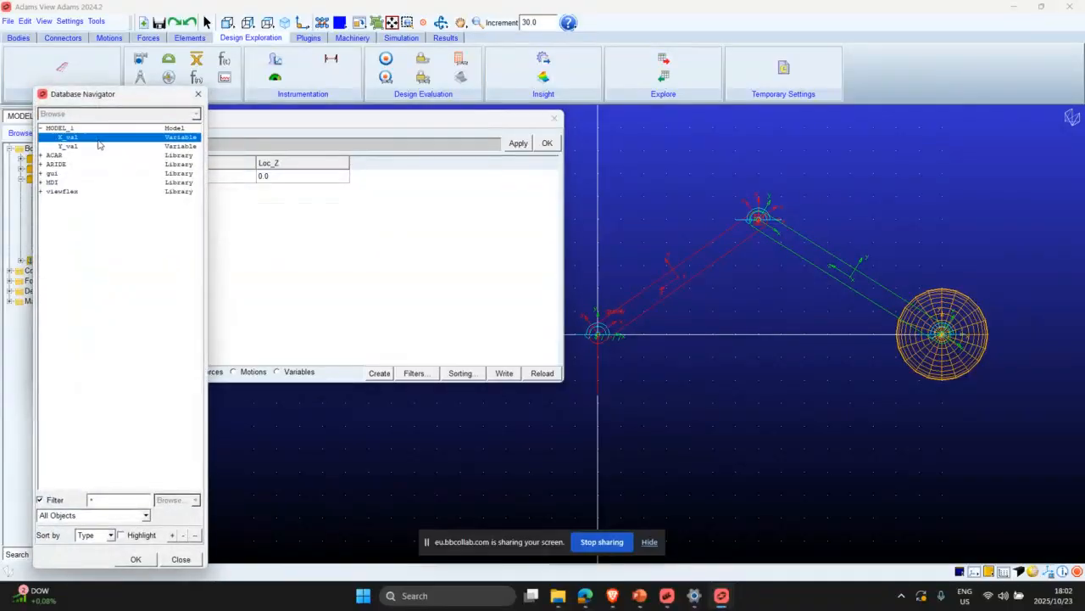
left_click(129, 561)
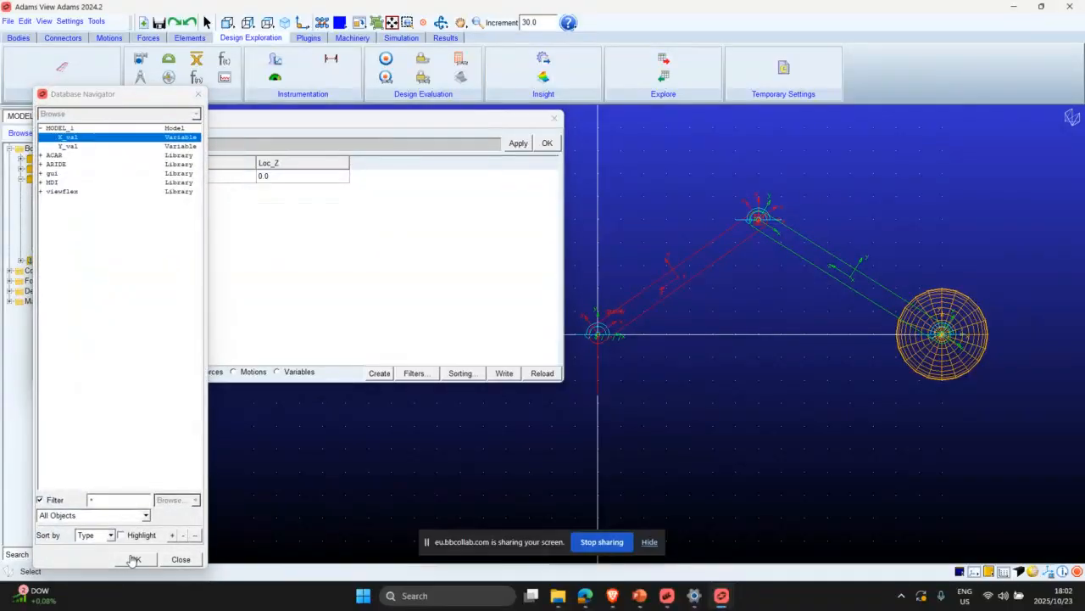
Parameterize the Y location of POINT_4 with the design variable Y_val and apply the changes to the points table.
left_click(222, 177)
right_click(235, 145)
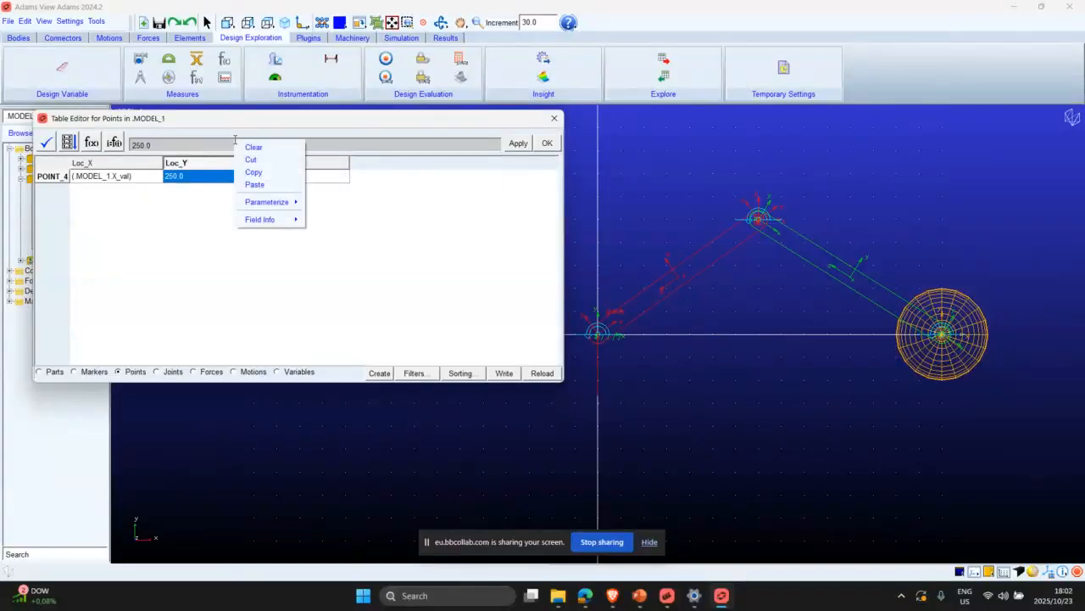
mouse_move(272, 204)
left_click(343, 224)
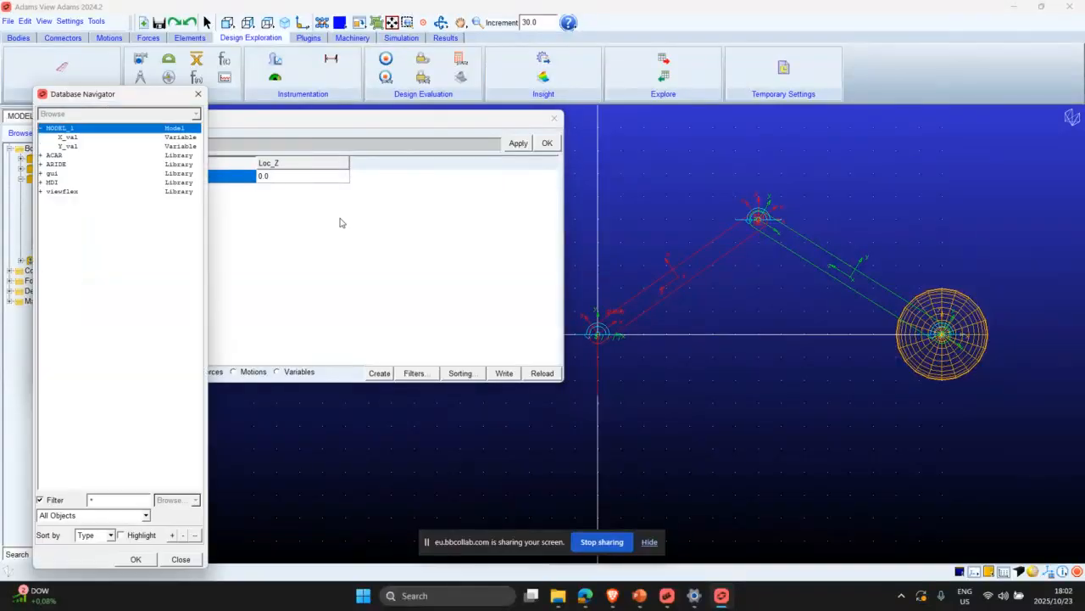
left_click(161, 146)
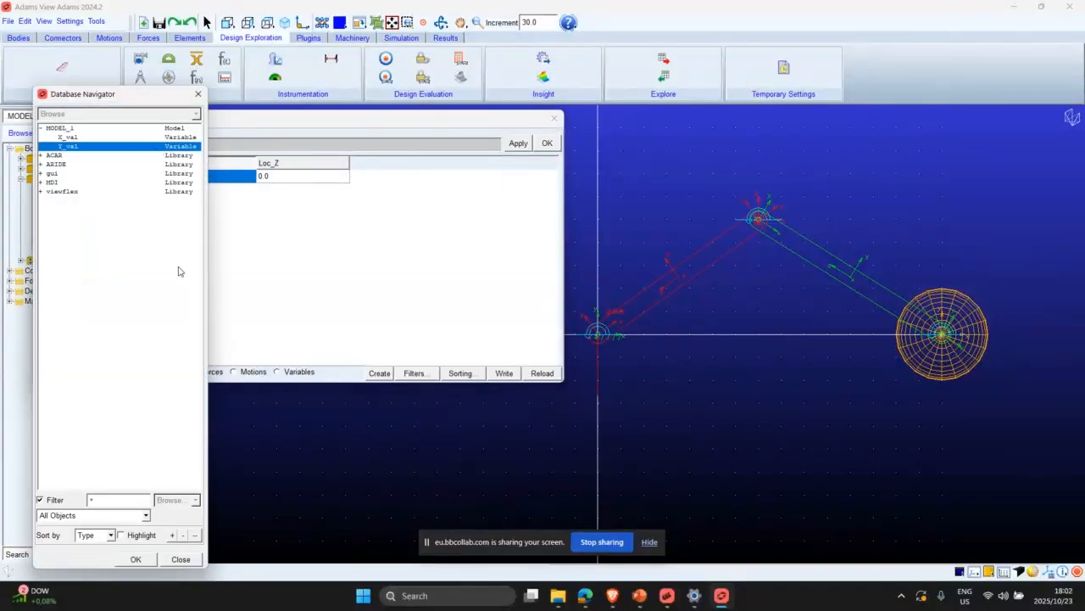
left_click(149, 562)
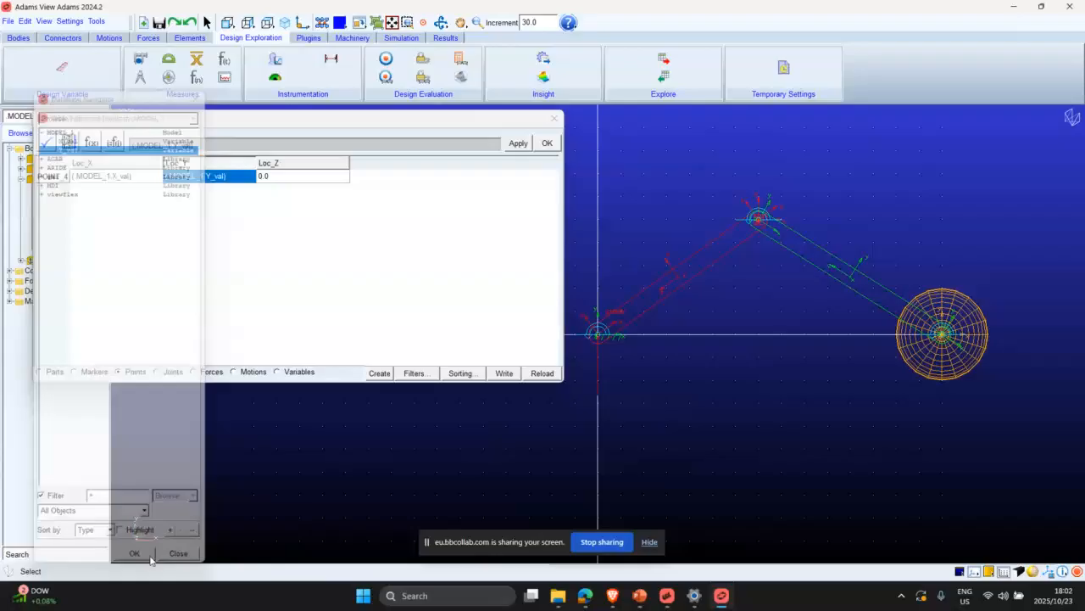
left_click(525, 144)
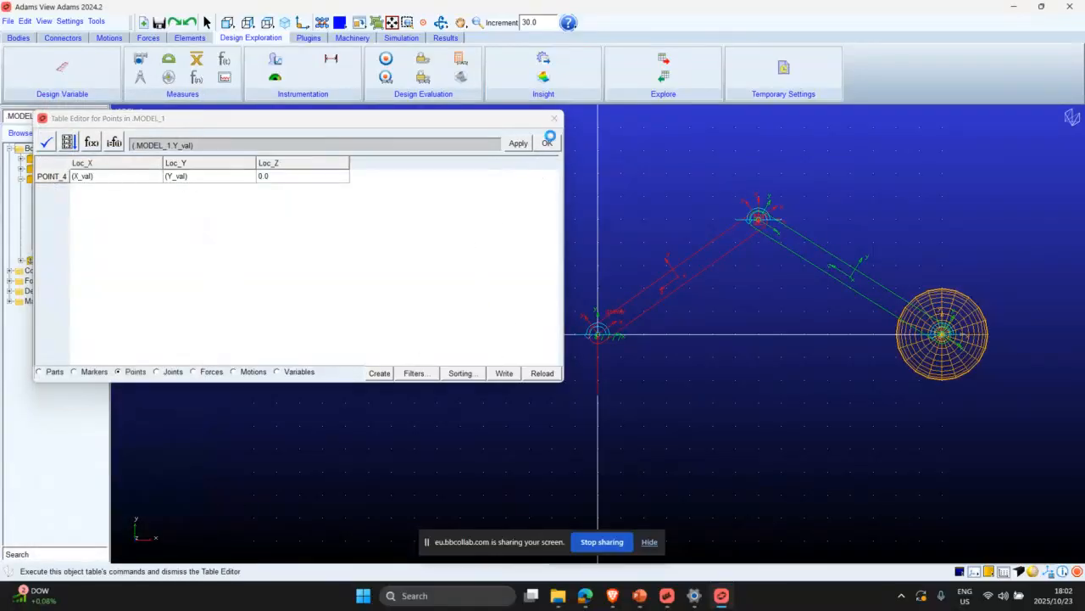
left_click(548, 143)
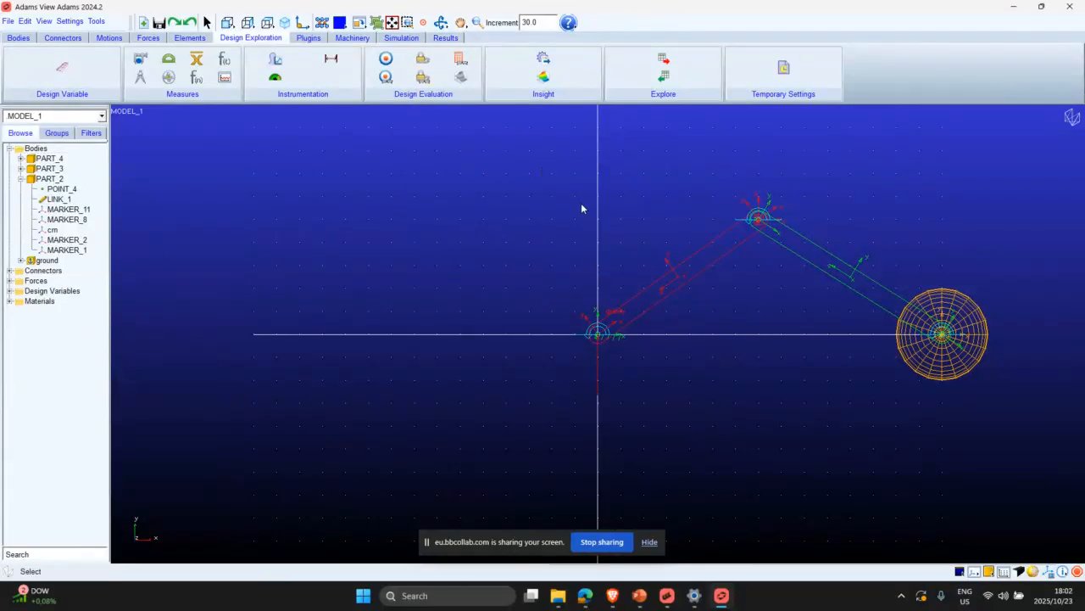
left_click(461, 76)
left_click_drag(519, 124, 292, 149)
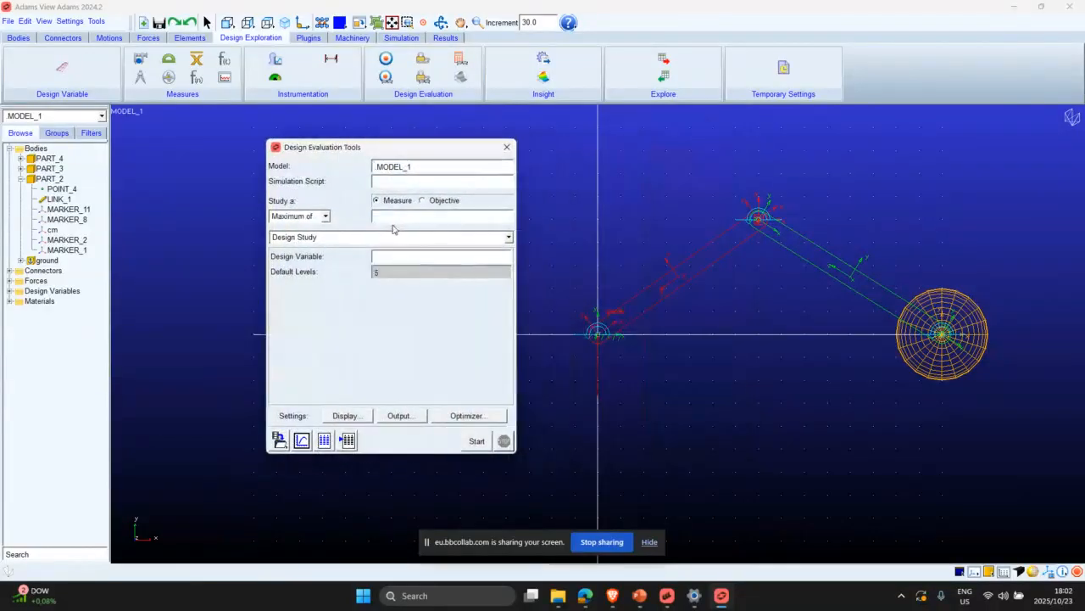
left_click(507, 147)
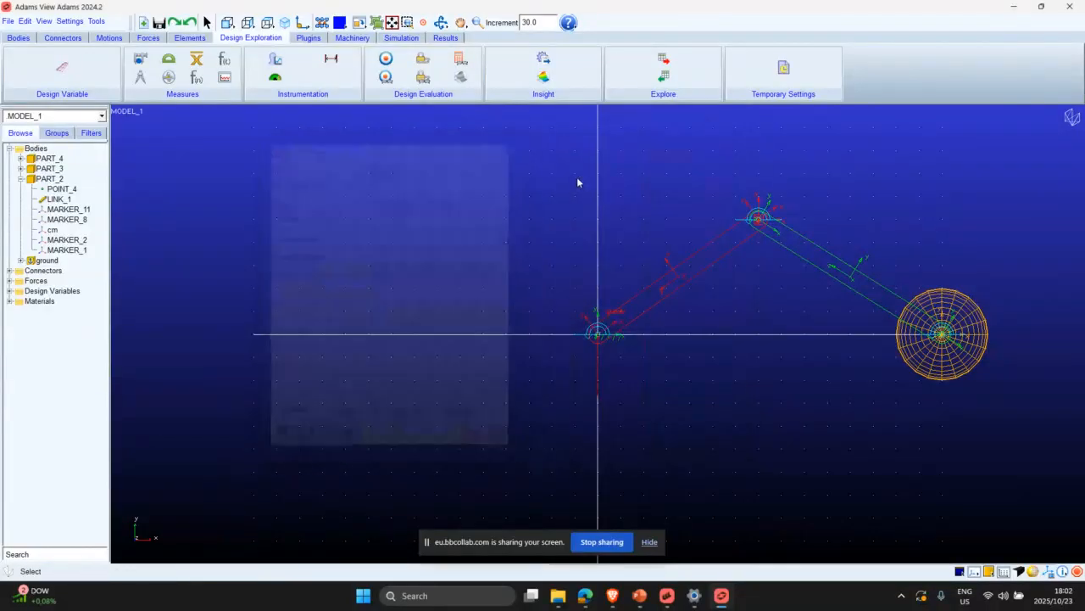
Create a measure of the sphere's (PART_4) CM acceleration in the X component with a strip chart.
right_click(965, 355)
mouse_move(994, 379)
left_click(925, 374)
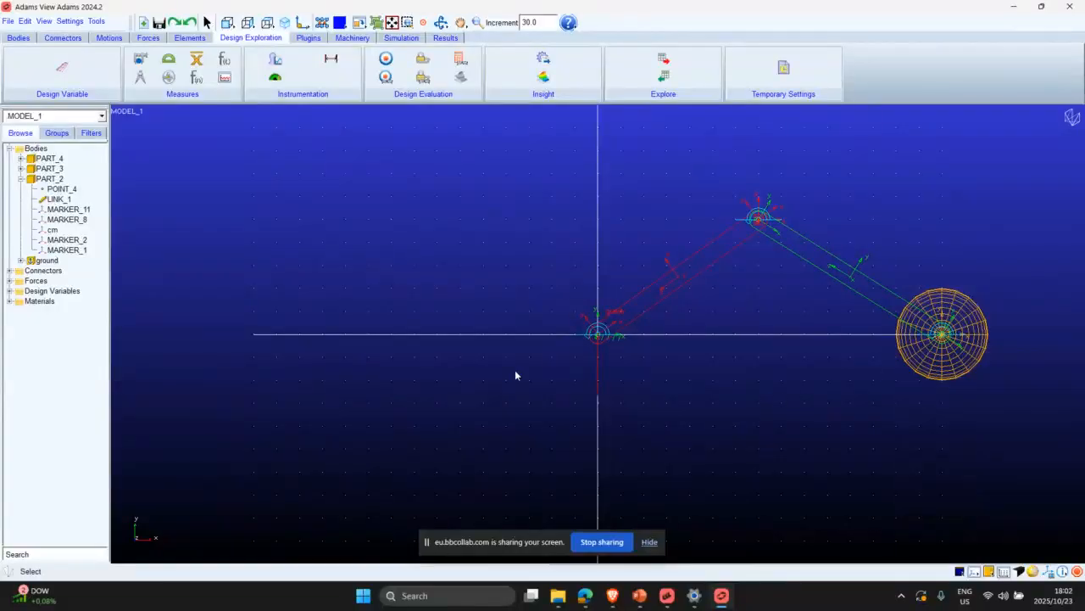
right_click(44, 159)
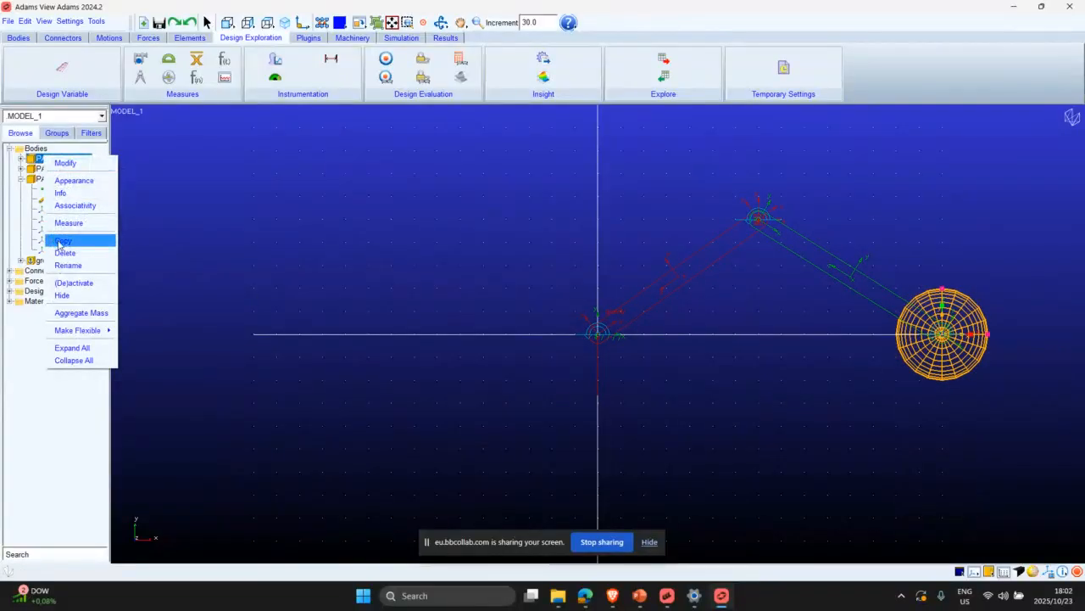
left_click(69, 222)
left_click(595, 187)
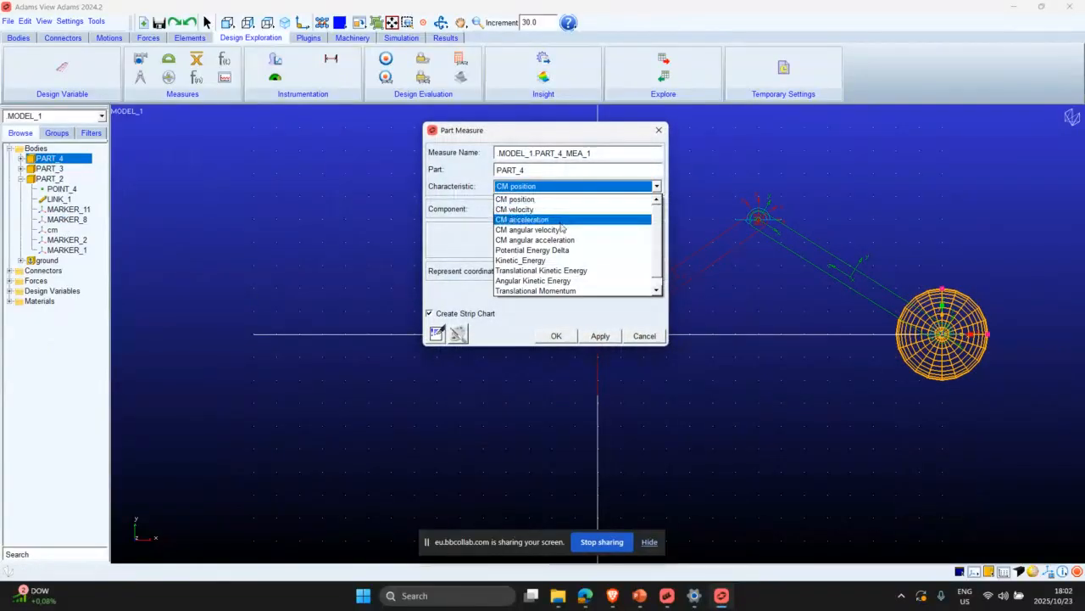
left_click(561, 213)
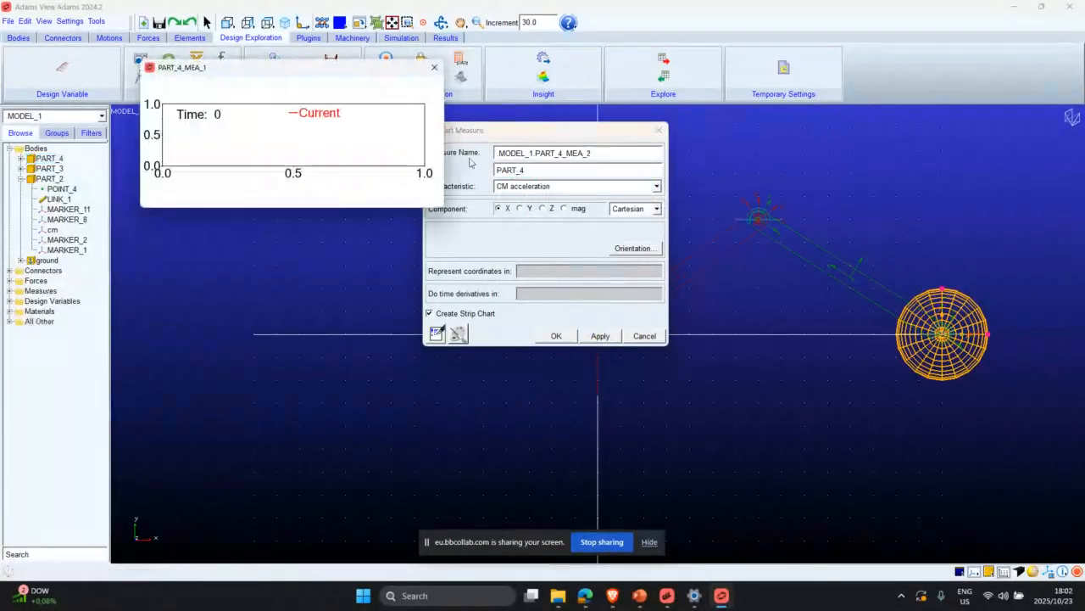
left_click(659, 129)
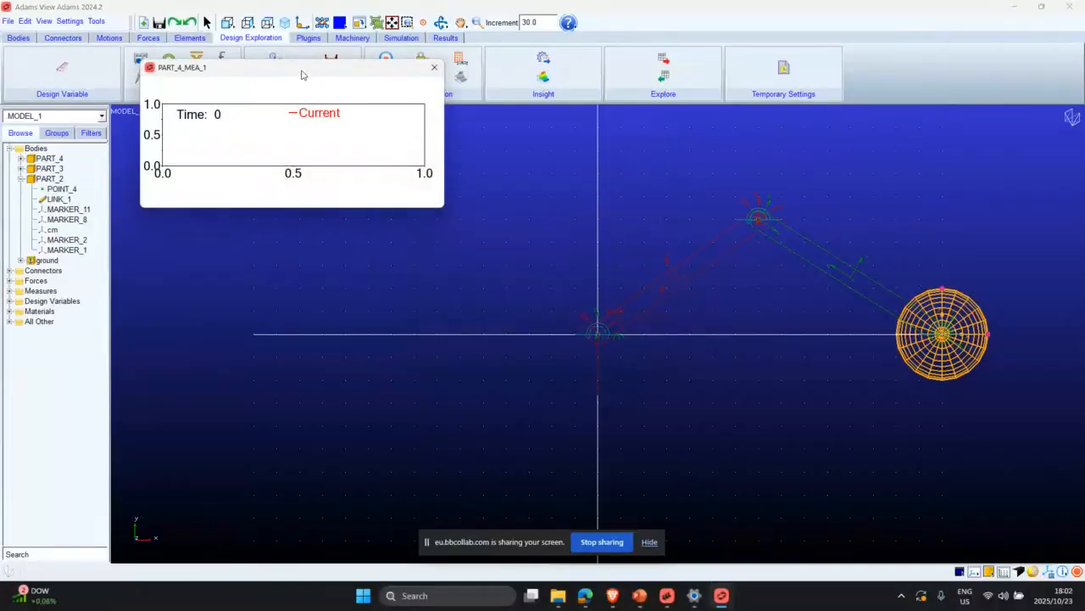
left_click_drag(301, 74, 263, 125)
left_click(459, 76)
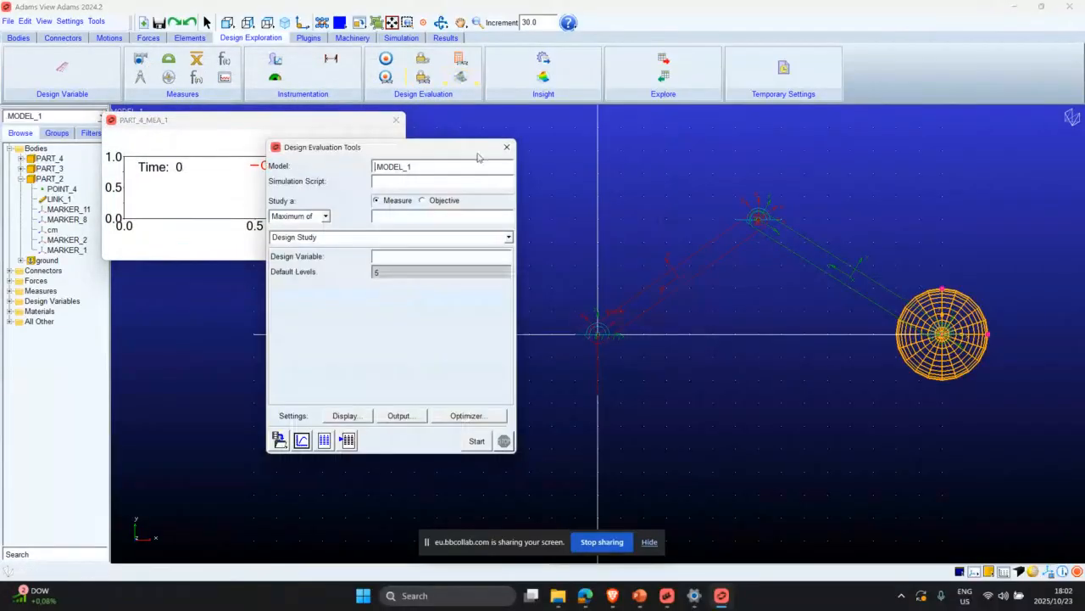
right_click(412, 183)
mouse_move(475, 191)
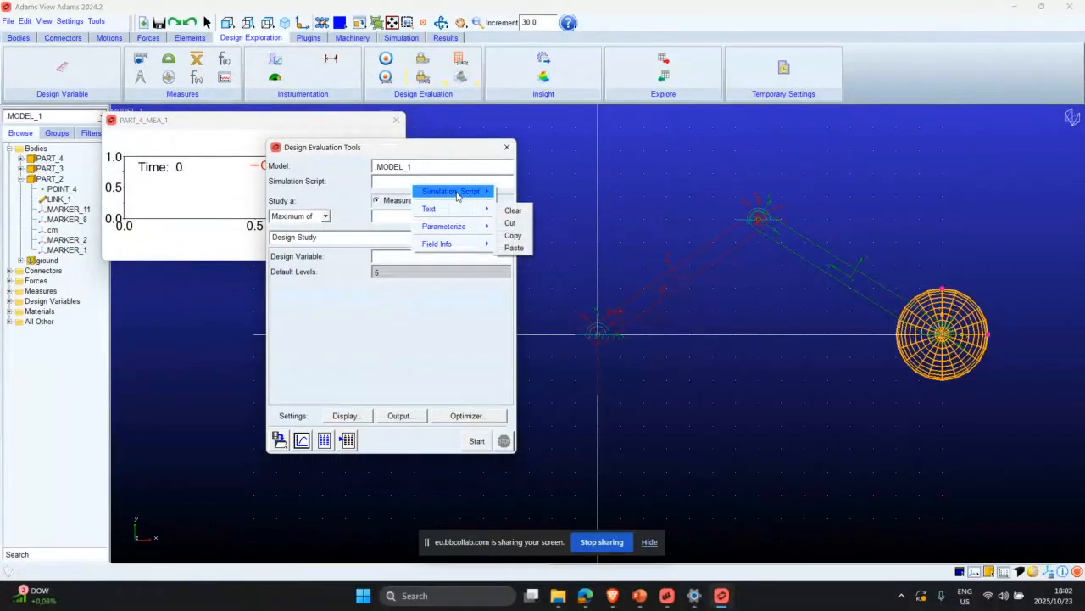
left_click(519, 230)
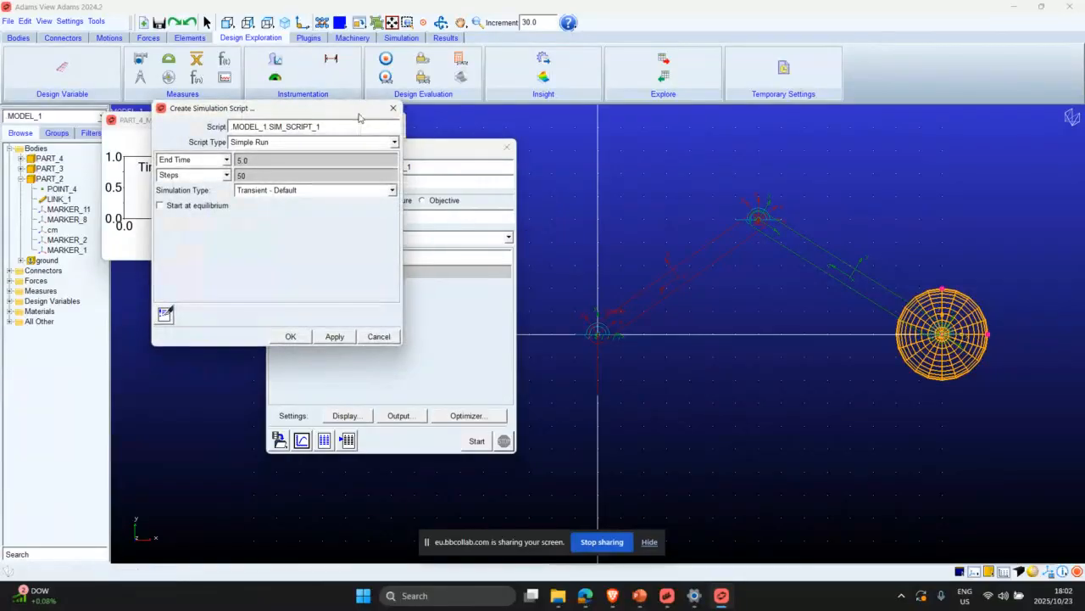
left_click(391, 108)
left_click_drag(449, 149, 380, 161)
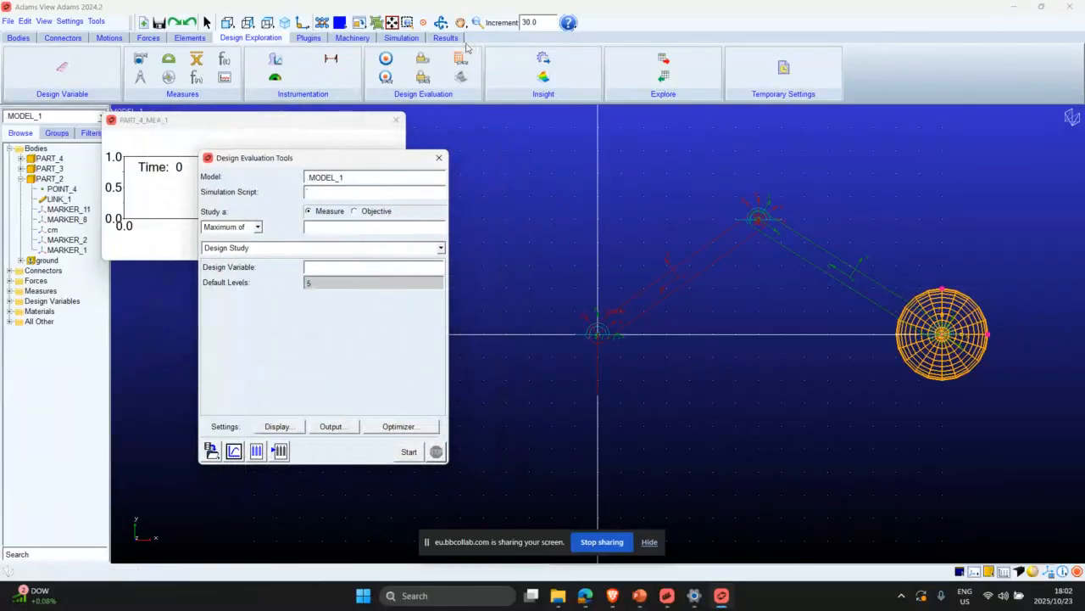
Set the interactive simulation to an end time of 2 and 200 steps.
left_click(403, 39)
left_click(188, 67)
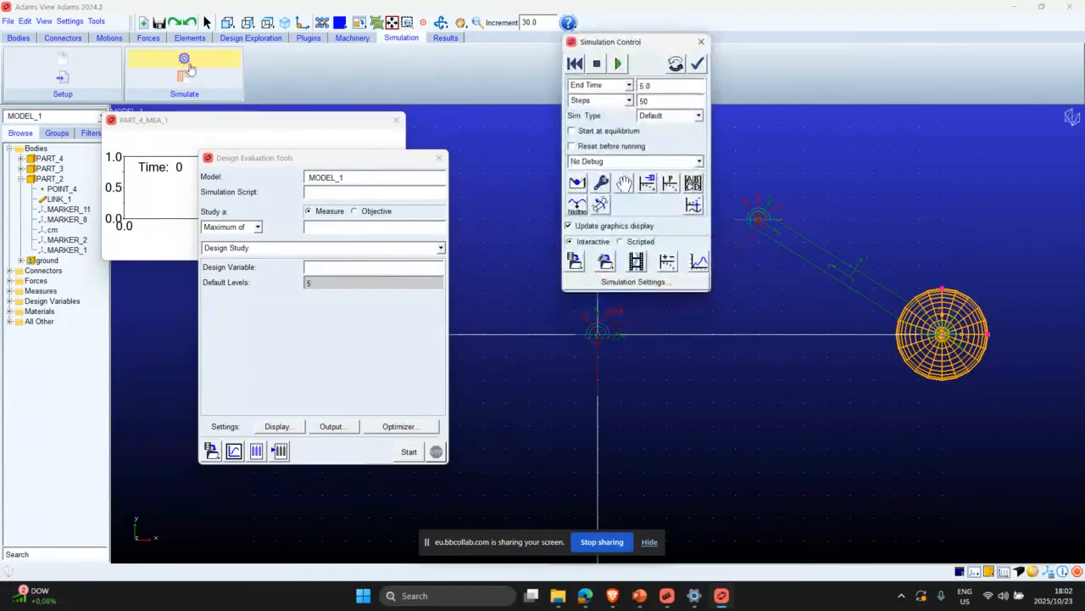
left_click_drag(630, 40, 592, 68)
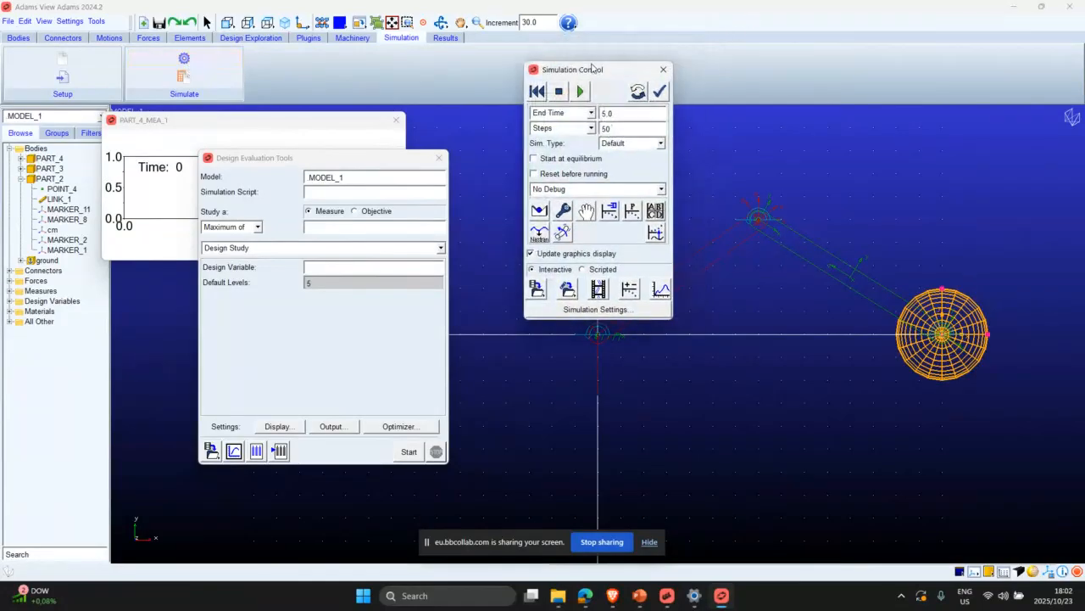
double_click(627, 116)
type("1")
key("Tab")
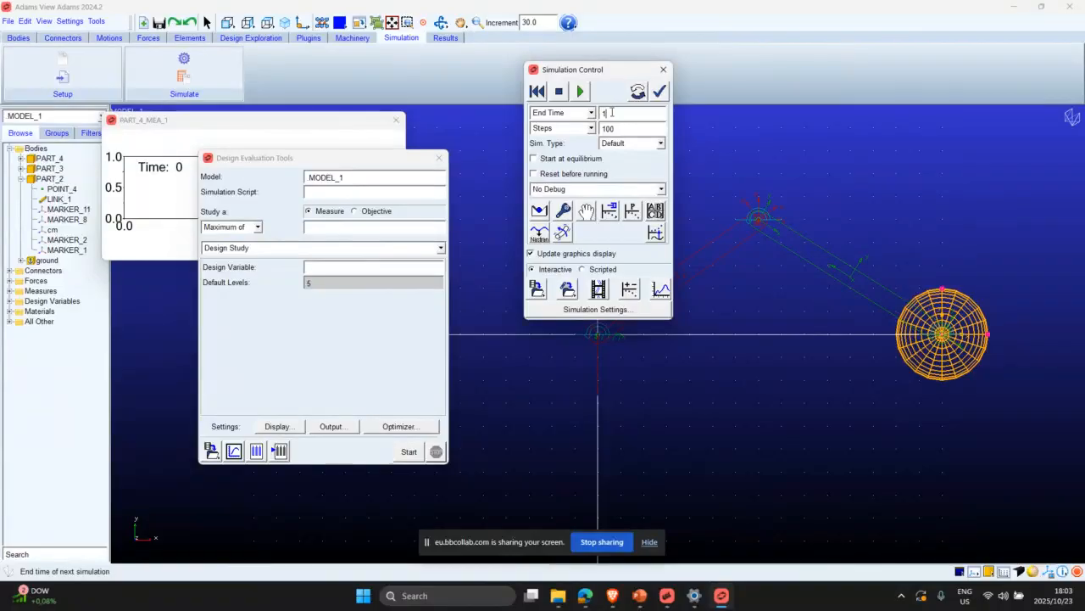
left_click(611, 113)
type("2")
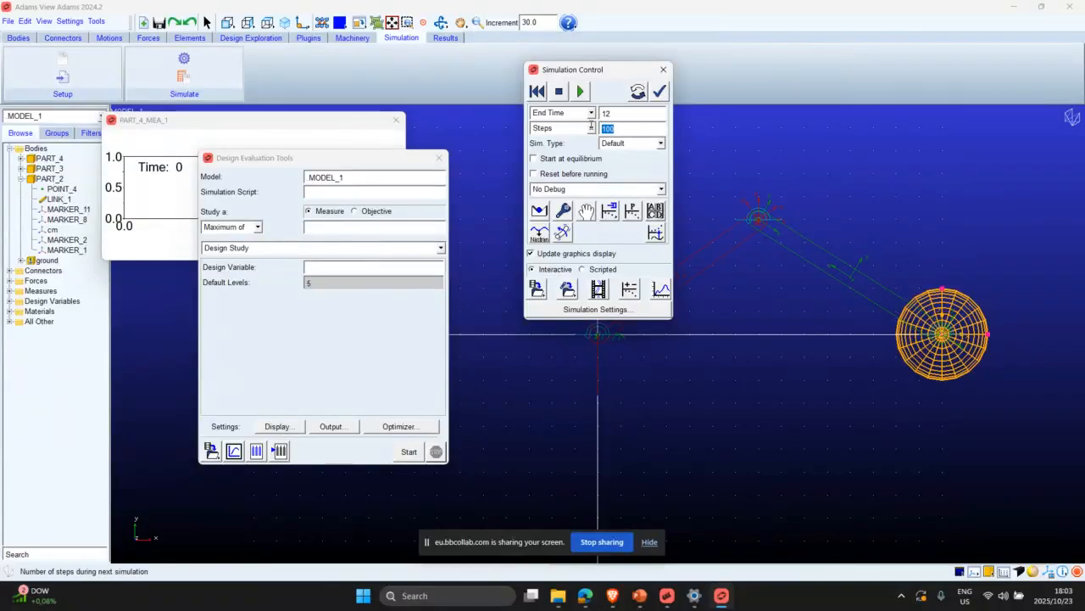
key("shift+Tab")
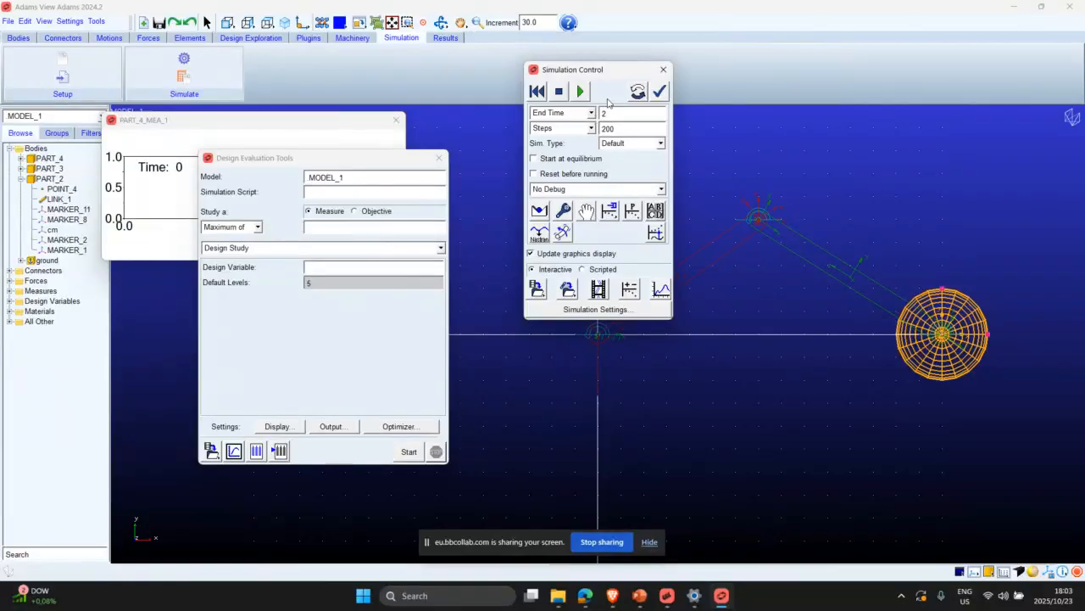
Run the simulation of the double pendulum, reset the model to its initial position and close the simulation controls.
left_click(581, 93)
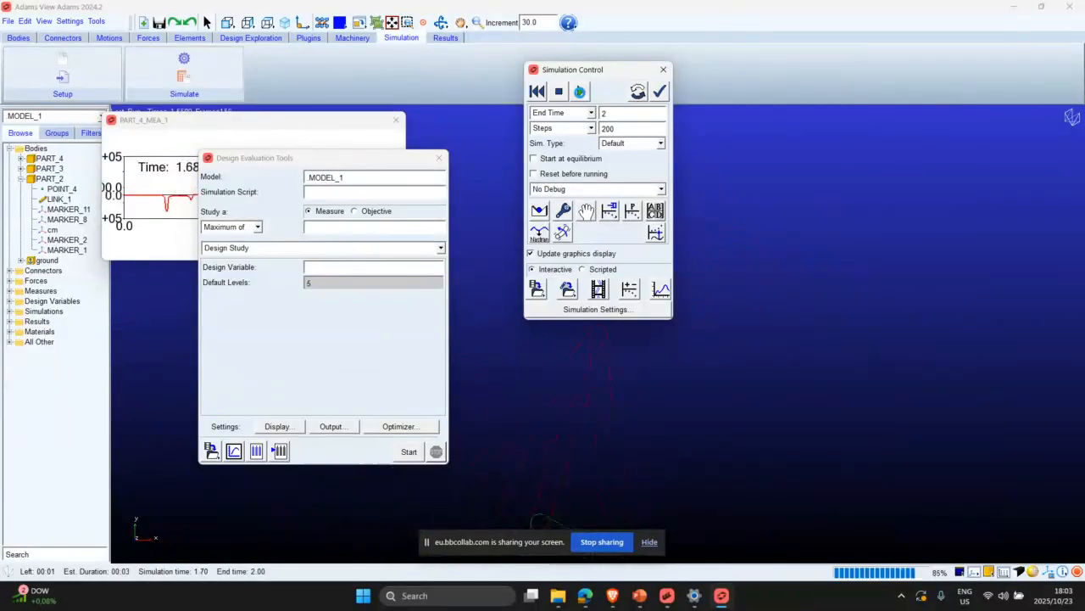
left_click(537, 91)
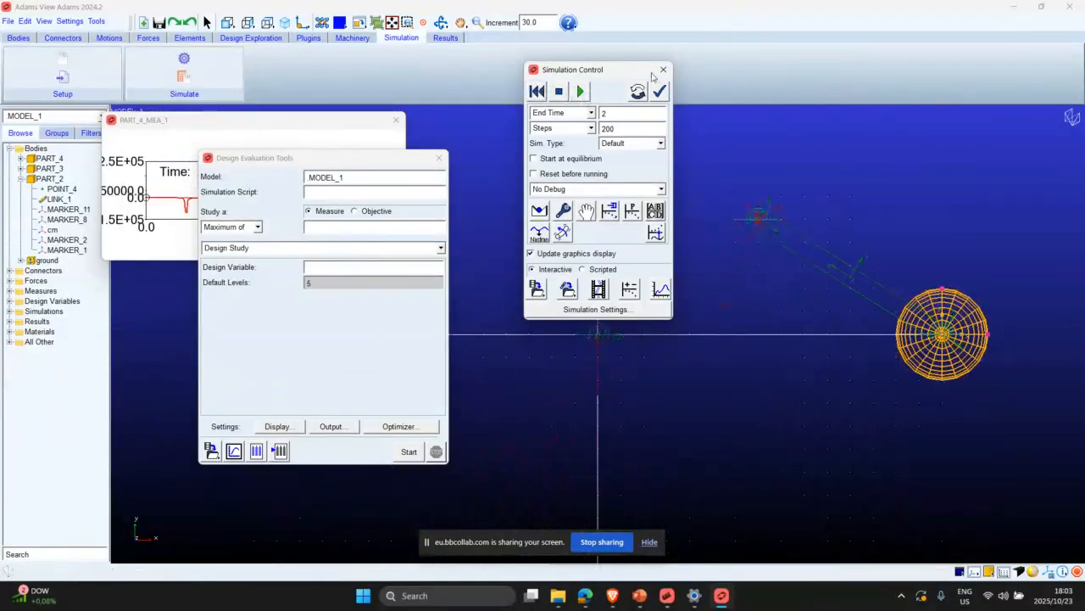
left_click(663, 70)
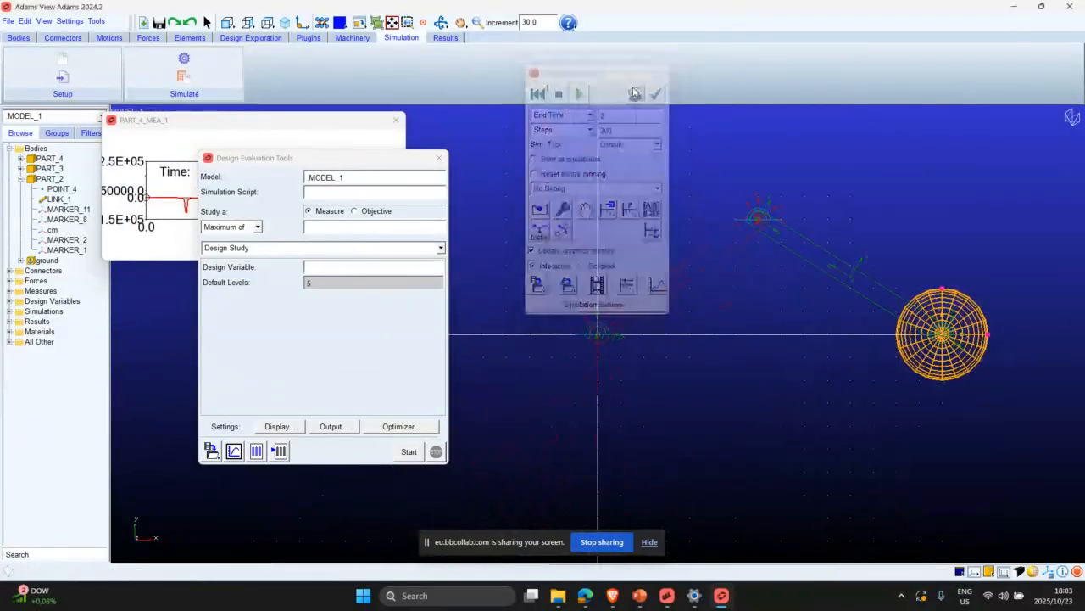
Reopen the design evaluation tools and set the study to the maximum of the measure PART_4_MEA_1.
left_click(438, 158)
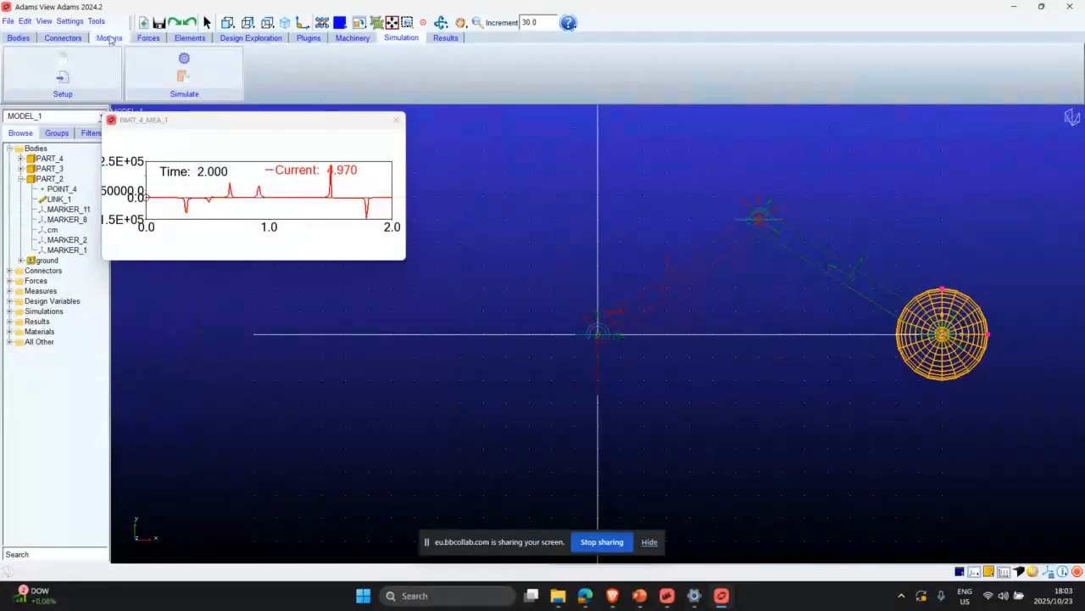
left_click(251, 38)
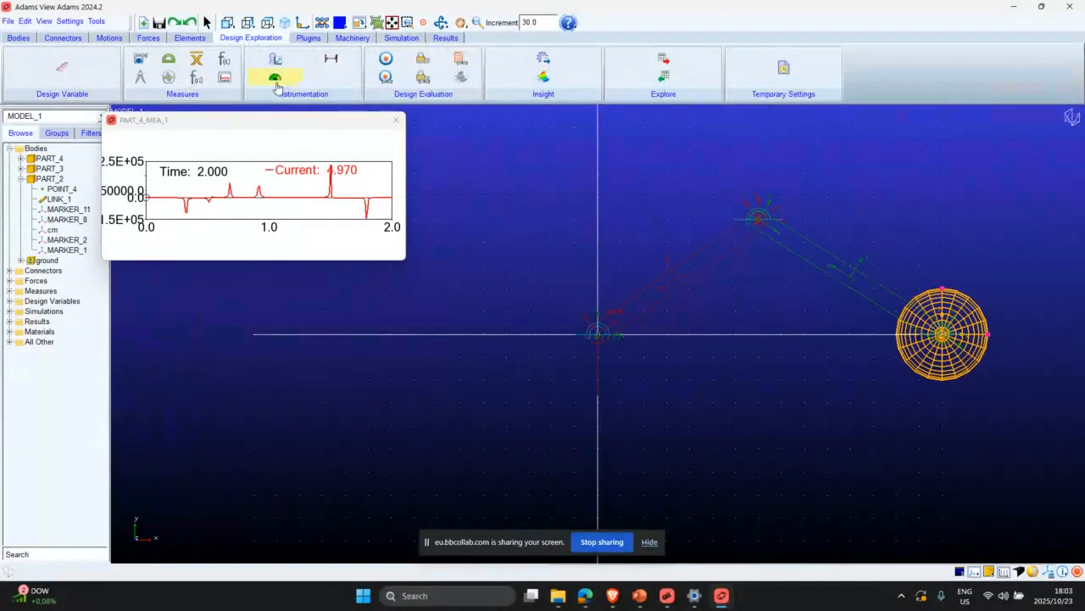
left_click(461, 78)
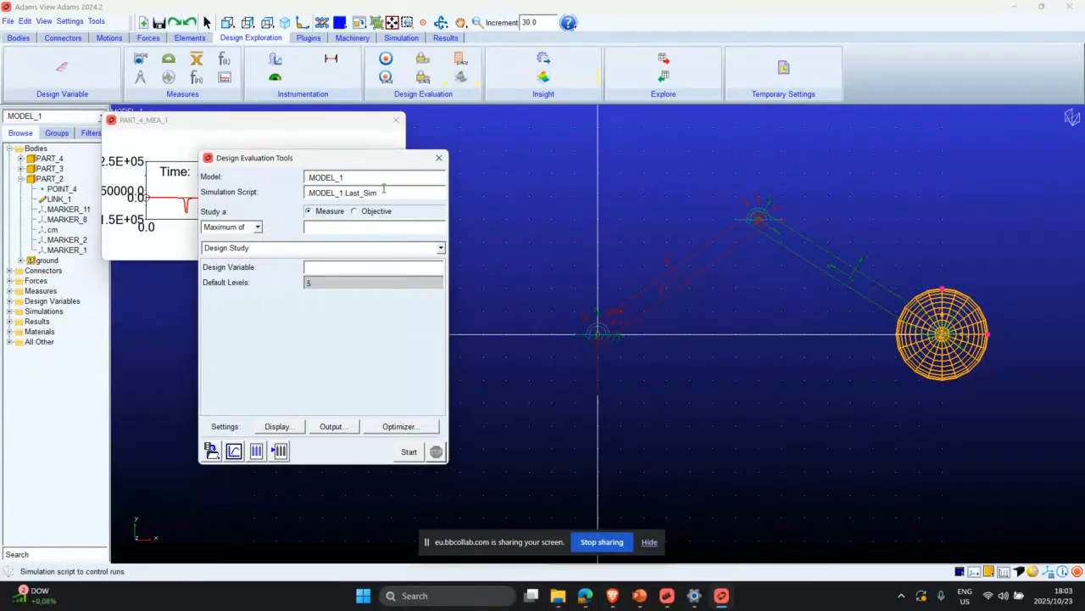
right_click(344, 226)
mouse_move(357, 236)
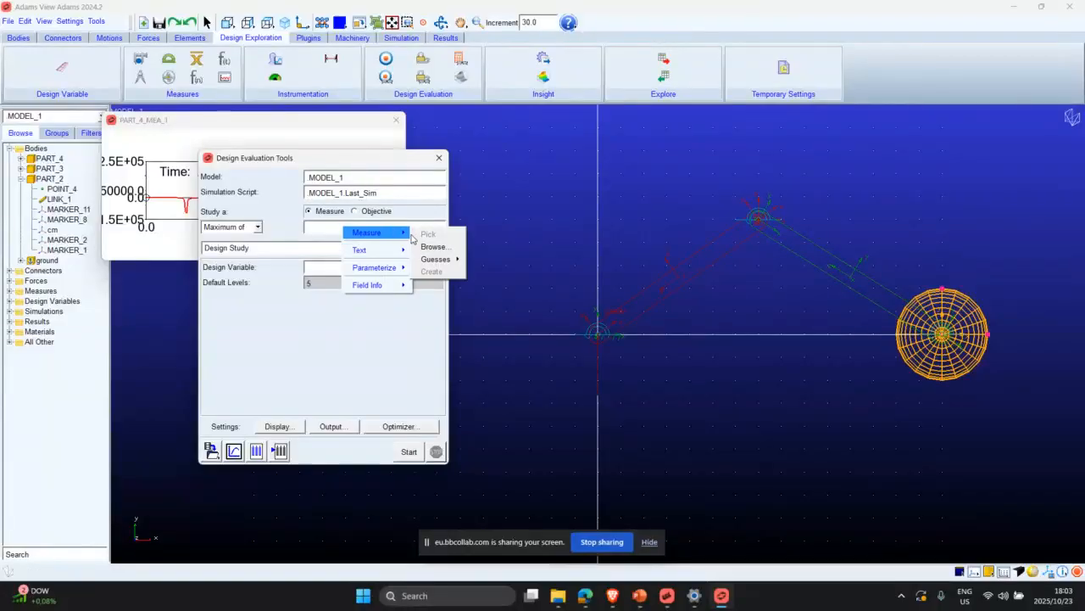
mouse_move(436, 260)
left_click(492, 260)
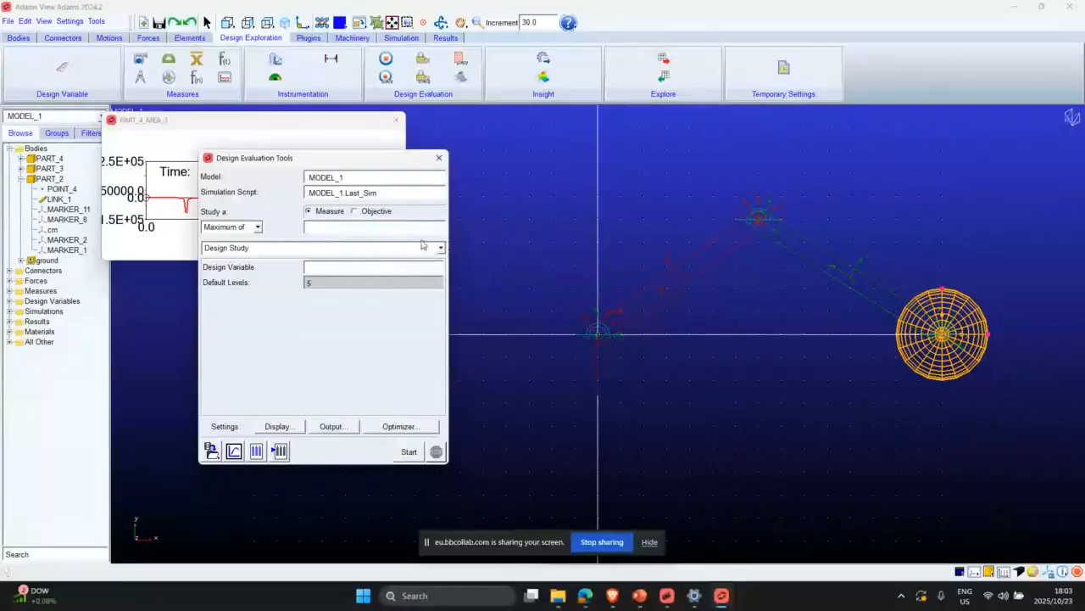
right_click(403, 227)
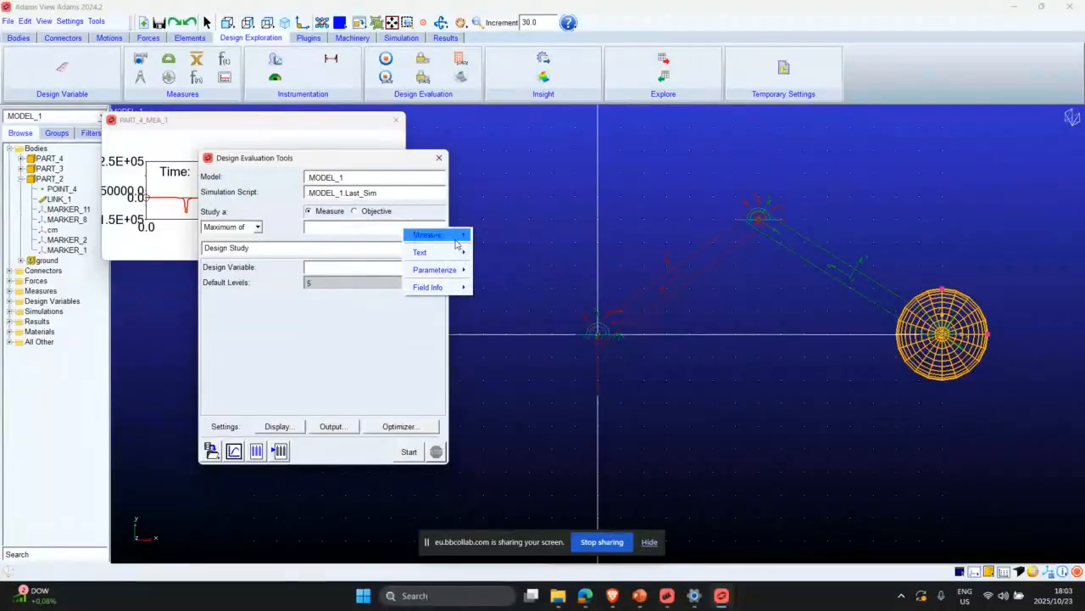
mouse_move(428, 235)
mouse_move(497, 262)
left_click(568, 275)
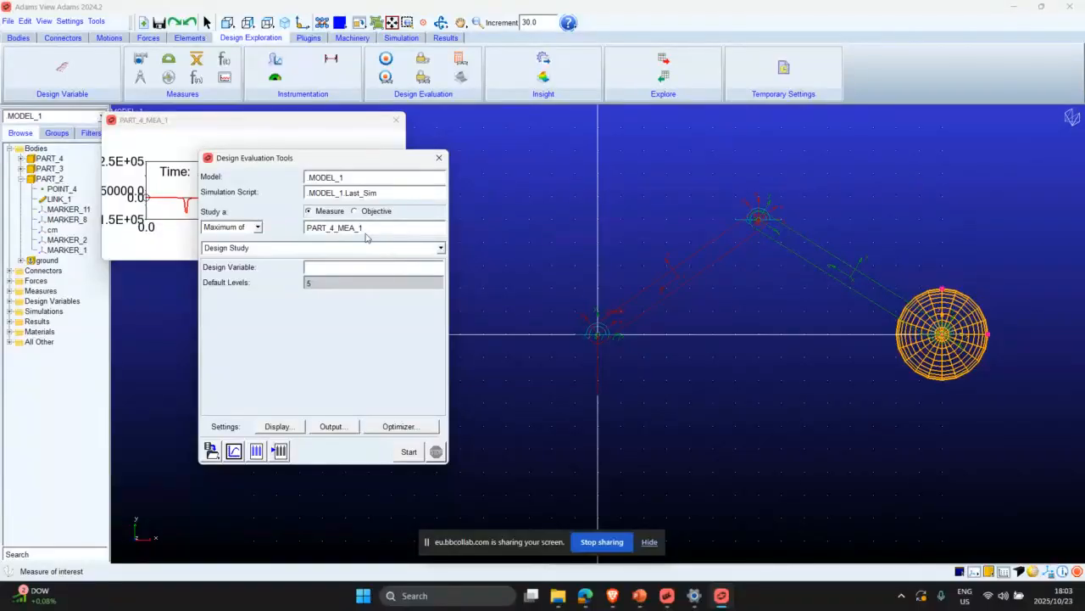
Switch the study type to Design of Experiments and add Y_val as a design variable.
left_click(310, 249)
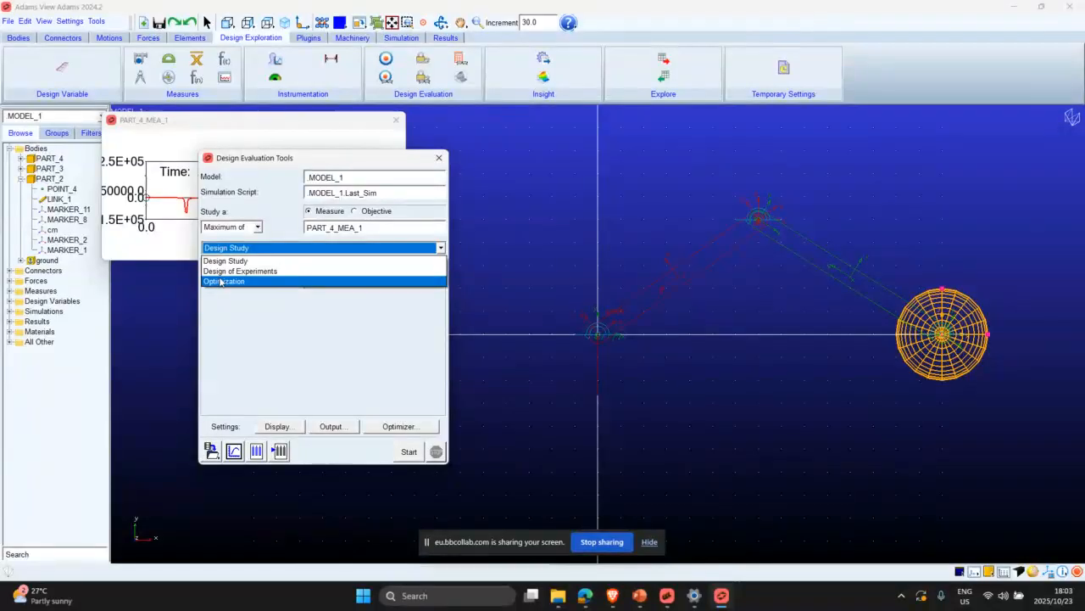
left_click(220, 271)
right_click(338, 278)
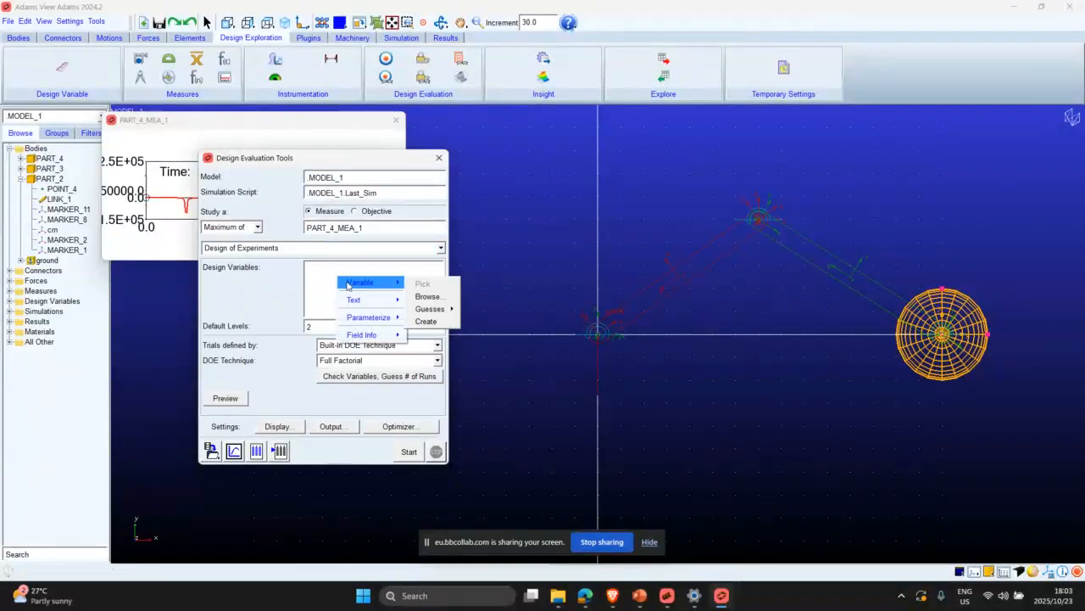
mouse_move(365, 281)
mouse_move(430, 309)
left_click(483, 322)
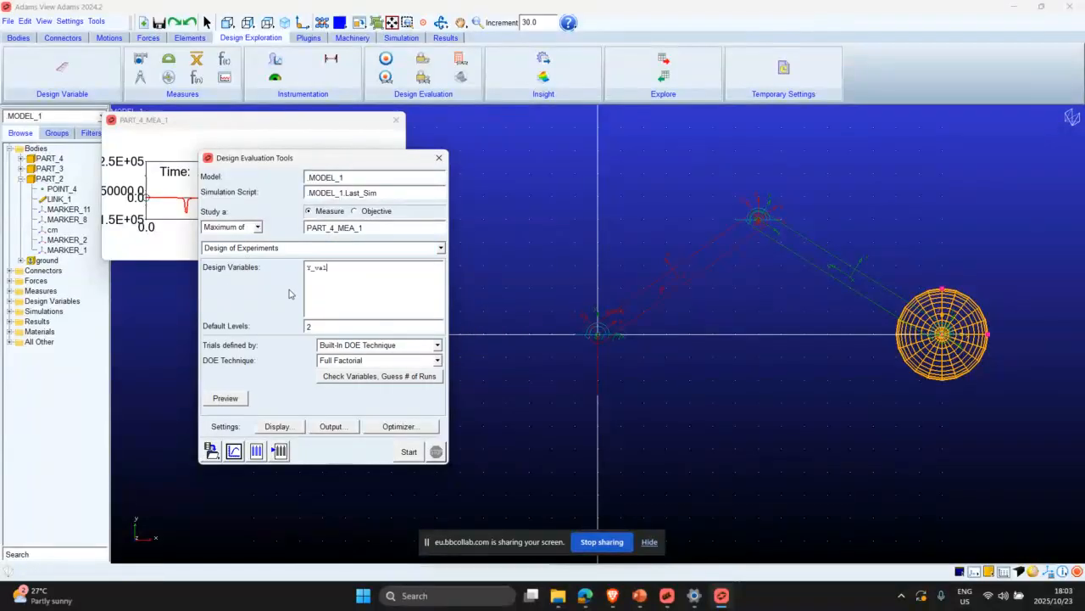
Replace Y_val with X_val in the study's design variables.
right_click(348, 282)
mouse_move(373, 288)
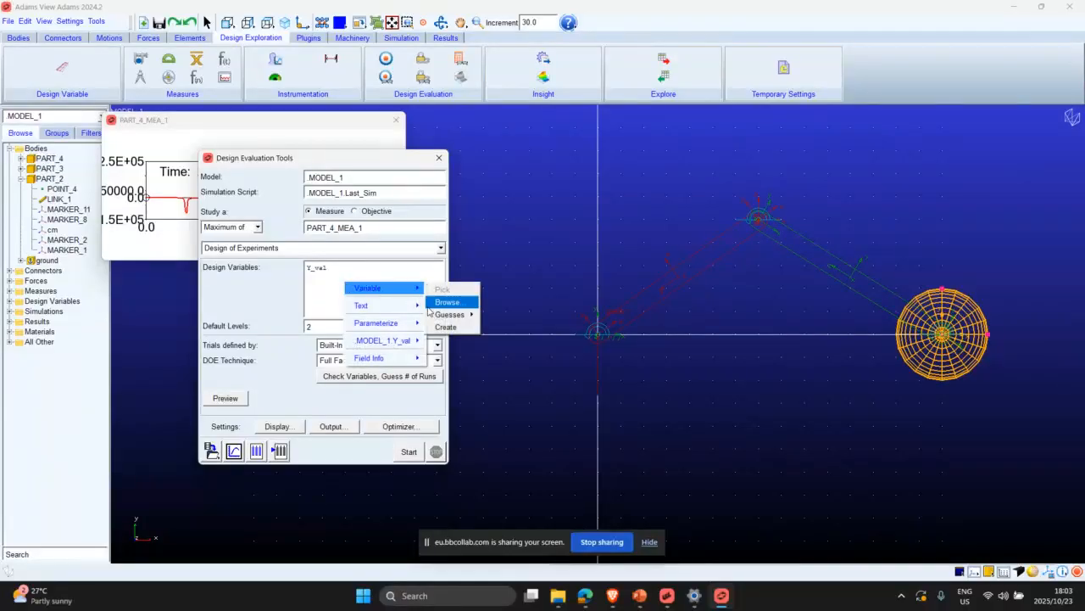
mouse_move(454, 315)
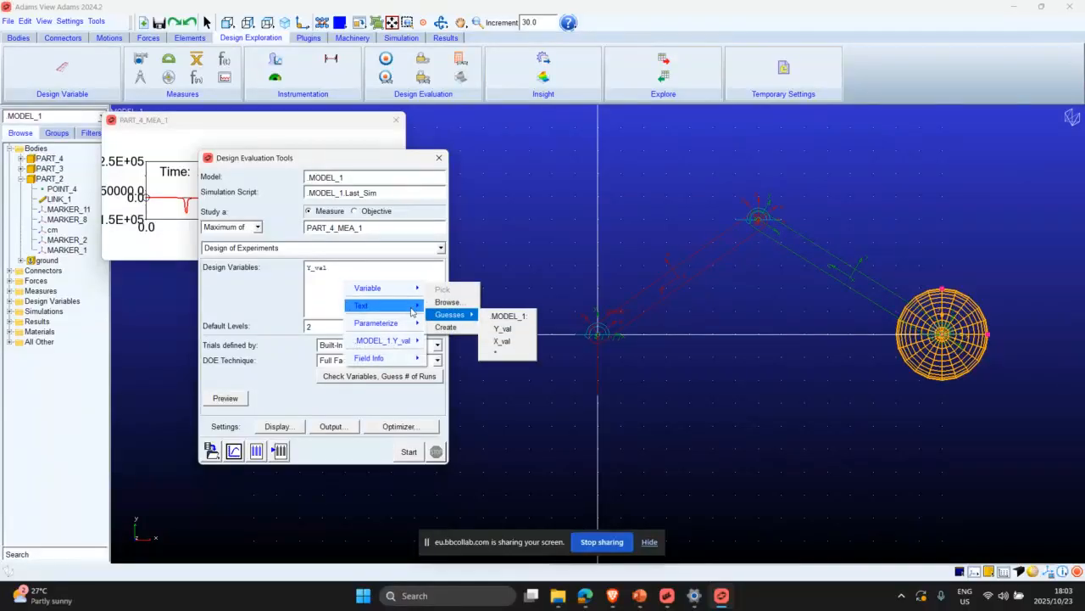
left_click(343, 273)
left_click_drag(331, 269, 306, 269)
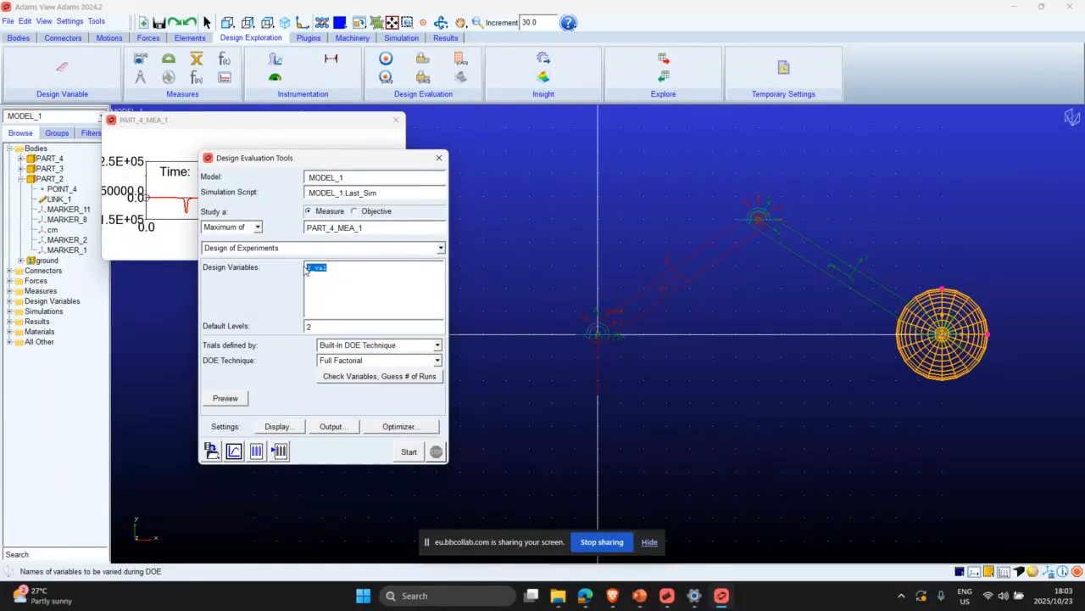
right_click(367, 287)
mouse_move(392, 295)
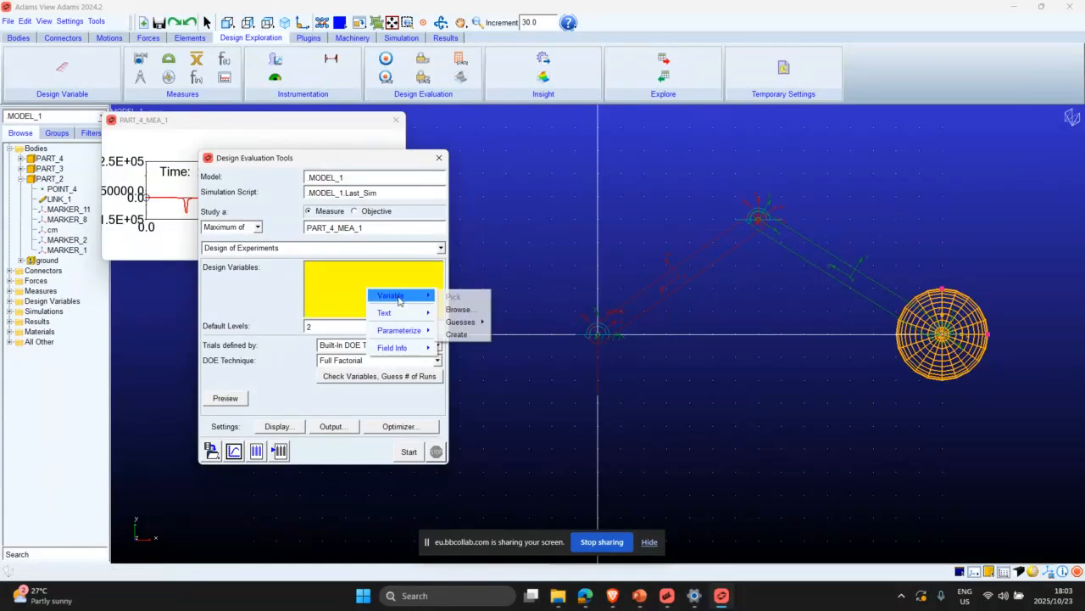
mouse_move(468, 323)
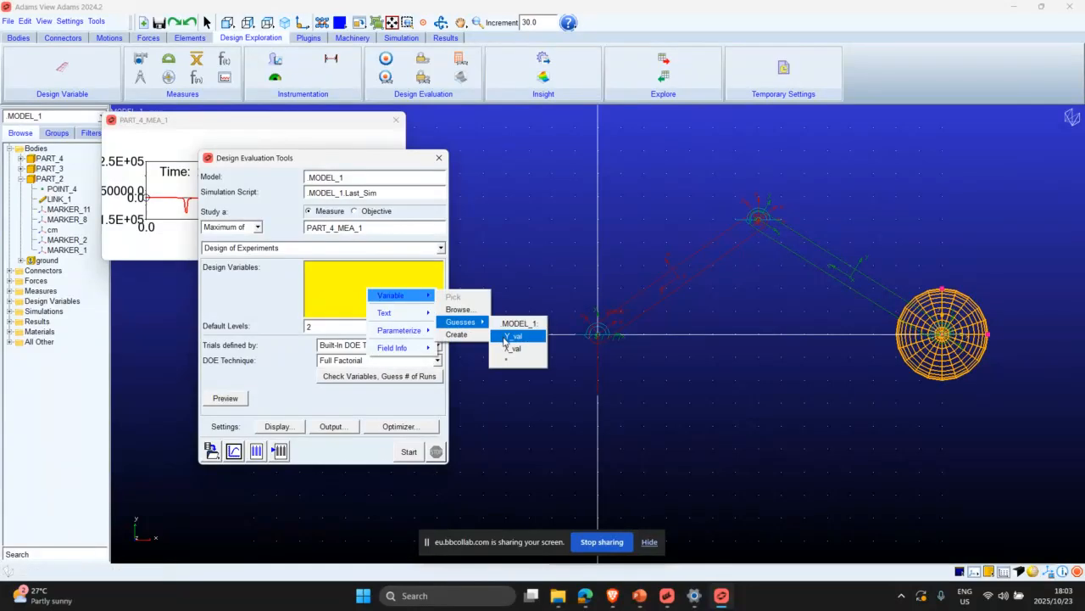
left_click(506, 345)
Add X_val as a second entry in the study's design variables.
right_click(373, 269)
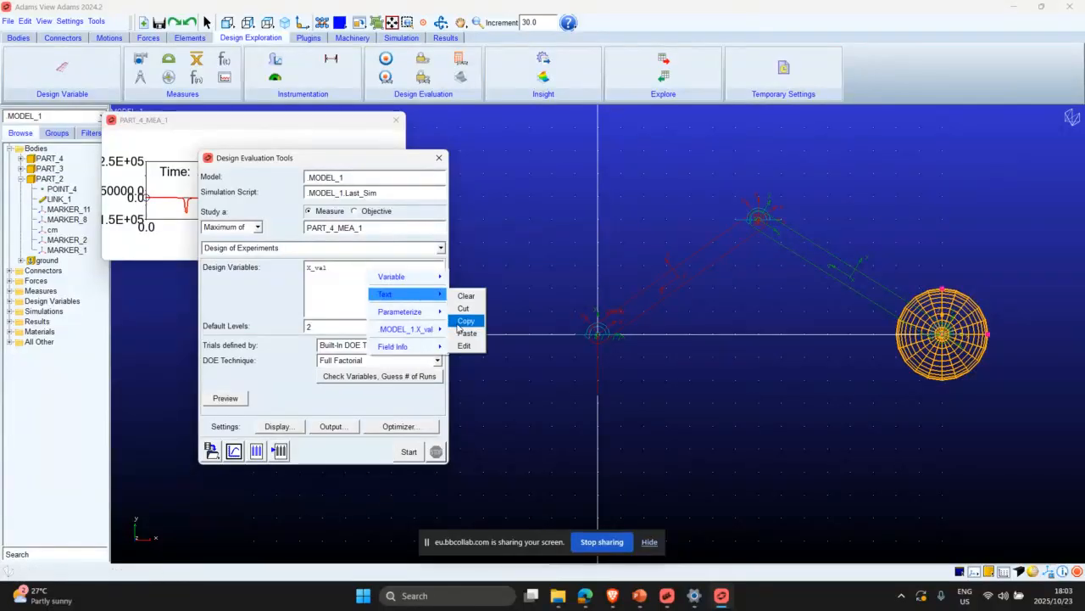
mouse_move(403, 278)
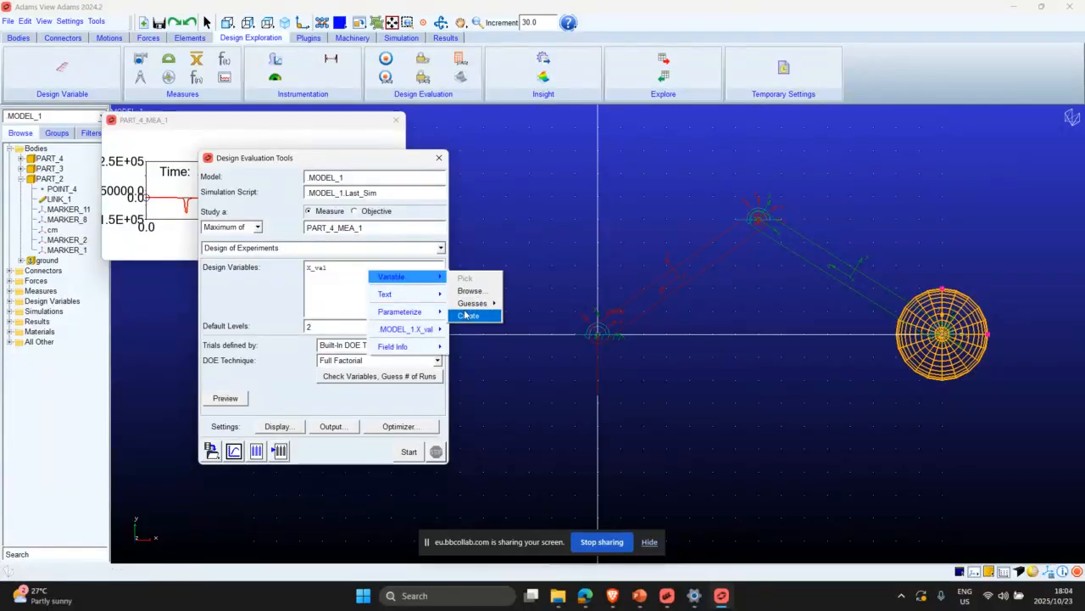
mouse_move(473, 304)
left_click(519, 329)
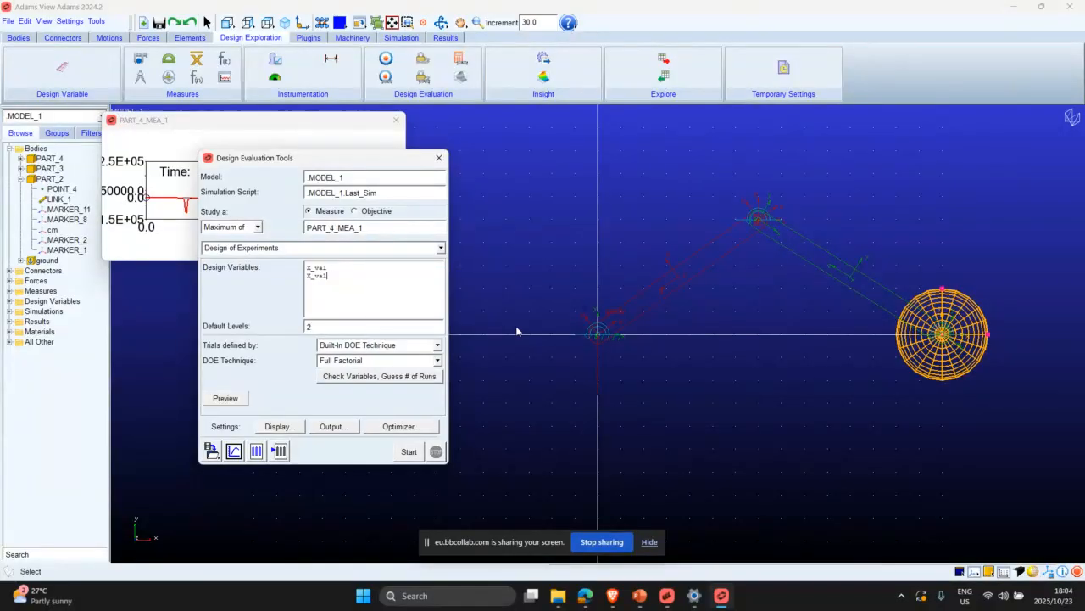
Preview the design of experiments variations on the model, continuing through each paused configuration.
left_click(225, 397)
left_click(515, 301)
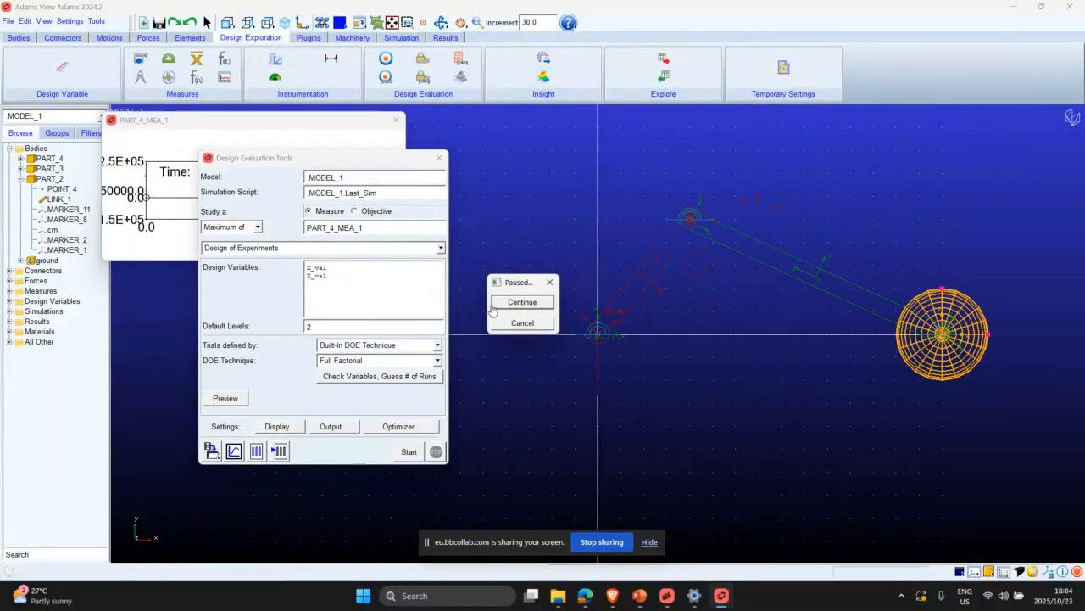
left_click(507, 304)
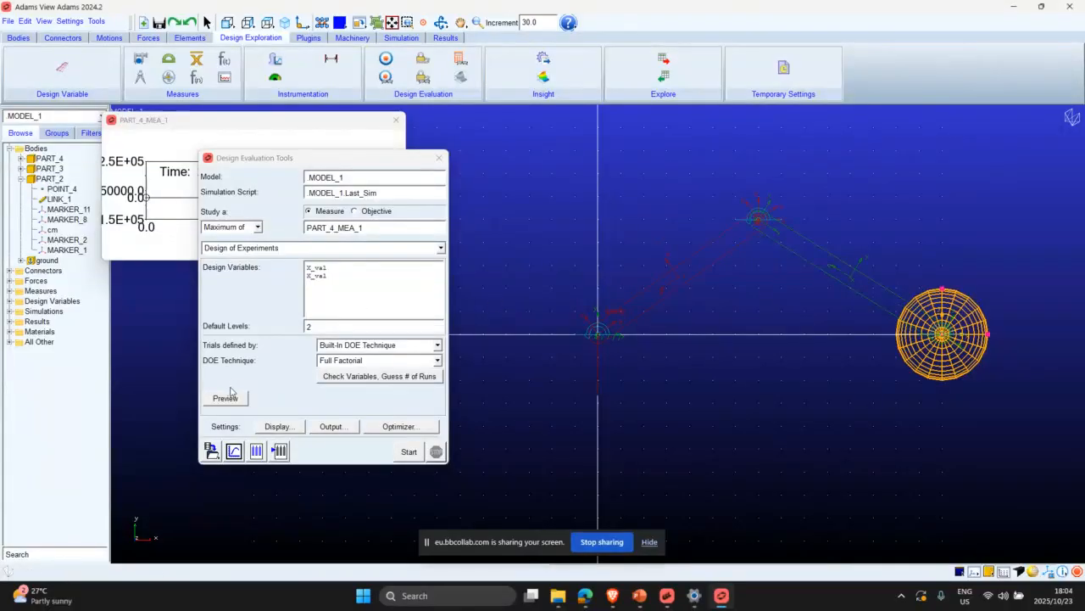
Switch the study type to Optimization and run it with the goal of maximizing the measure, dismissing the completion message.
left_click(293, 248)
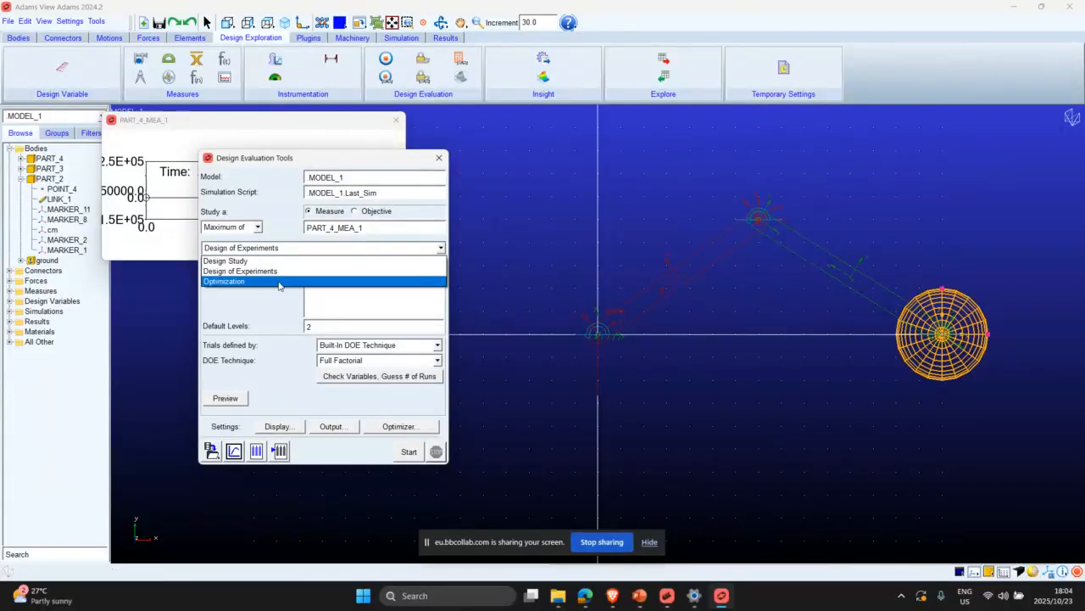
left_click(280, 283)
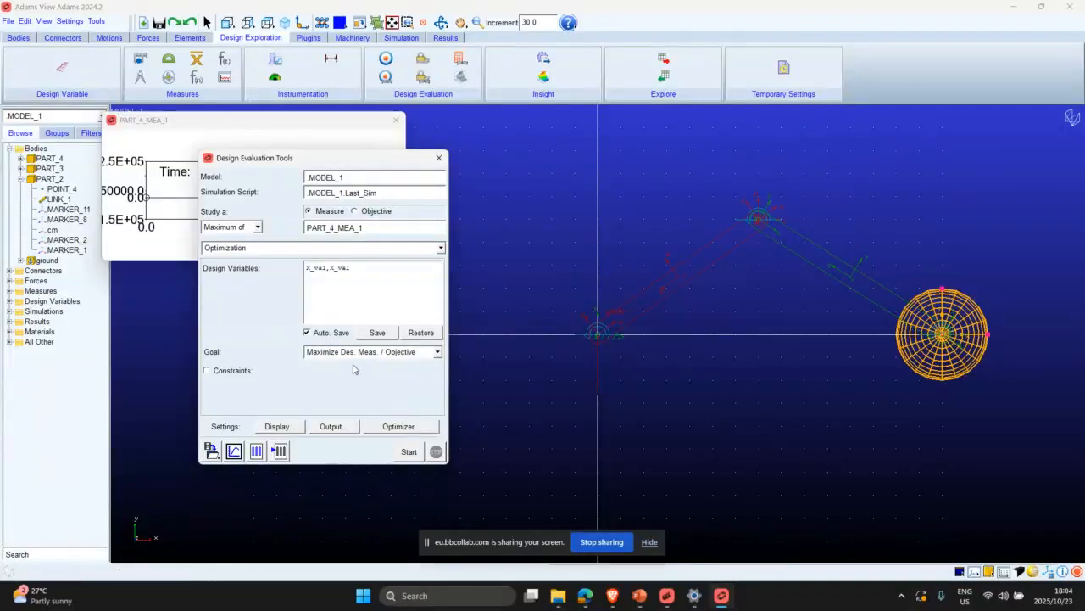
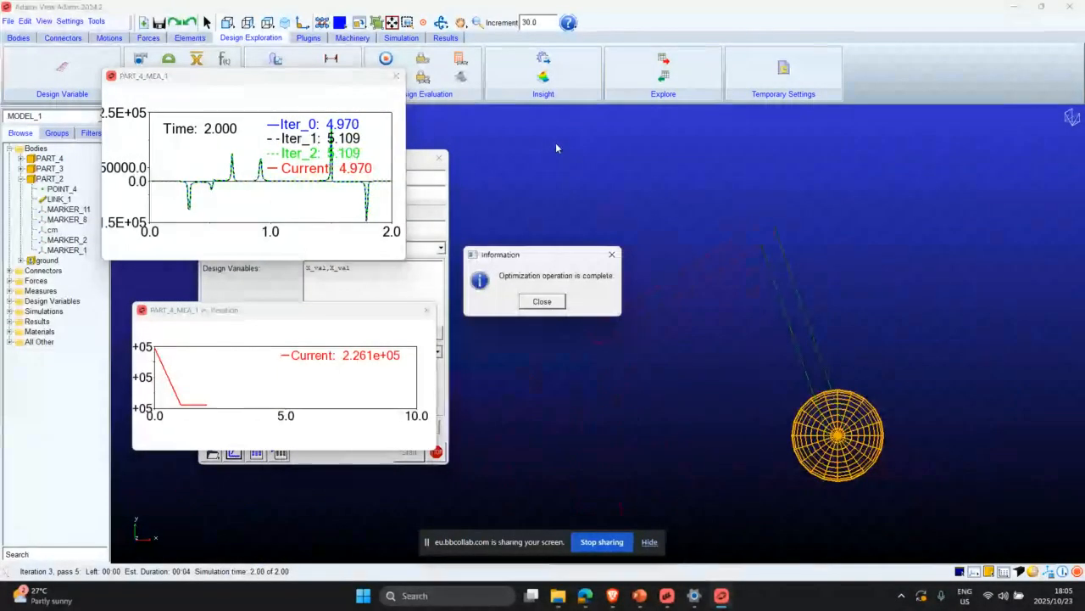
left_click(532, 303)
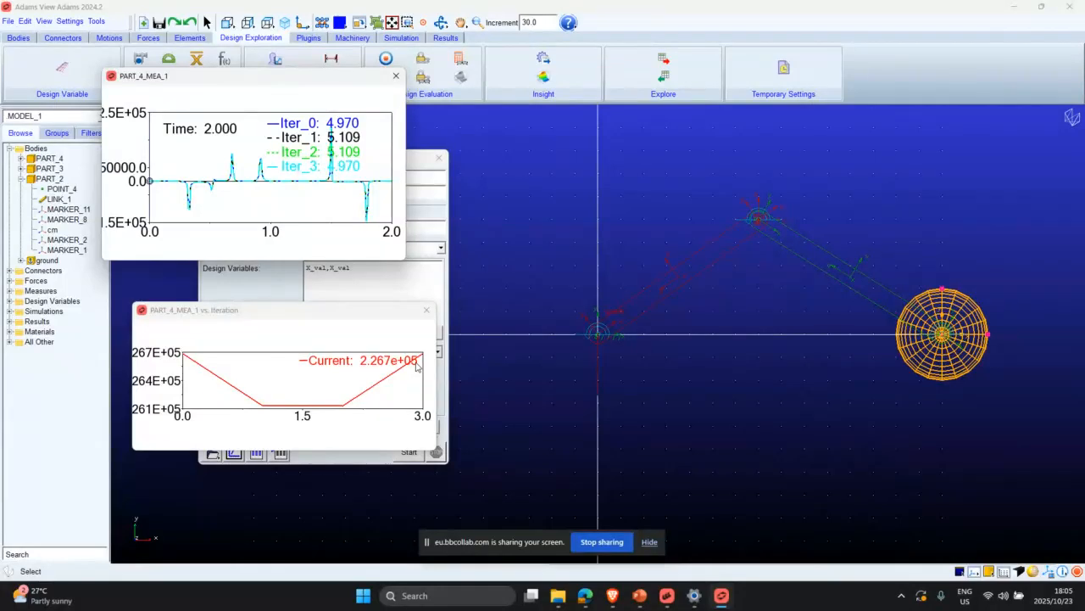
Display the results table for Optimization_Results in the information window, review the iterations and close it.
left_click(244, 295)
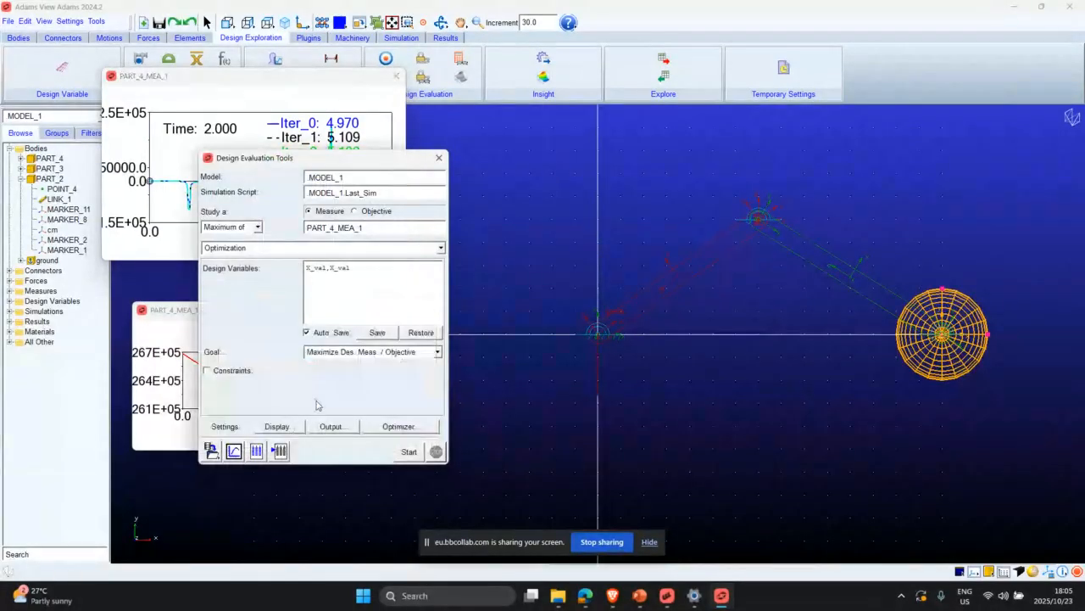
left_click(252, 455)
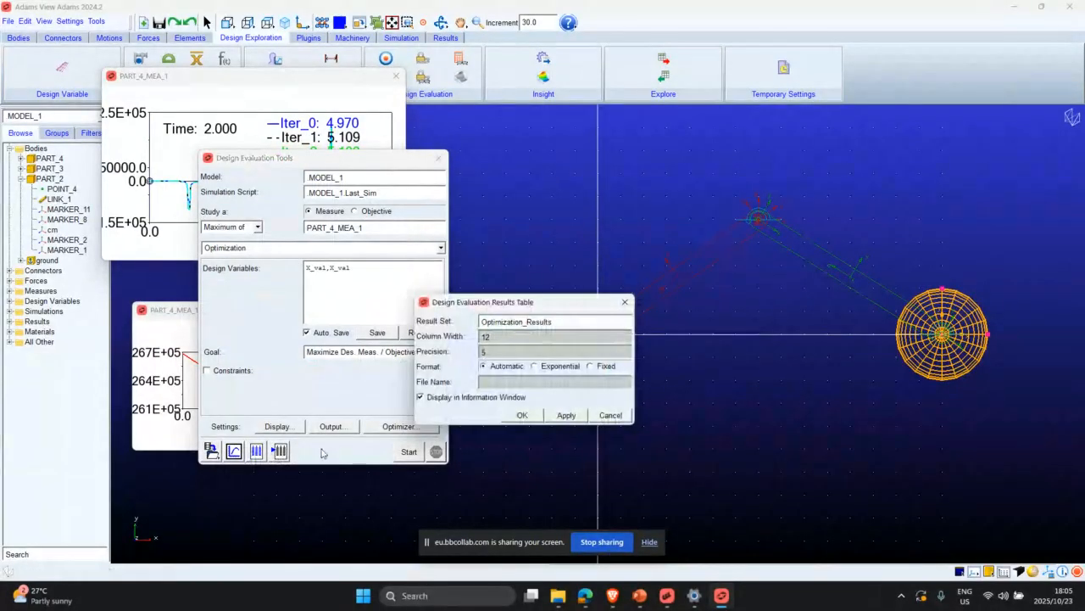
left_click(518, 415)
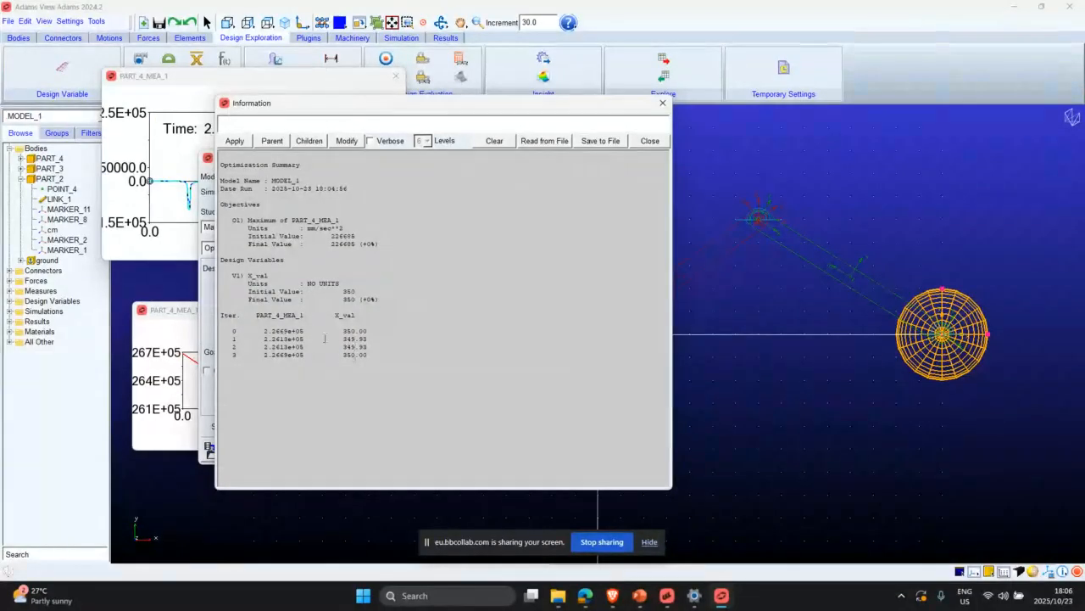
left_click(204, 319)
left_click(662, 102)
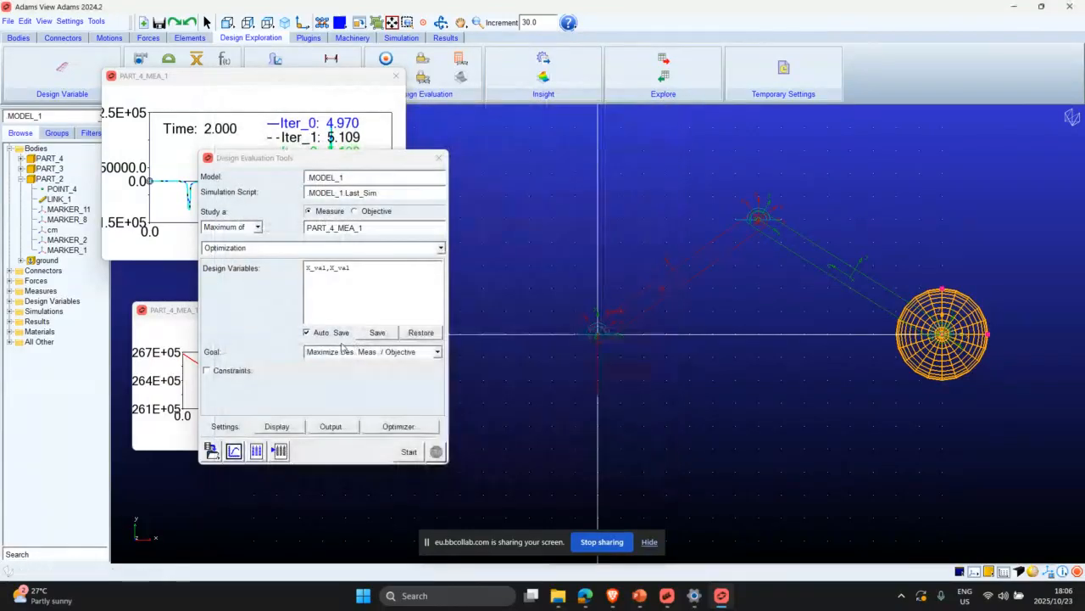
Replace the duplicate X_val entry with Y_val in the optimization's design variables.
right_click(354, 272)
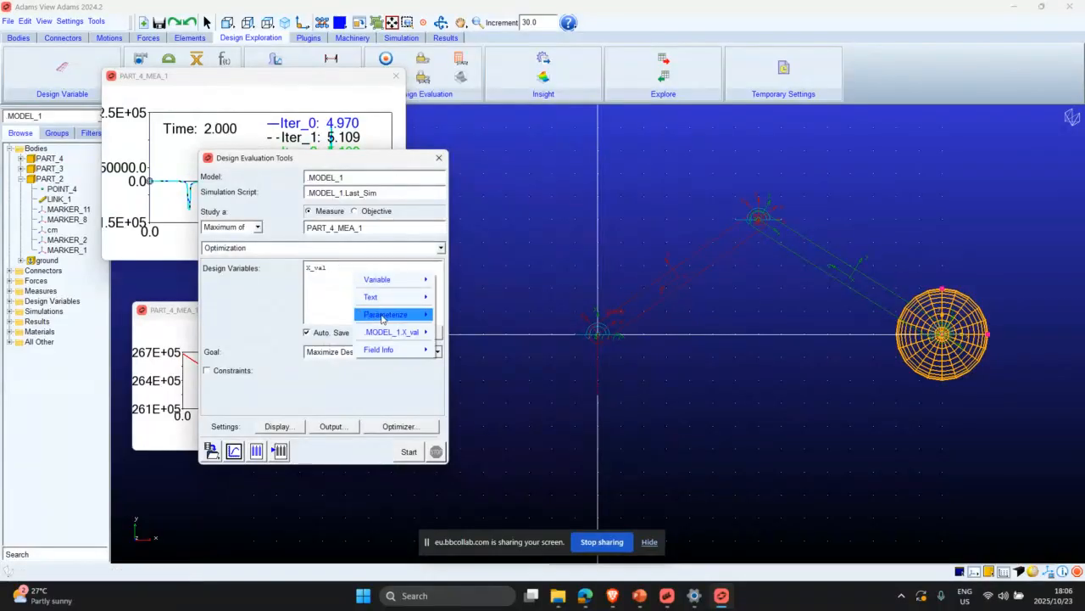
mouse_move(413, 299)
mouse_move(390, 279)
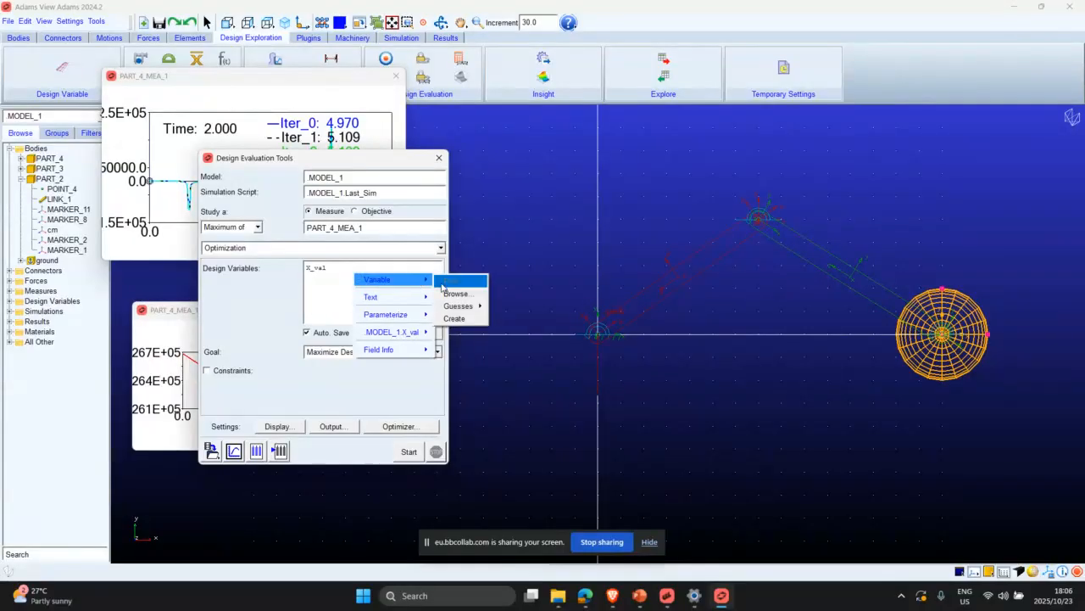
mouse_move(462, 305)
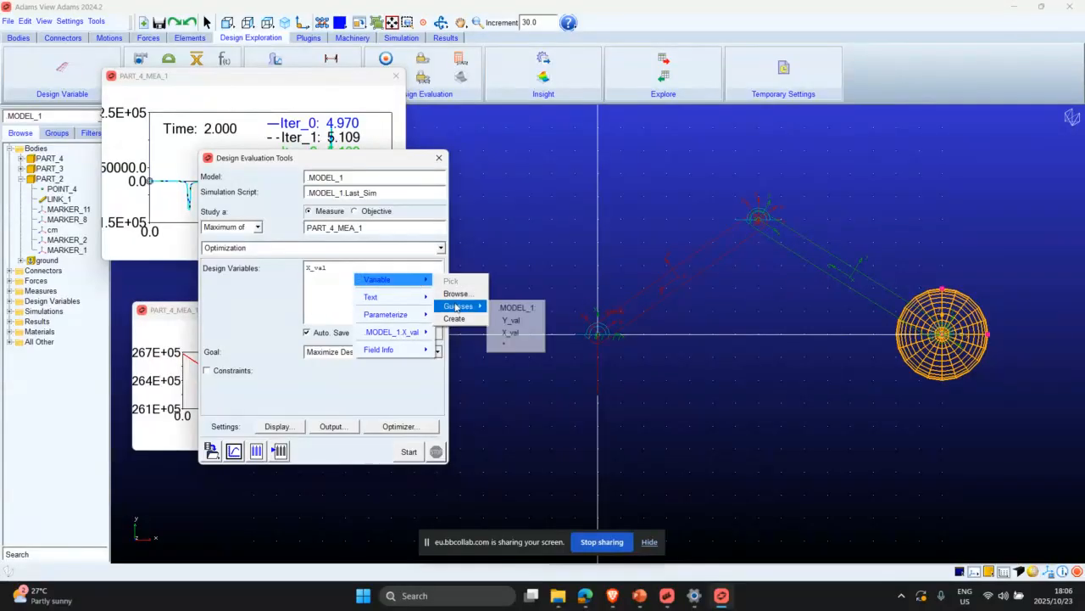
left_click(510, 320)
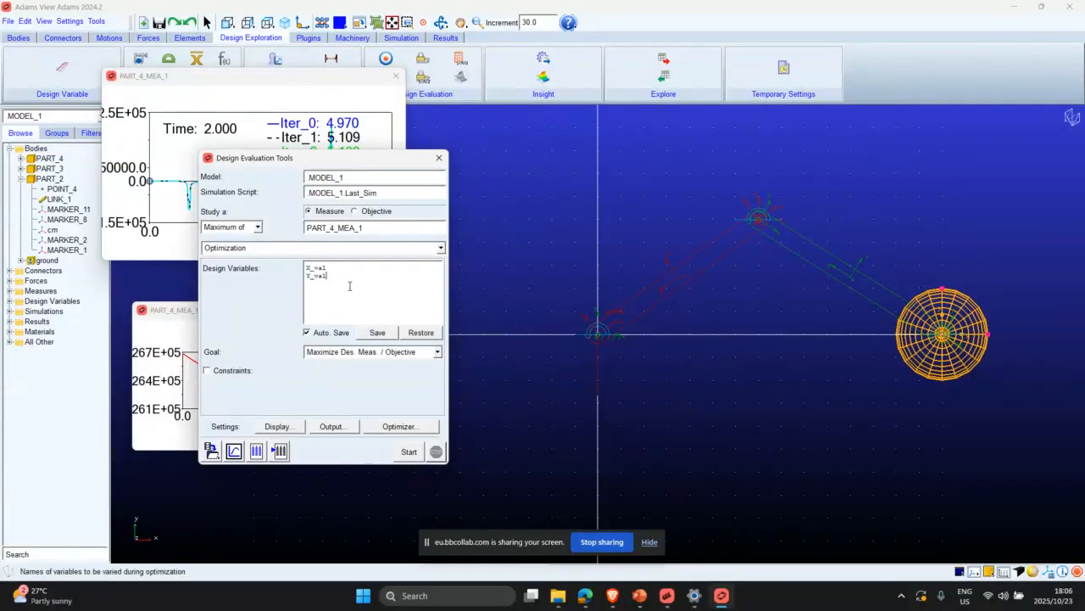
Run the optimization with X_val and Y_val as design variables and dismiss the completion message.
left_click(408, 452)
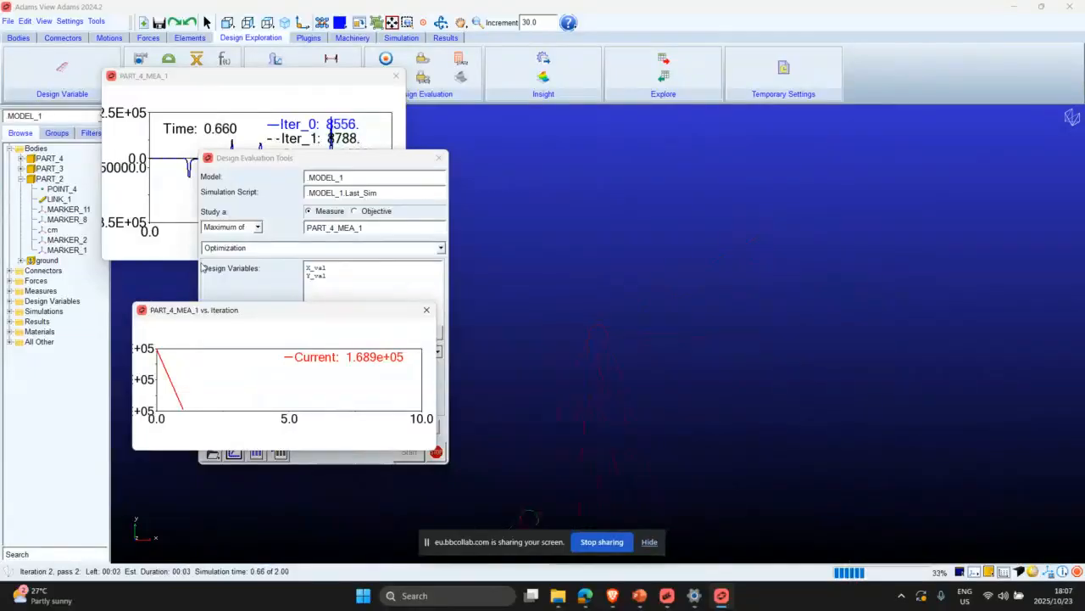
left_click(140, 101)
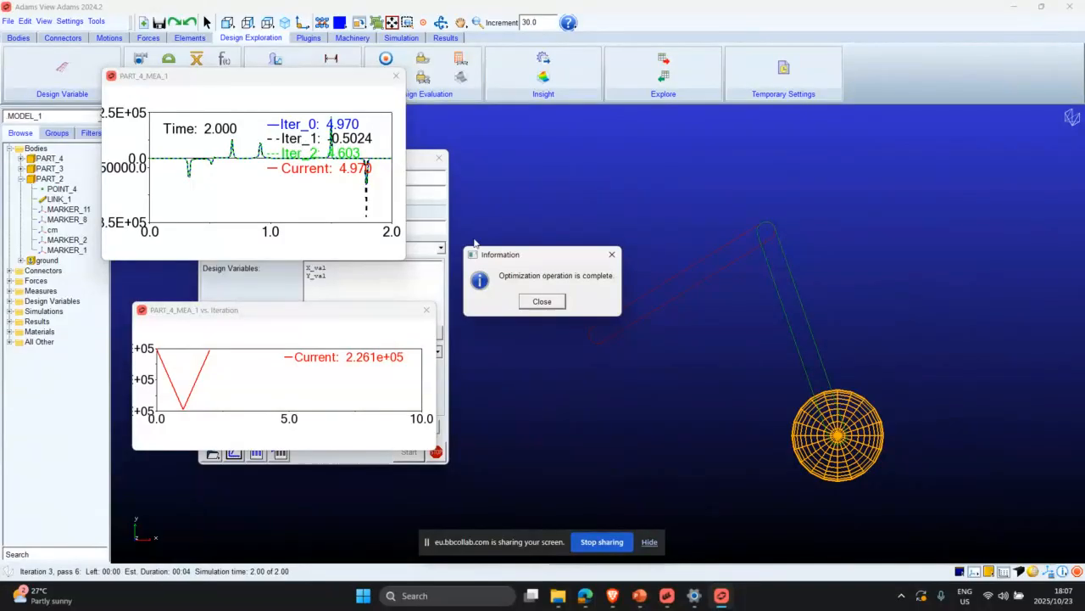
left_click(541, 302)
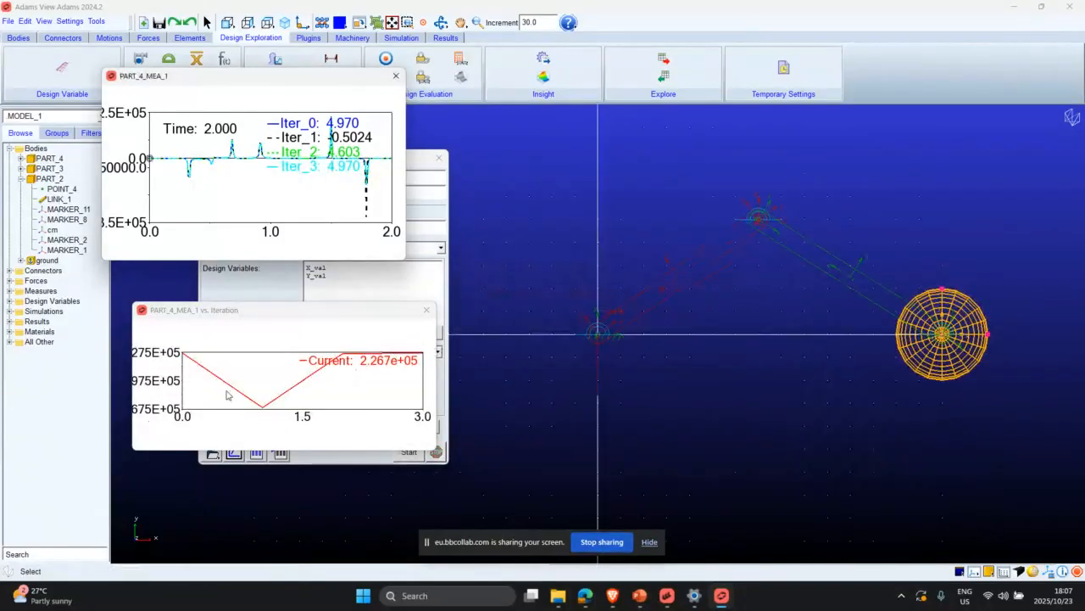
Display the results table of the two-variable optimization, review its iterations, close it and move the evaluation dialog off the iteration plot.
left_click(296, 286)
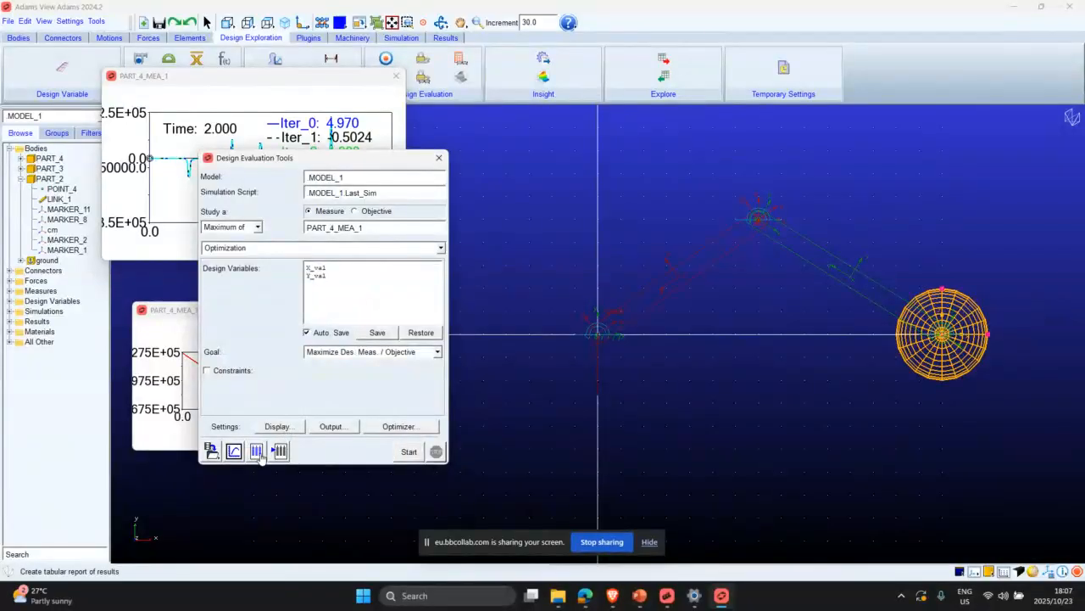
left_click(256, 451)
left_click(521, 414)
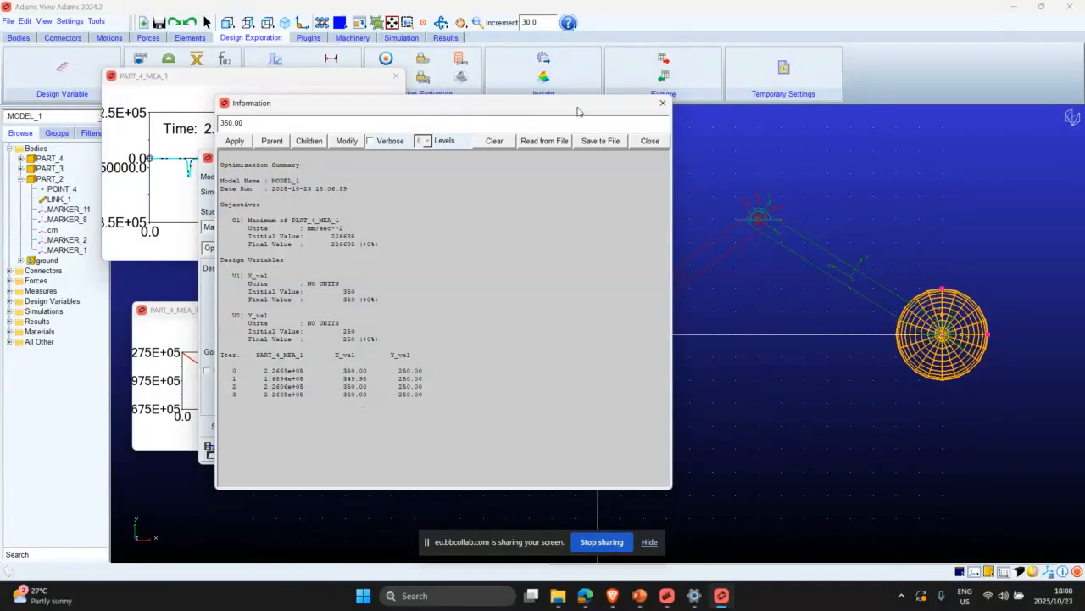
left_click(663, 104)
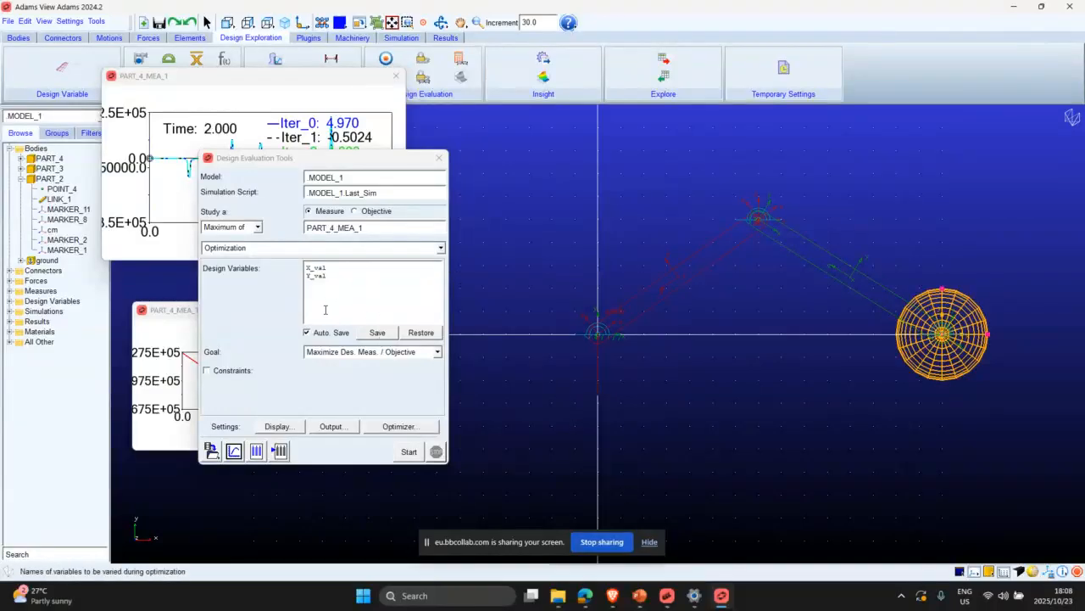
left_click_drag(282, 162, 439, 193)
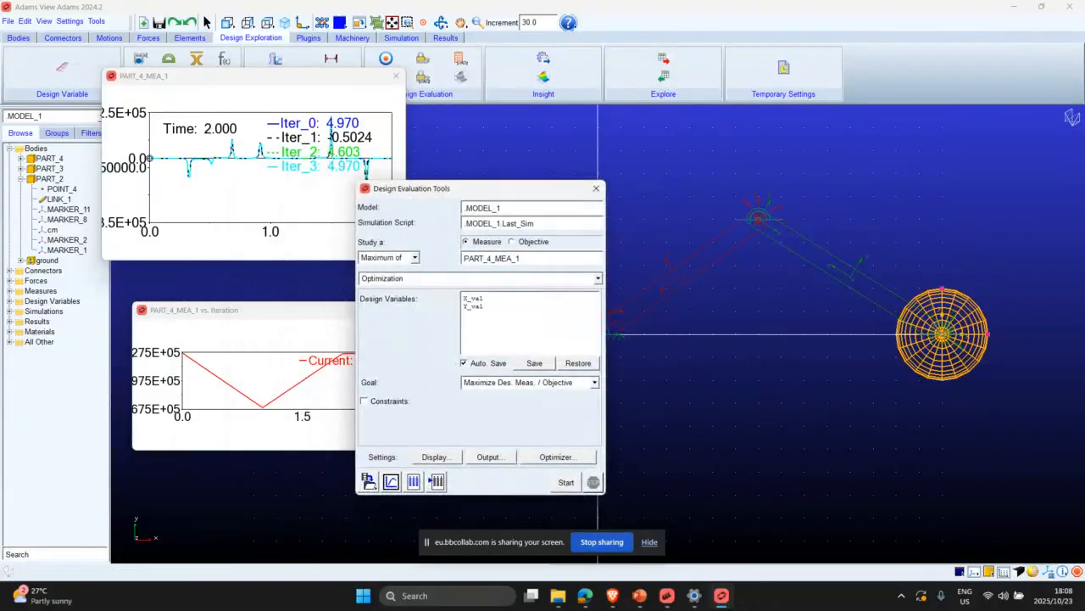
Switch to the PowerPoint lecture and present it as a slide show up to the "Design Exploration: More advanced - Adams Insight" slide.
left_click(668, 596)
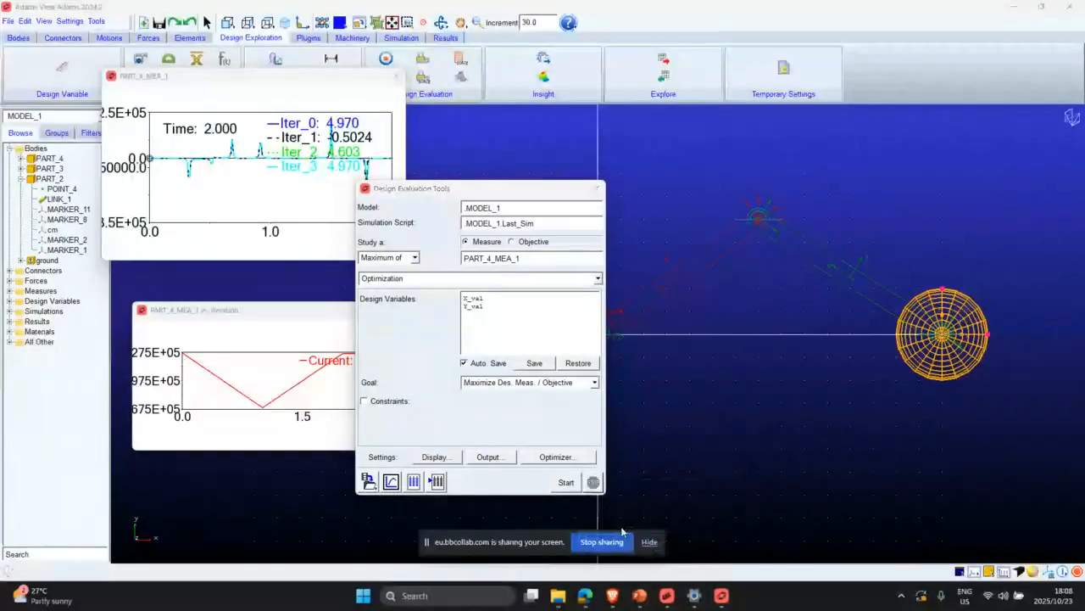
left_click(640, 596)
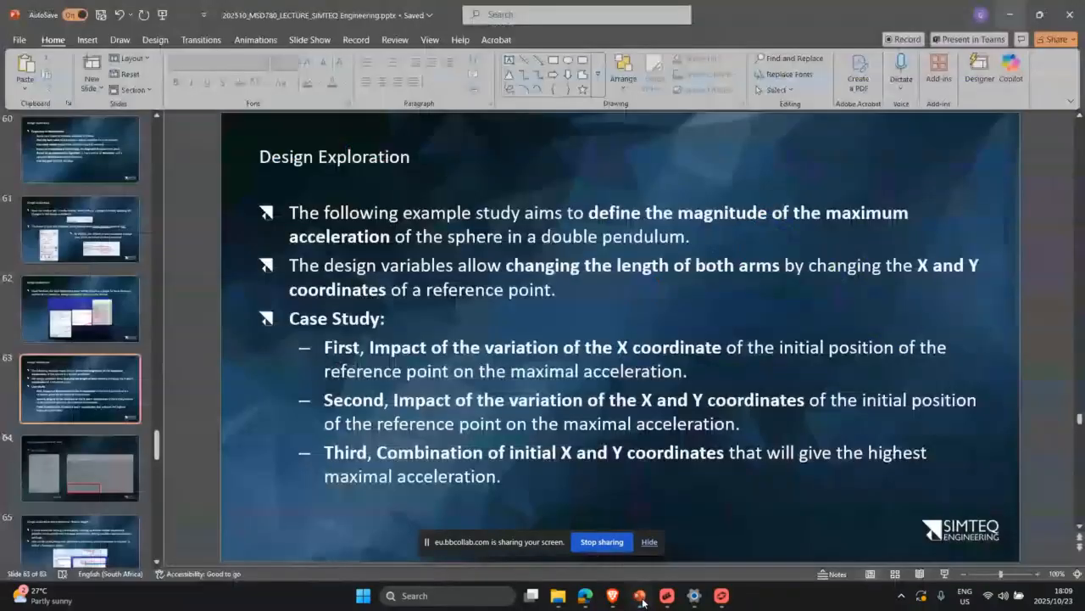
left_click(944, 575)
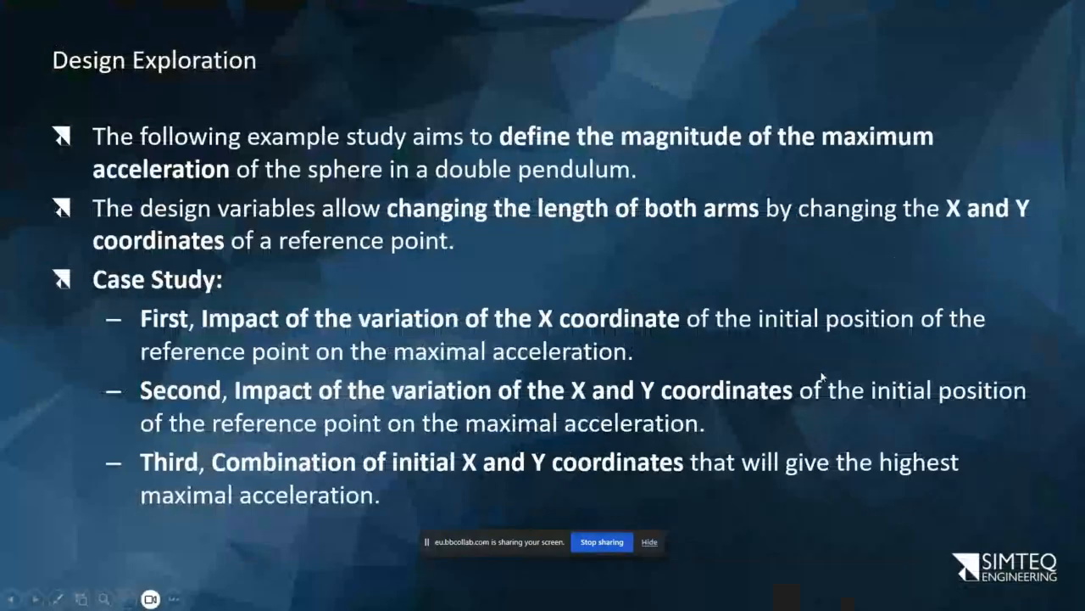
left_click(822, 343)
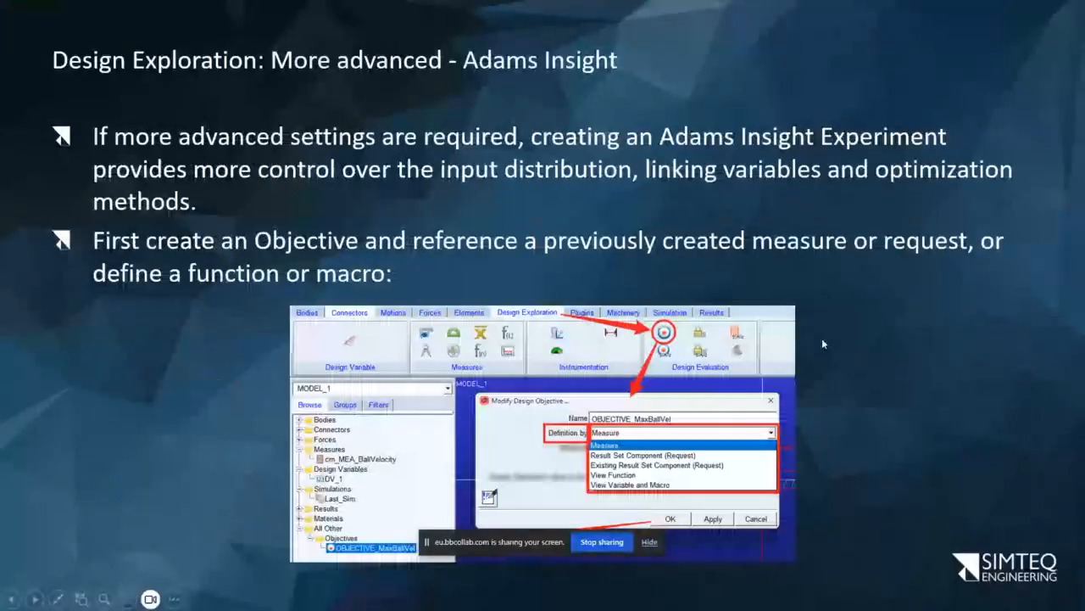
left_click(823, 344)
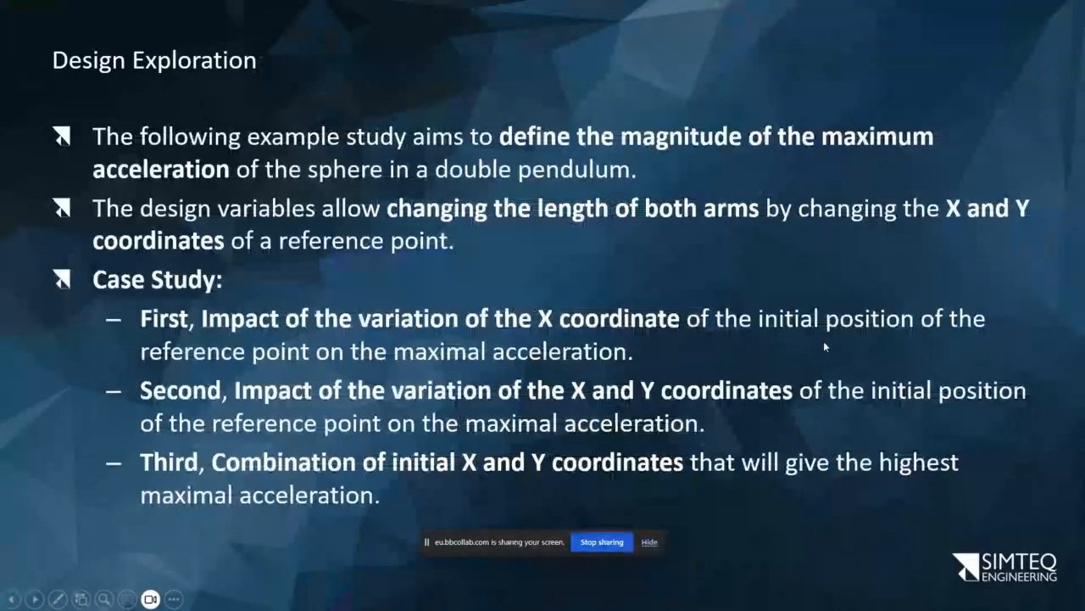
key("Right")
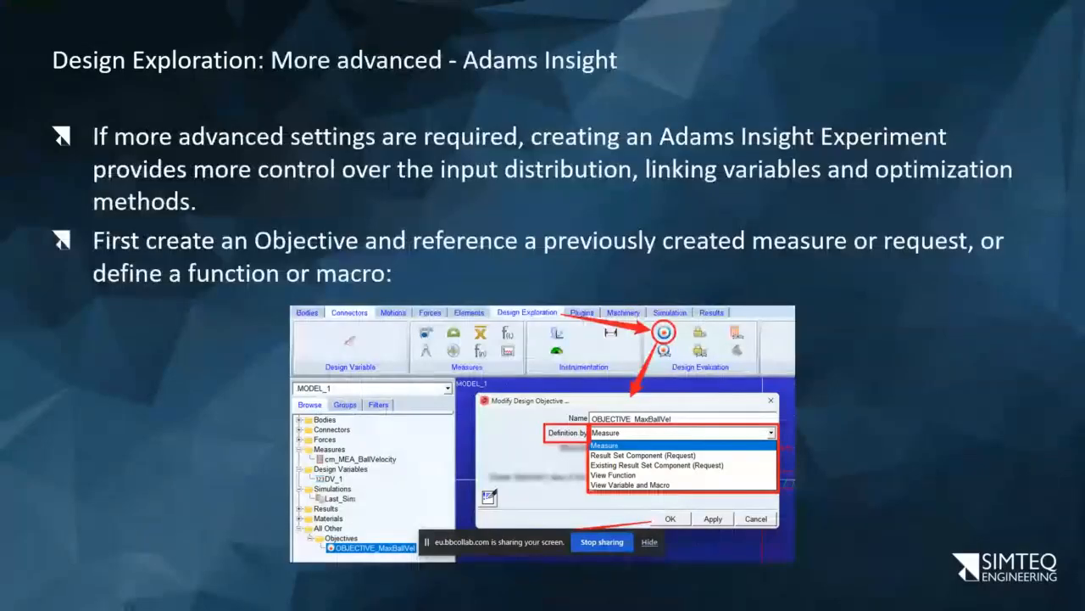
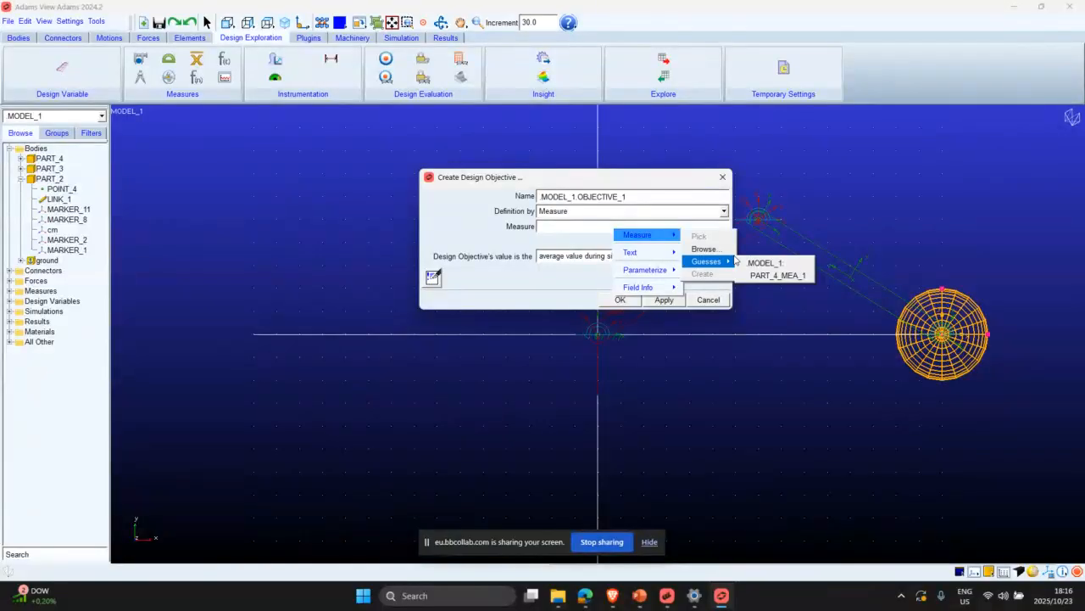
Create the design objective OBJECTIVE_1 from the measure PART_4_MEA_1, using its maximum value during simulation.
left_click(776, 275)
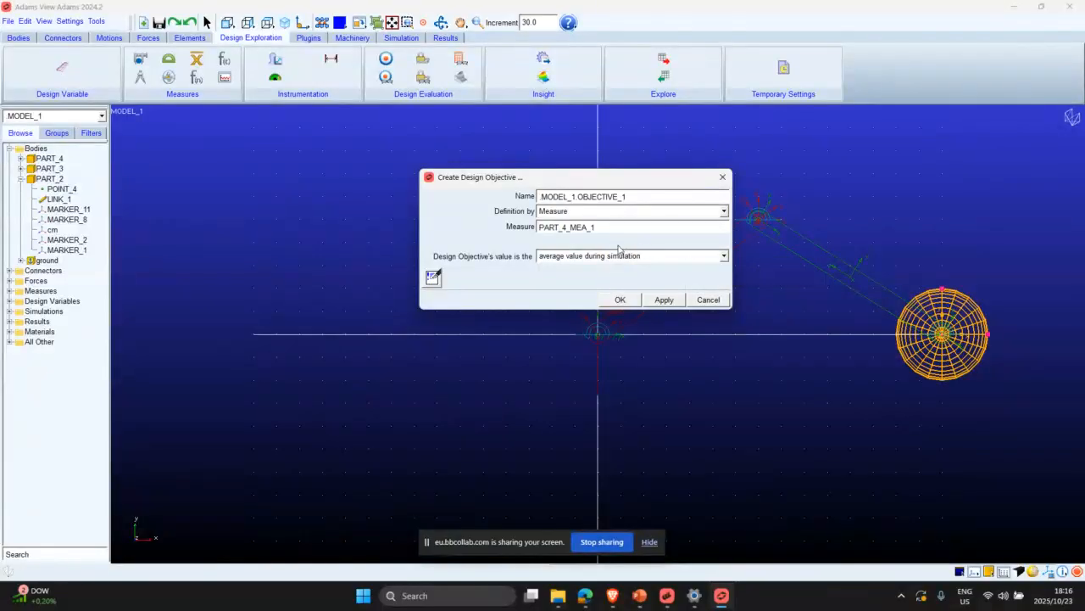
left_click(551, 256)
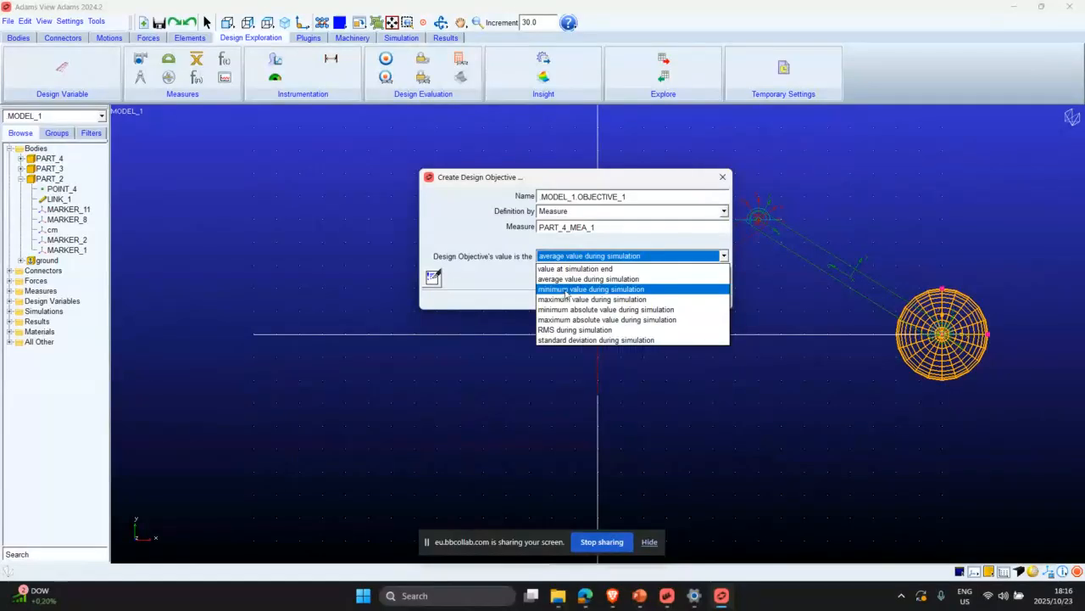
left_click(571, 299)
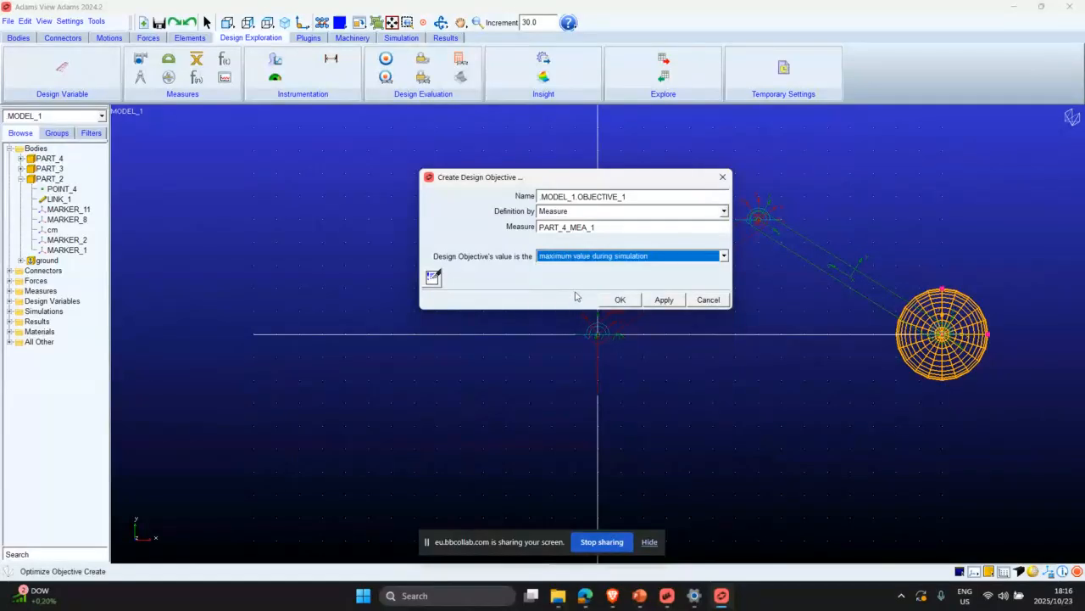
left_click(664, 300)
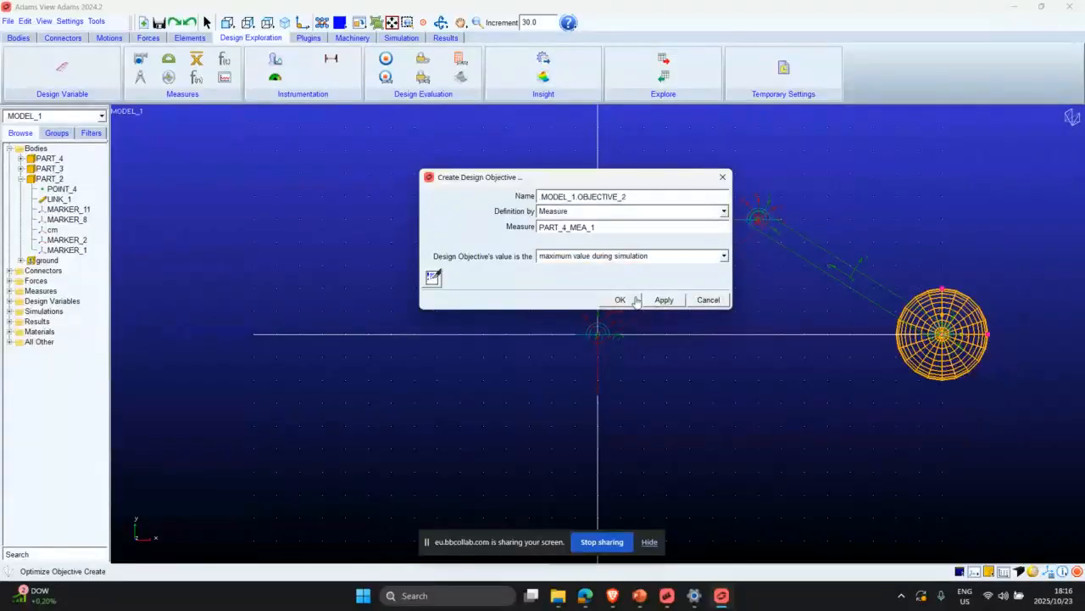
left_click(723, 177)
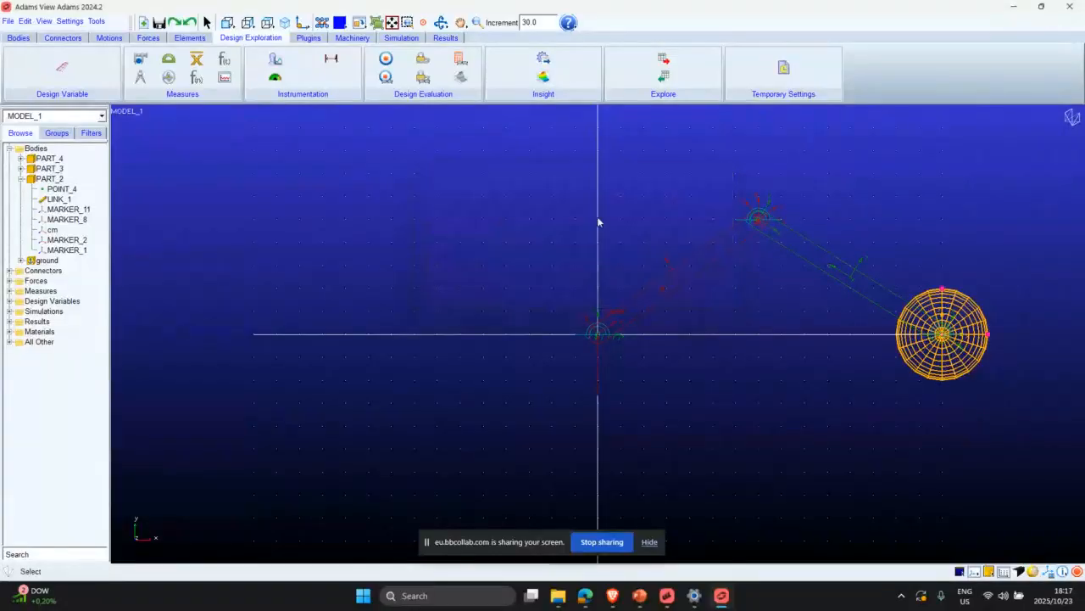
Export the model to Adams Insight as experiment_03 and maximize the Insight window.
left_click(543, 58)
left_click(487, 86)
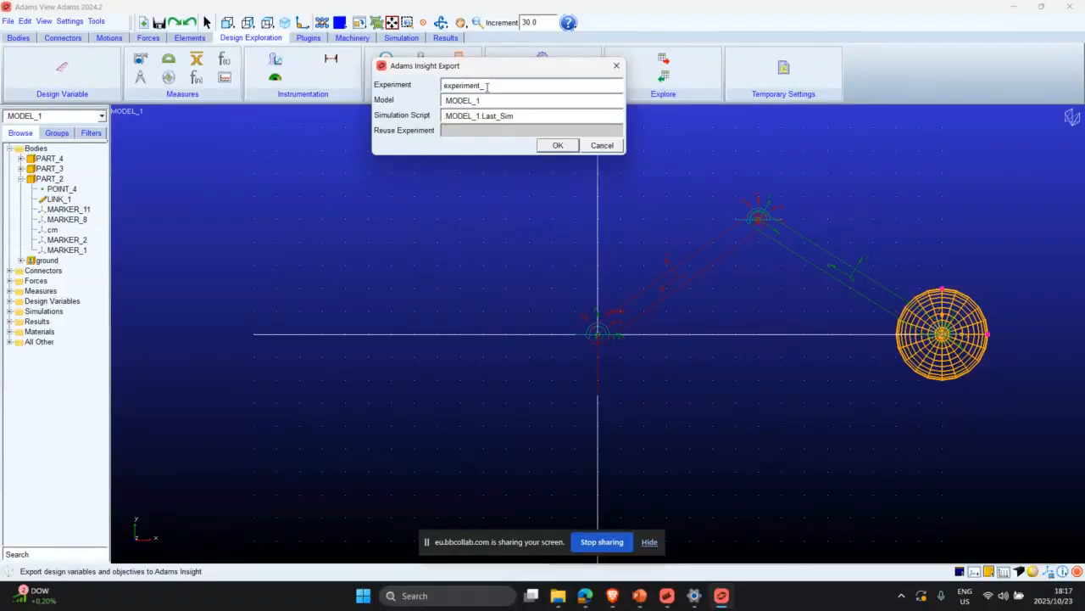
type("_03")
left_click(558, 146)
left_click(561, 146)
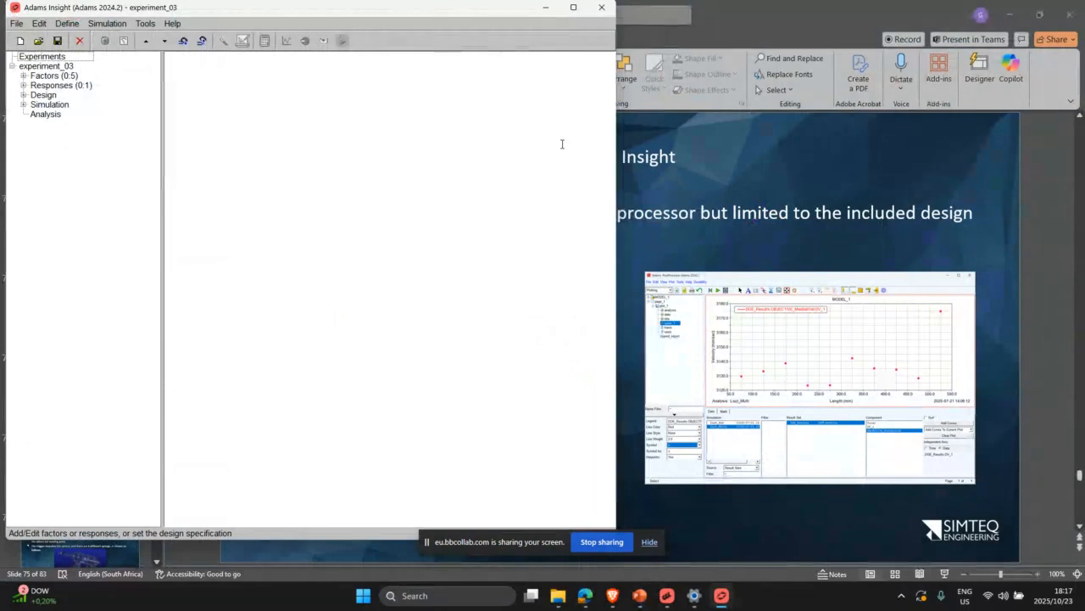
left_click(573, 7)
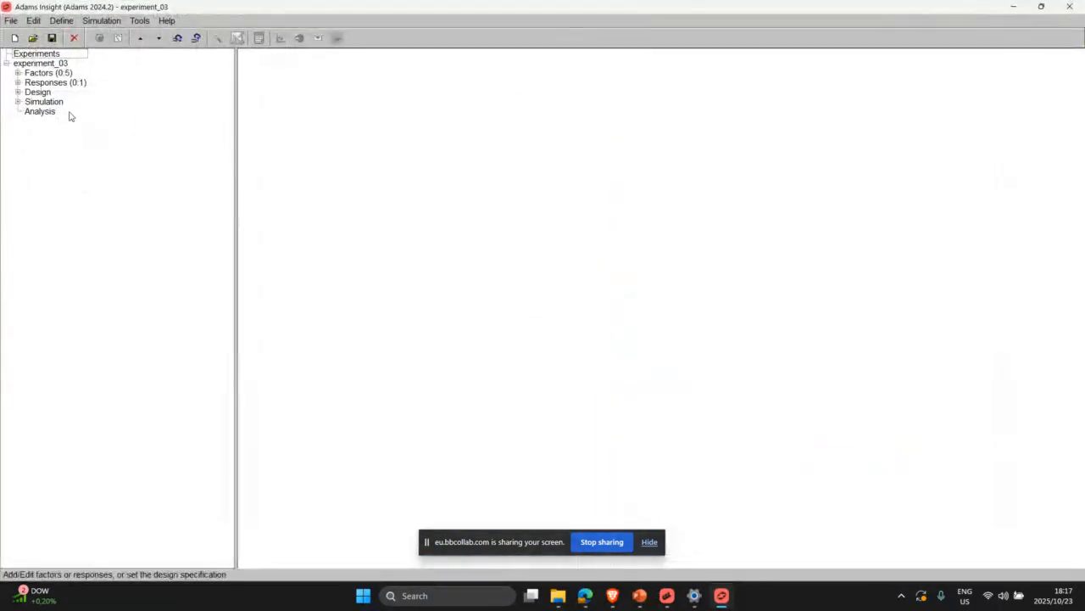
Promote the candidate factors X_val and Y_val of MODEL_1 to the experiment's factor inclusions.
left_click(18, 73)
left_click(18, 102)
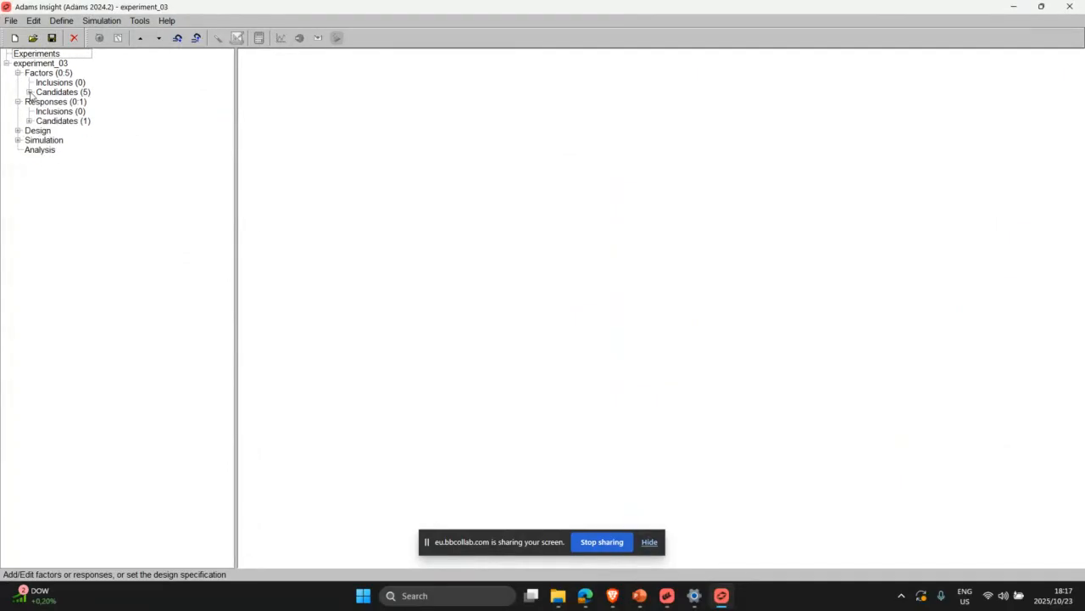
left_click(29, 92)
left_click(40, 102)
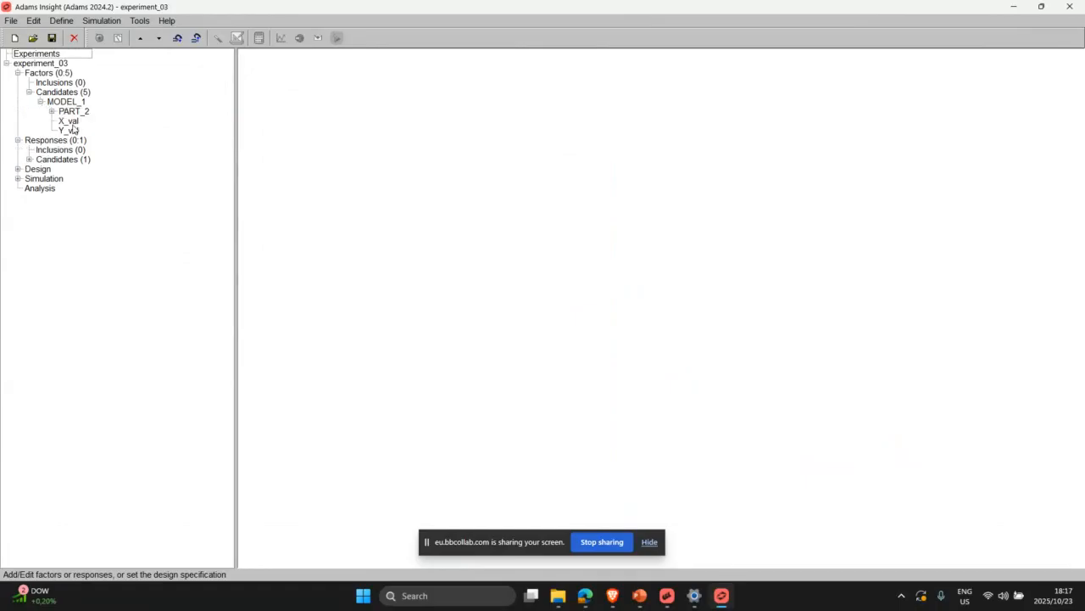
left_click(71, 122)
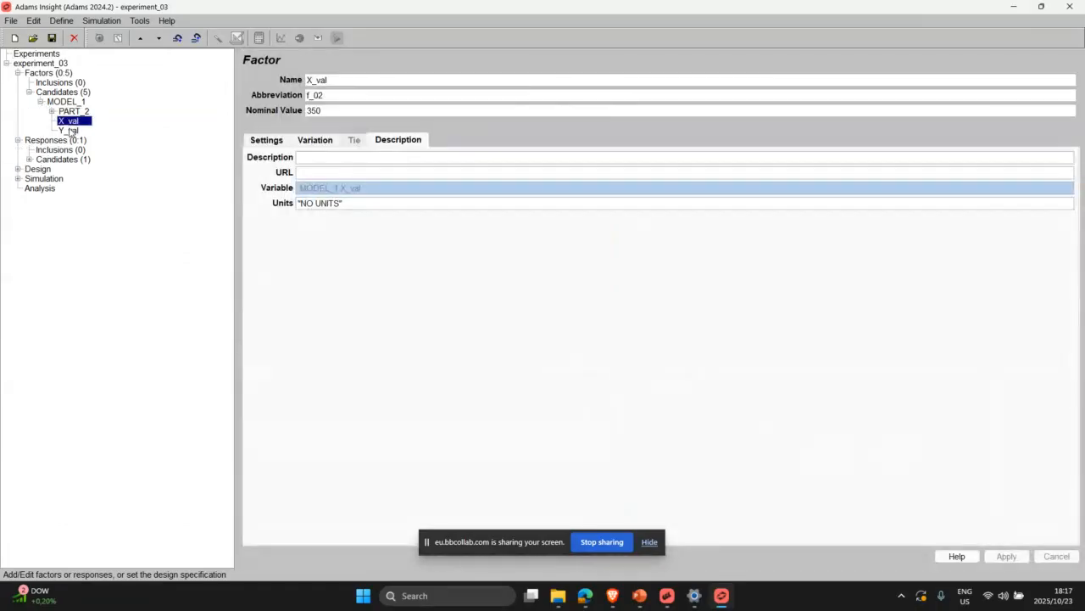
left_click(71, 131, "shift")
left_click(146, 25)
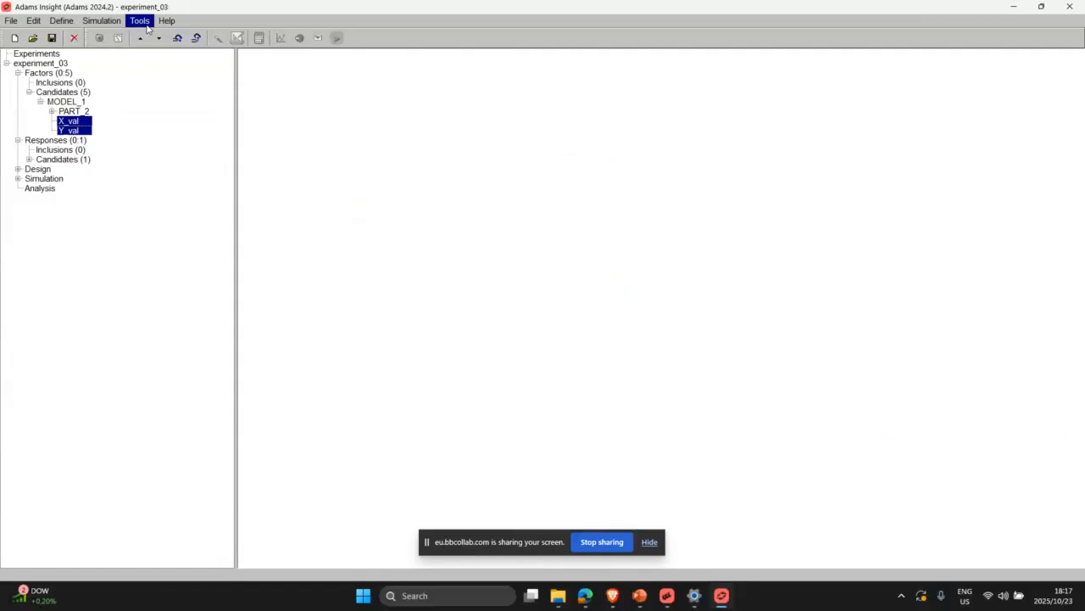
left_click(140, 37)
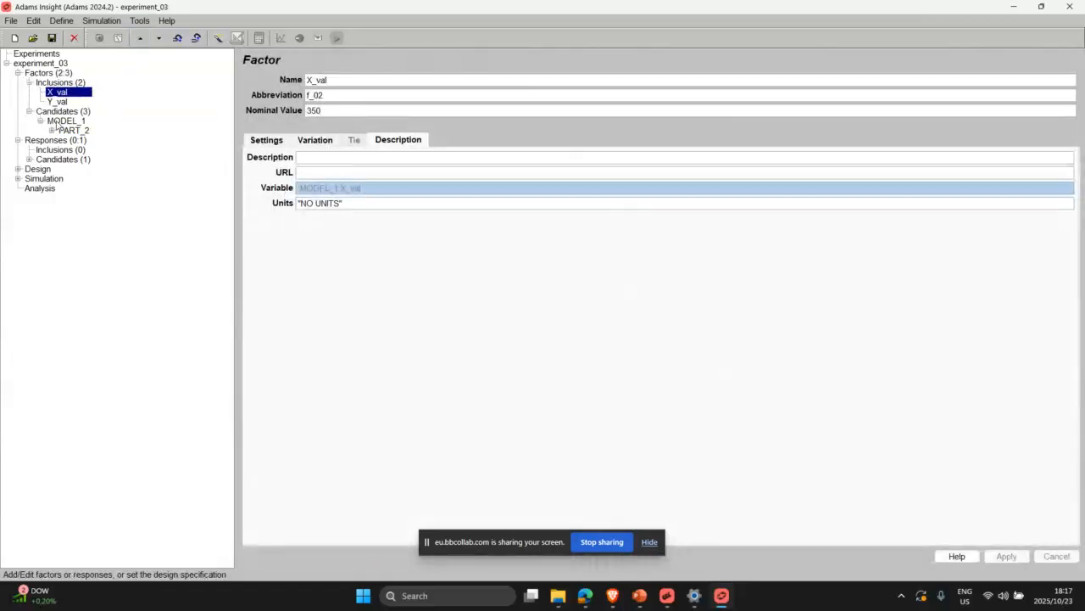
left_click(58, 121)
left_click(58, 93)
left_click(59, 102)
Promote the candidate response OBJECTIVE_1 to the experiment's response inclusions.
left_click(30, 160)
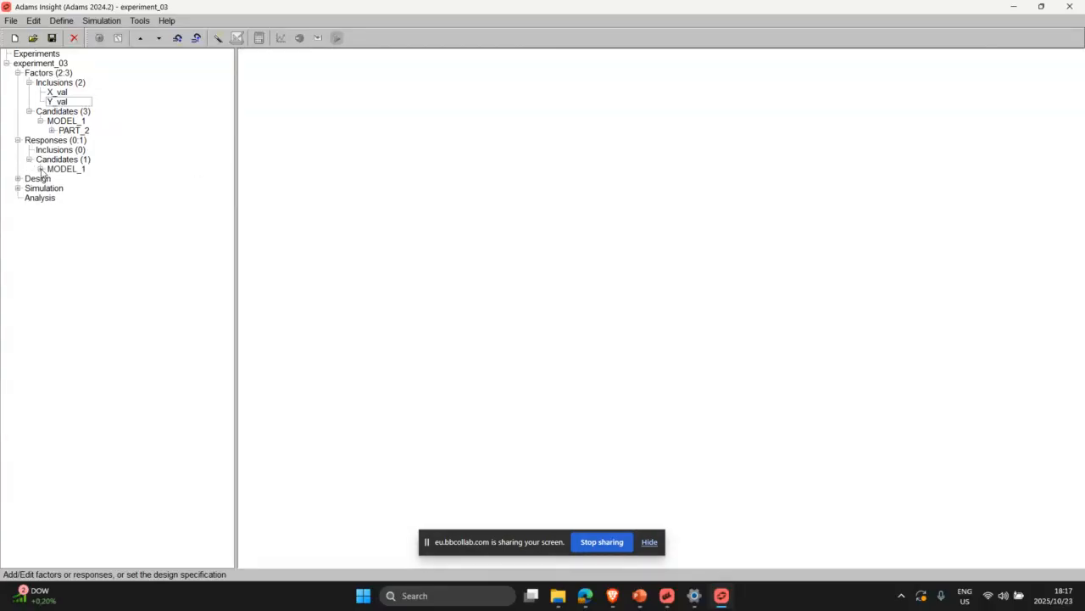
left_click(40, 169)
left_click(73, 179)
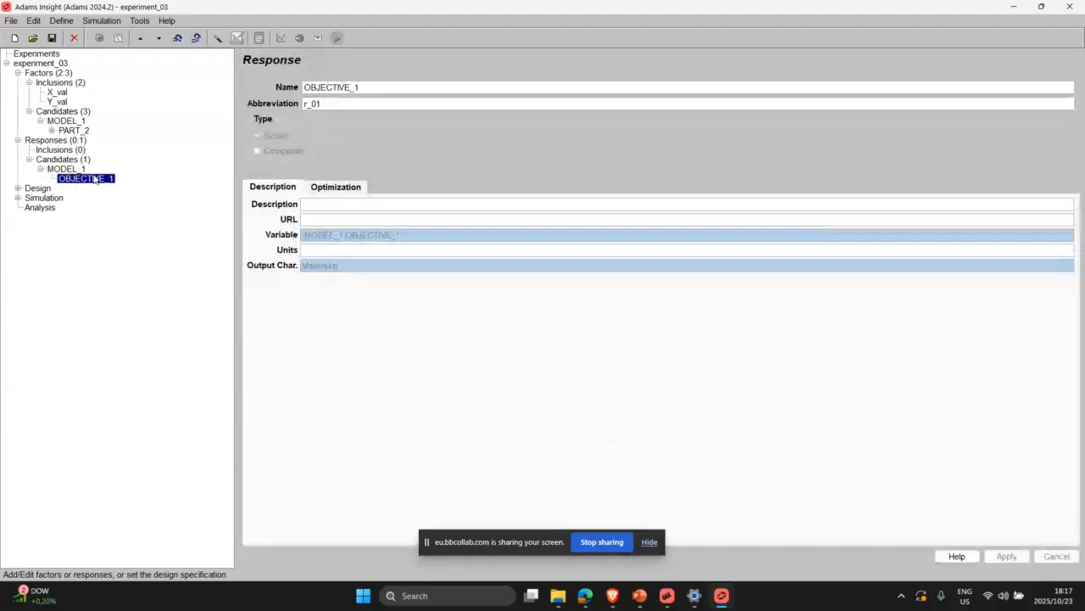
left_click(141, 37)
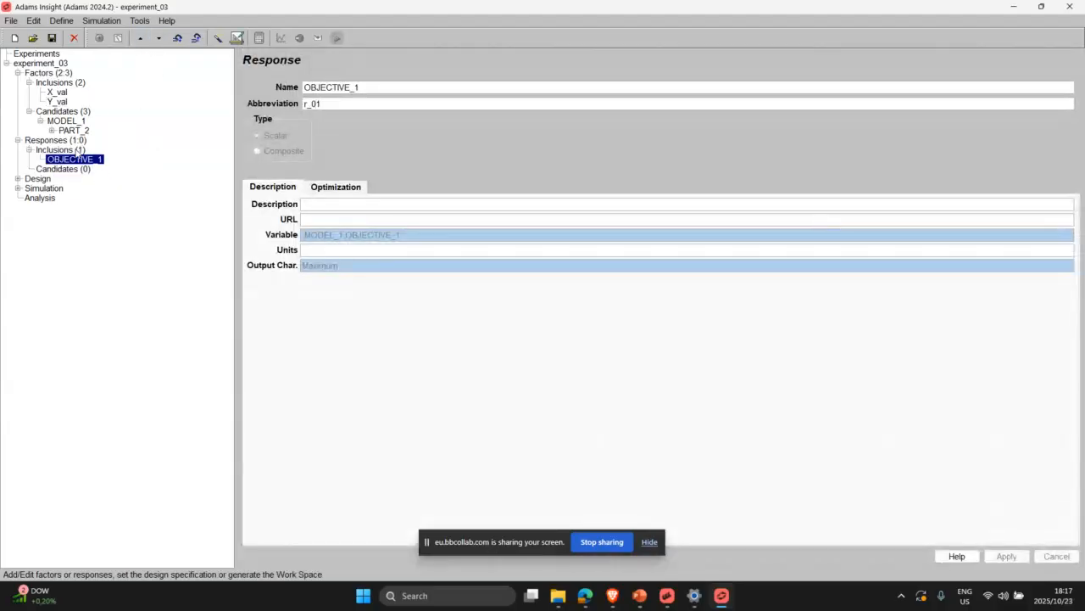
Set the variation distribution of factor X_val to Normal and view its distribution details.
left_click(57, 92)
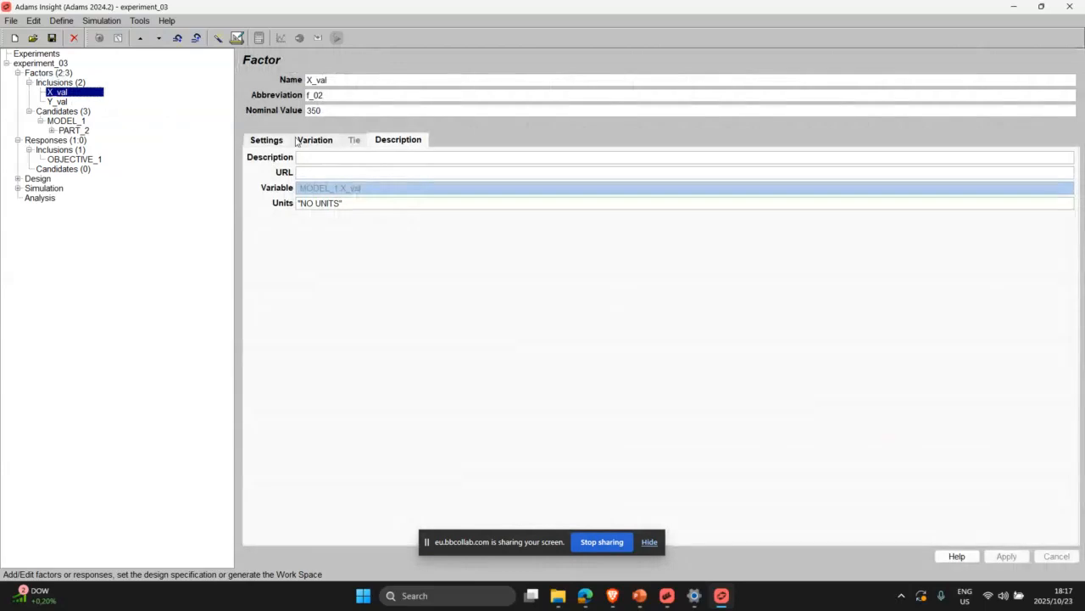
left_click(299, 141)
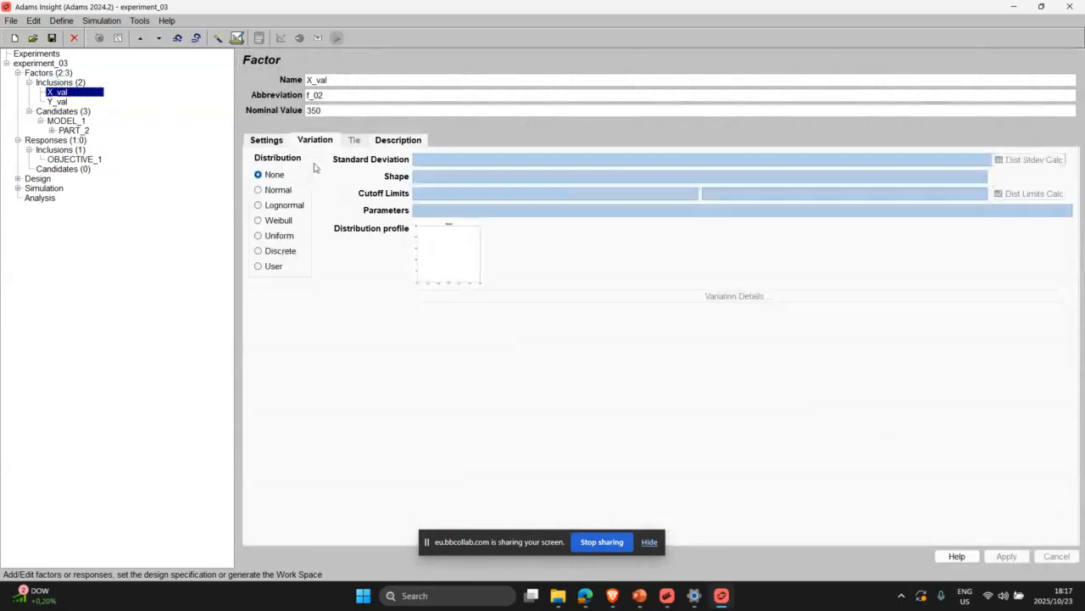
left_click(259, 190)
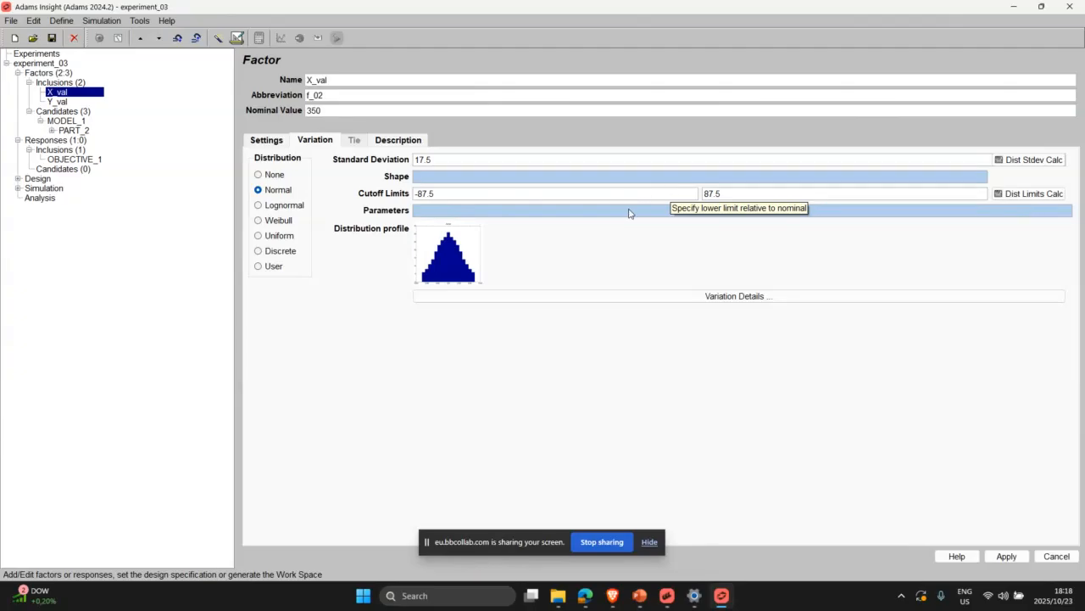
left_click(727, 296)
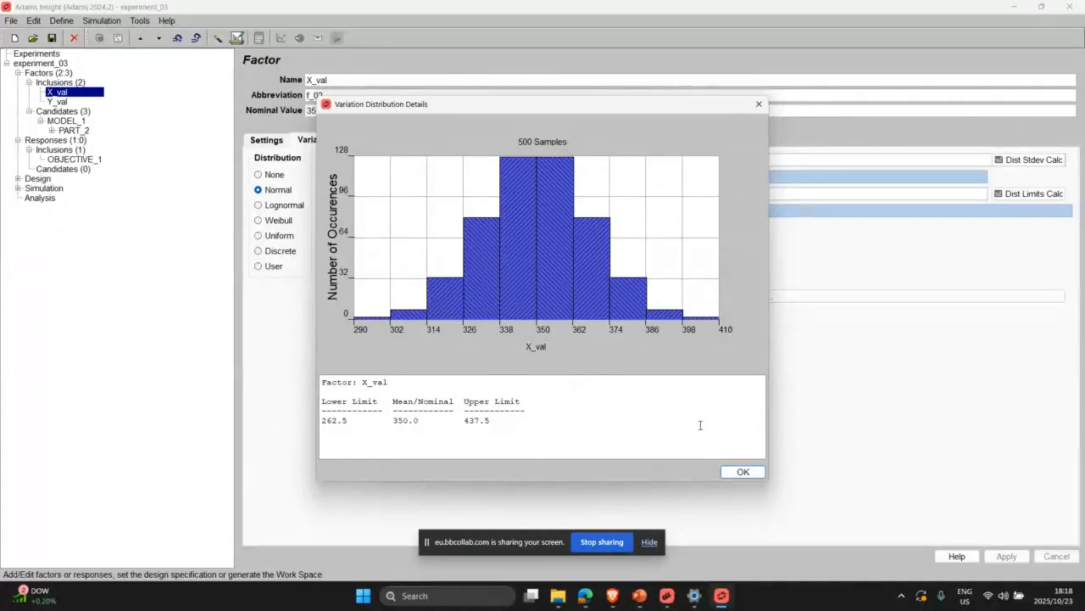
left_click(738, 473)
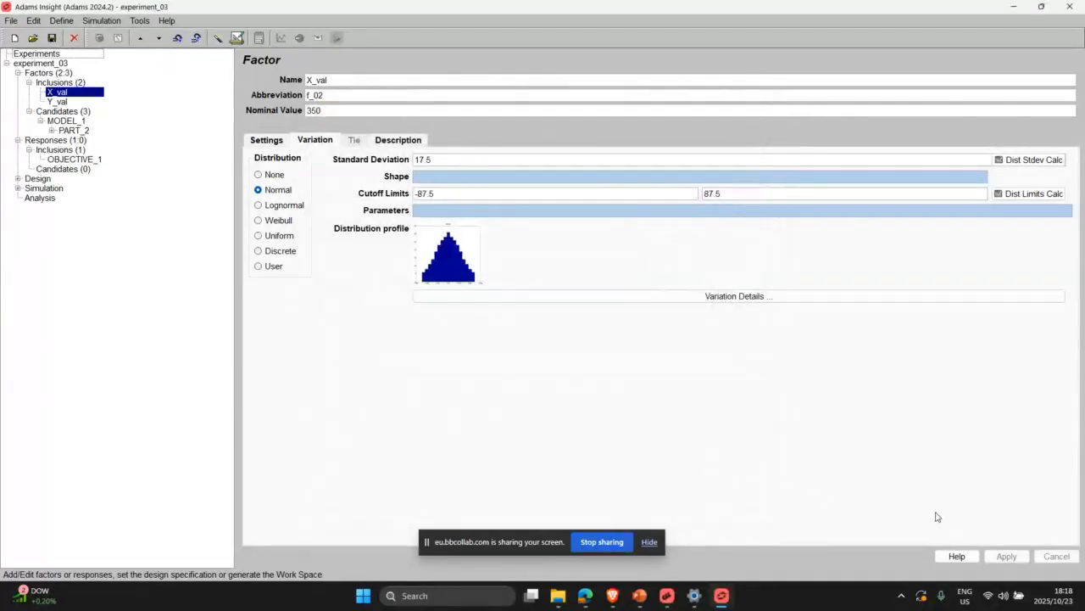
Try the Weibull distribution for X_val, return it to Normal and apply the setting.
left_click(284, 216)
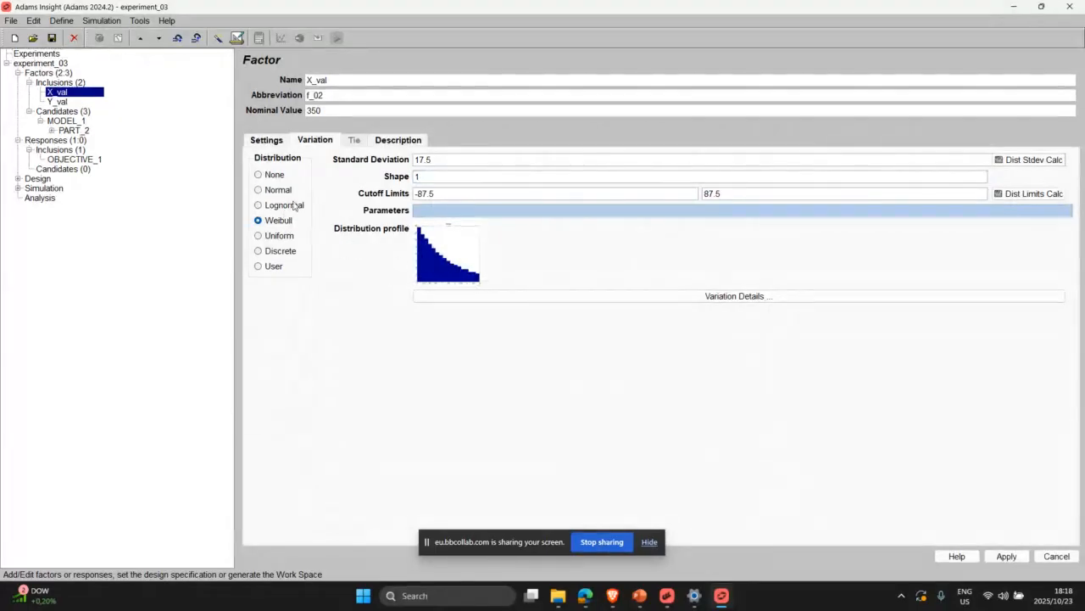
left_click(278, 189)
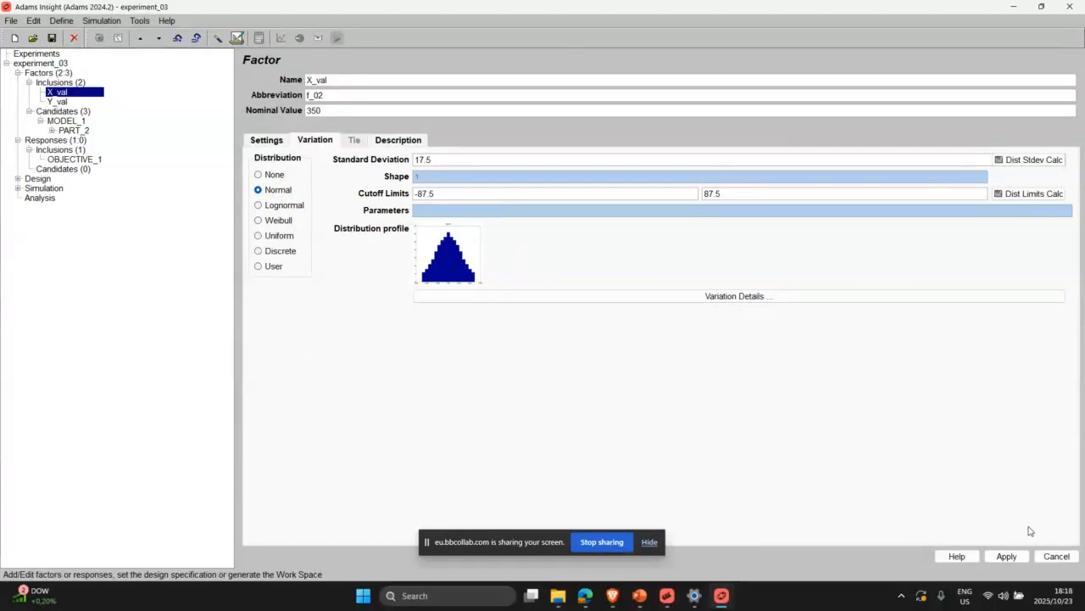
left_click(1006, 556)
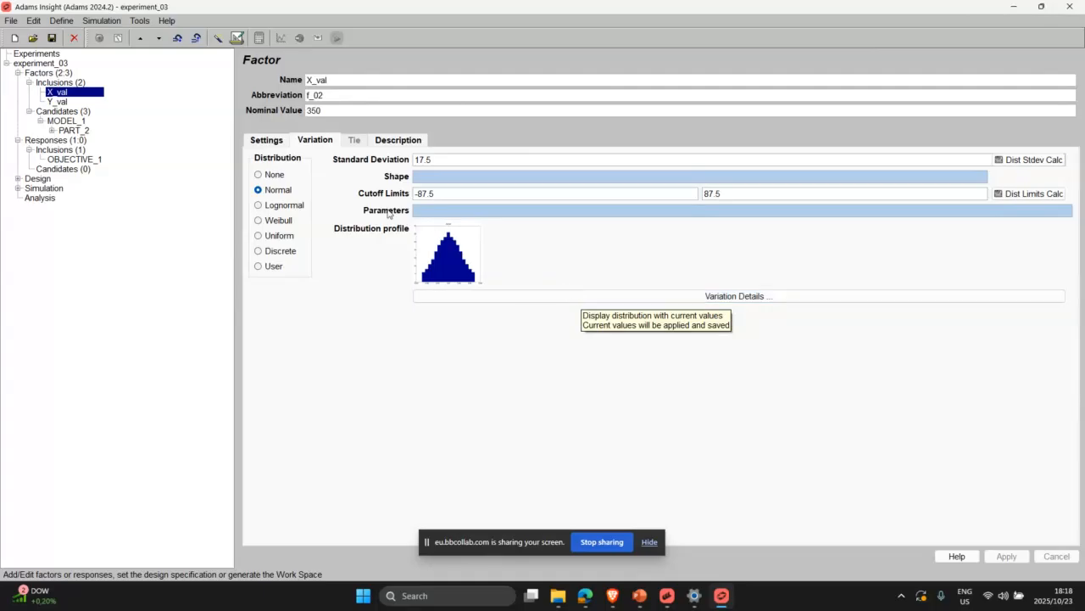
View the settings details of factor X_val, including its limits and range.
left_click(266, 140)
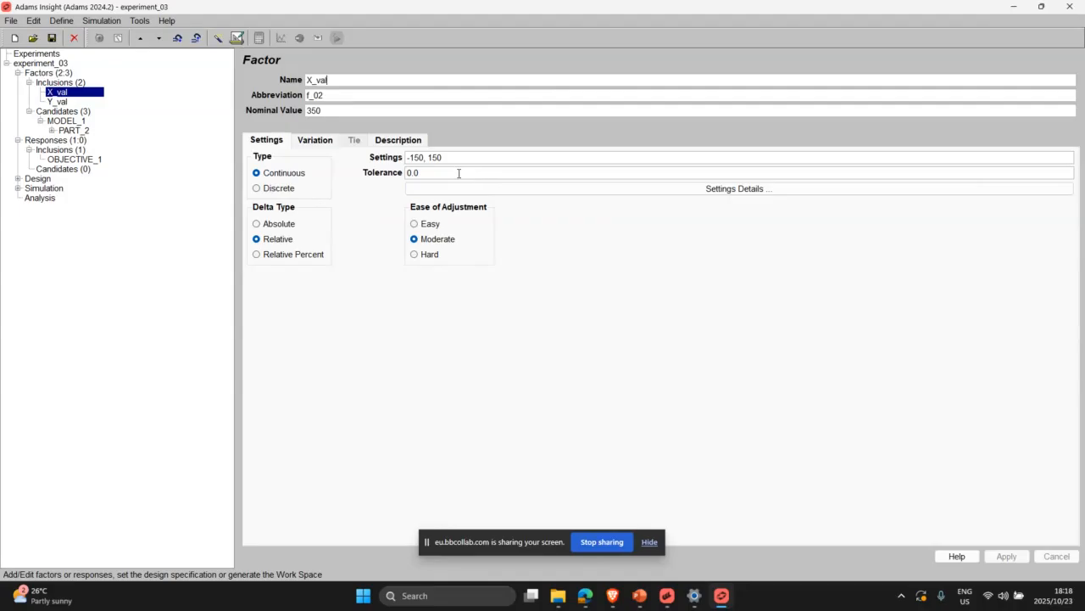
left_click(552, 188)
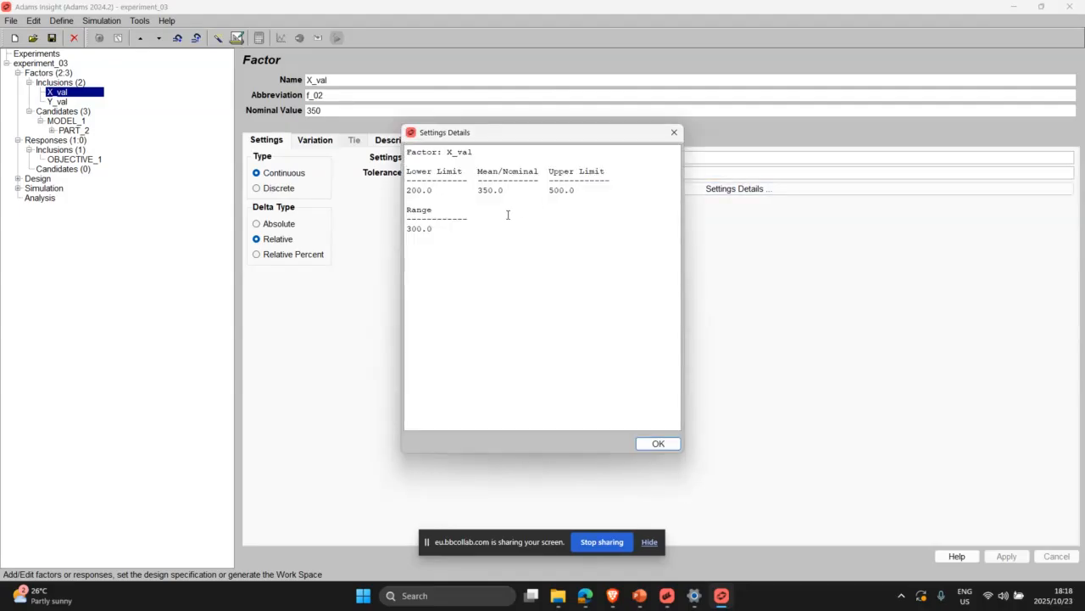
left_click(674, 132)
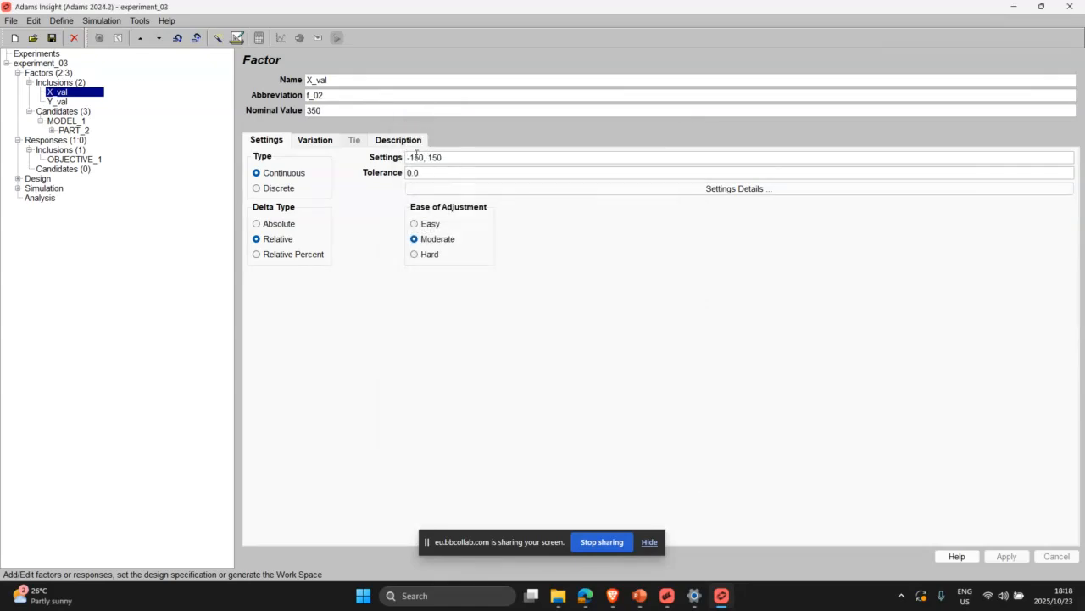
Try settings of -50, 150 for factor X_val and view the resulting settings details.
key("BackSpace")
key("BackSpace")
left_click(677, 191)
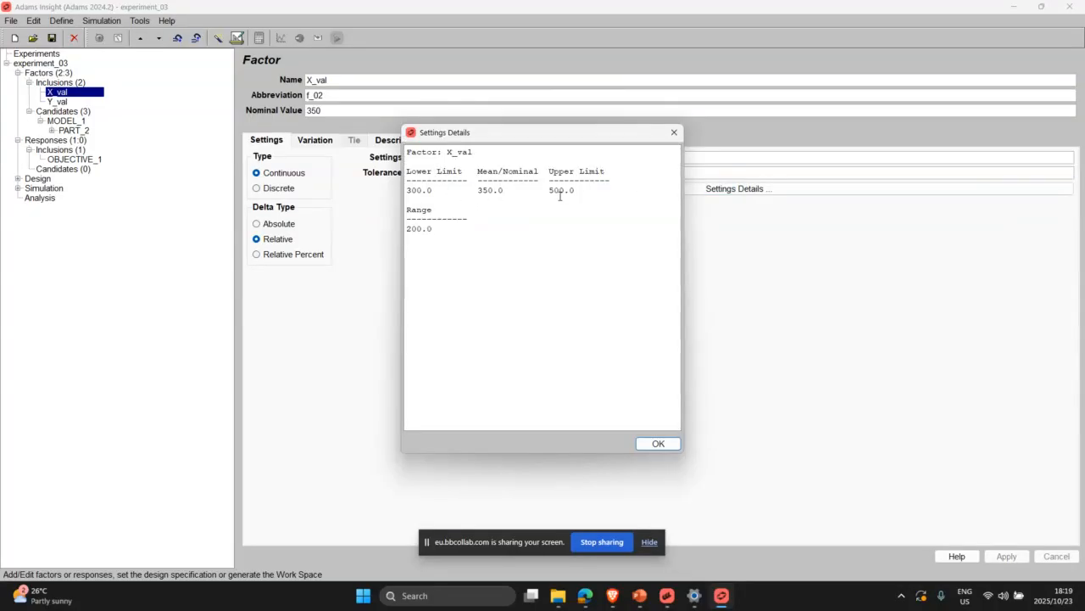
left_click_drag(573, 191, 408, 191)
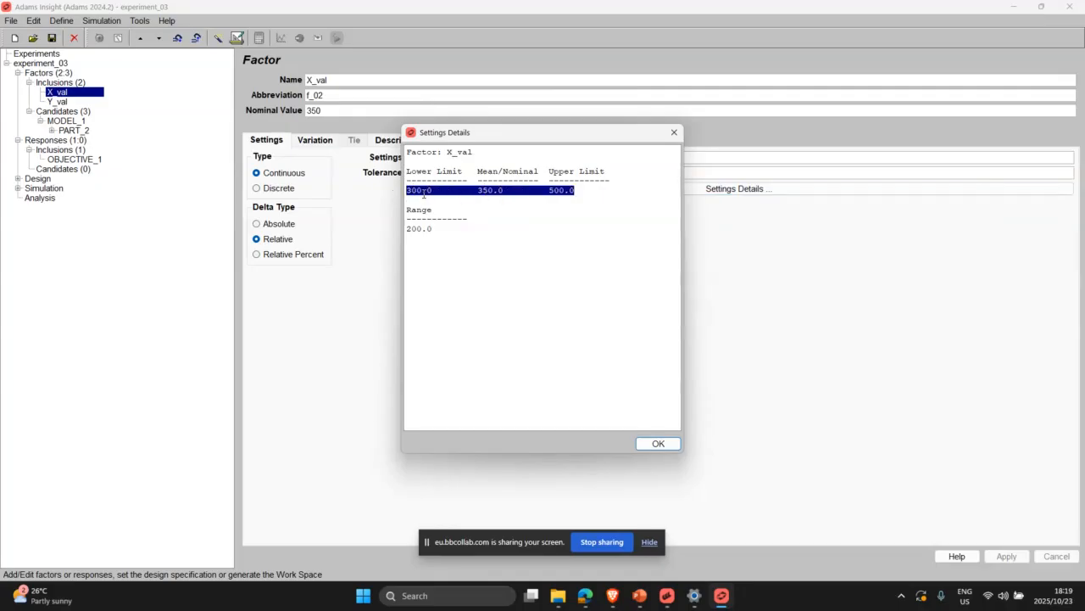
left_click(658, 444)
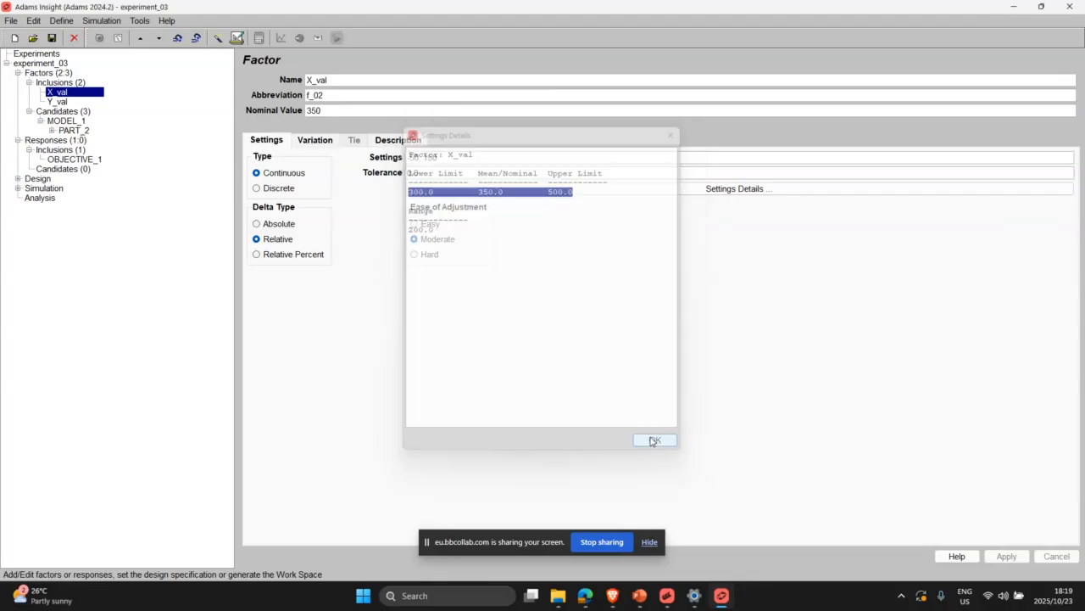
Examine the variation distribution details of factor X_val.
left_click(312, 139)
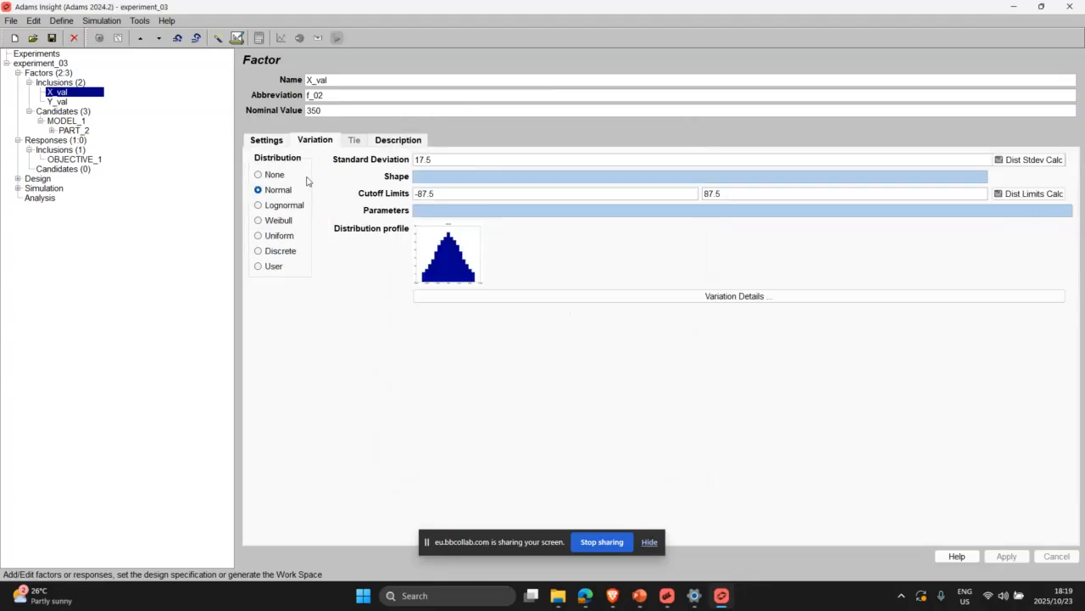
left_click(445, 298)
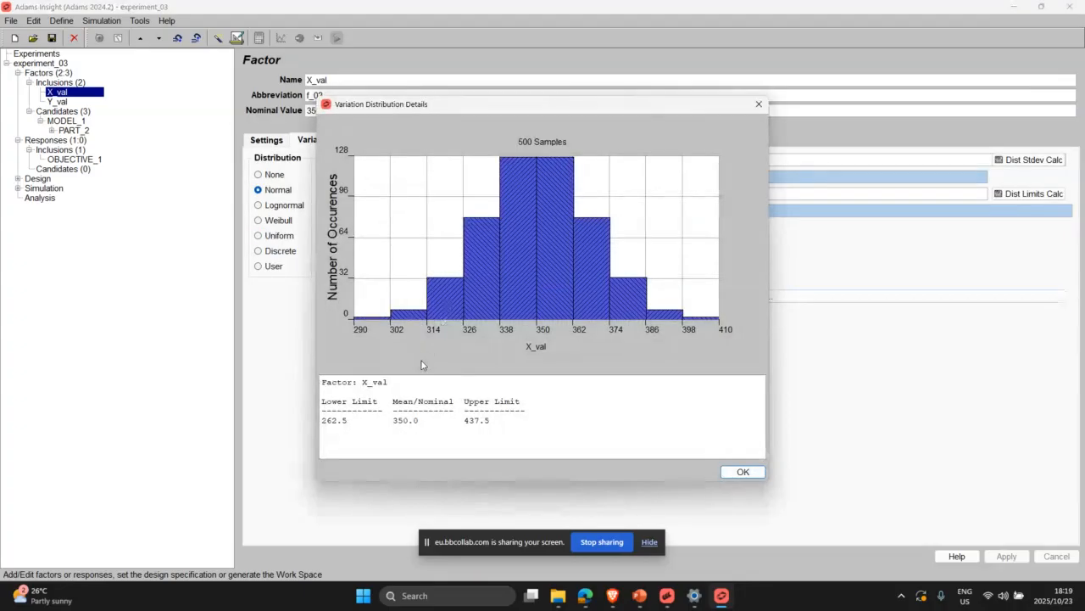
left_click(743, 472)
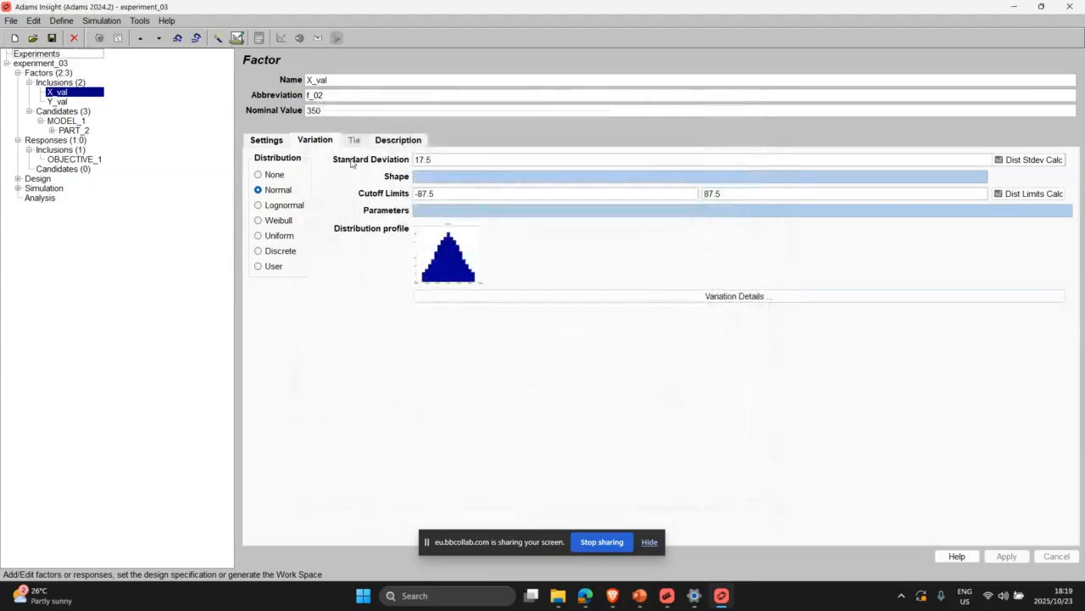
Restore the settings of factor X_val to -150, 150 and apply them.
left_click(265, 143)
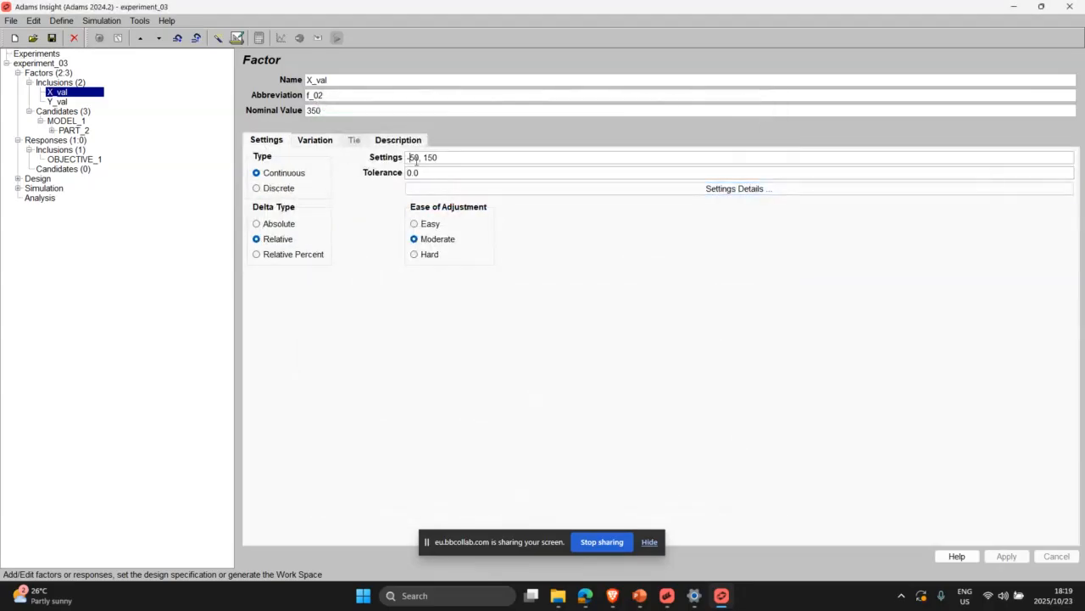
type("1")
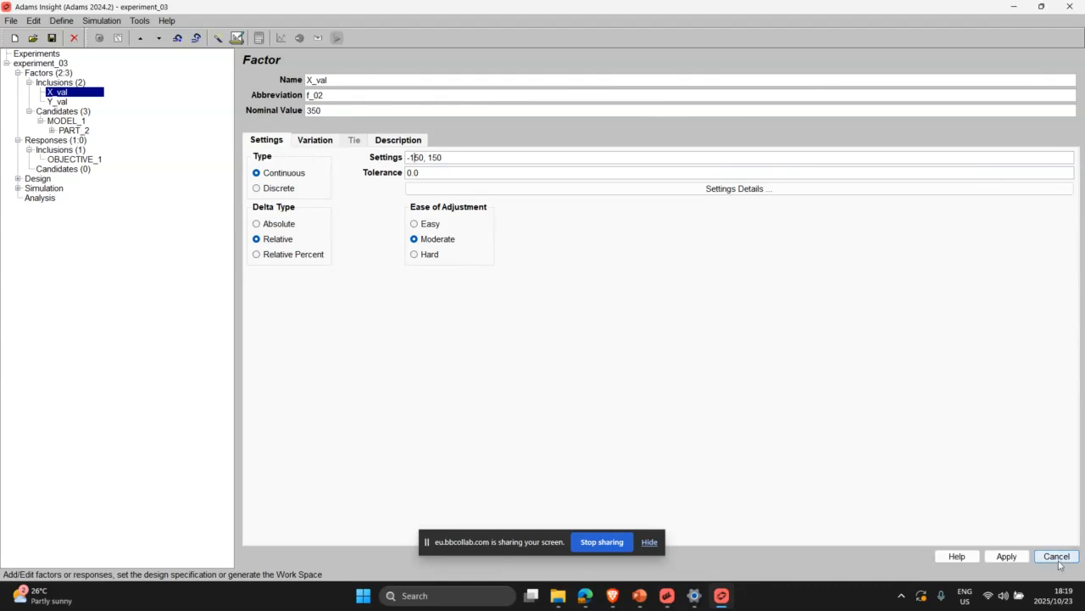
left_click(998, 558)
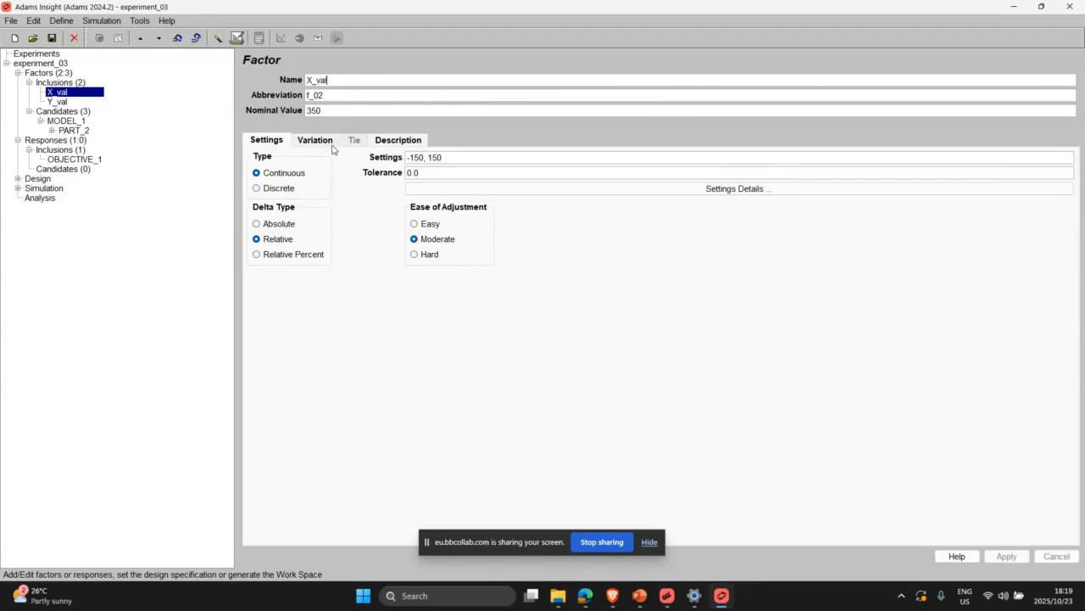
Set the variation distribution of factor Y_val to Normal and view its distribution details.
left_click(57, 102)
left_click(320, 141)
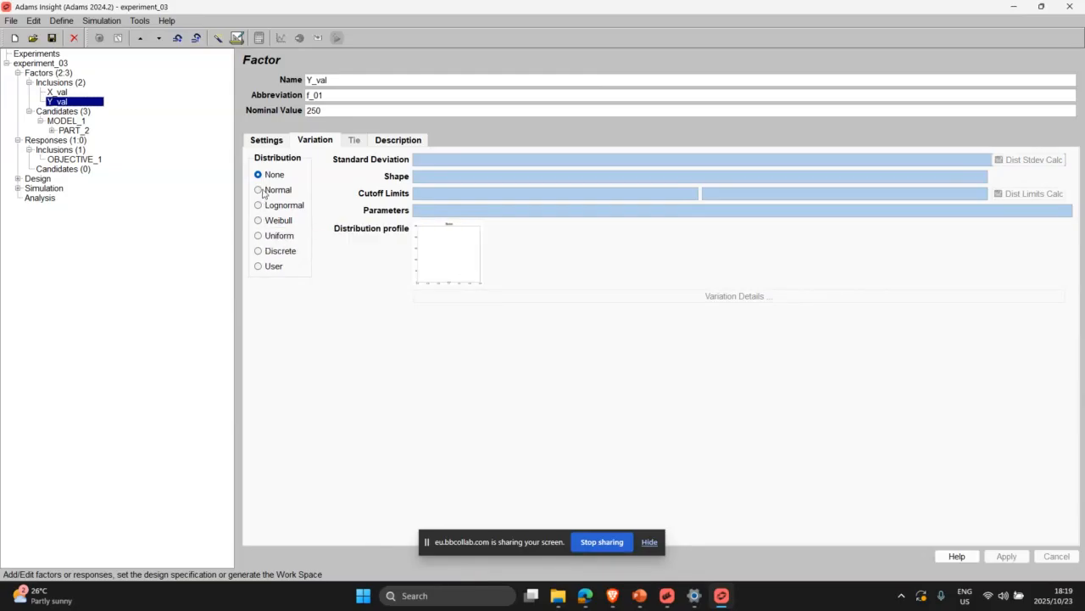
left_click(258, 189)
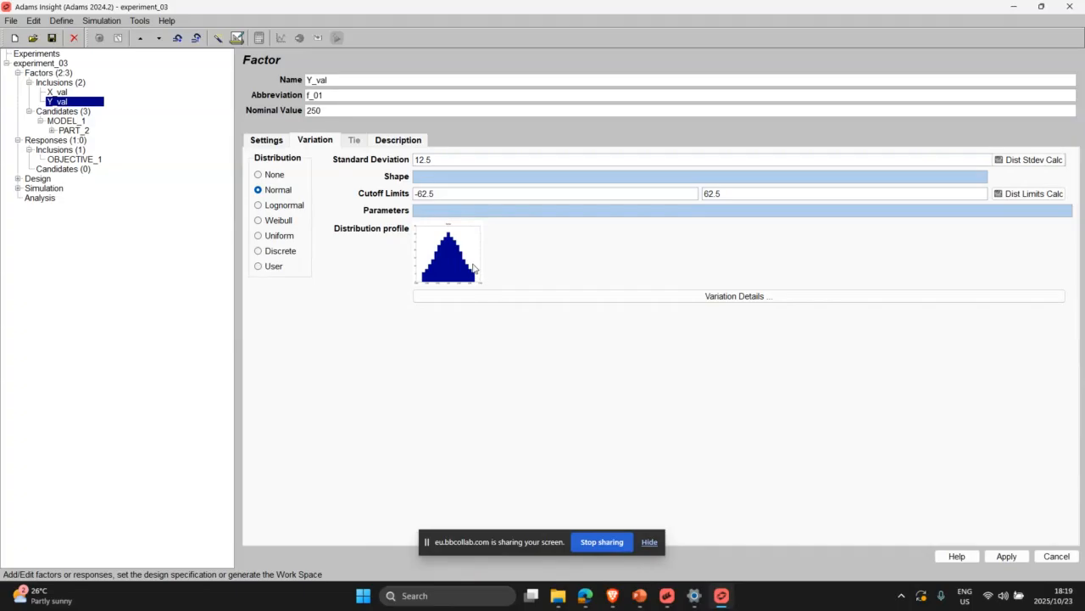
left_click(518, 298)
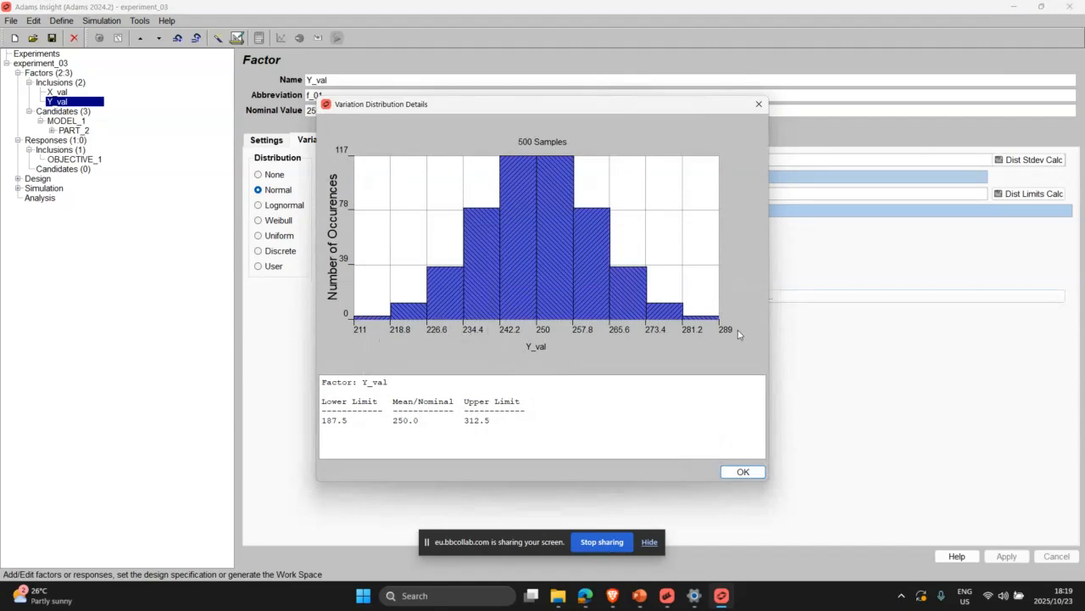
left_click(759, 104)
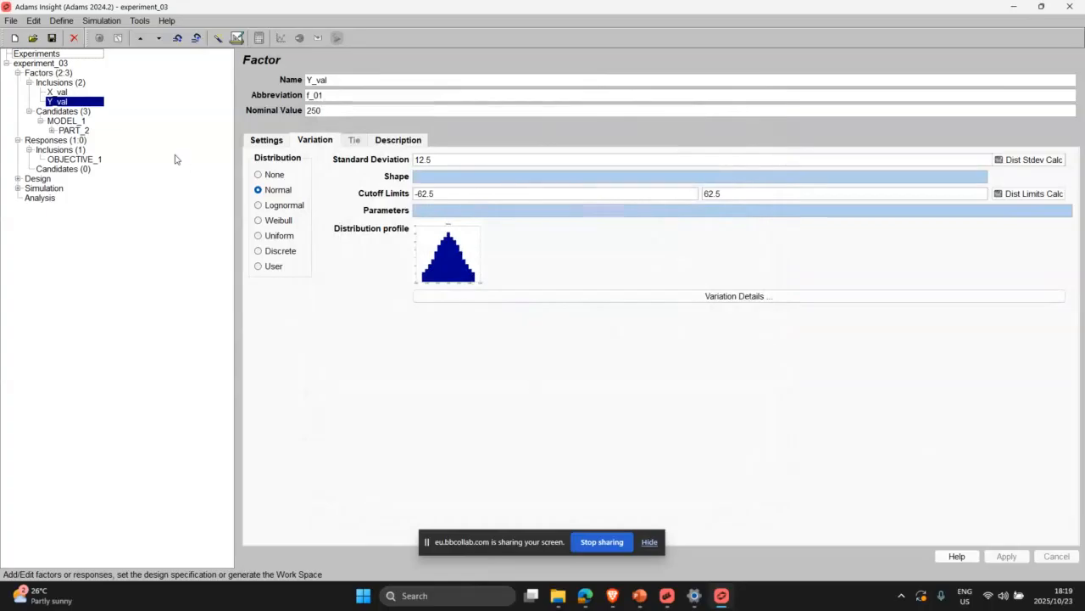
Set the optimization operation of response OBJECTIVE_1 to Maximize and apply the change.
left_click(81, 159)
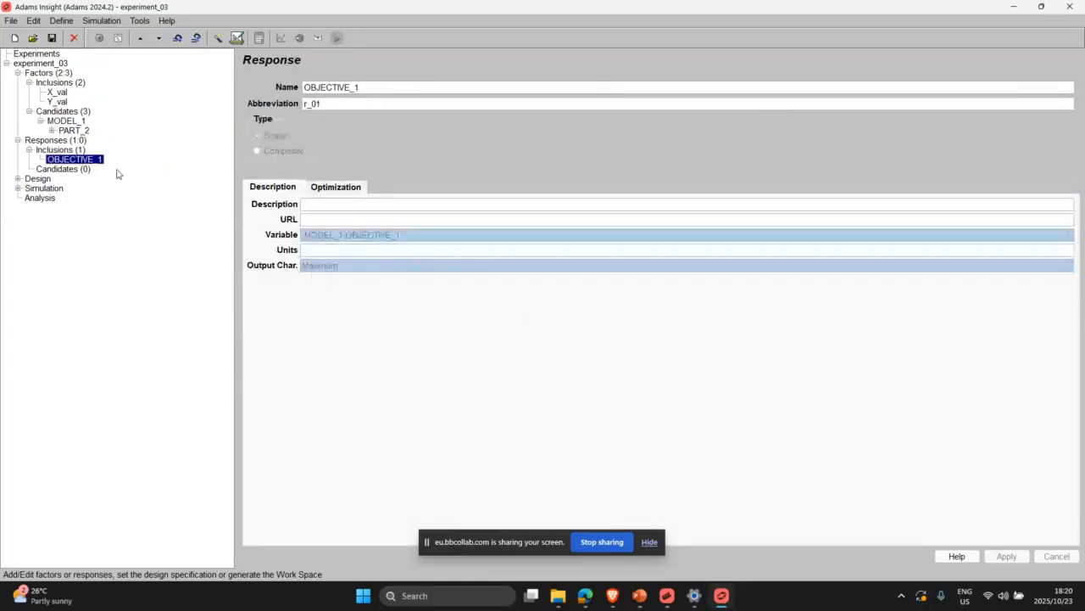
left_click(339, 190)
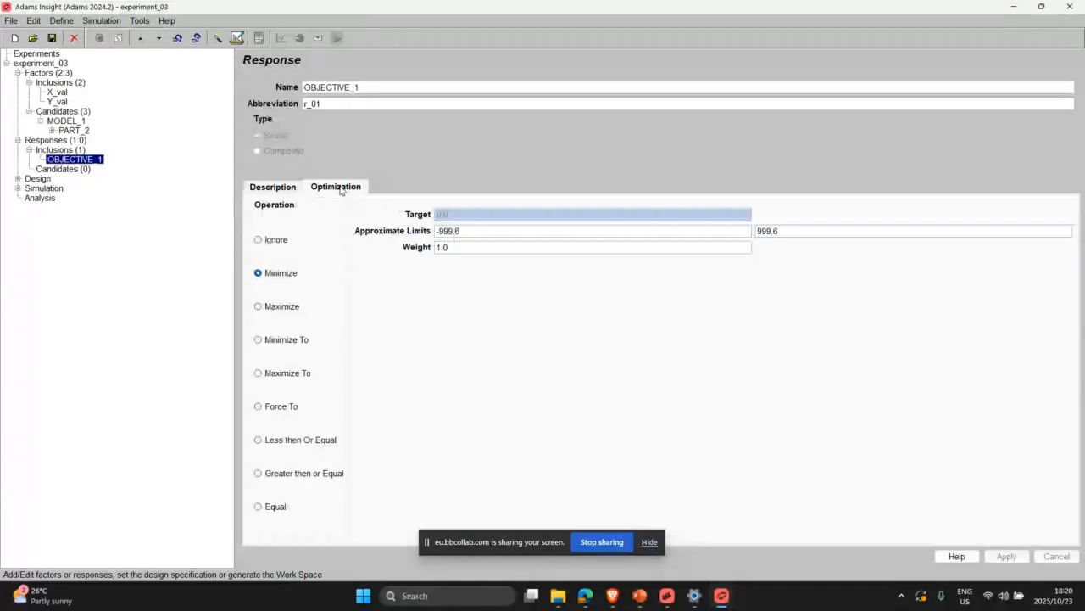
left_click(289, 310)
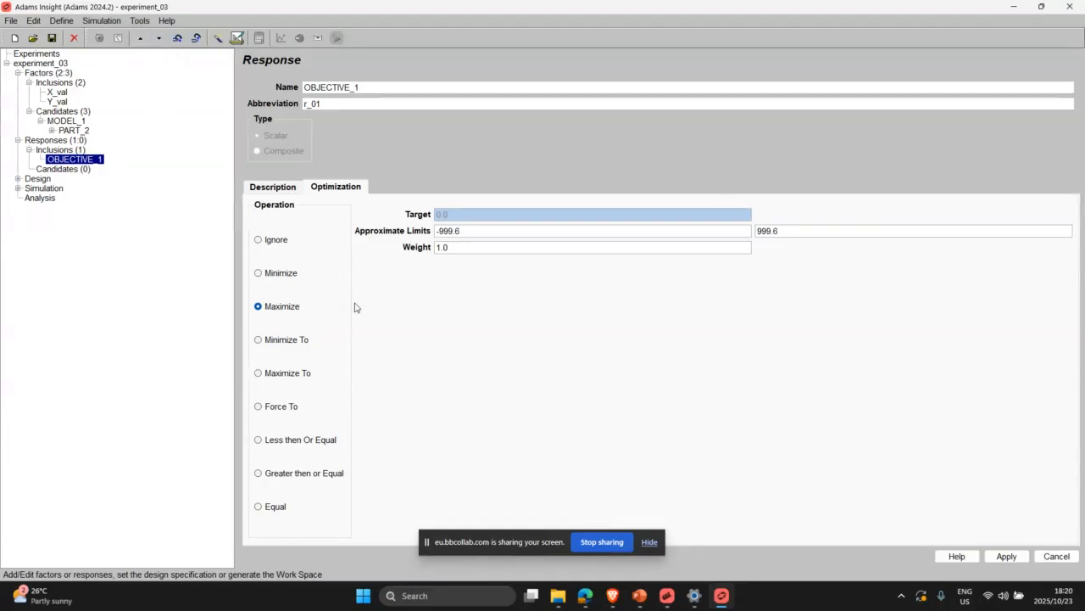
left_click(291, 188)
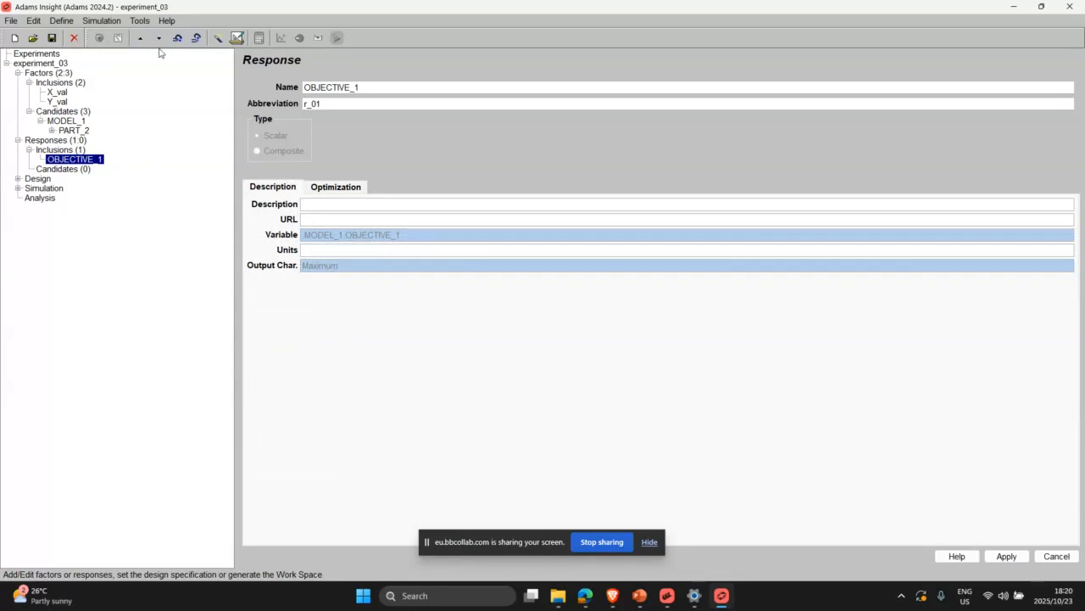
left_click(219, 39)
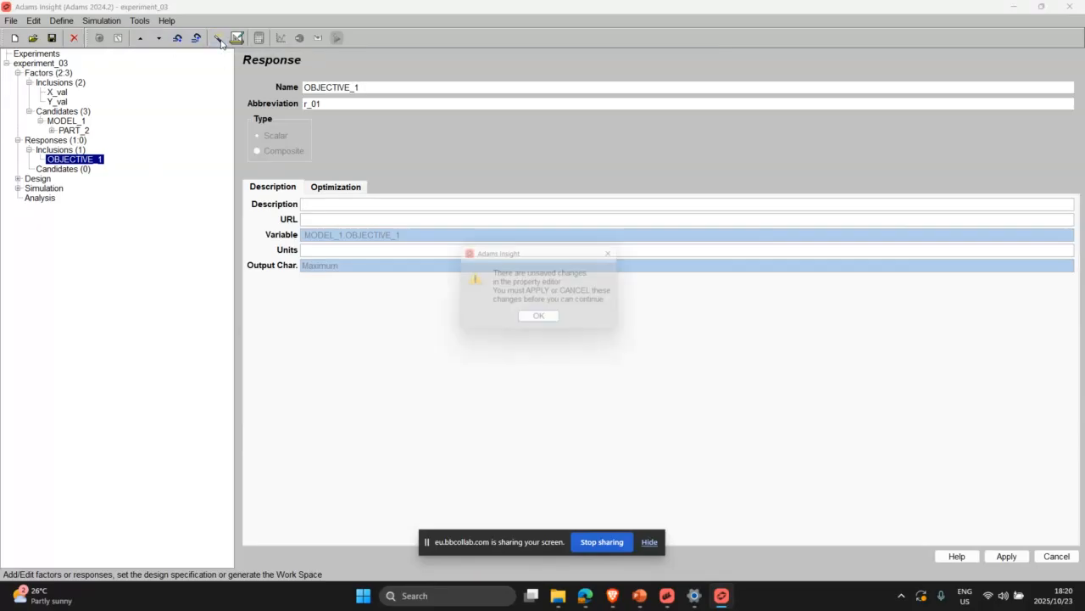
left_click(525, 319)
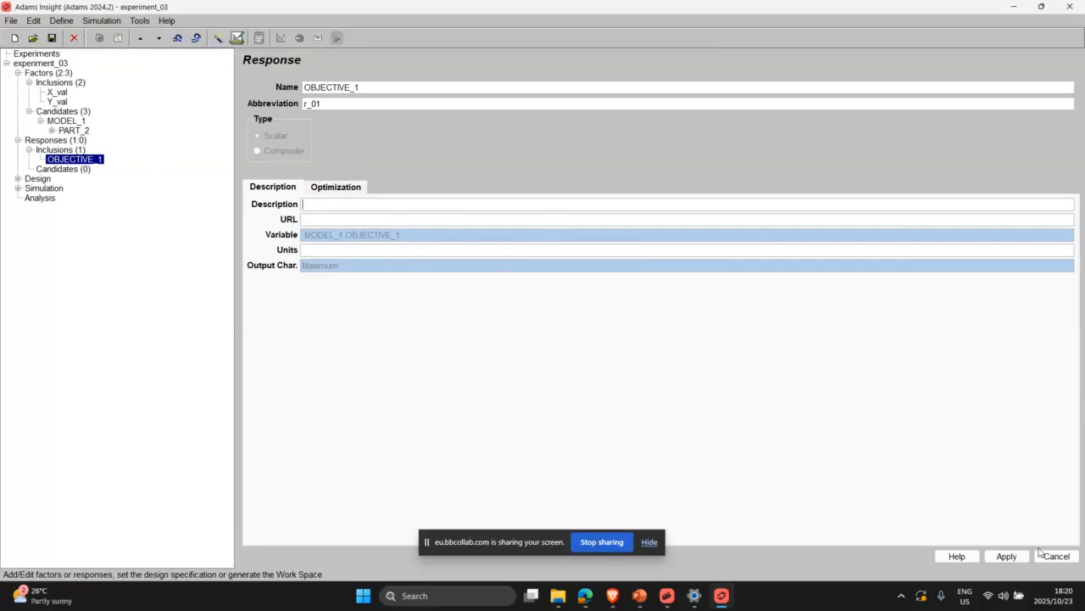
left_click(1007, 555)
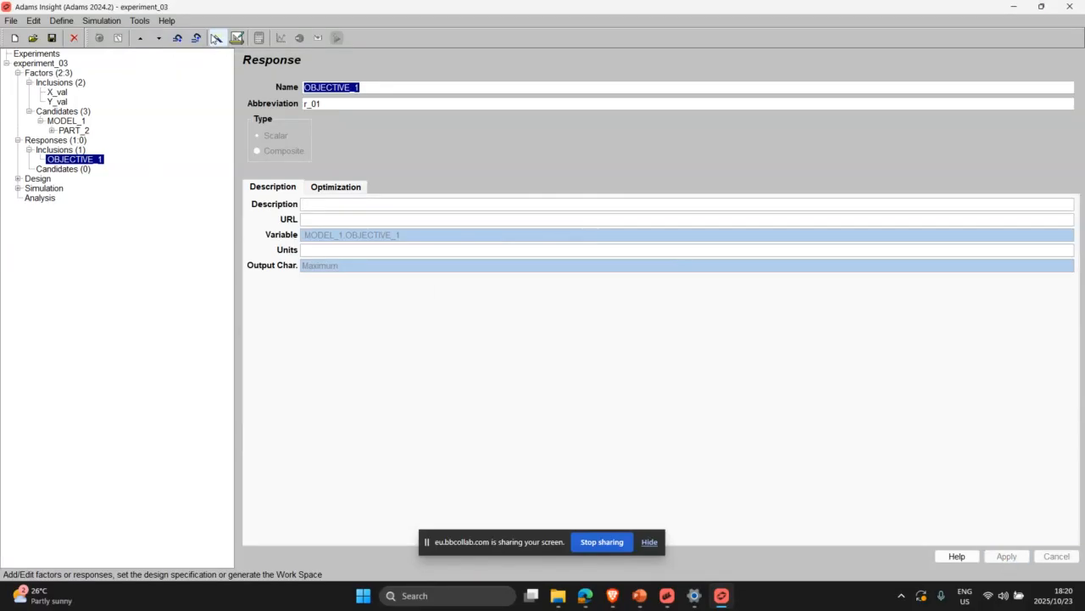
Set the investigation strategy to Variation - Latin Hypercube, apply the design specification and generate the work space.
left_click(219, 39)
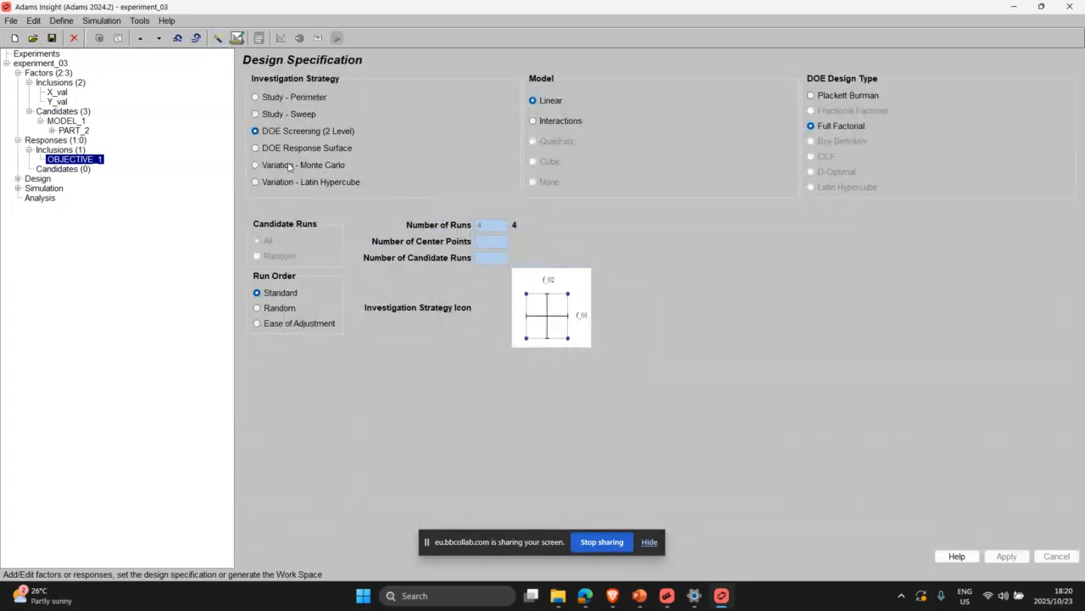
left_click(264, 182)
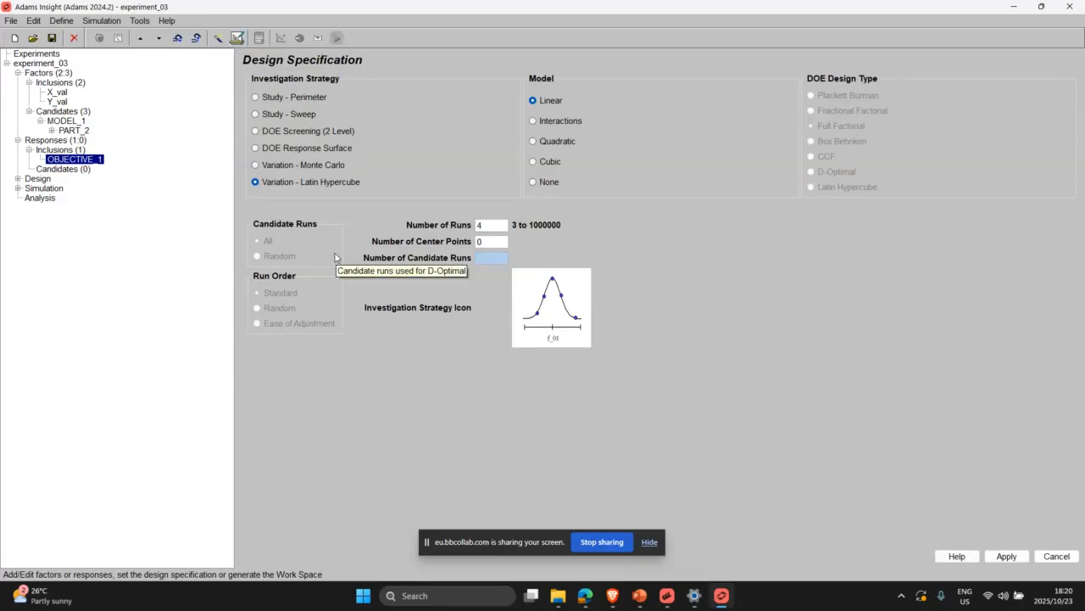
left_click(236, 39)
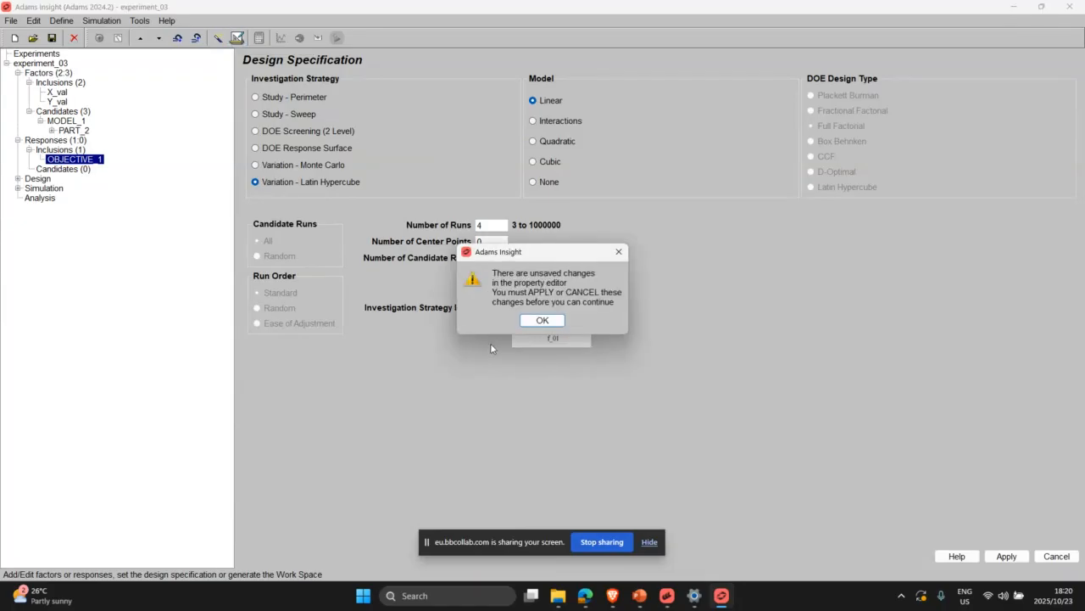
left_click(542, 321)
left_click(1006, 556)
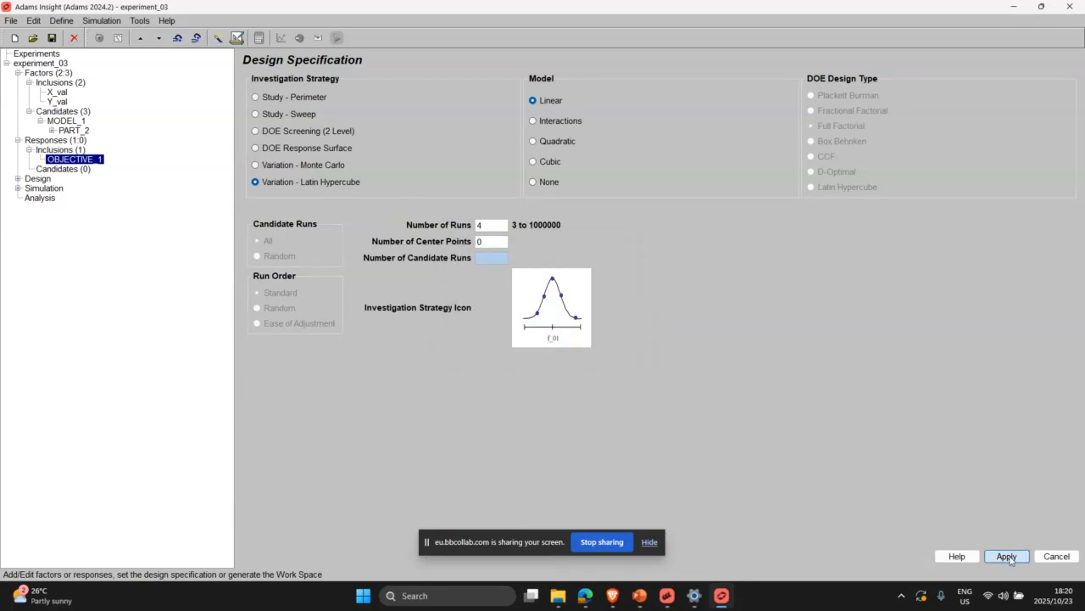
left_click(236, 38)
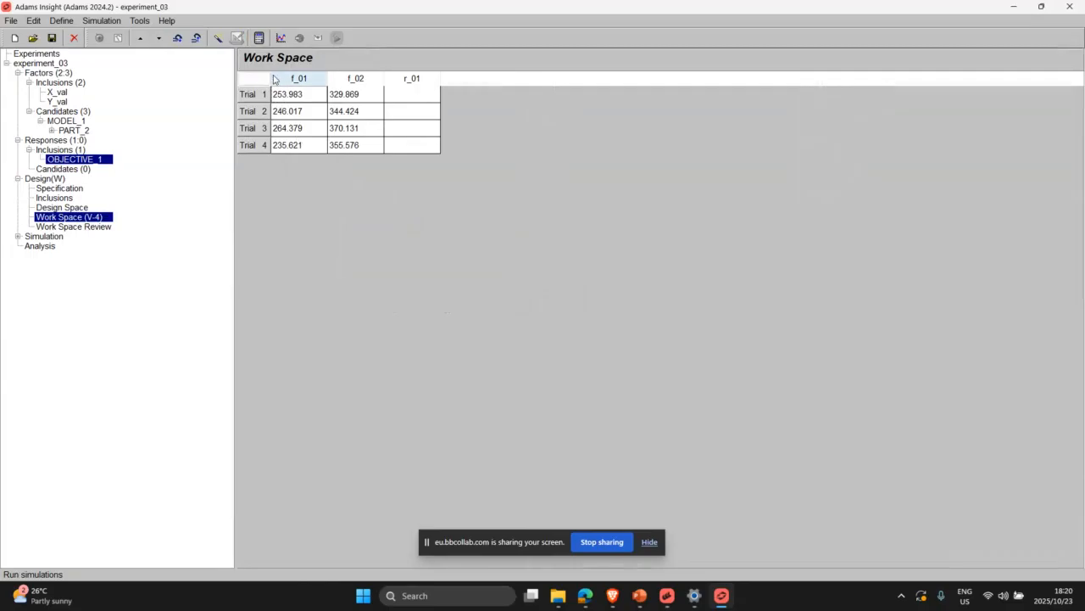
Run the simulations for the work space trials of experiment_03 in Adams View.
mouse_move(274, 79)
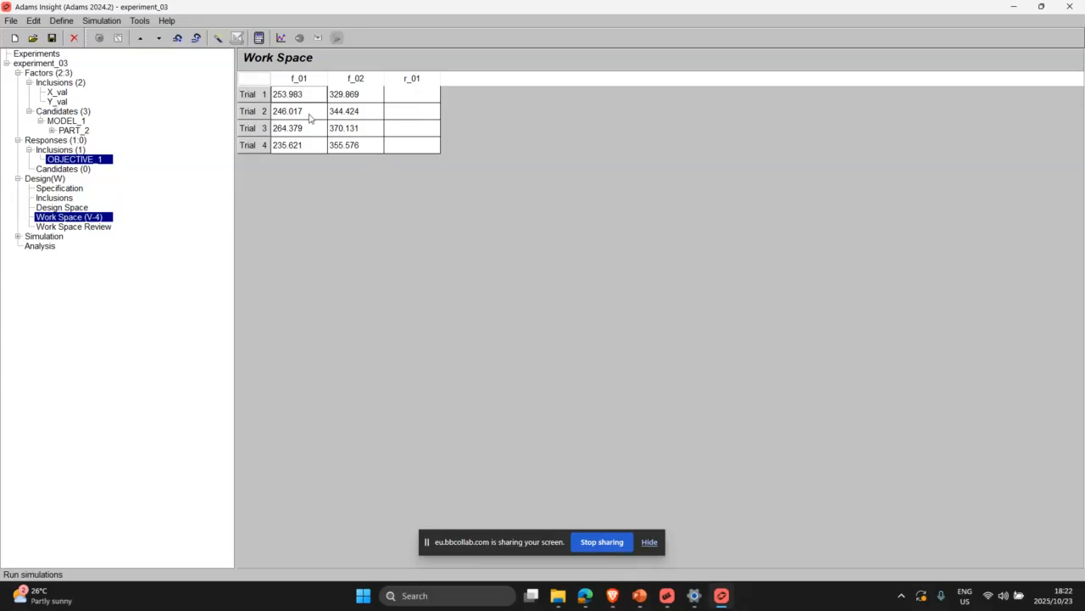
key("alt+F4")
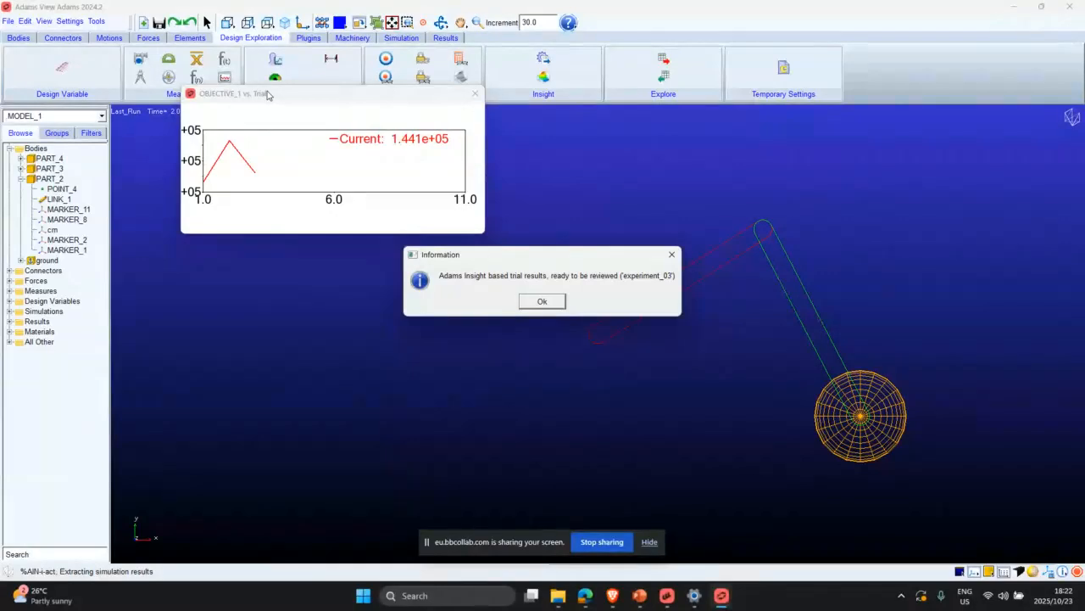
left_click(535, 303)
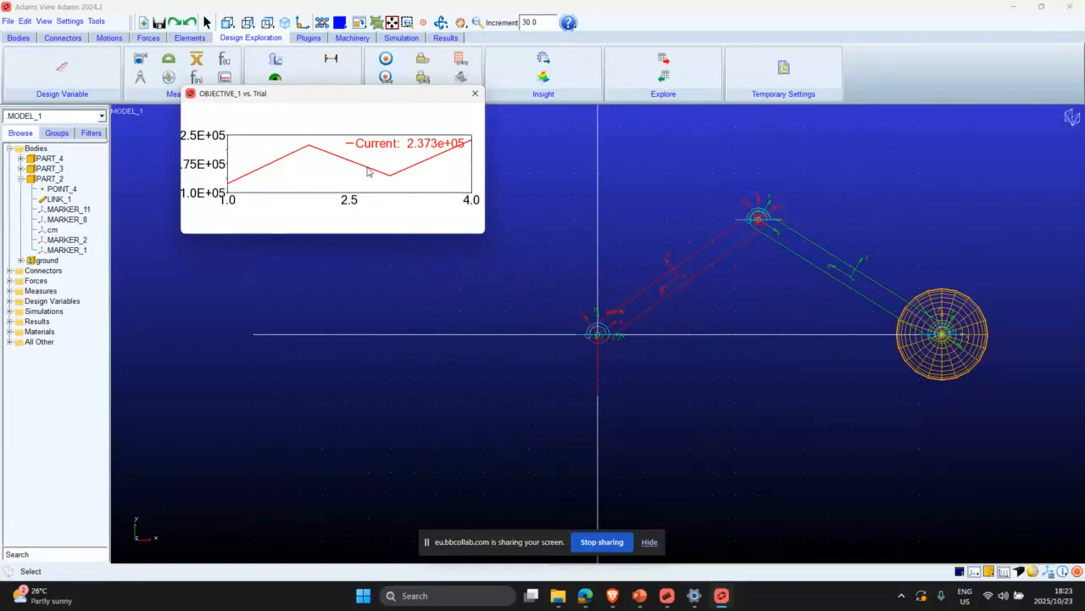
Move the objective plot clear of the ribbon and display experiment_03.xml in Adams Insight.
left_click_drag(445, 99, 450, 190)
left_click(557, 78)
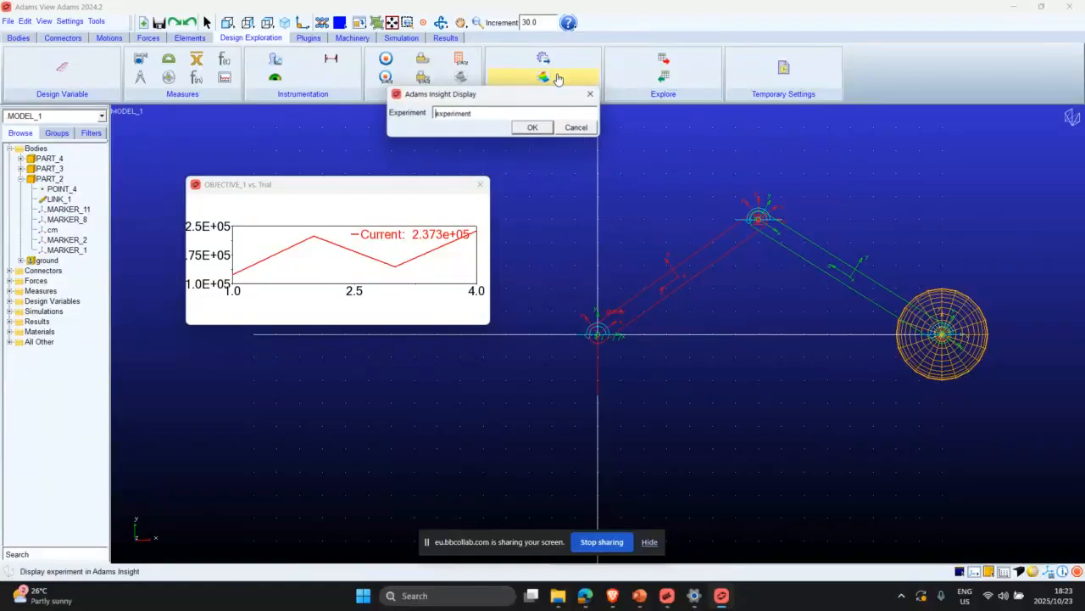
right_click(541, 115)
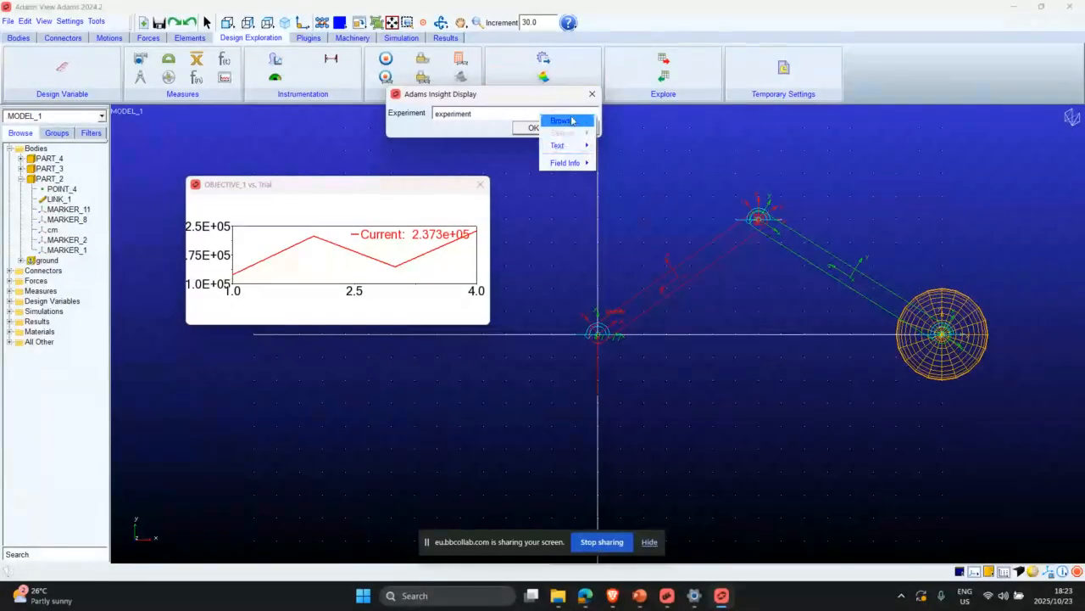
left_click(566, 122)
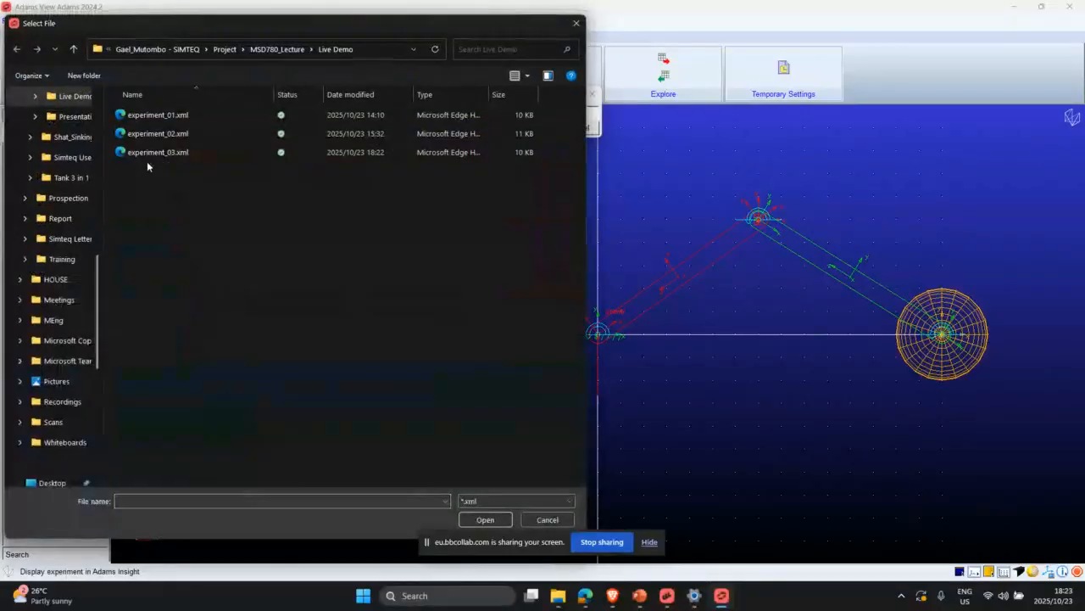
left_click(151, 153)
left_click(484, 520)
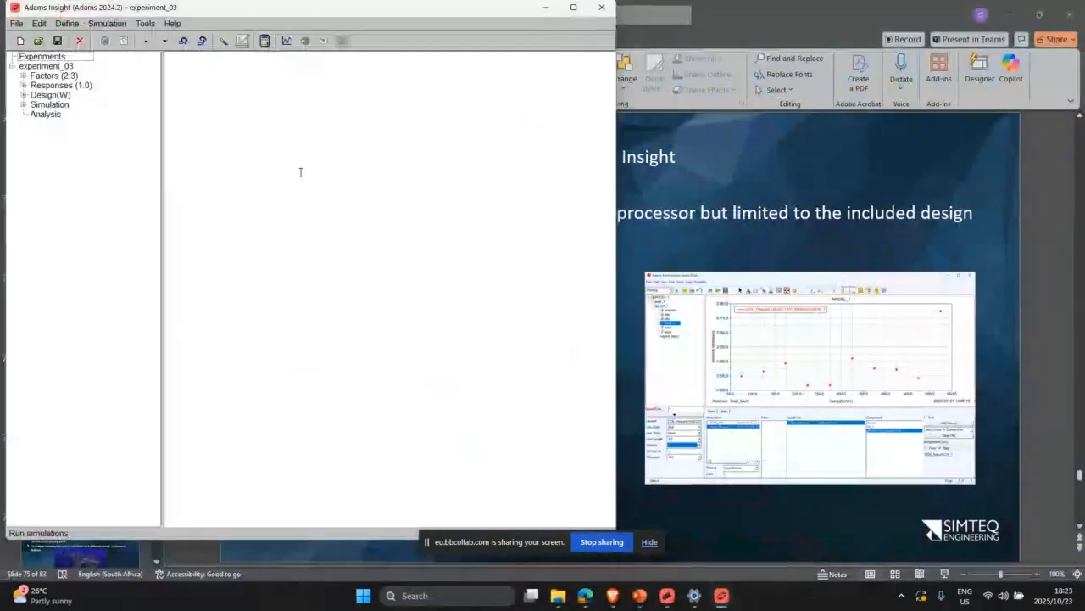
Review the trial factor and response values in the Work Space of experiment_03, then close Adams Insight.
left_click(574, 9)
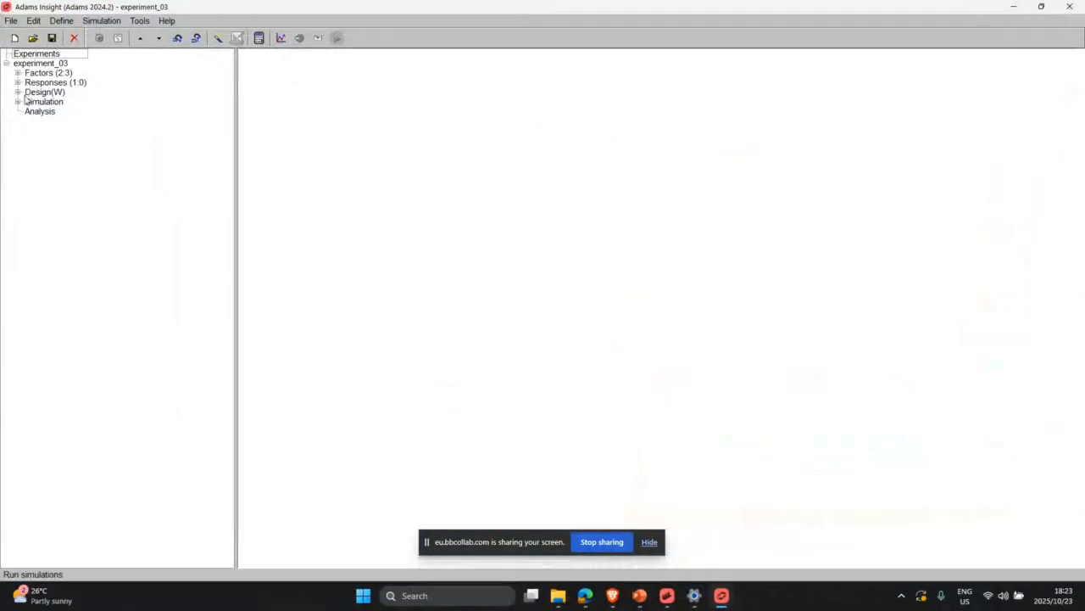
left_click(18, 92)
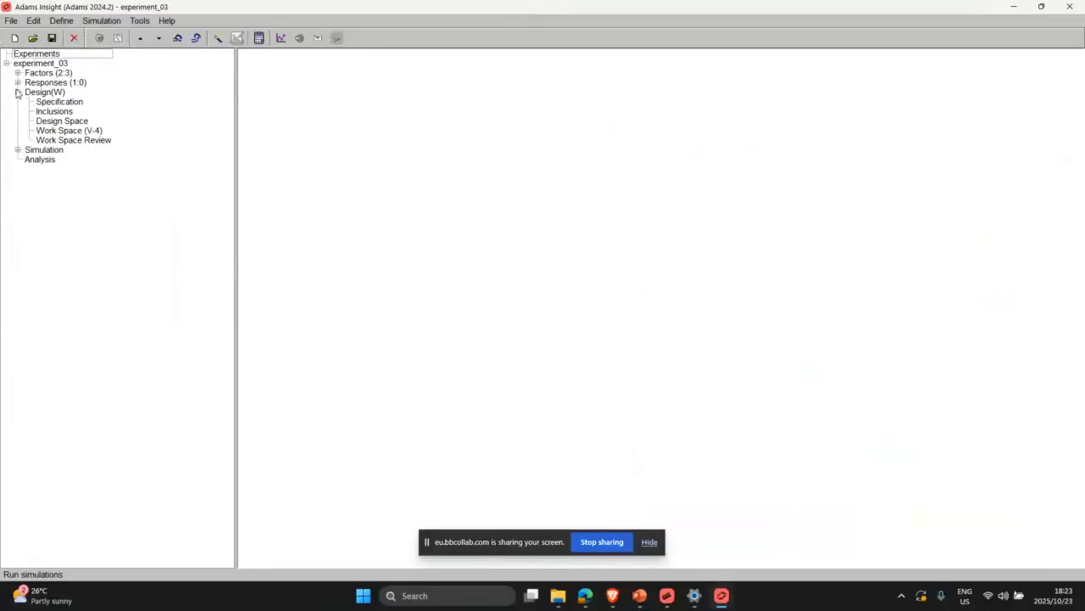
left_click(59, 131)
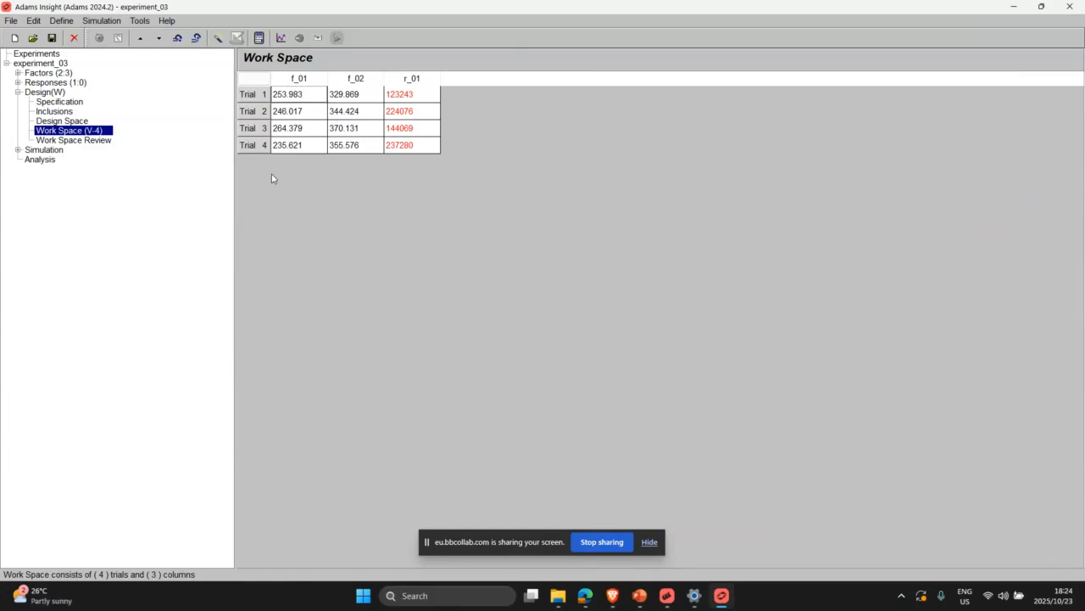
left_click(1069, 6)
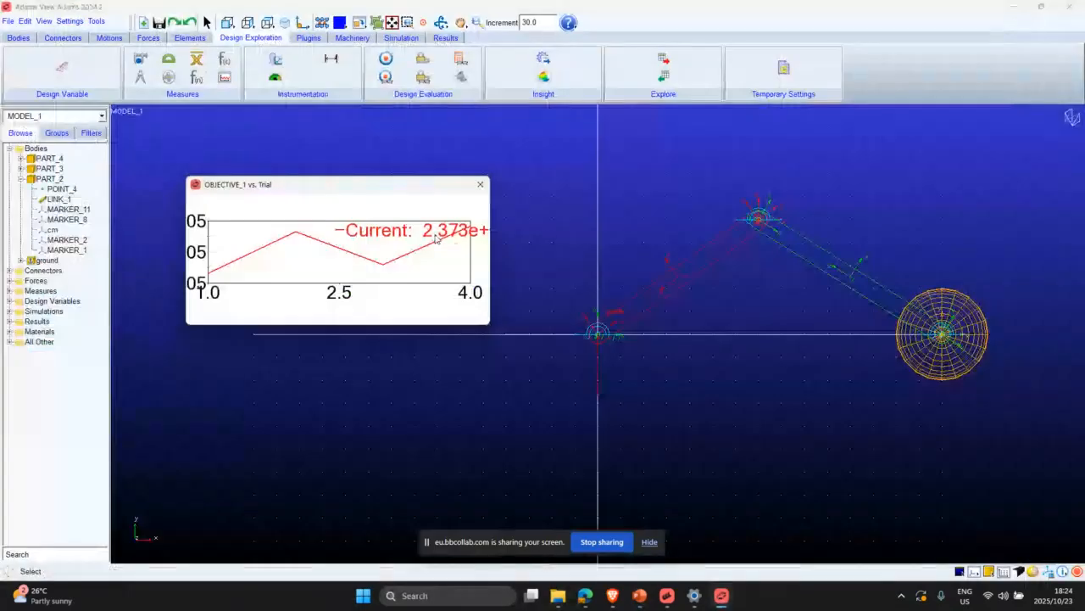
Transfer the OBJECTIVE_1 vs. Trial strip chart to a full plot in Adams PostProcessor and maximize its window.
right_click(402, 268)
mouse_move(432, 268)
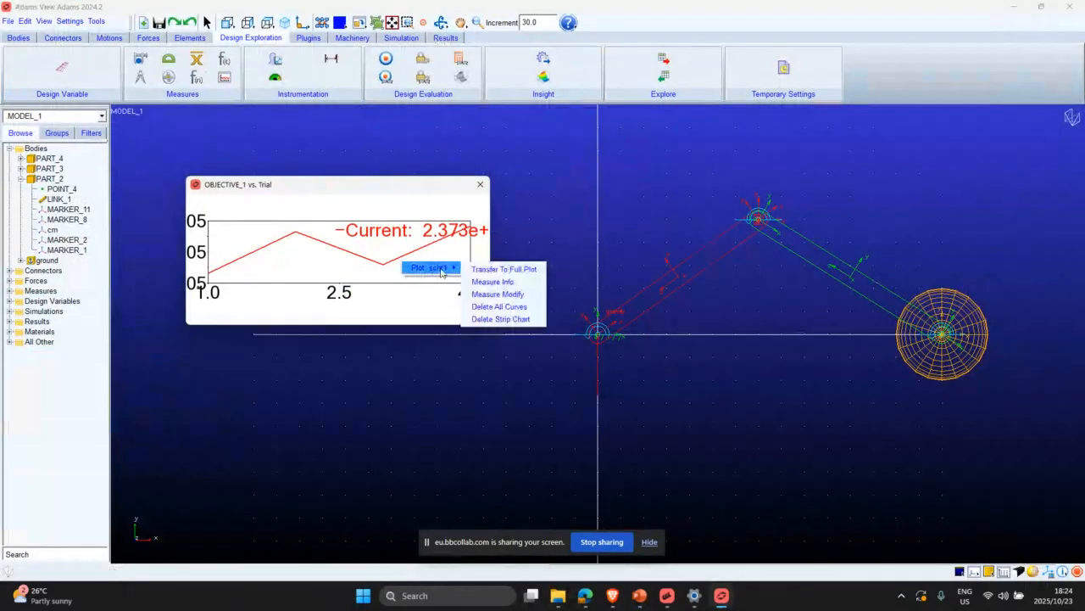
left_click(489, 267)
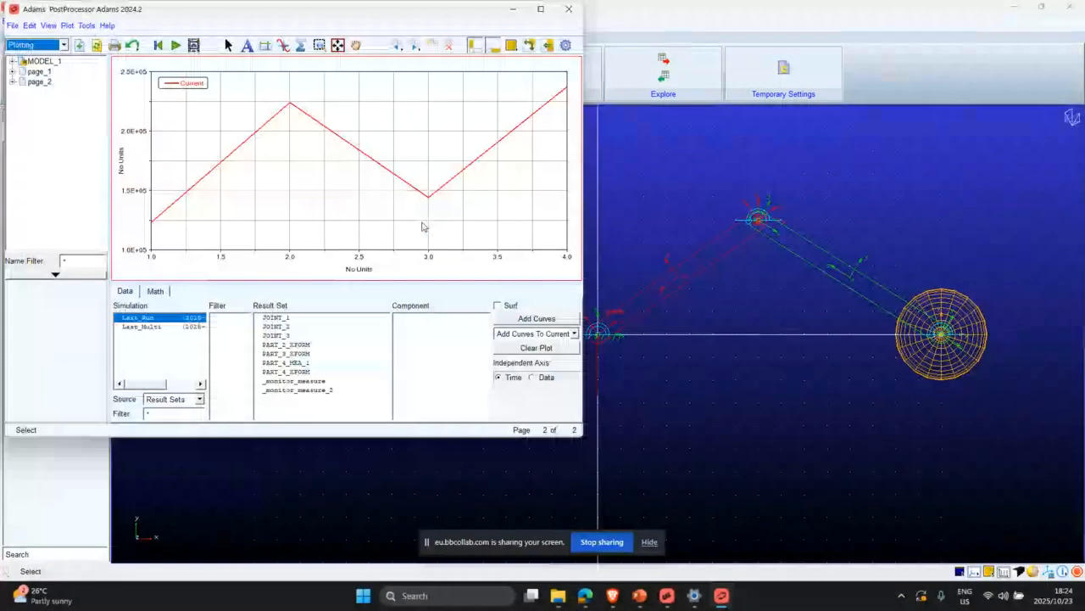
left_click(540, 9)
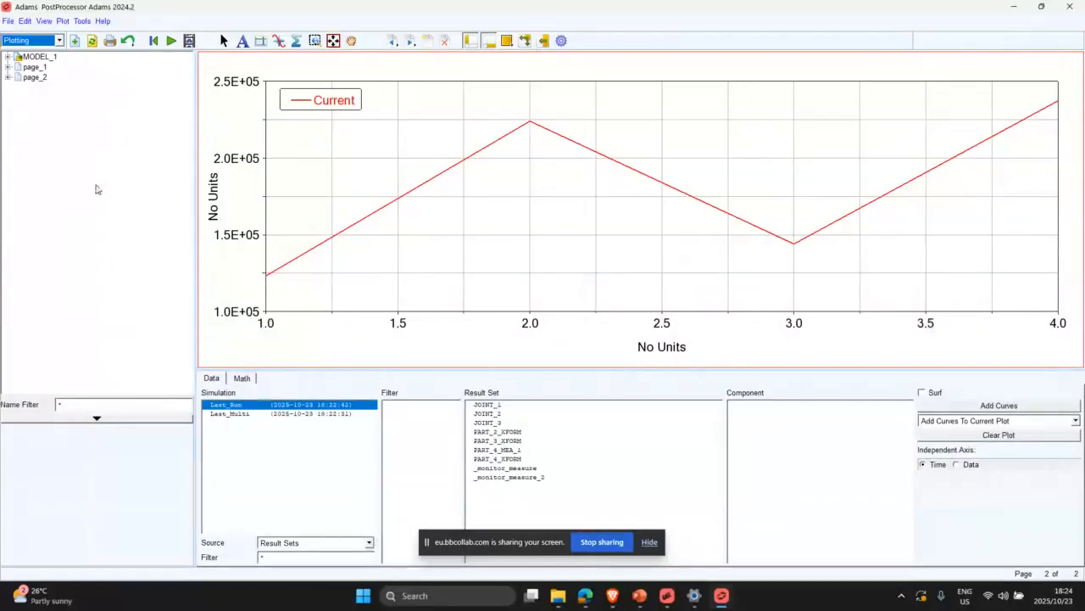
Display the Current curve of plot_2 as points only, with symbol * and line style None.
left_click(6, 77)
left_click(40, 87)
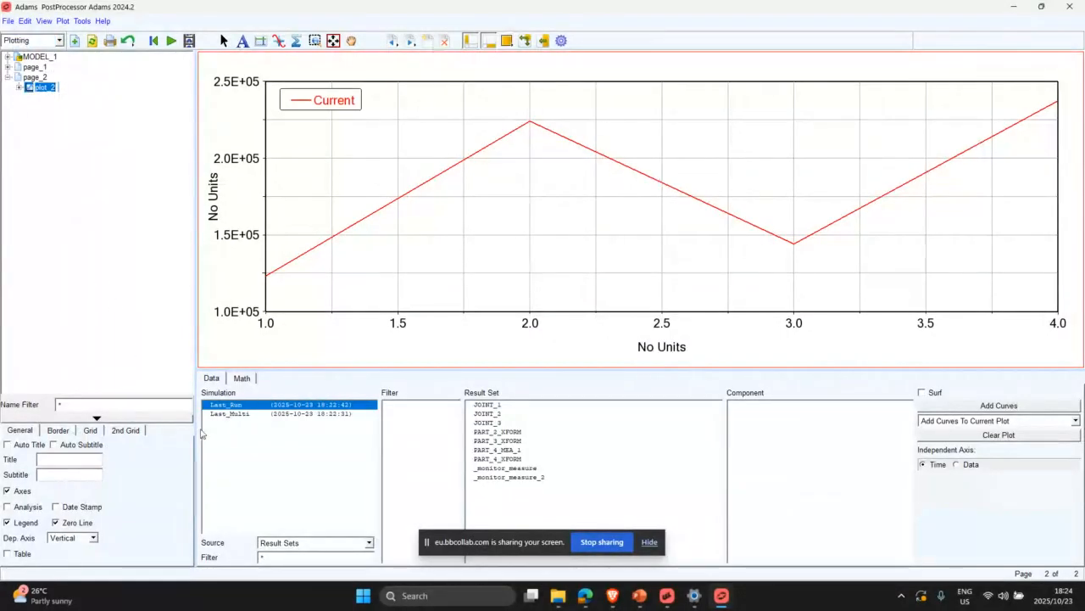
left_click(19, 88)
left_click(39, 98)
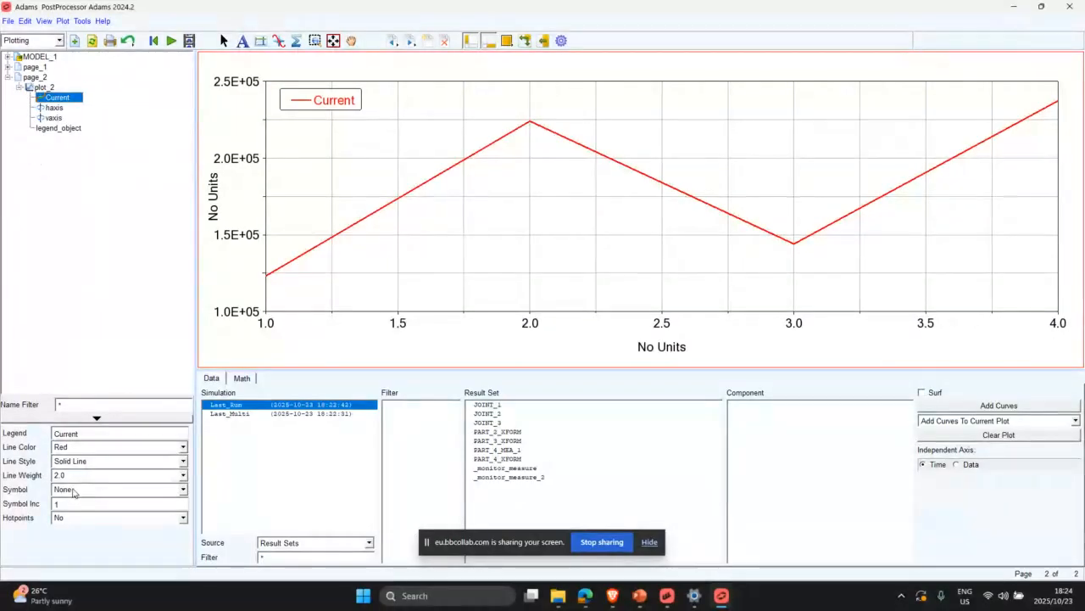
left_click(75, 489)
left_click(75, 541)
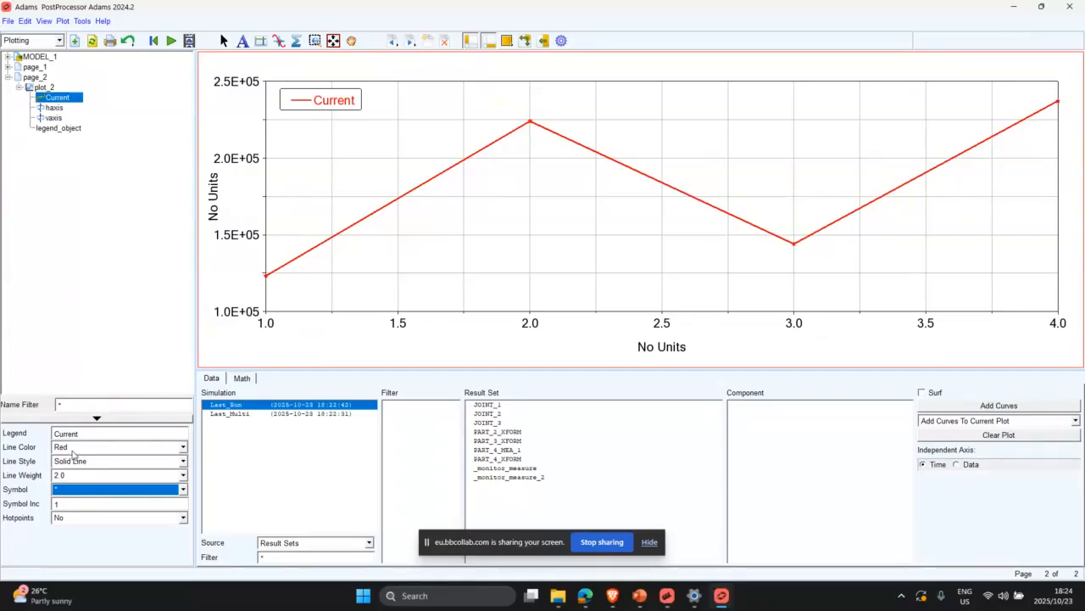
left_click(76, 463)
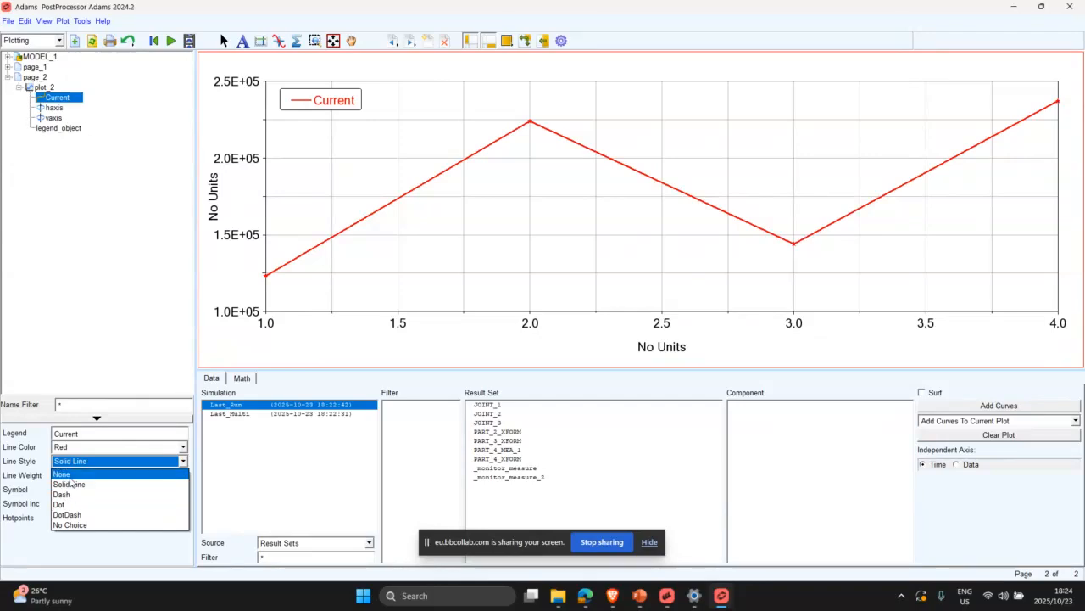
left_click(64, 474)
left_click(392, 287)
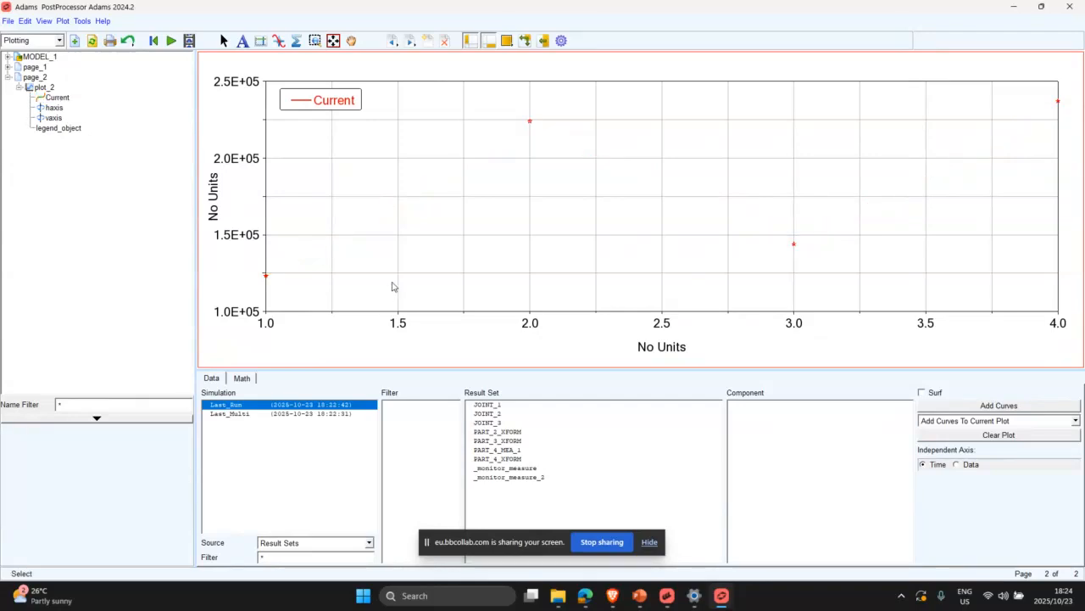
left_click(263, 273)
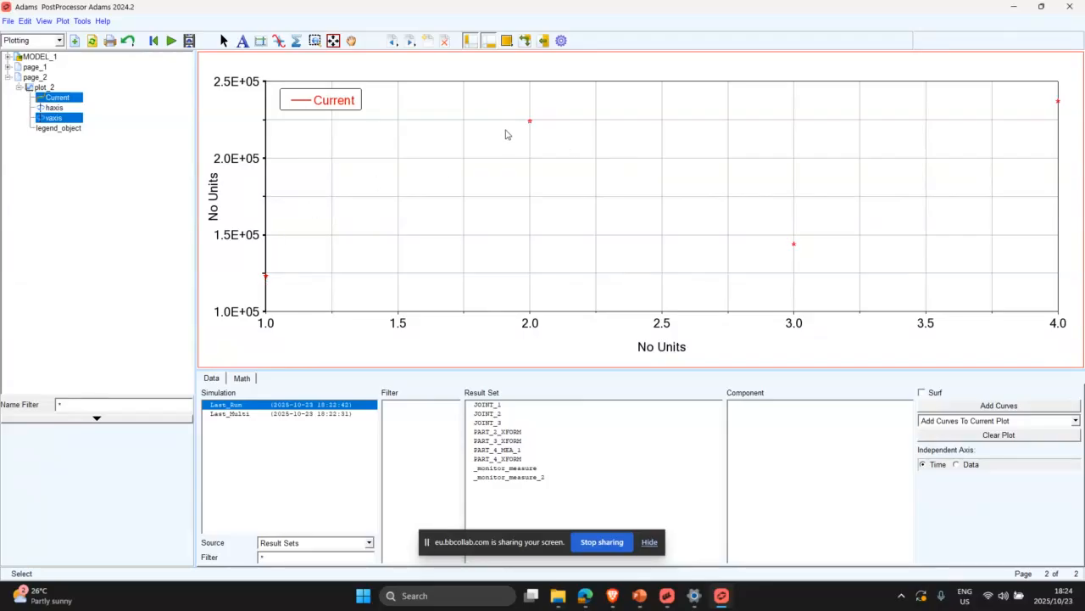
Close the PostProcessor and the OBJECTIVE_1 strip chart, and present the current Adams Insight slide full screen in PowerPoint.
left_click(1070, 6)
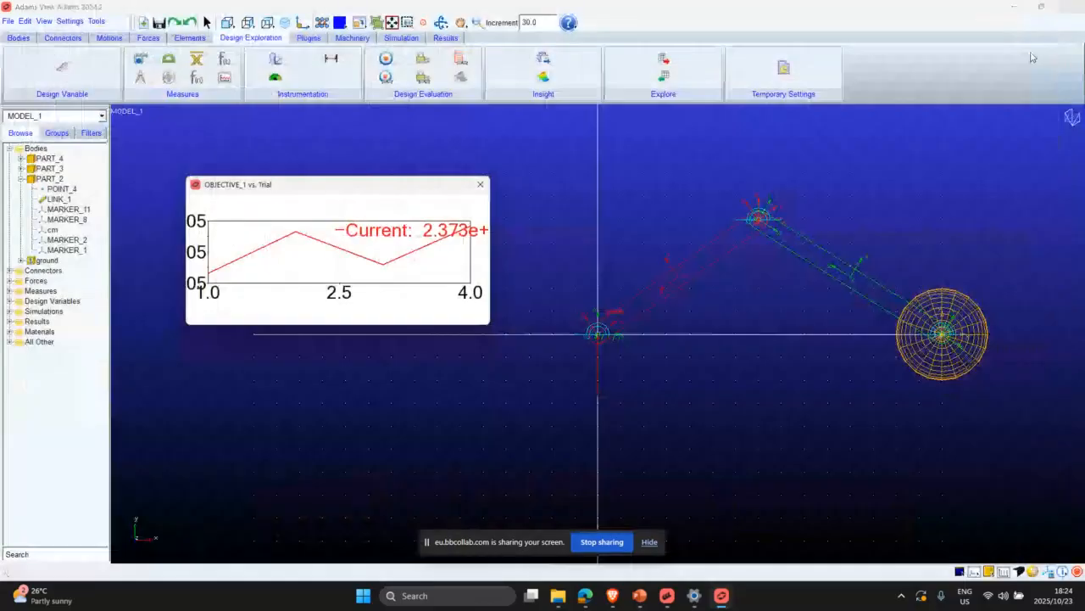
left_click(480, 184)
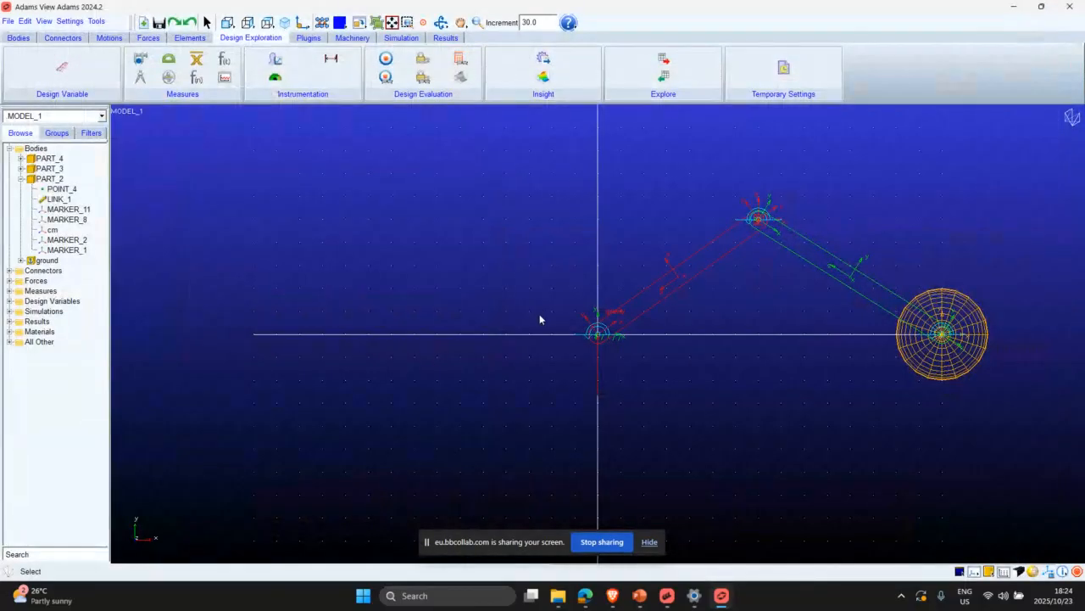
left_click(640, 595)
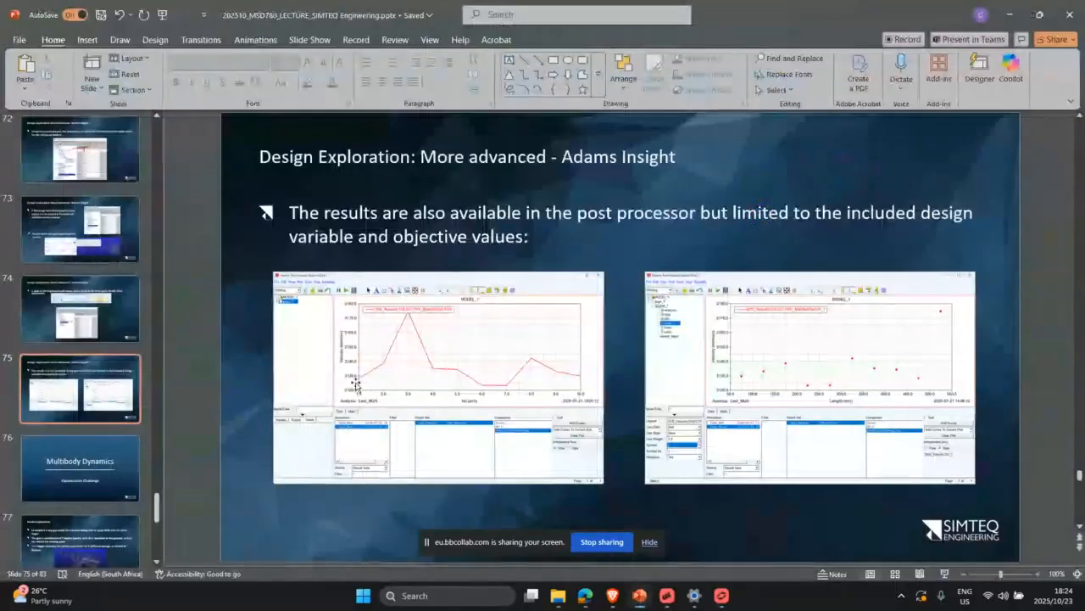
left_click(944, 573)
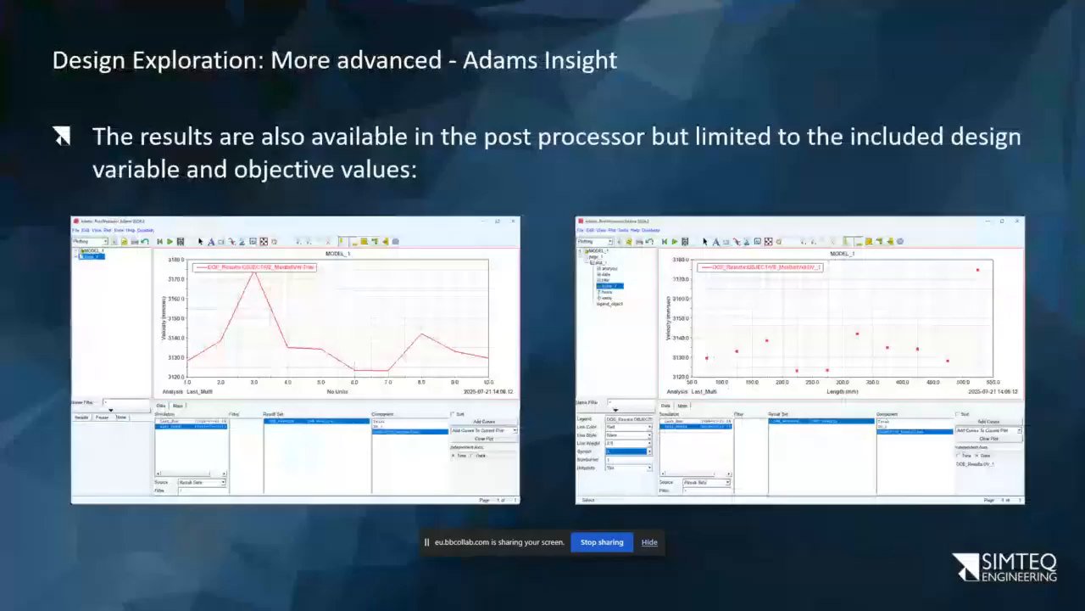
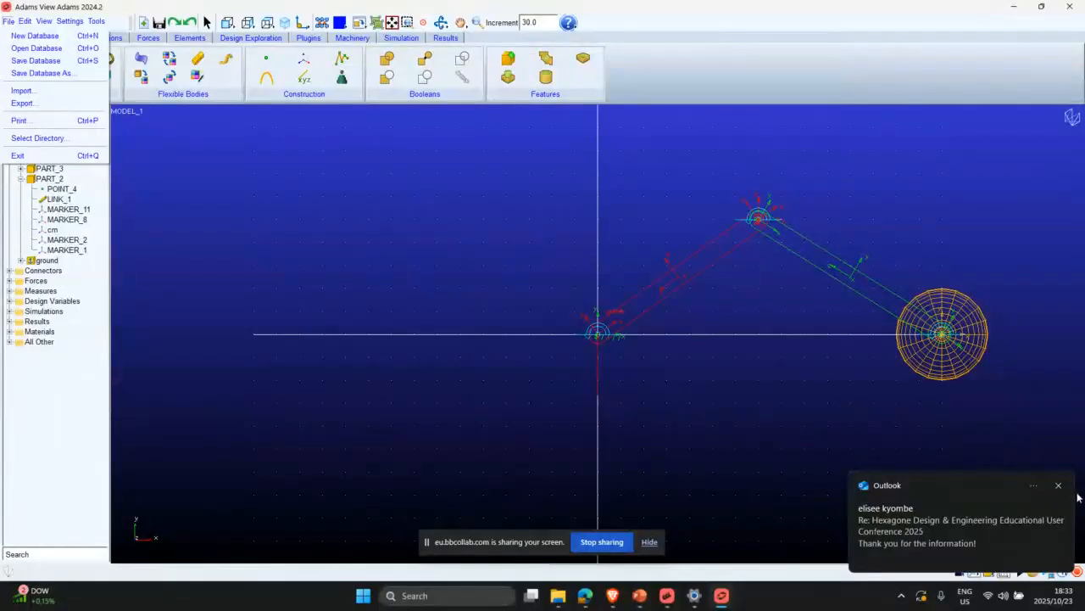
Leave the pendulum database in Adams View and choose to open an existing model.
left_click(8, 20)
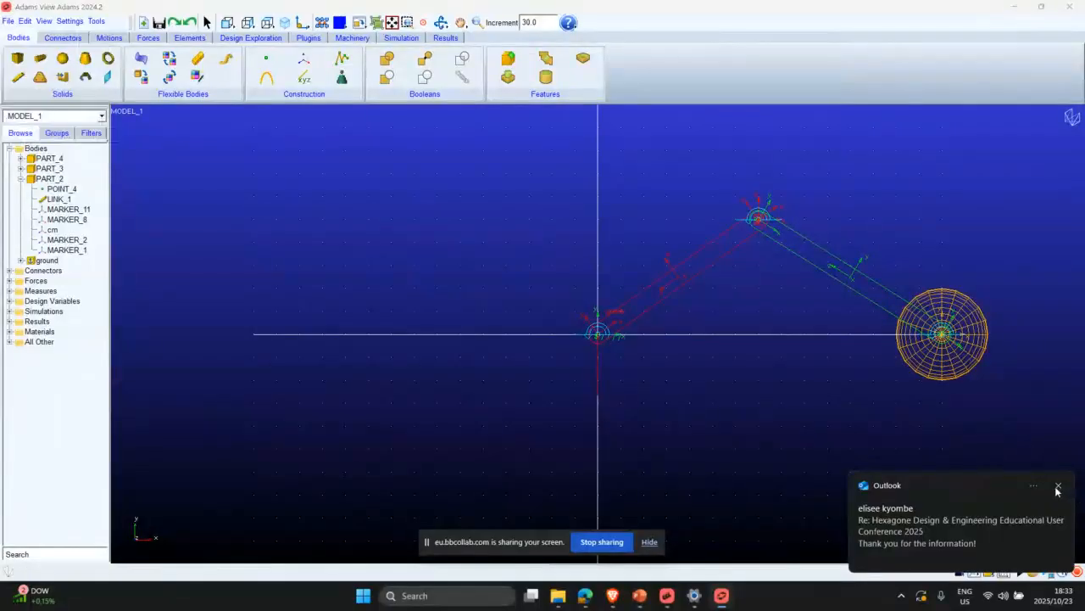
left_click(7, 20)
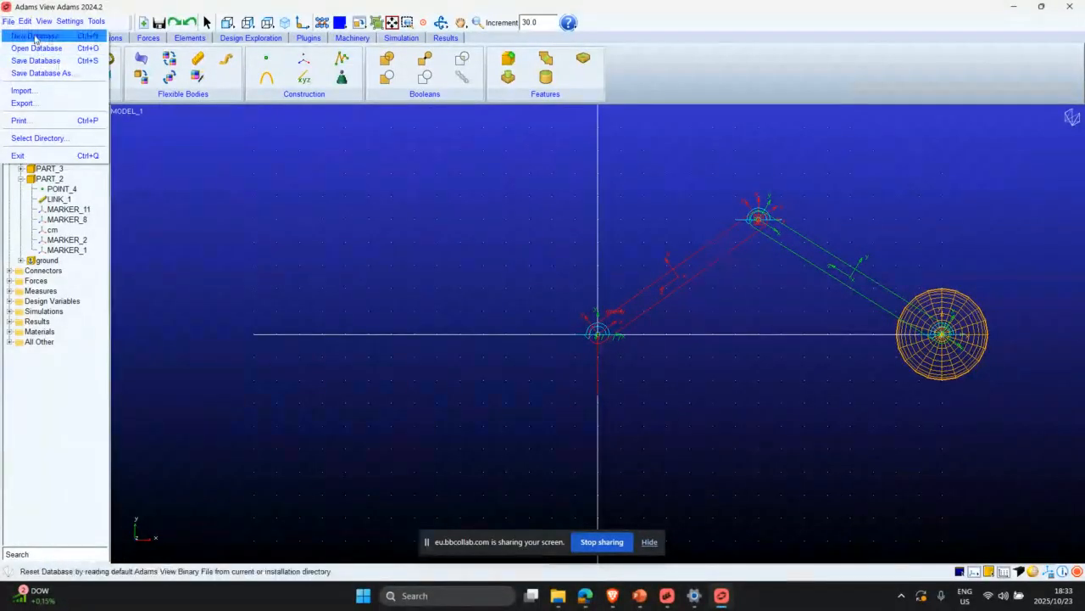
left_click(37, 48)
left_click(551, 304)
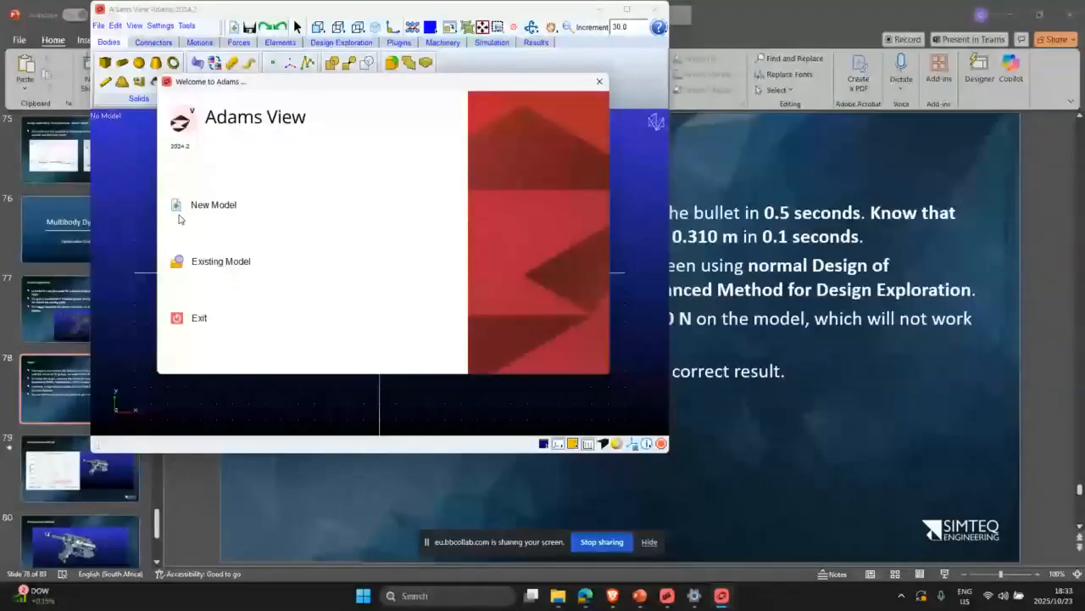
left_click(216, 261)
Set the working directory to the Components folder inside MSD780_Lecture's Challenge for student folder.
left_click(438, 197)
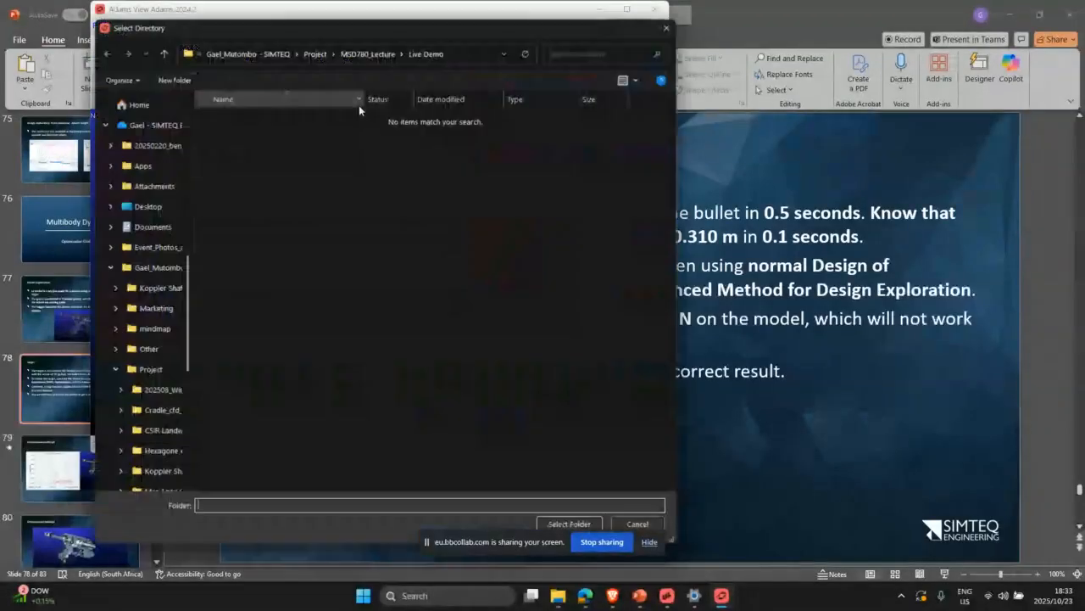
left_click(164, 54)
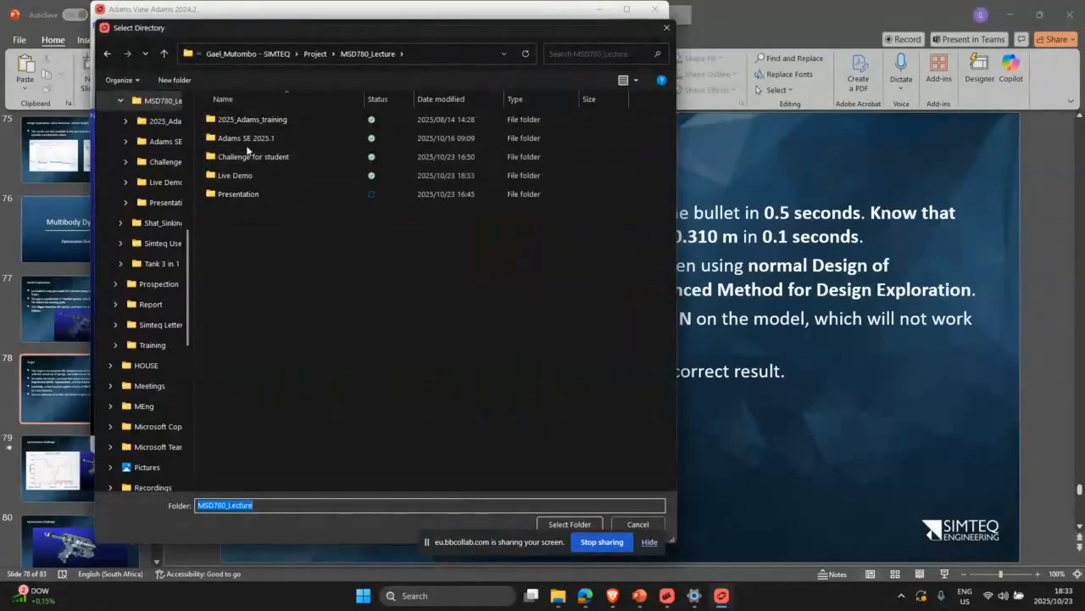
double_click(246, 174)
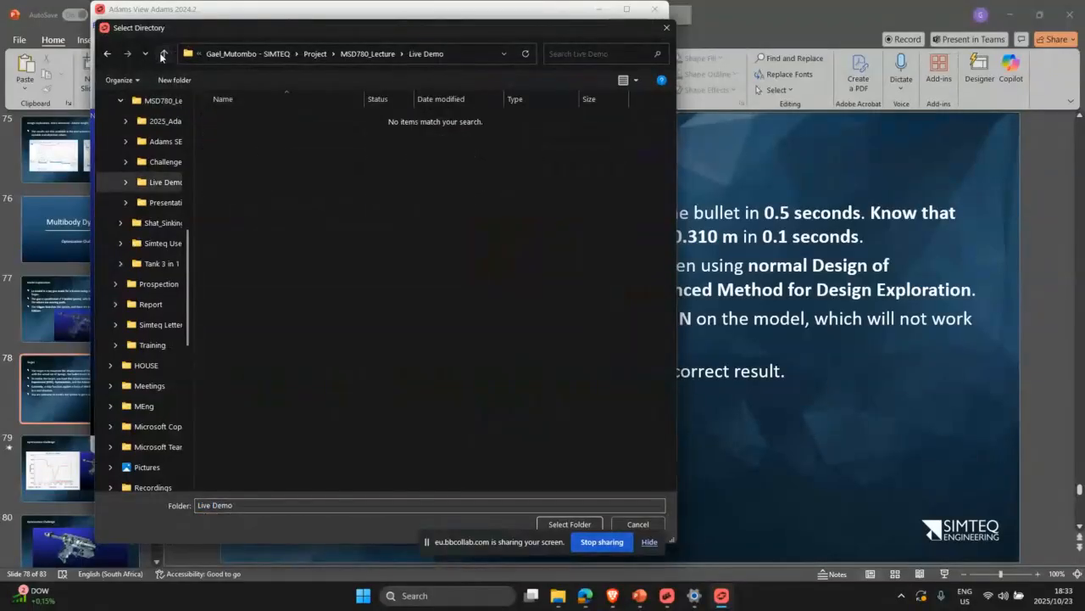
left_click(161, 53)
double_click(251, 157)
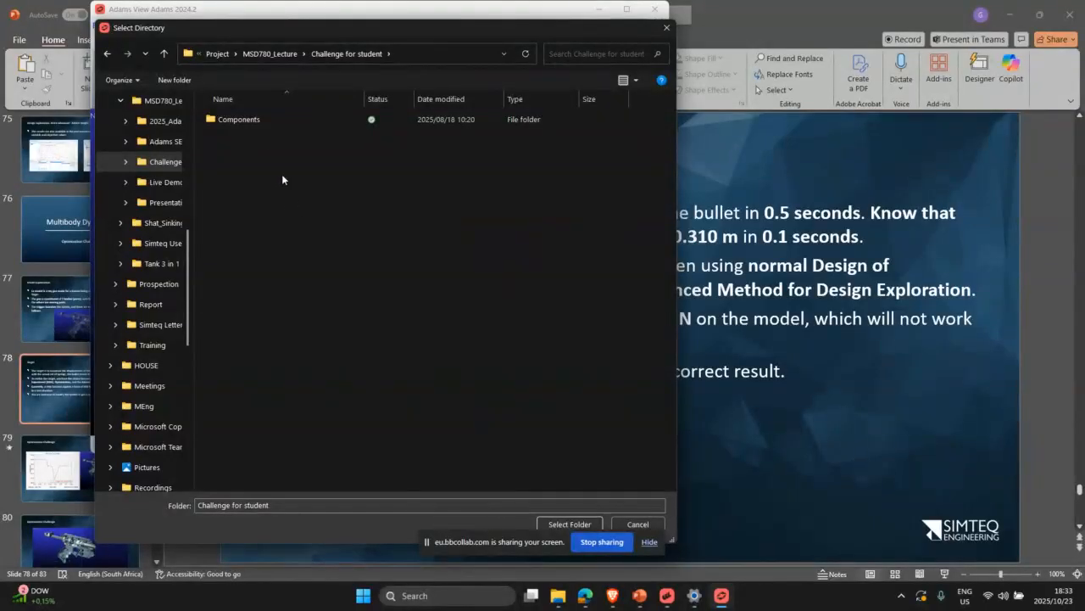
left_click(259, 123)
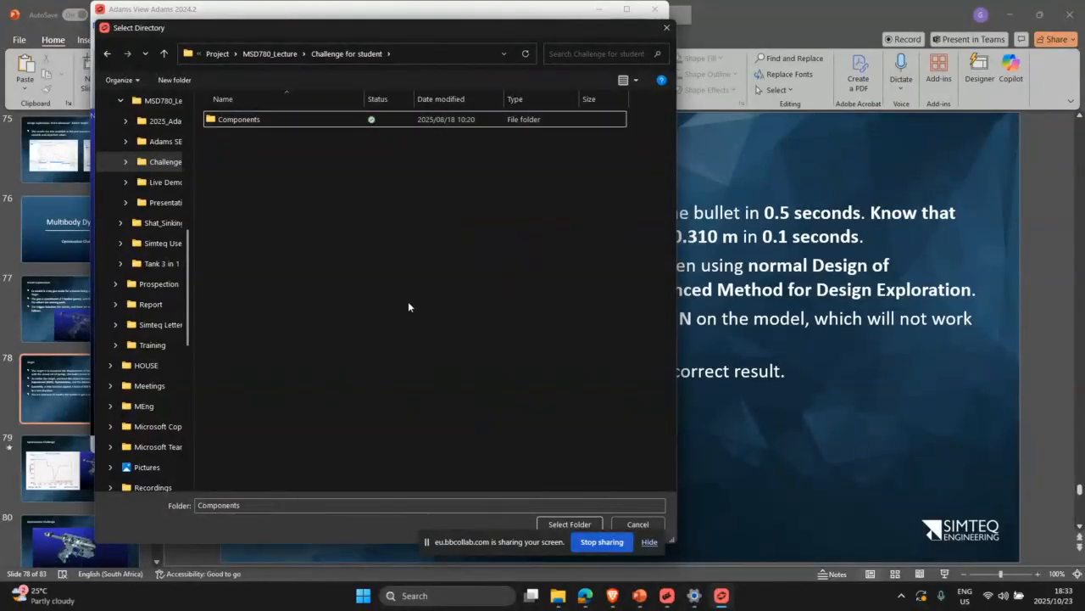
left_click(566, 525)
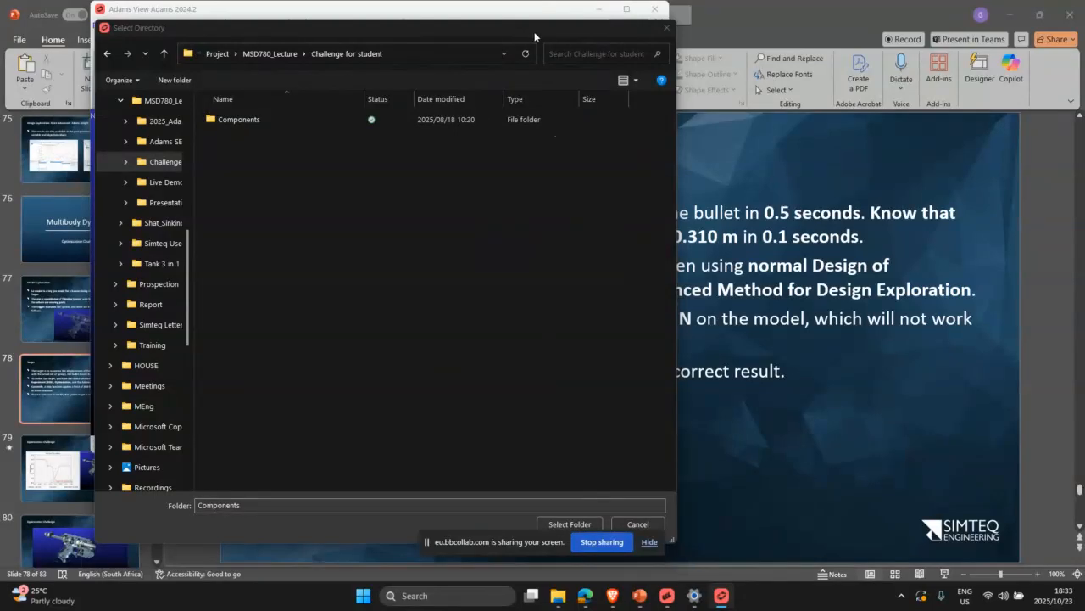
left_click_drag(536, 34, 531, 16)
left_click(539, 506)
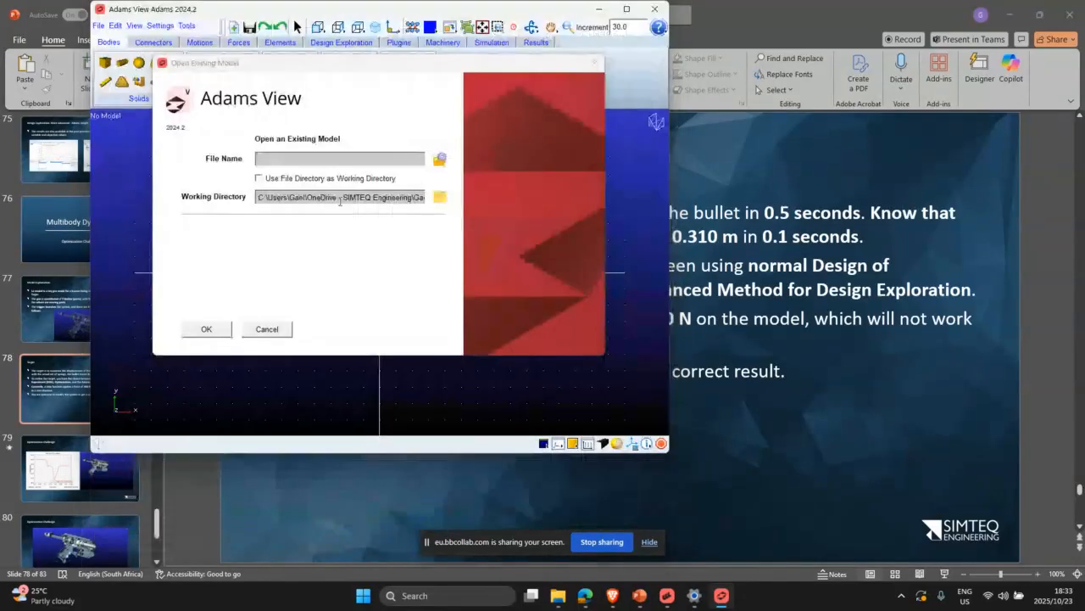
Open the model file Hot_Gun_Toy_Adams.bin from the Challenge for student folder.
left_click(439, 160)
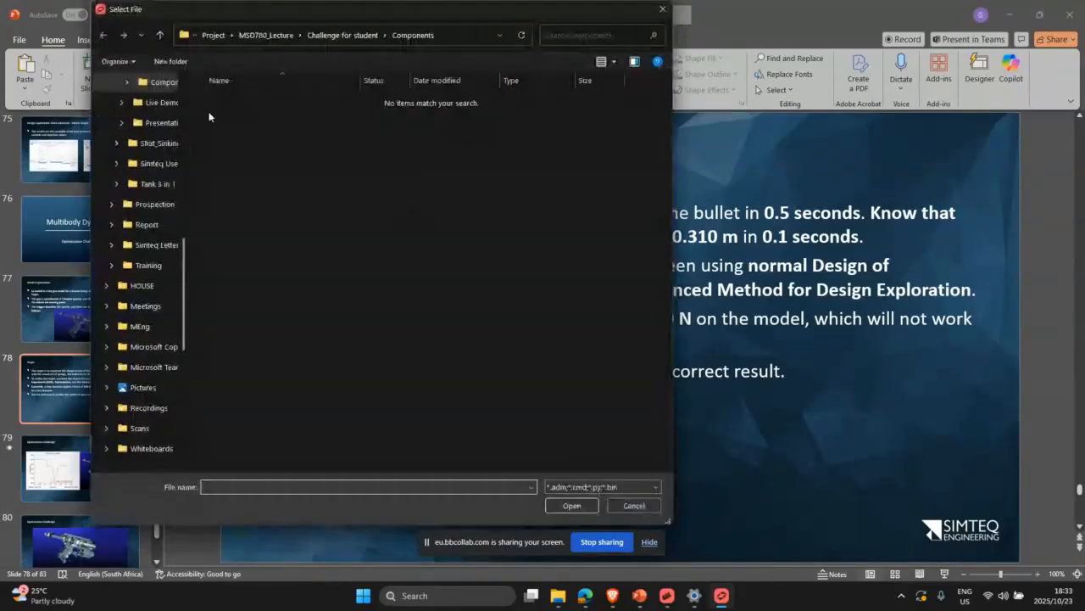
left_click(160, 35)
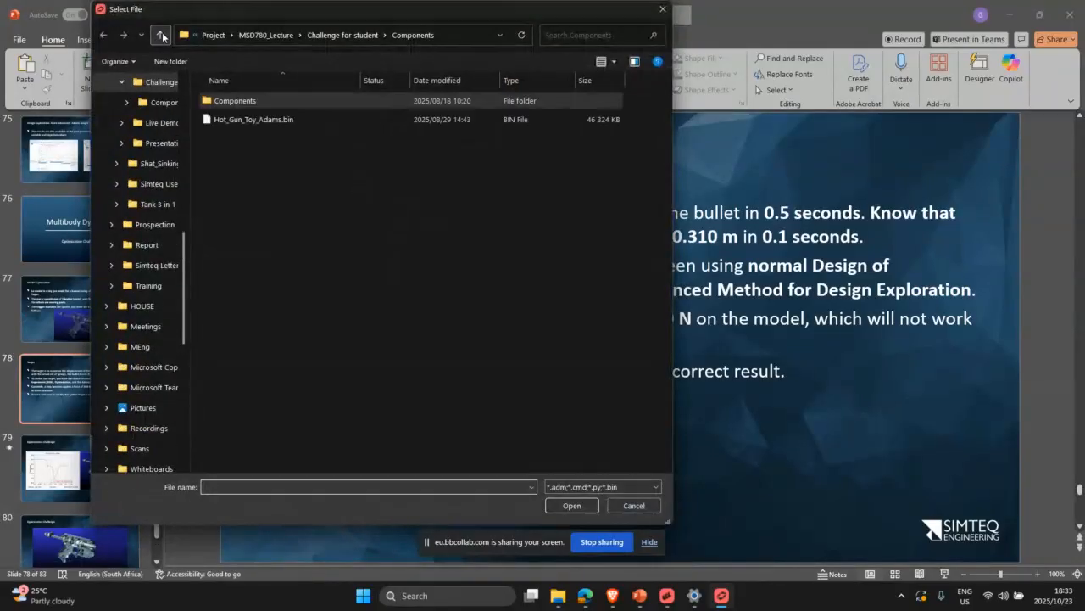
left_click(239, 120)
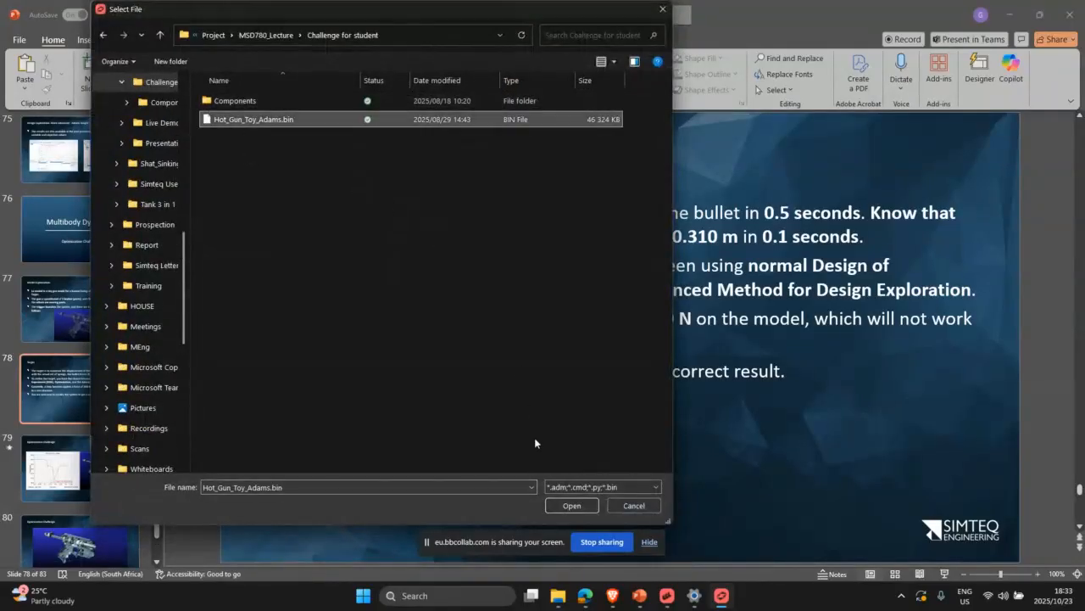
left_click(570, 505)
left_click(219, 329)
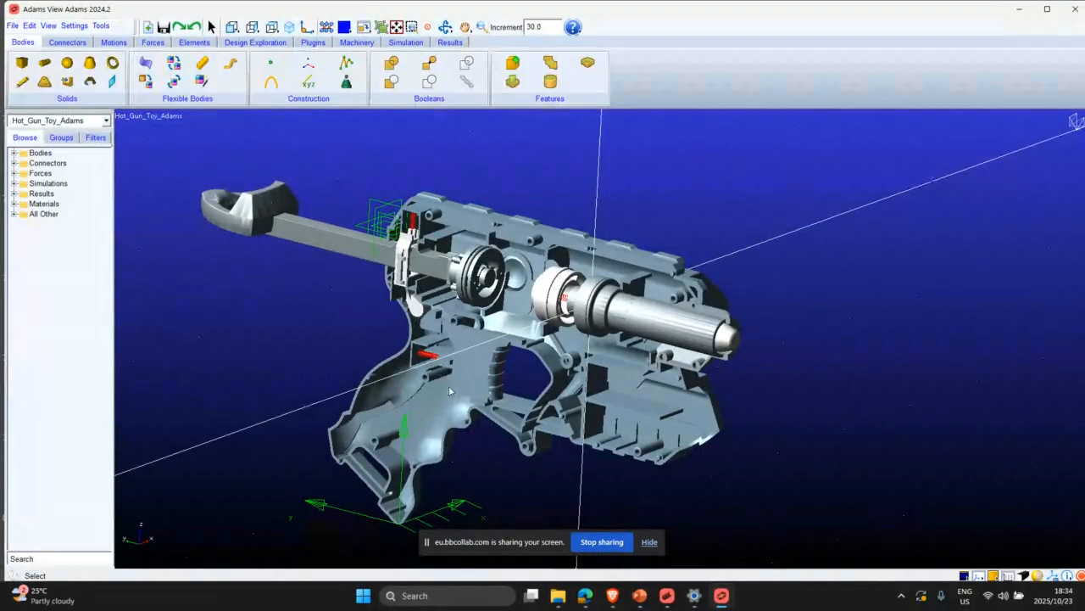
Examine the toy gun's internal mechanism from a rotated view centred in the workspace.
key("r")
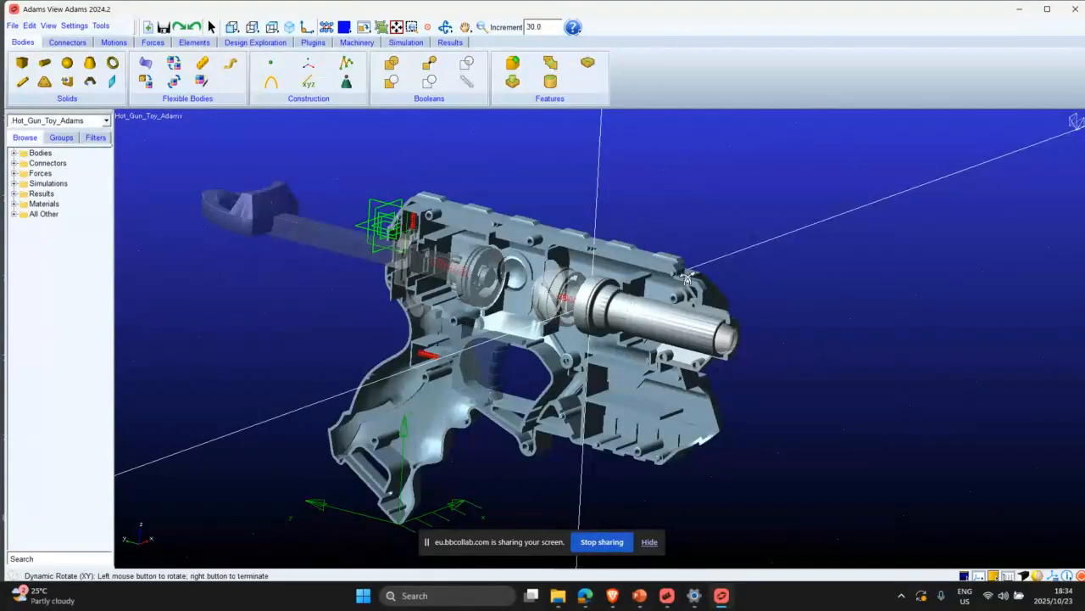
left_click_drag(597, 334, 744, 263)
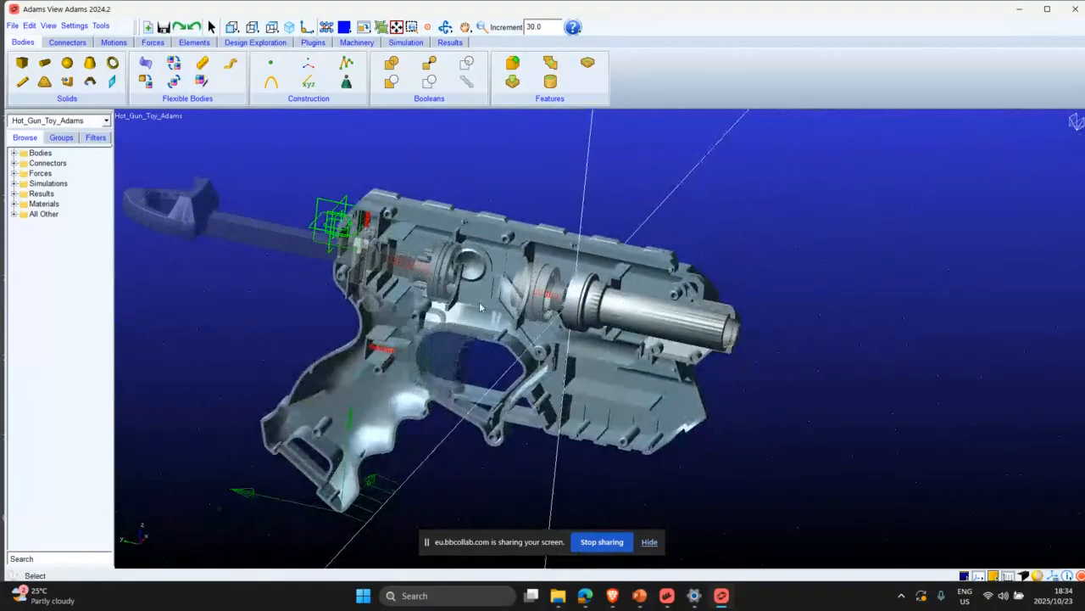
key("t")
left_click_drag(410, 330, 458, 328)
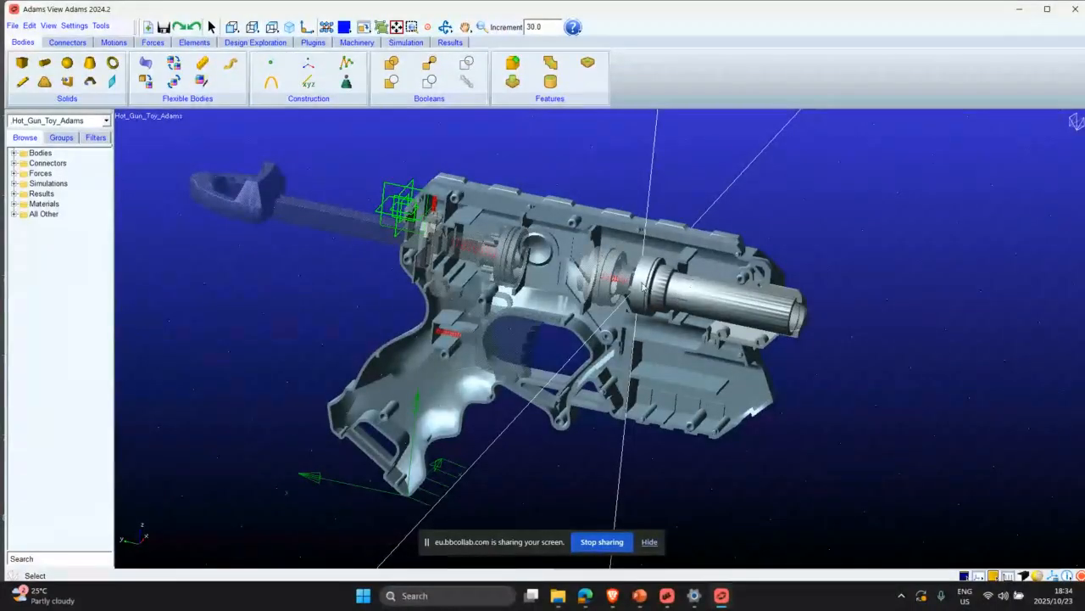
List the model's bodies and highlight Treudd, Blocker, Bullet, Laddning, Gun_Structure and Trigger one by one to identify each part.
left_click(14, 153)
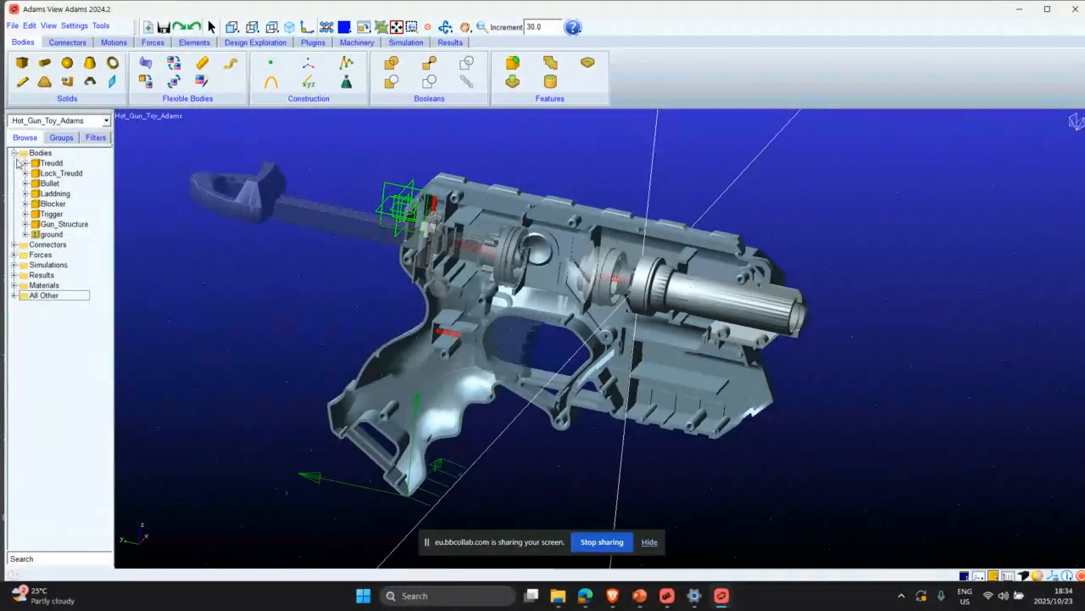
left_click(50, 163)
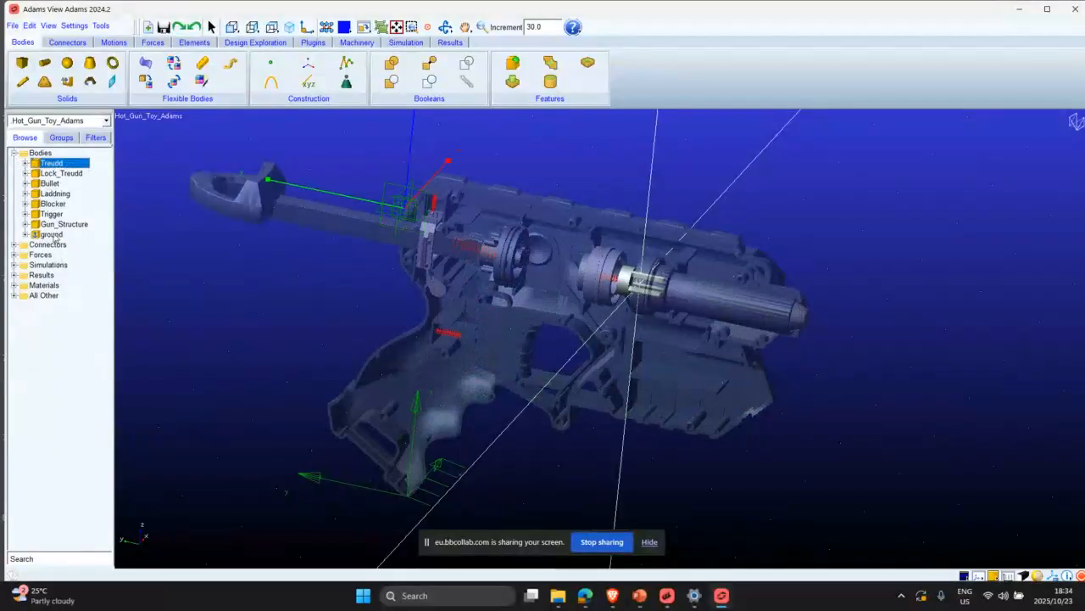
left_click(52, 203)
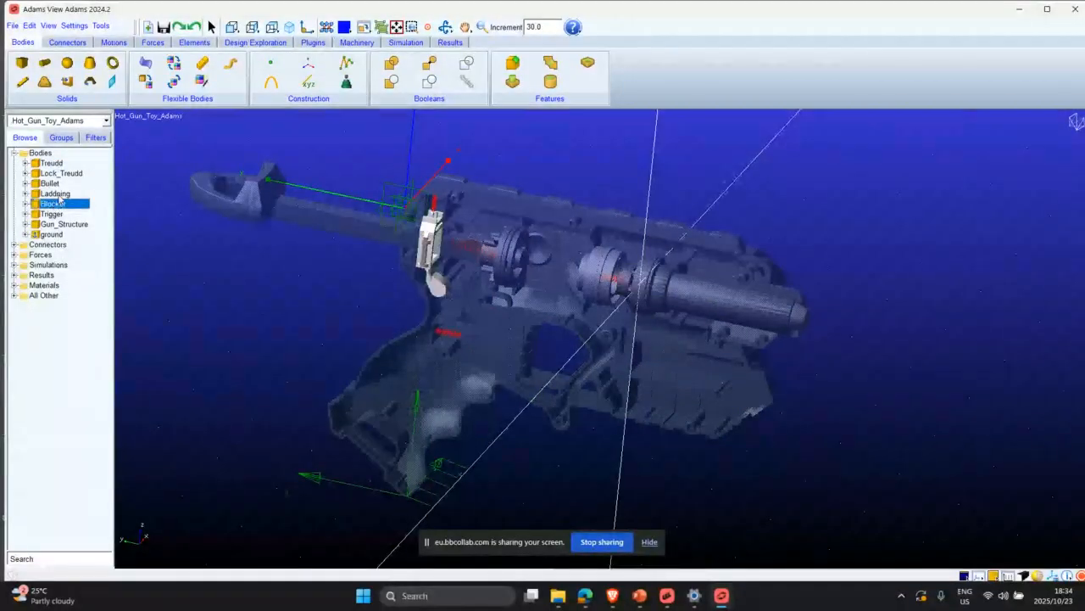
left_click(51, 183)
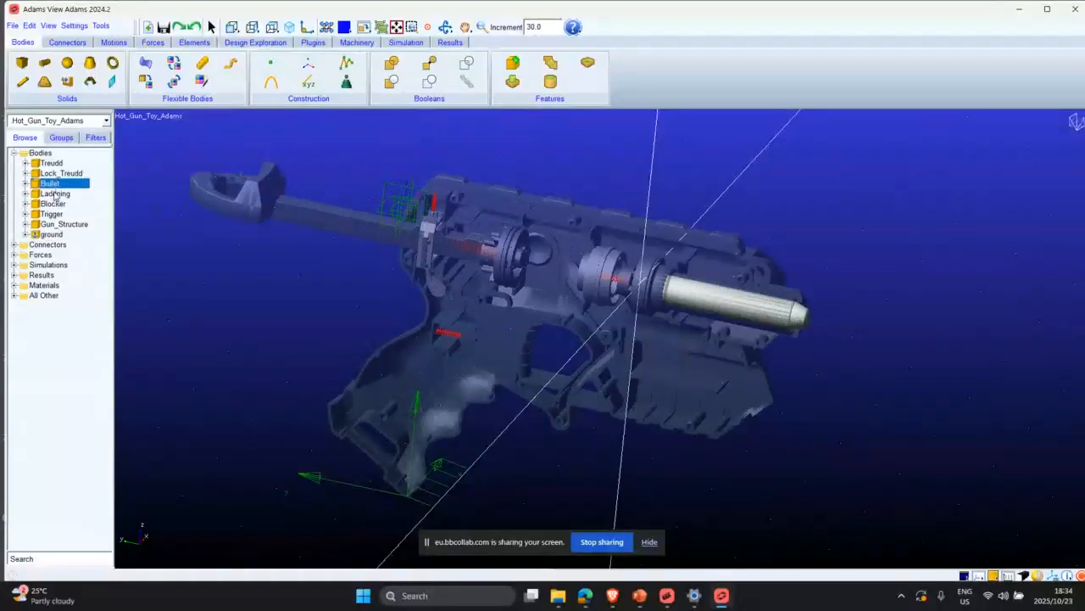
left_click(55, 194)
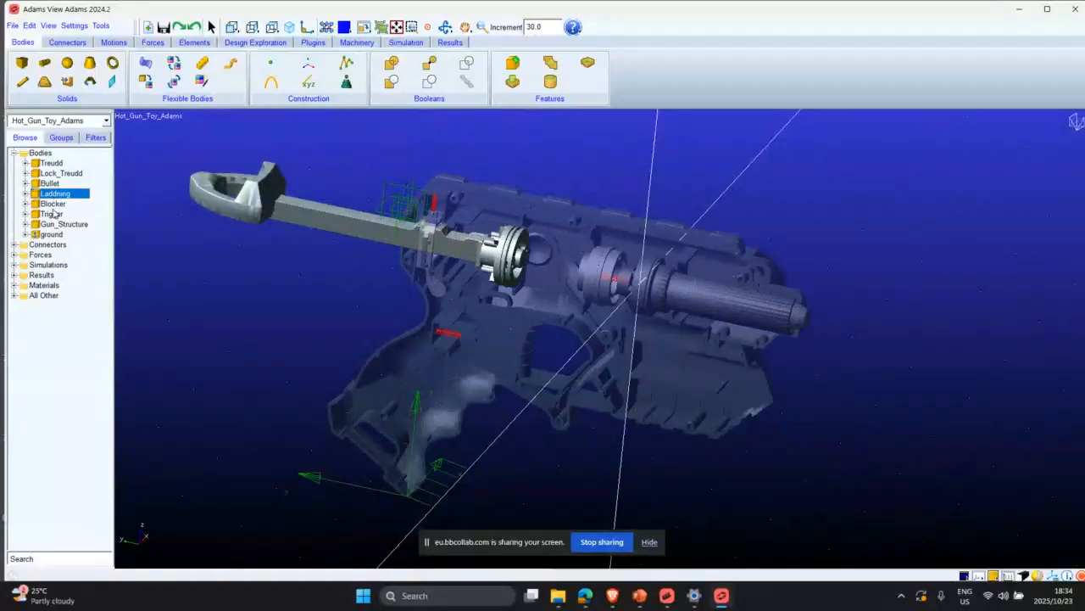
left_click(52, 215)
left_click(52, 223)
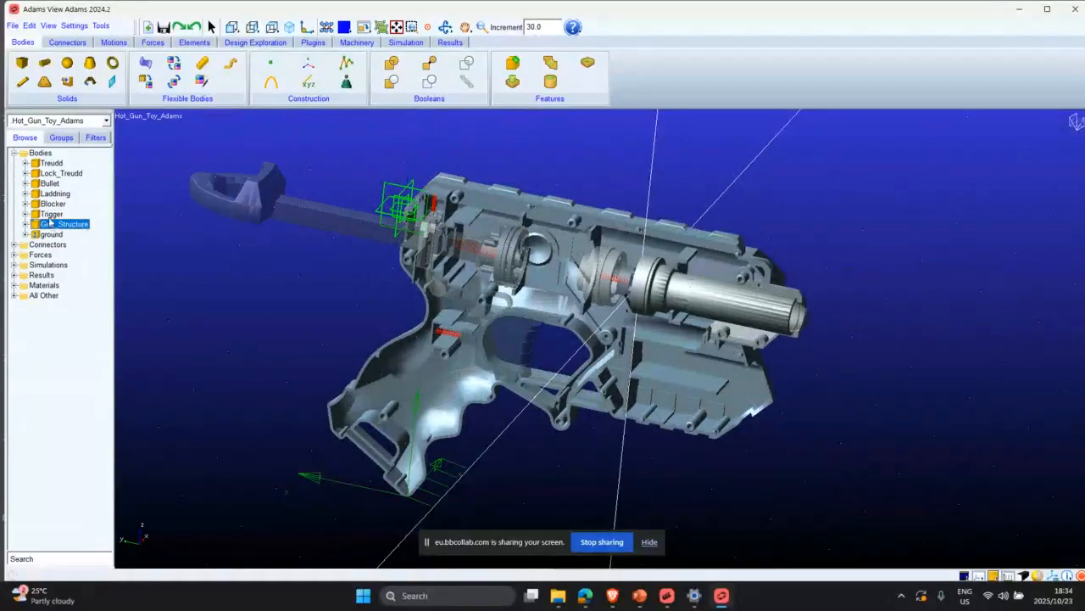
left_click(51, 215)
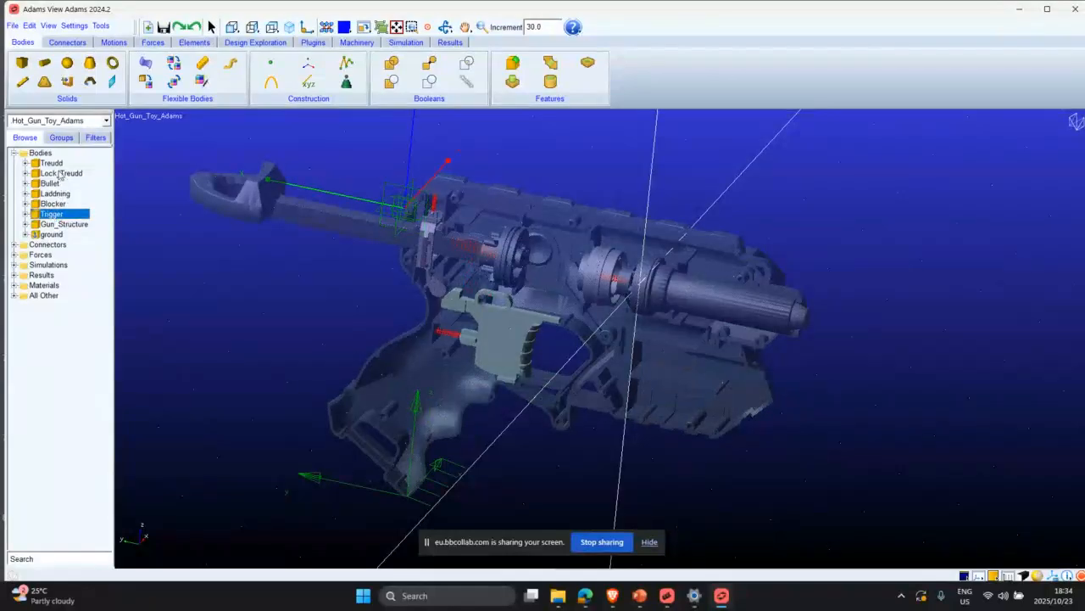
Highlight Treudd, Laddning and Bullet again, and examine the Bullet body's solids SOL_BUL62 and SOLID61.
left_click(52, 163)
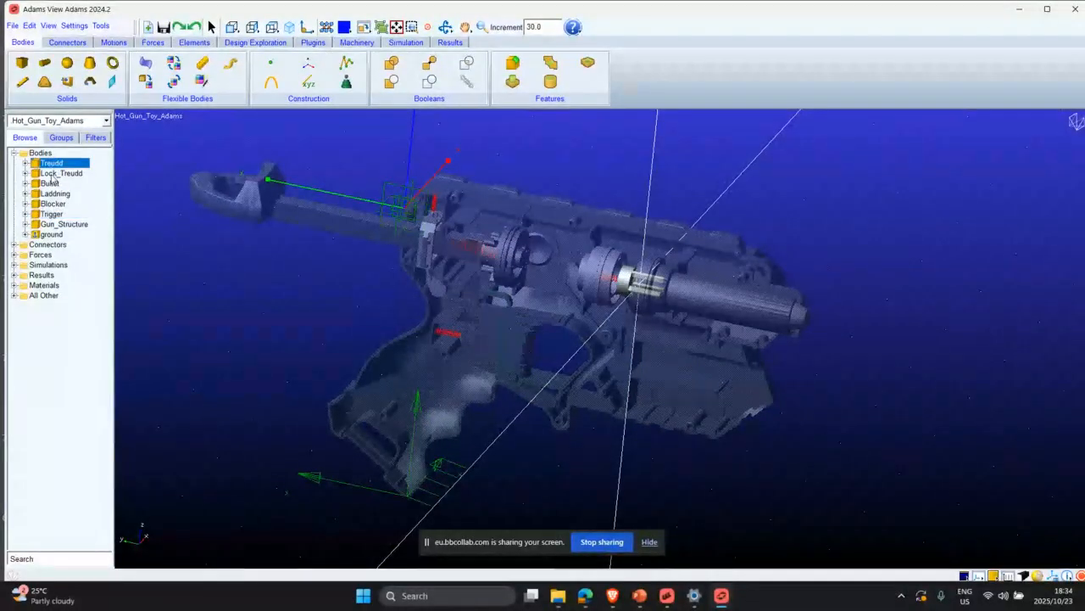
left_click(51, 224)
left_click(53, 194)
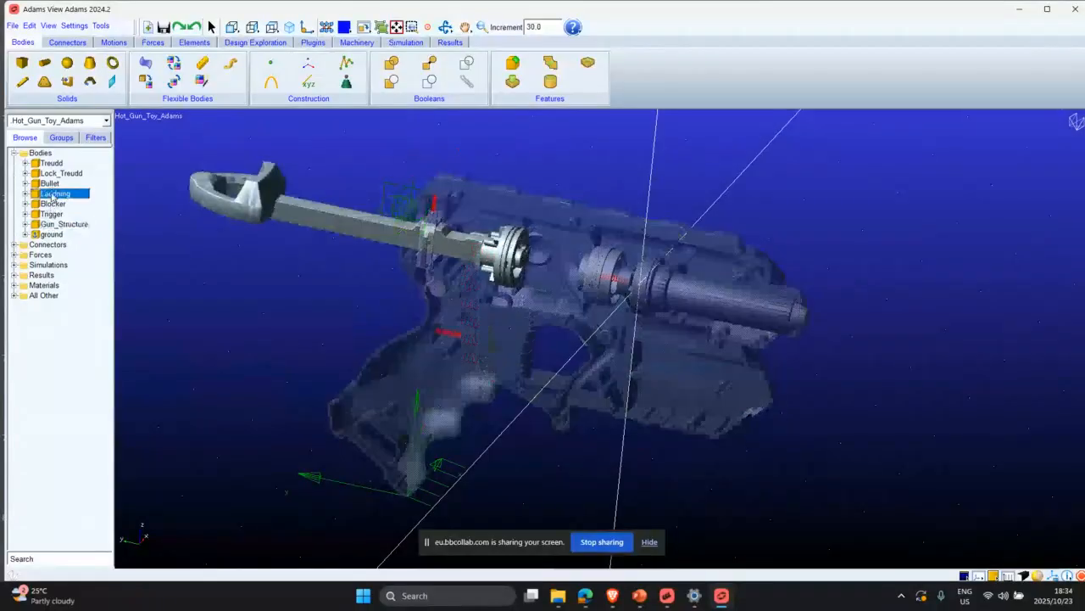
left_click(49, 184)
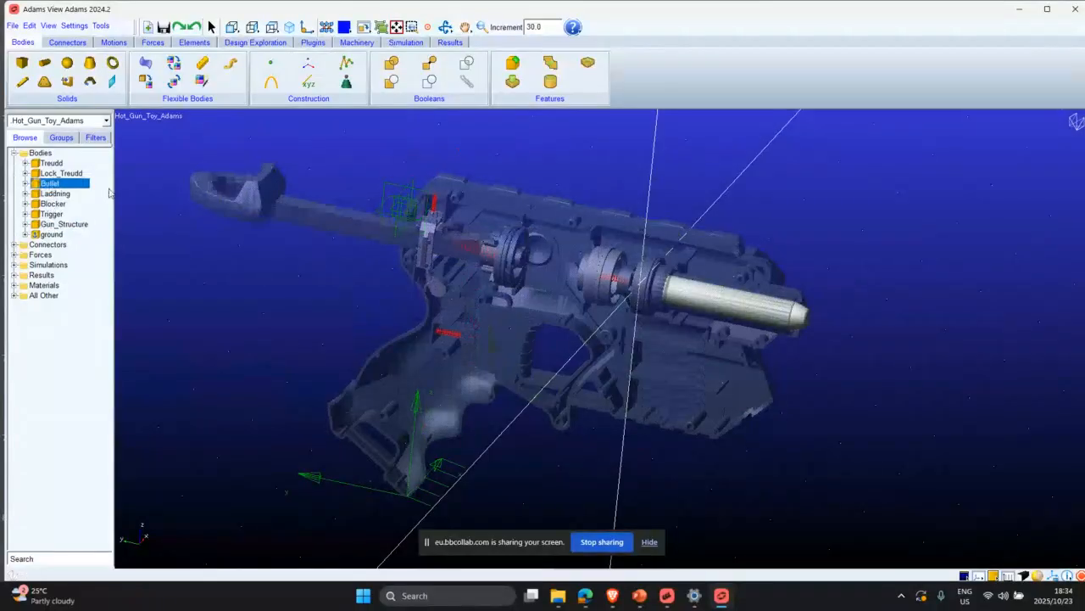
left_click(25, 183)
left_click(60, 194)
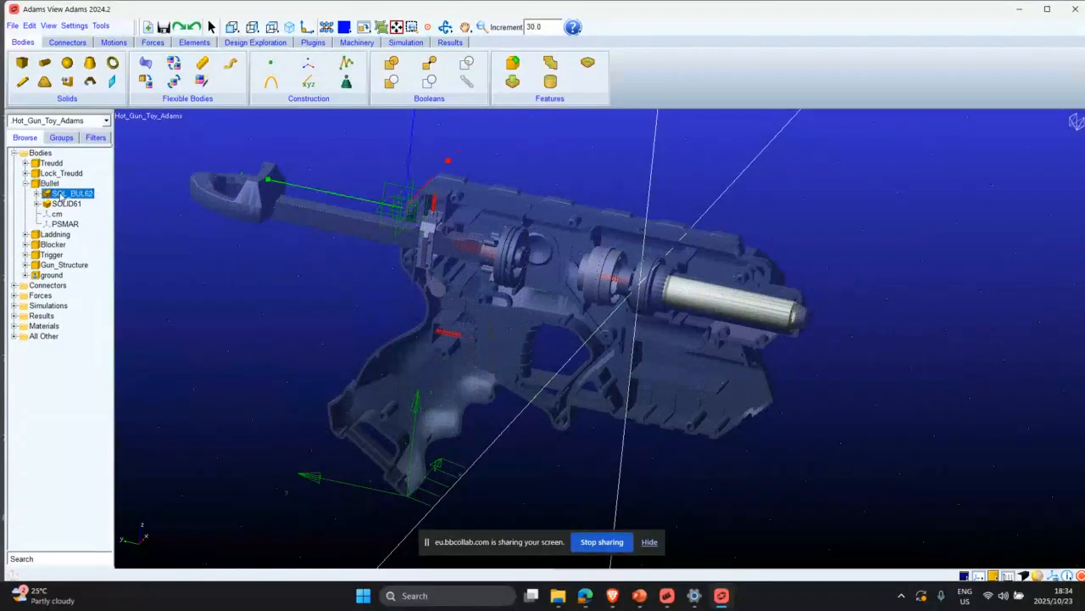
left_click(76, 205)
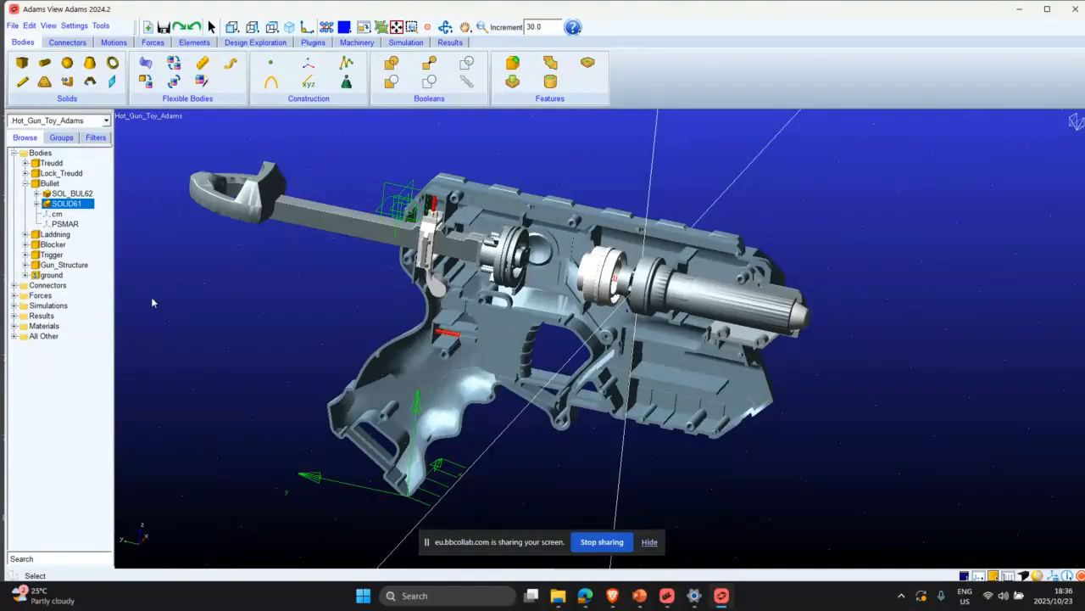
List the model's connectors and forces, and locate the springs Spr_GS_Lad, Spr_GS_Blocker and Spr_Trigger_GS in the gun.
left_click(14, 285)
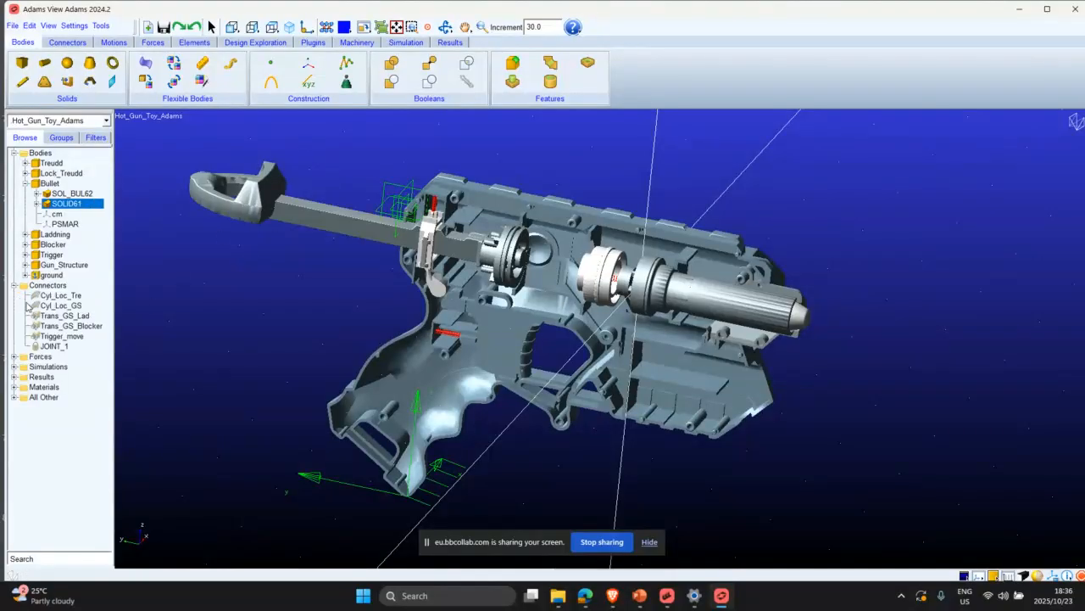
left_click(14, 356)
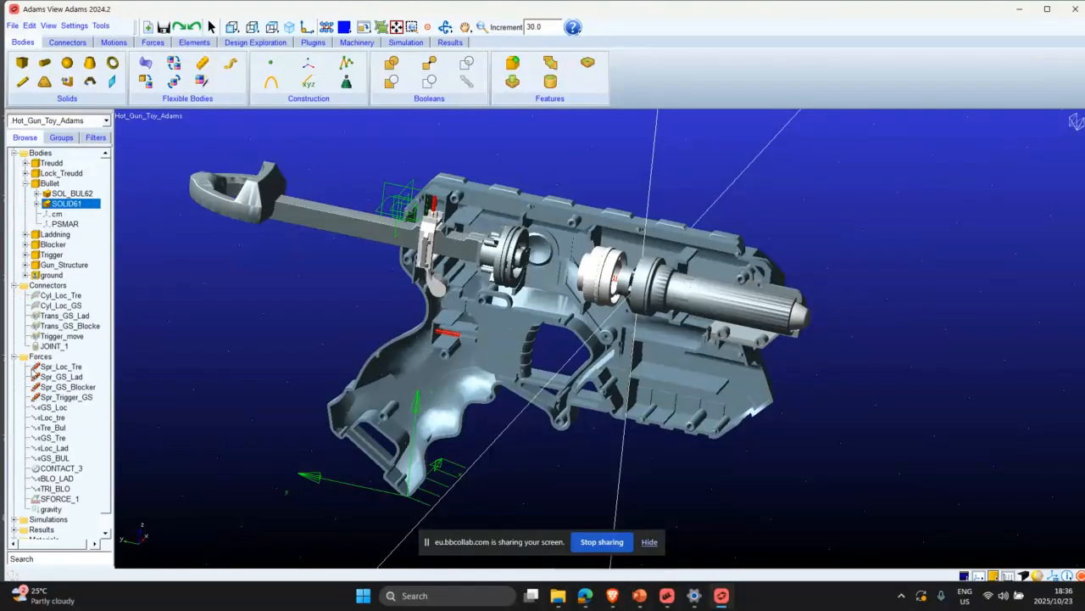
left_click(61, 377)
left_click(61, 387)
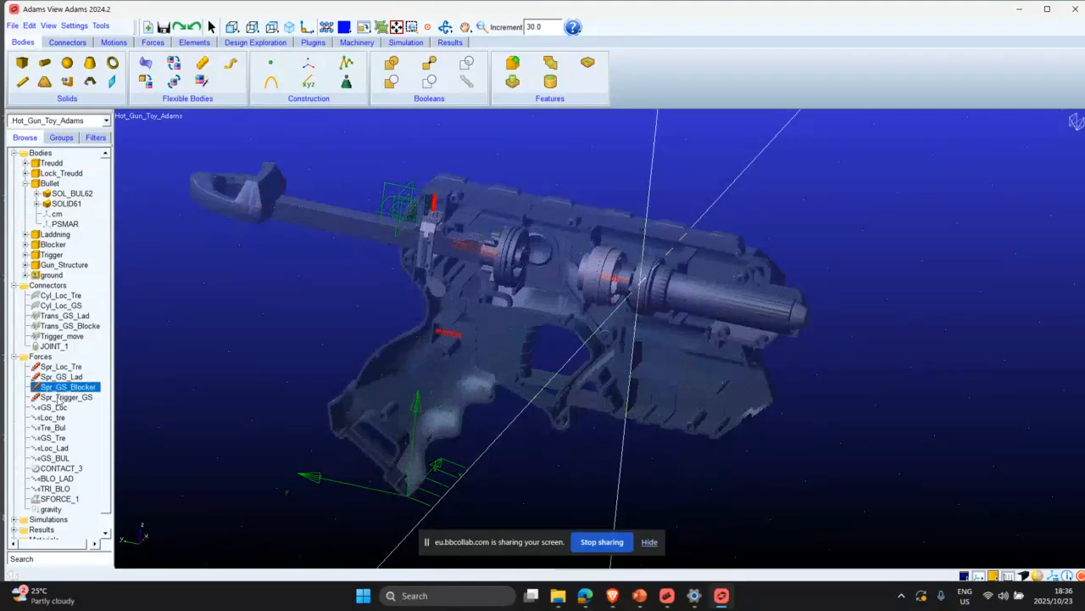
left_click(61, 397)
Review the stiffness, damping and preload settings of spring Spr_Loc_Tre, and highlight its action body Lock_Treudd in the model.
double_click(68, 367)
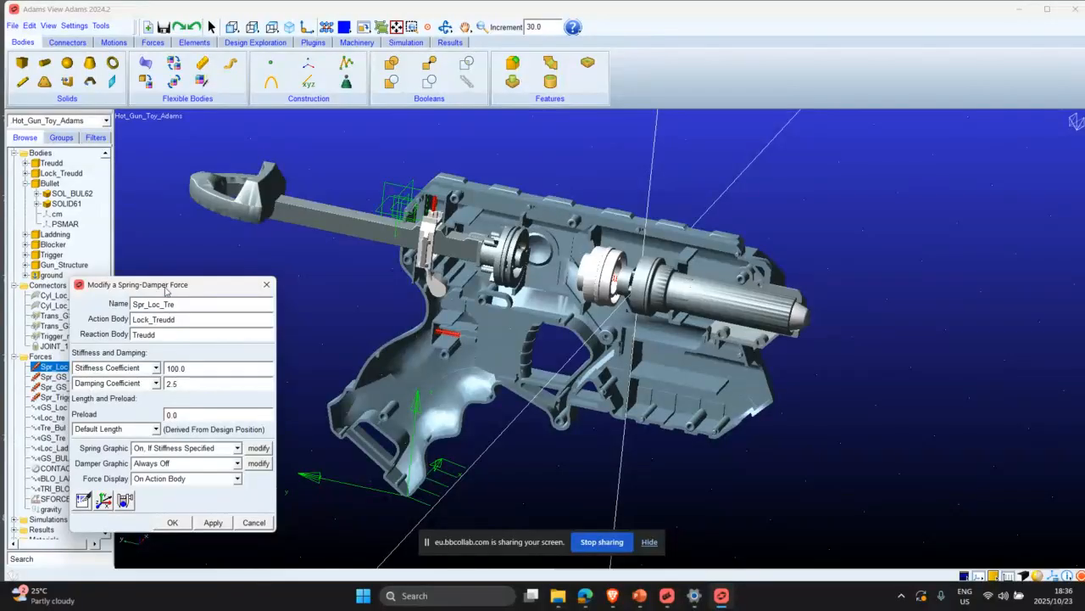
left_click_drag(166, 289, 181, 215)
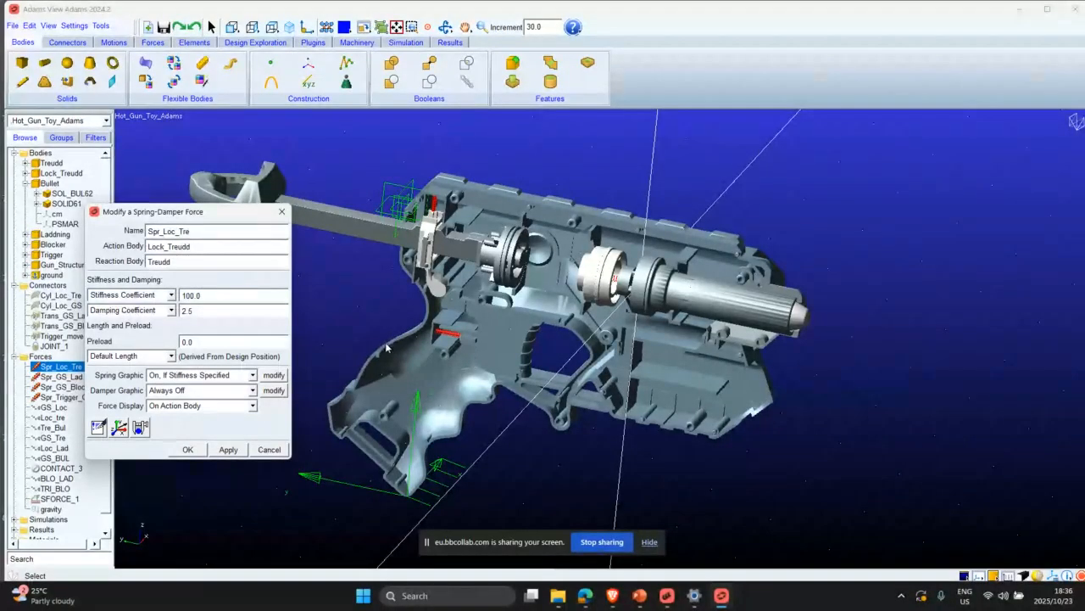
left_click(281, 212)
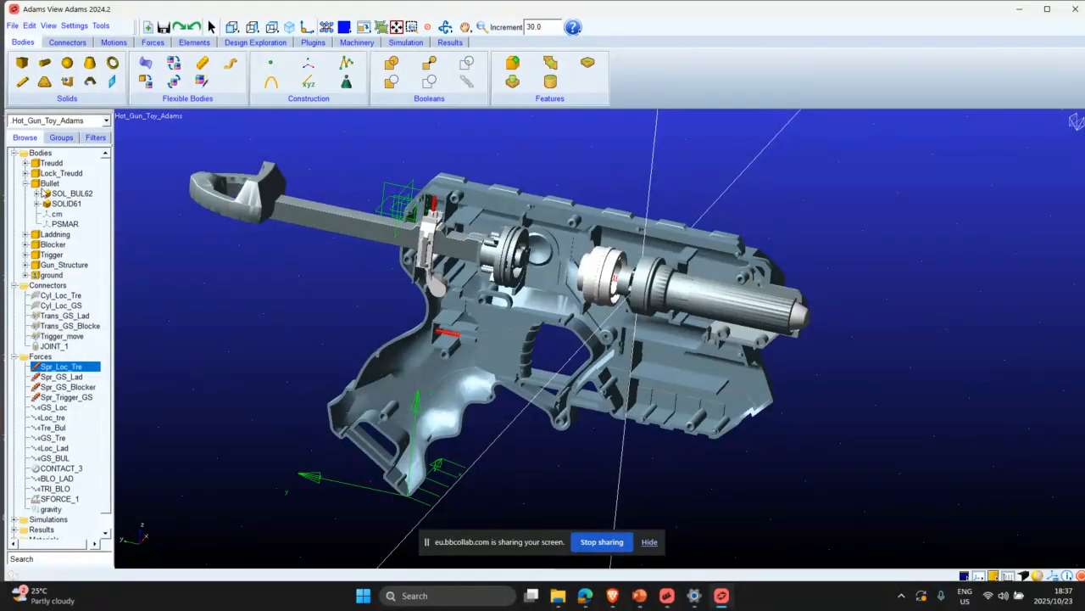
left_click(63, 173)
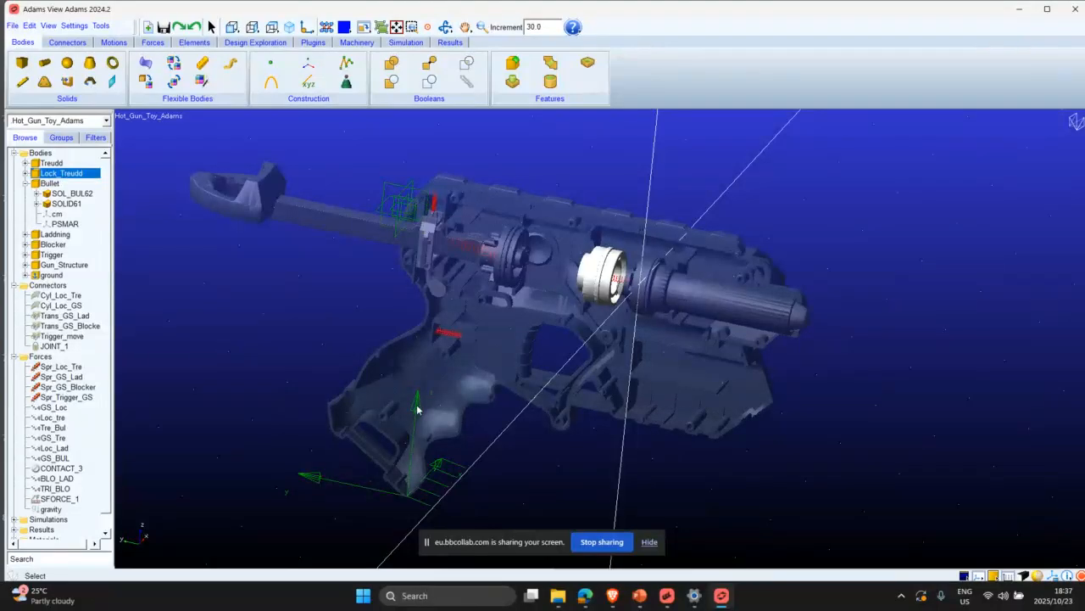
left_click(337, 327)
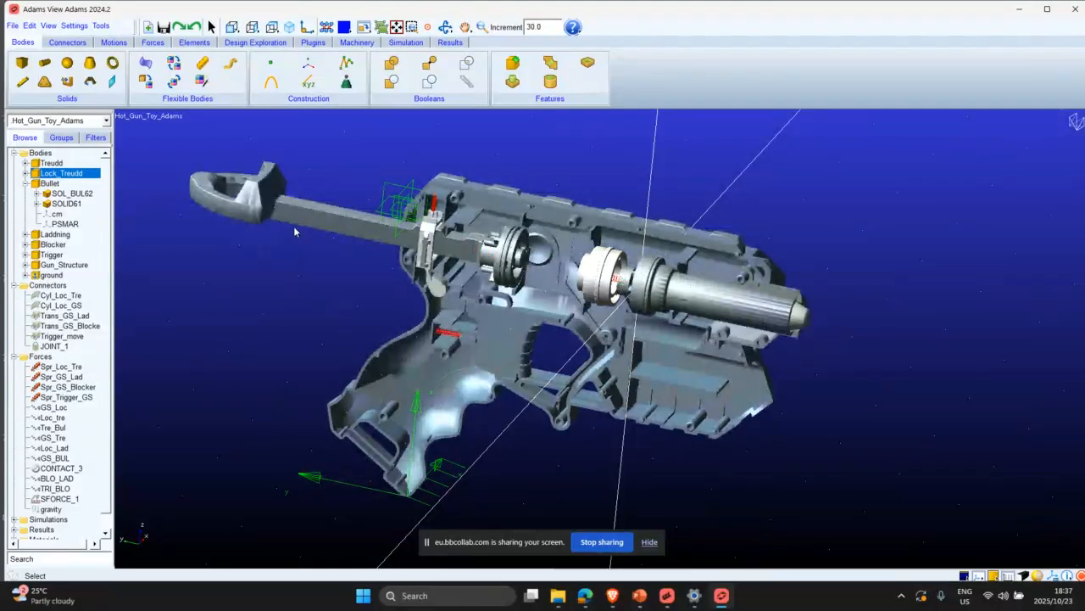
Open the animation controls from the simulation controls and play the Last_Run analysis of the toy gun.
left_click(450, 44)
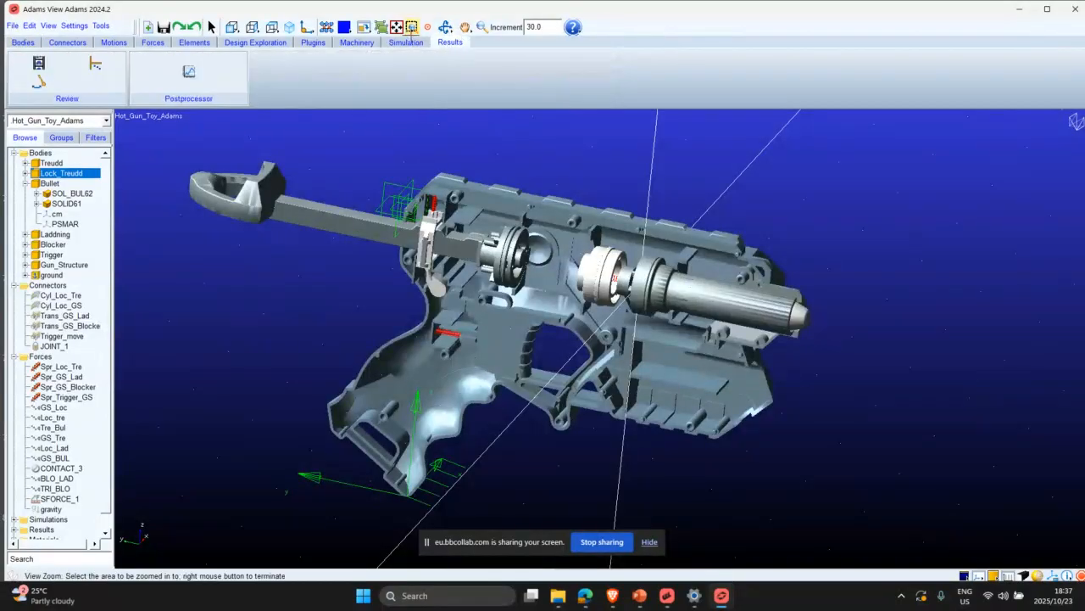
left_click(406, 43)
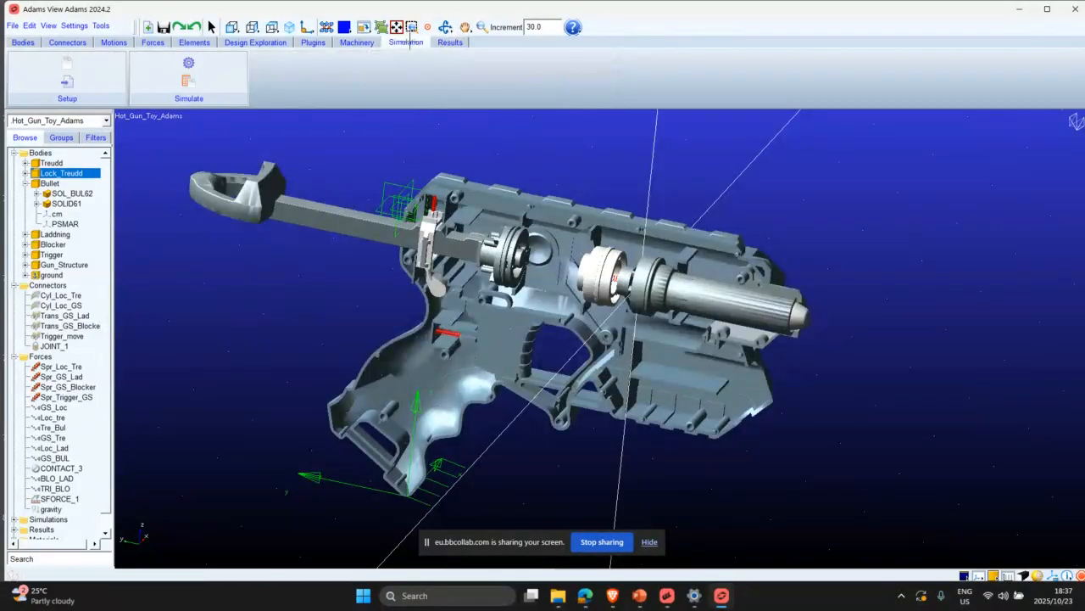
left_click(227, 69)
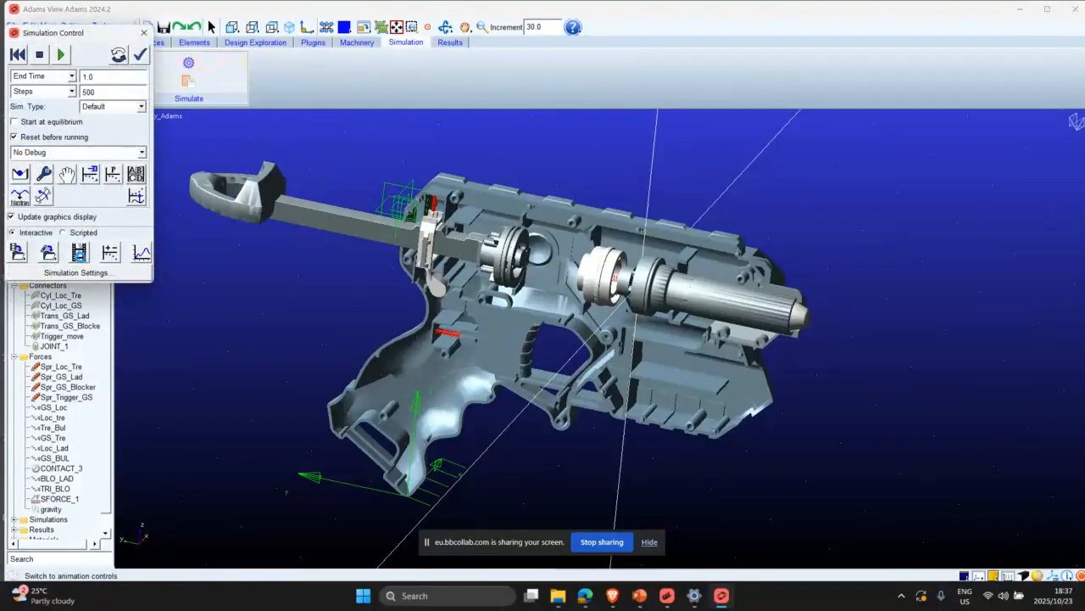
left_click(79, 252)
left_click(104, 119)
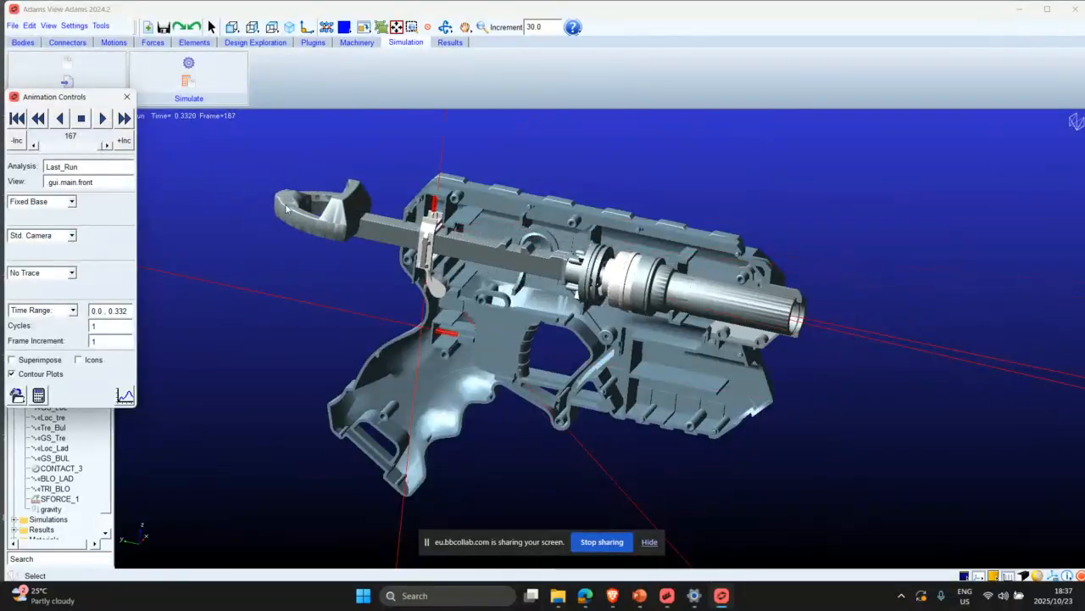
Rewind and replay the Last_Run animation twice to watch the bullet being fired, and close the animation controls.
left_click(41, 120)
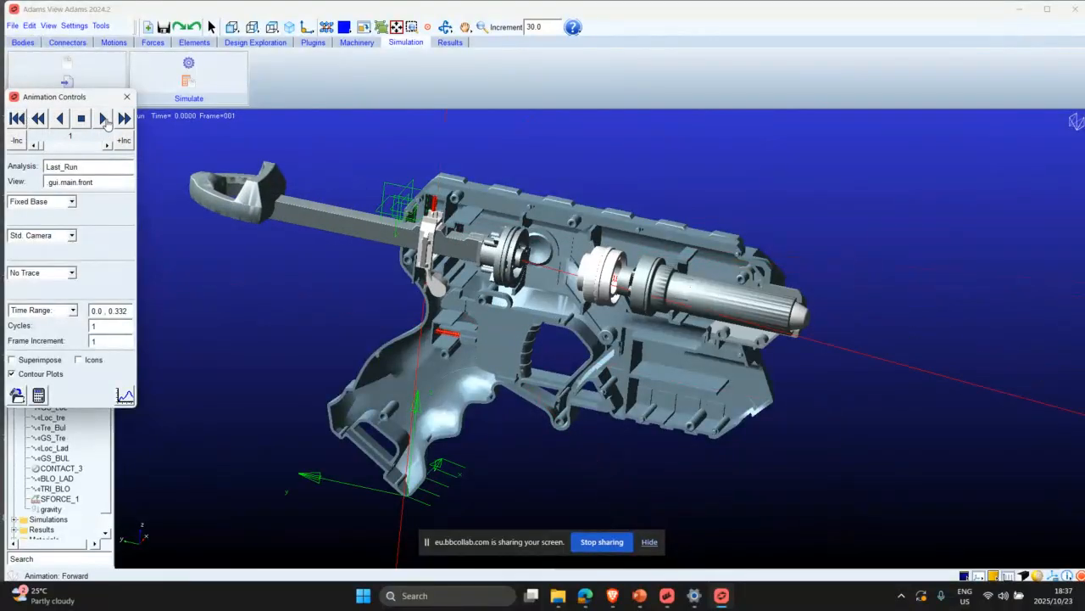
left_click(103, 119)
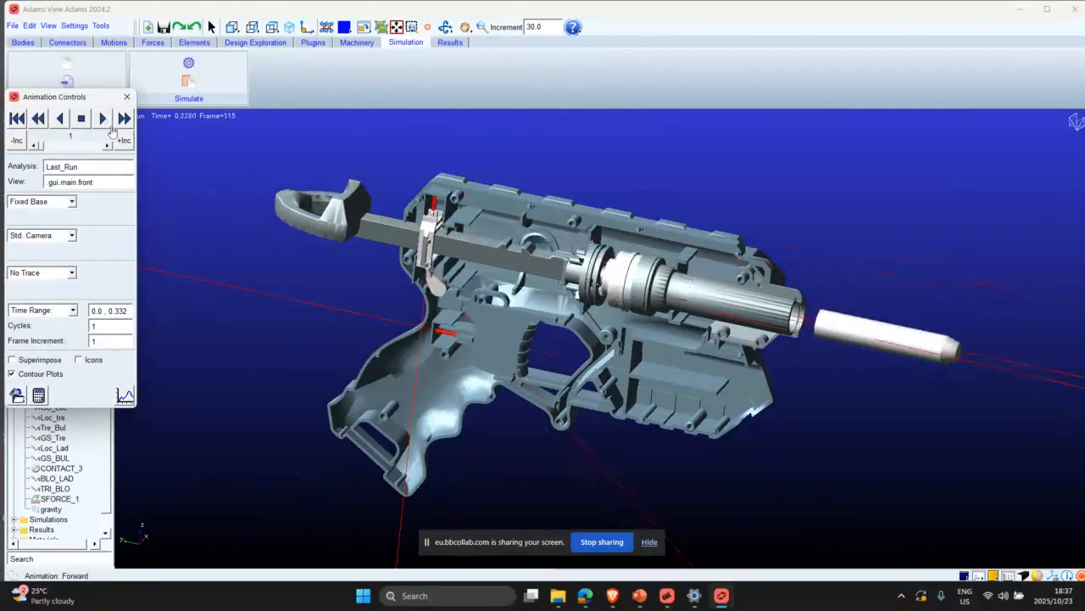
left_click(17, 118)
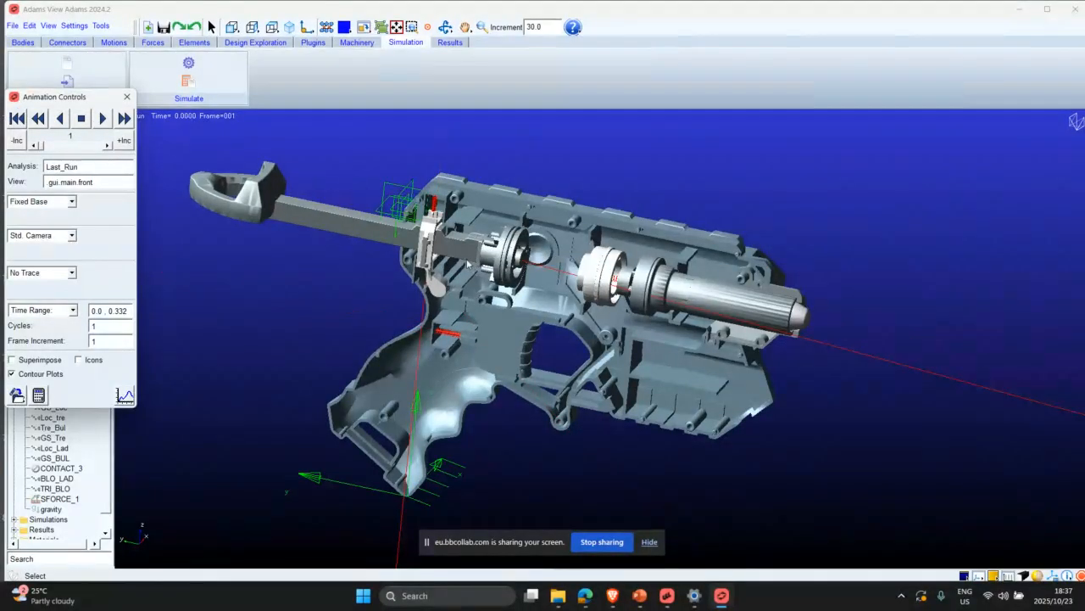
left_click(102, 118)
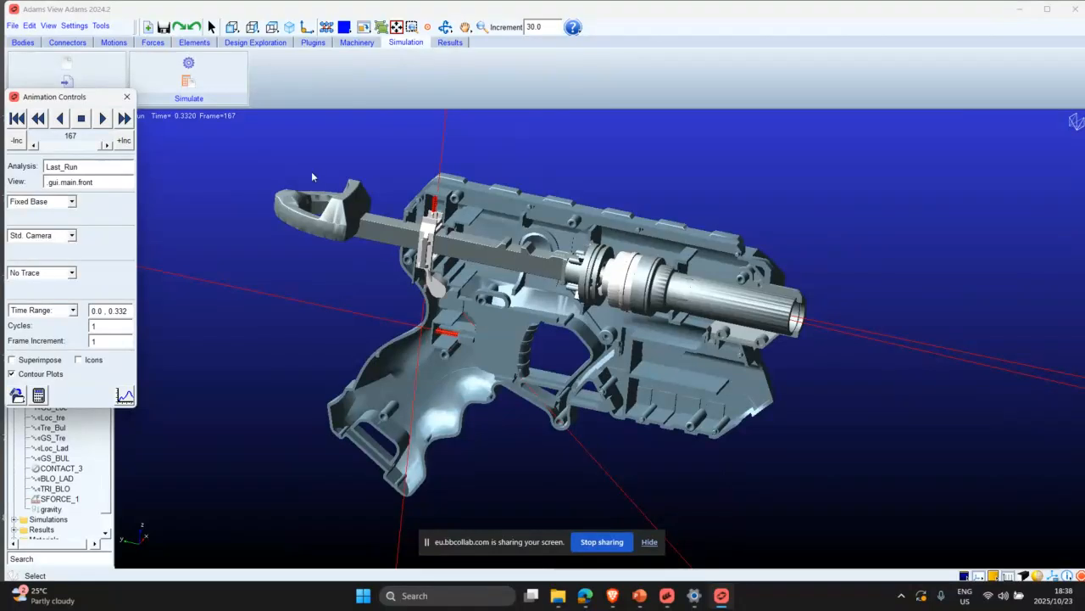
left_click(127, 97)
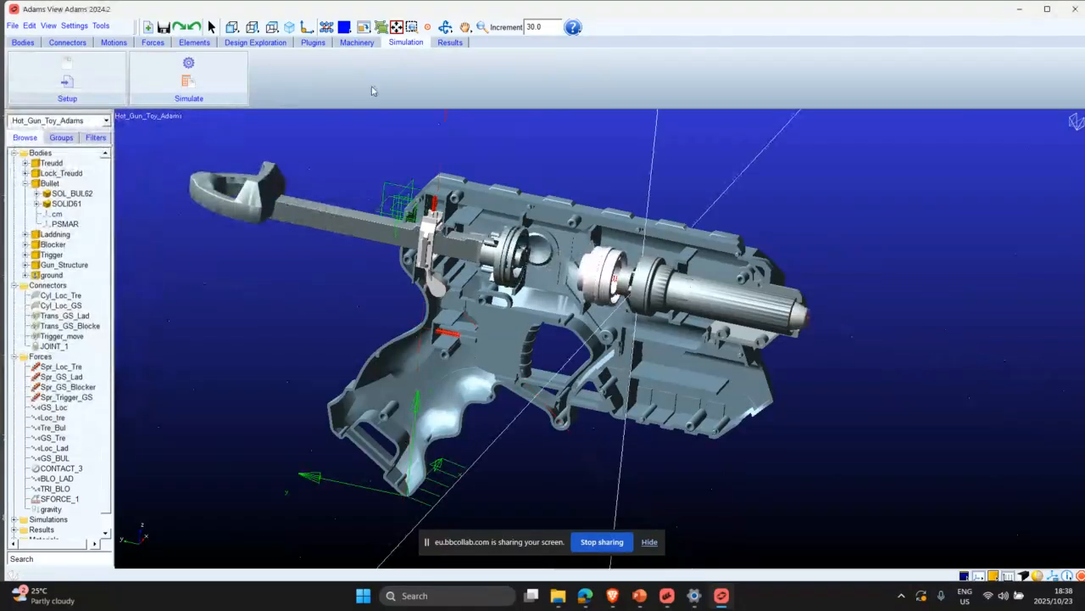
Switch to the PowerPoint lecture and play the toy gun video on slide 79, Optimization Challenge.
left_click(636, 596)
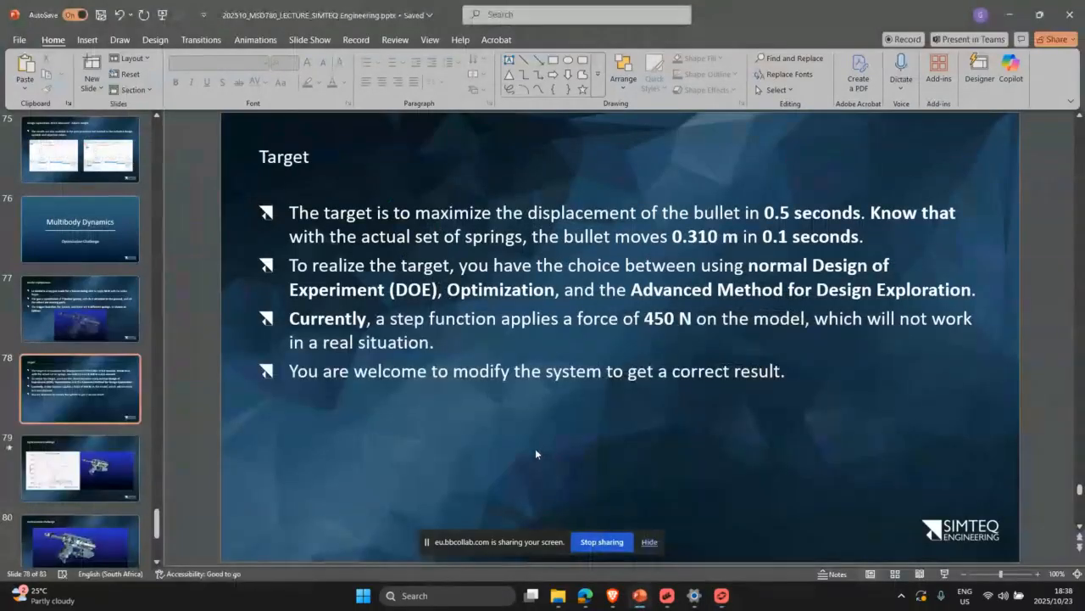
scroll(535, 451, "down", 1)
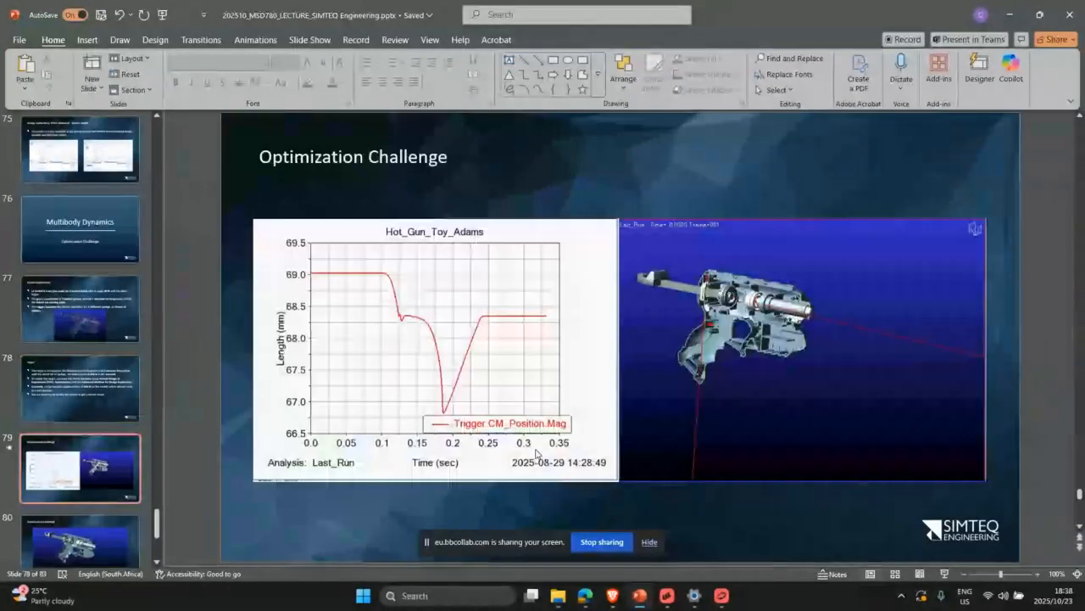
left_click(271, 494)
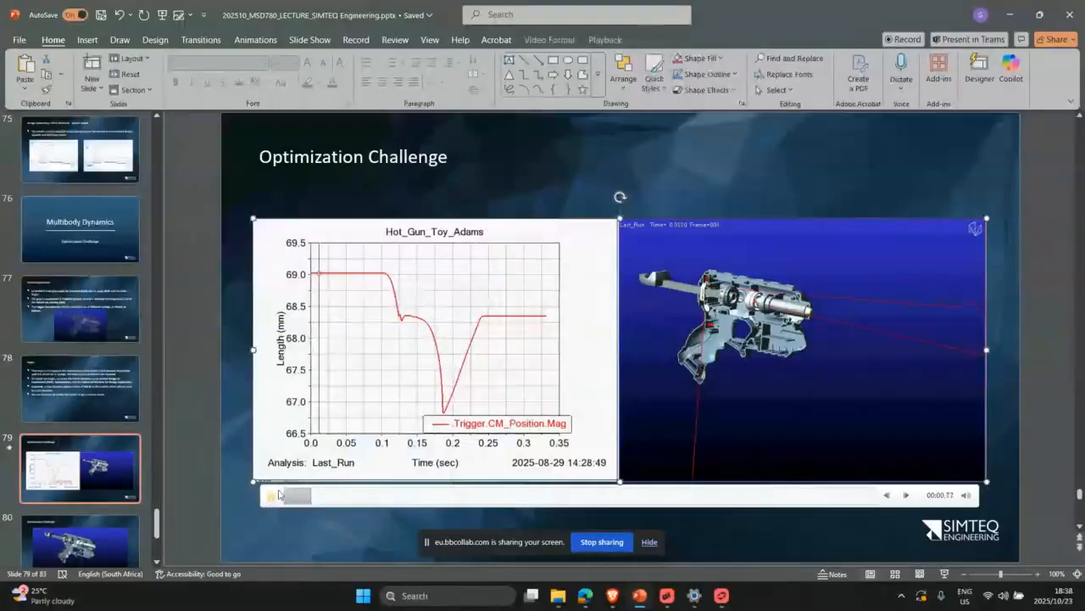